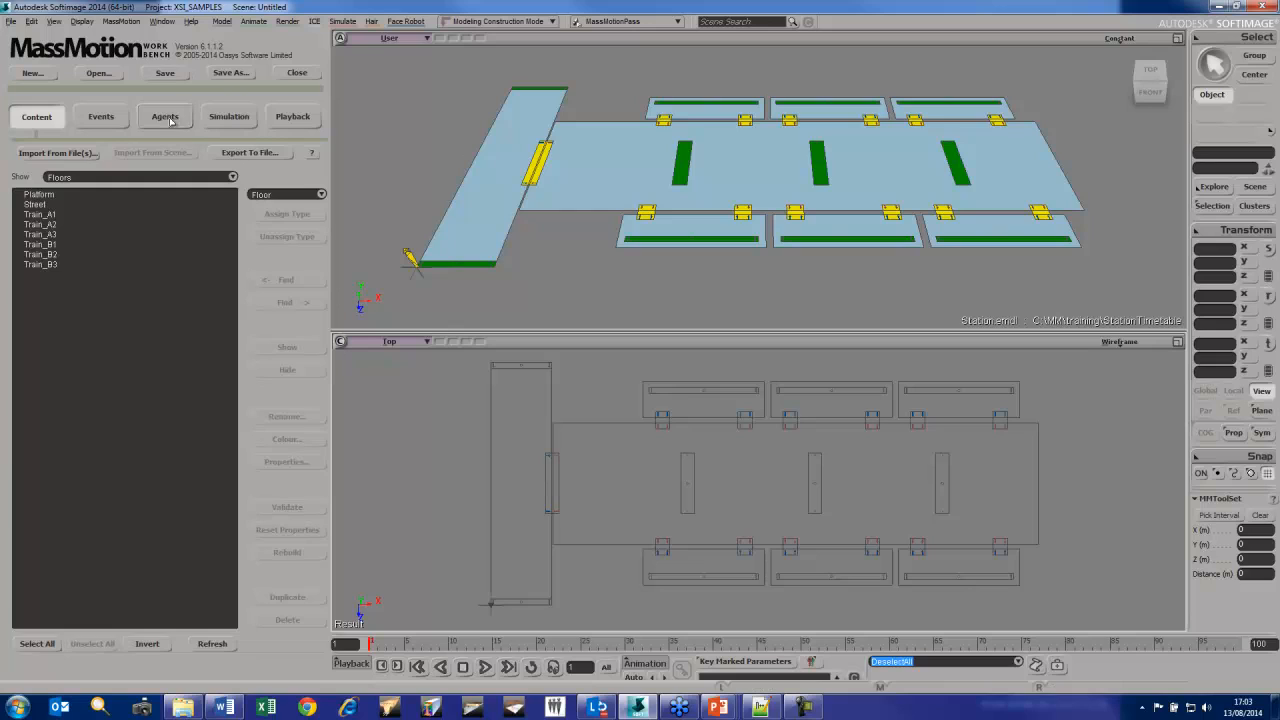
# Create a new agent spawn rule named TrainA
pyautogui.click(168, 117)
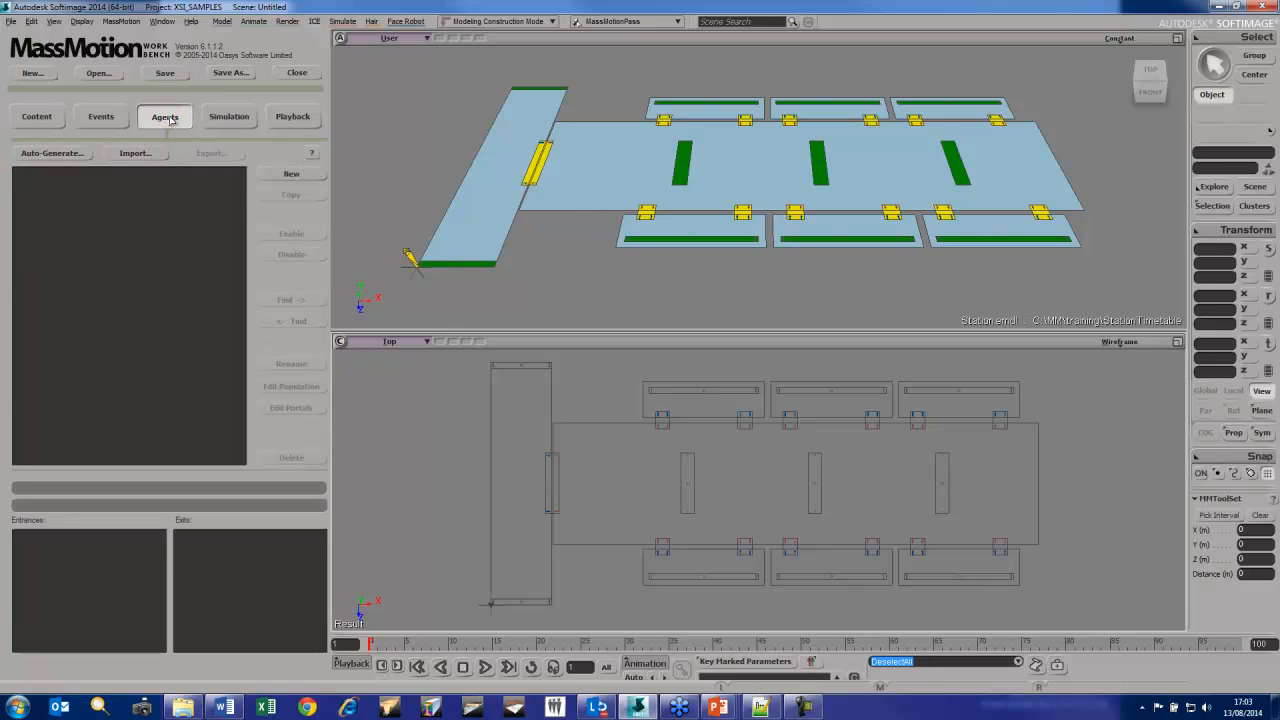
pyautogui.click(290, 175)
pyautogui.doubleClick(482, 374)
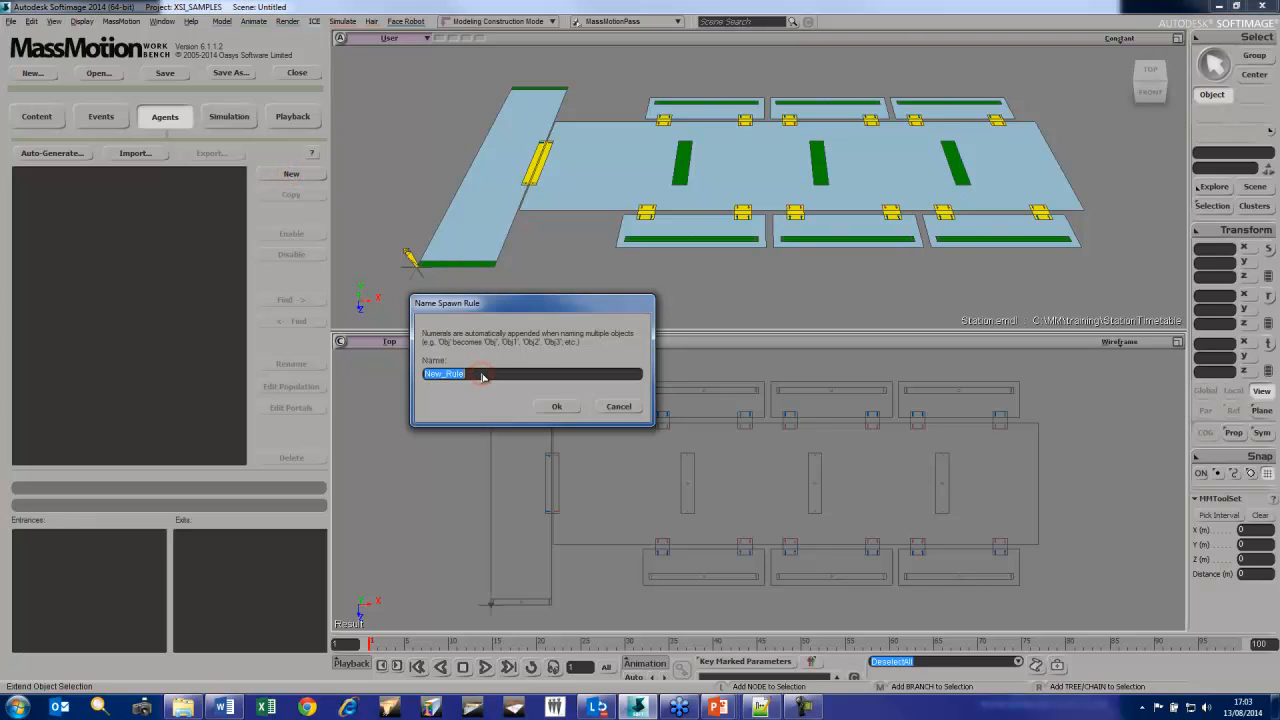
pyautogui.write('TrainA')
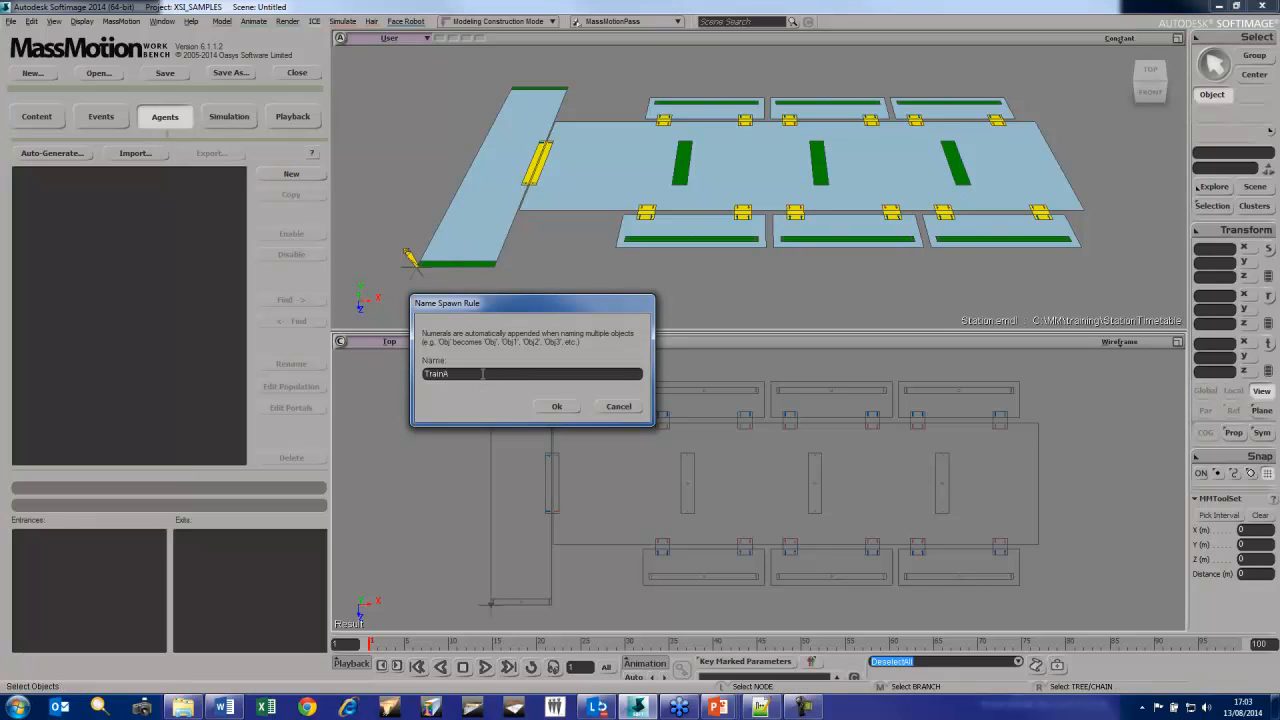
pyautogui.click(555, 406)
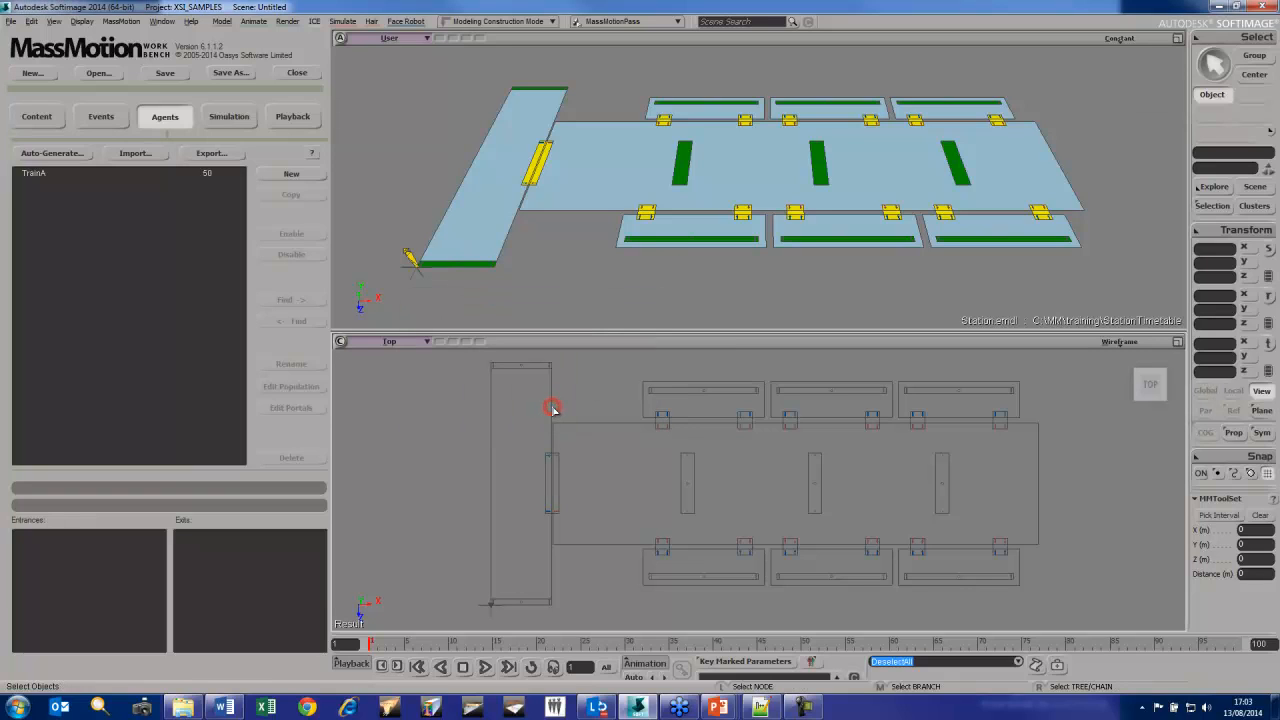
# Open TrainA's arrival distribution and try adding a key to its arrival curve at about 0.3 minutes and 22 agents per minute
pyautogui.click(205, 173)
pyautogui.doubleClick(202, 170)
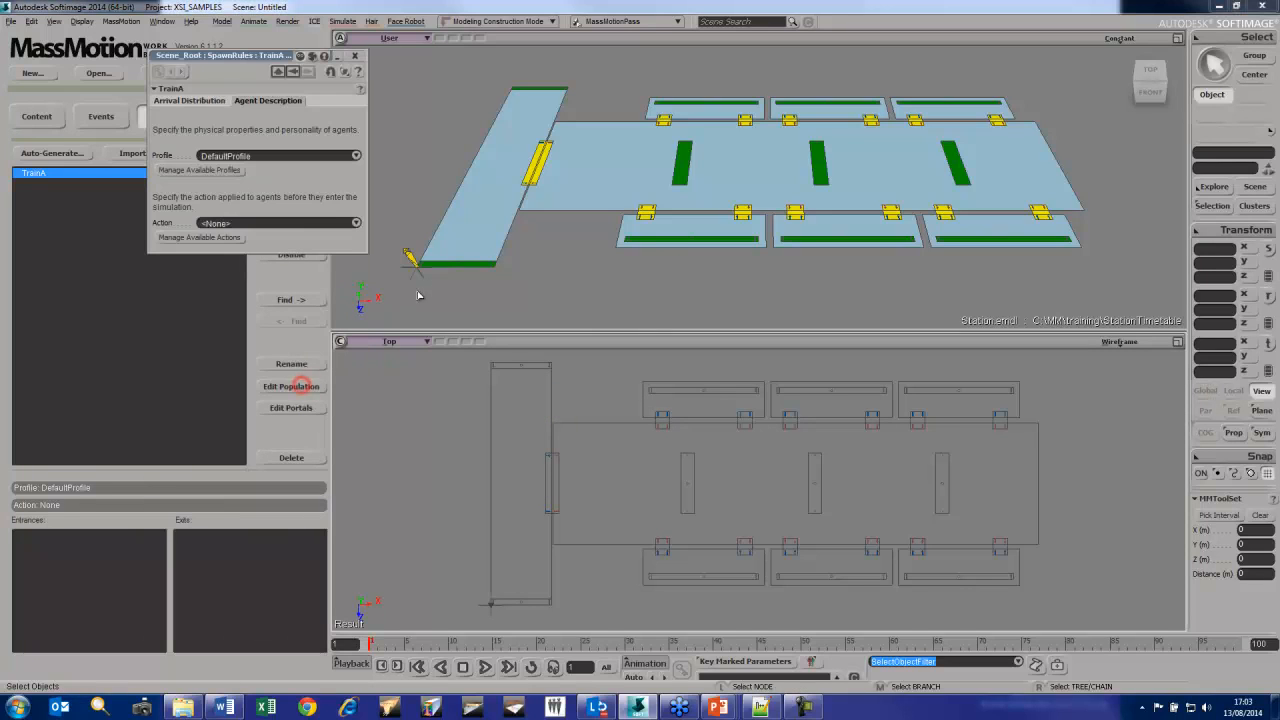
pyautogui.click(206, 101)
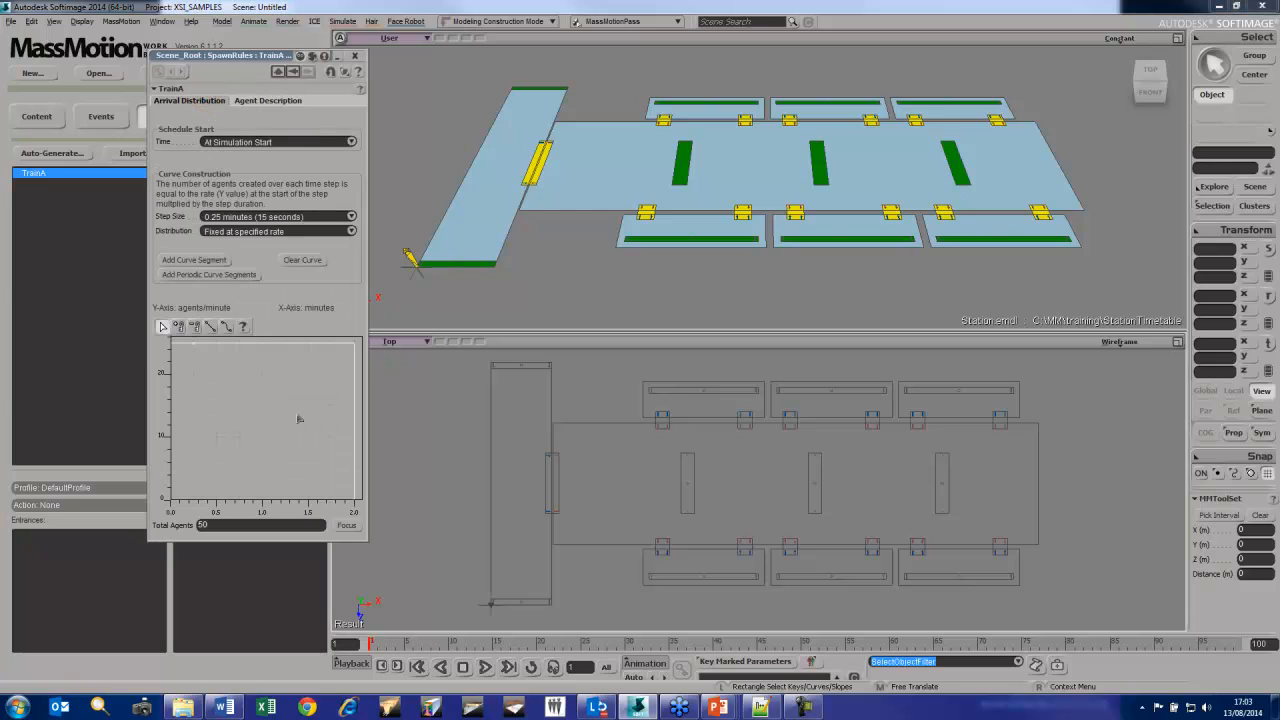
pyautogui.click(191, 346)
pyautogui.click(293, 396)
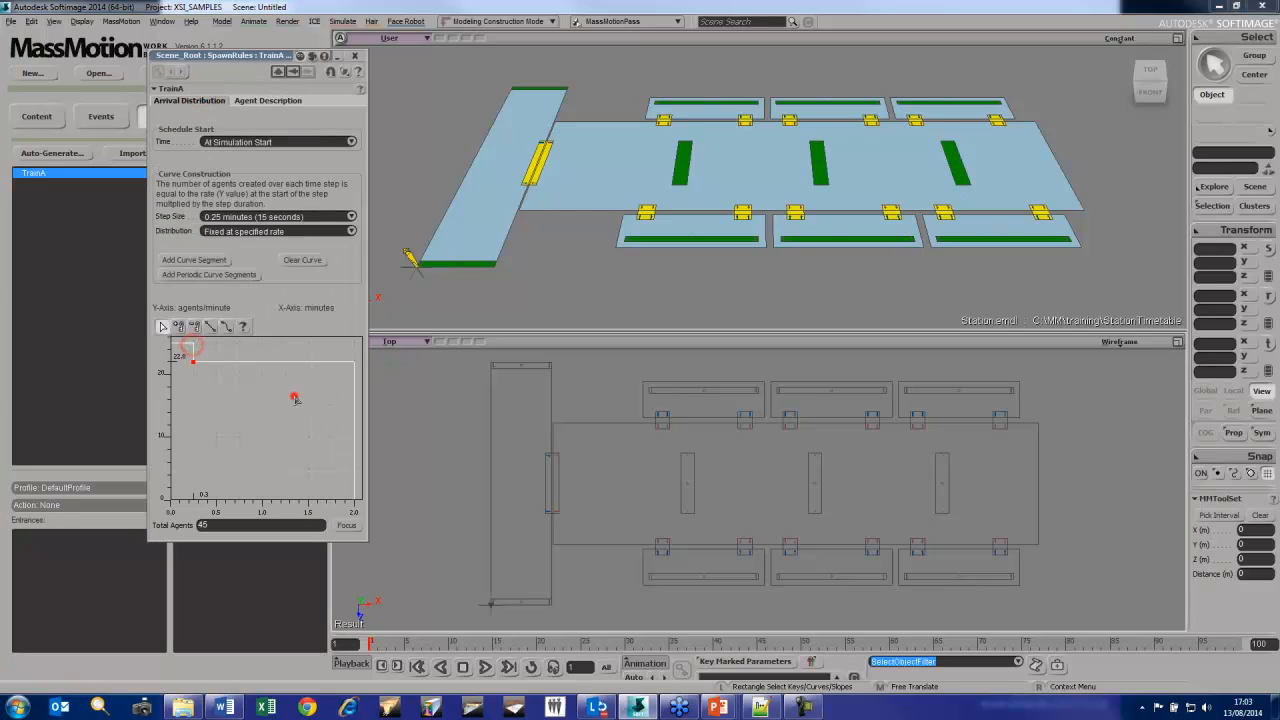
# Clear TrainA's arrival curve and add a segment with start time 0, duration 5 minutes and 100 agents, merging with the existing curve
pyautogui.click(309, 261)
pyautogui.click(204, 260)
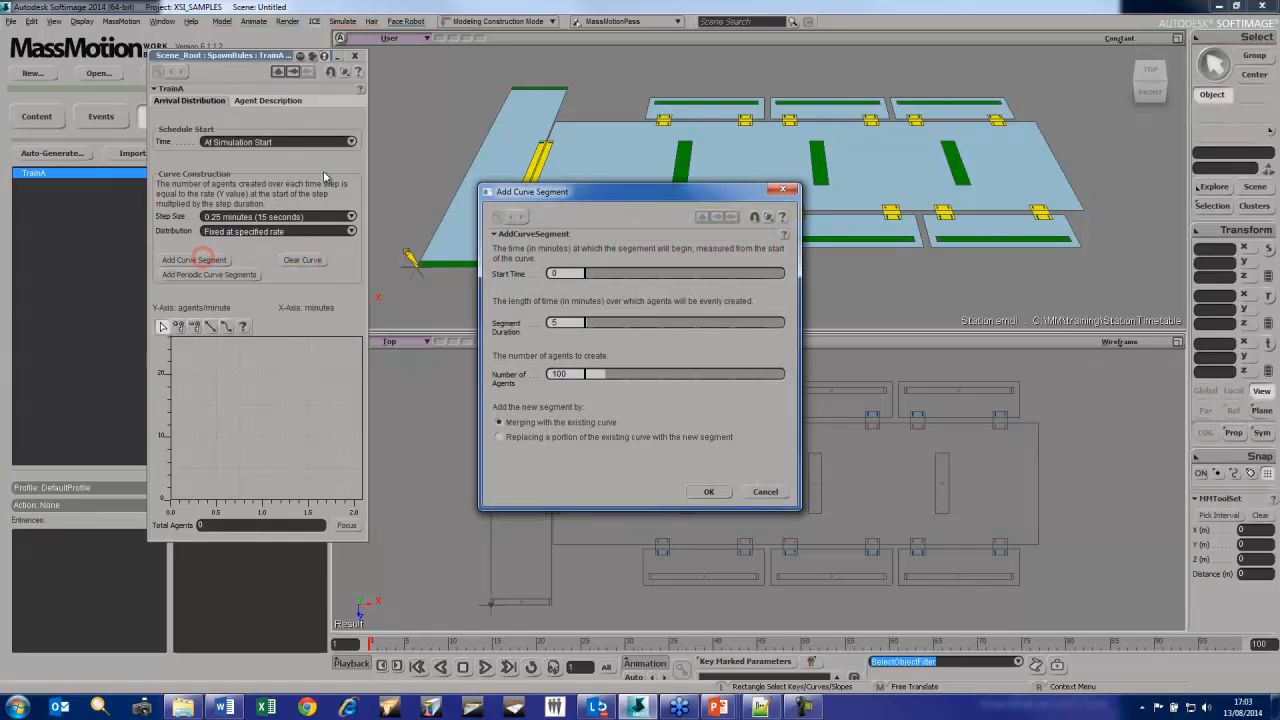
pyautogui.doubleClick(560, 273)
pyautogui.doubleClick(573, 373)
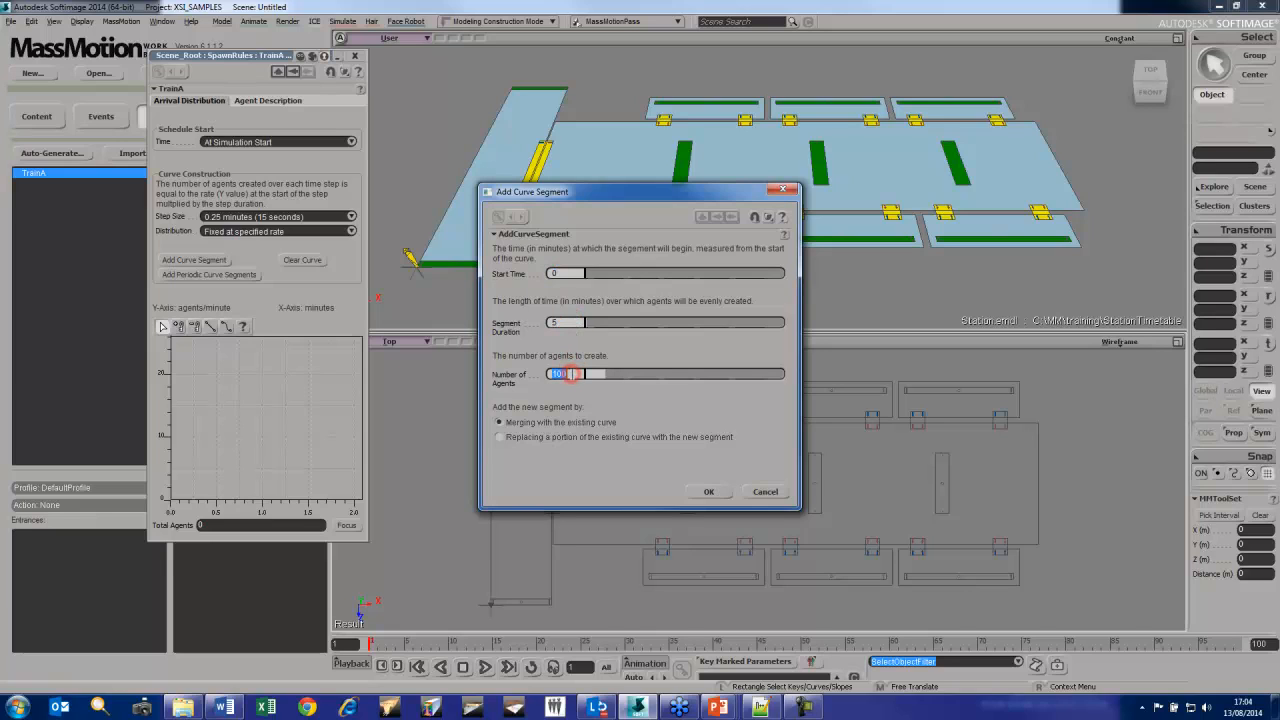
pyautogui.click(710, 491)
# Set TrainA's schedule to start at the absolute time 17:00:00 and close its population settings
pyautogui.click(272, 142)
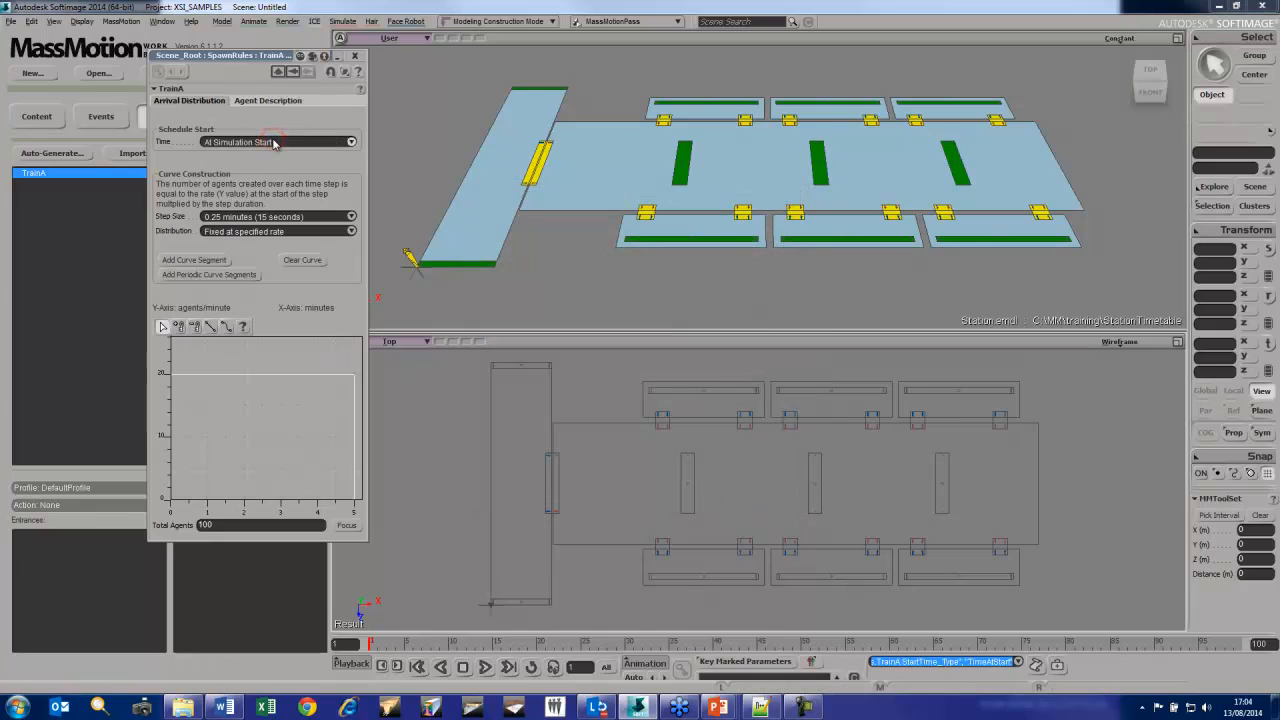
pyautogui.click(270, 131)
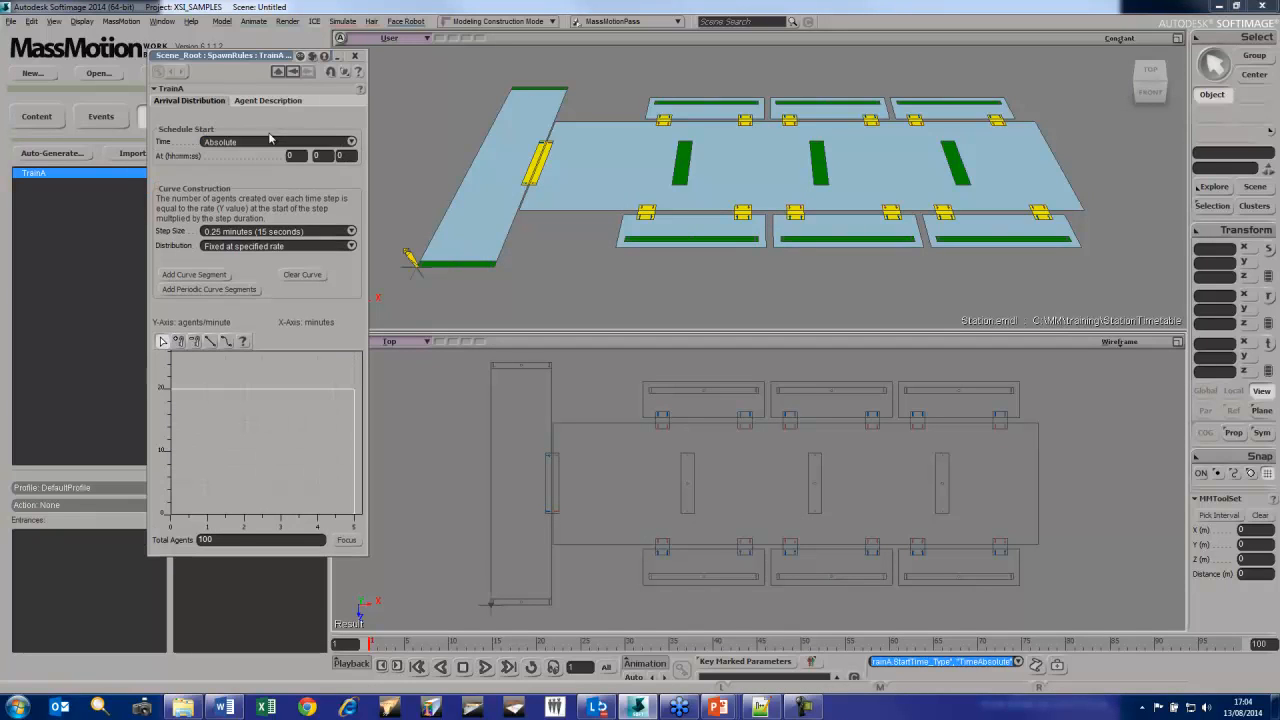
pyautogui.click(300, 156)
pyautogui.click(320, 155)
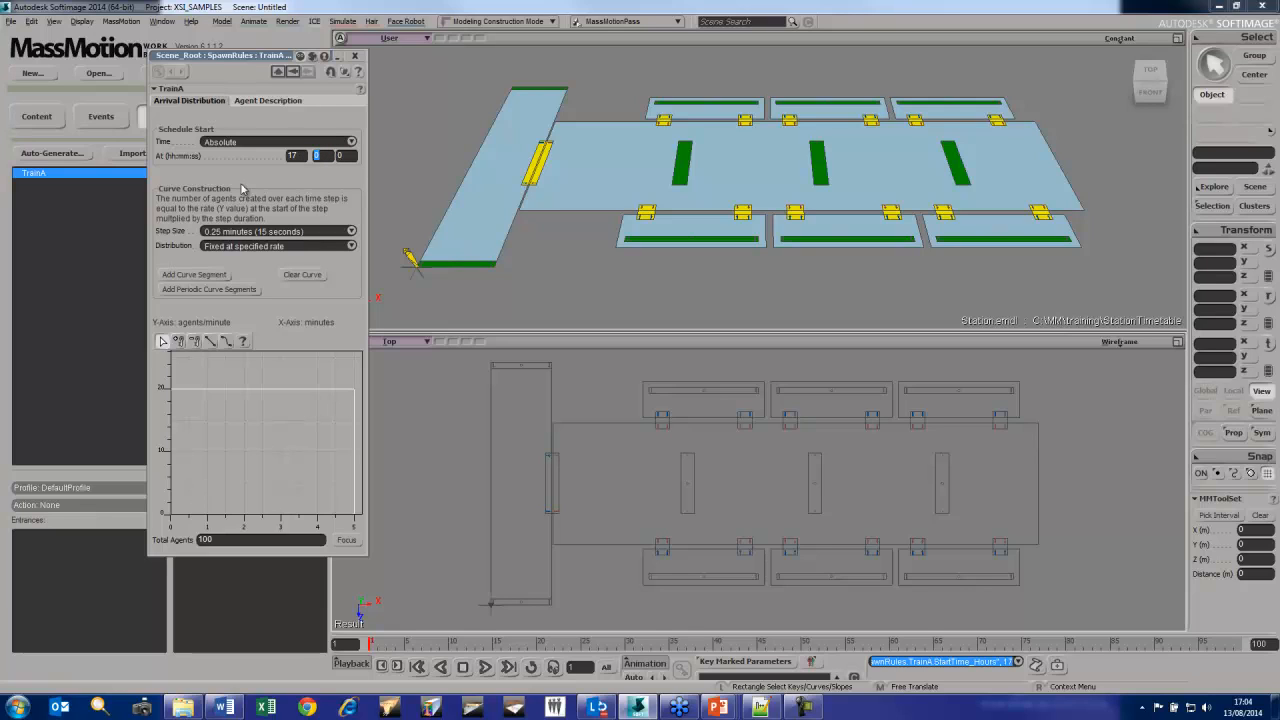
pyautogui.click(354, 55)
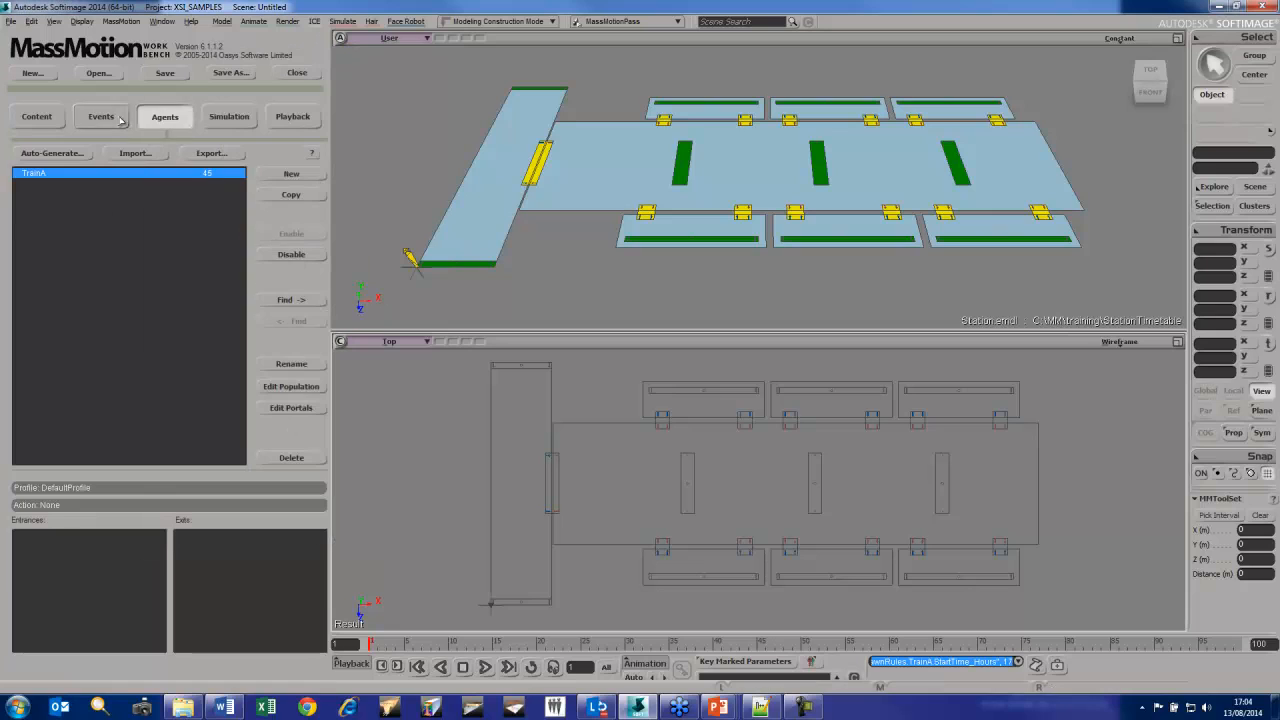
# Assign Portal_Street_1 and Portal_Street_2 as the entrances of TrainA
pyautogui.click(160, 114)
pyautogui.click(290, 409)
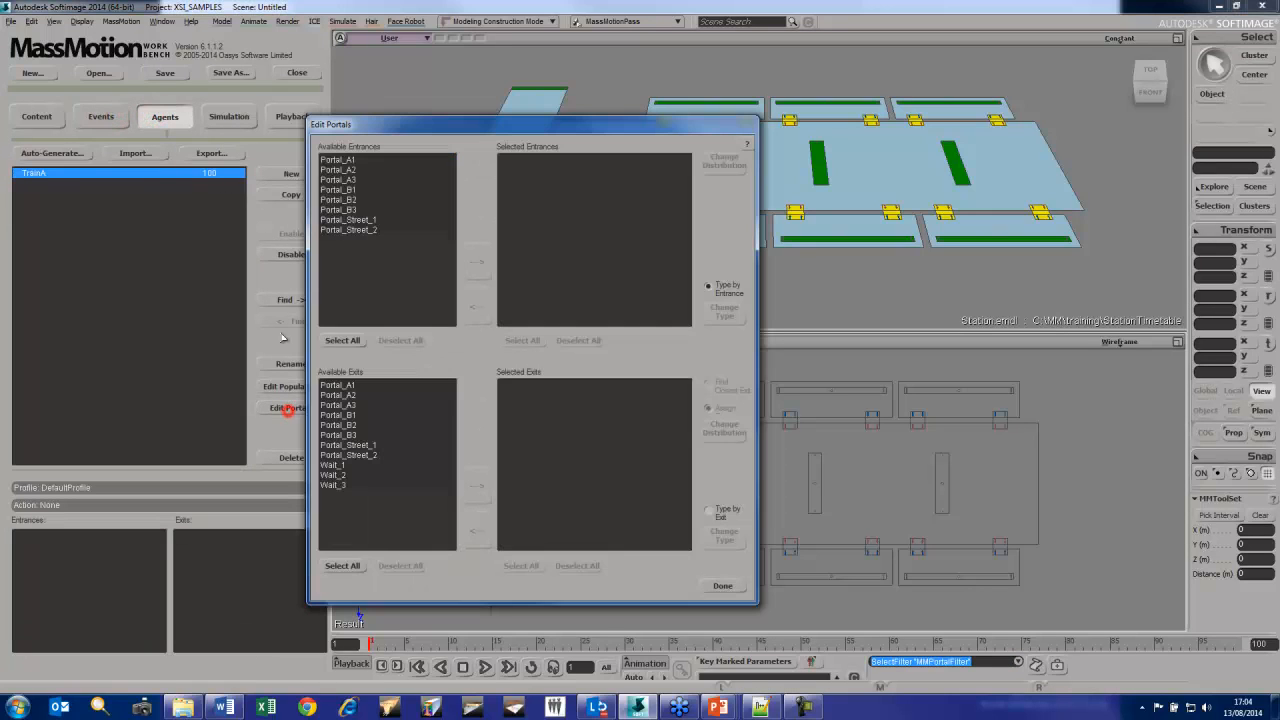
pyautogui.moveTo(582, 128); pyautogui.dragTo(892, 156)
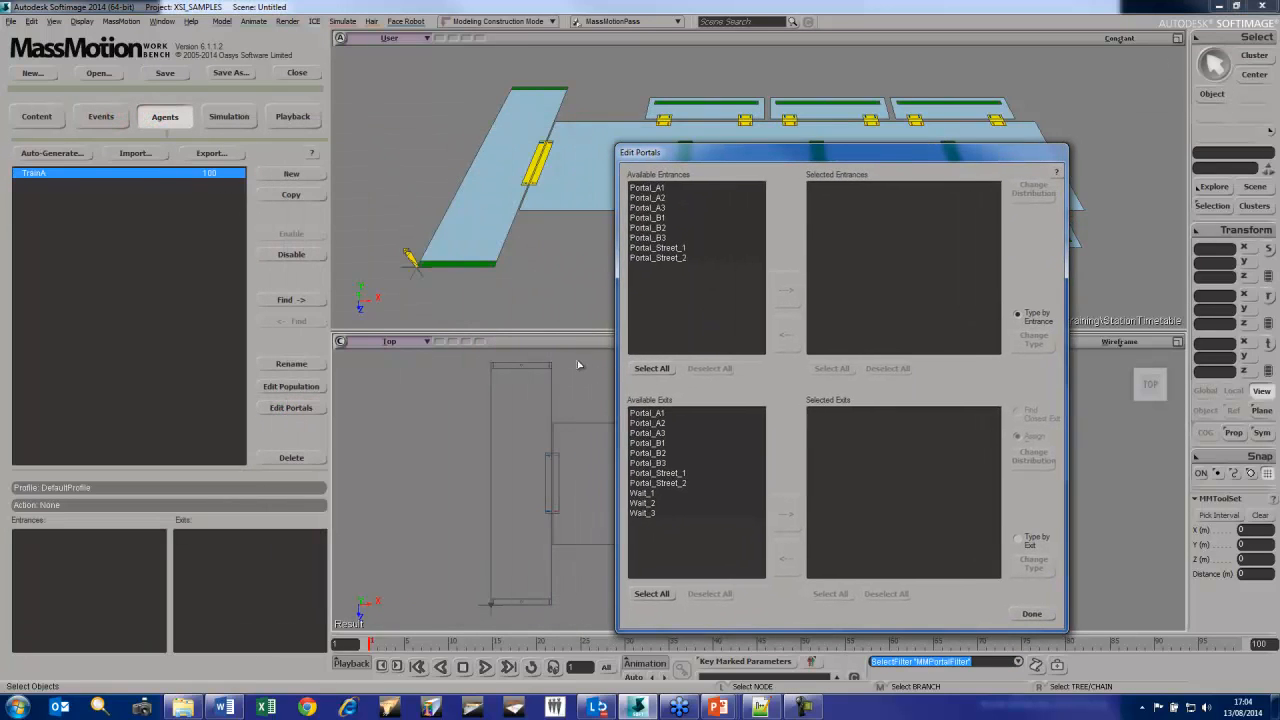
pyautogui.moveTo(522, 357); pyautogui.dragTo(515, 621)
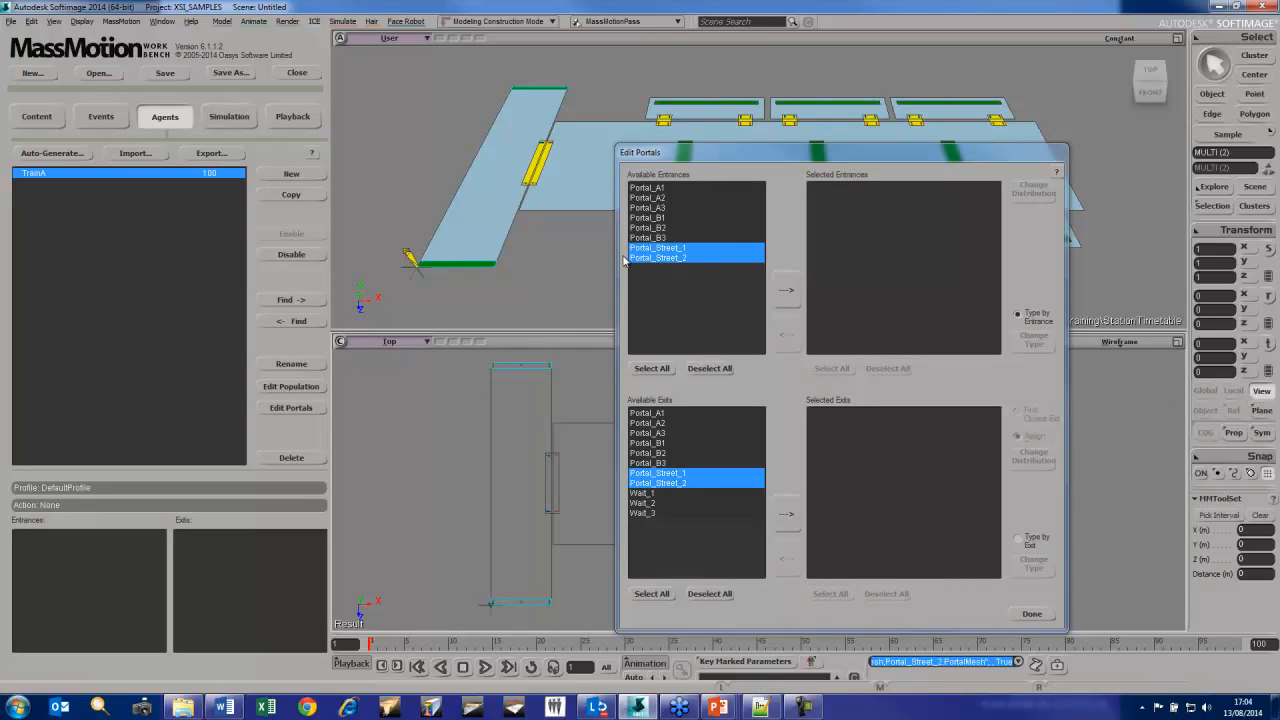
pyautogui.click(785, 290)
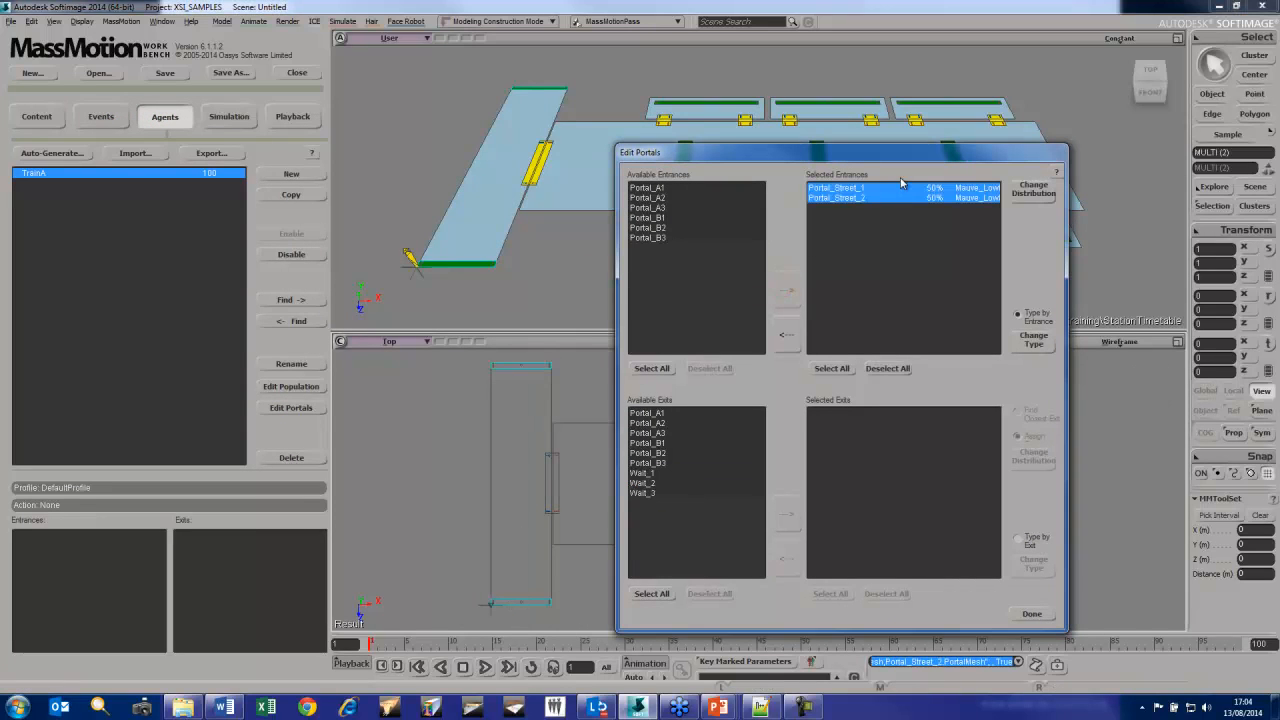
# Assign Portal_A1, Portal_A2 and Portal_A3 as the exits of TrainA
pyautogui.moveTo(900, 157); pyautogui.dragTo(343, 116)
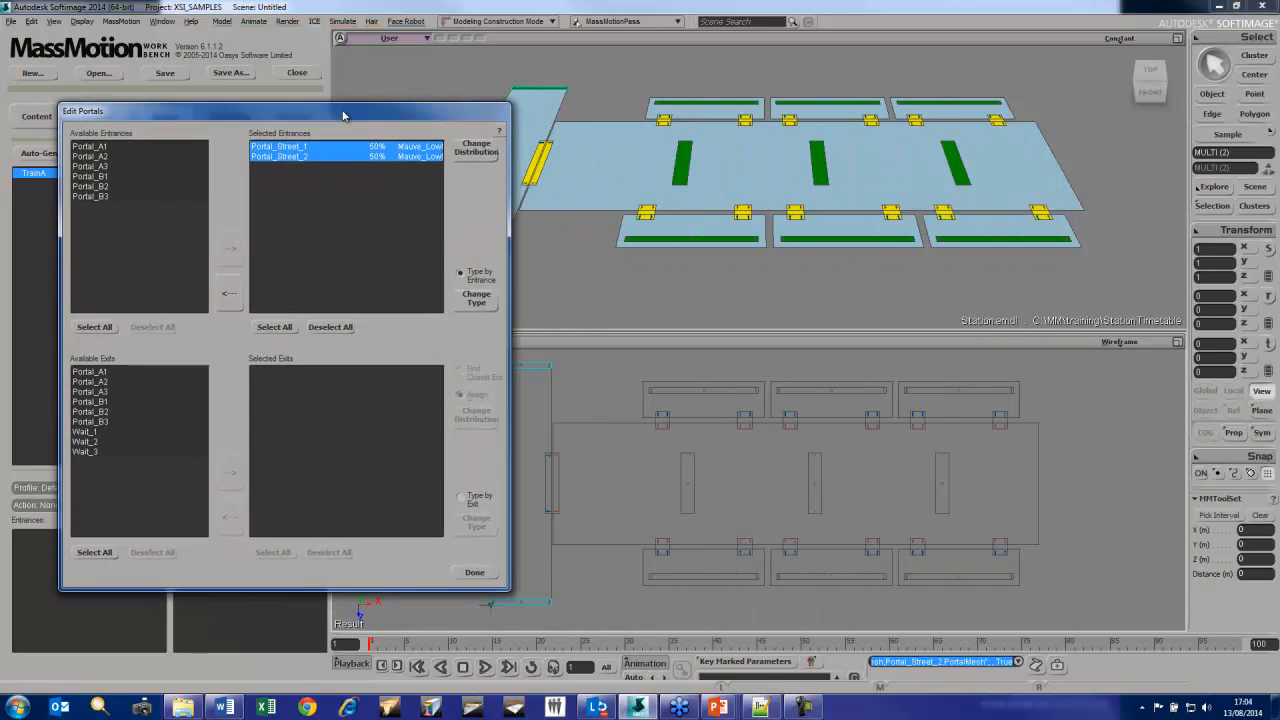
pyautogui.moveTo(1018, 370); pyautogui.dragTo(686, 408)
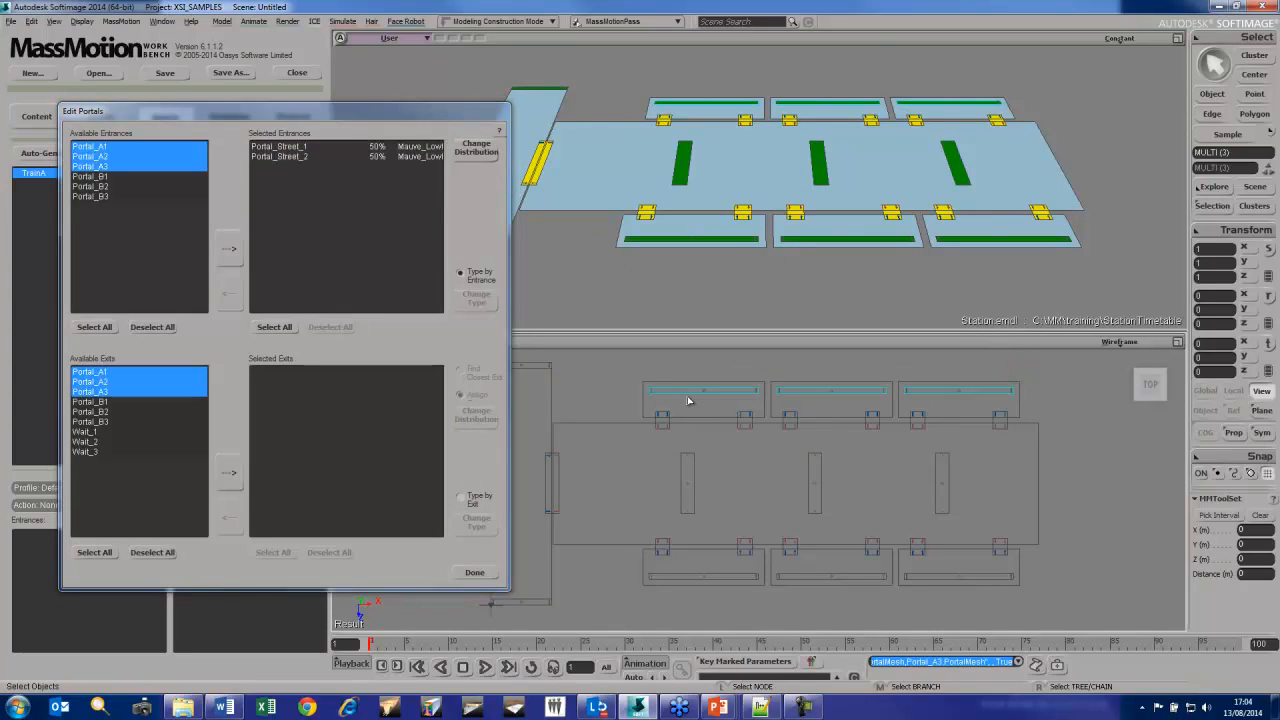
pyautogui.click(229, 472)
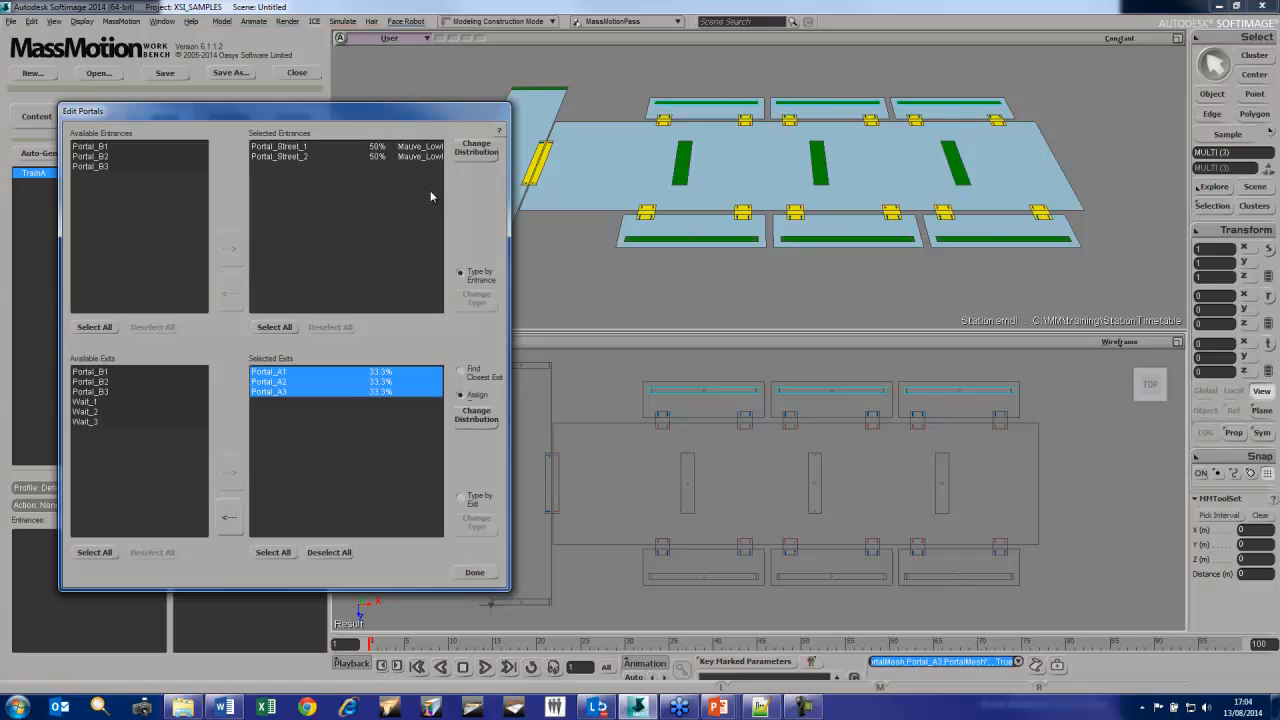
# Set TrainA's exit distribution to about 43.4% for Portal_A1, 33.3% for Portal_A2 and 23.3% for Portal_A3, and finish editing its portals
pyautogui.click(477, 415)
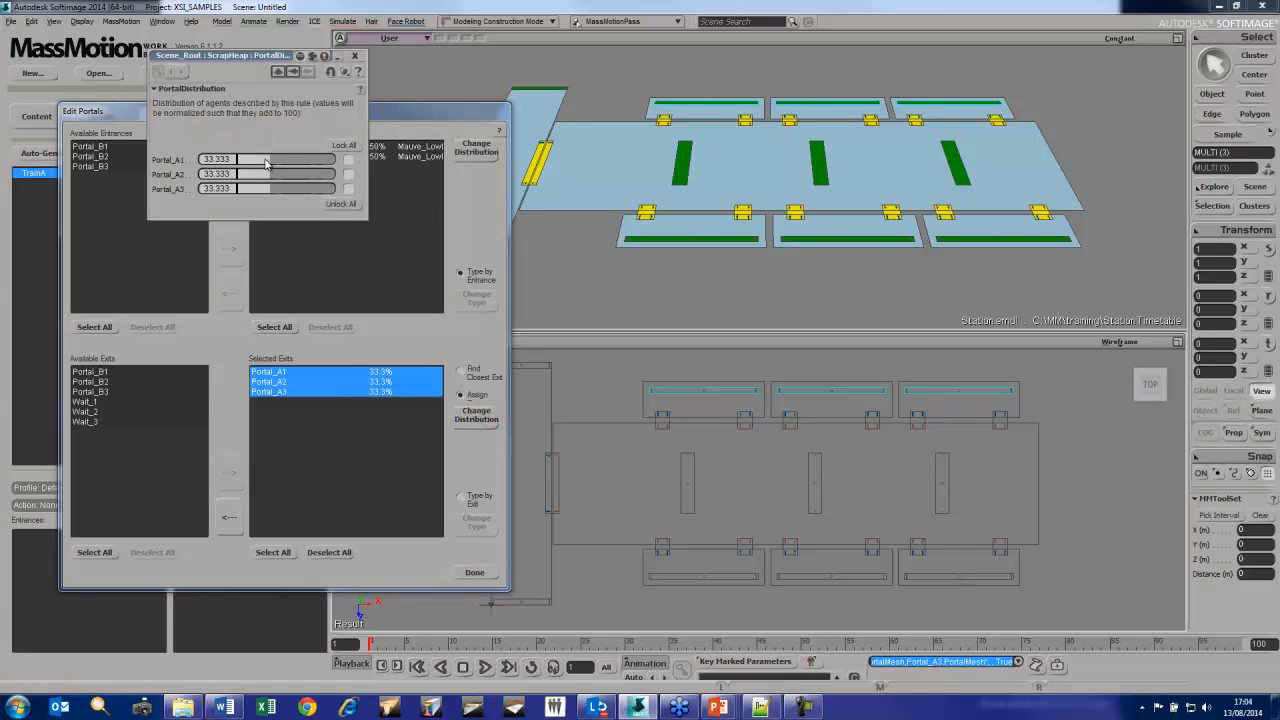
pyautogui.moveTo(270, 163); pyautogui.dragTo(261, 212)
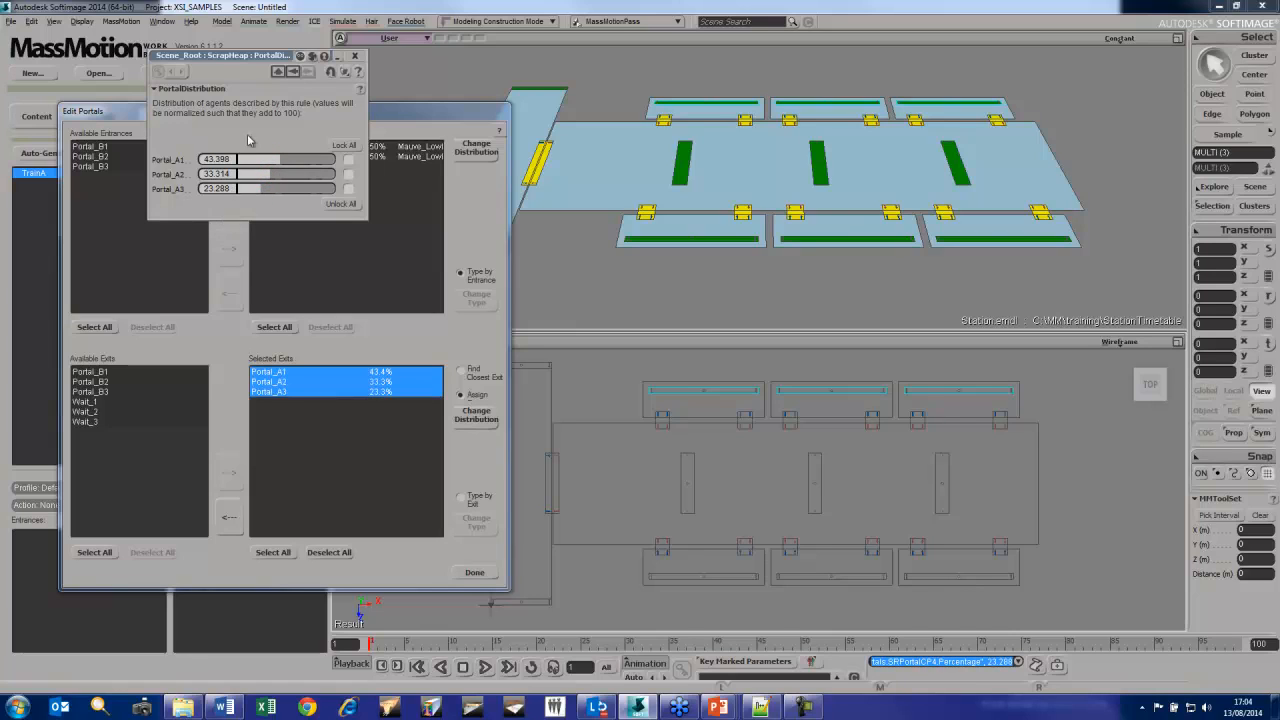
pyautogui.click(354, 56)
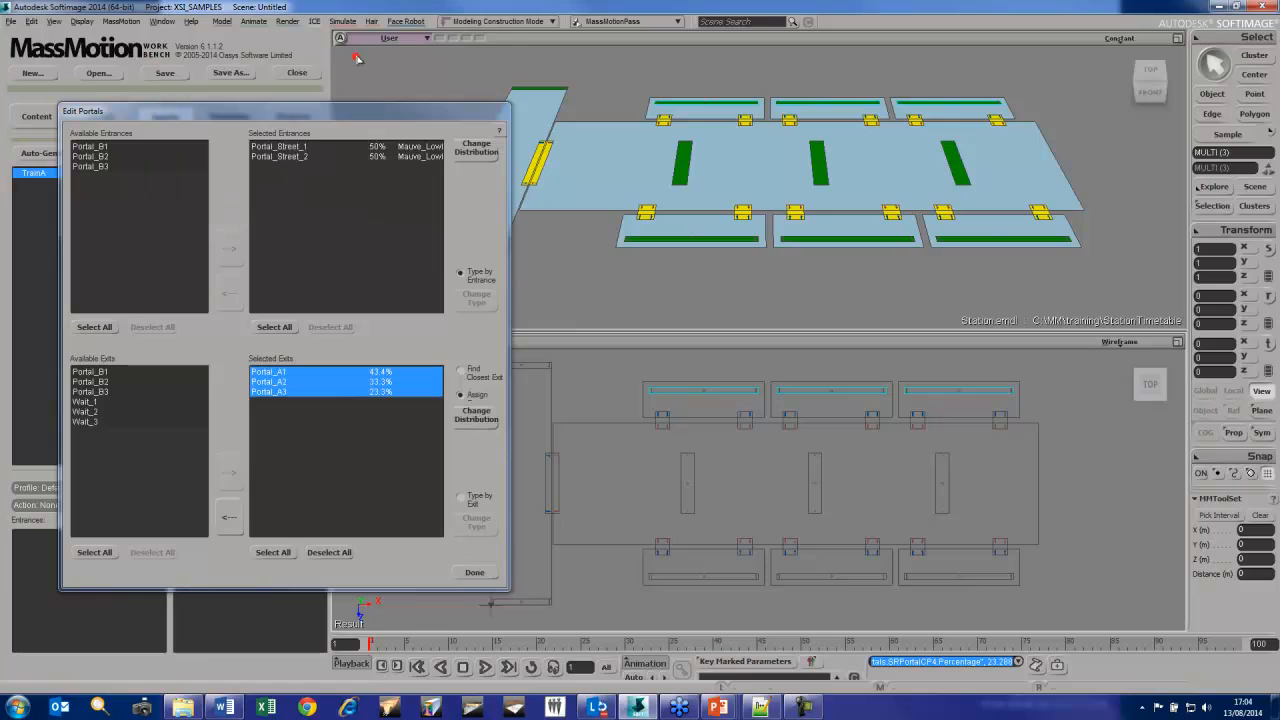
pyautogui.click(476, 572)
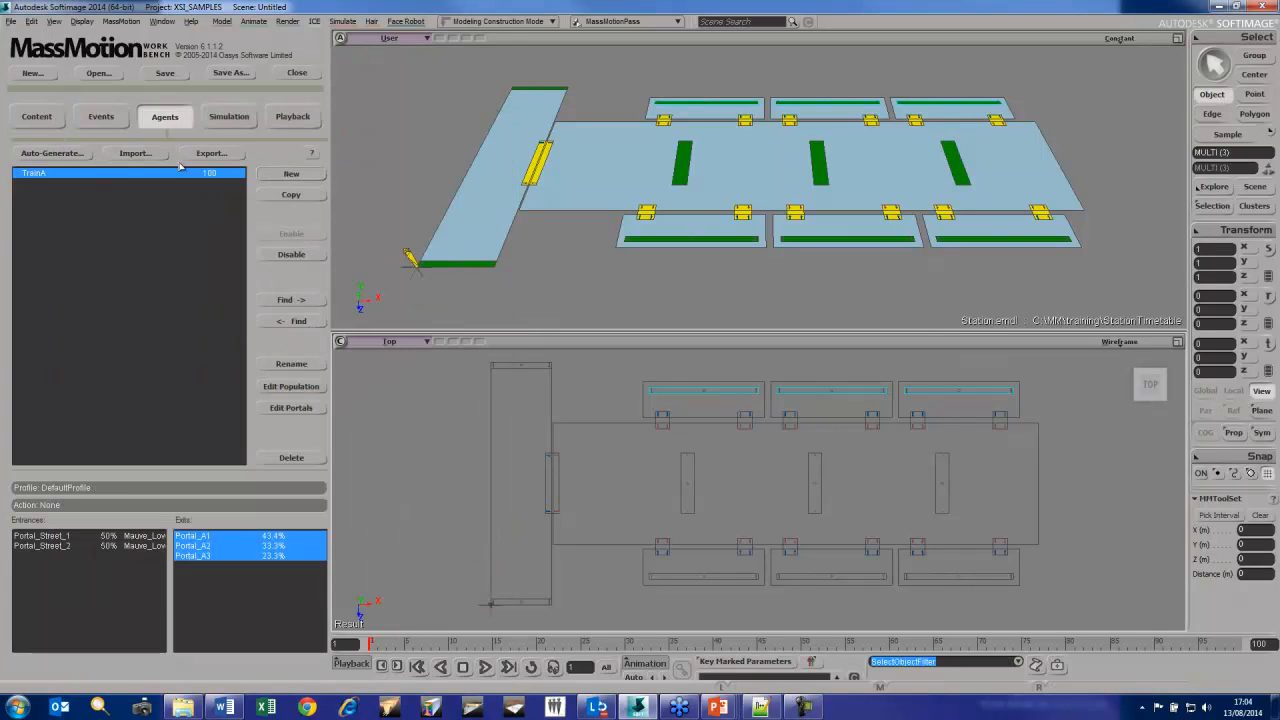
# Copy TrainA without its entrances to one new schedule named Train_B_departures
pyautogui.click(291, 195)
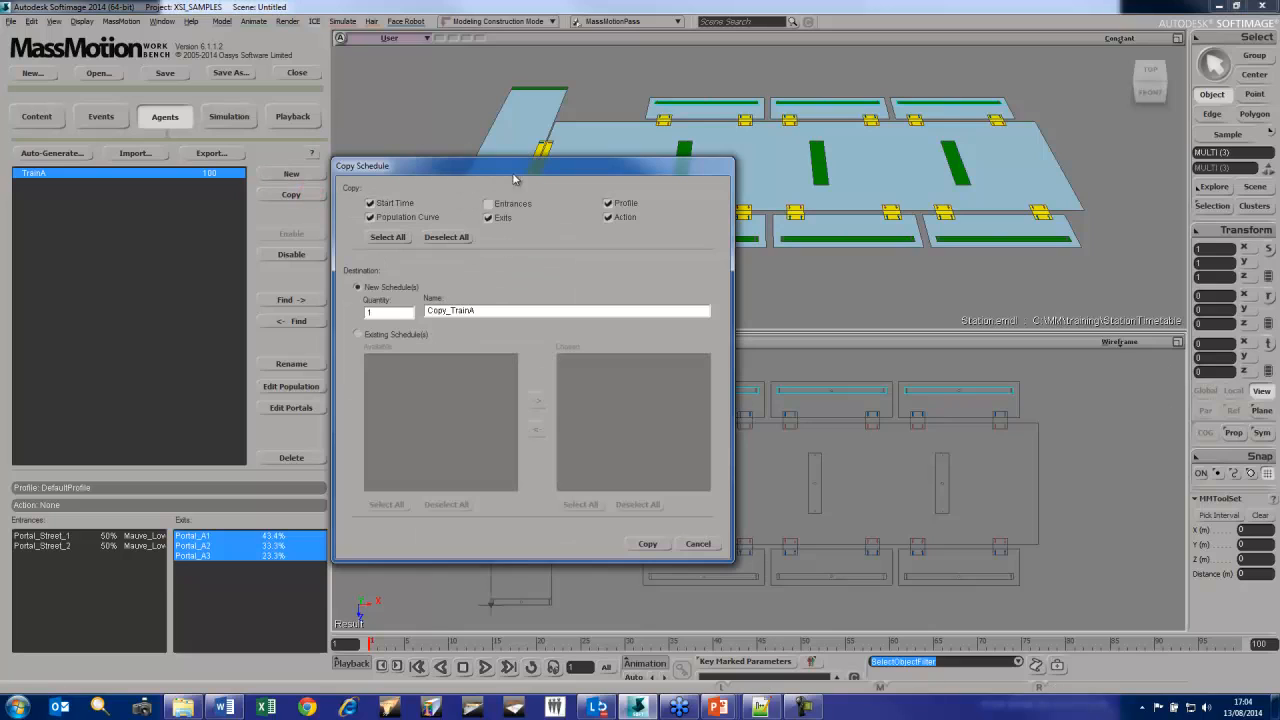
pyautogui.doubleClick(444, 314)
pyautogui.moveTo(452, 310); pyautogui.dragTo(360, 309)
pyautogui.press('BackSpace')
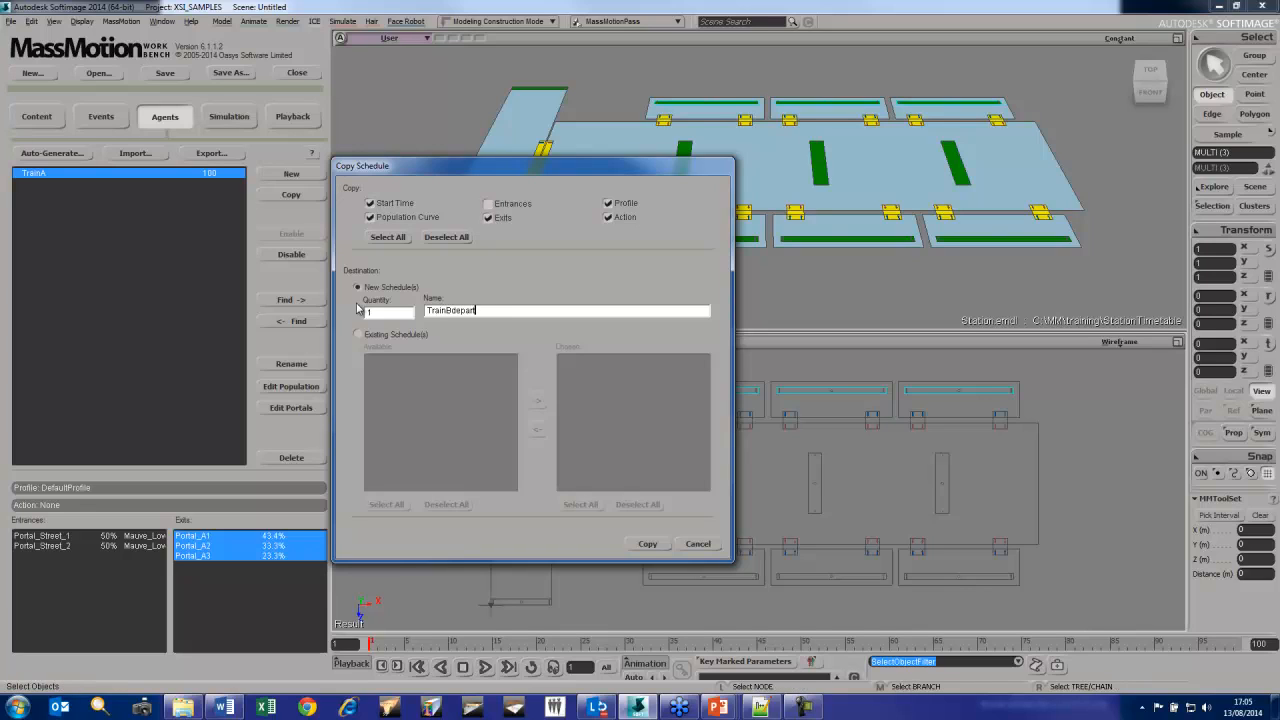
pyautogui.click(449, 310)
pyautogui.write('B')
pyautogui.click(648, 544)
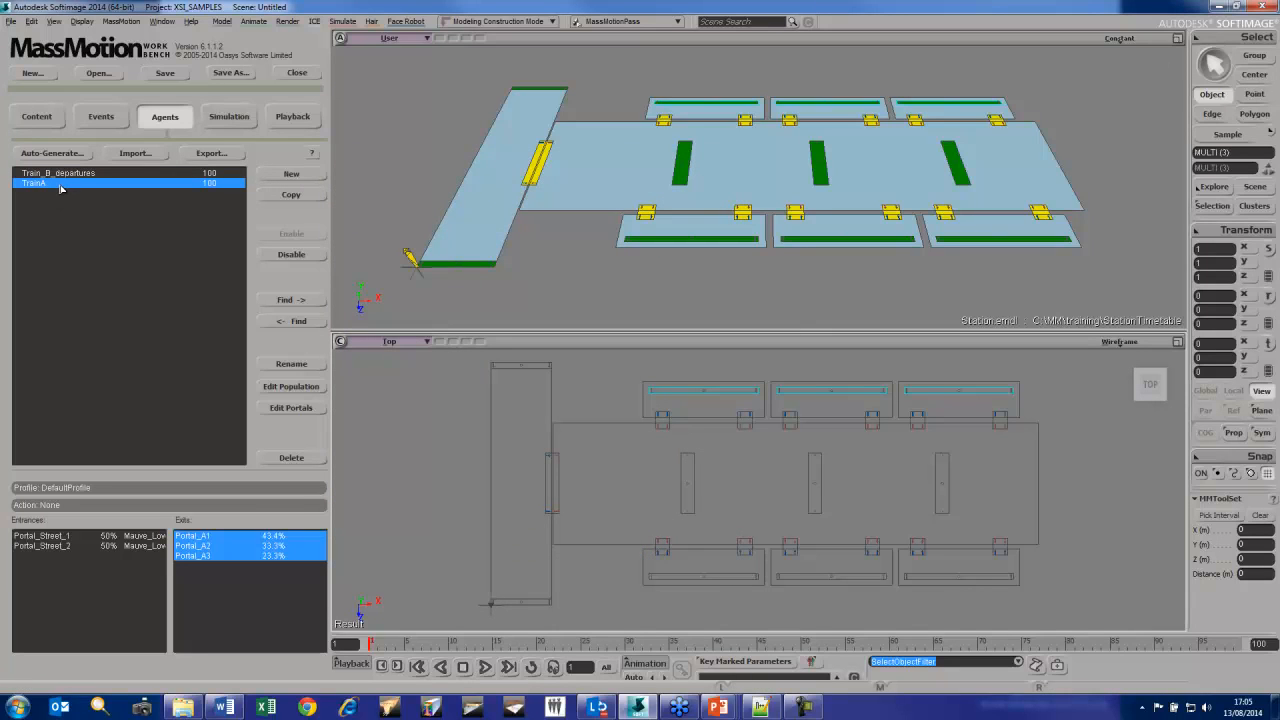
# Rename the TrainA spawn rule as Train_A_departures
pyautogui.click(291, 363)
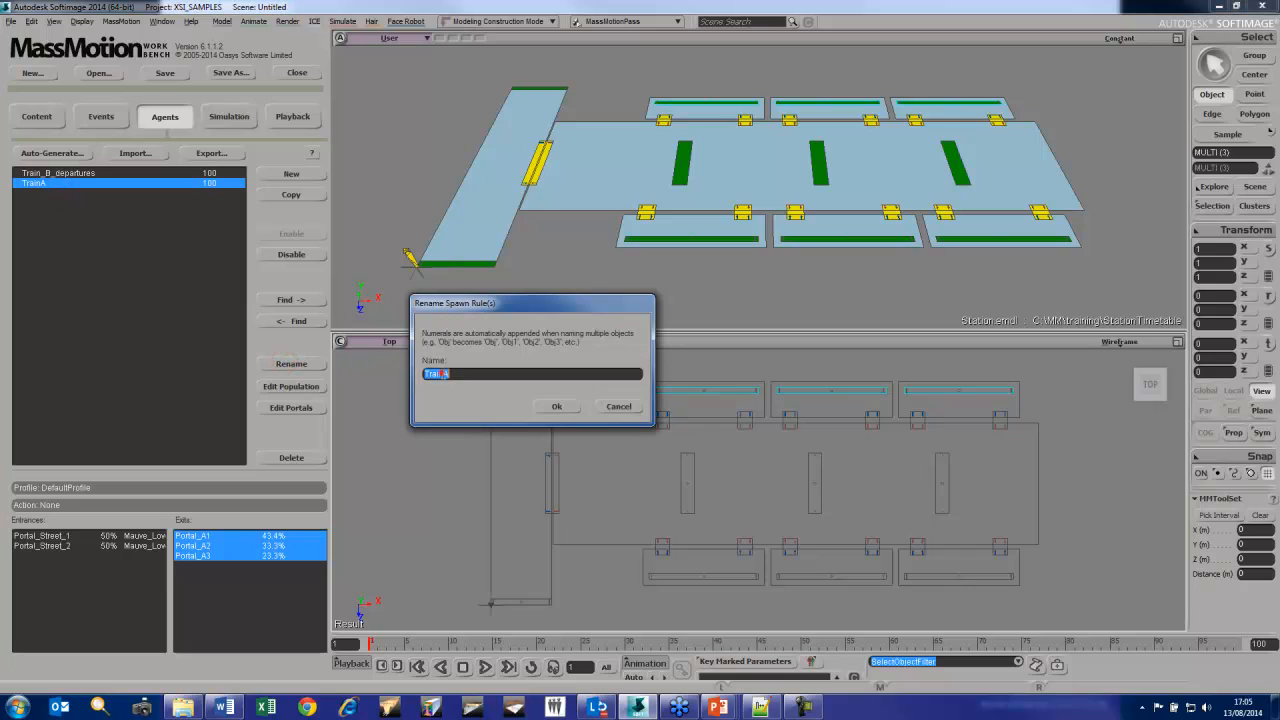
pyautogui.click(444, 373)
pyautogui.click(451, 373)
pyautogui.click(557, 406)
# Replace the Portal_A exits of Train_B_departures with Portal_B1, Portal_B2 and Portal_B3
pyautogui.click(76, 183)
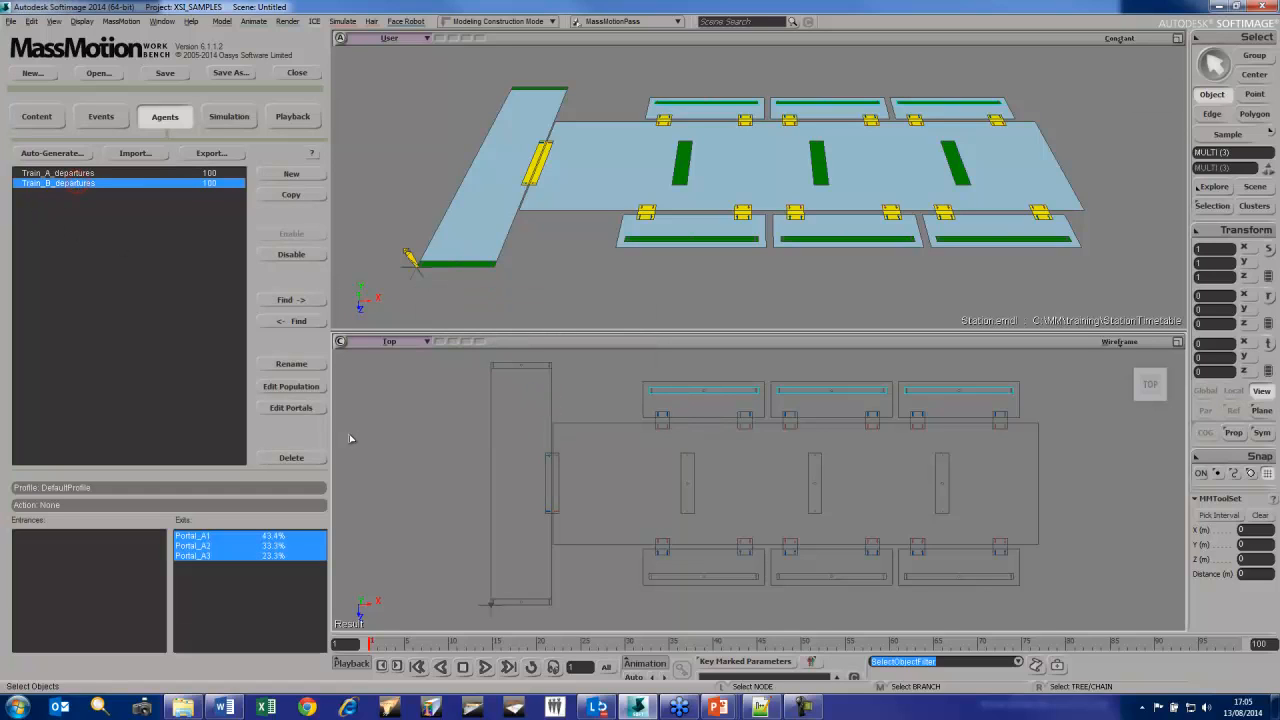
pyautogui.click(290, 408)
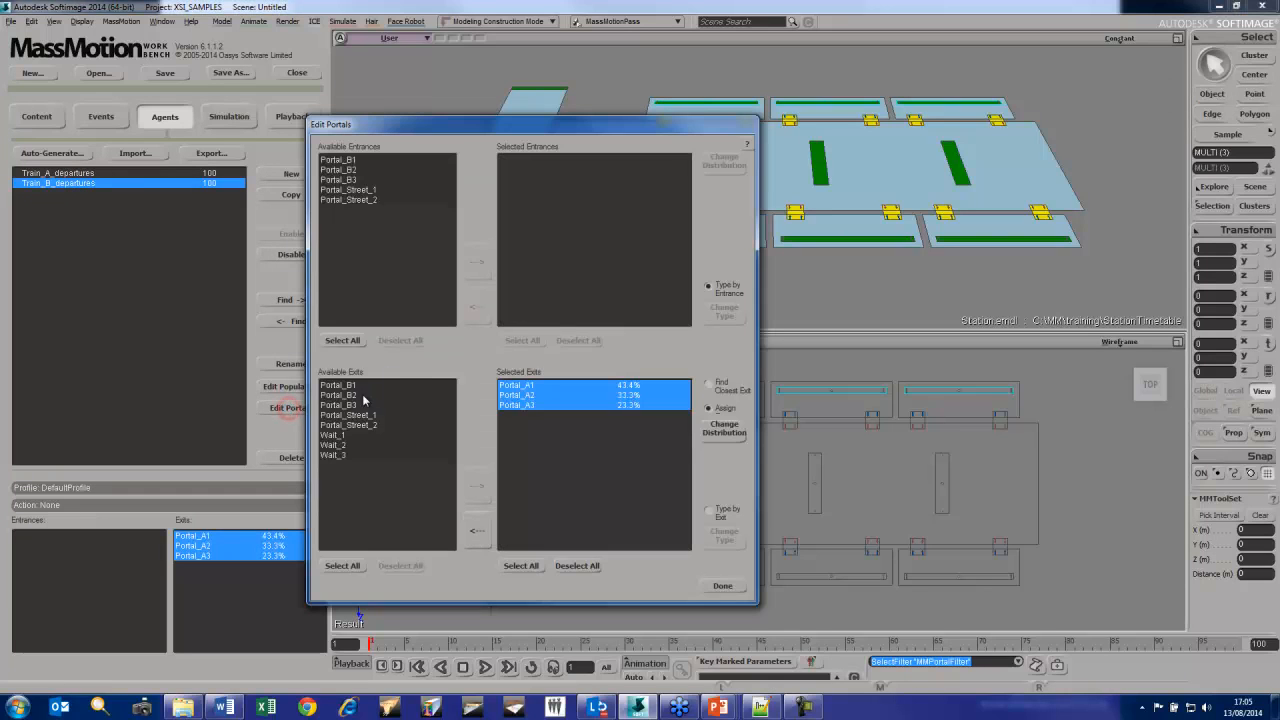
pyautogui.click(477, 531)
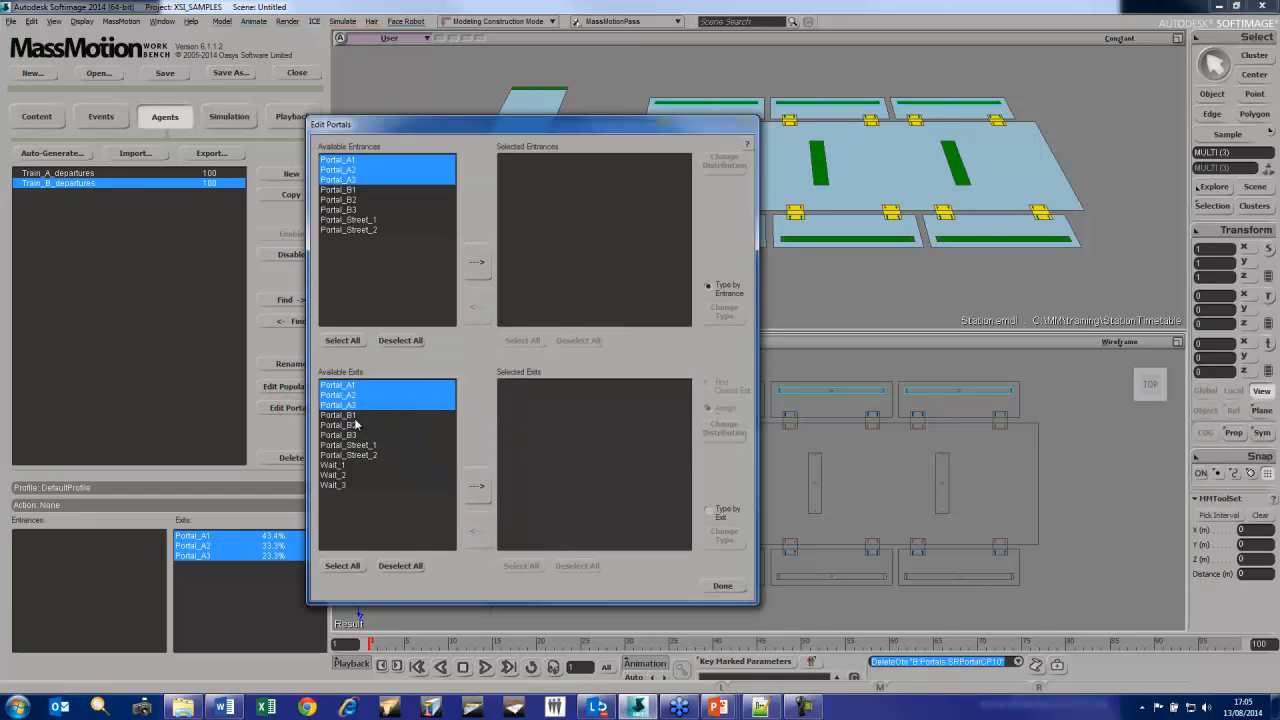
pyautogui.moveTo(345, 415); pyautogui.dragTo(345, 435)
pyautogui.click(477, 486)
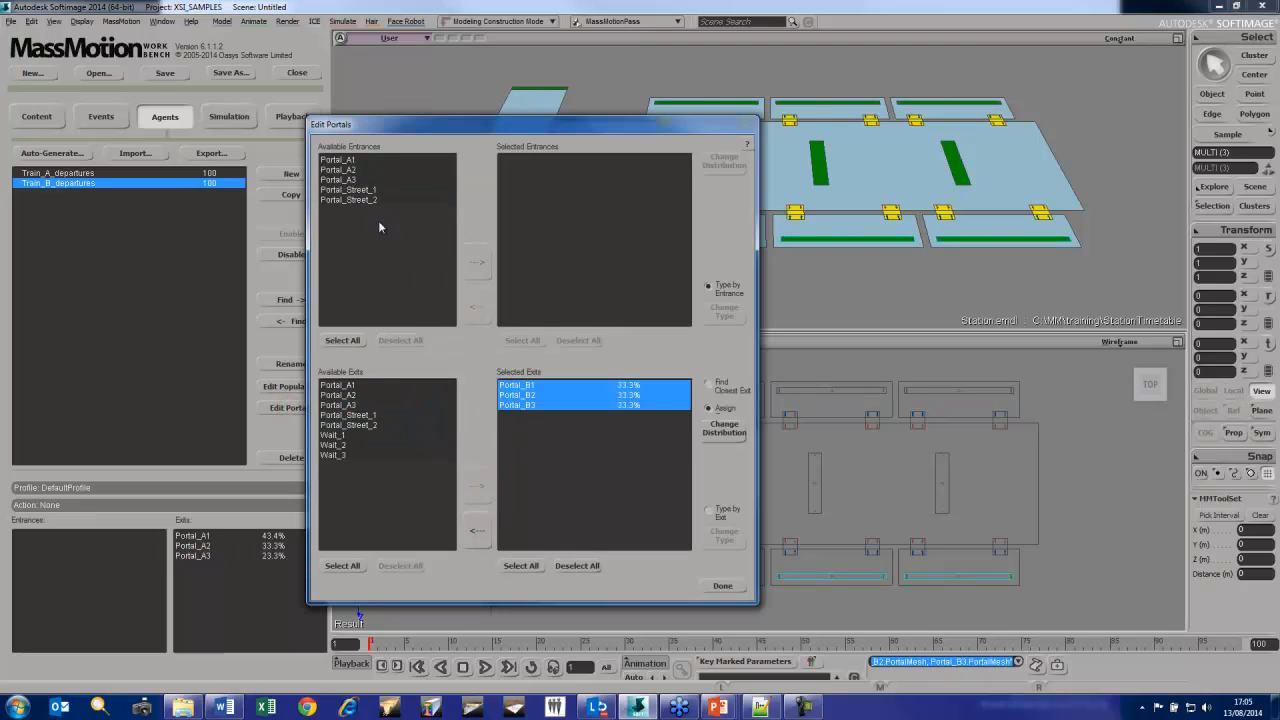
# Assign Portal_Street_1 and Portal_Street_2 as the entrances of Train_B_departures and finish editing its portals
pyautogui.moveTo(373, 192); pyautogui.dragTo(373, 200)
pyautogui.click(477, 262)
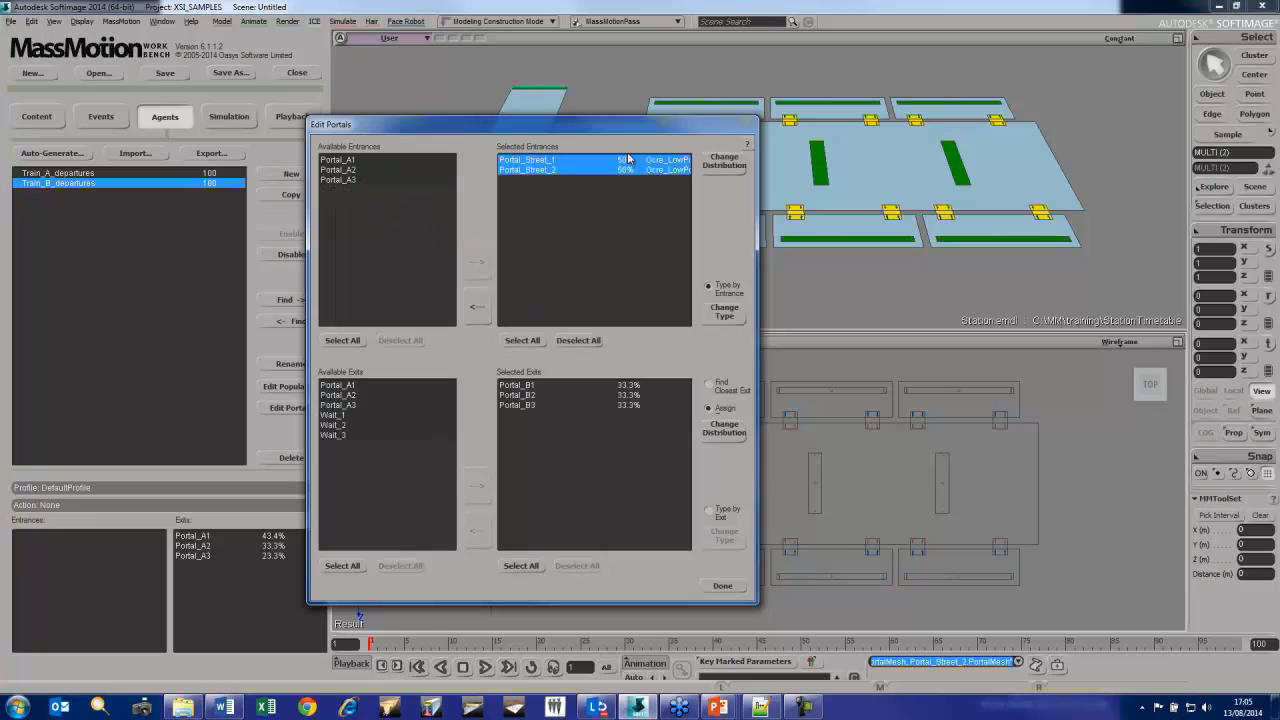
pyautogui.click(722, 586)
# Set the absolute start time of Train_B_departures to 17:02:00 and close its population settings
pyautogui.click(291, 386)
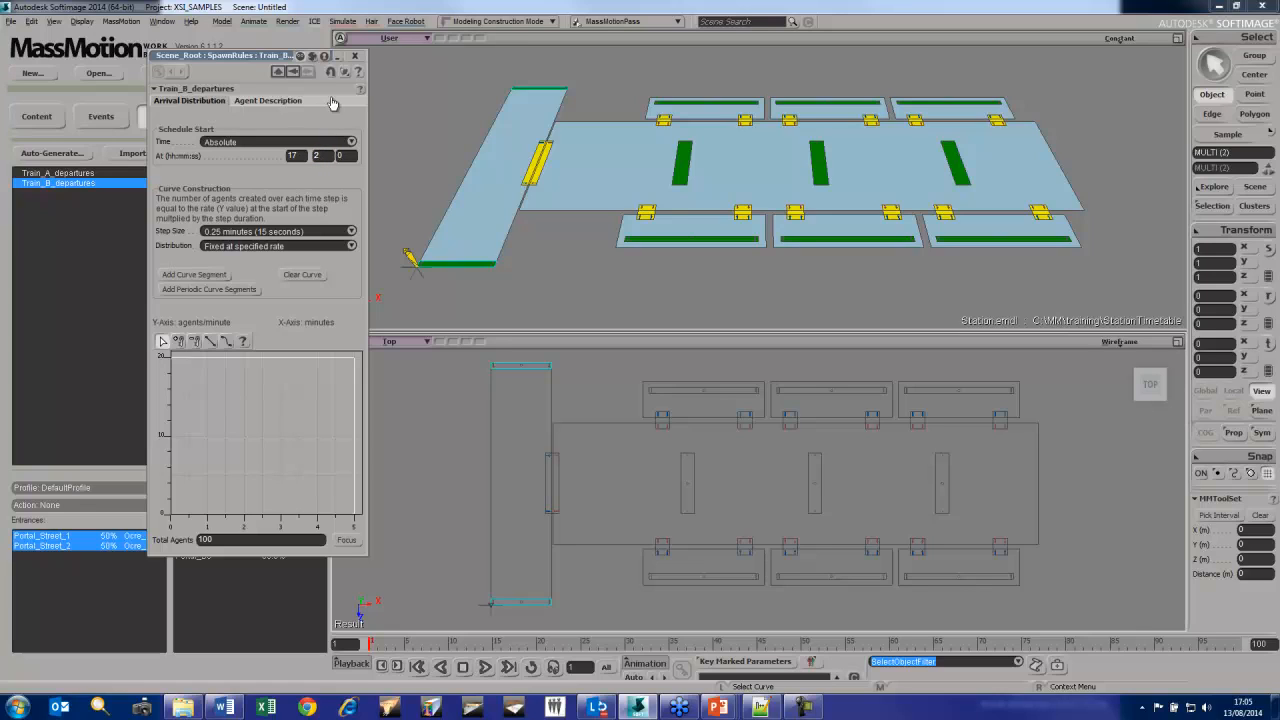
pyautogui.click(356, 56)
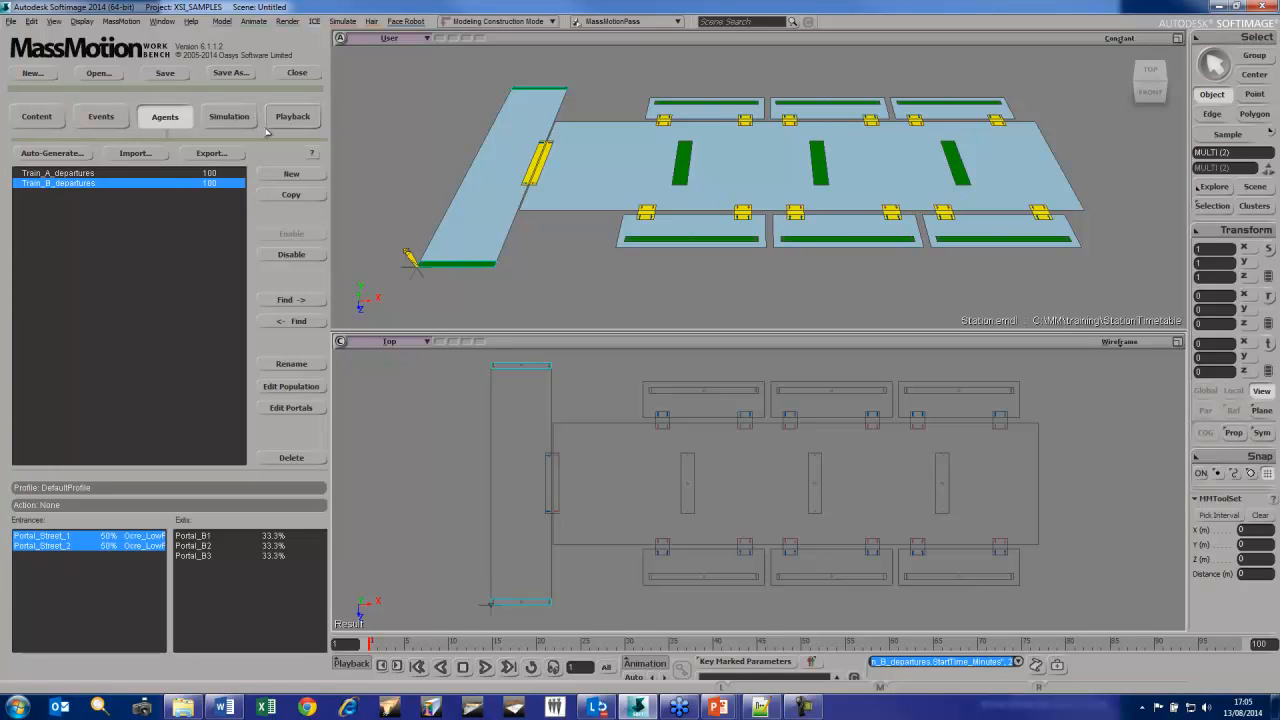
# Create a new spawn rule named Train_A_arrivals
pyautogui.click(263, 175)
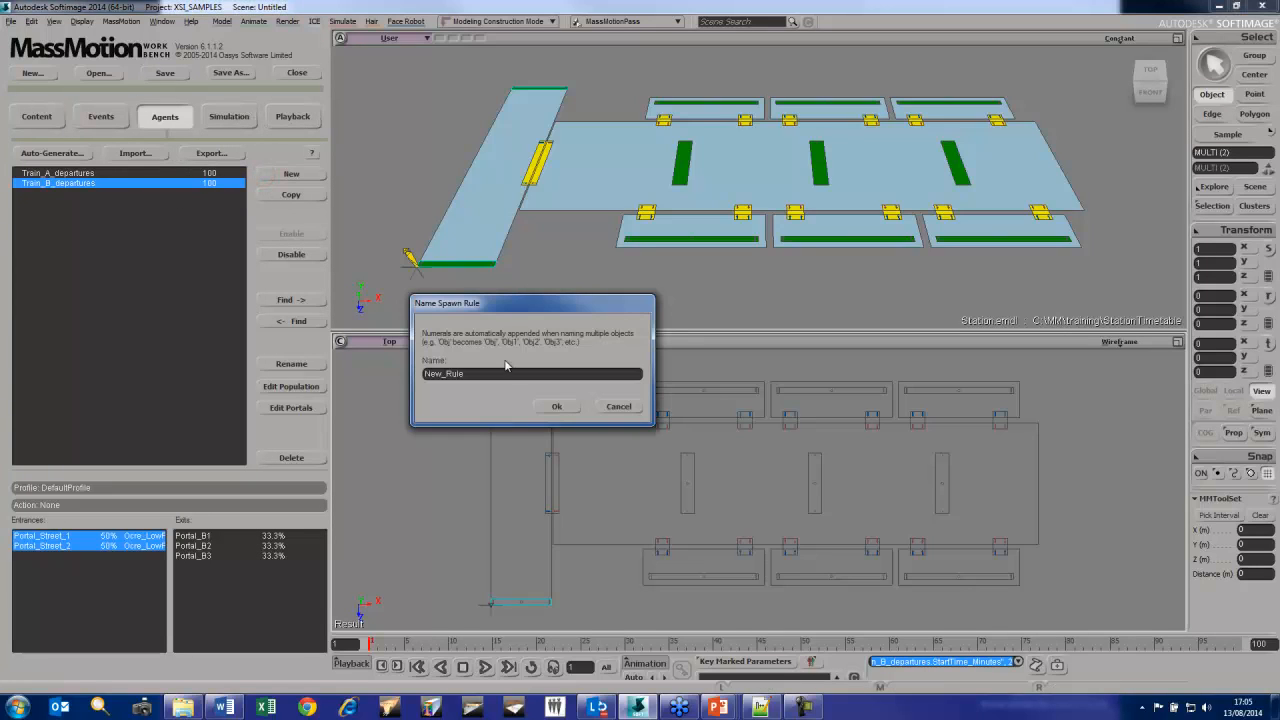
pyautogui.doubleClick(486, 375)
pyautogui.write('Trai')
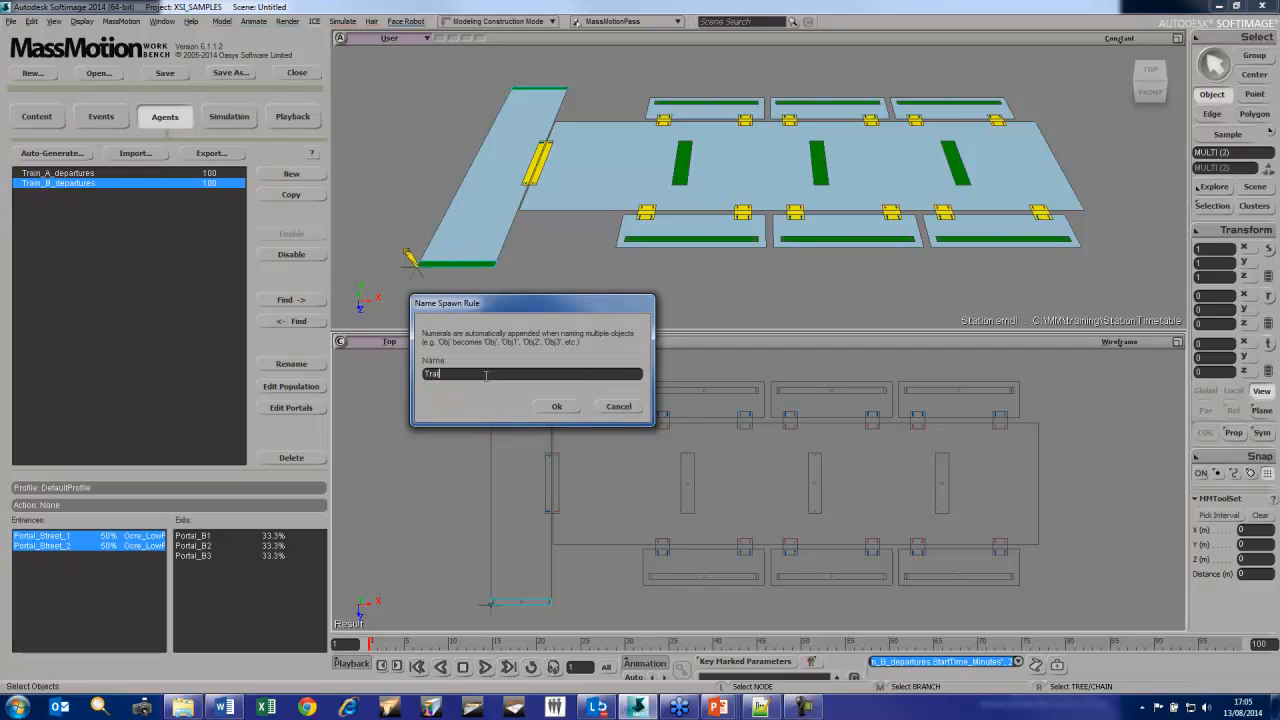
pyautogui.write('n A arrivals')
pyautogui.click(541, 405)
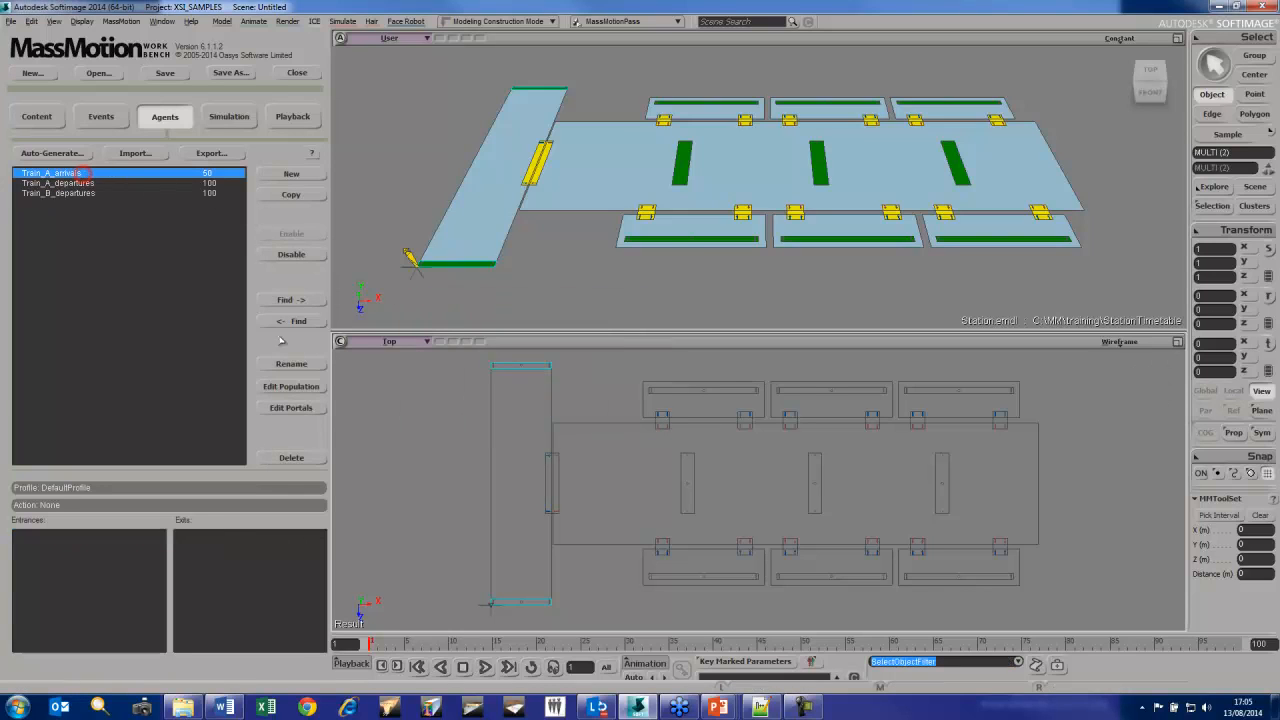
# Set the schedule start of Train_A_arrivals to the absolute time 17:05:00
pyautogui.click(280, 385)
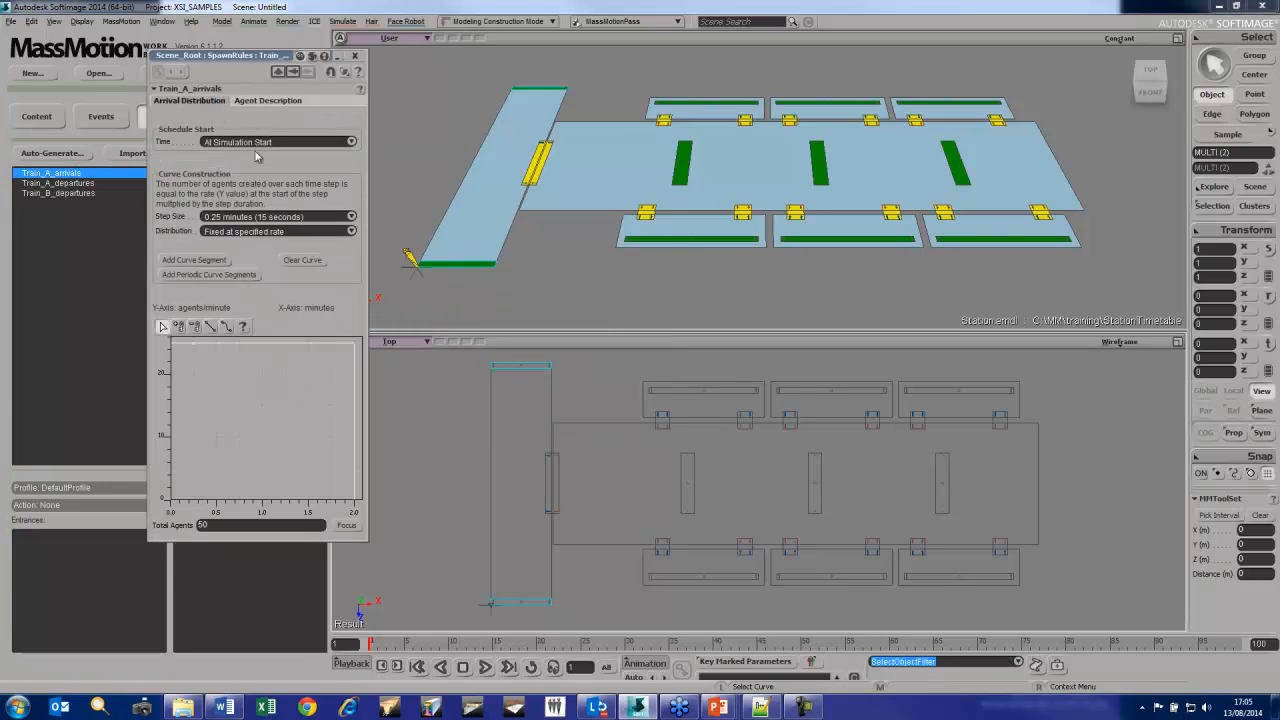
pyautogui.click(296, 146)
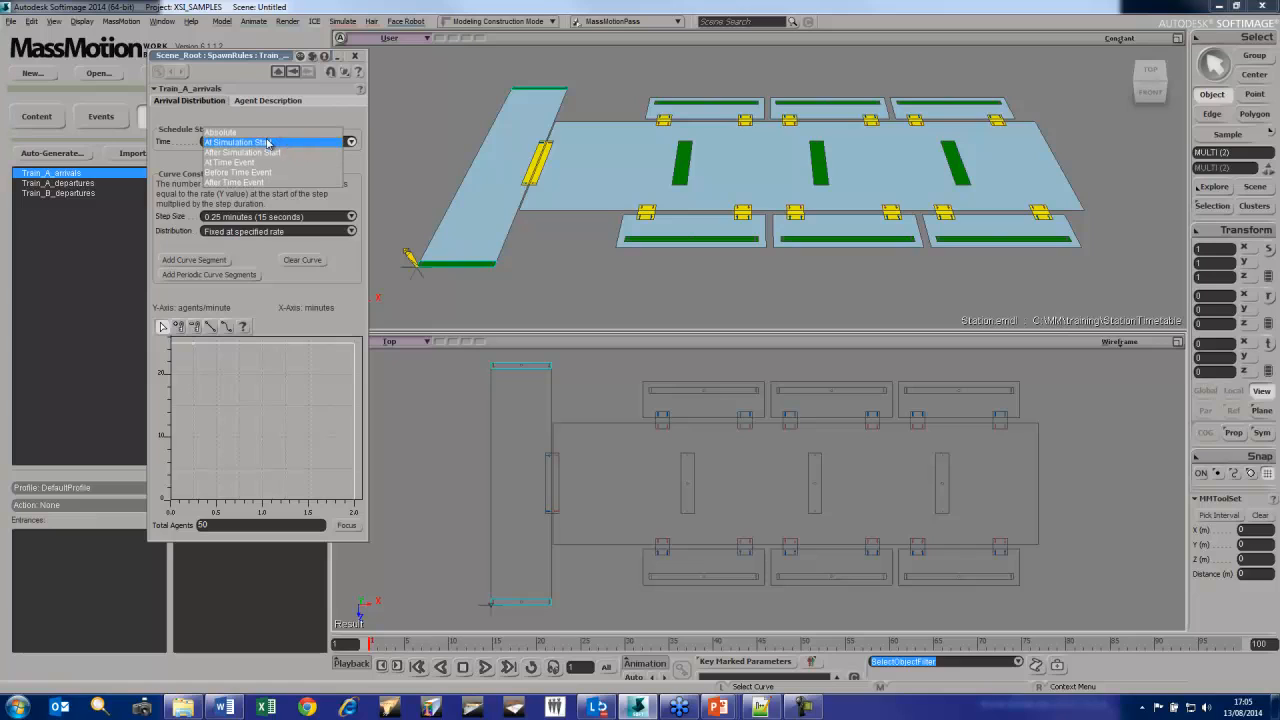
pyautogui.click(250, 132)
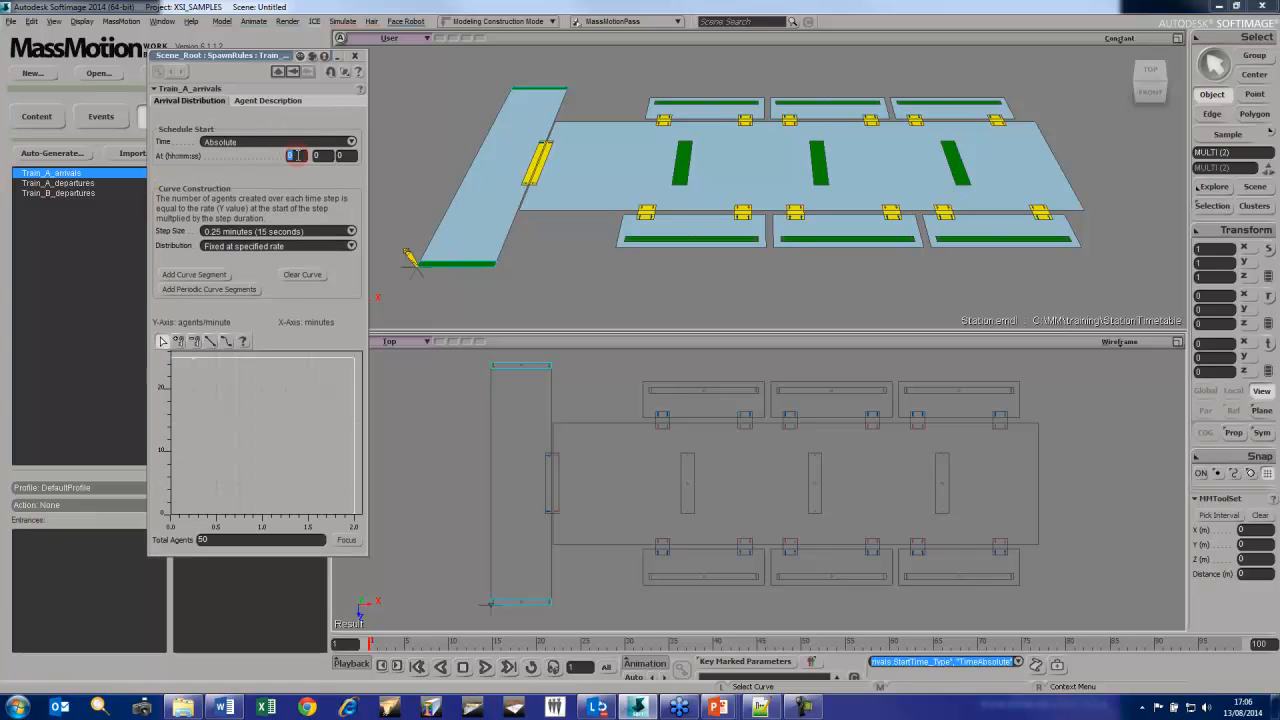
pyautogui.doubleClick(318, 155)
# Clear the arrival curve and add a segment creating 100 agents over 5 minutes from time 0
pyautogui.click(300, 274)
pyautogui.click(194, 274)
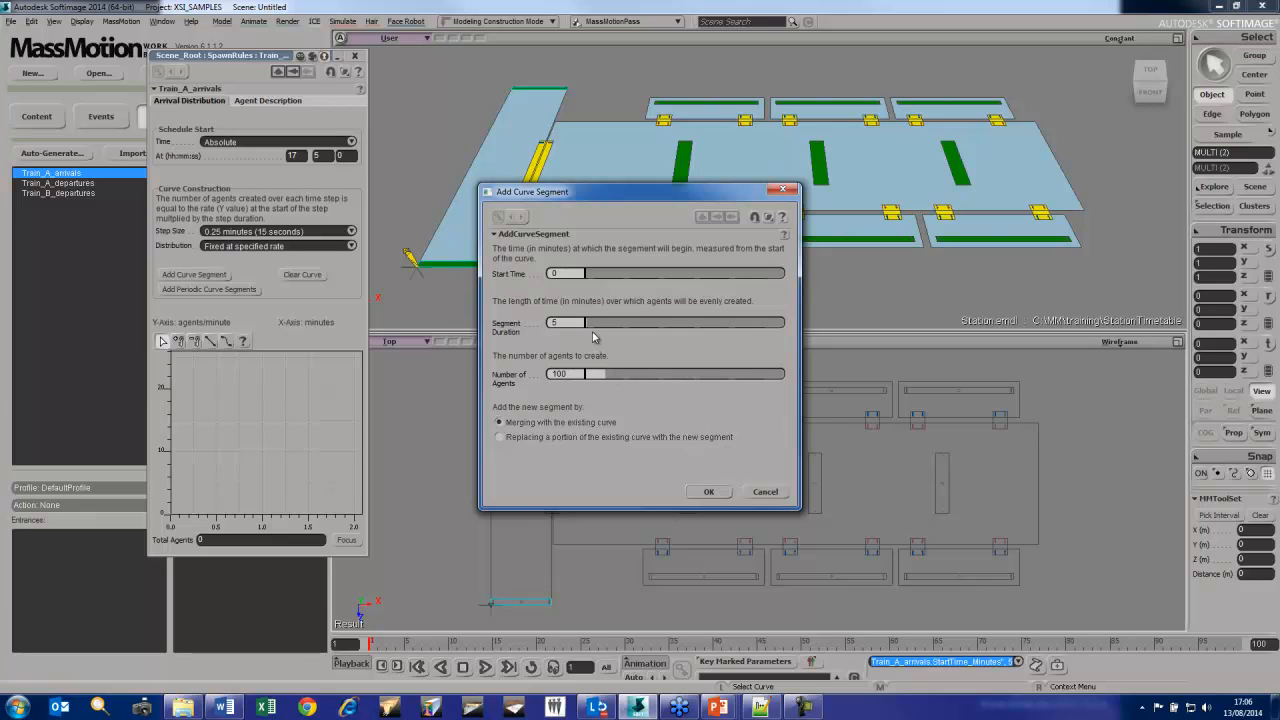
pyautogui.click(720, 492)
# Set the step size of Train_A_arrivals to 0.0833 minutes (5 seconds) and clear its arrival curve
pyautogui.click(322, 235)
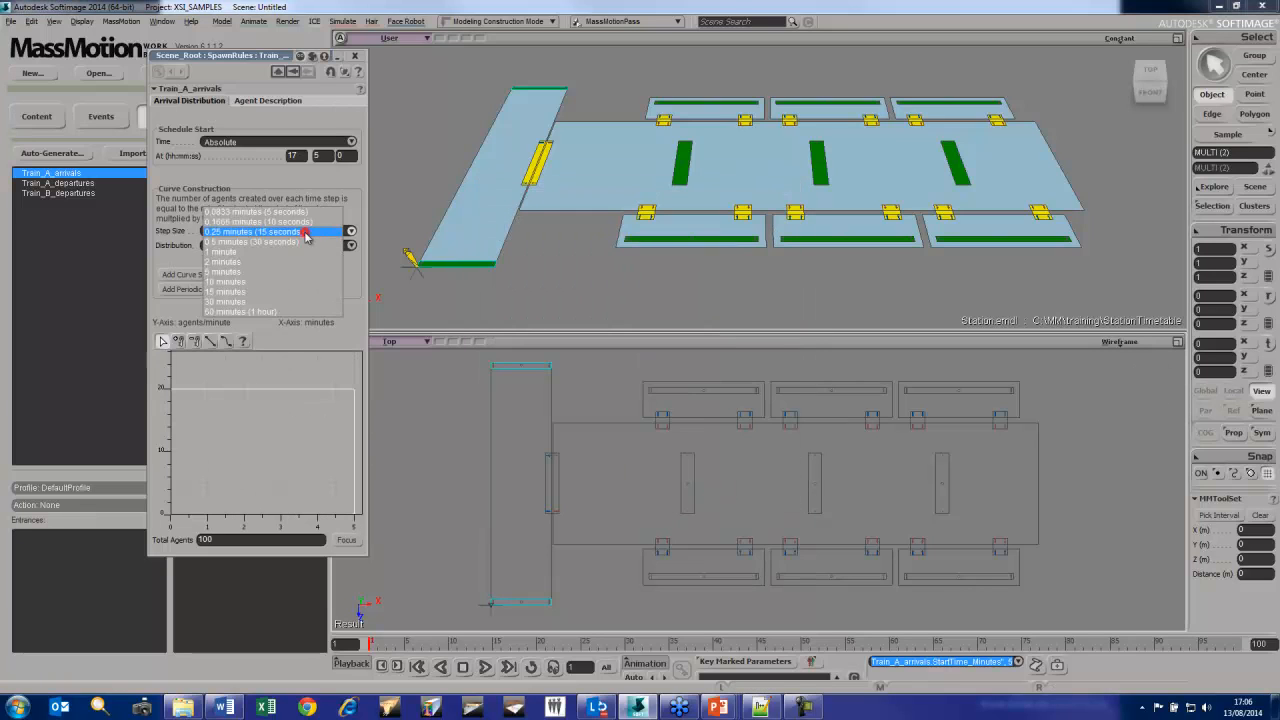
pyautogui.click(241, 213)
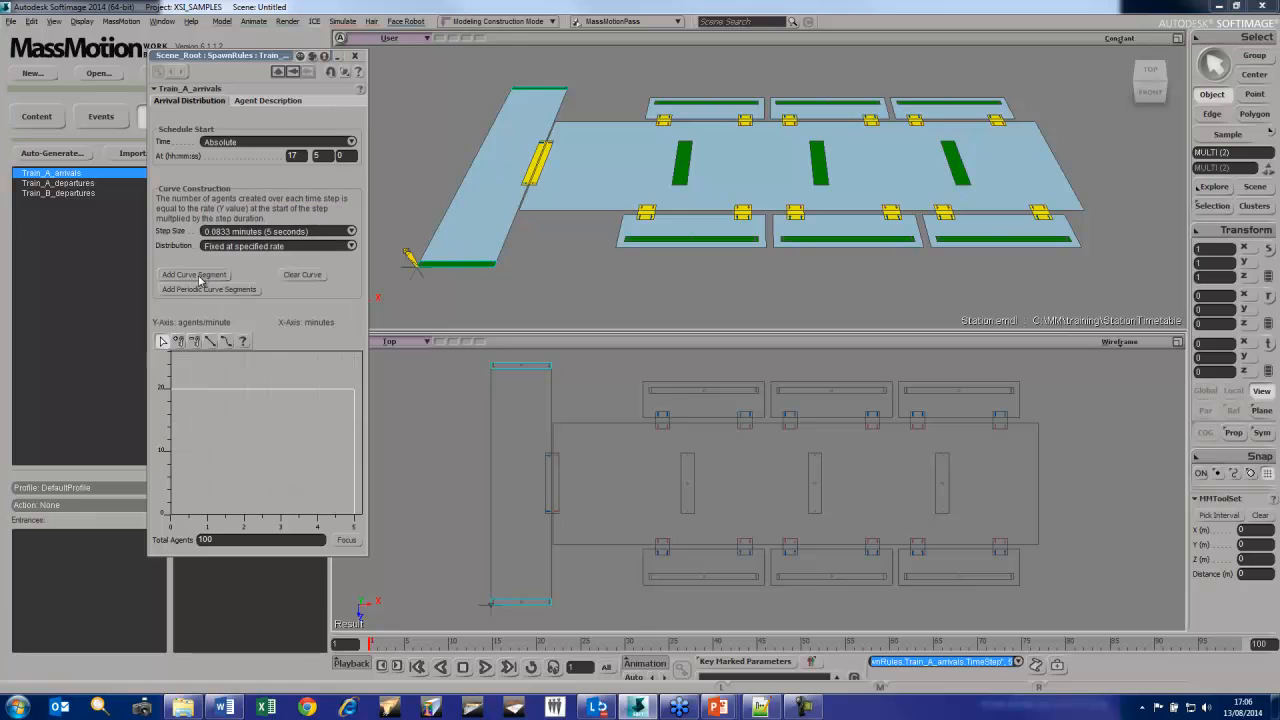
pyautogui.click(310, 275)
pyautogui.click(196, 275)
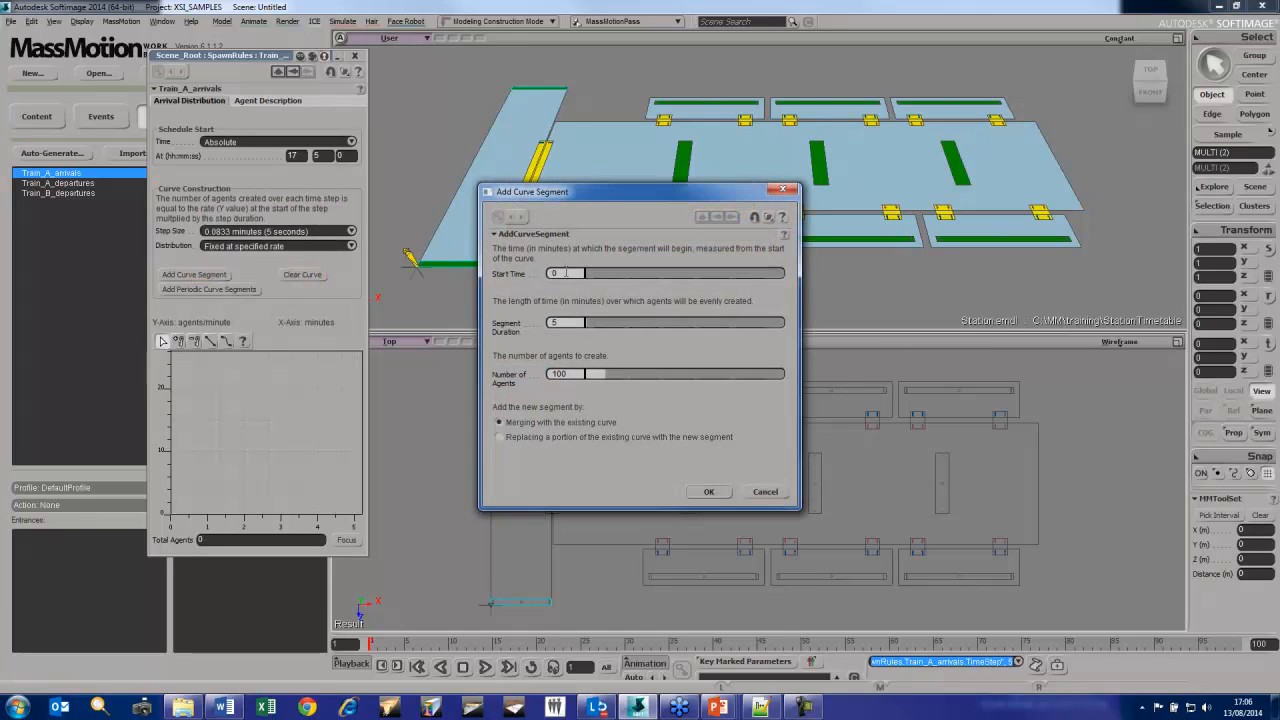
pyautogui.moveTo(586, 322); pyautogui.dragTo(519, 329)
pyautogui.doubleClick(569, 322)
pyautogui.write('0')
pyautogui.press('Return')
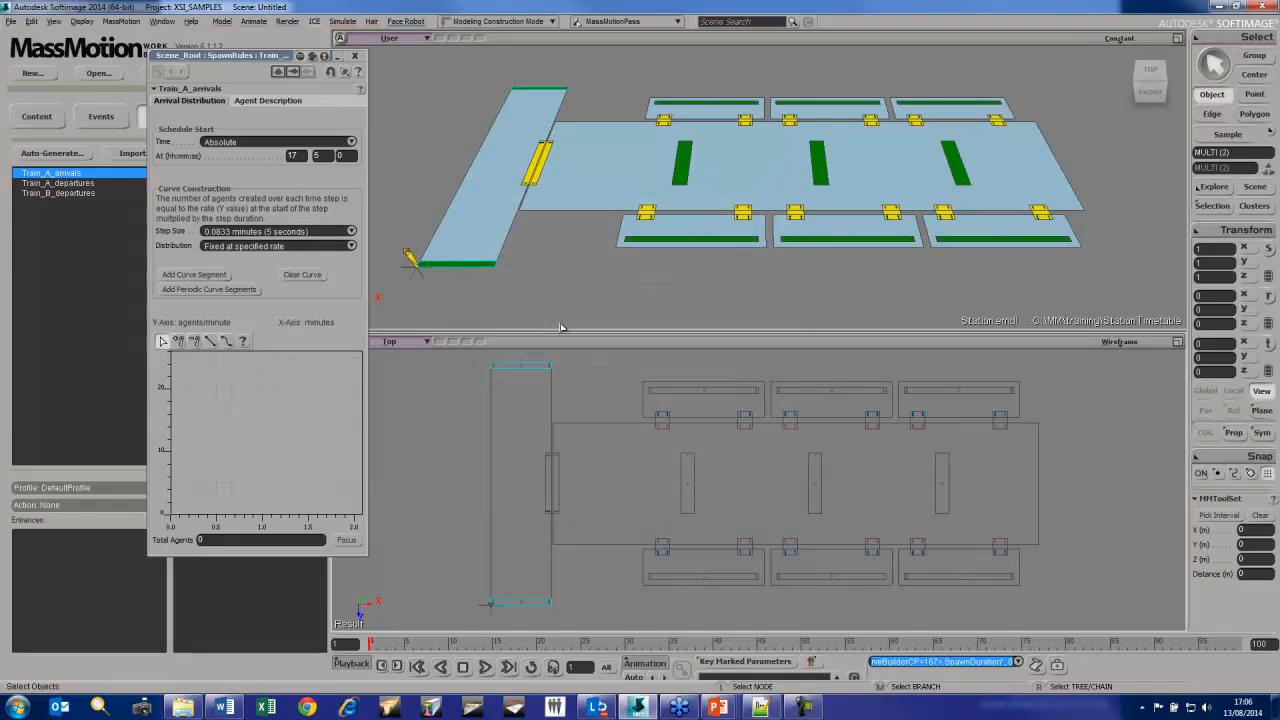
# Add a curve segment of 100 agents over 0.083 minutes, replacing the existing curve portion, and close the population settings
pyautogui.click(218, 274)
pyautogui.write('0.083')
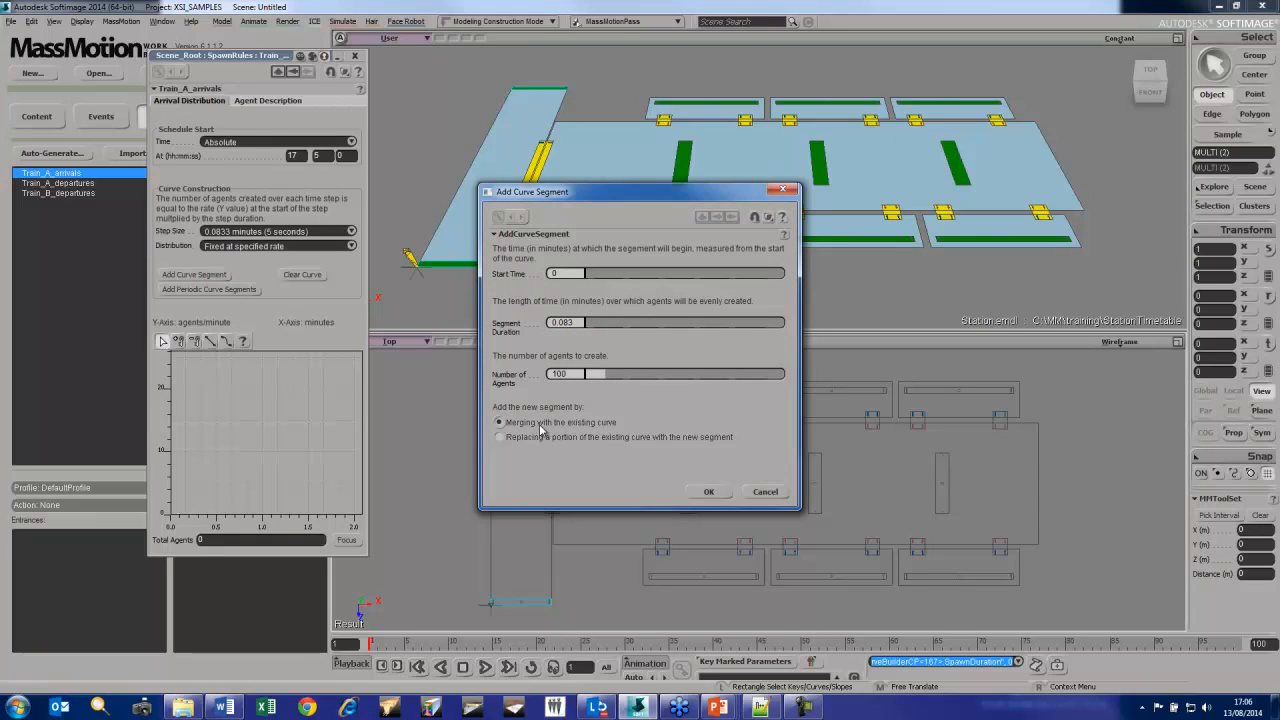
pyautogui.click(528, 437)
pyautogui.click(707, 494)
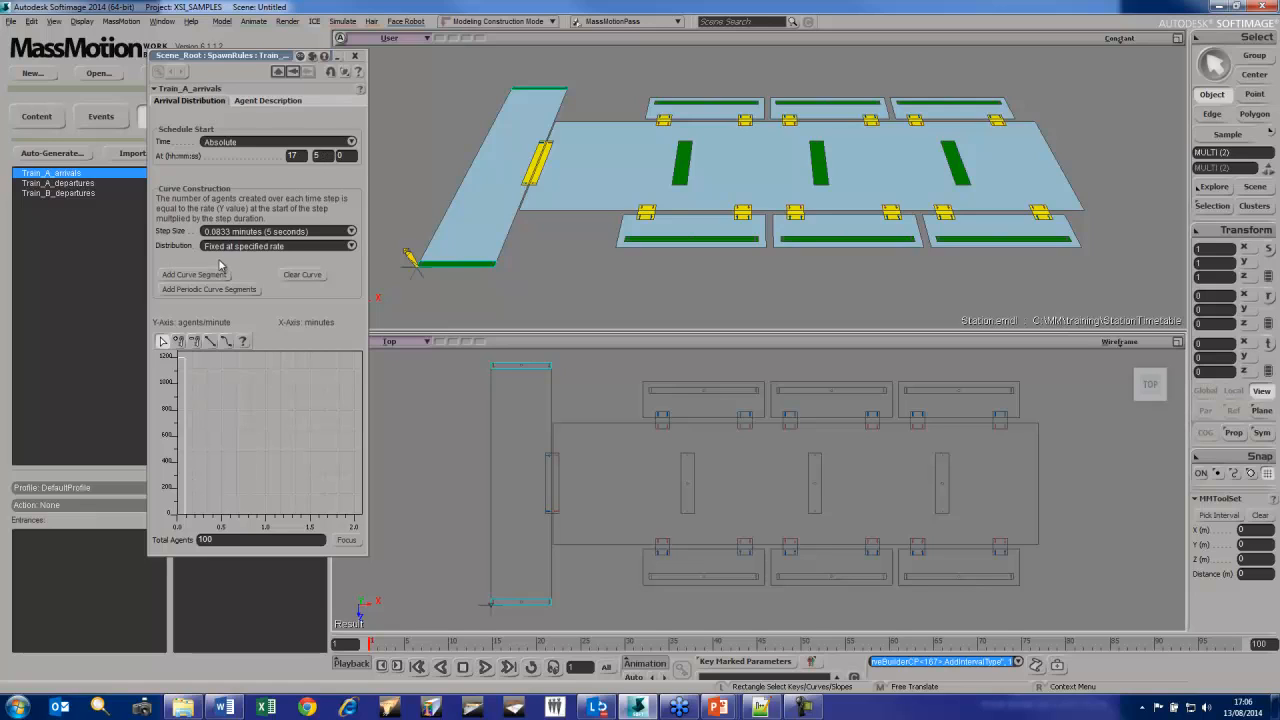
pyautogui.click(355, 55)
# Set Train_A_departures to a step size of 1 minute with distribution Random within each step, and close its population settings
pyautogui.click(93, 184)
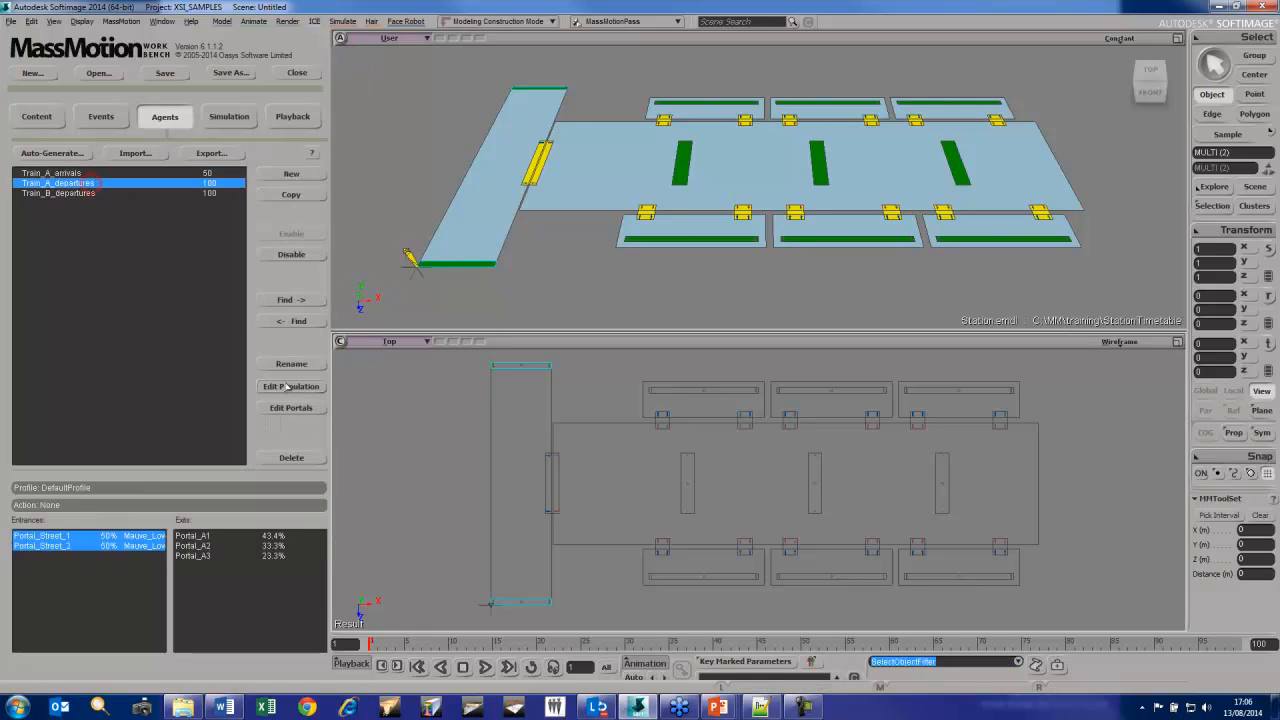
pyautogui.click(290, 386)
pyautogui.click(268, 231)
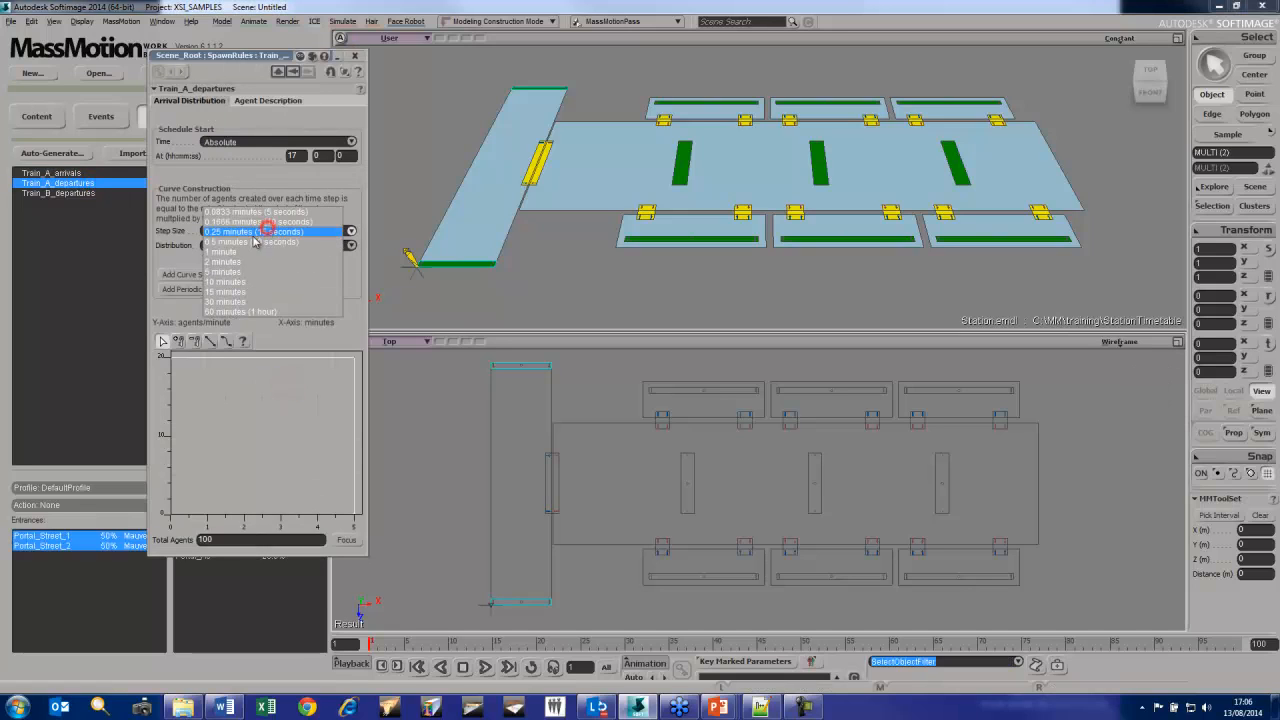
pyautogui.click(256, 250)
pyautogui.click(254, 246)
pyautogui.click(253, 257)
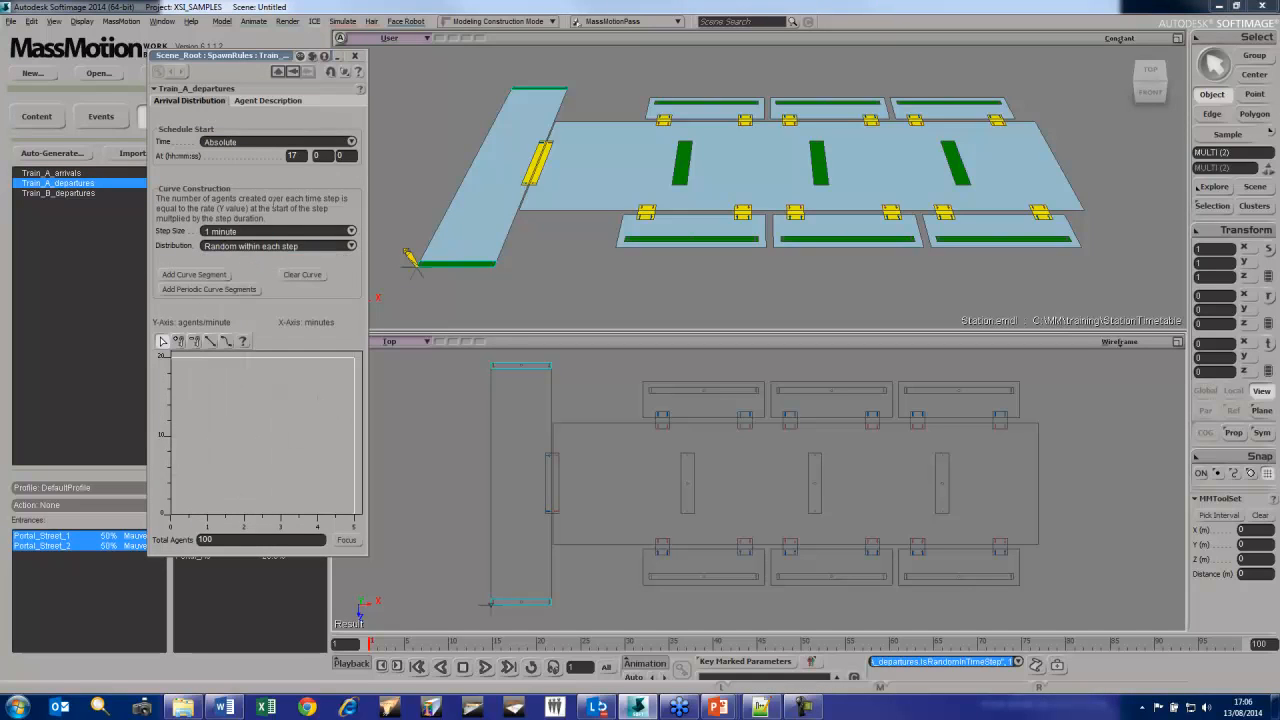
pyautogui.click(355, 56)
# Set the step size of Train_B_departures to 1 minute and its distribution to Random within each step
pyautogui.click(84, 195)
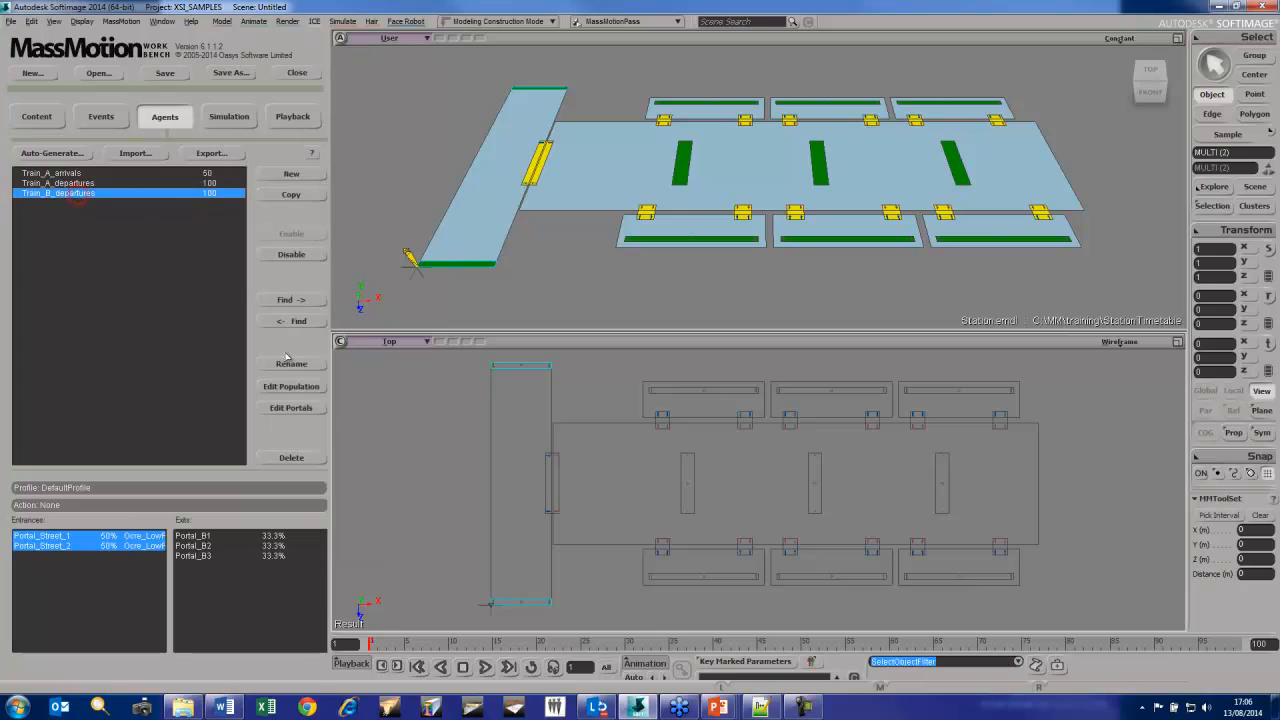
pyautogui.click(290, 386)
pyautogui.click(249, 231)
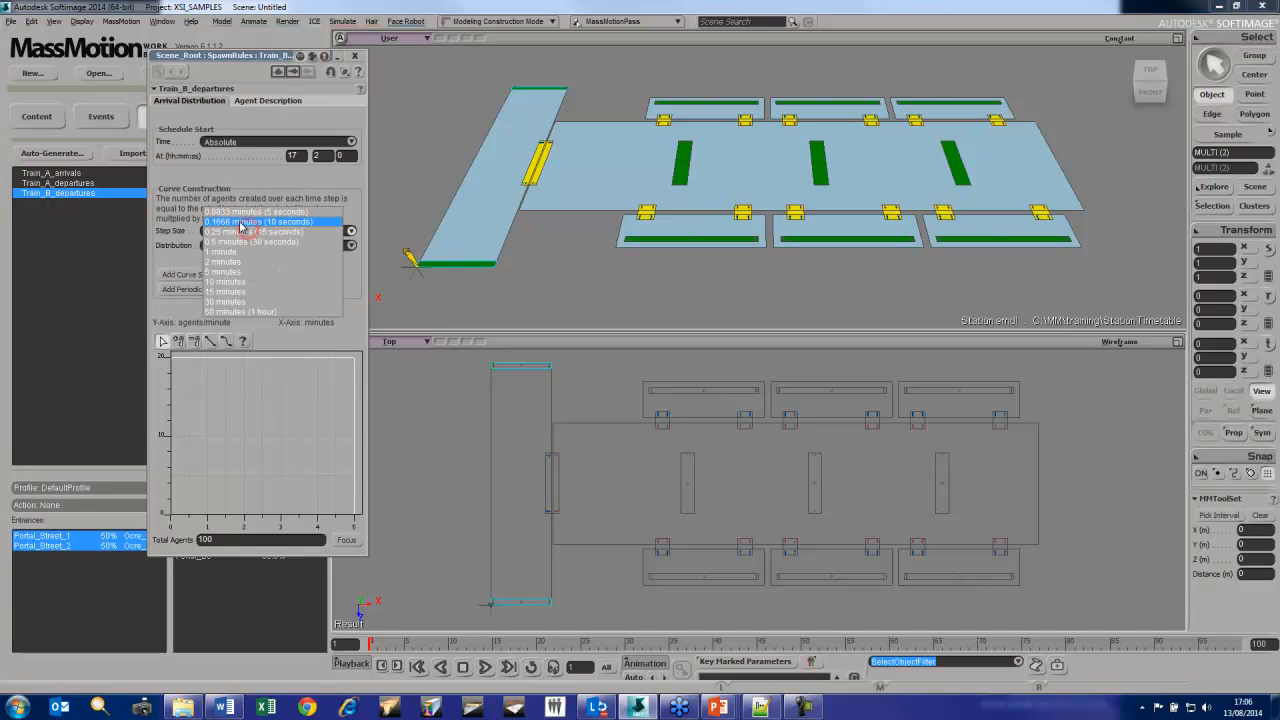
pyautogui.click(240, 251)
pyautogui.click(291, 246)
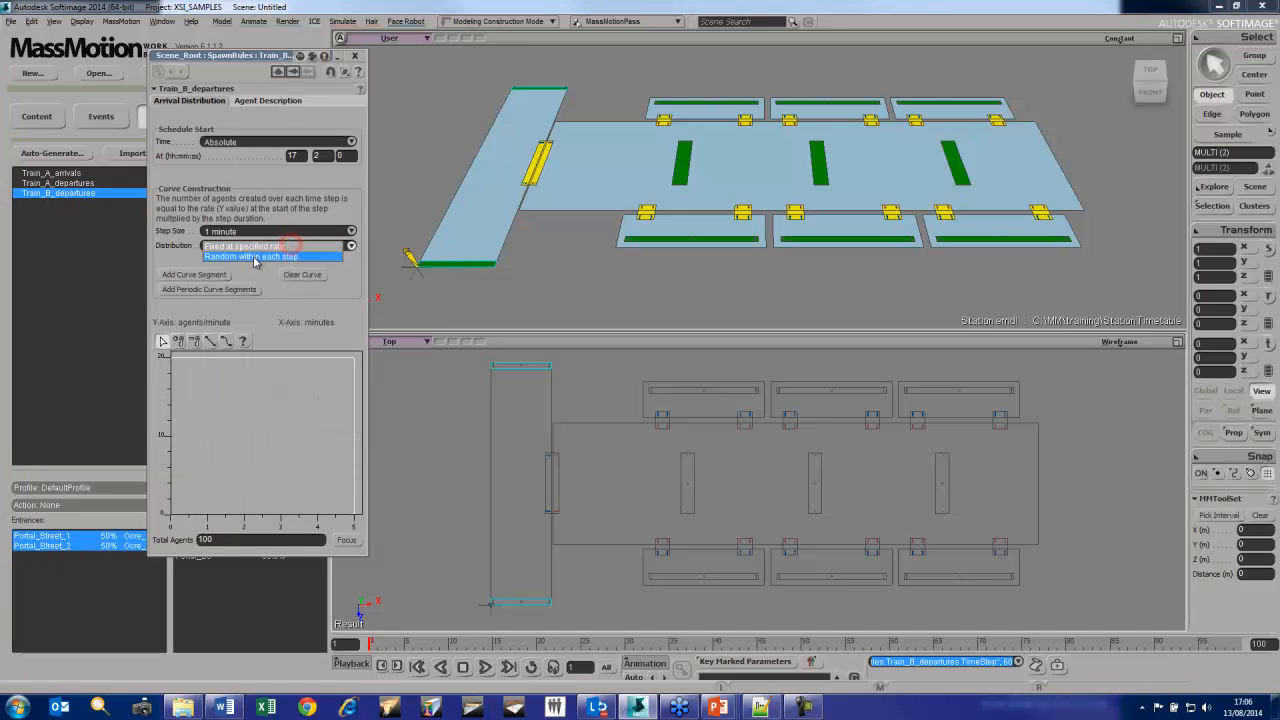
pyautogui.click(245, 256)
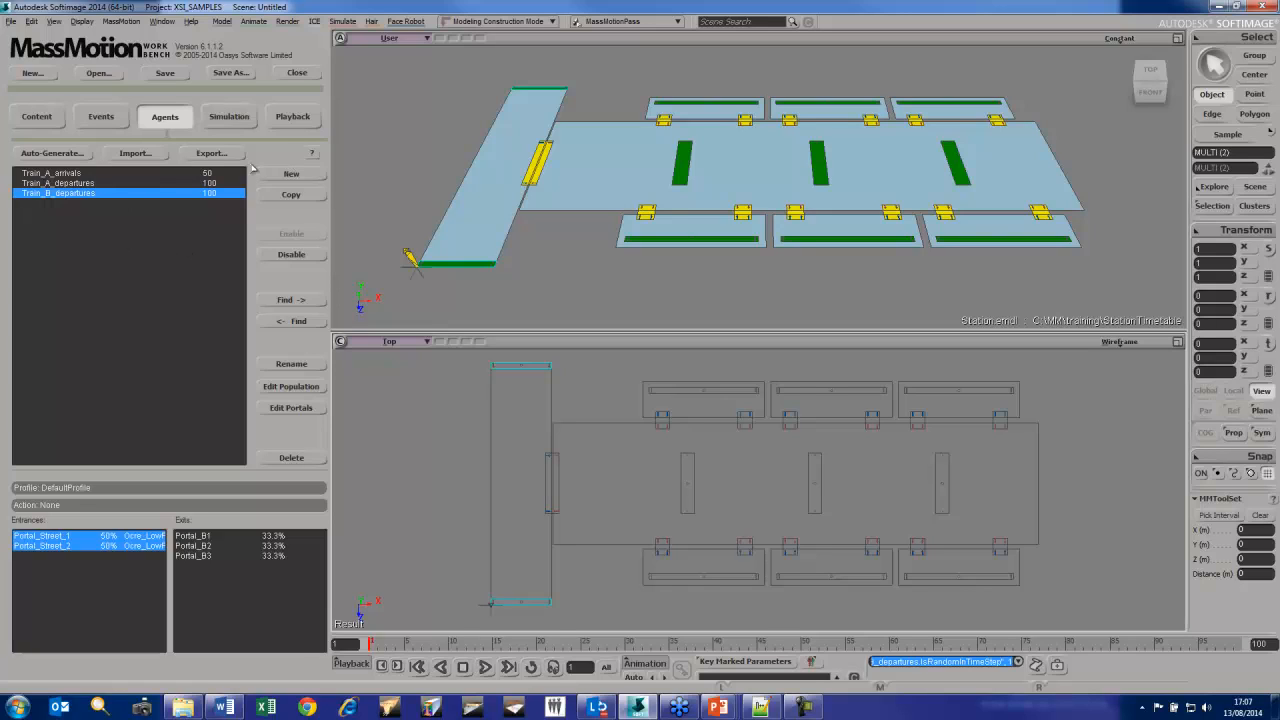
# Copy Train_A_arrivals, leaving out its entrances, to one new spawn rule named Train_B_arrivals
pyautogui.click(70, 174)
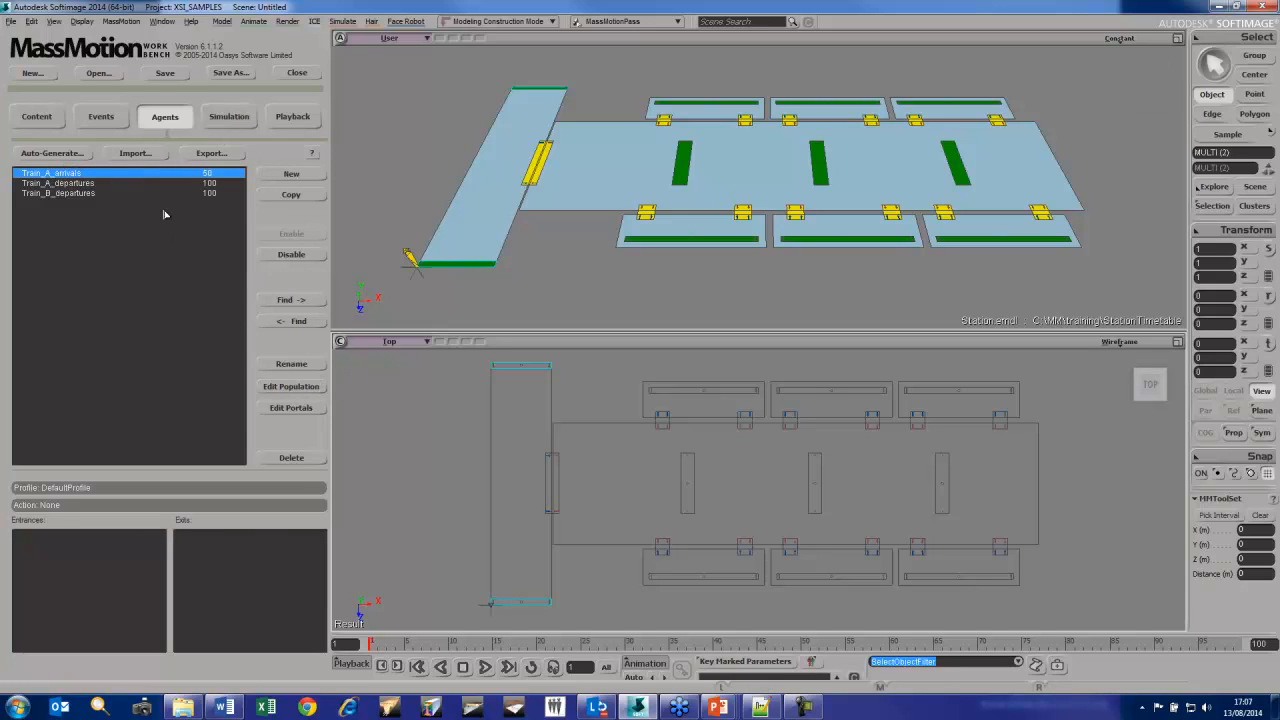
pyautogui.click(291, 194)
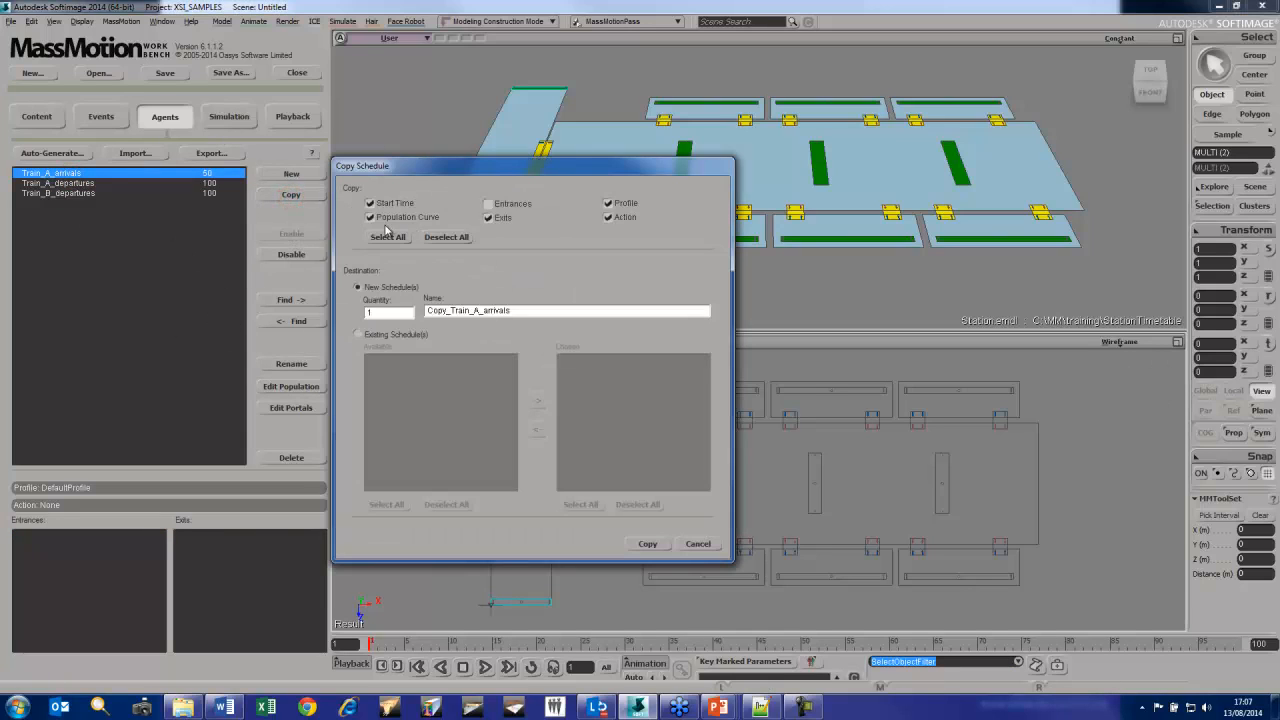
pyautogui.click(497, 206)
pyautogui.click(488, 204)
pyautogui.doubleClick(440, 310)
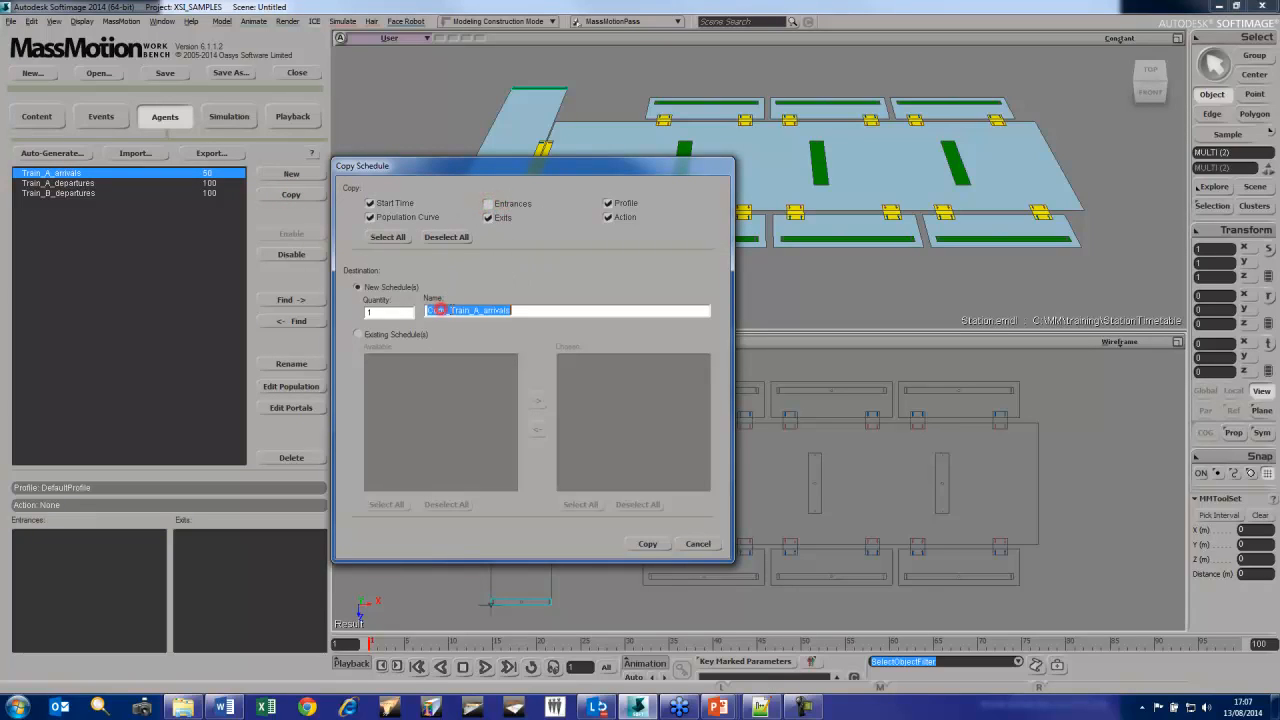
pyautogui.moveTo(450, 310); pyautogui.dragTo(427, 310)
pyautogui.press('Delete')
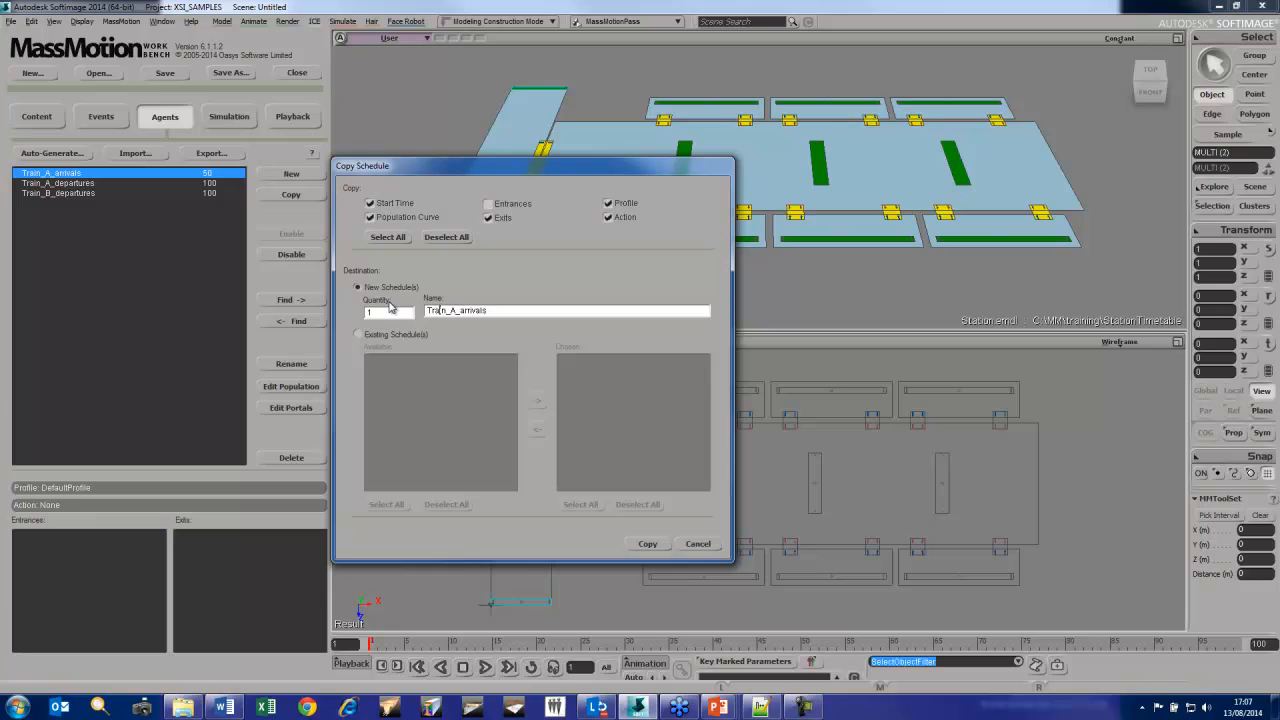
pyautogui.write('B')
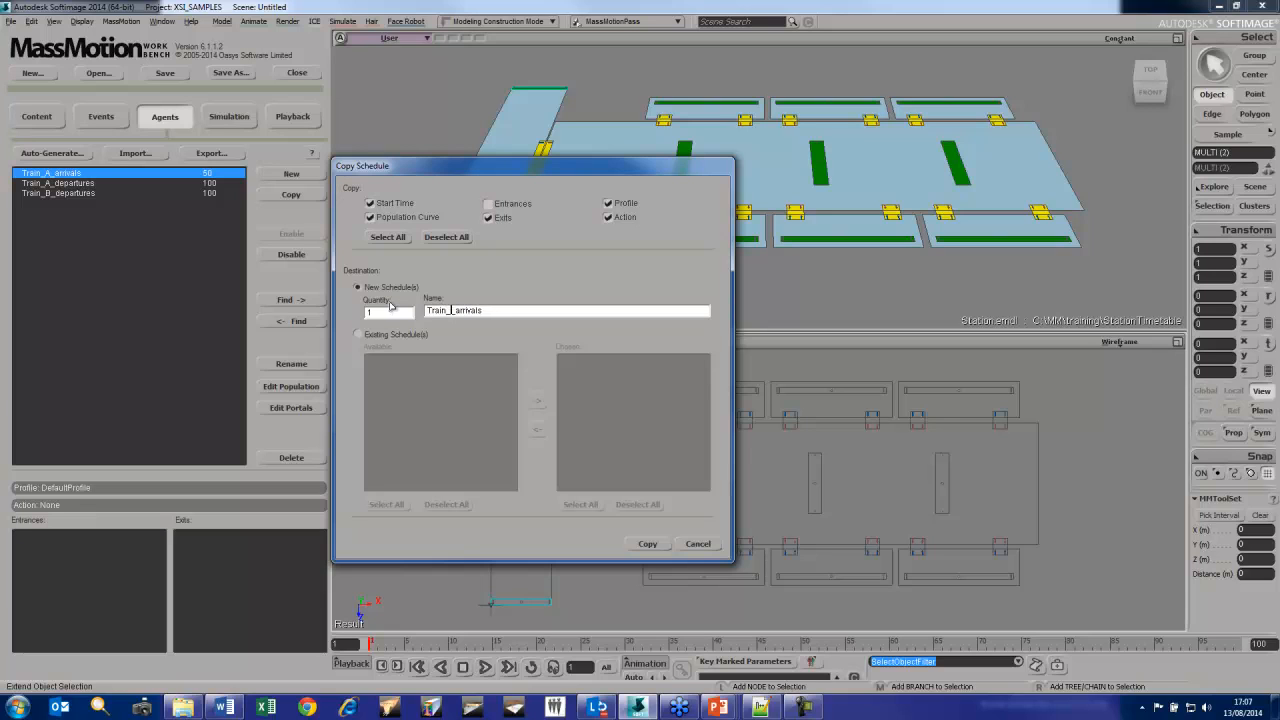
pyautogui.click(648, 544)
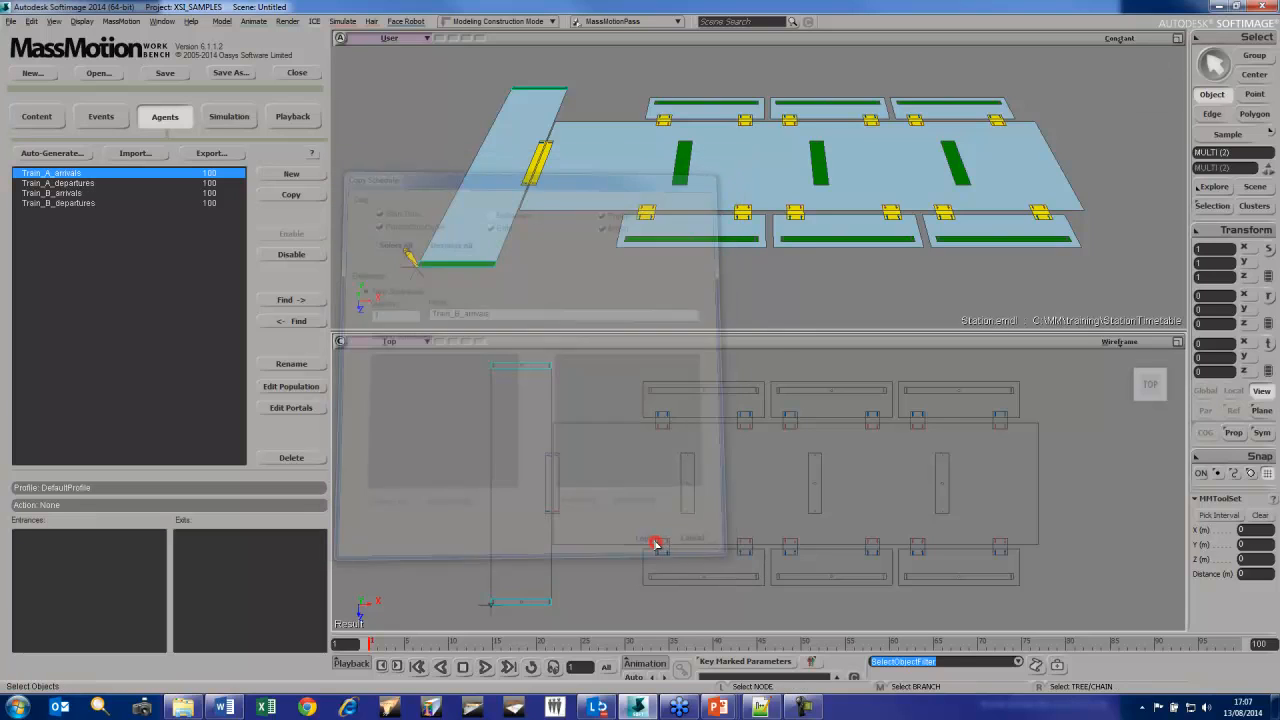
# Set the absolute start time of Train_B_arrivals to 17:07:00 and close its population settings
pyautogui.click(72, 193)
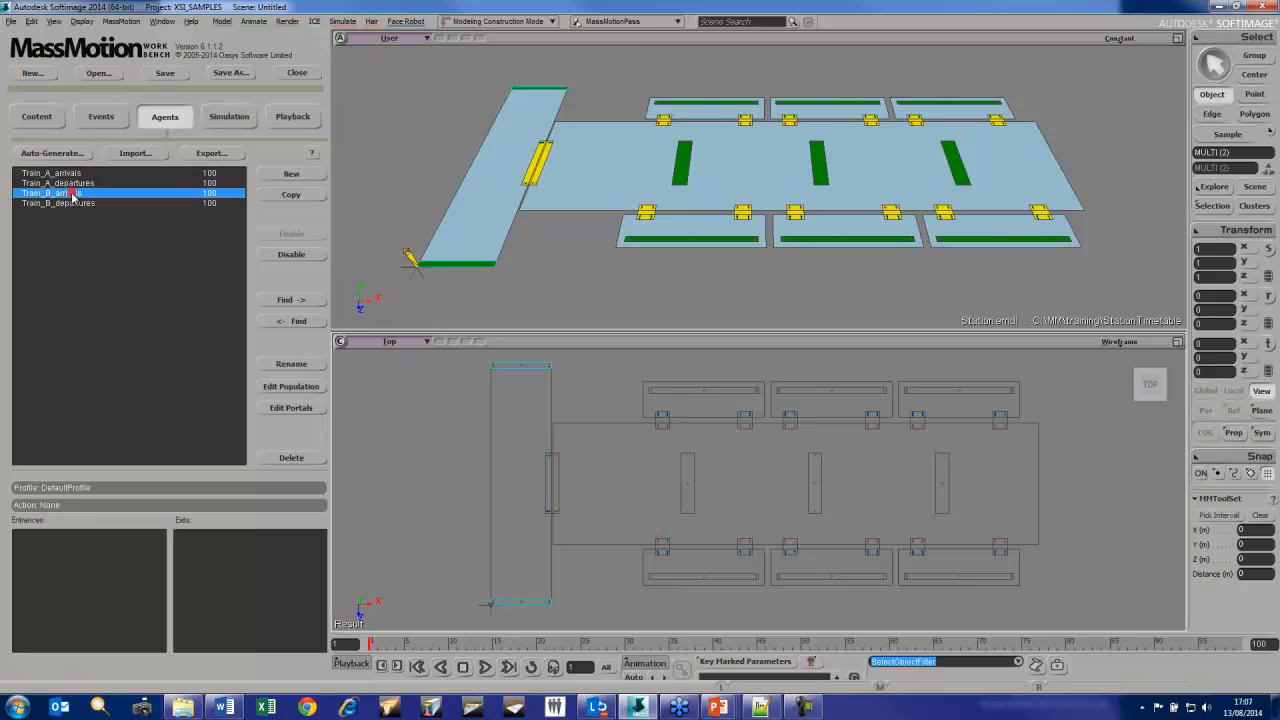
pyautogui.click(276, 386)
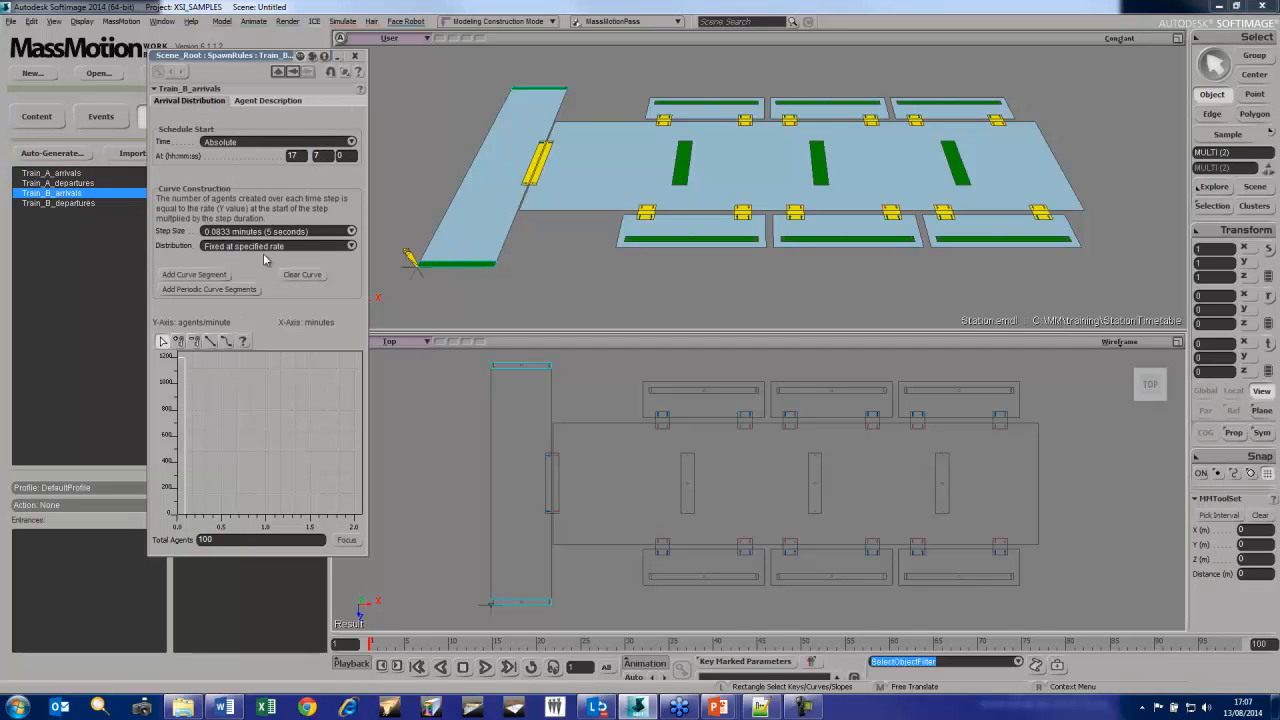
pyautogui.click(354, 56)
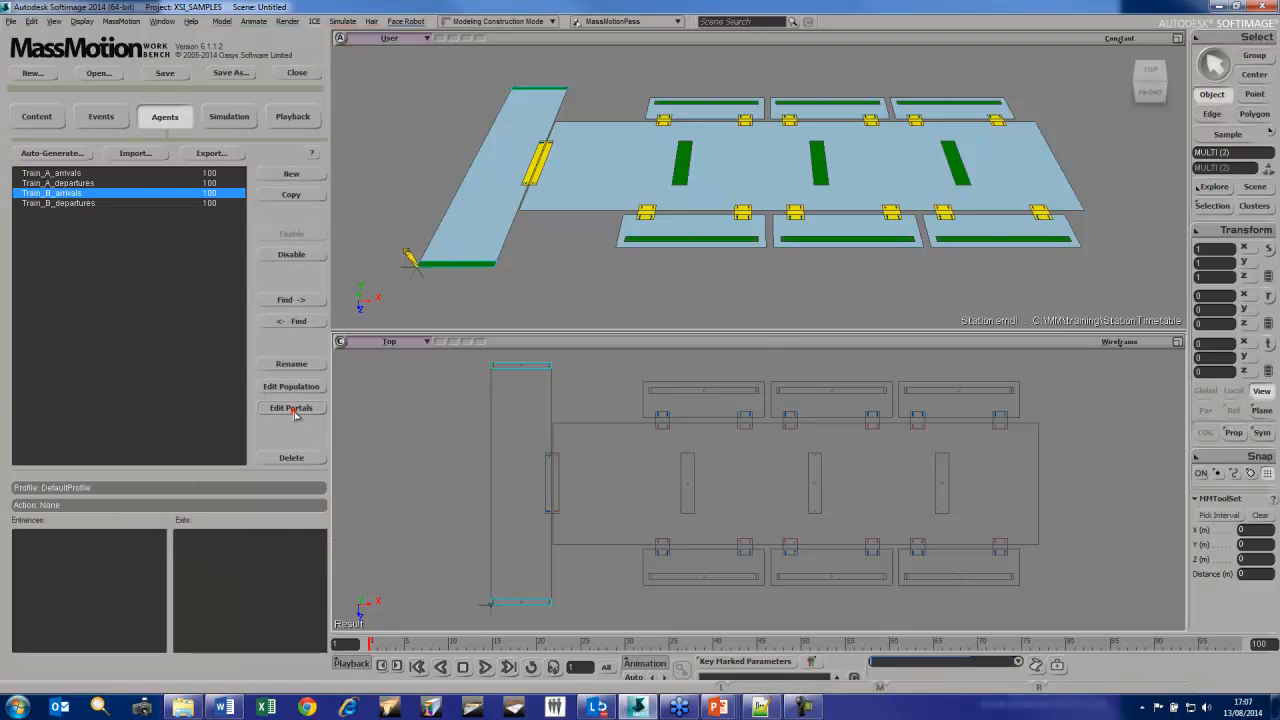
# Assign Portal_Street_1 and Portal_Street_2 as exits and Portal_B1, Portal_B2 and Portal_B3 as entrances of Train_B_arrivals
pyautogui.click(293, 410)
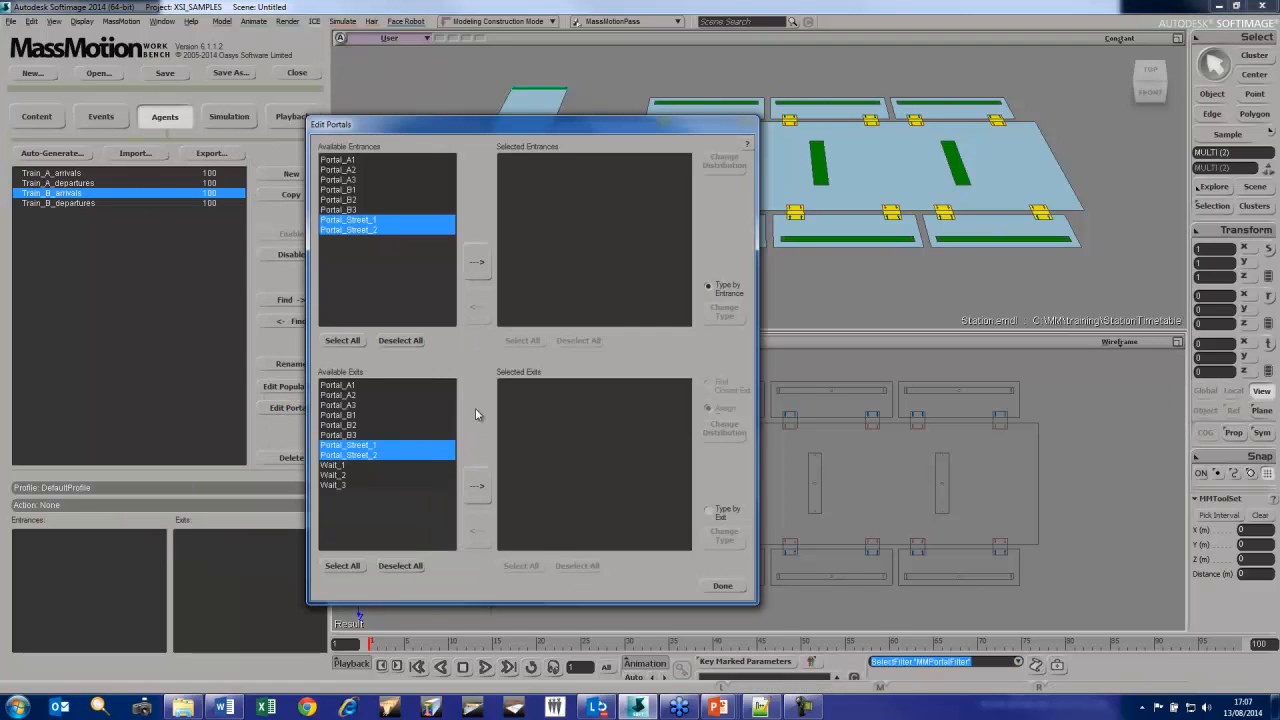
pyautogui.click(478, 486)
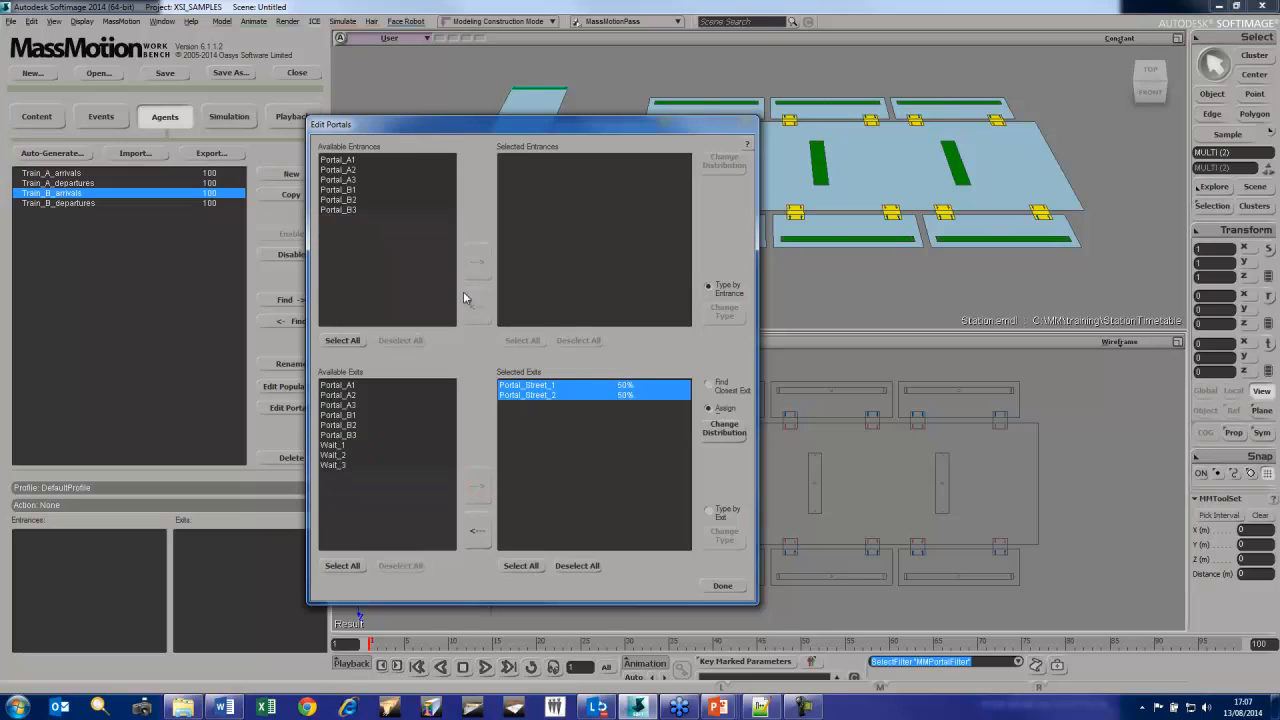
pyautogui.moveTo(360, 186); pyautogui.dragTo(358, 210)
pyautogui.click(478, 262)
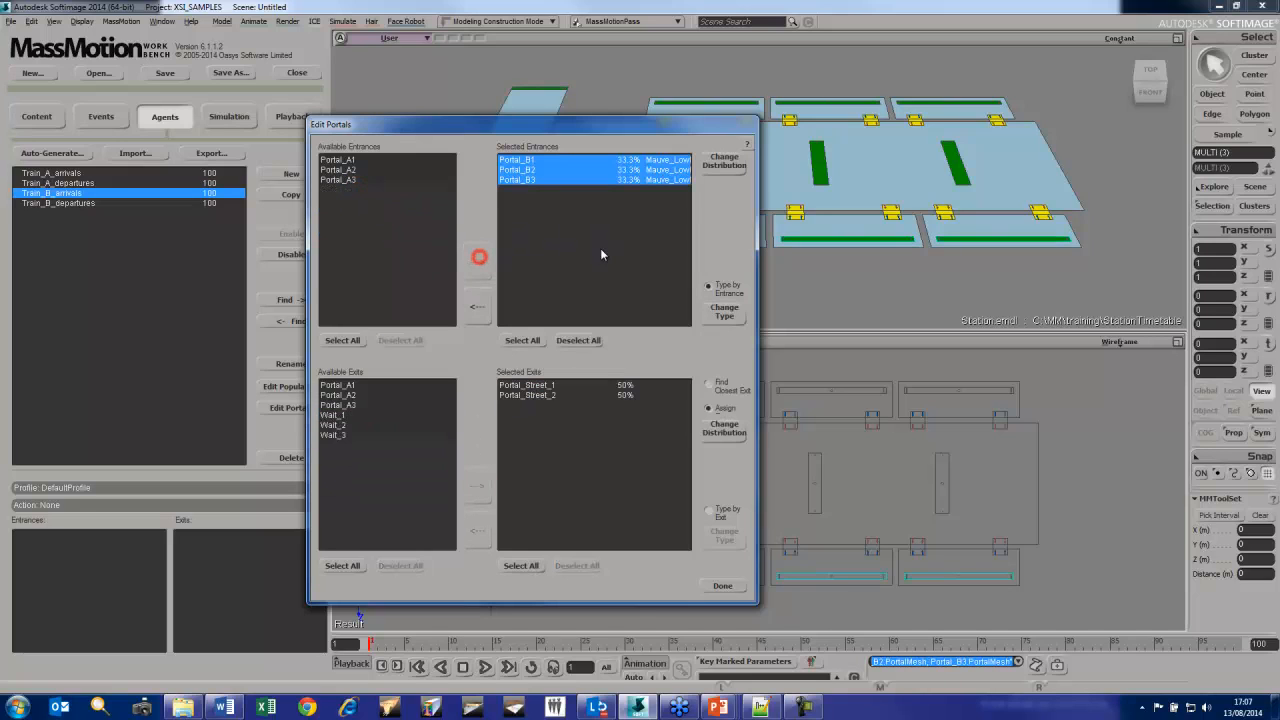
# Set the agent type of the Train_B_arrivals entrances to Red_LowPoly and finish editing its portals
pyautogui.click(724, 310)
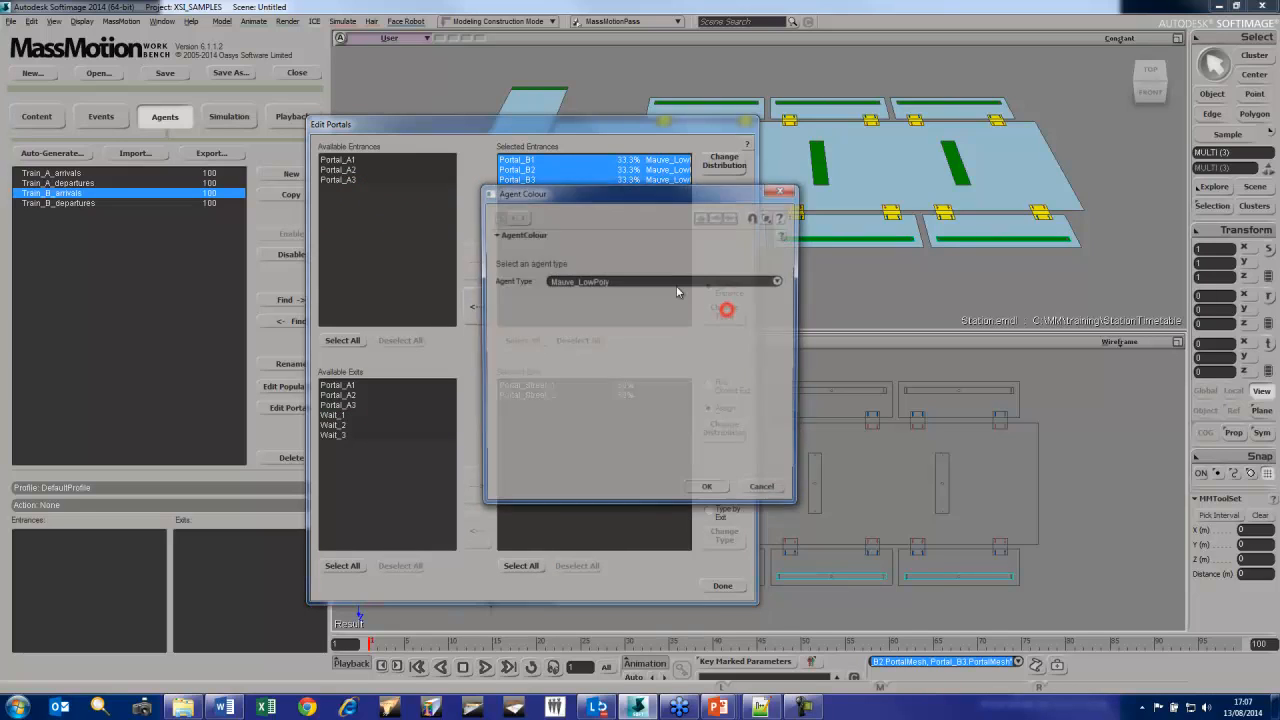
pyautogui.click(680, 284)
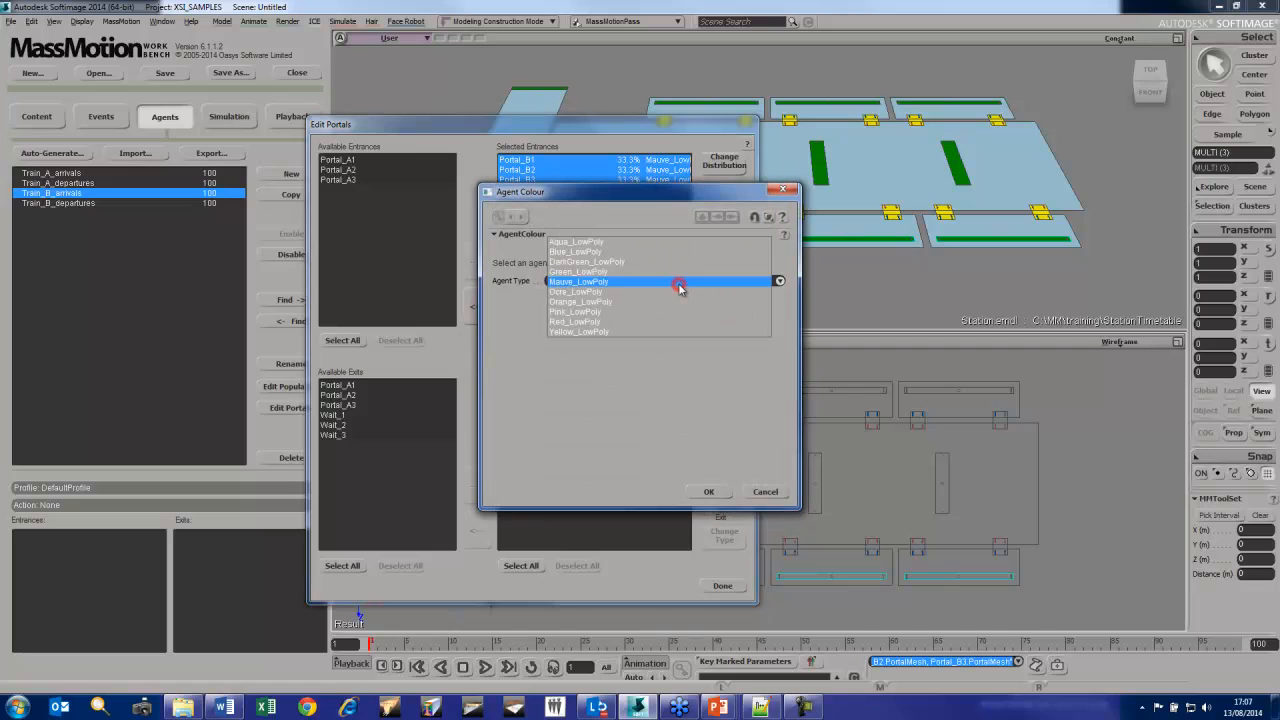
pyautogui.click(597, 321)
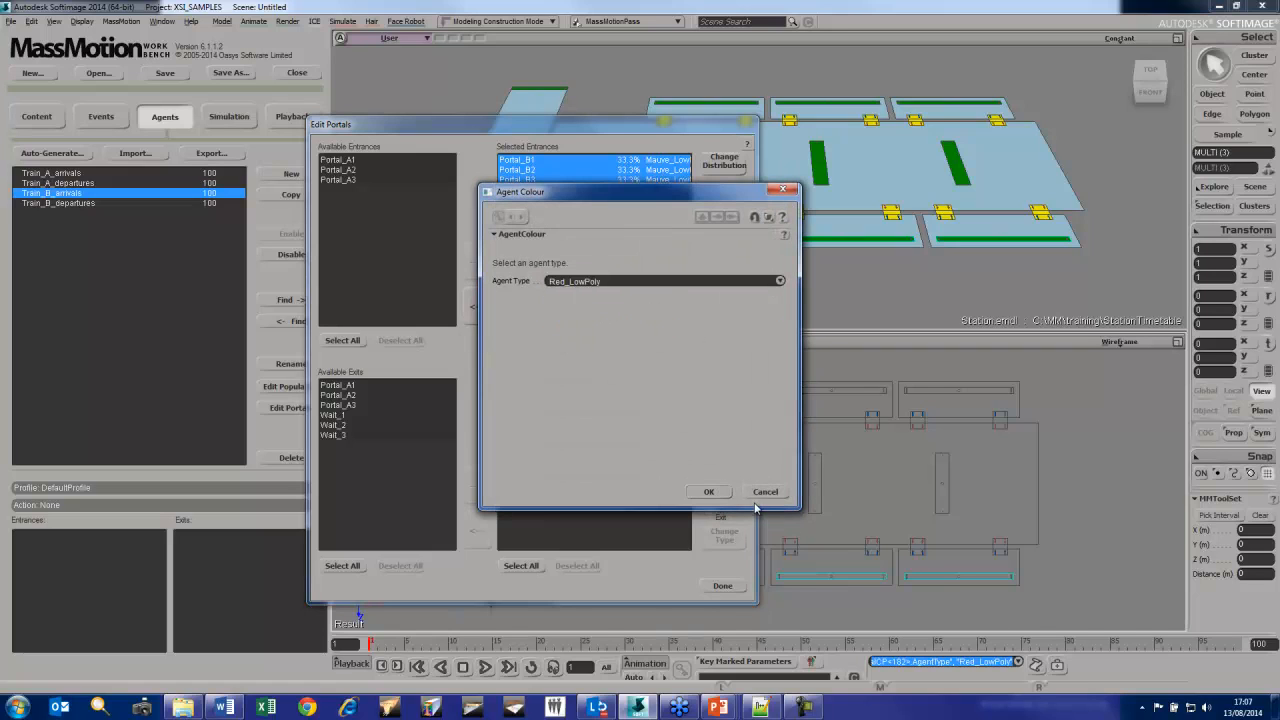
pyautogui.click(709, 492)
pyautogui.click(722, 585)
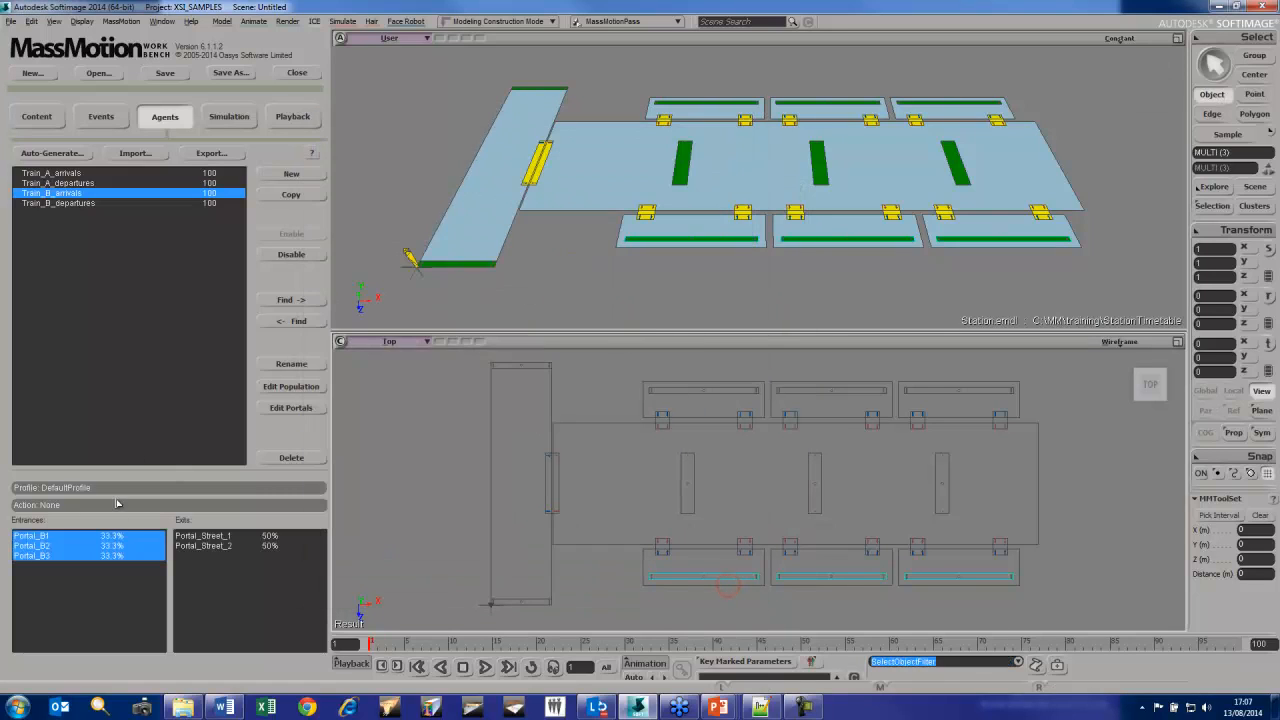
# Assign Portal_A1, Portal_A2 and Portal_A3 as entrances of Train_A_arrivals
pyautogui.click(60, 173)
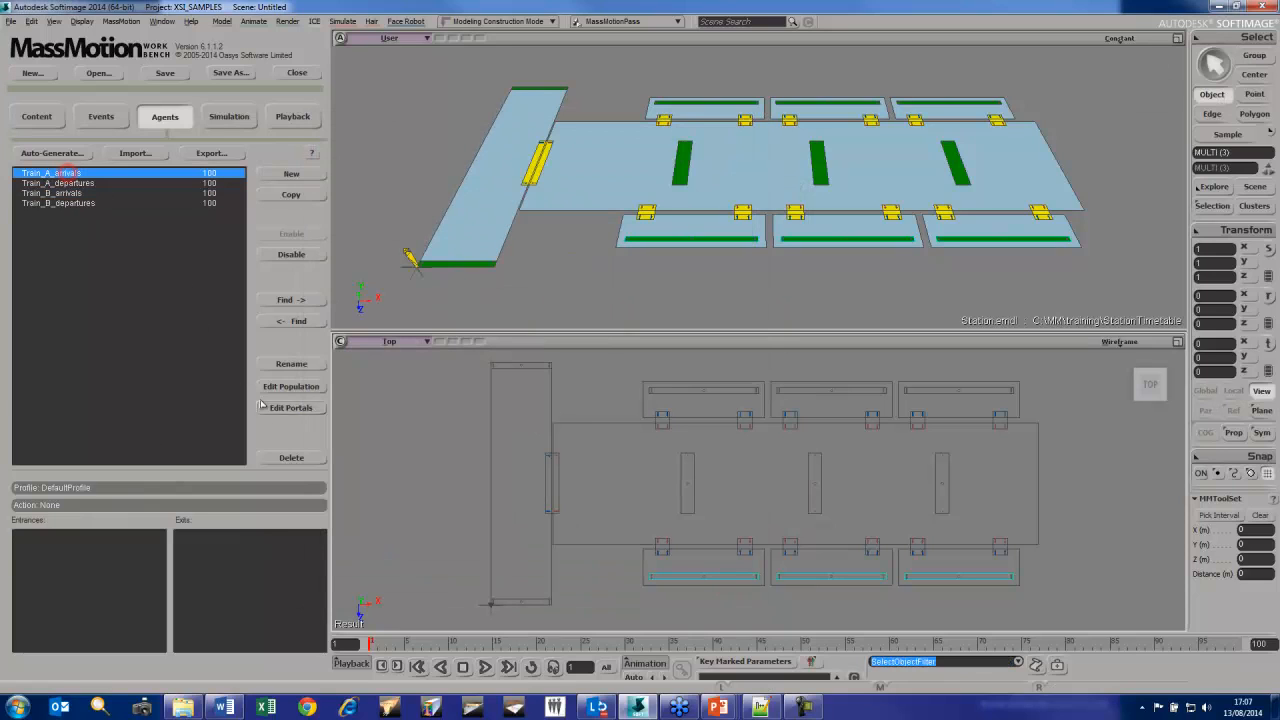
pyautogui.click(297, 409)
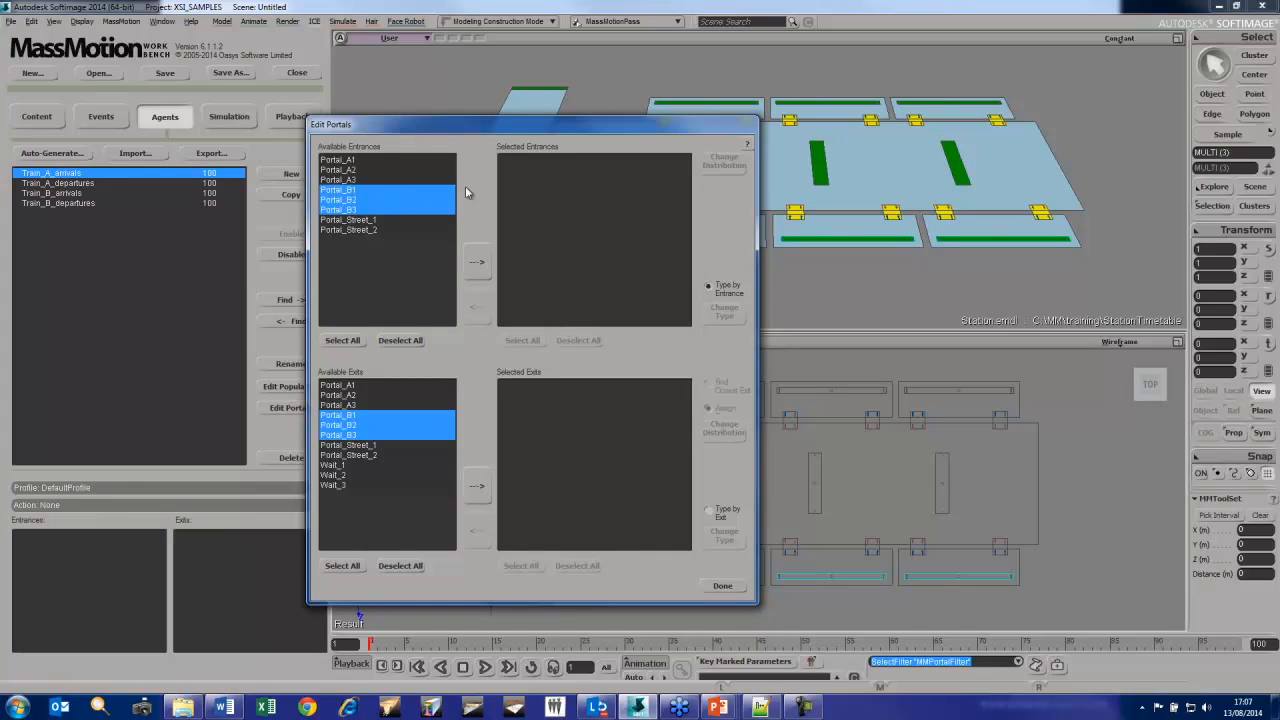
pyautogui.moveTo(362, 160); pyautogui.dragTo(360, 180)
pyautogui.click(477, 262)
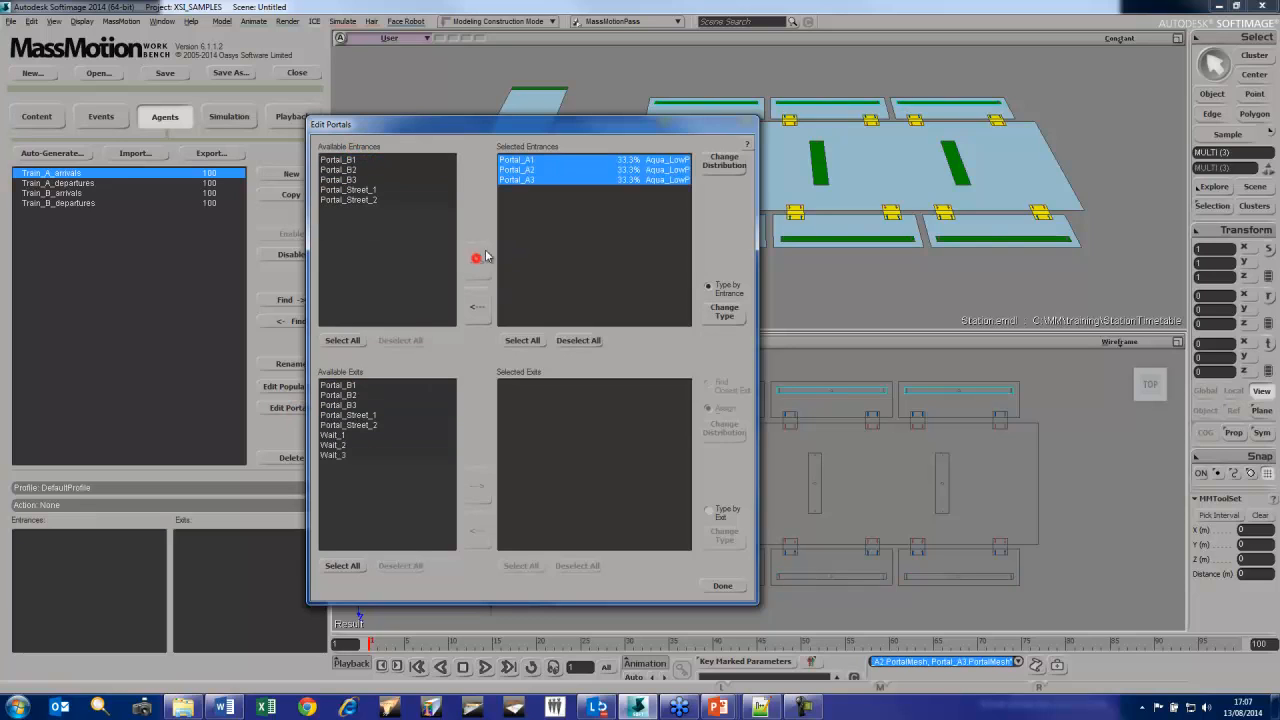
# Set the agent type of the three Train_A_arrivals entrances to Blue_LowPoly
pyautogui.click(724, 311)
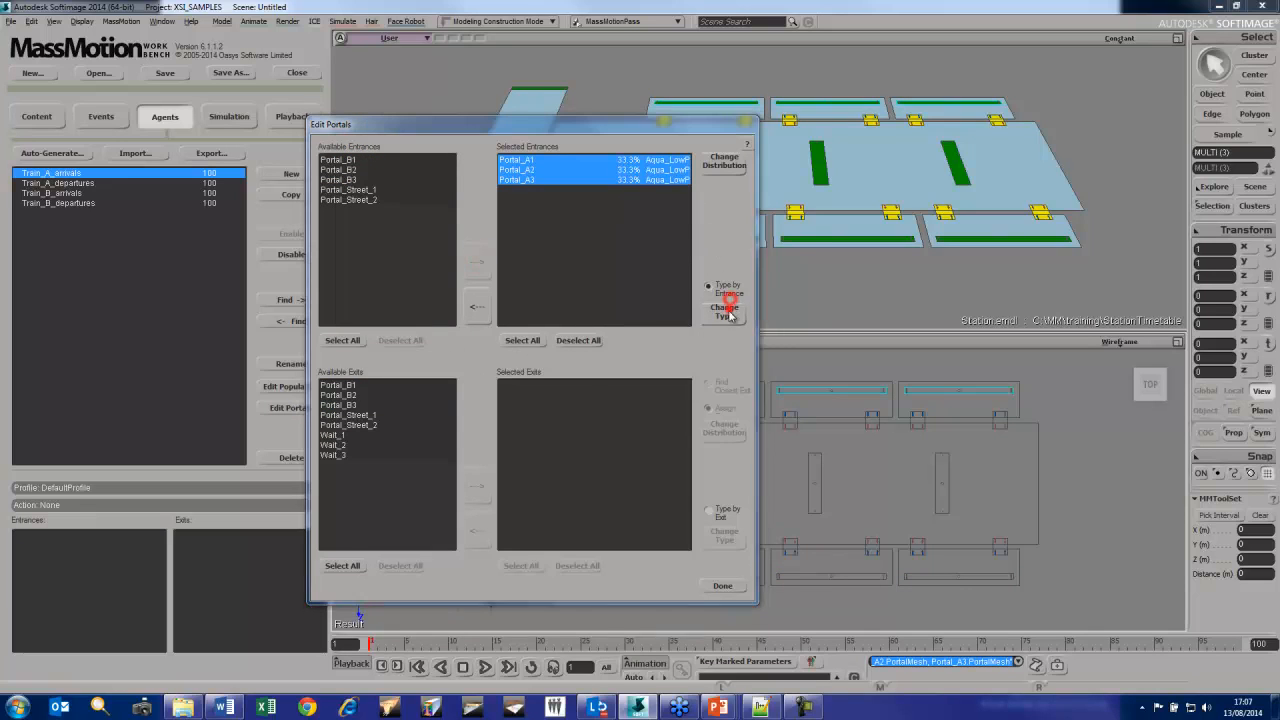
pyautogui.click(666, 284)
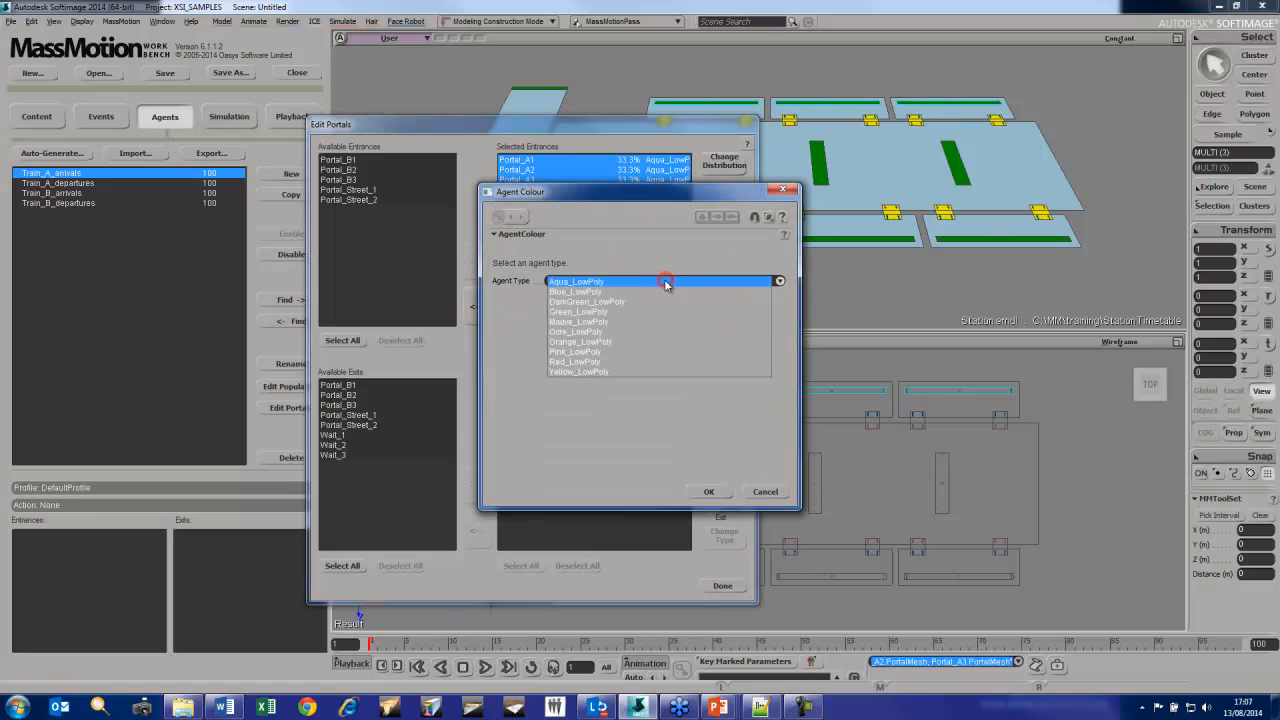
pyautogui.click(600, 292)
pyautogui.click(708, 491)
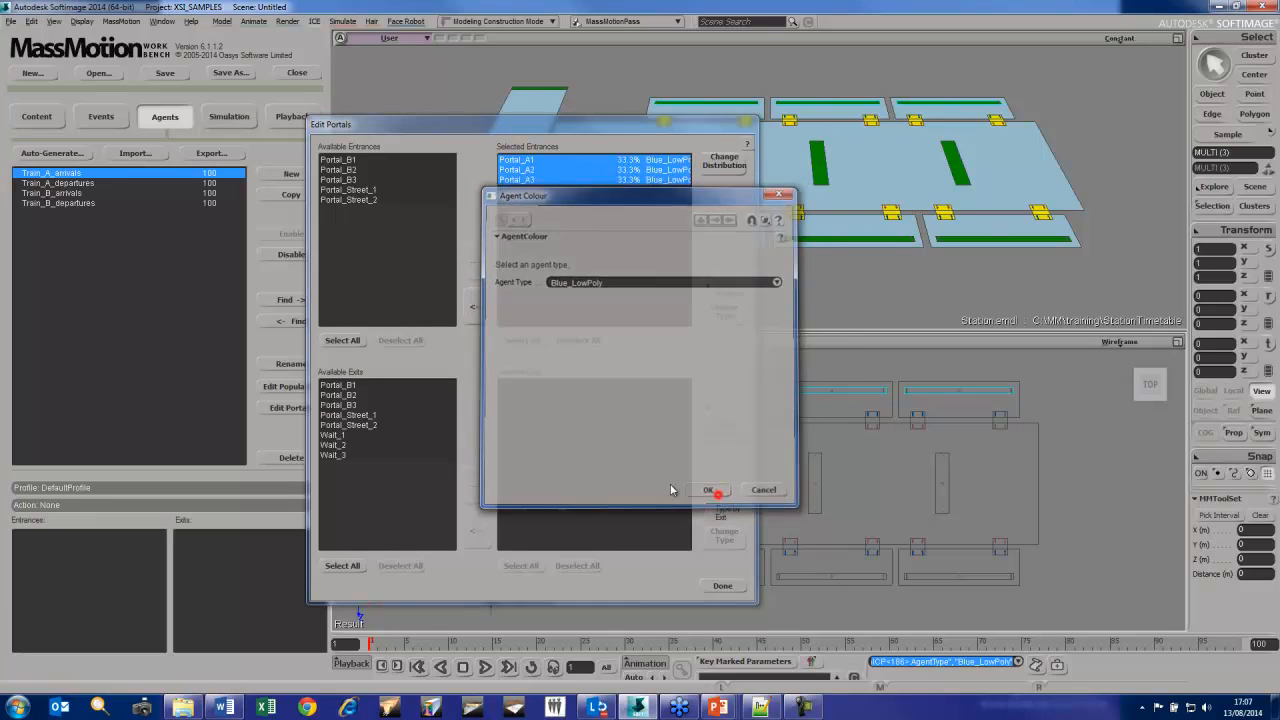
# Assign Portal_Street_1 and Portal_Street_2 as exits of Train_A_arrivals and finish editing its portals
pyautogui.moveTo(376, 415); pyautogui.dragTo(378, 425)
pyautogui.click(477, 486)
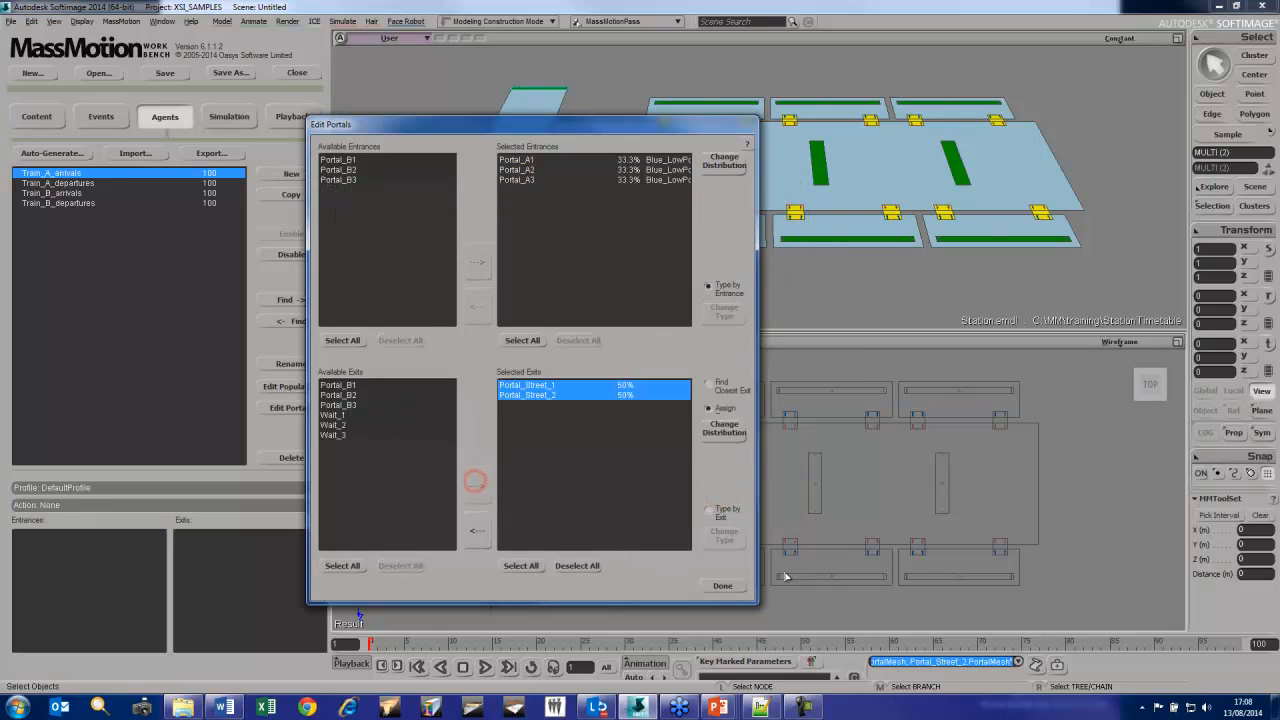
pyautogui.click(724, 585)
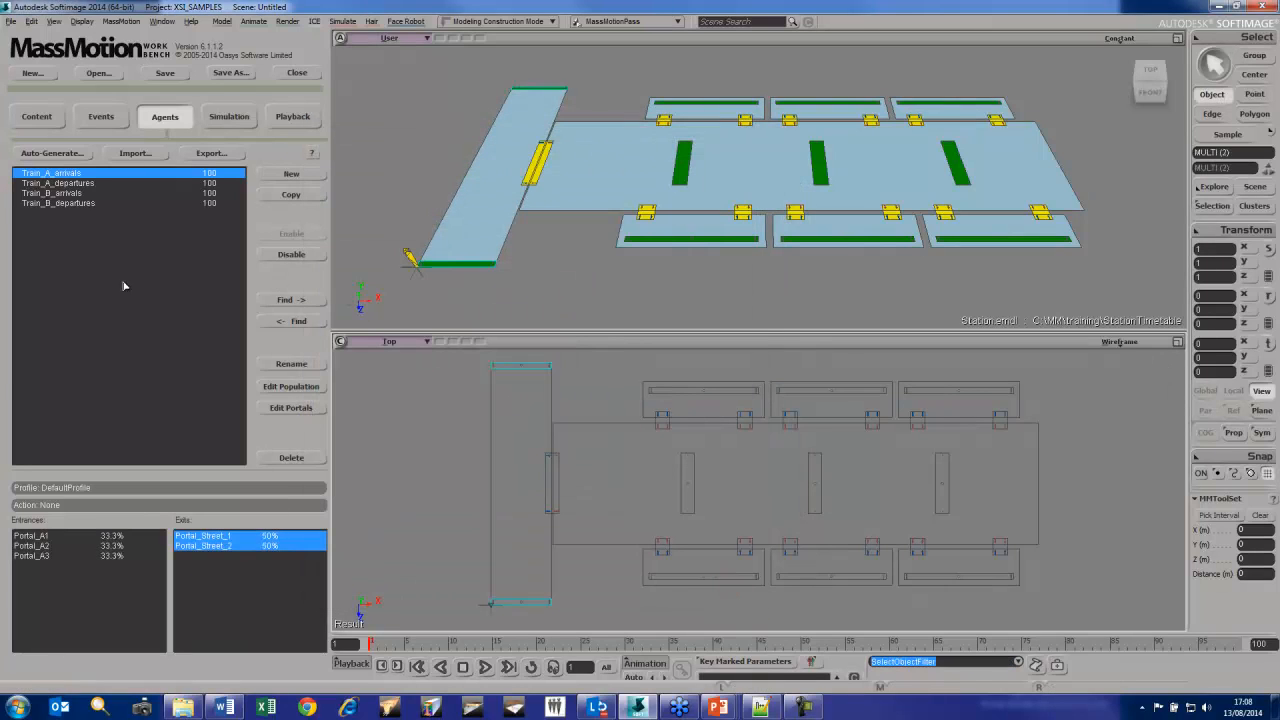
# Check the assigned entrances and exits of Train_A_departures, Train_B_arrivals and Train_B_departures
pyautogui.click(82, 183)
pyautogui.click(80, 193)
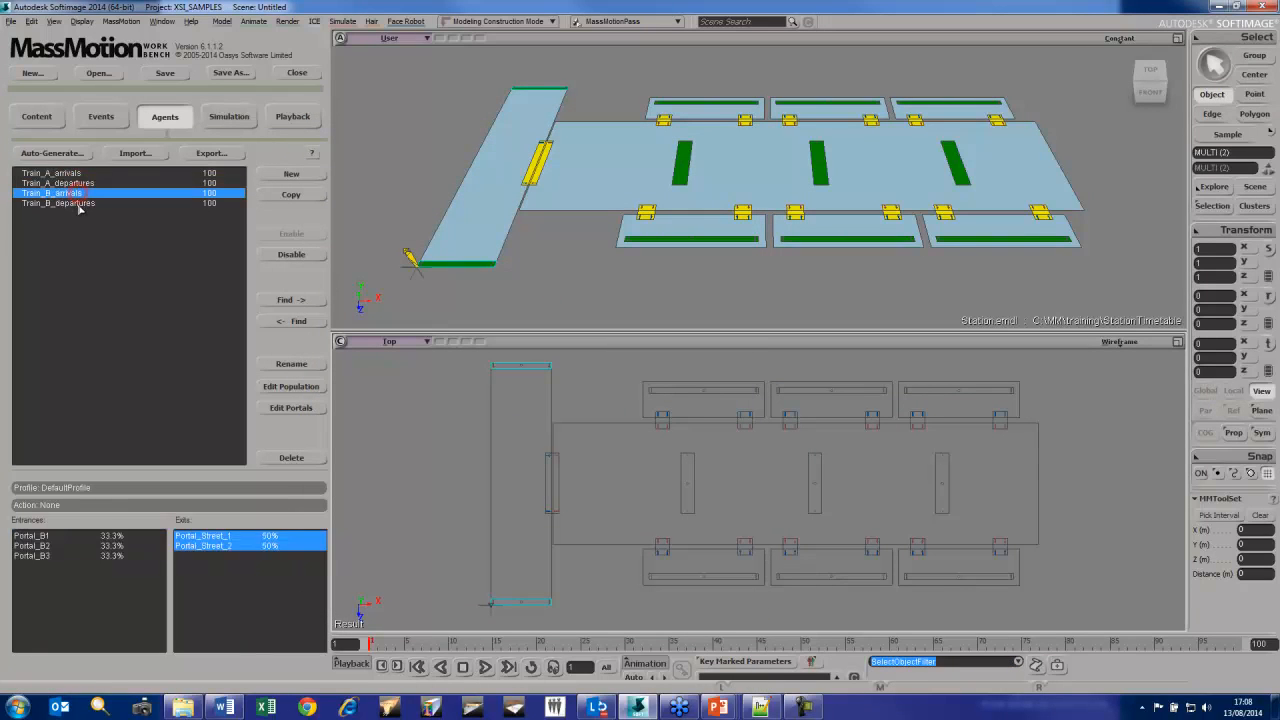
pyautogui.click(80, 203)
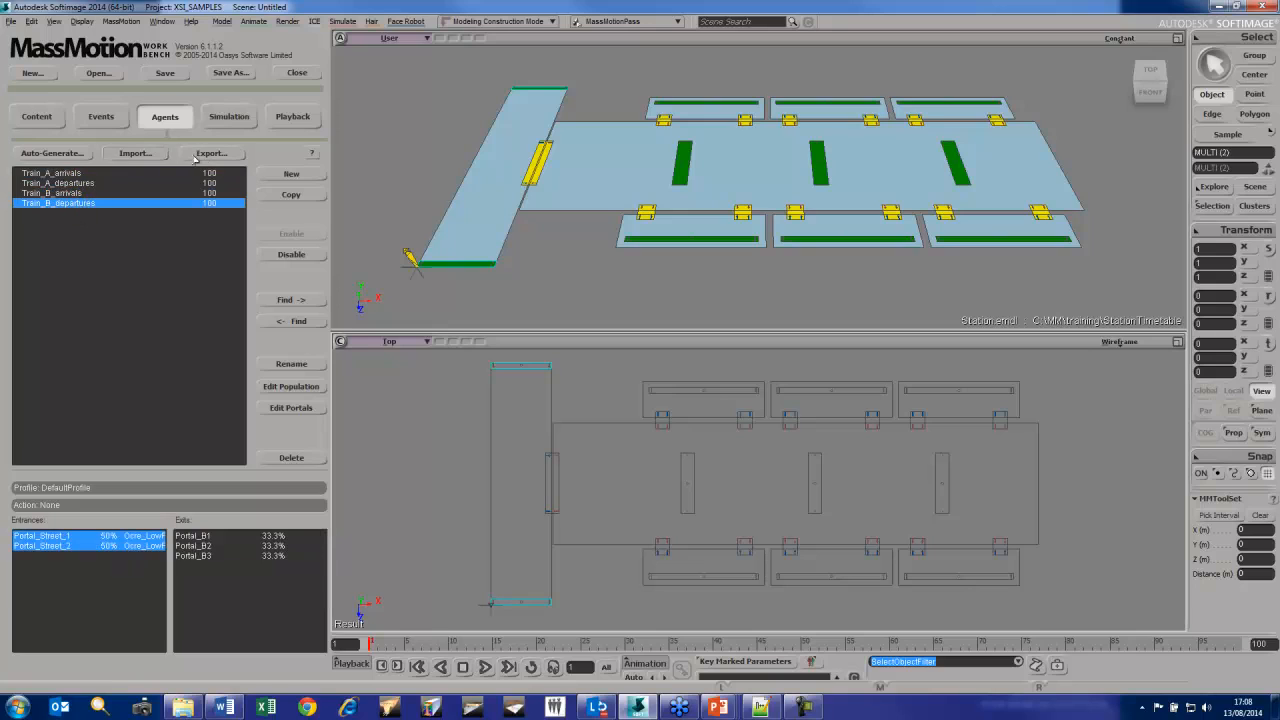
pyautogui.doubleClick(73, 193)
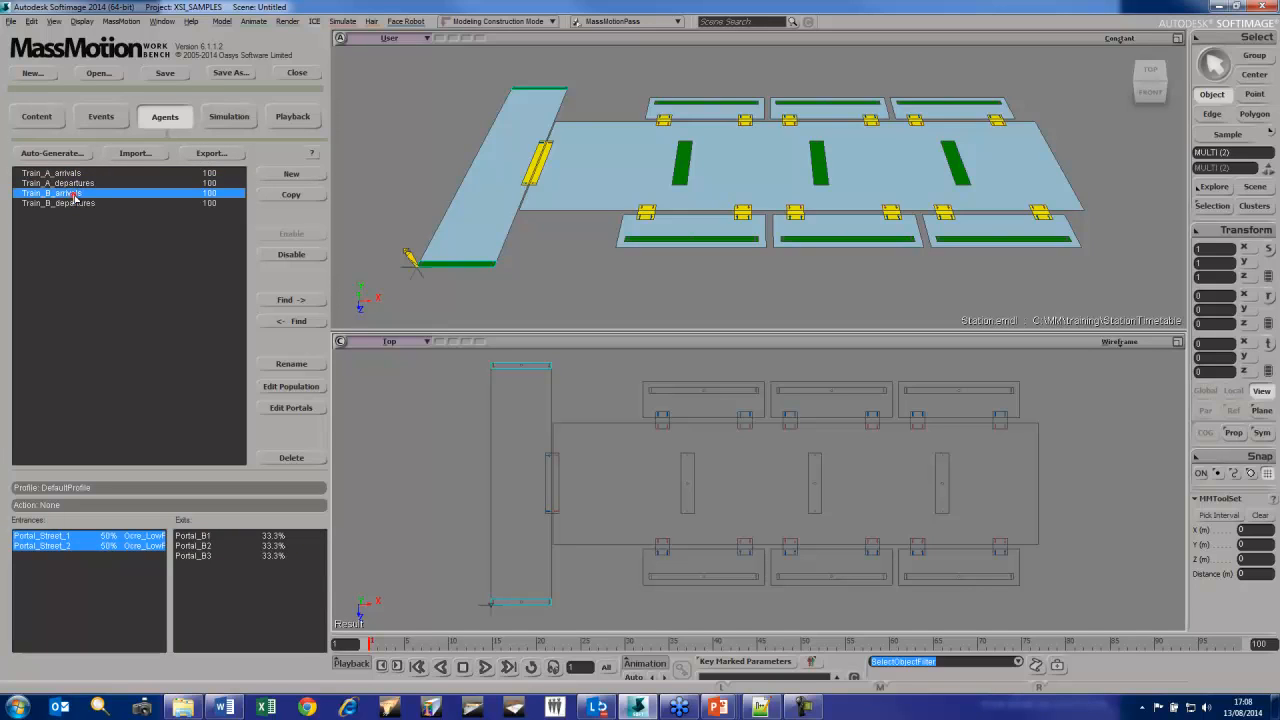
pyautogui.click(355, 57)
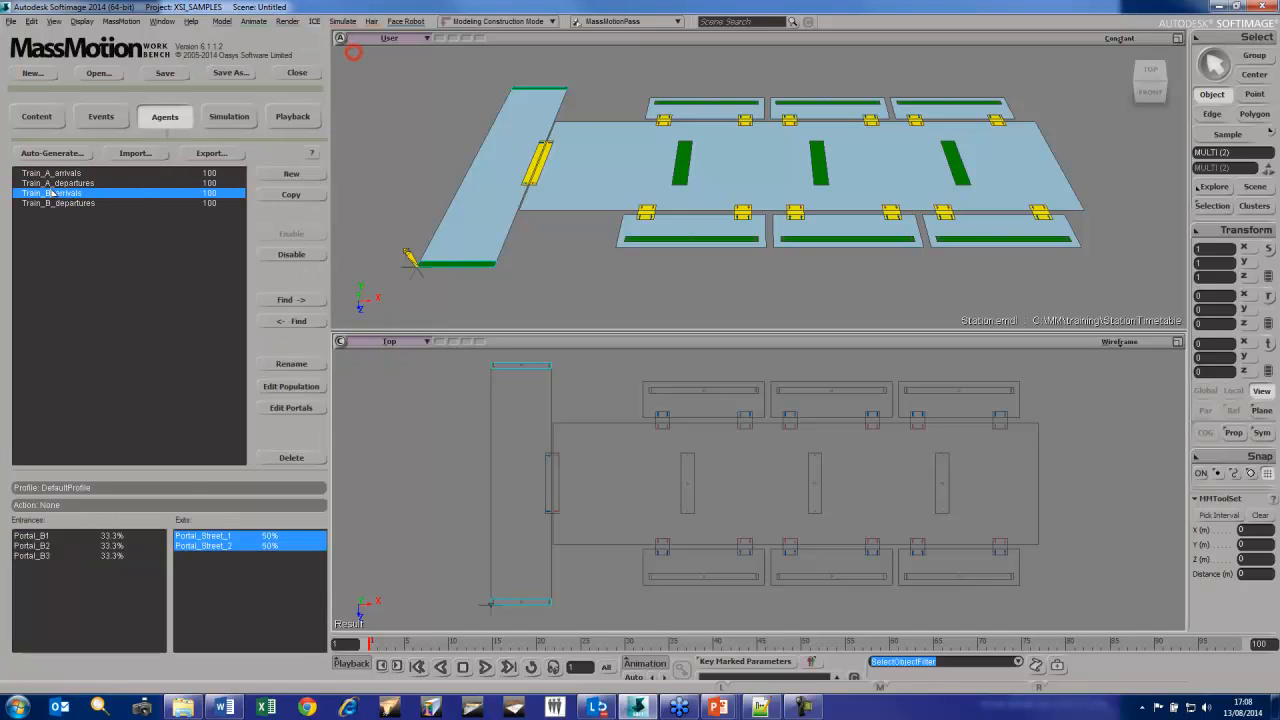
# Validate and export all project data for the simulation and dismiss the completion notice
pyautogui.click(229, 117)
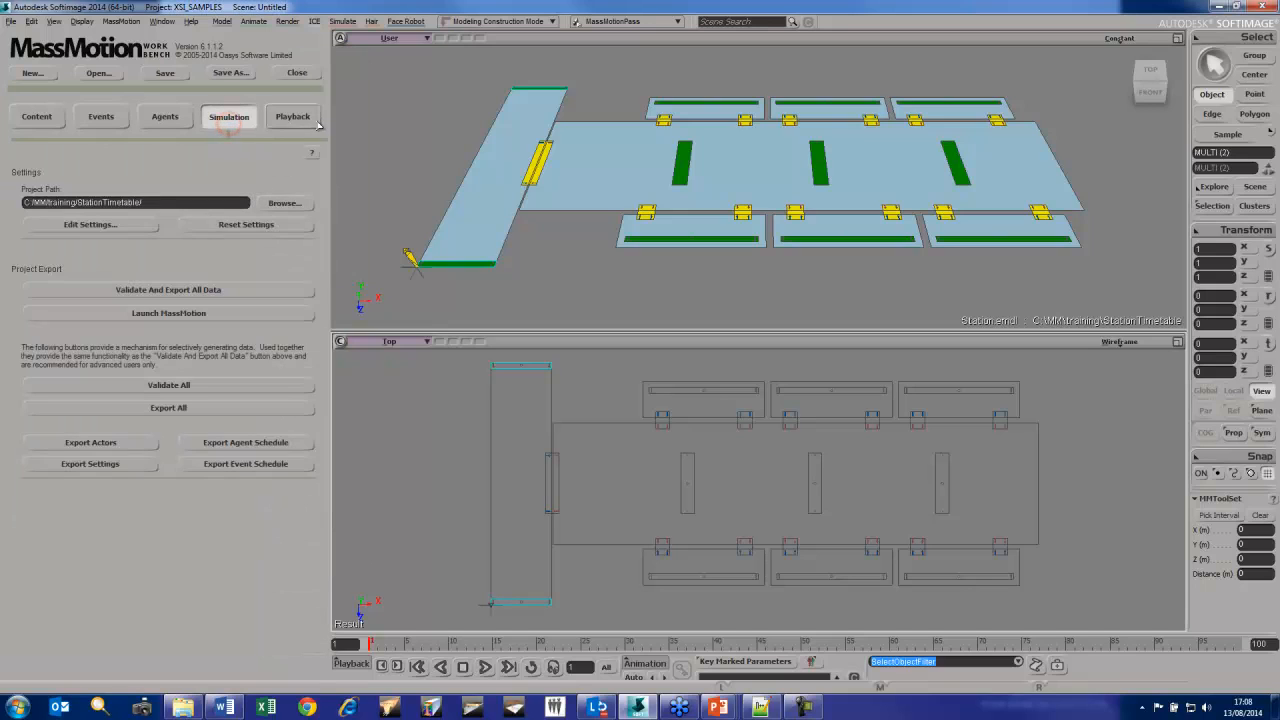
pyautogui.click(230, 291)
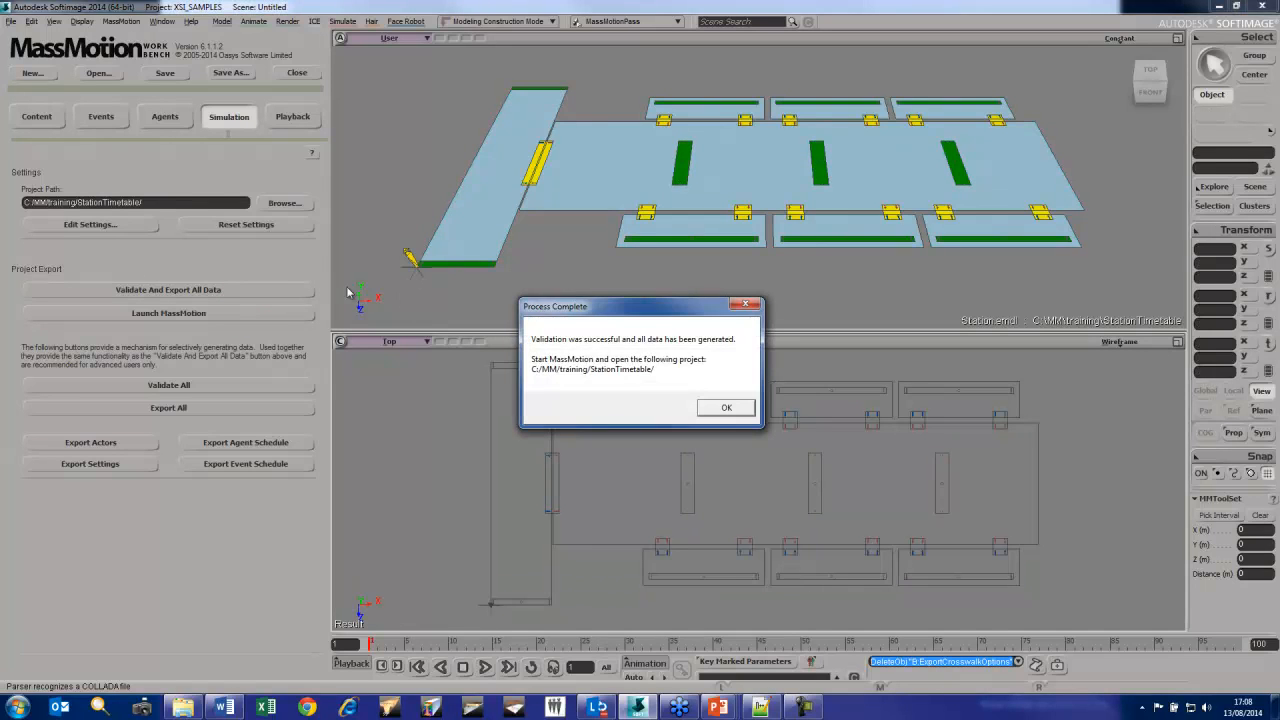
pyautogui.click(712, 410)
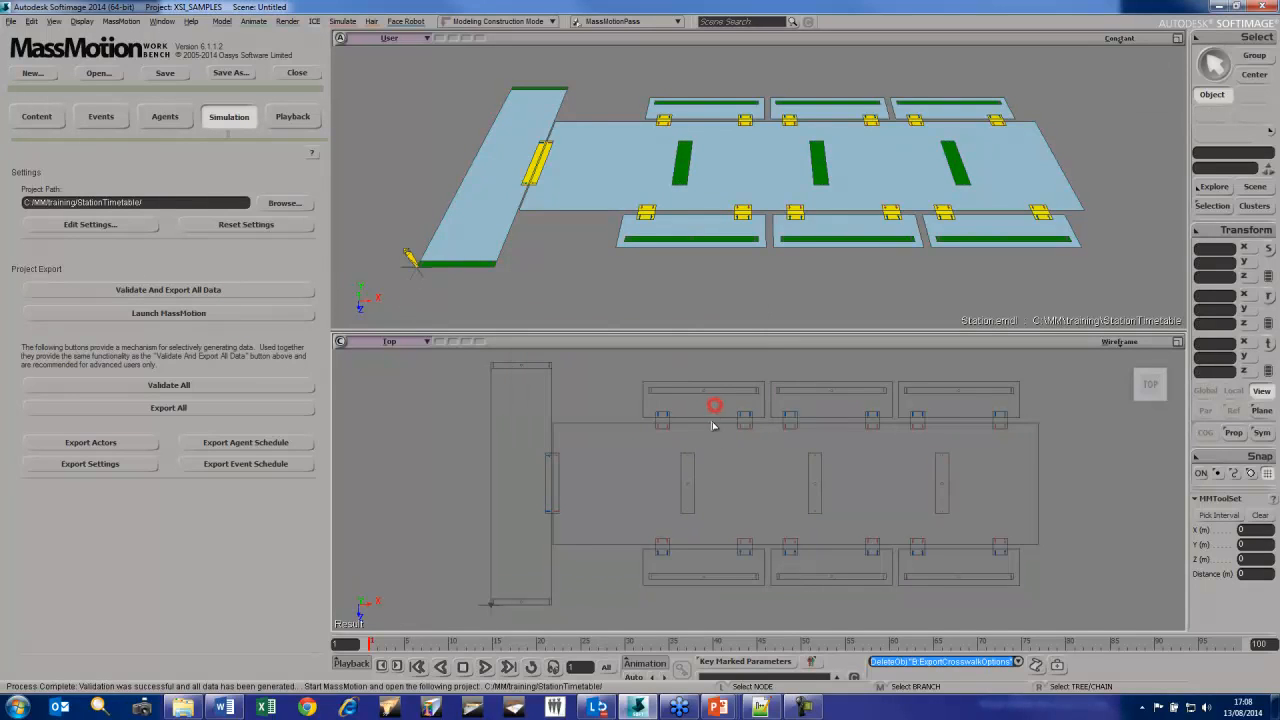
# Launch MassMotion in a maximized window, run the simulation and close the run window once it completes
pyautogui.click(161, 313)
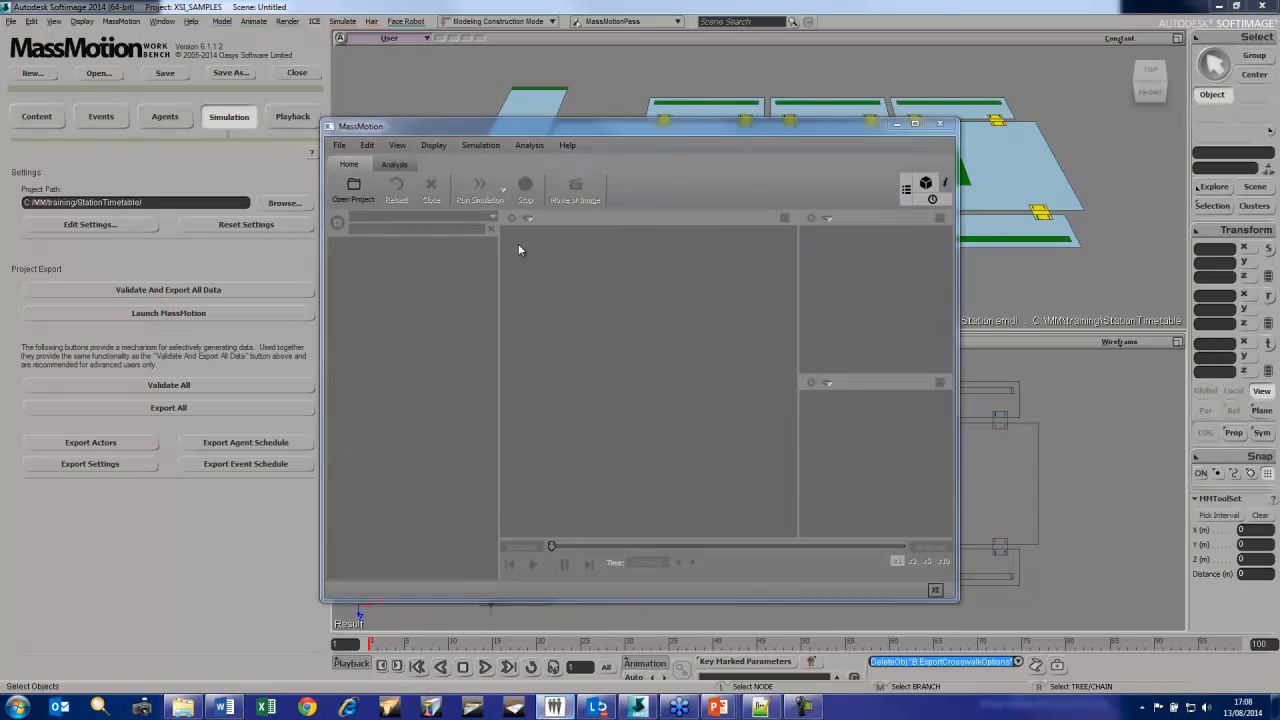
pyautogui.doubleClick(708, 133)
pyautogui.click(155, 66)
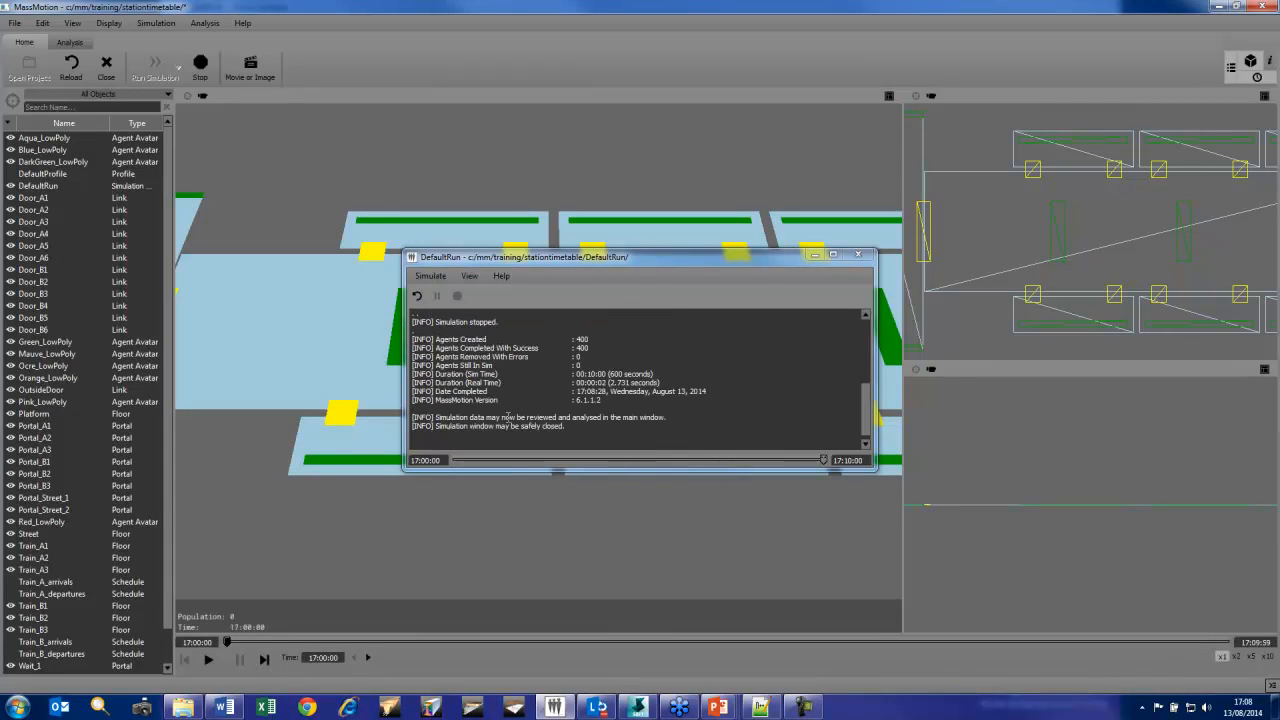
pyautogui.click(860, 256)
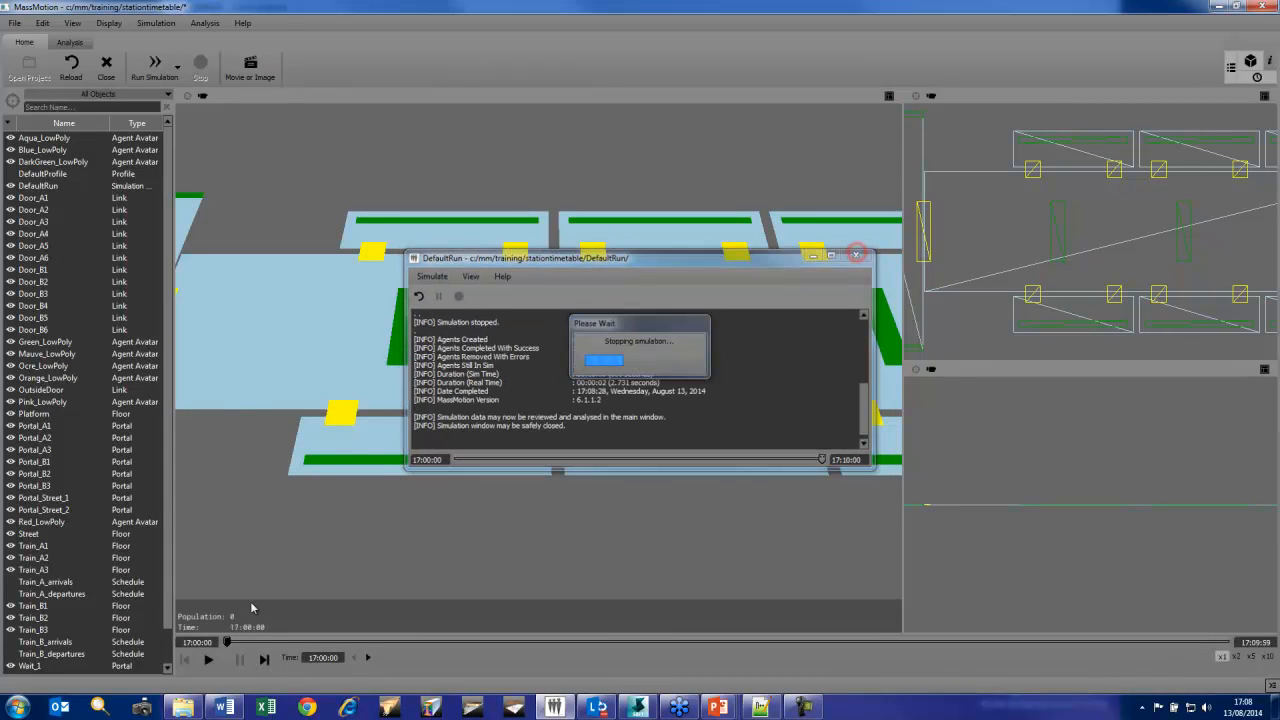
pyautogui.press('Return')
# Play back the simulation at x10 speed, jump to about 17:05 to watch the train A passengers, and pause
pyautogui.click(207, 664)
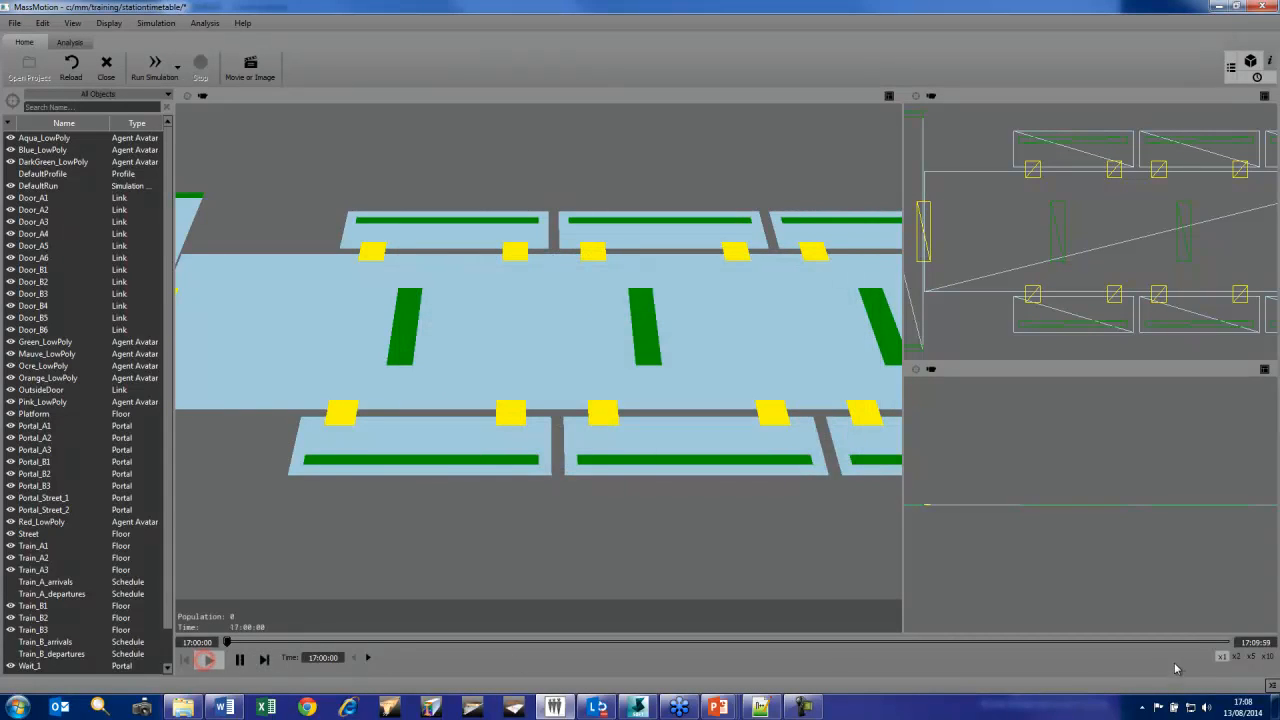
pyautogui.click(1268, 657)
pyautogui.scroll(-2, 693, 354)
pyautogui.scroll(-2, 693, 354)
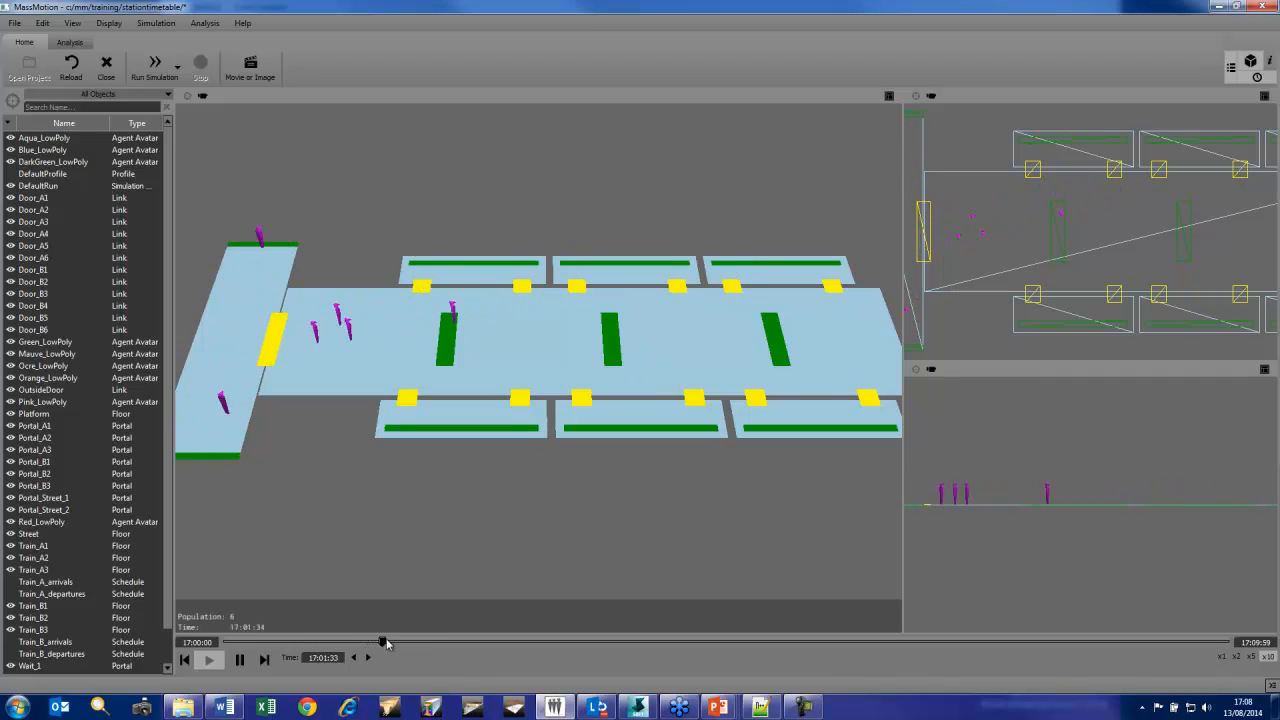
pyautogui.moveTo(388, 641); pyautogui.dragTo(733, 643)
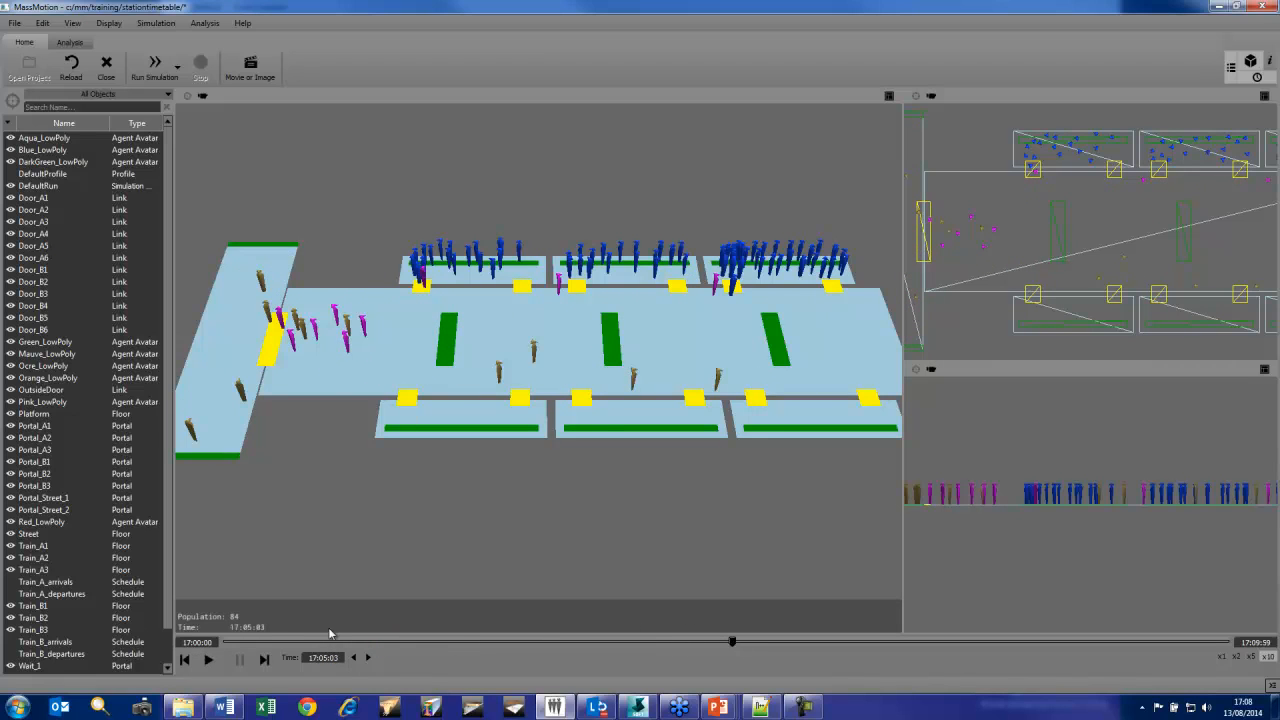
pyautogui.click(205, 658)
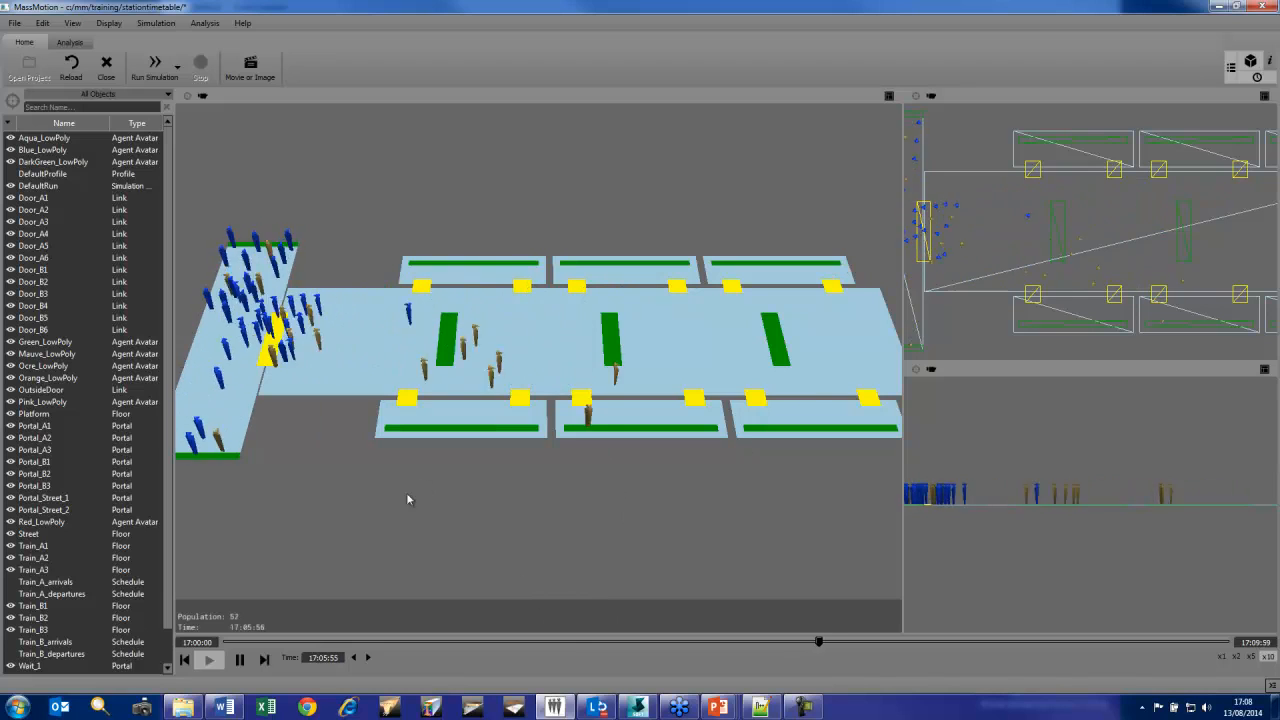
pyautogui.click(239, 661)
# Switch back to Softimage, list the links and select the train doors Door_A1 to Door_A6 and Door_B1 to Door_B6
pyautogui.click(637, 706)
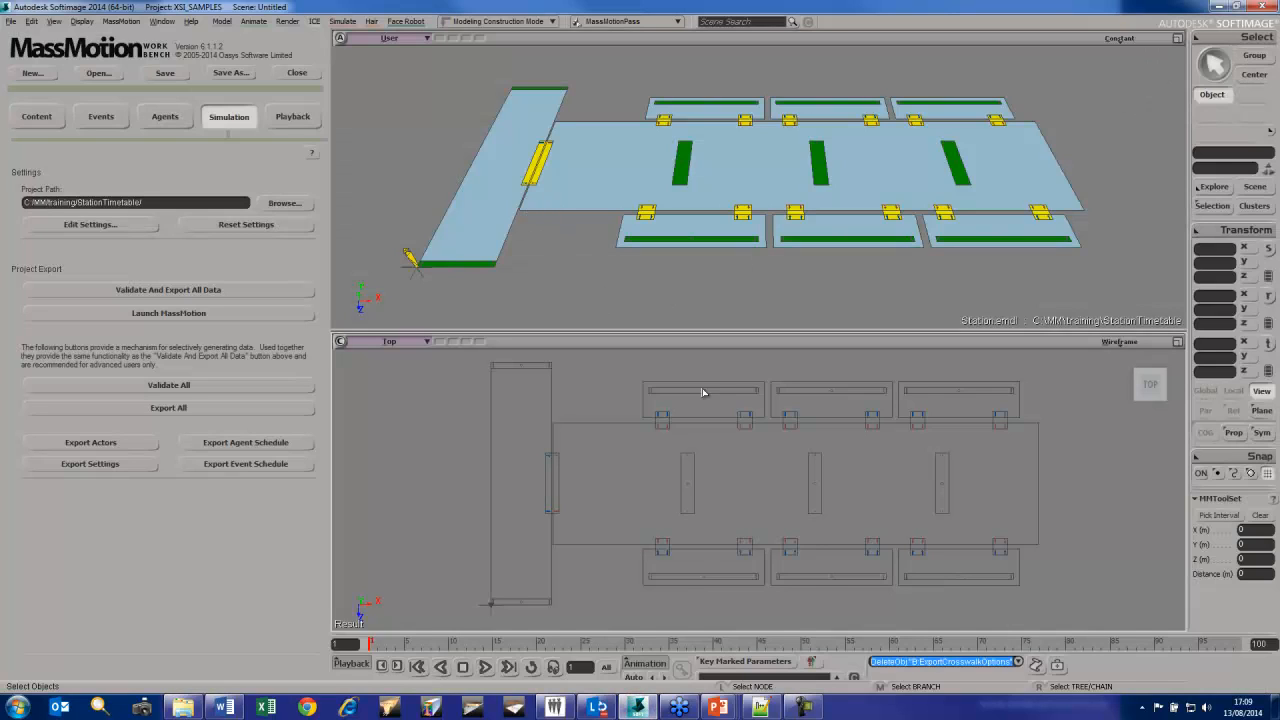
pyautogui.moveTo(1016, 432); pyautogui.dragTo(616, 546)
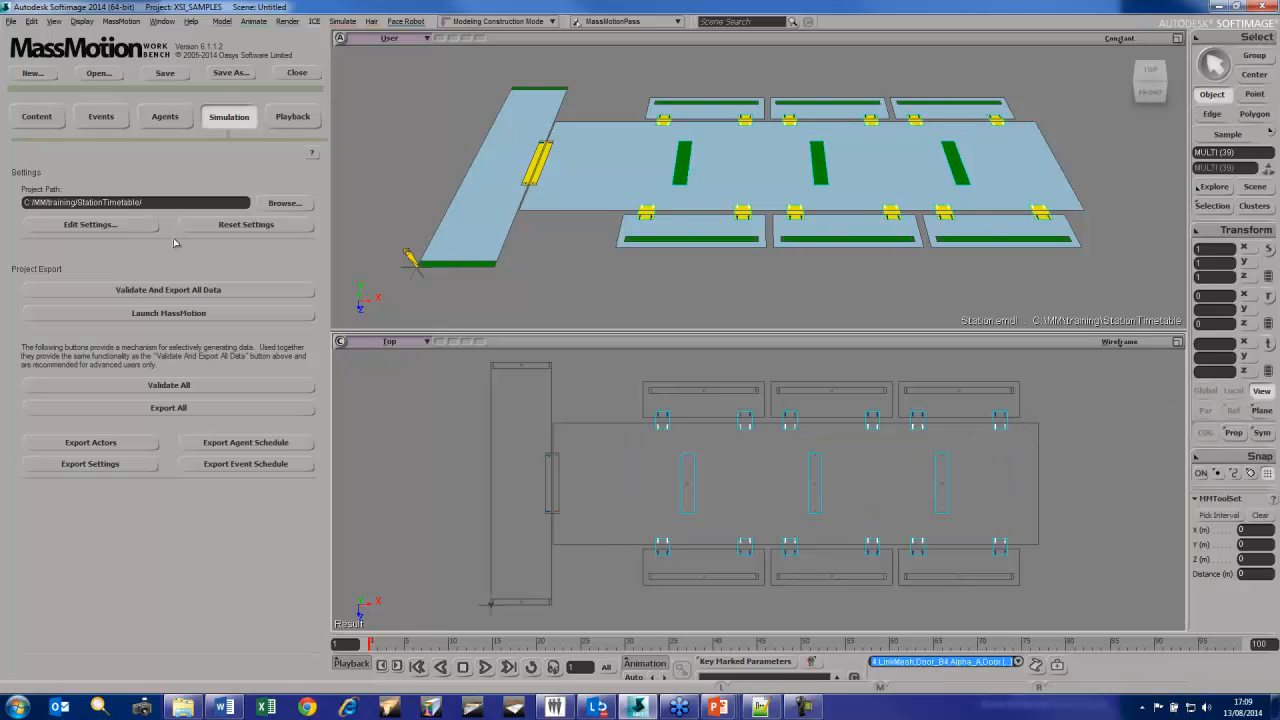
pyautogui.click(33, 114)
pyautogui.click(114, 176)
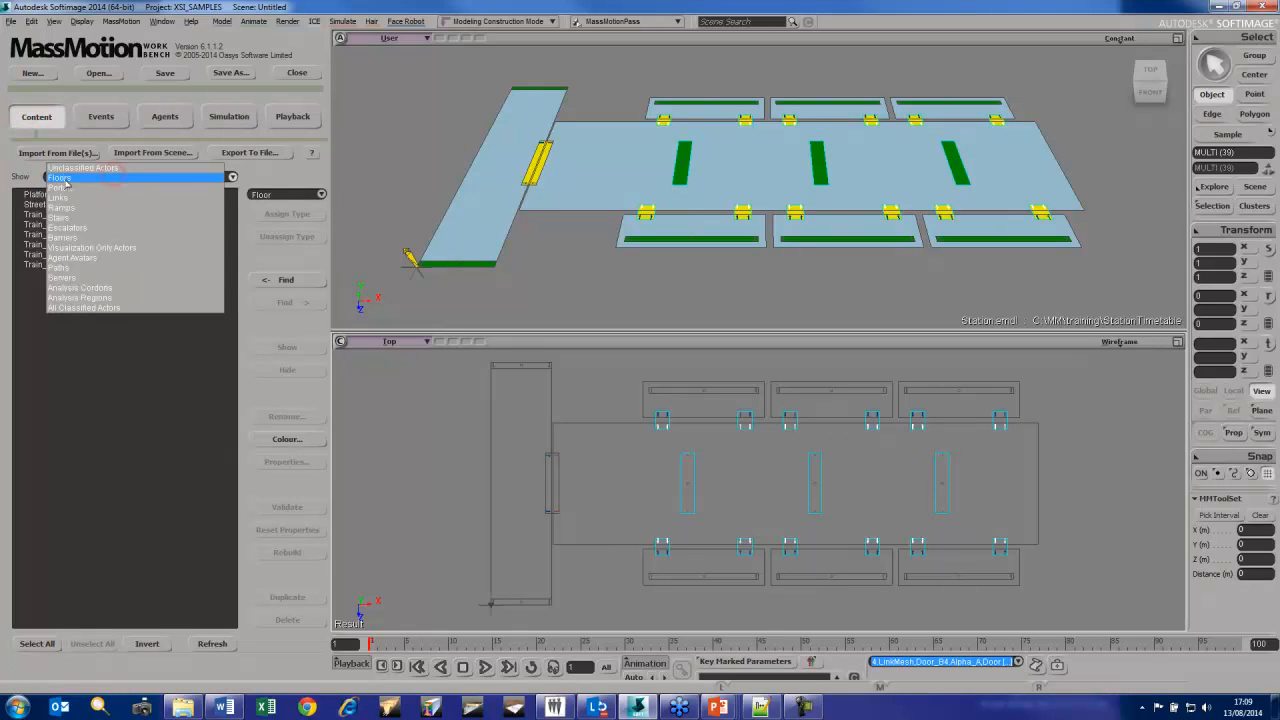
pyautogui.click(100, 197)
pyautogui.click(293, 346)
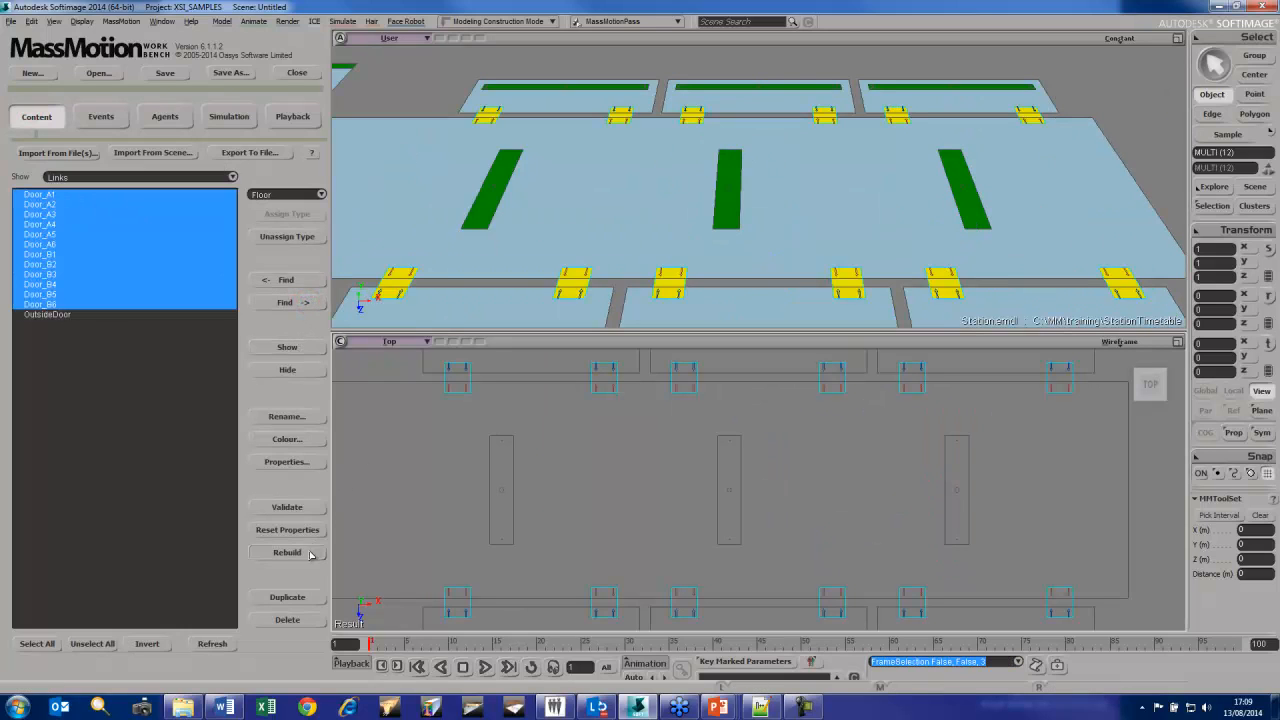
# Make the selected train door links gated and enable priority flow for them
pyautogui.click(287, 462)
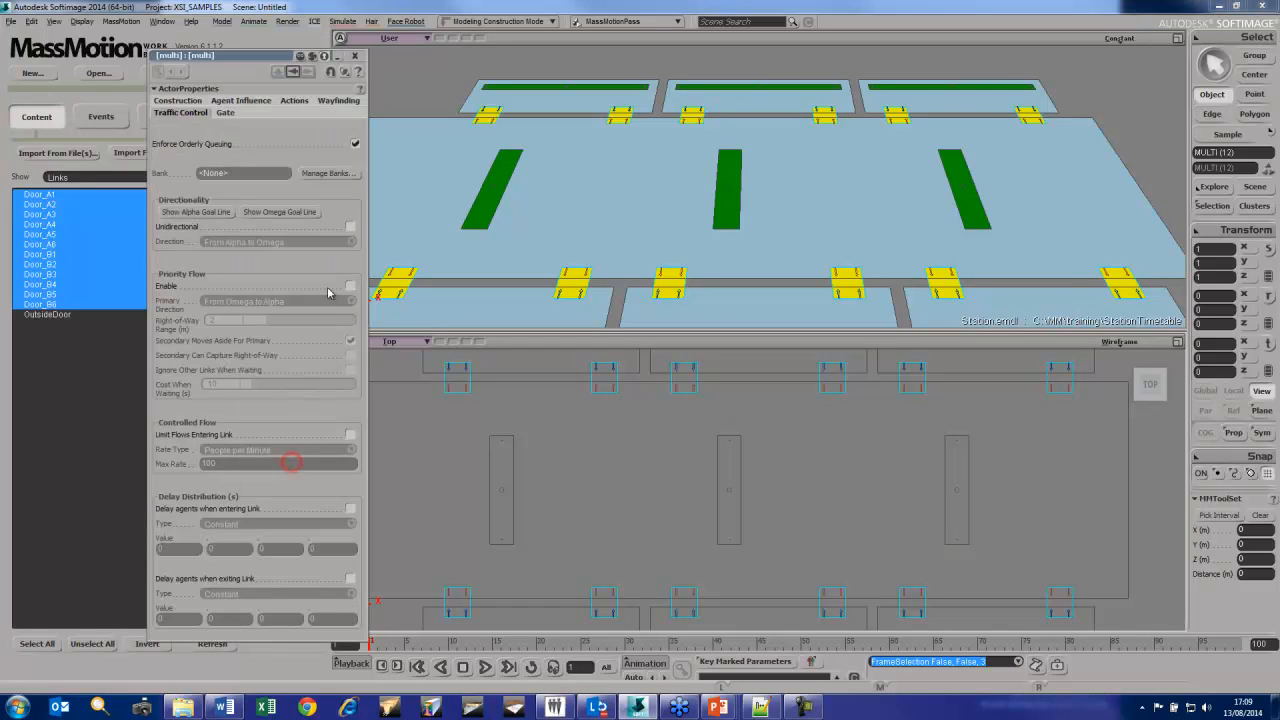
pyautogui.click(225, 112)
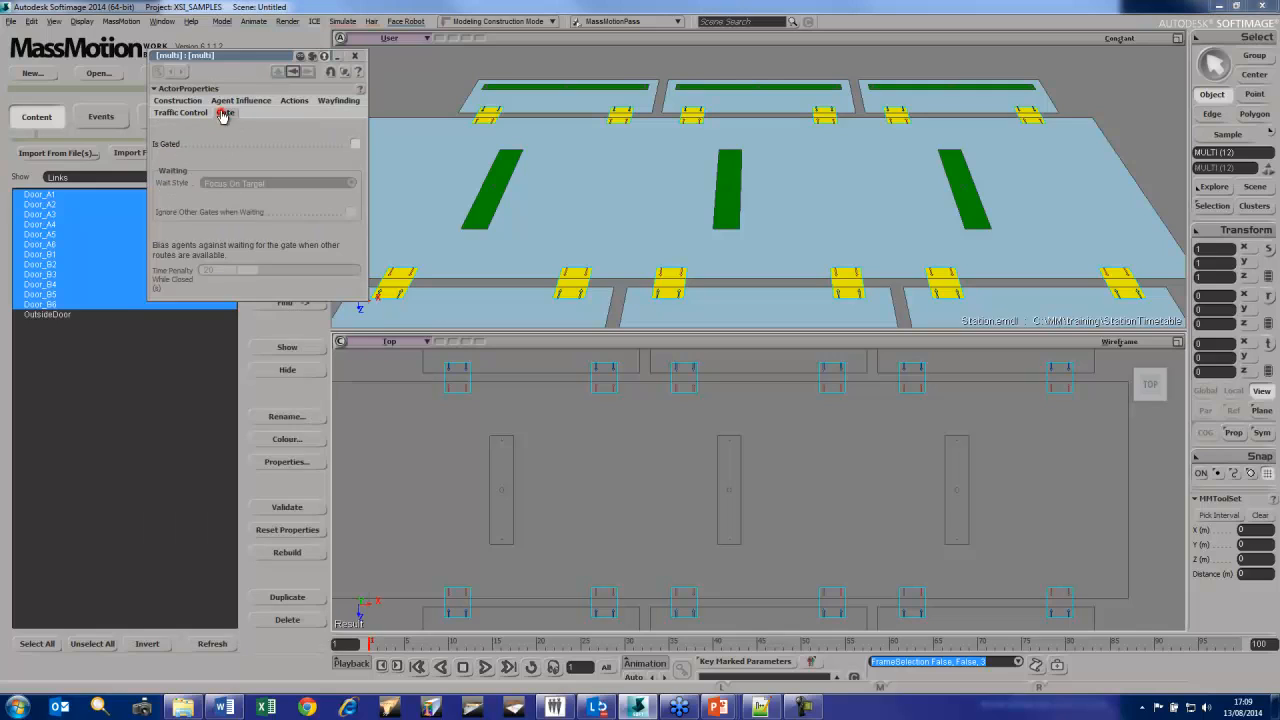
pyautogui.click(355, 143)
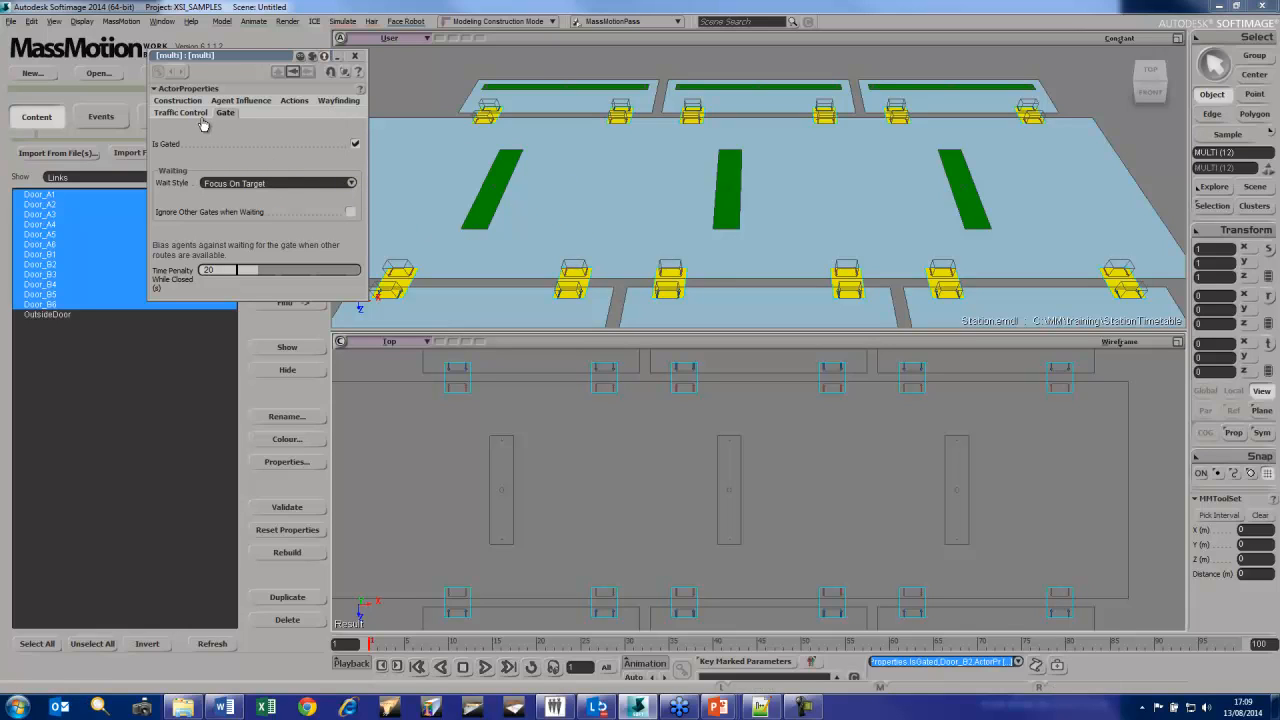
pyautogui.click(182, 113)
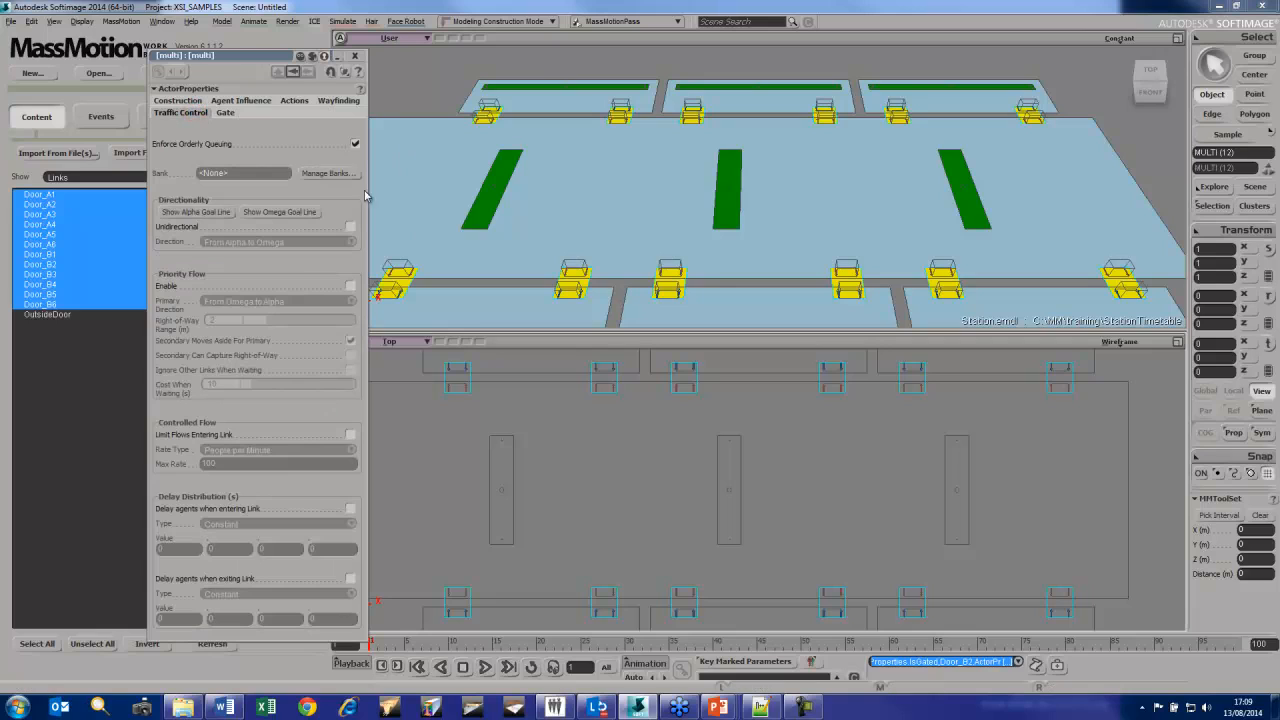
pyautogui.click(351, 286)
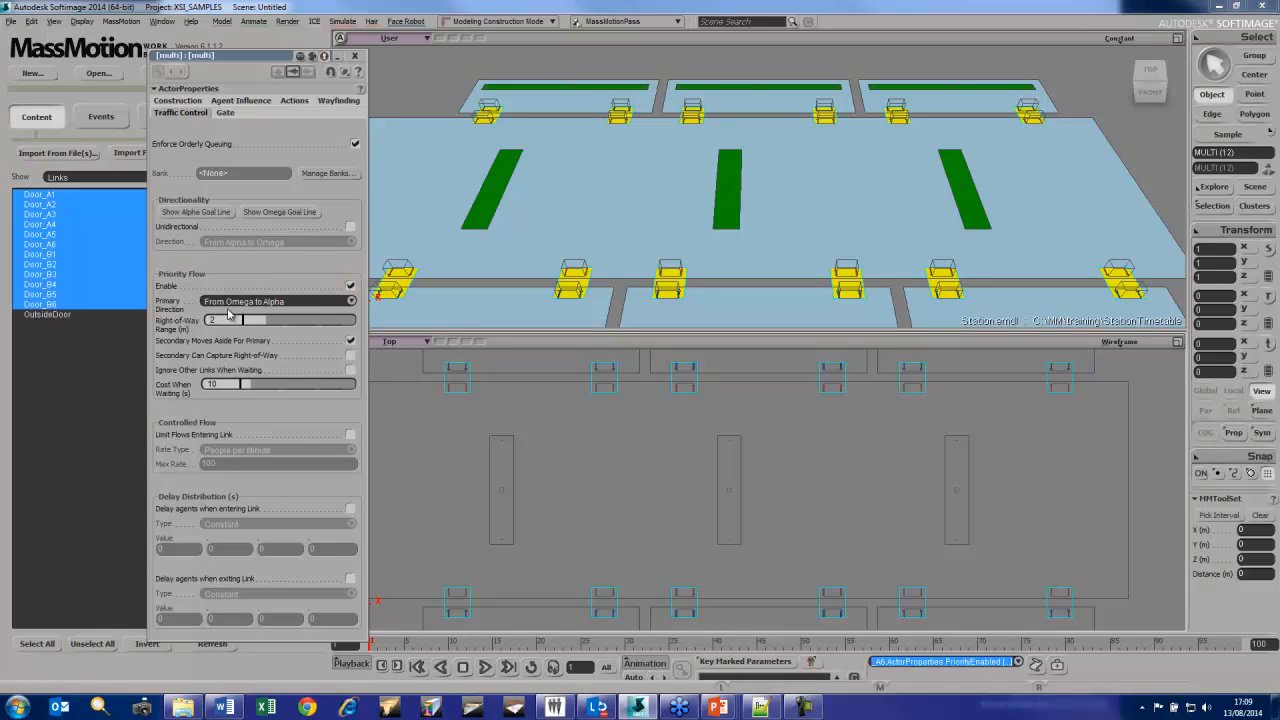
# Show the Omega goal lines of the selected train doors, turn off Enforce Orderly Queuing and close their properties
pyautogui.click(280, 212)
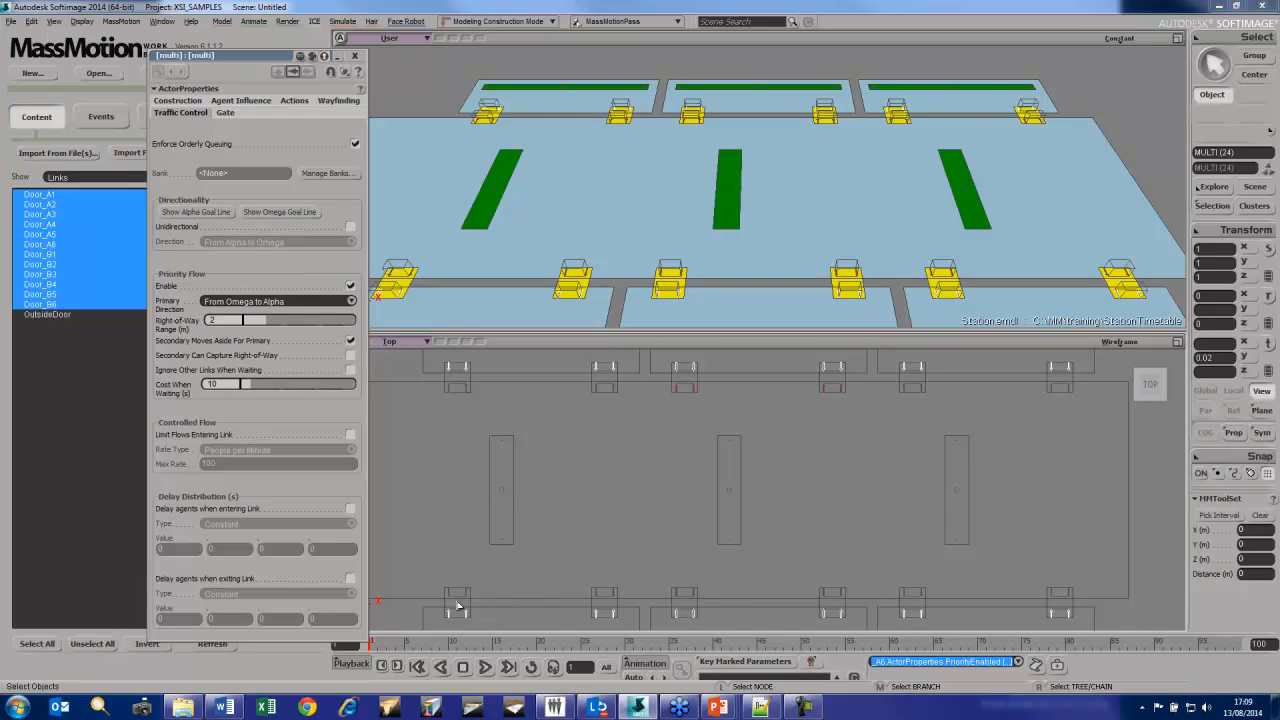
pyautogui.click(355, 144)
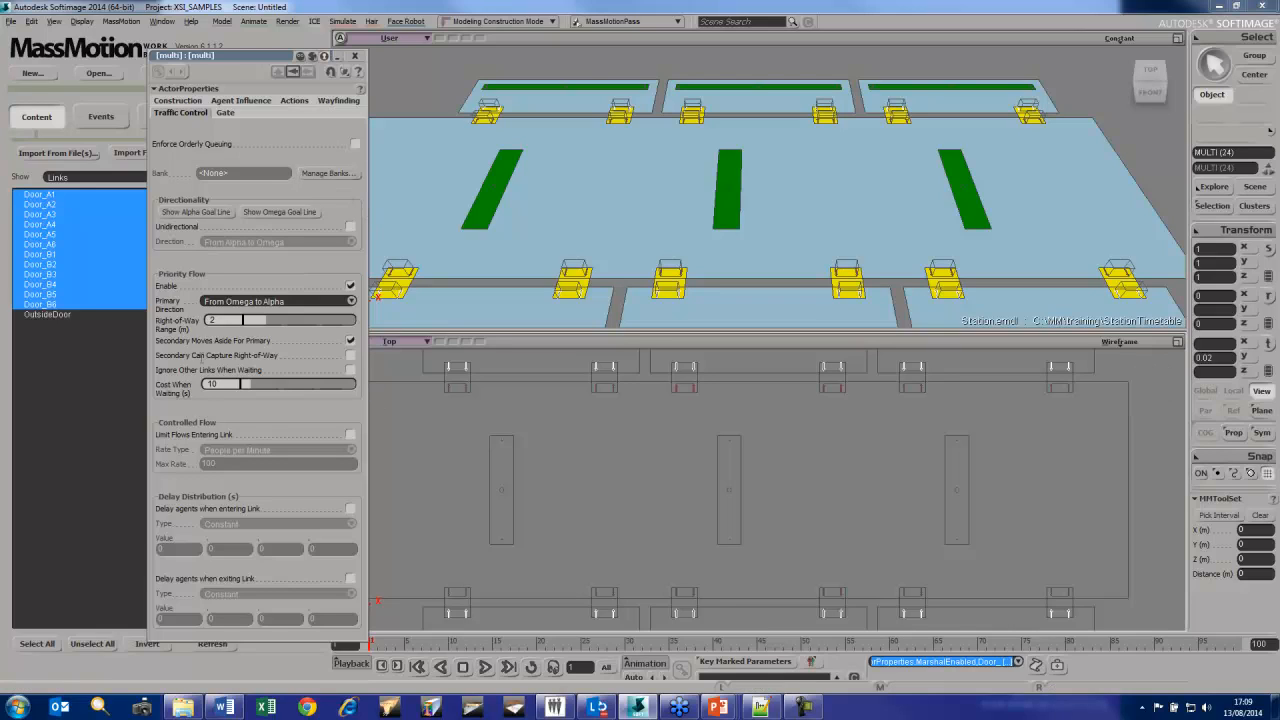
pyautogui.click(360, 56)
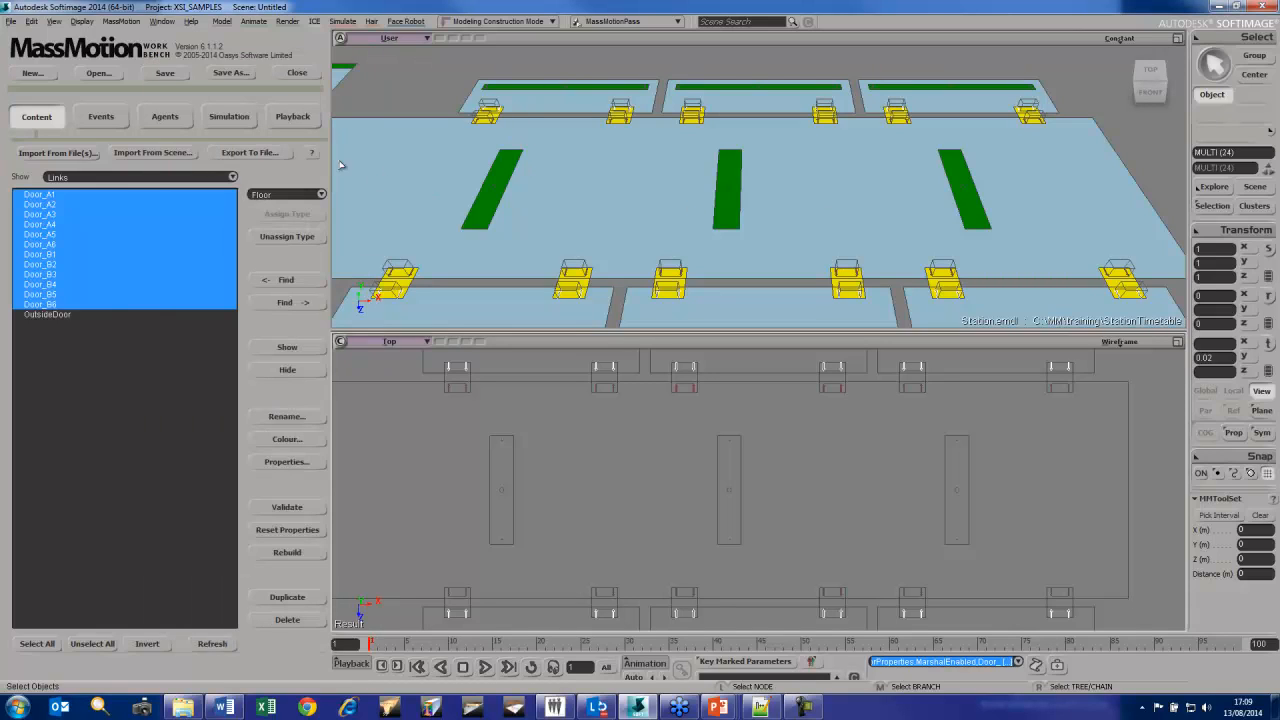
# Create a new event of type Open Gate named Train A
pyautogui.click(100, 116)
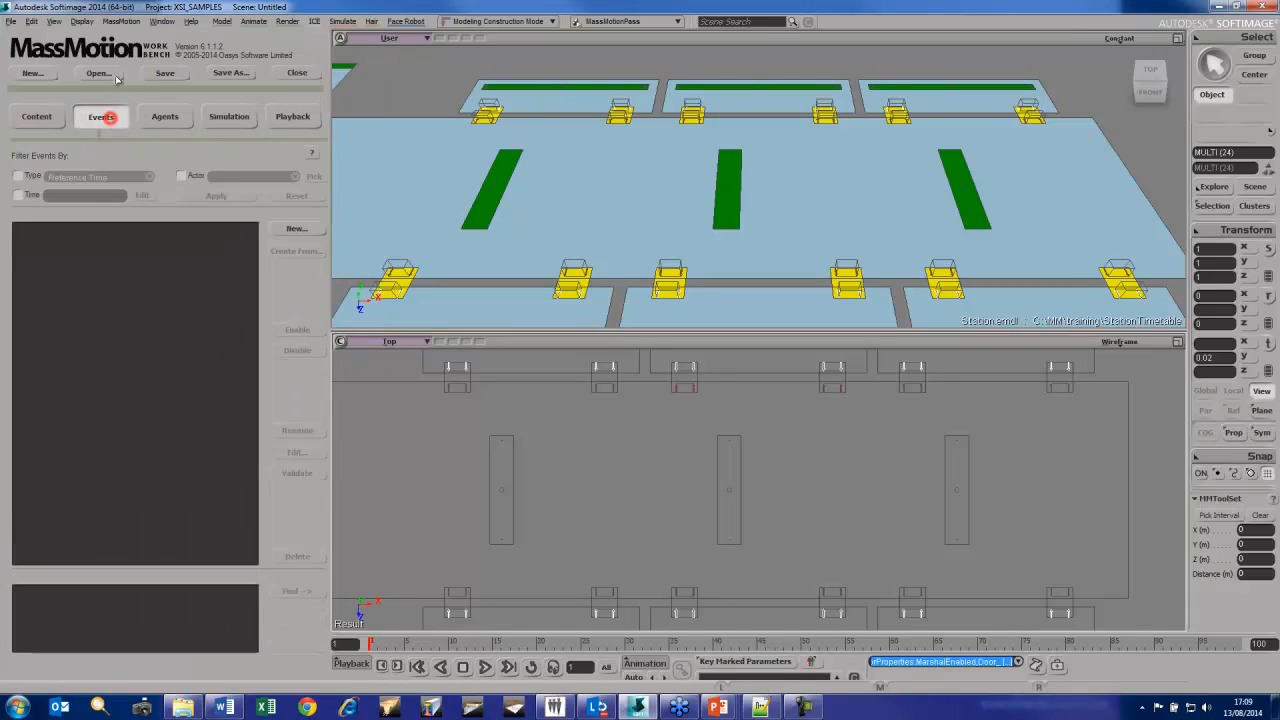
pyautogui.click(296, 228)
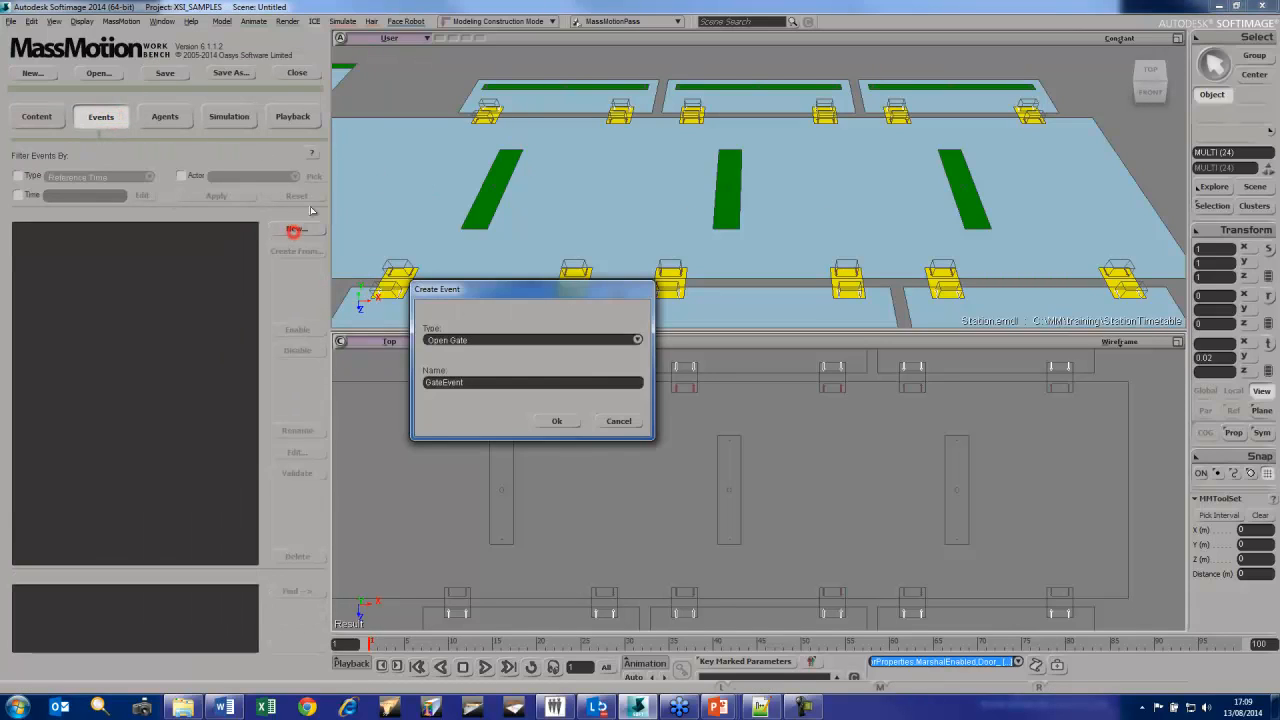
pyautogui.click(470, 340)
pyautogui.click(470, 329)
pyautogui.click(491, 341)
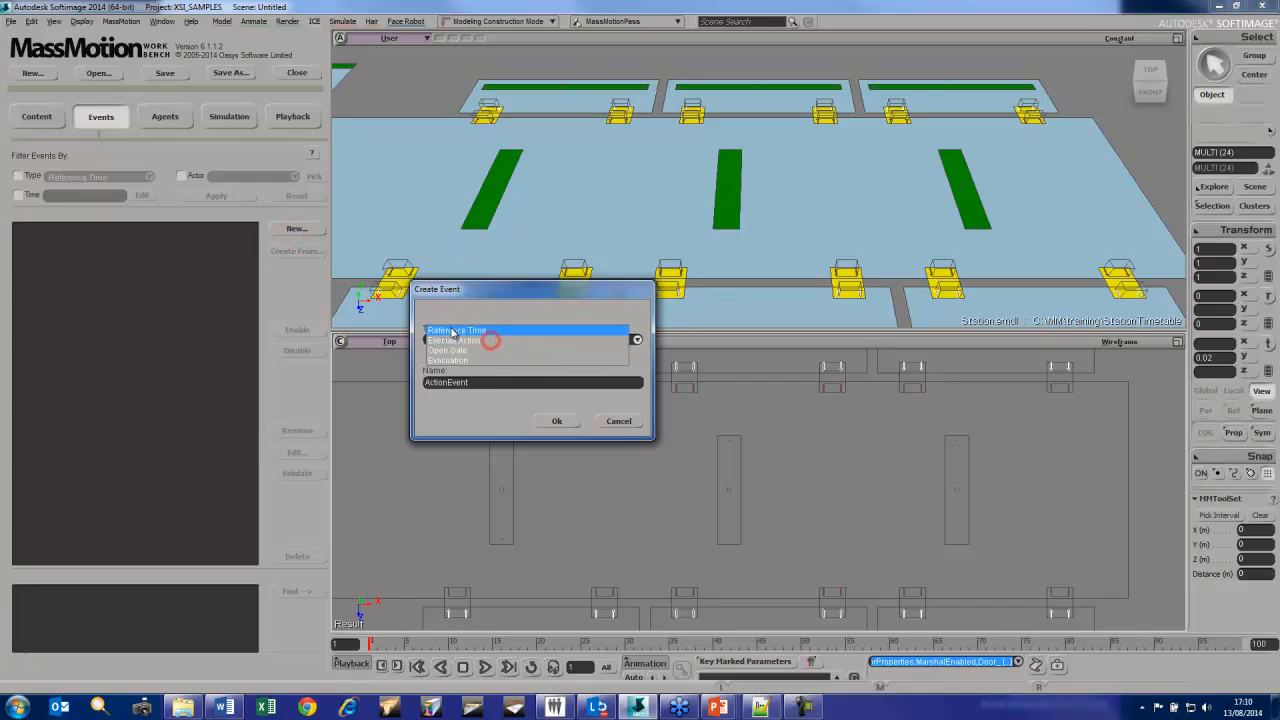
pyautogui.click(458, 351)
pyautogui.doubleClick(495, 382)
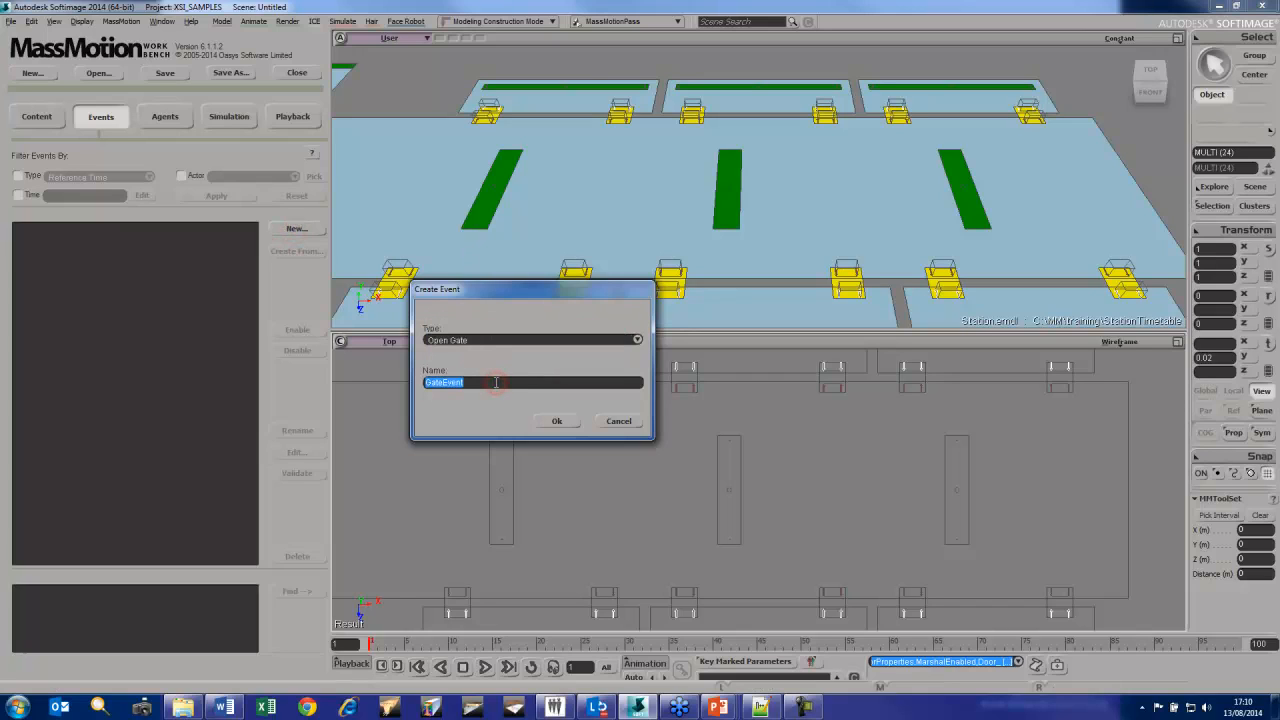
pyautogui.write('Train A')
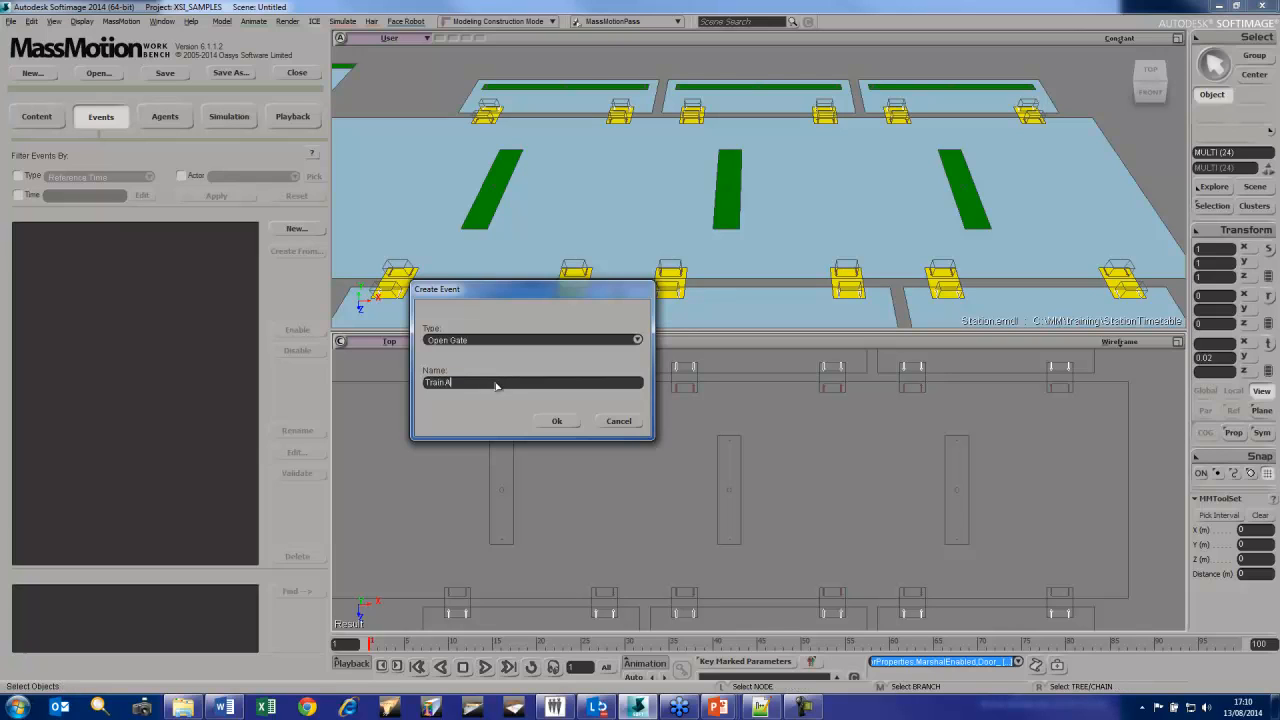
pyautogui.click(554, 420)
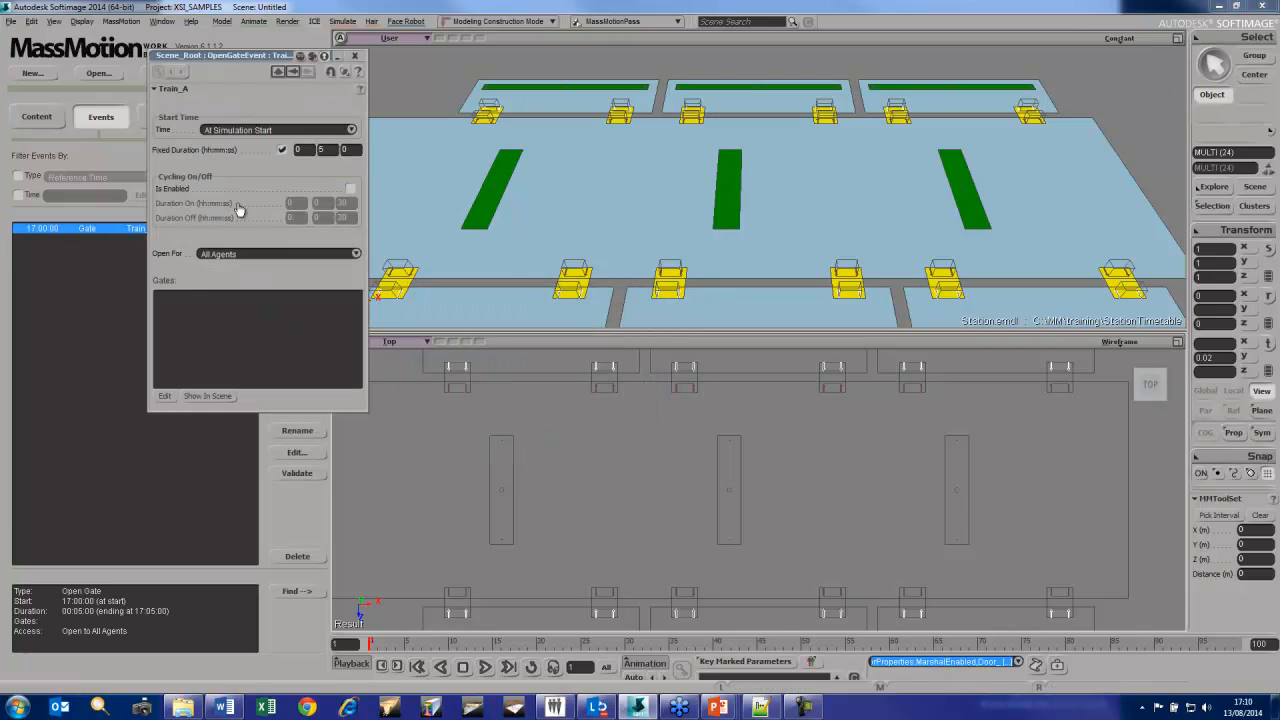
# Give the Train A gate event an absolute start time of 17:05:00 and a fixed duration of 3 minutes
pyautogui.click(282, 131)
pyautogui.click(287, 120)
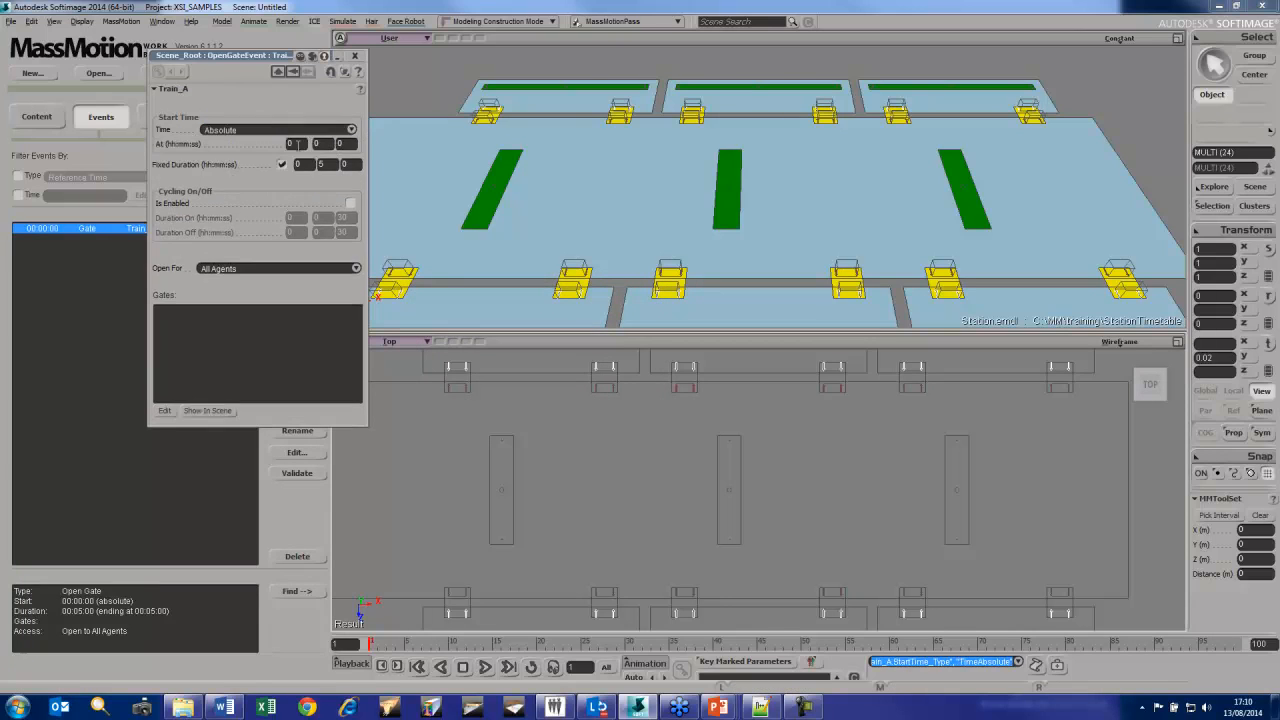
pyautogui.click(303, 146)
pyautogui.write('17')
pyautogui.press('Tab')
pyautogui.click(330, 164)
# Assign Door_A1 to Door_A6 as the gates of the Train A event and move its properties window aside
pyautogui.click(167, 411)
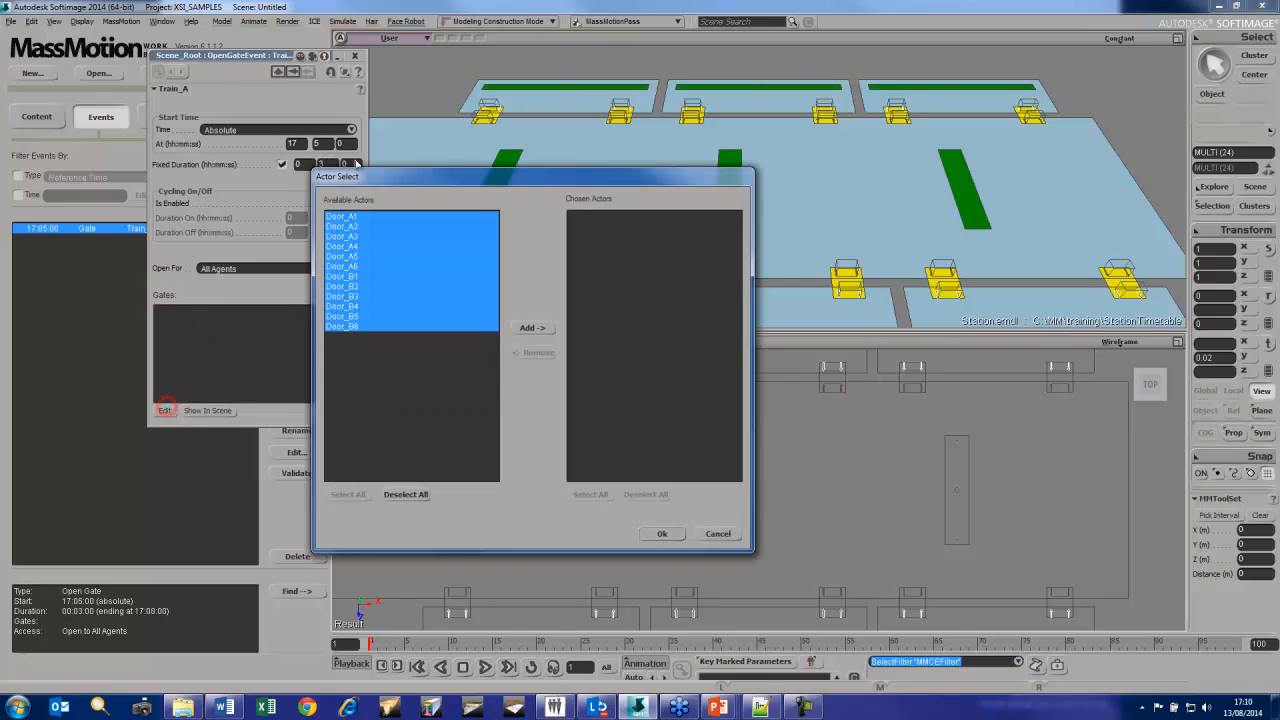
pyautogui.moveTo(446, 177); pyautogui.dragTo(314, 179)
pyautogui.moveTo(212, 215); pyautogui.dragTo(214, 262)
pyautogui.click(396, 322)
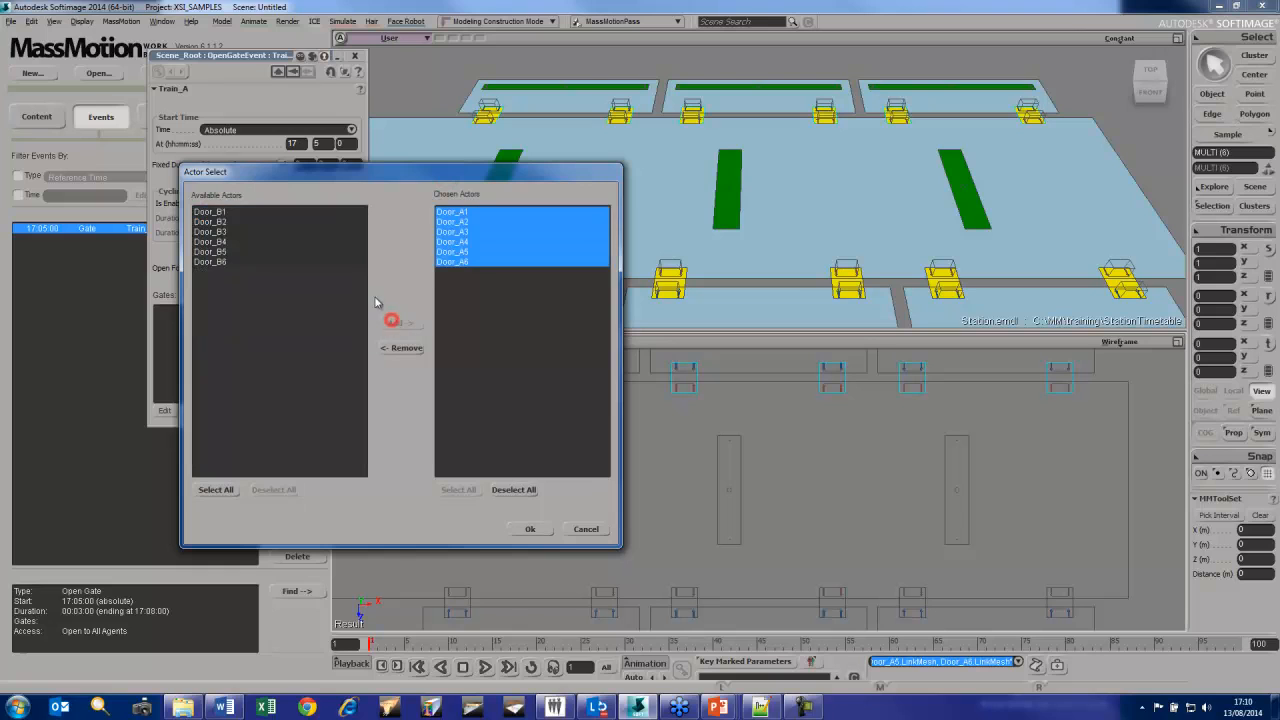
pyautogui.click(544, 530)
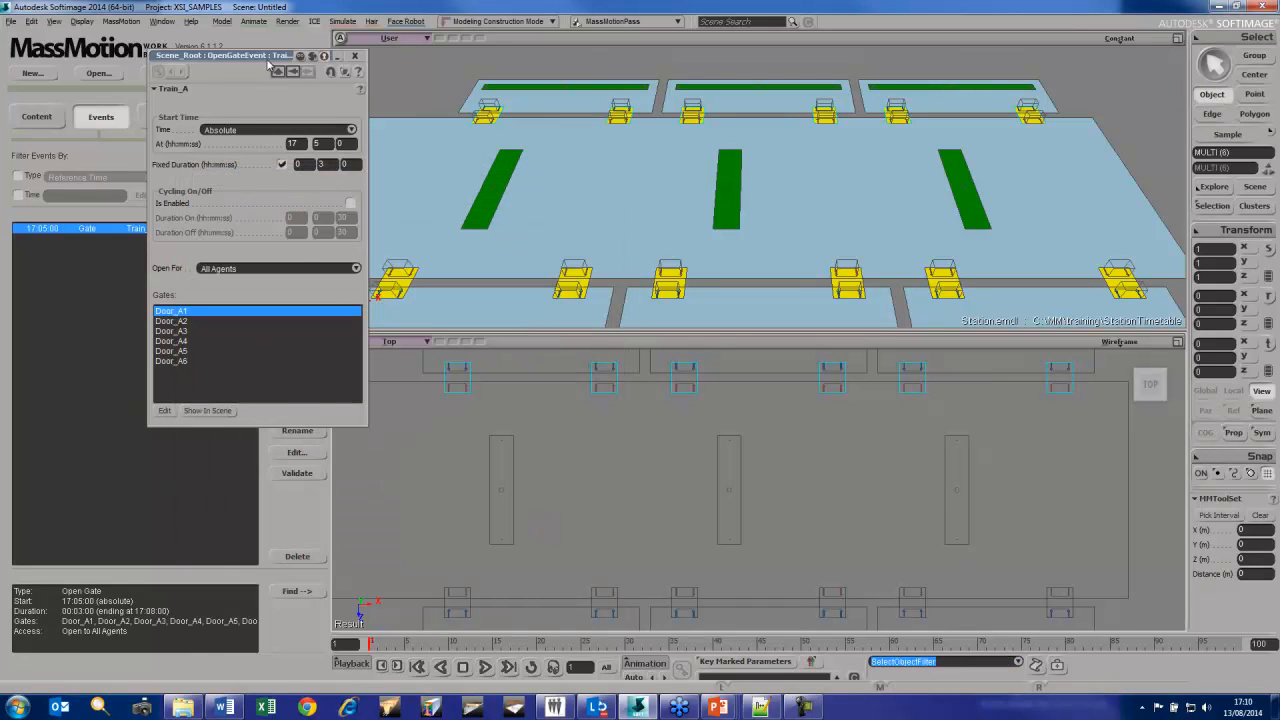
pyautogui.moveTo(268, 64); pyautogui.dragTo(496, 97)
# Create a second Open Gate event named Train B and place its properties window beside the Train A one
pyautogui.click(301, 228)
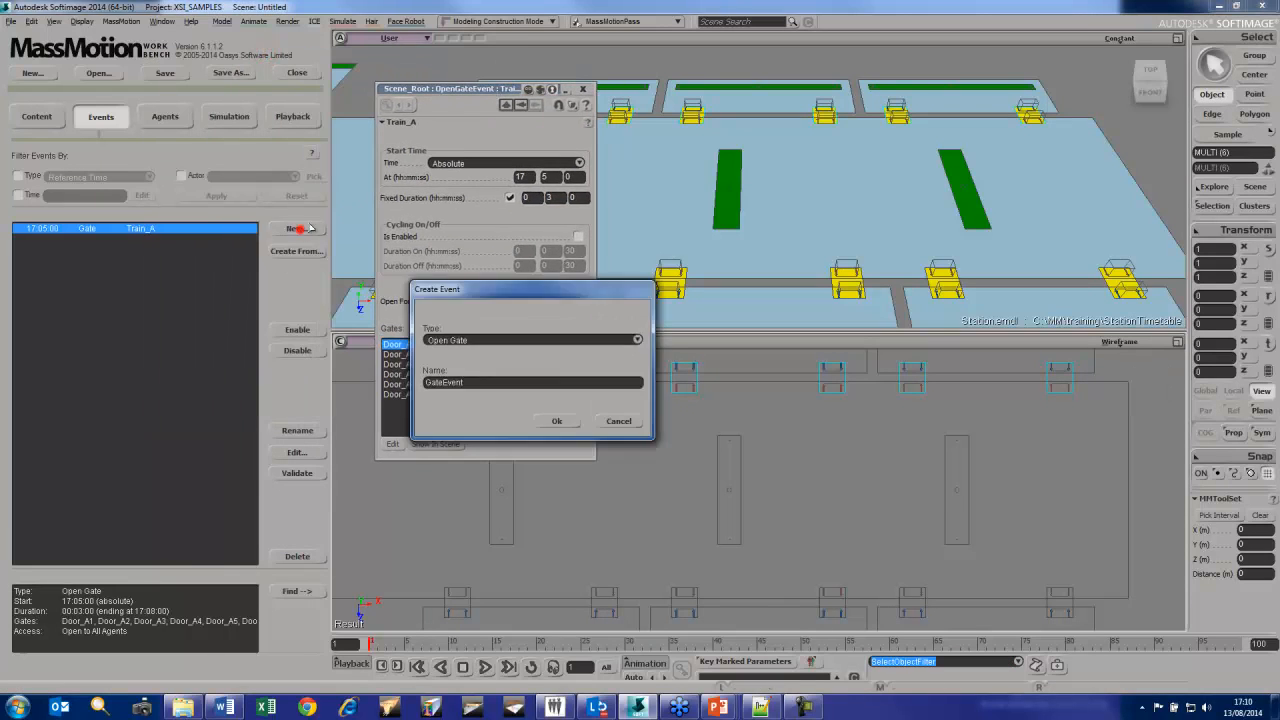
pyautogui.write('Tr')
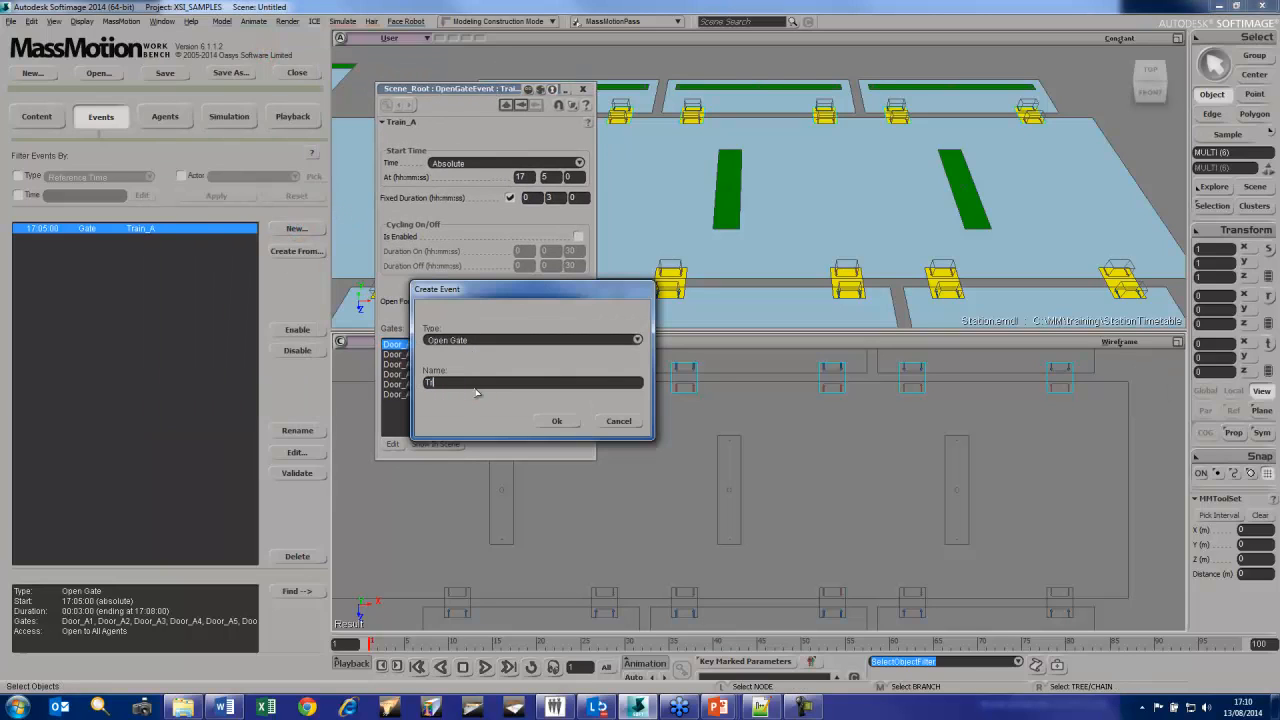
pyautogui.write('ain')
pyautogui.click(557, 421)
pyautogui.moveTo(258, 56); pyautogui.dragTo(733, 93)
# Give the Train B gate event an absolute start time of 17:07:00 and a fixed duration of 3 minutes
pyautogui.click(754, 162)
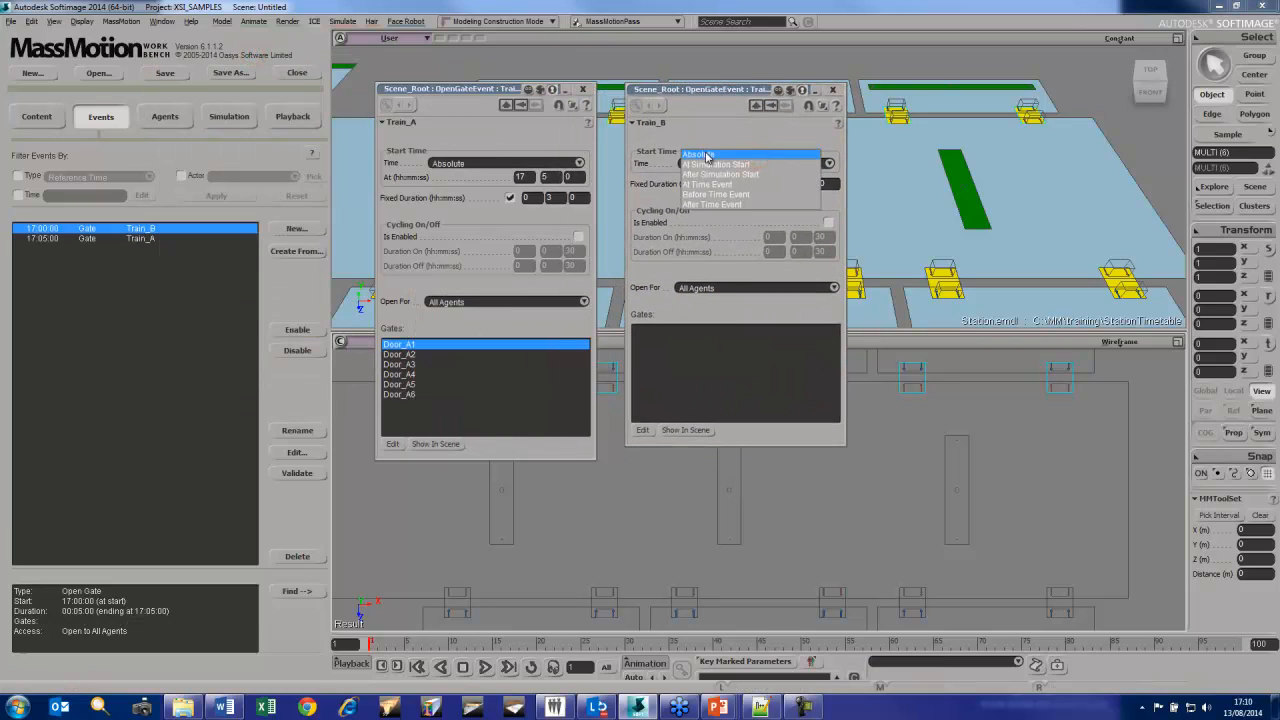
pyautogui.click(787, 193)
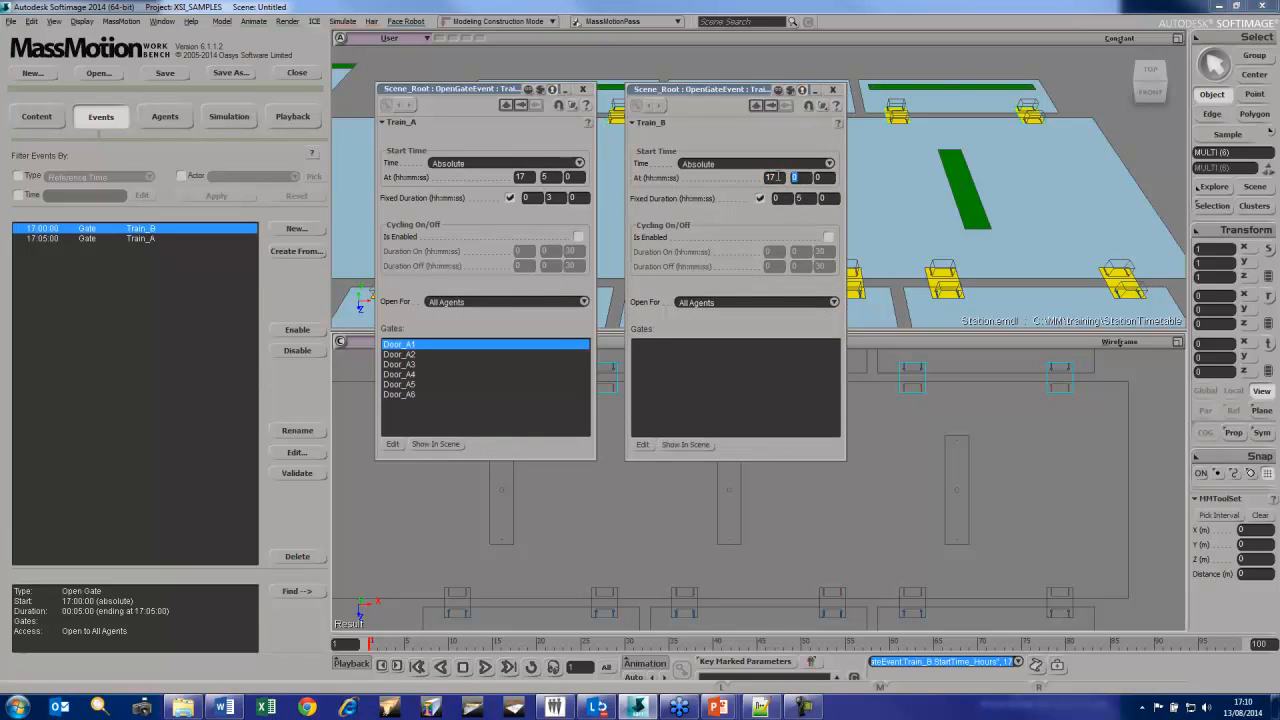
pyautogui.click(800, 198)
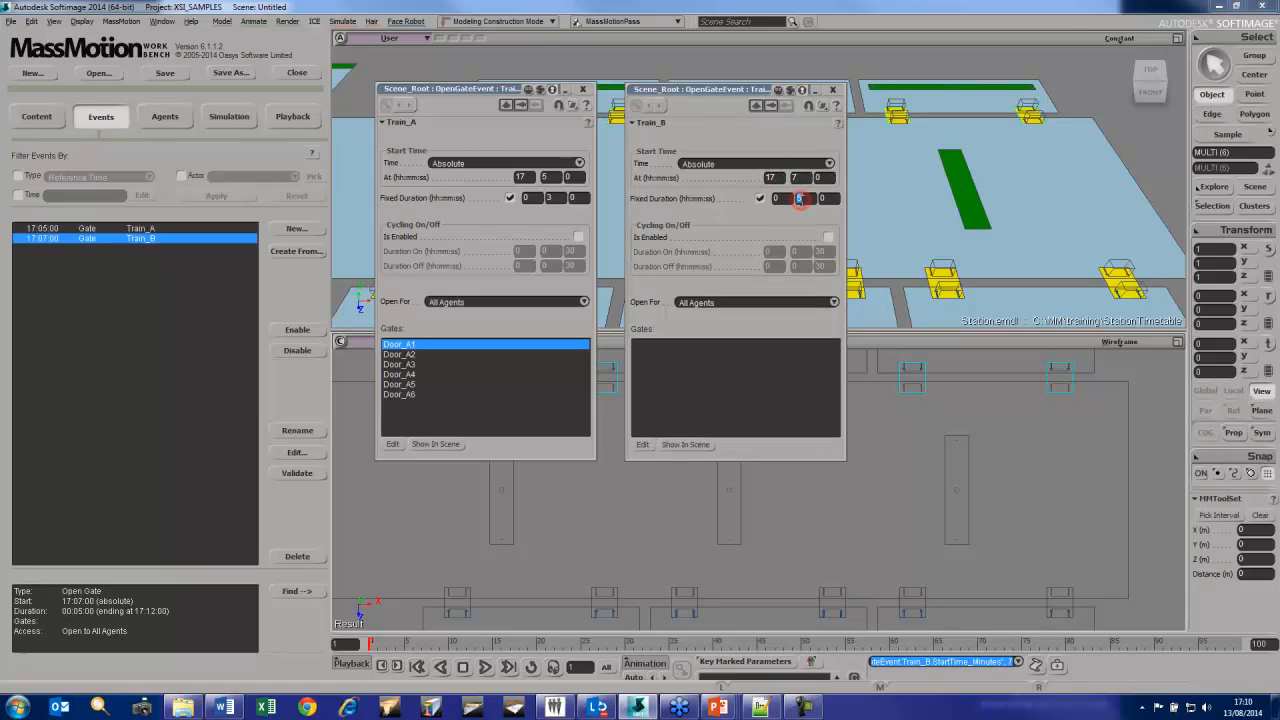
# Assign Door_B1 to Door_B6 as the gates of the Train B event and close both event property windows
pyautogui.click(646, 444)
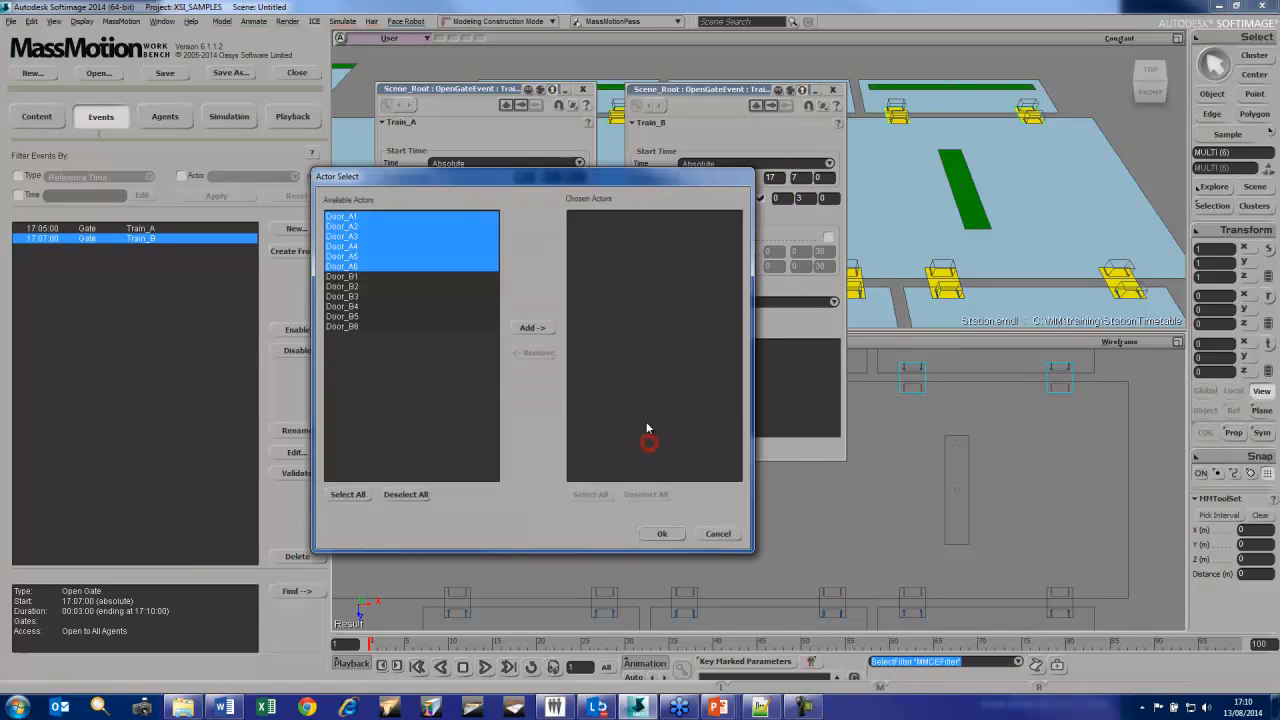
pyautogui.moveTo(346, 280); pyautogui.dragTo(409, 336)
pyautogui.click(546, 327)
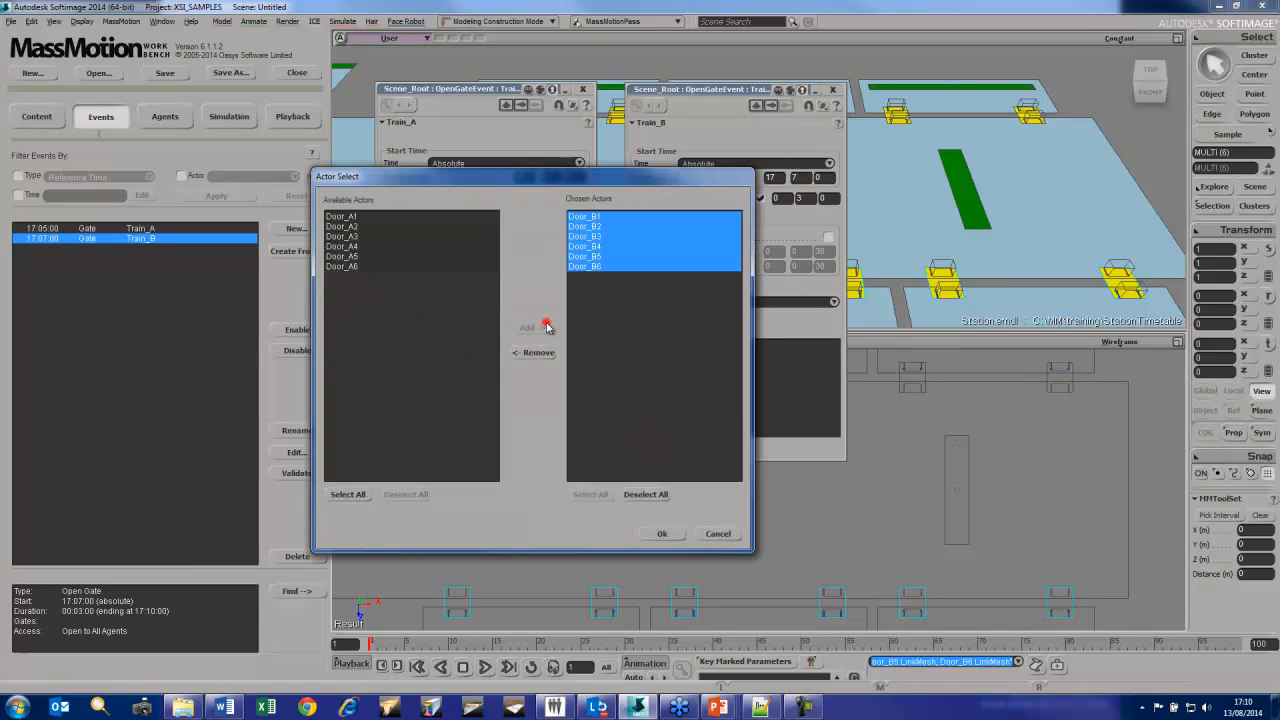
pyautogui.click(665, 533)
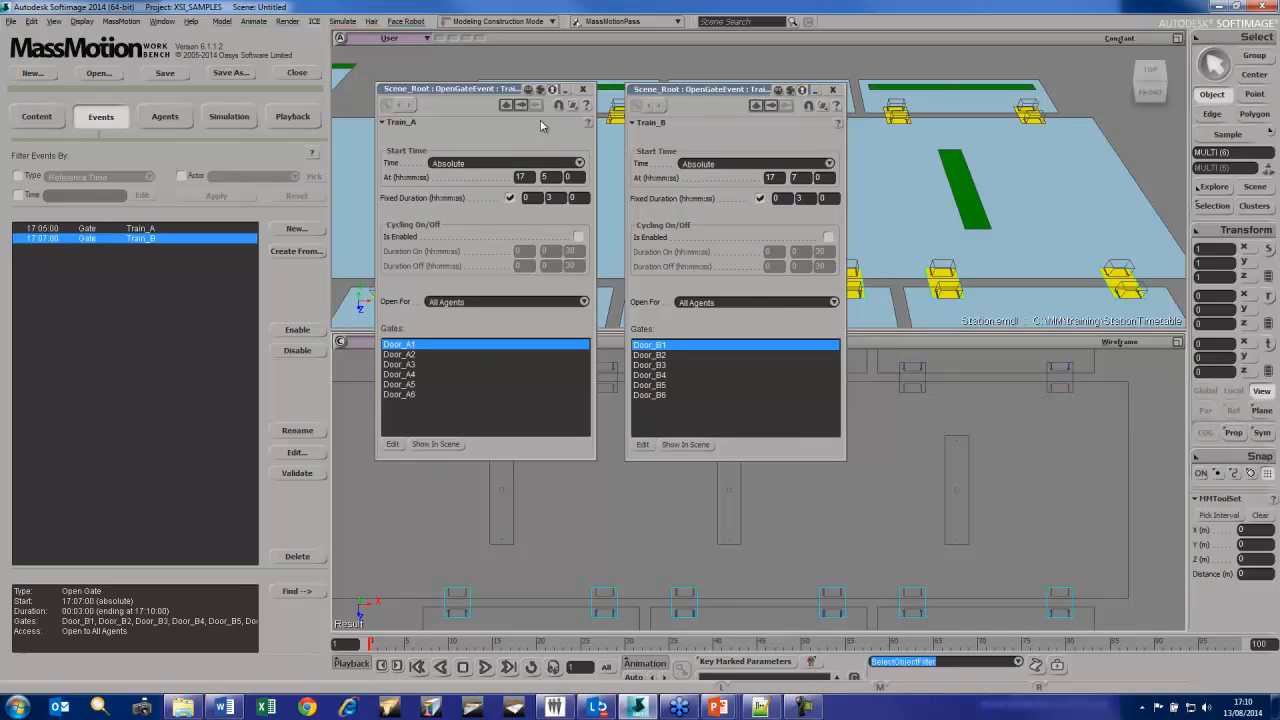
pyautogui.click(585, 90)
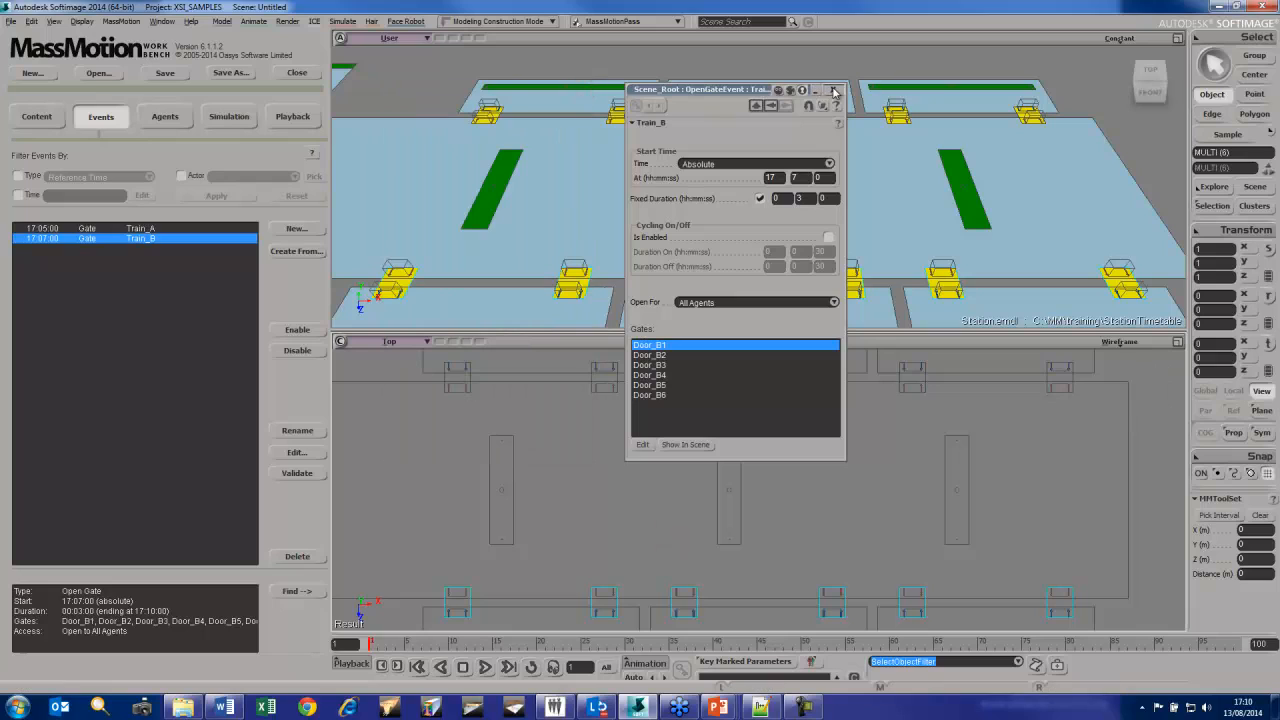
pyautogui.click(832, 90)
# Validate and export all project data, then switch to MassMotion and reload the project
pyautogui.click(237, 114)
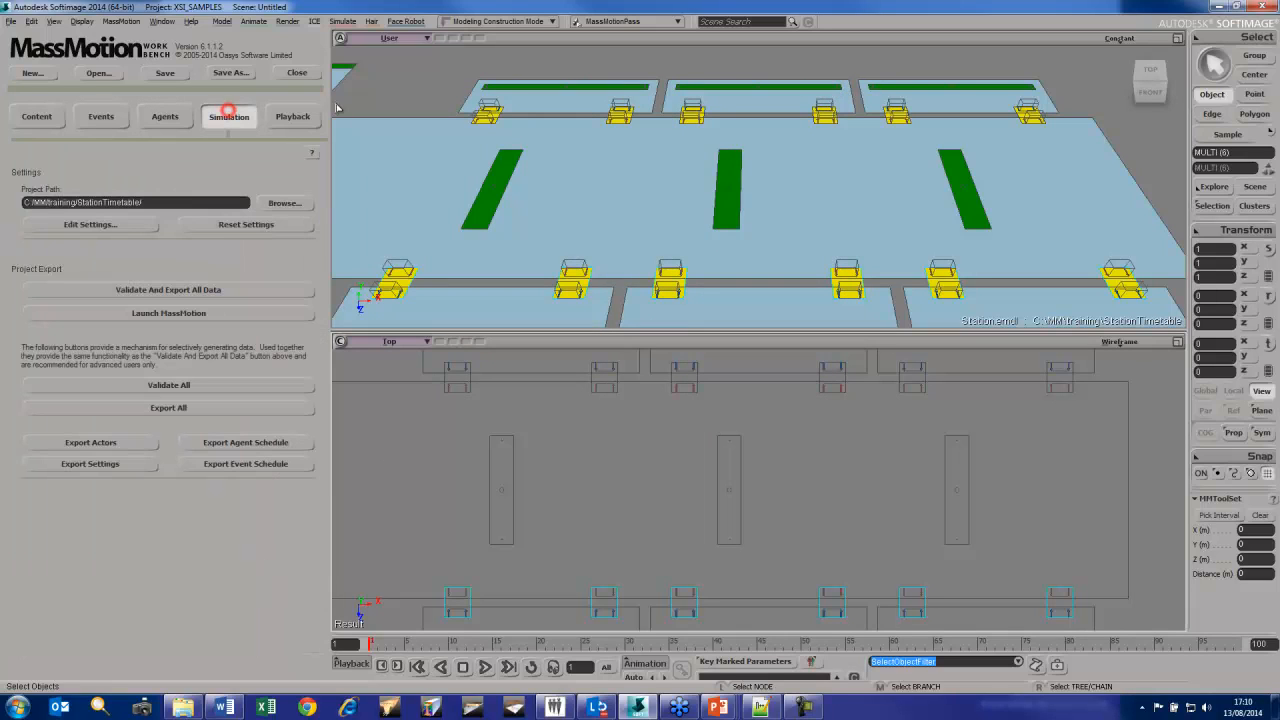
pyautogui.click(237, 286)
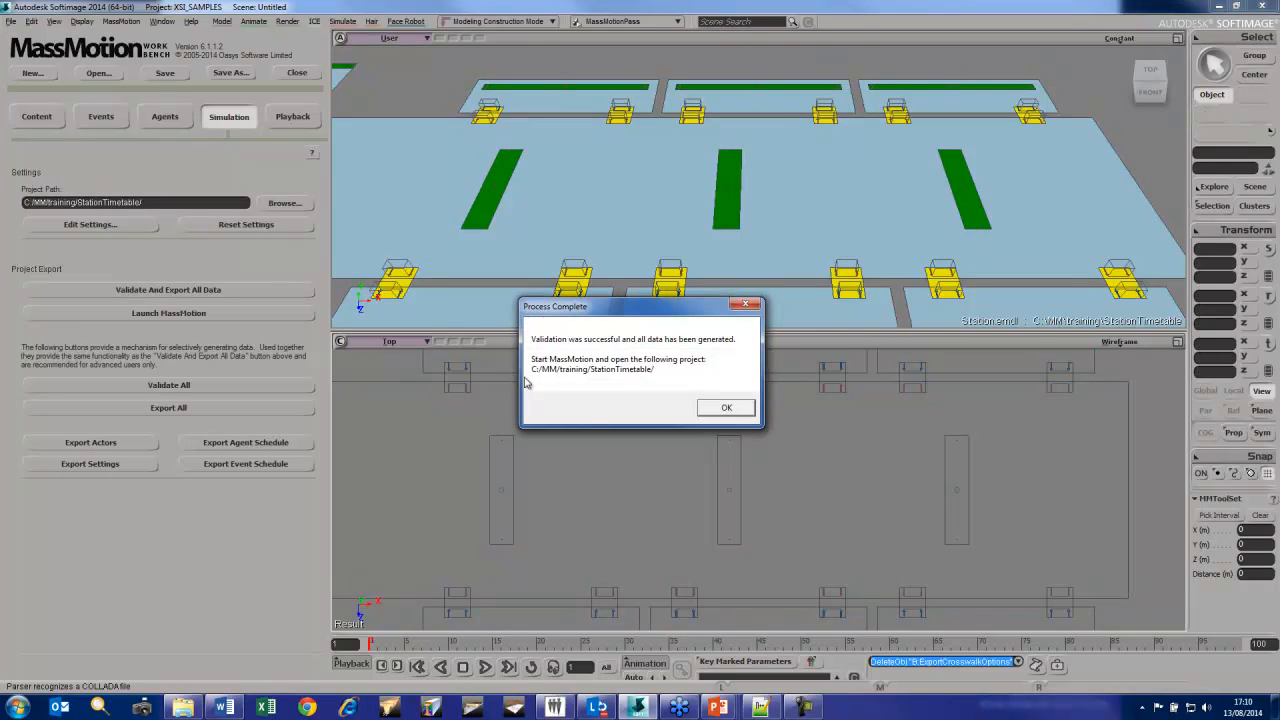
pyautogui.click(745, 409)
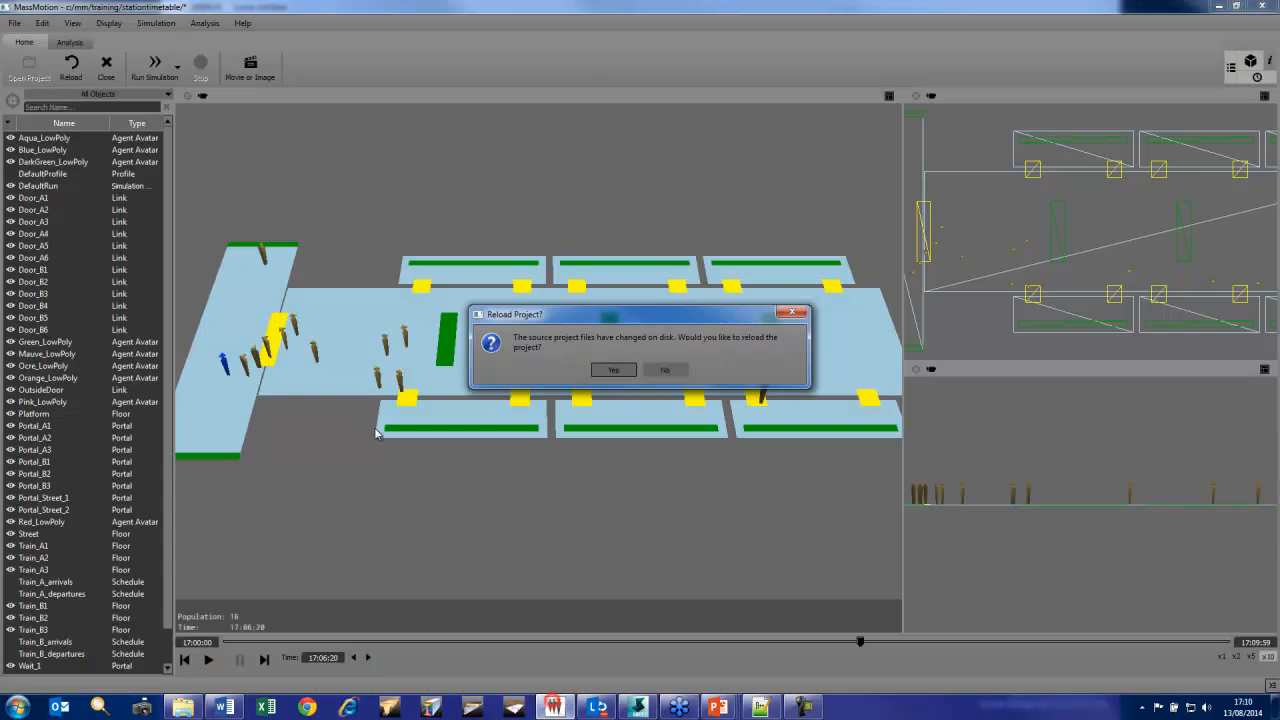
pyautogui.click(612, 368)
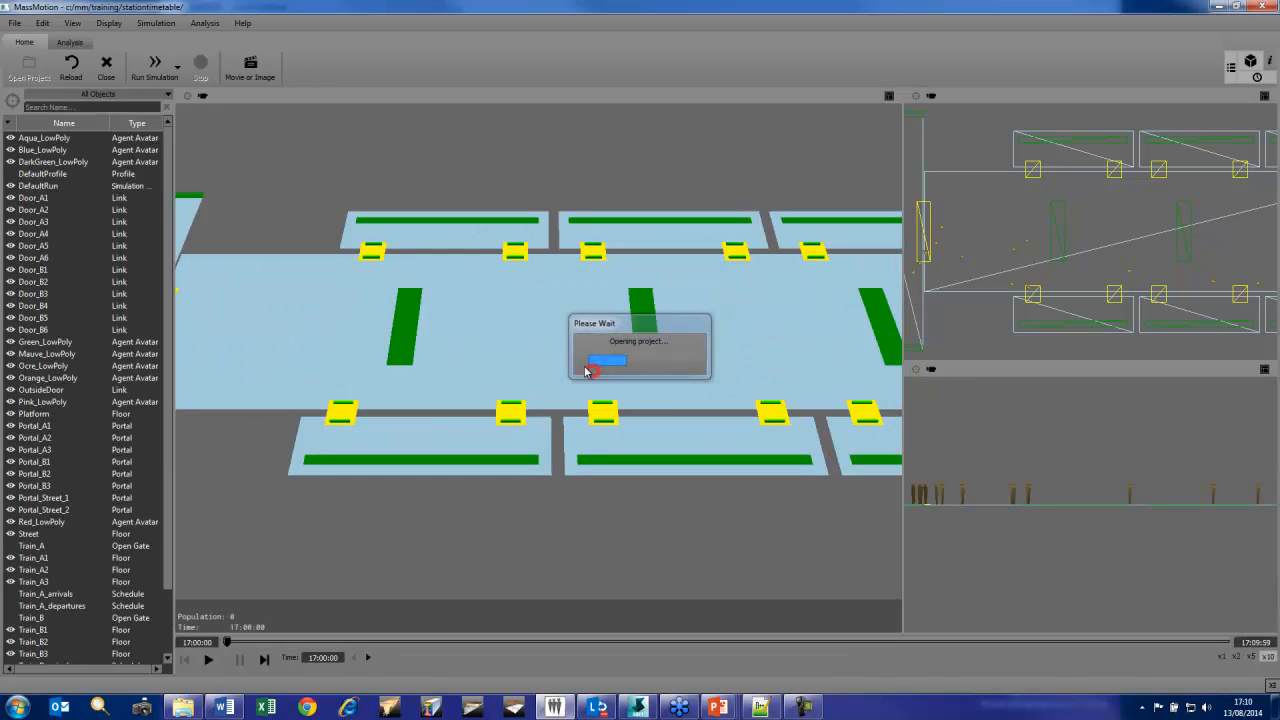
# Rerun the simulation overwriting DefaultRun, close the run window and play back the result to about 17:01:45
pyautogui.click(155, 65)
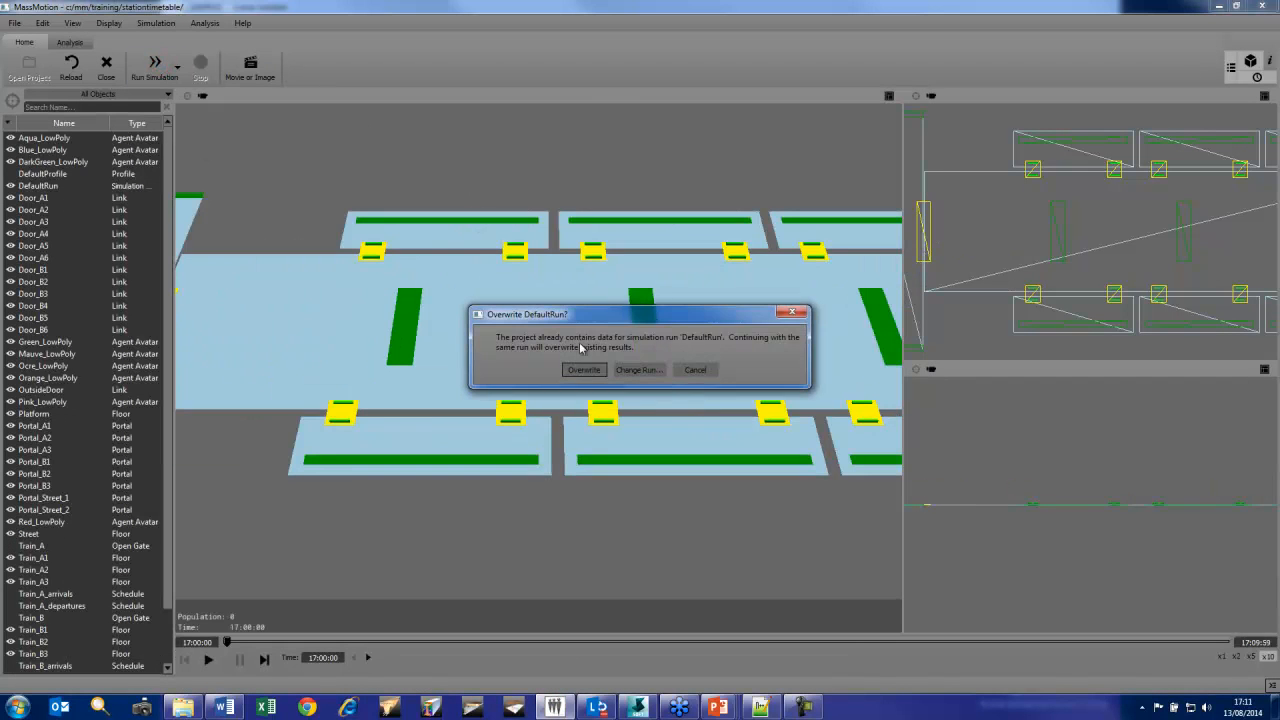
pyautogui.click(579, 370)
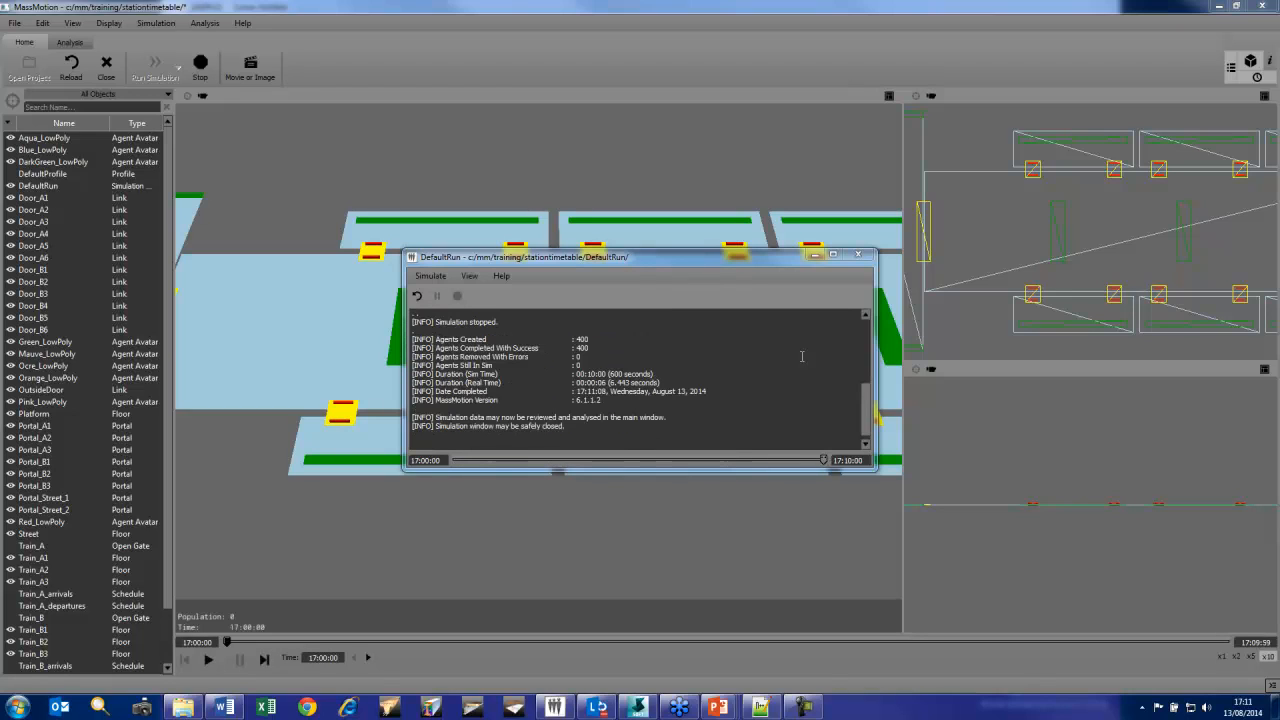
pyautogui.click(861, 255)
pyautogui.scroll(-3, 830, 214)
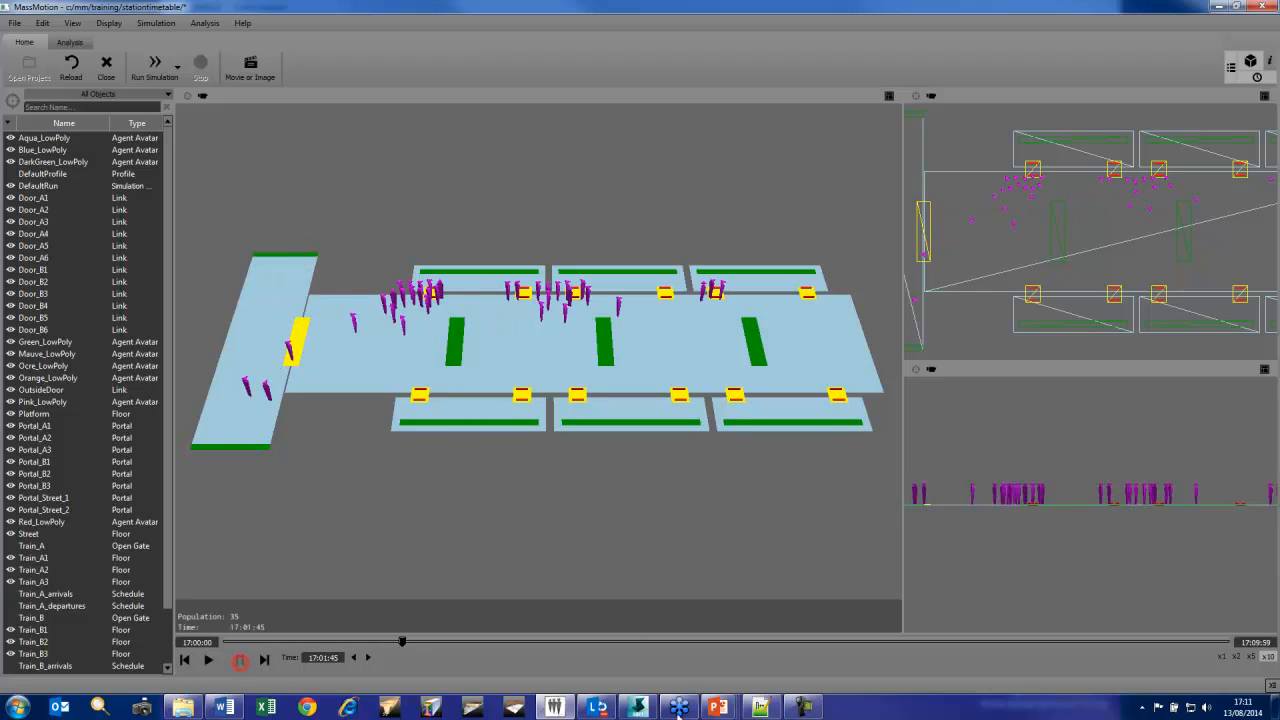
# Switch back to Softimage and set the wayfinding Queue Time Factor of Door_A1 to Door_A6 and Door_B1 to Door_B6 to 10
pyautogui.click(634, 708)
pyautogui.click(36, 116)
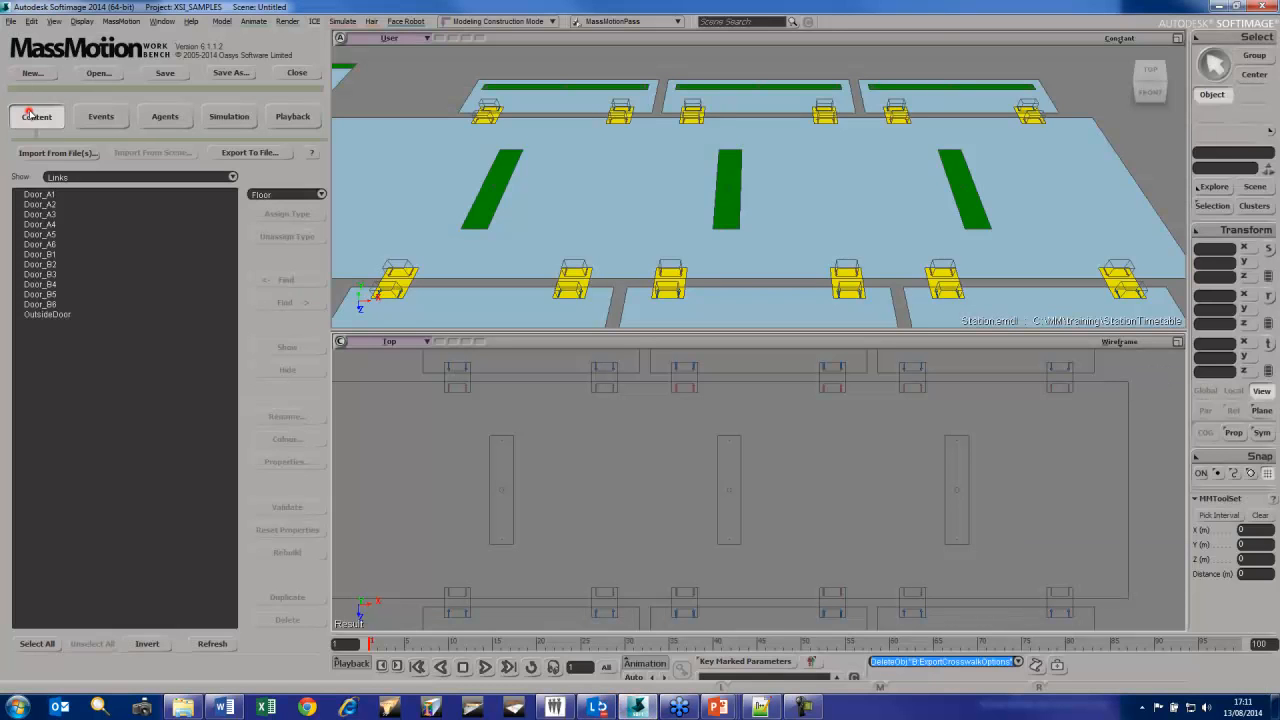
pyautogui.moveTo(60, 194); pyautogui.dragTo(51, 306)
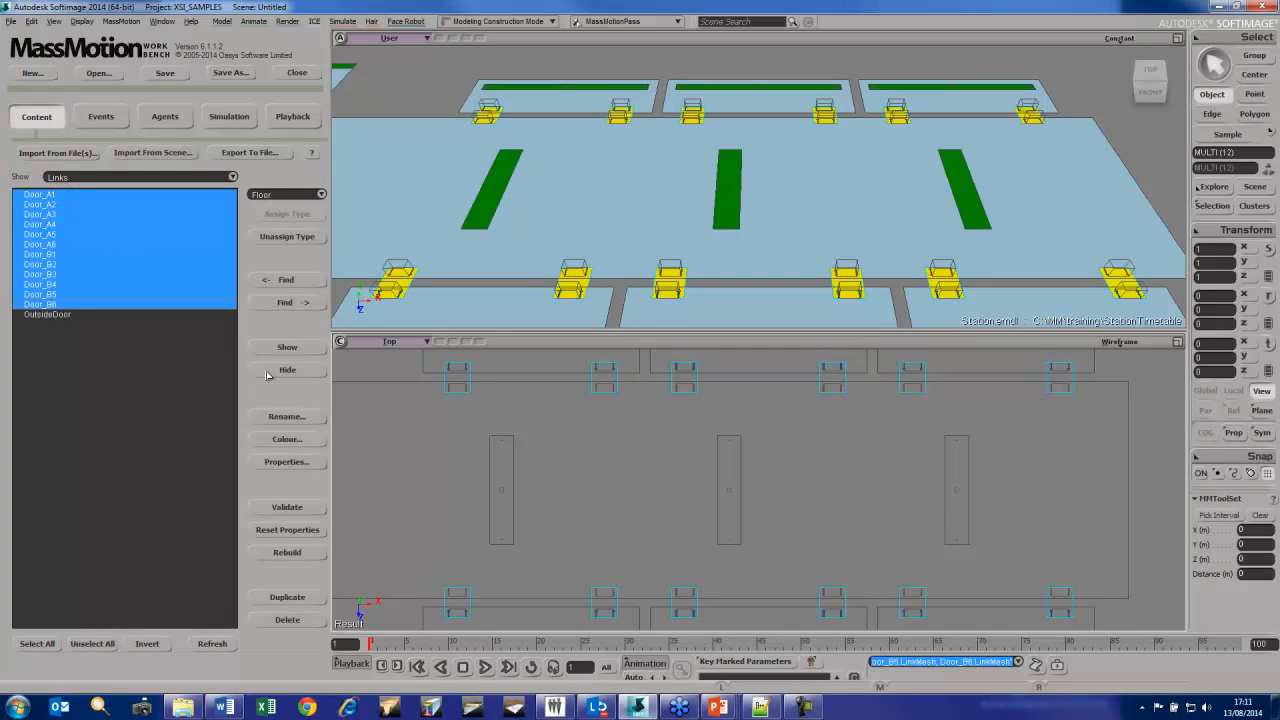
pyautogui.click(287, 462)
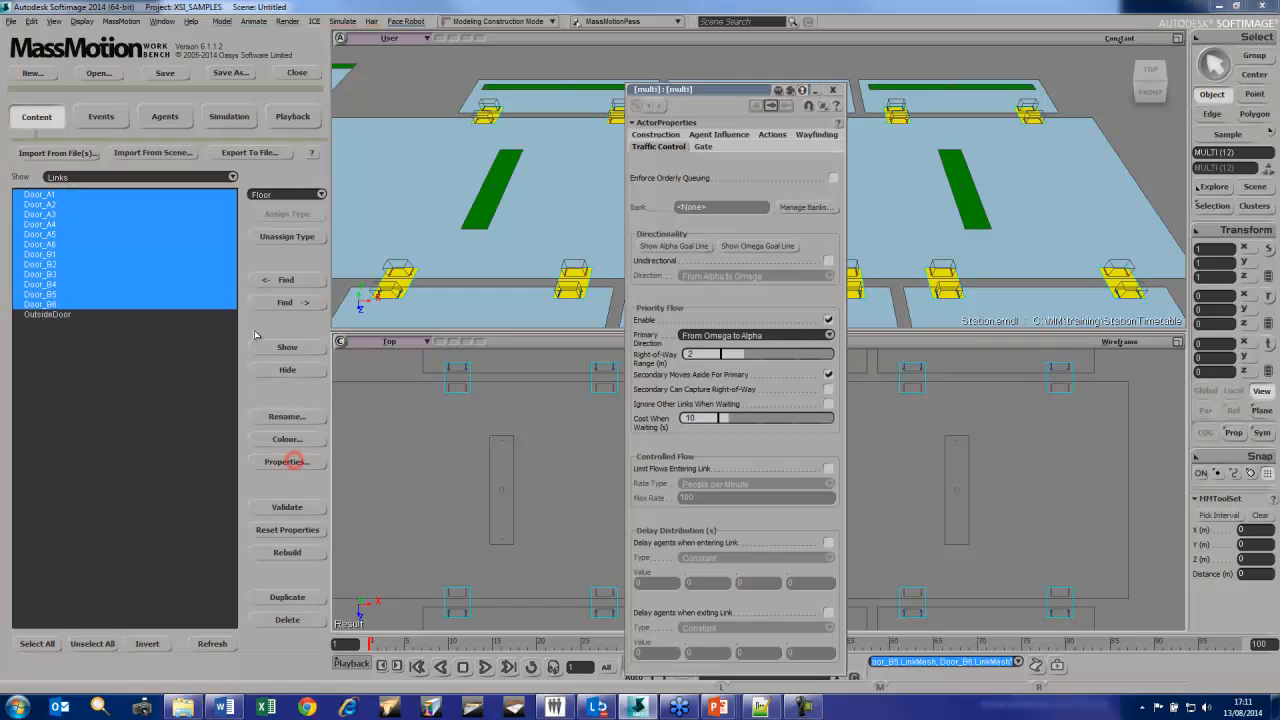
pyautogui.click(816, 135)
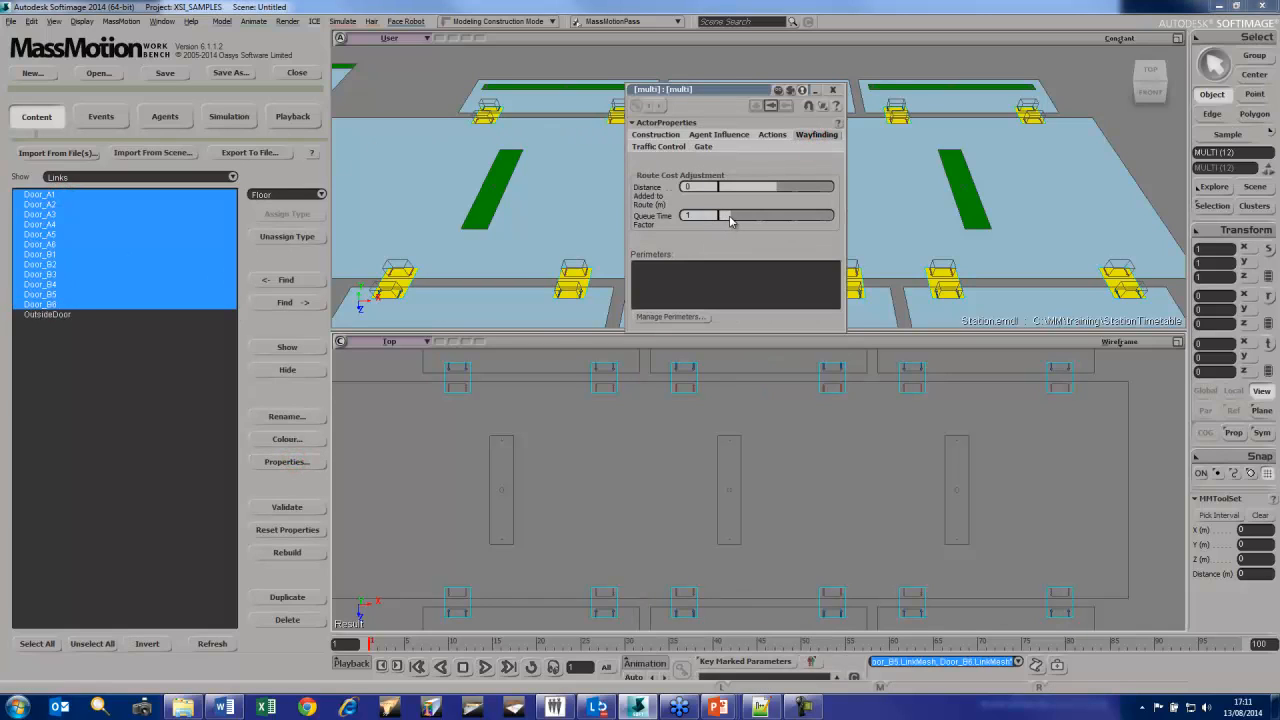
pyautogui.click(704, 215)
pyautogui.write('10')
pyautogui.press('Return')
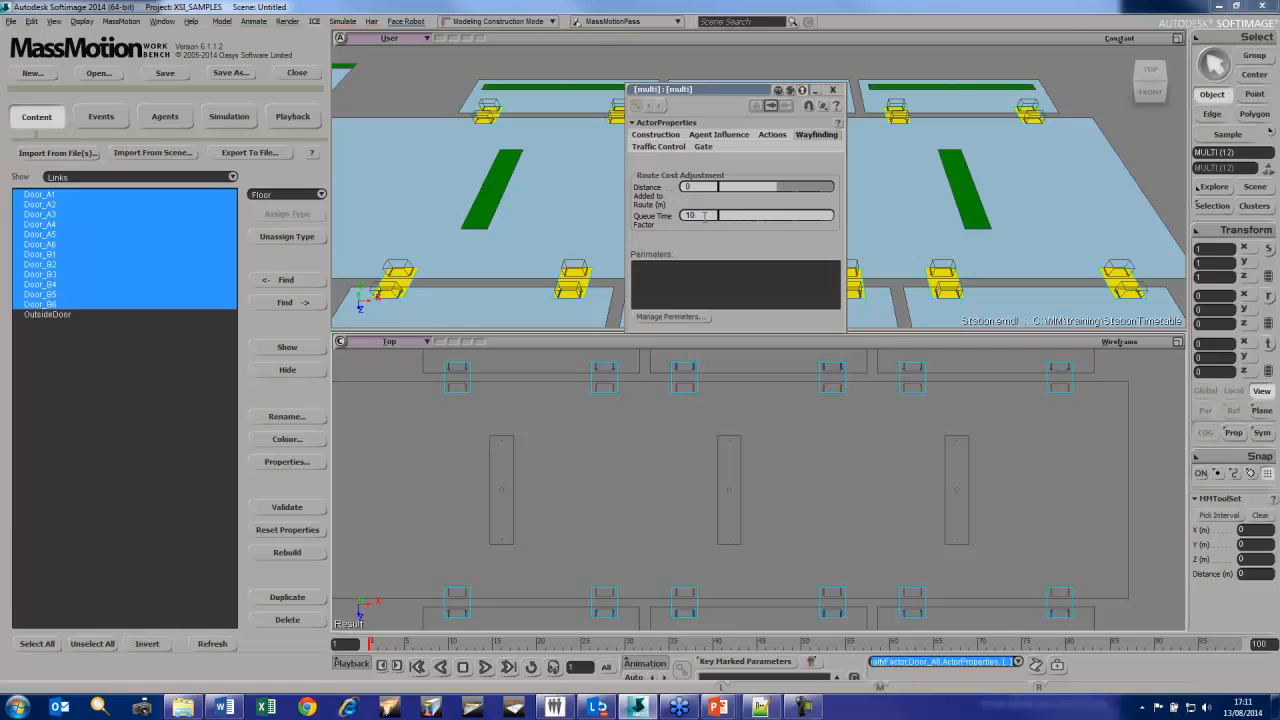
pyautogui.click(837, 91)
# Export all project data, switch to MassMotion and reload the changed project, saving its modifications
pyautogui.click(229, 116)
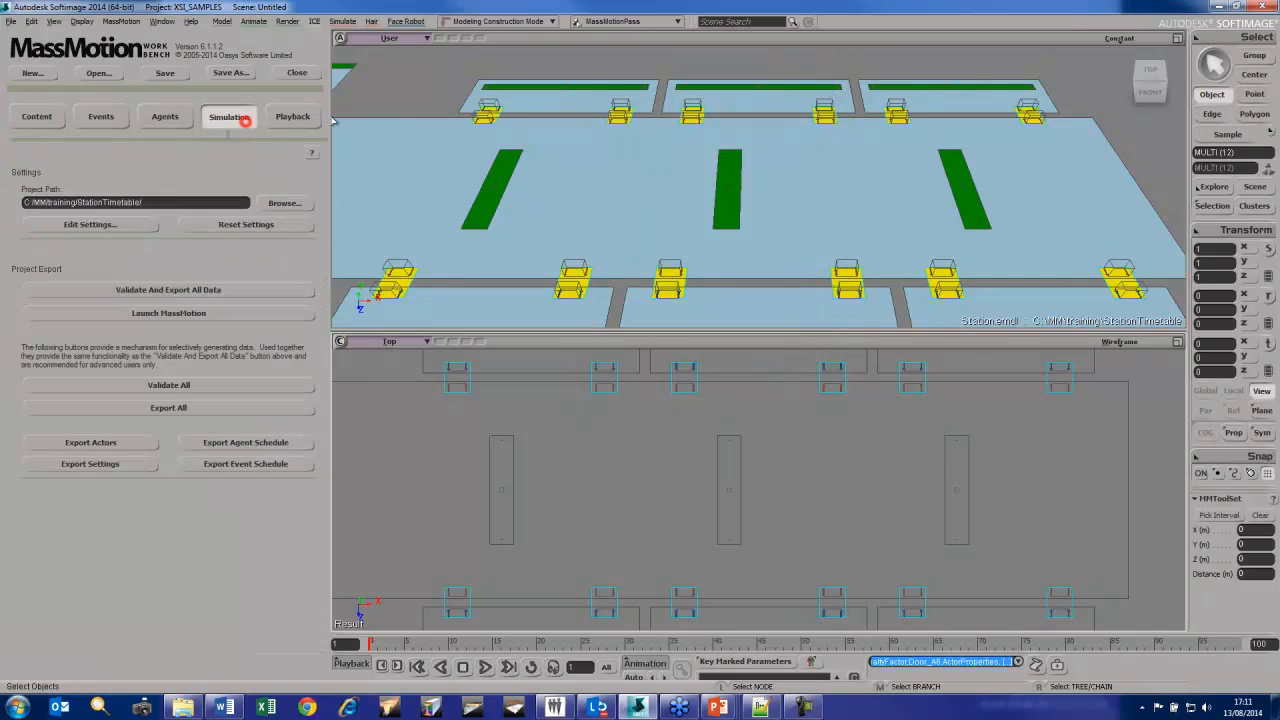
pyautogui.click(170, 407)
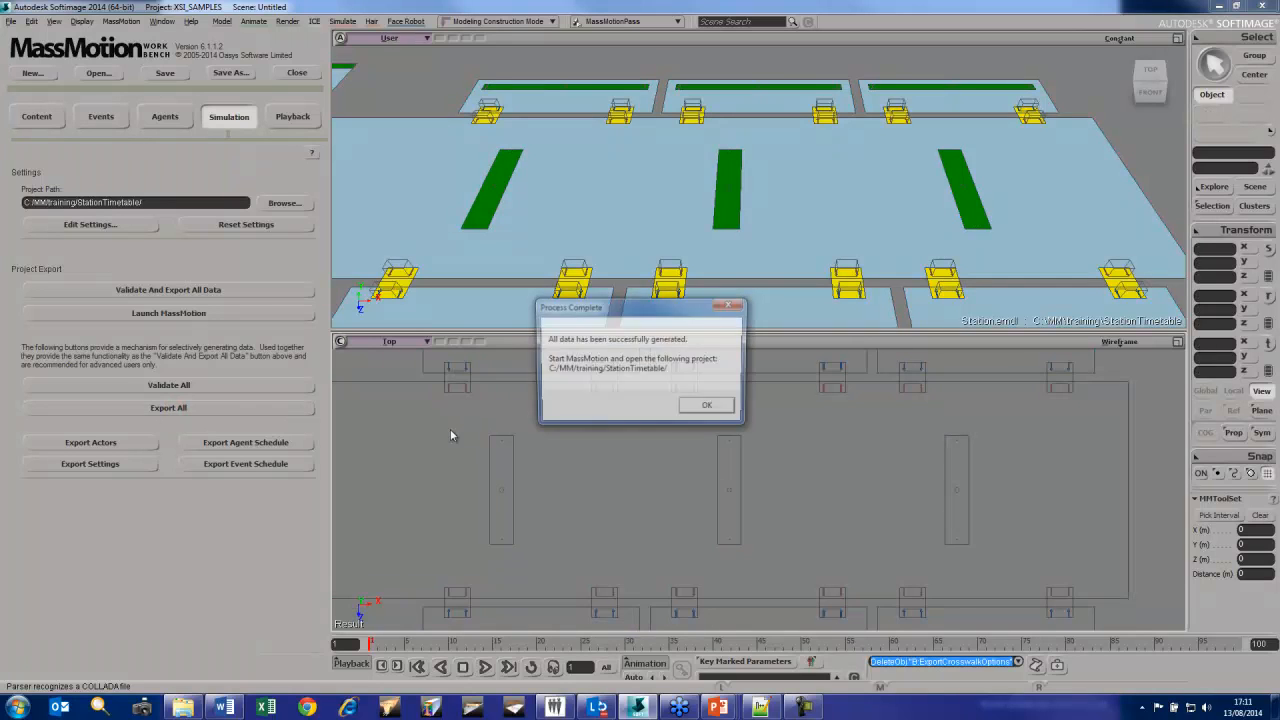
pyautogui.click(709, 407)
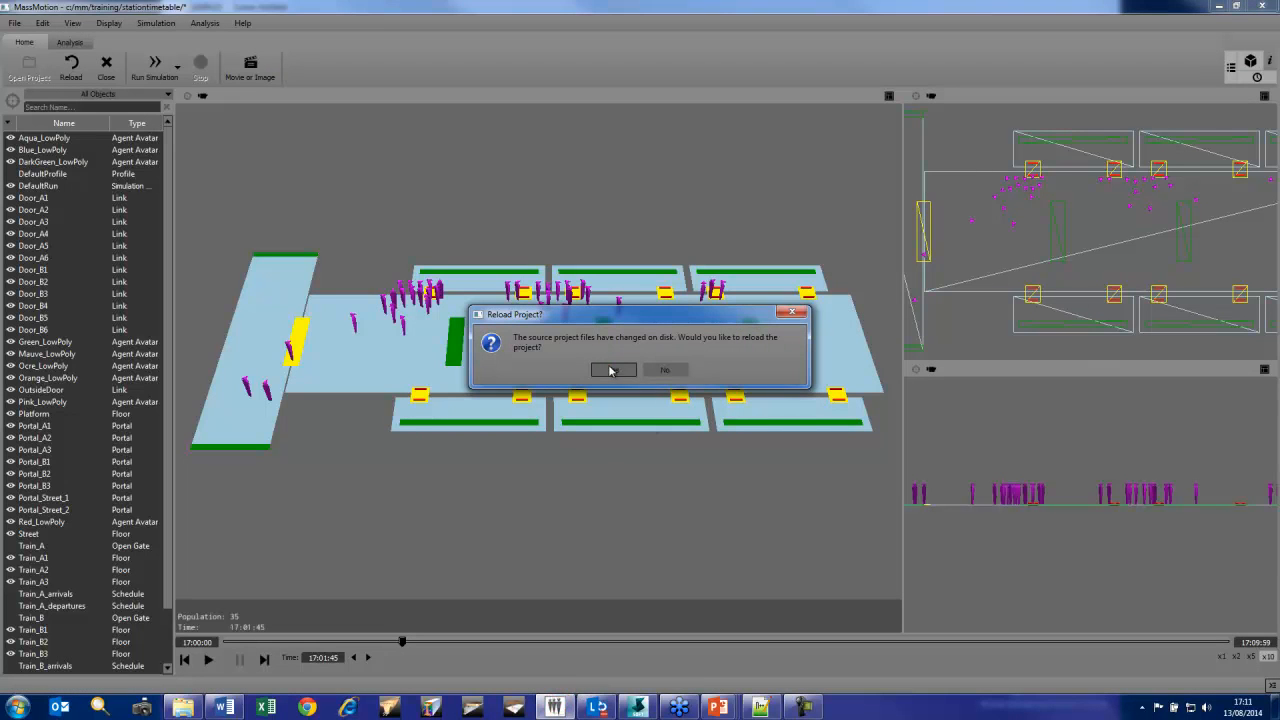
pyautogui.click(612, 370)
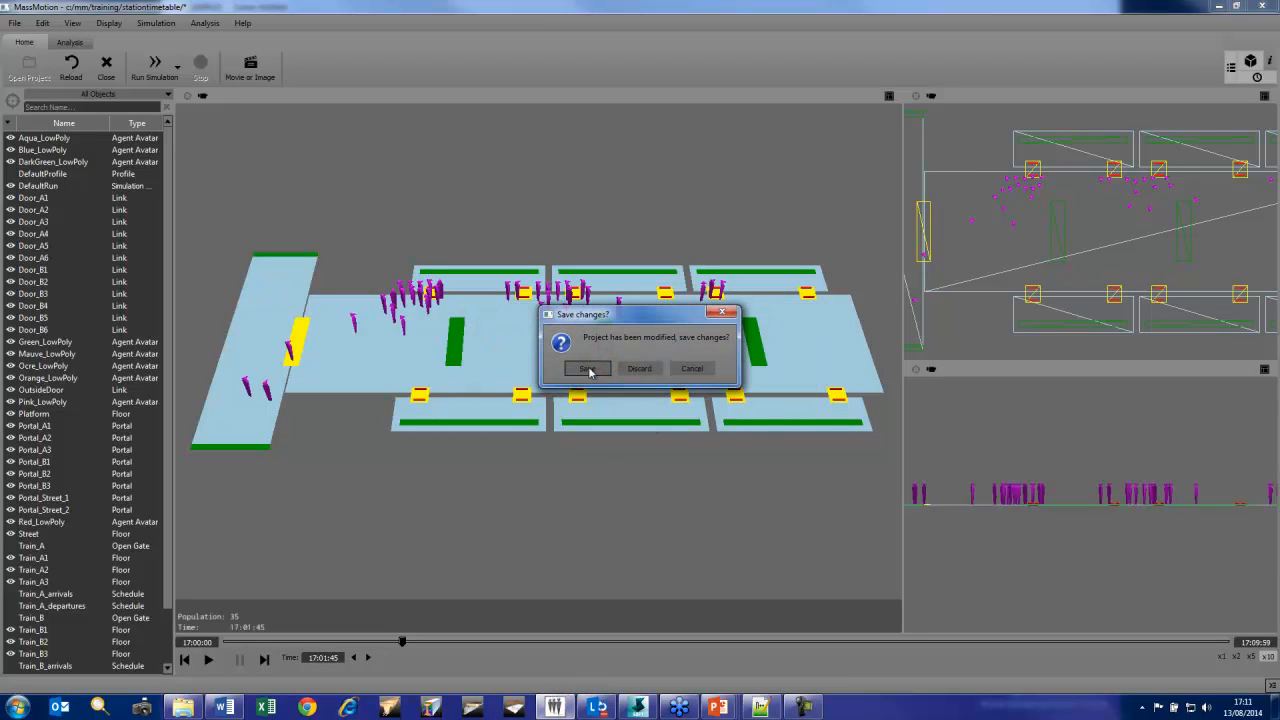
# Rerun the simulation overwriting DefaultRun and close the run window once it completes
pyautogui.click(154, 65)
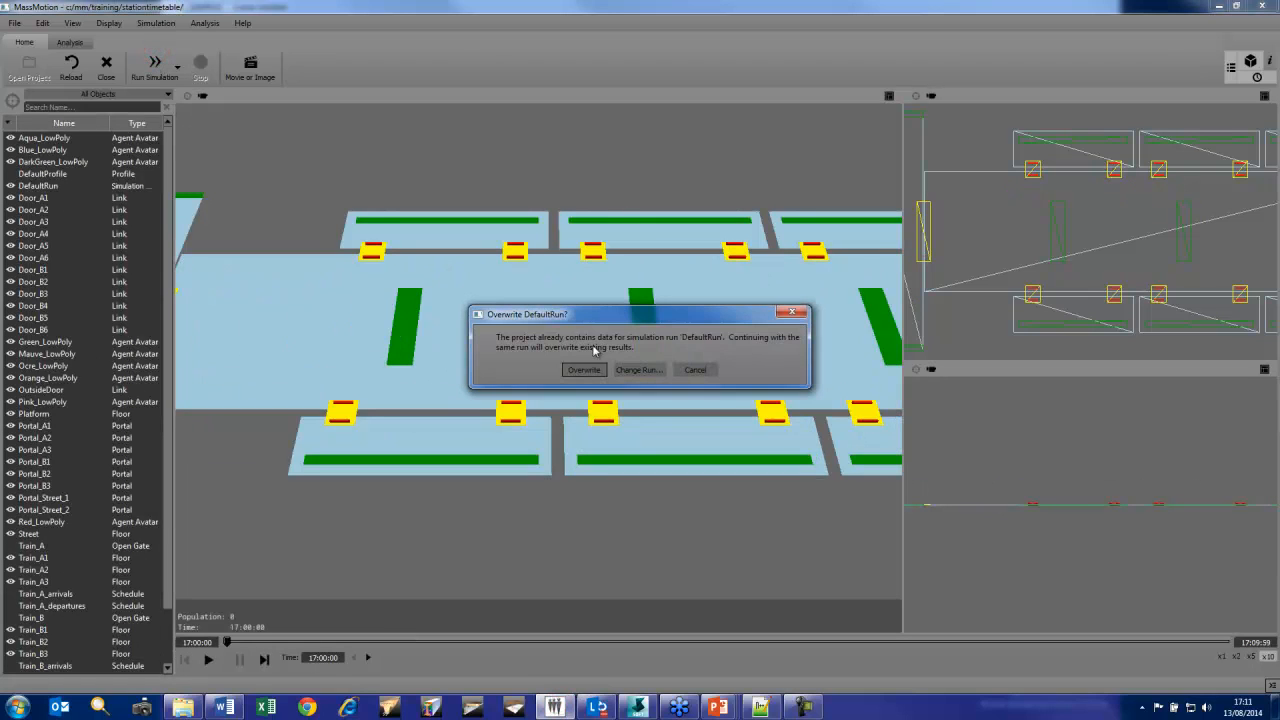
pyautogui.click(580, 368)
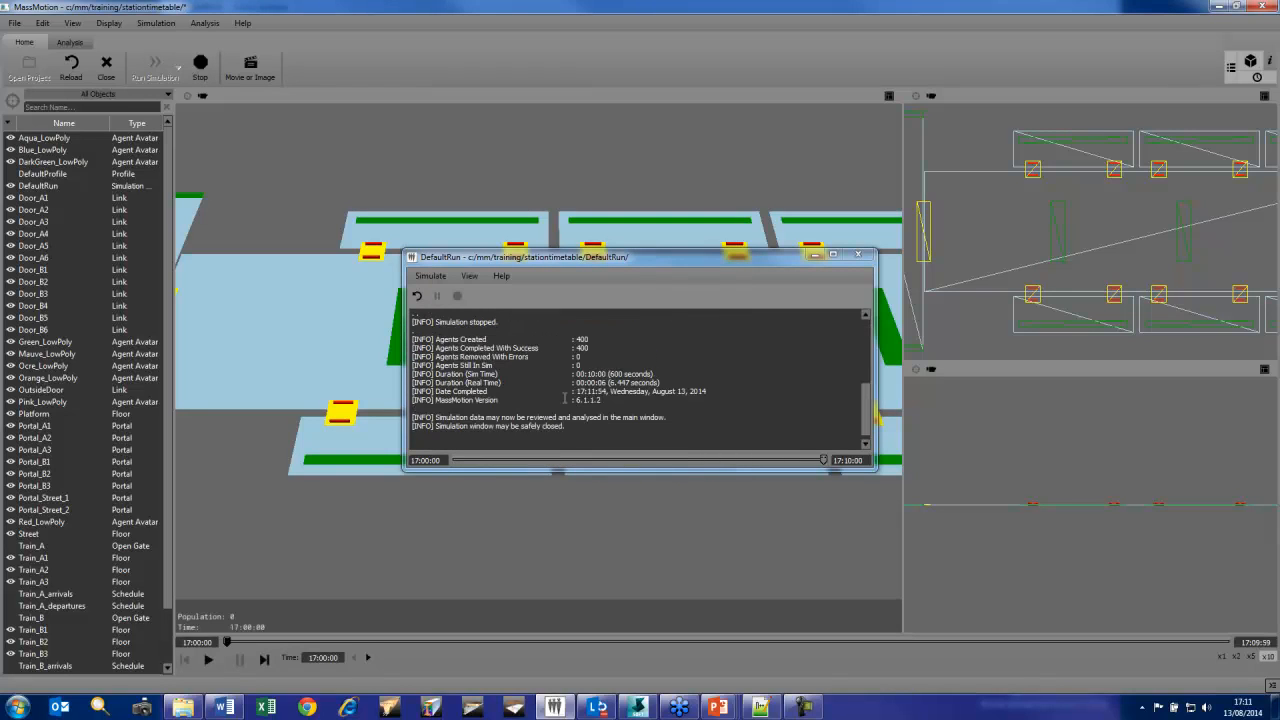
pyautogui.click(857, 254)
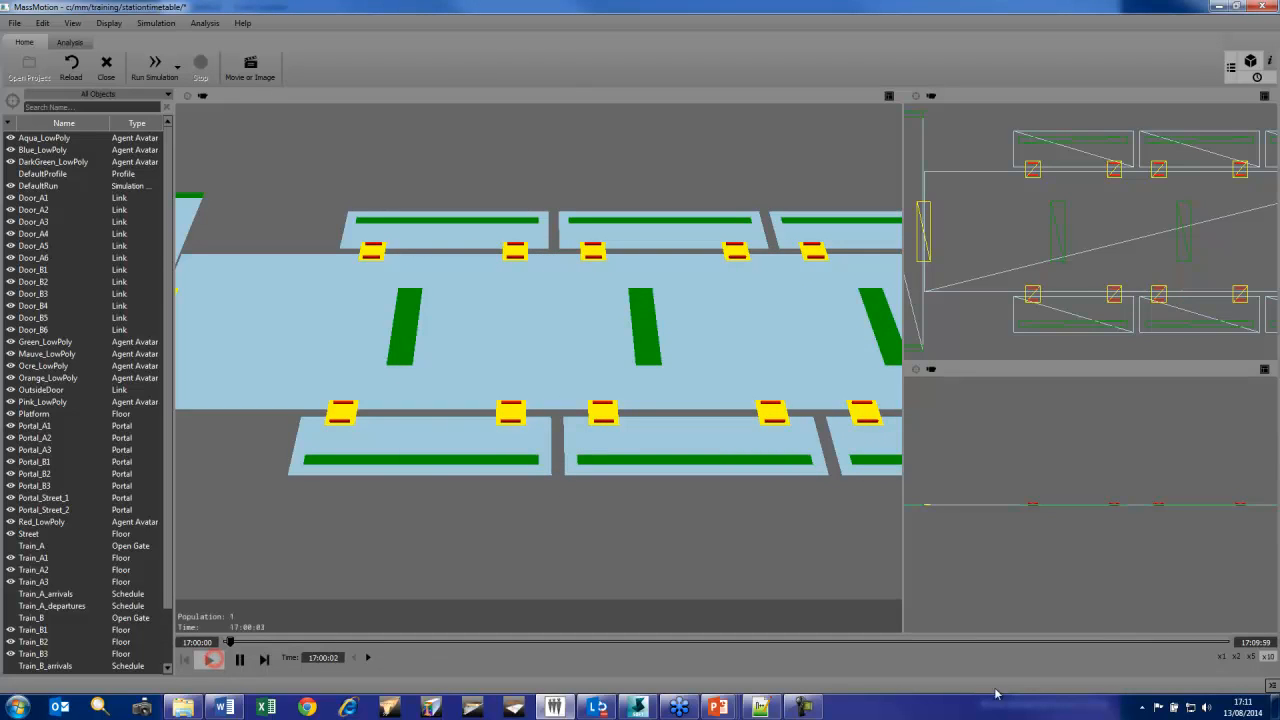
# Start playing back the new result and display the plan view as shaded
pyautogui.scroll(-3, 507, 400)
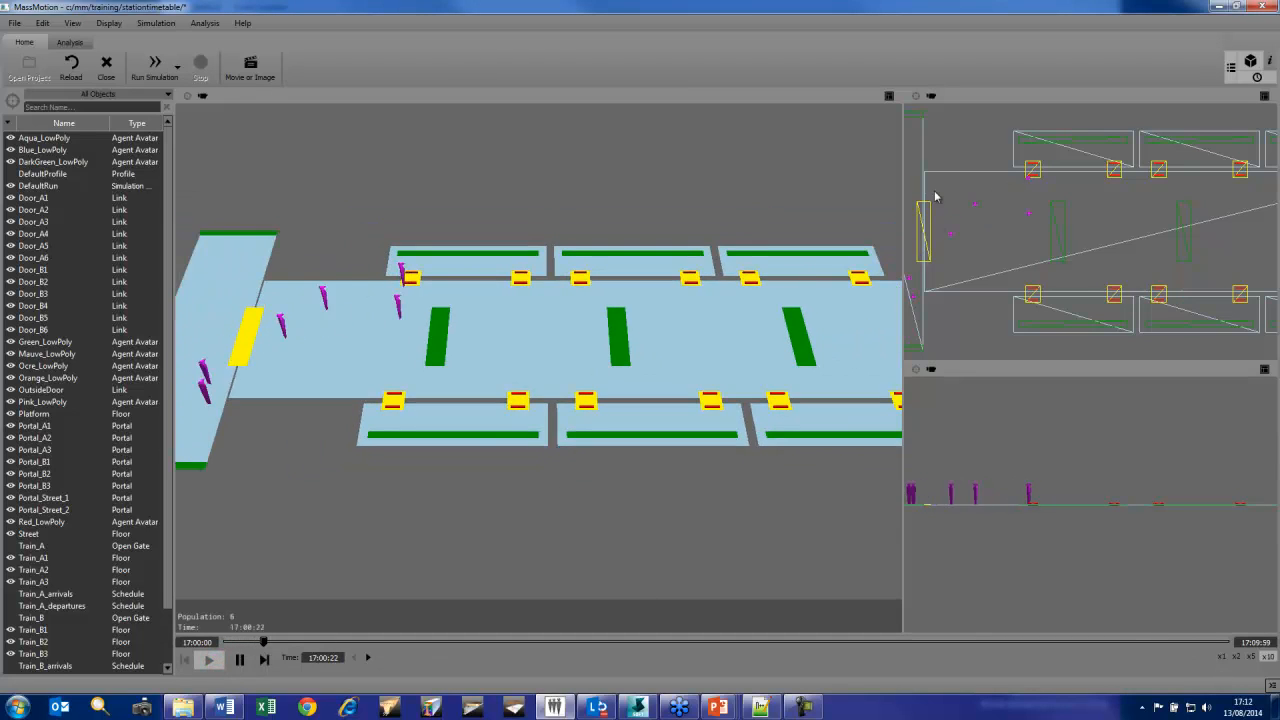
pyautogui.click(931, 96)
pyautogui.click(949, 207)
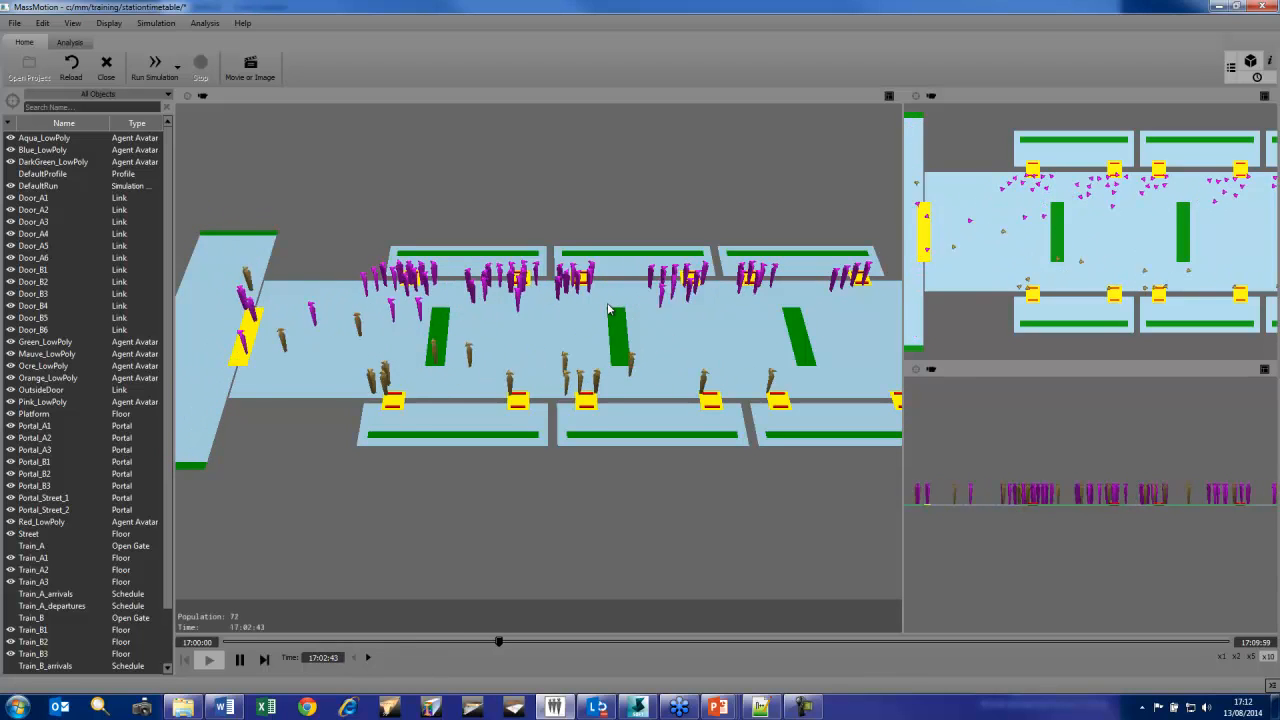
# Review the playback from about 17:05:00 at x5 speed, examining passenger movement at the Train A and Train B doors
pyautogui.scroll(-3, 605, 305)
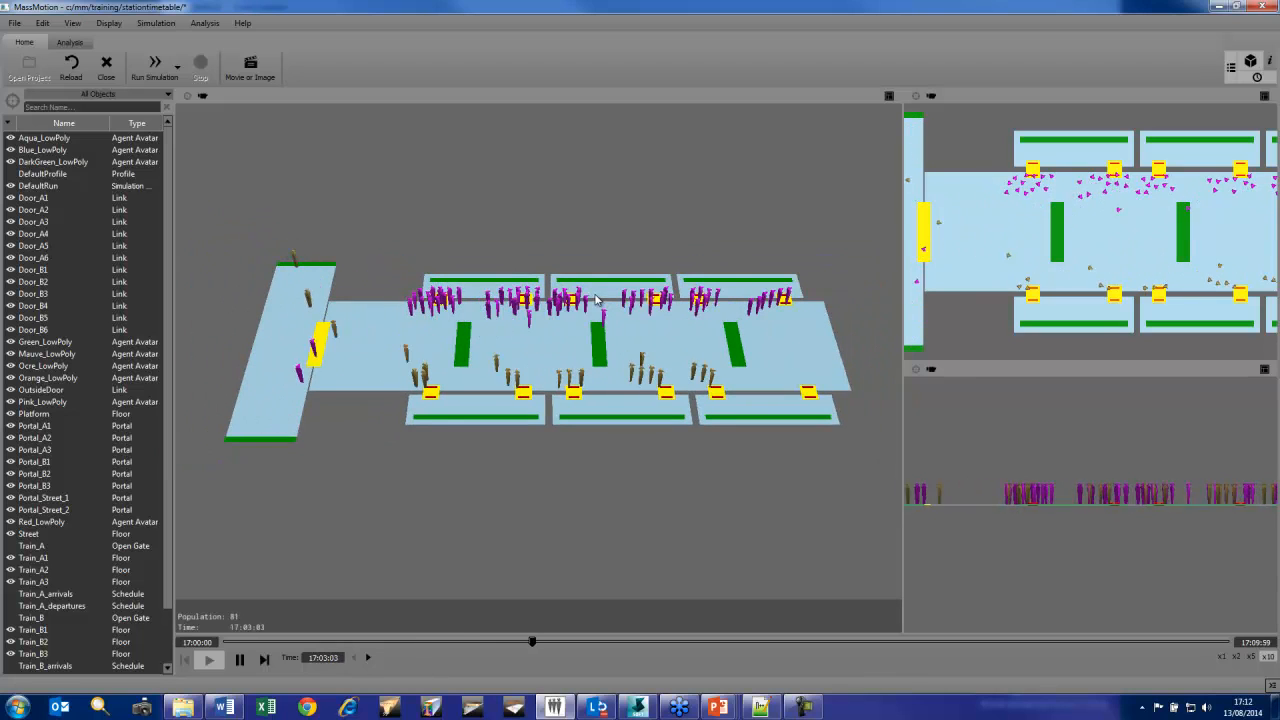
pyautogui.scroll(1, 595, 300)
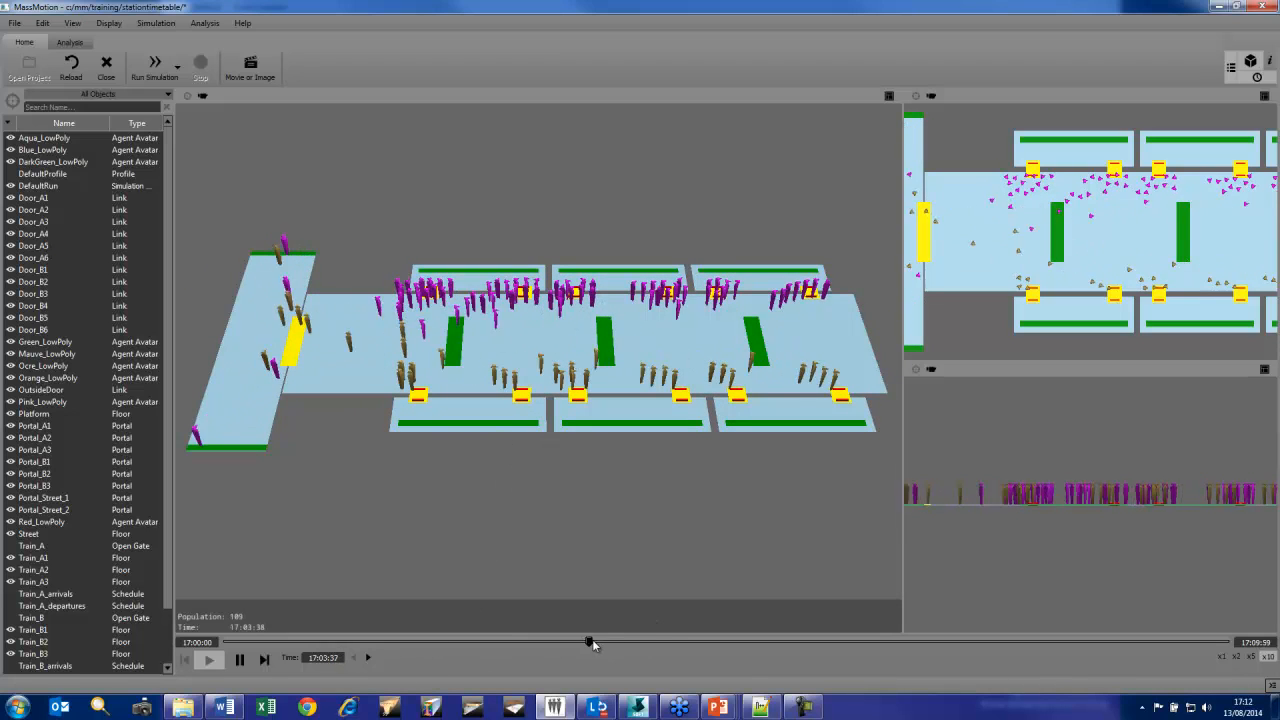
pyautogui.moveTo(590, 641); pyautogui.dragTo(730, 643)
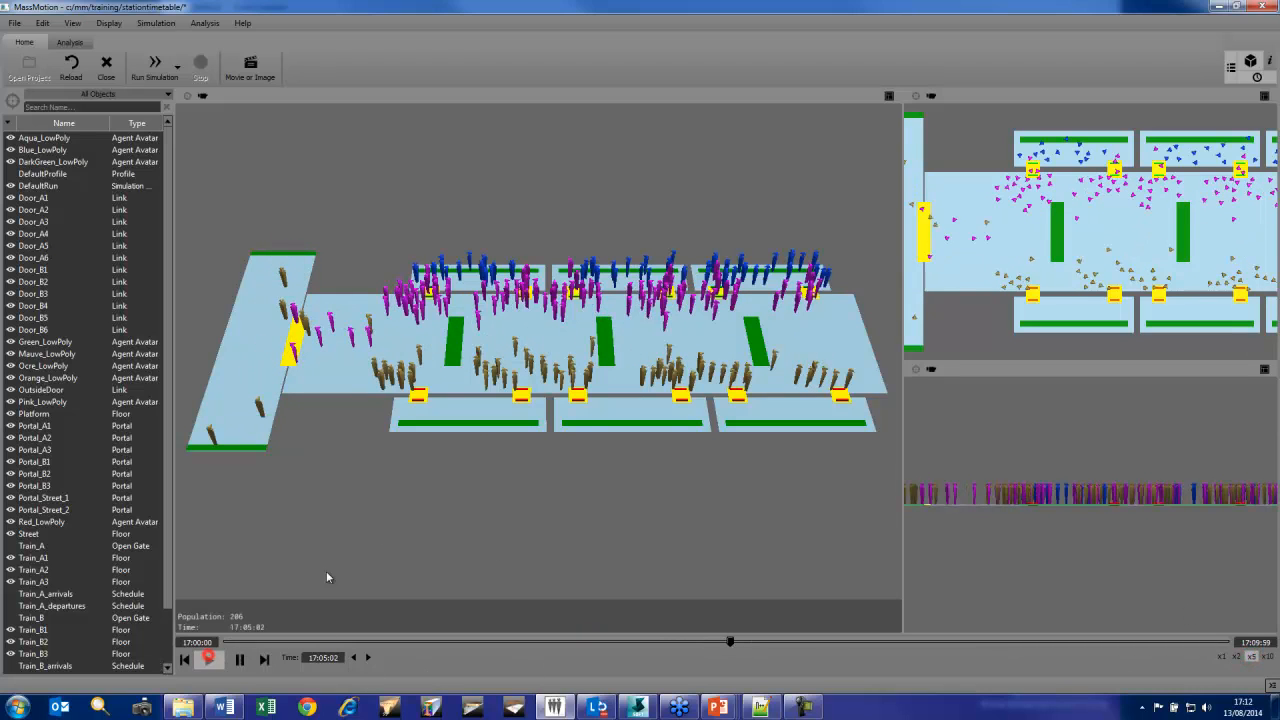
pyautogui.scroll(1, 1073, 145)
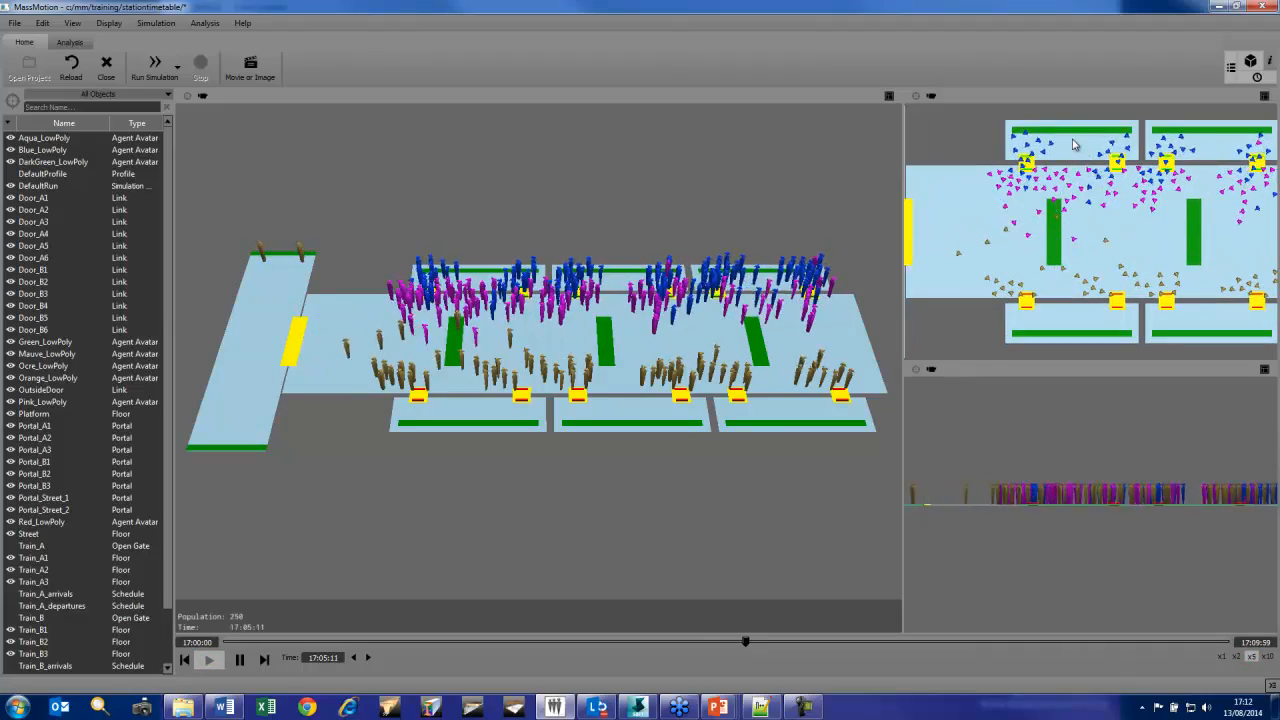
pyautogui.click(1073, 145)
pyautogui.press('f')
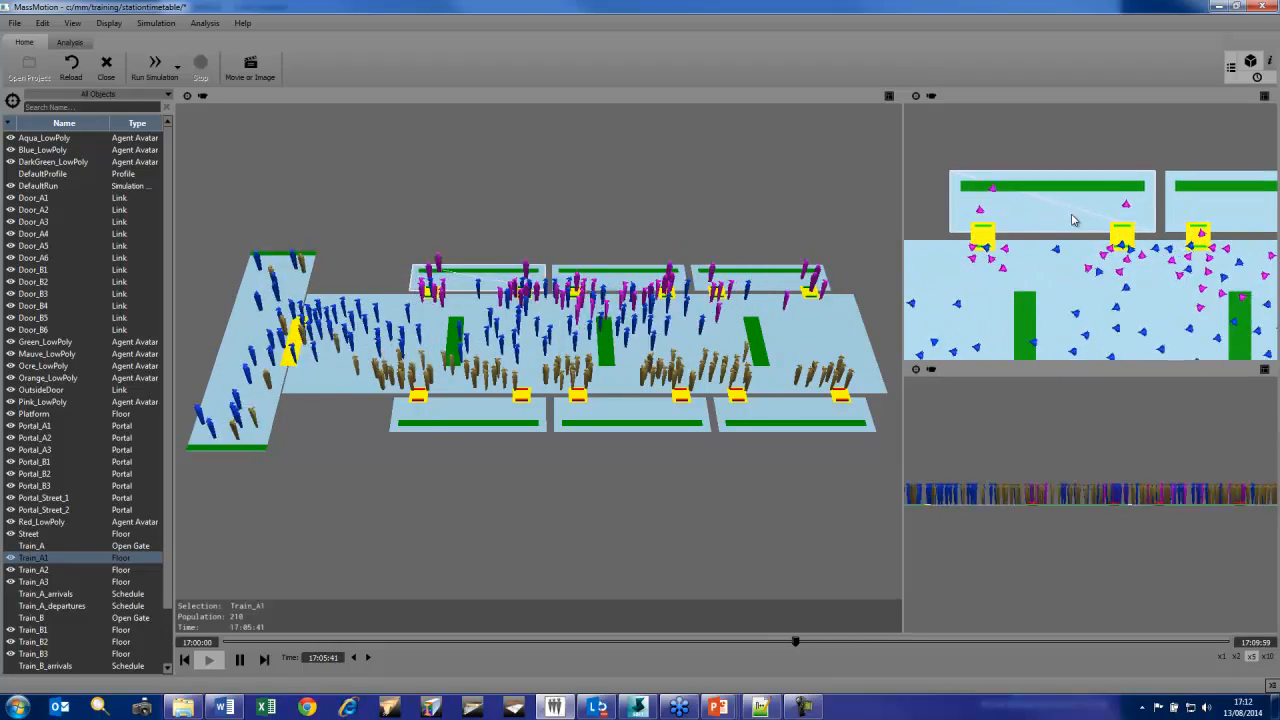
pyautogui.moveTo(977, 301); pyautogui.dragTo(990, 227, button='middle')
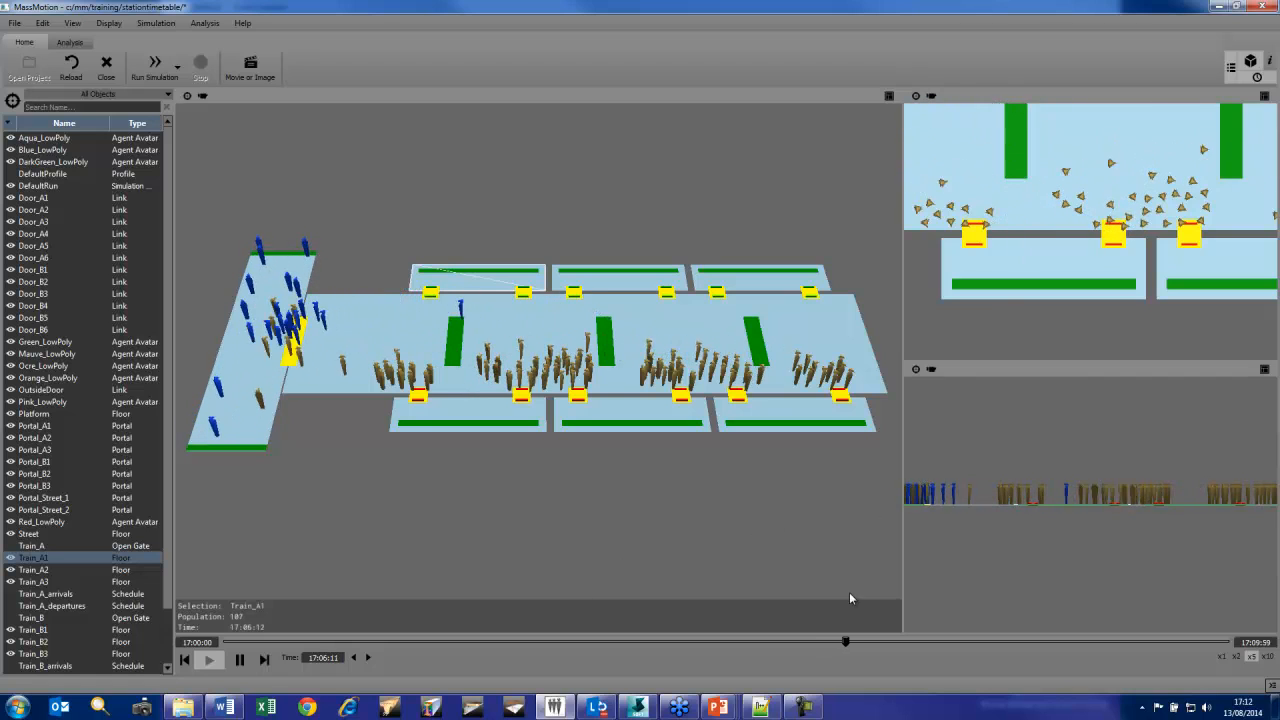
pyautogui.click(1254, 657)
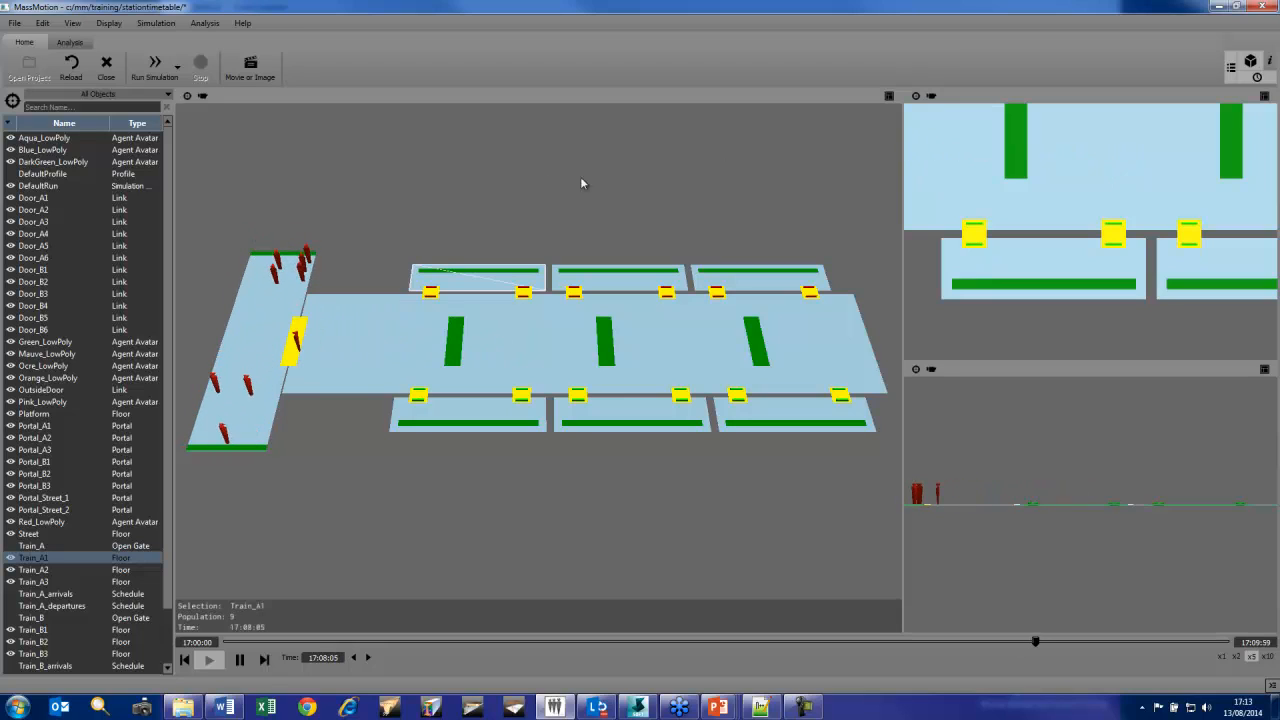
pyautogui.click(491, 183)
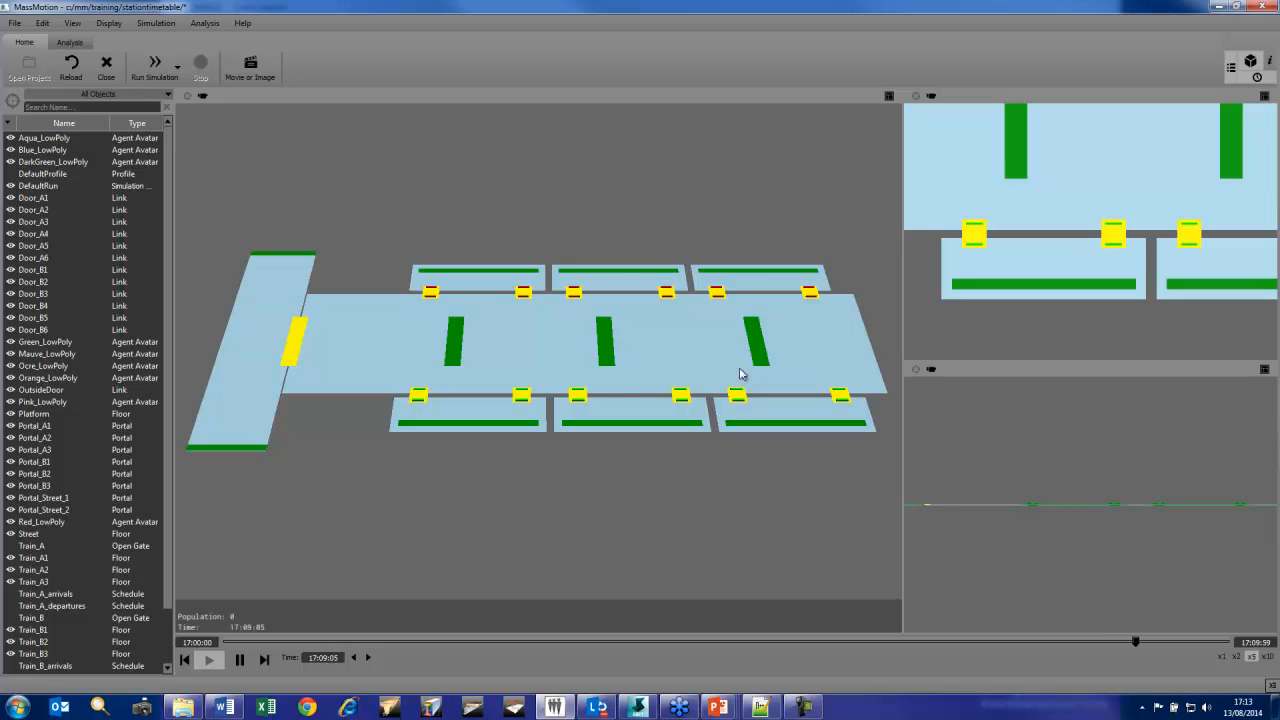
# Switch to Softimage and select the Train_A and Train_B arrivals and departures agent schedules
pyautogui.click(637, 707)
pyautogui.click(176, 115)
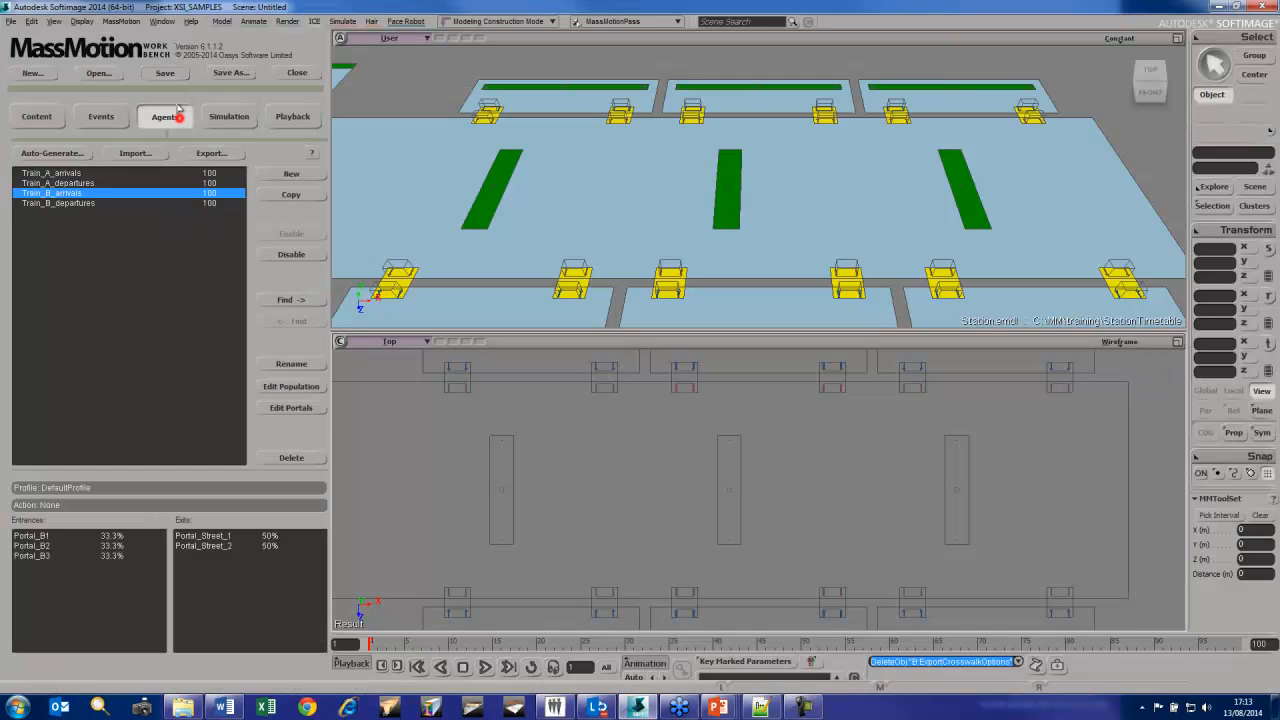
pyautogui.moveTo(88, 174); pyautogui.dragTo(93, 228)
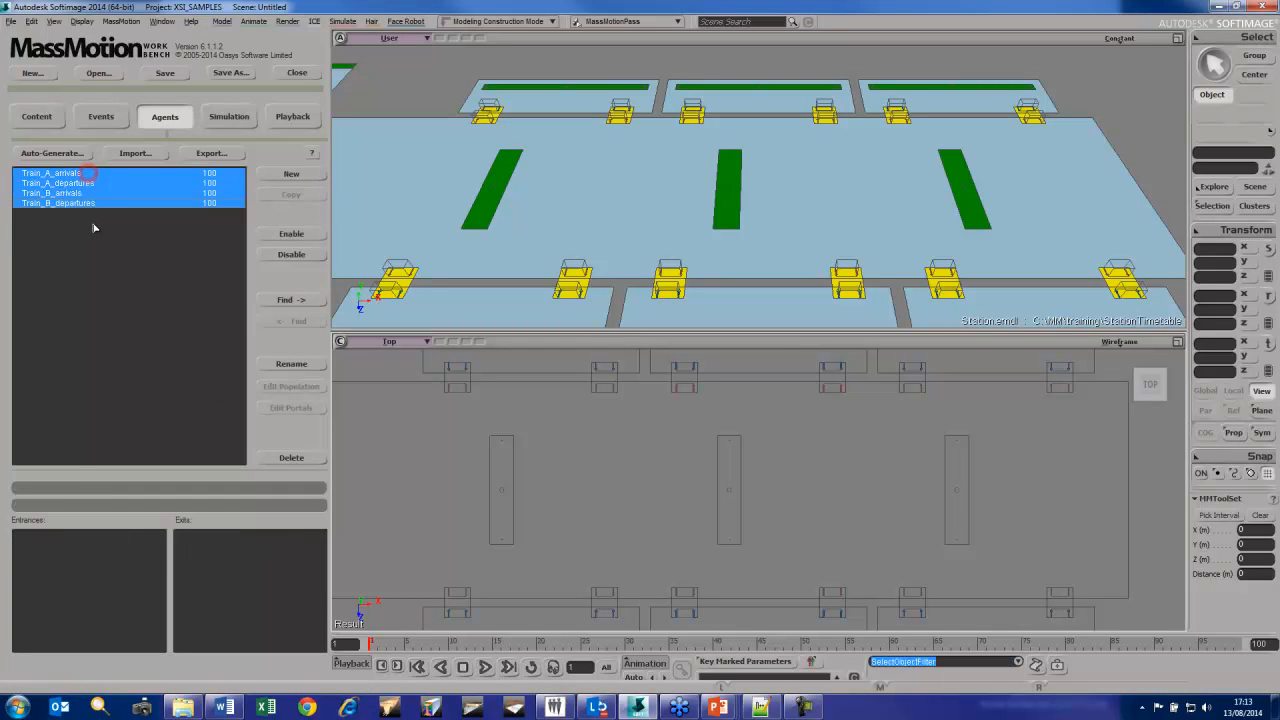
pyautogui.click(52, 153)
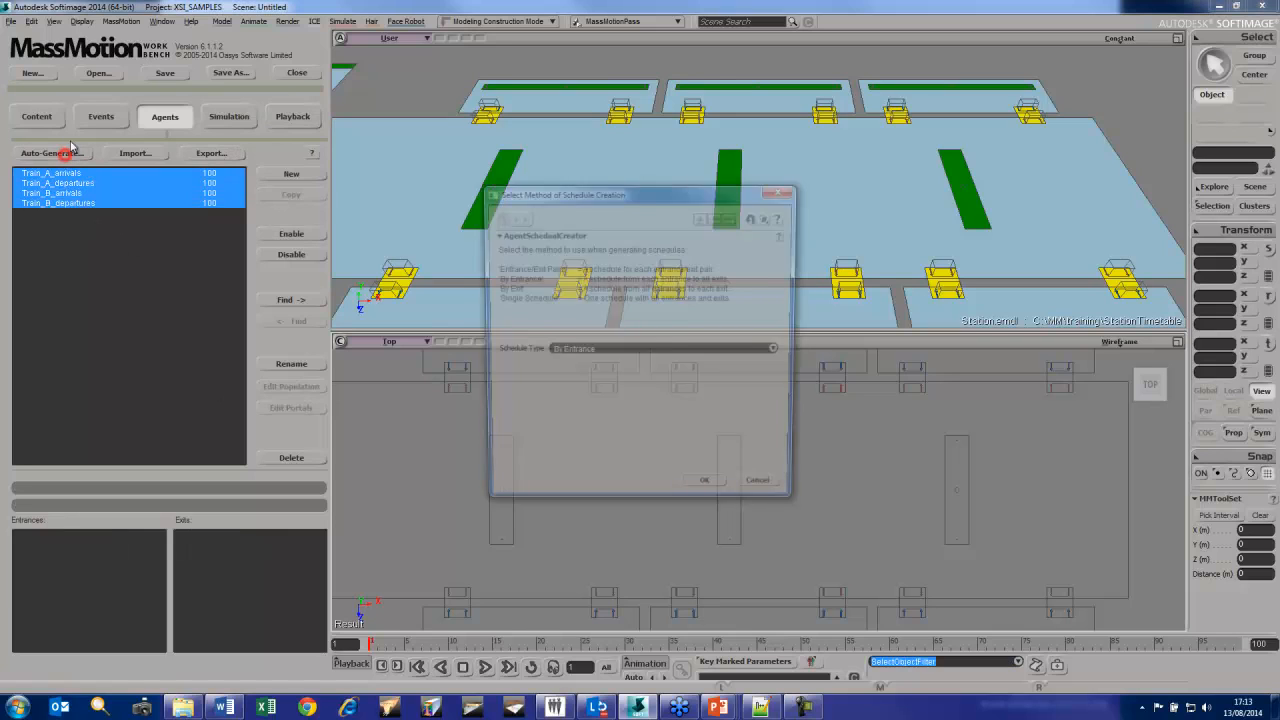
pyautogui.click(643, 350)
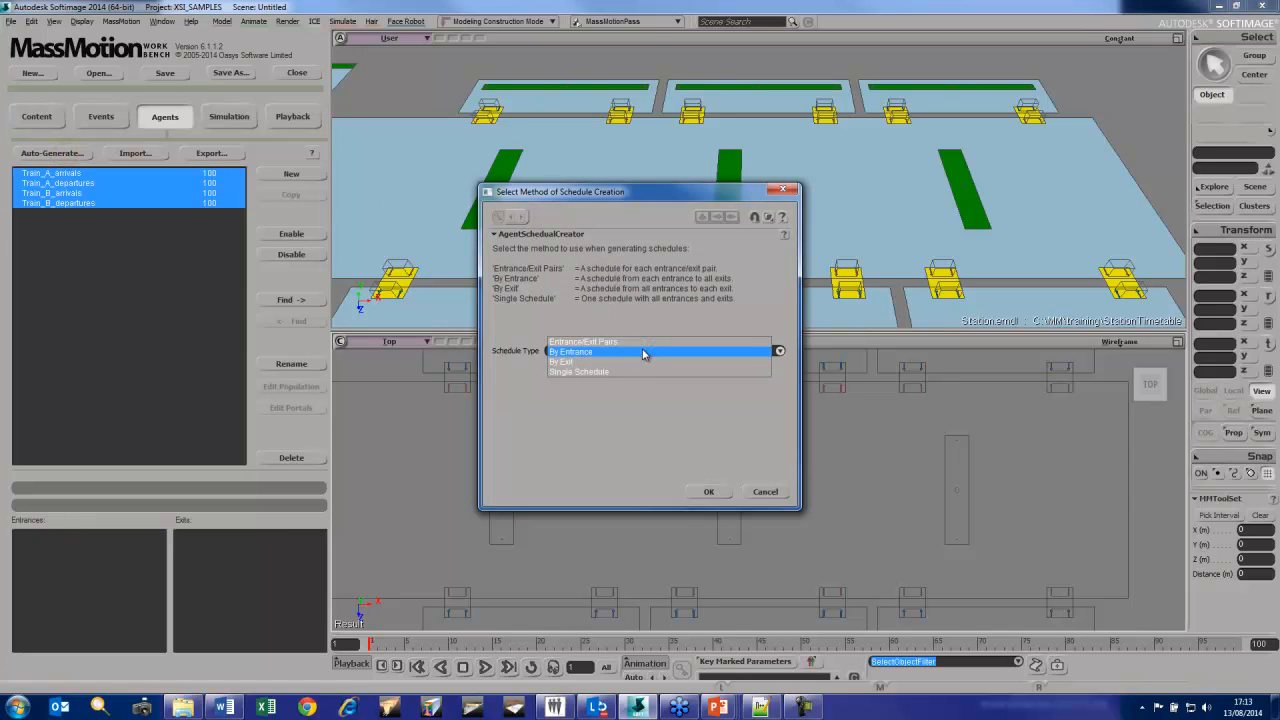
pyautogui.click(651, 352)
pyautogui.click(770, 490)
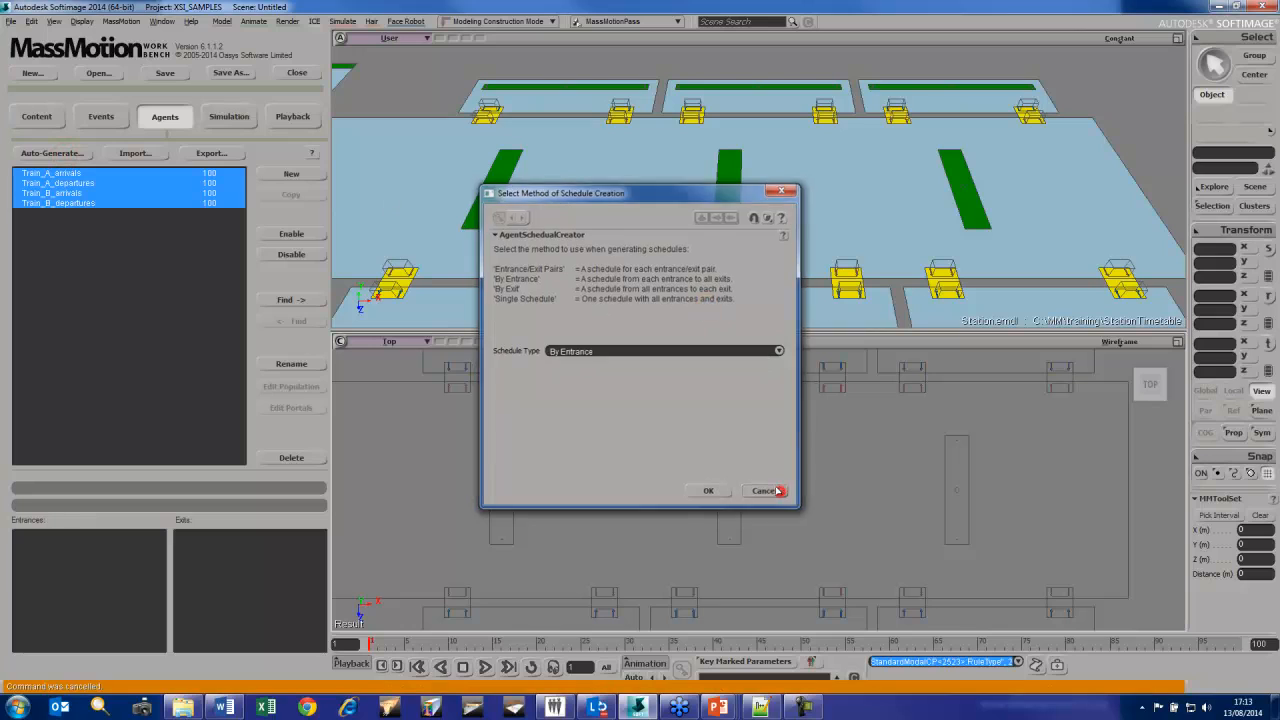
# Start a bundled CSV export of all enabled agent schedules, with Population in the StationTimetable folder as the Population Curve file
pyautogui.click(209, 155)
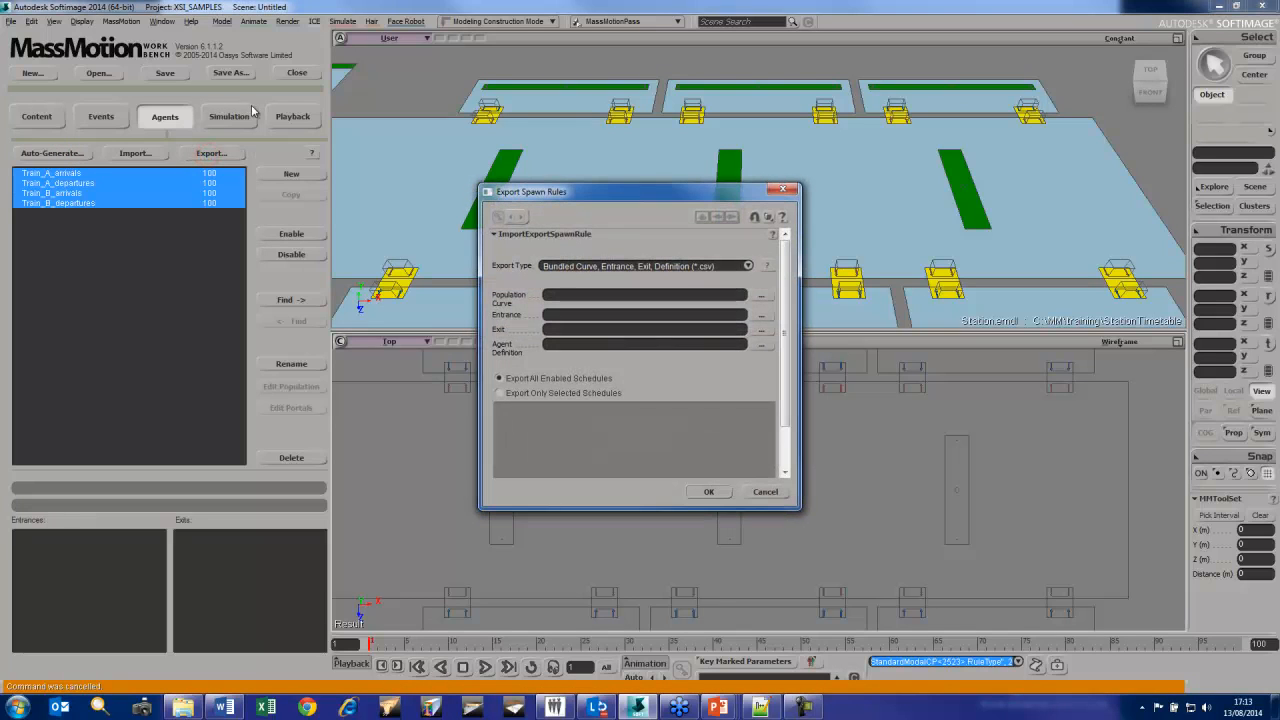
pyautogui.moveTo(679, 190); pyautogui.dragTo(494, 101)
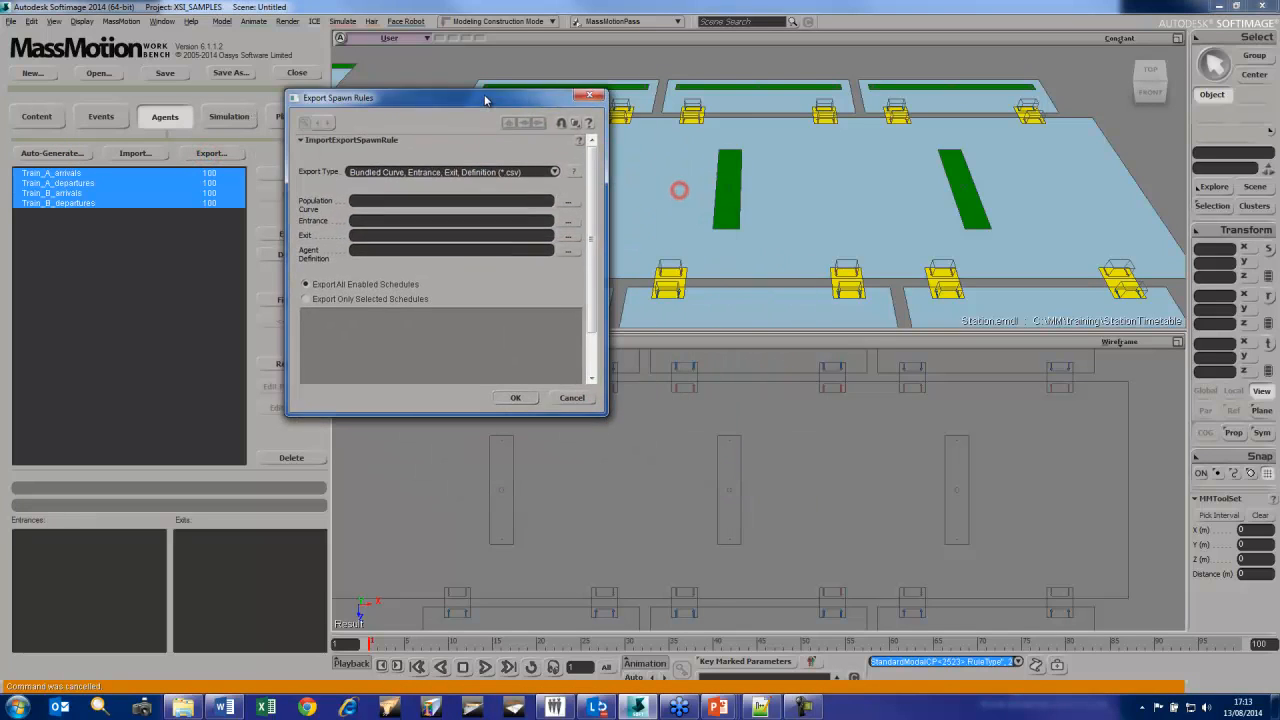
pyautogui.click(183, 707)
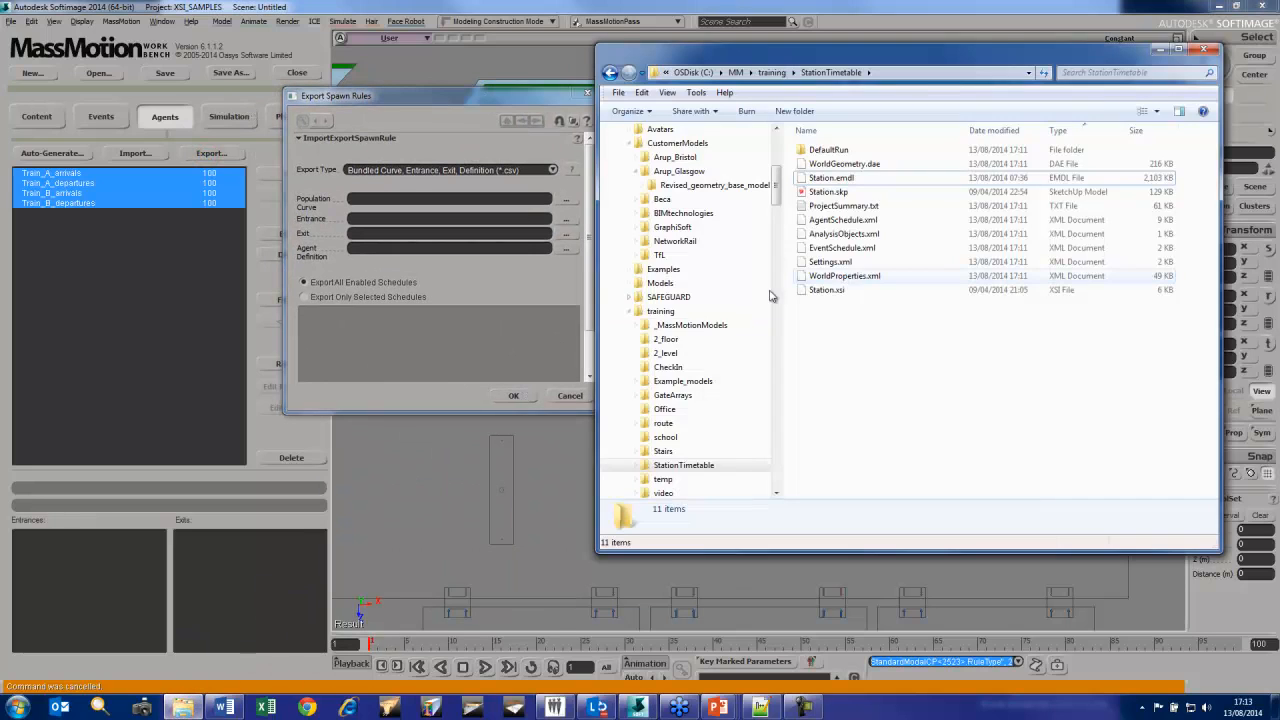
pyautogui.click(462, 112)
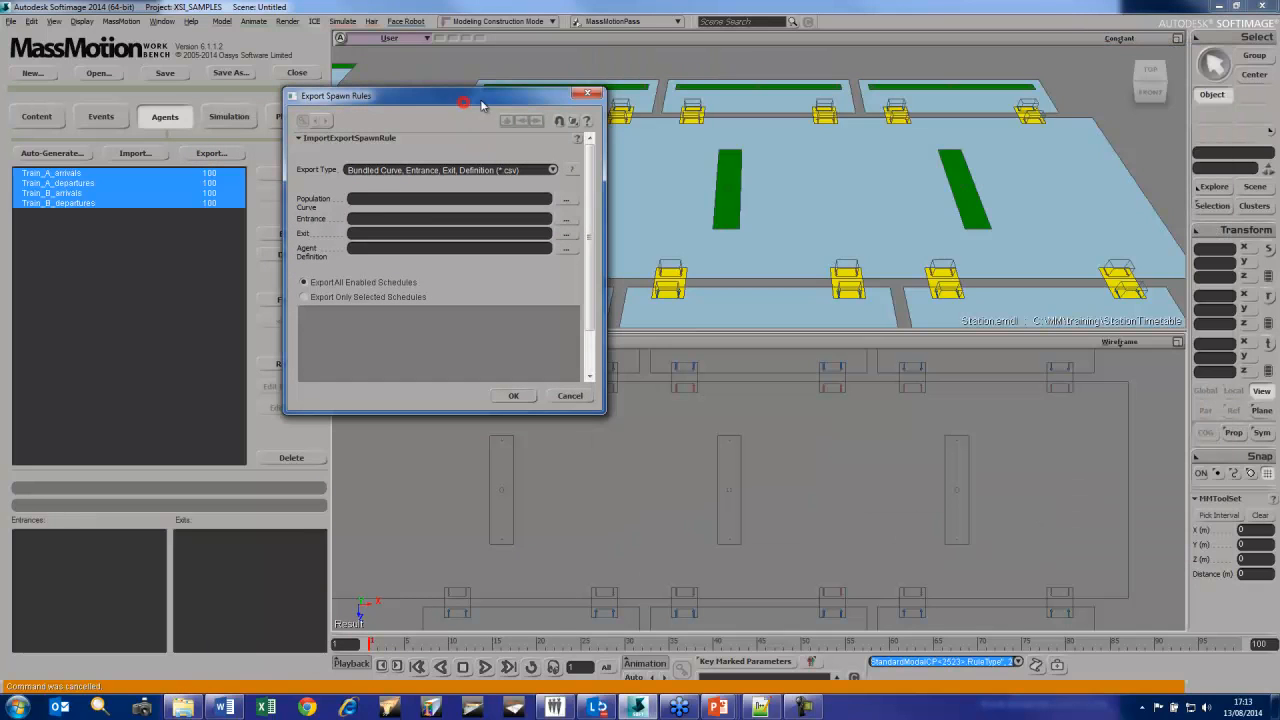
pyautogui.click(565, 198)
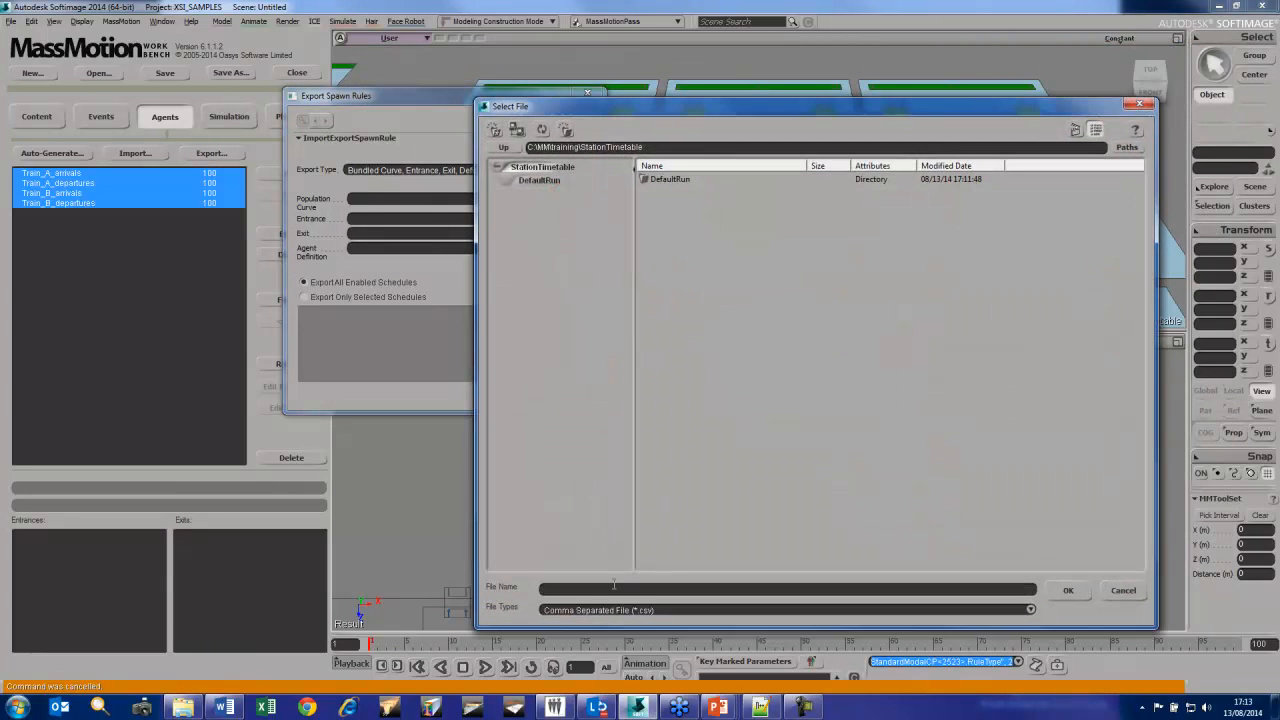
pyautogui.write('Pop')
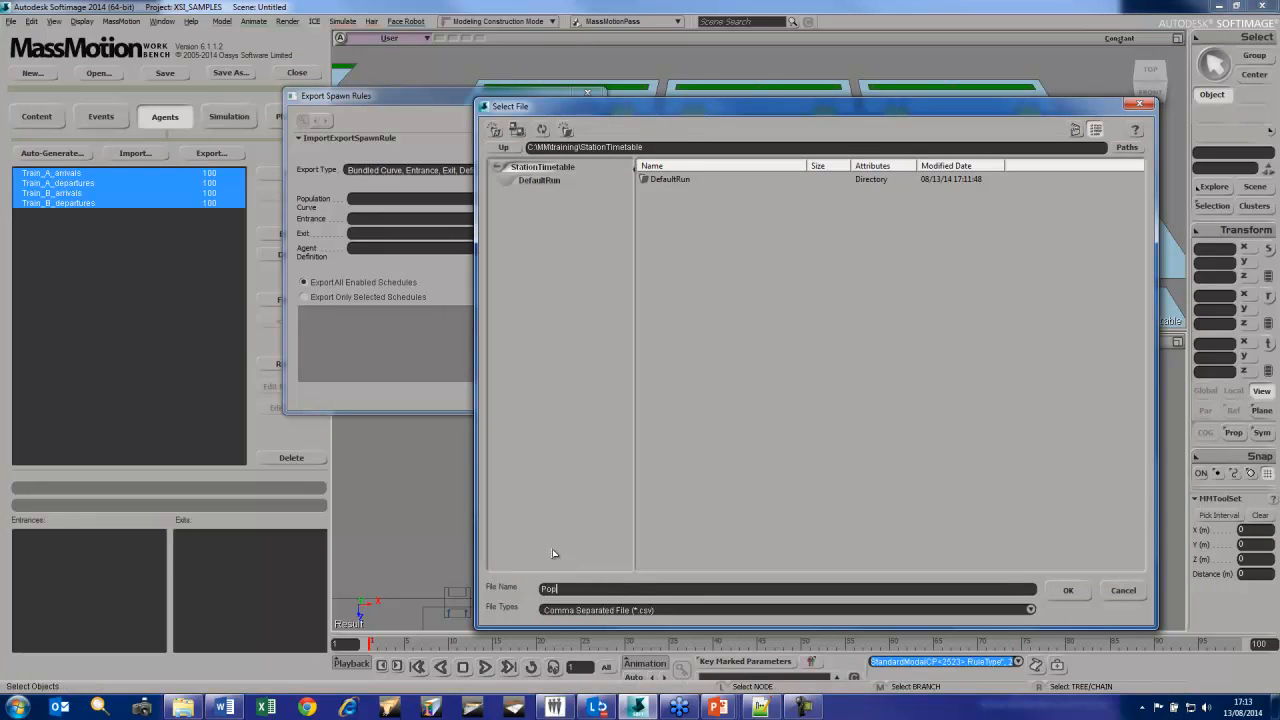
pyautogui.write('ulation')
pyautogui.press('Return')
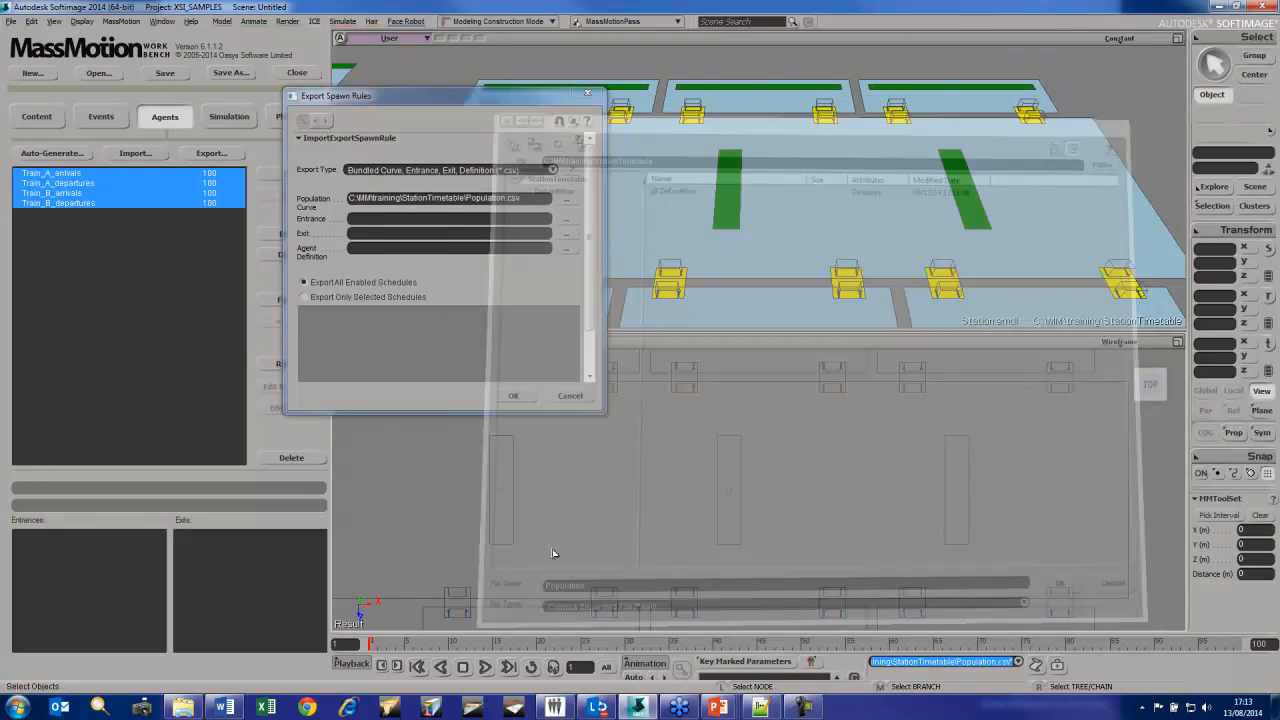
# Set the Entrance export file to Entrances and the Exit export file to Exits in the StationTimetable folder
pyautogui.click(565, 218)
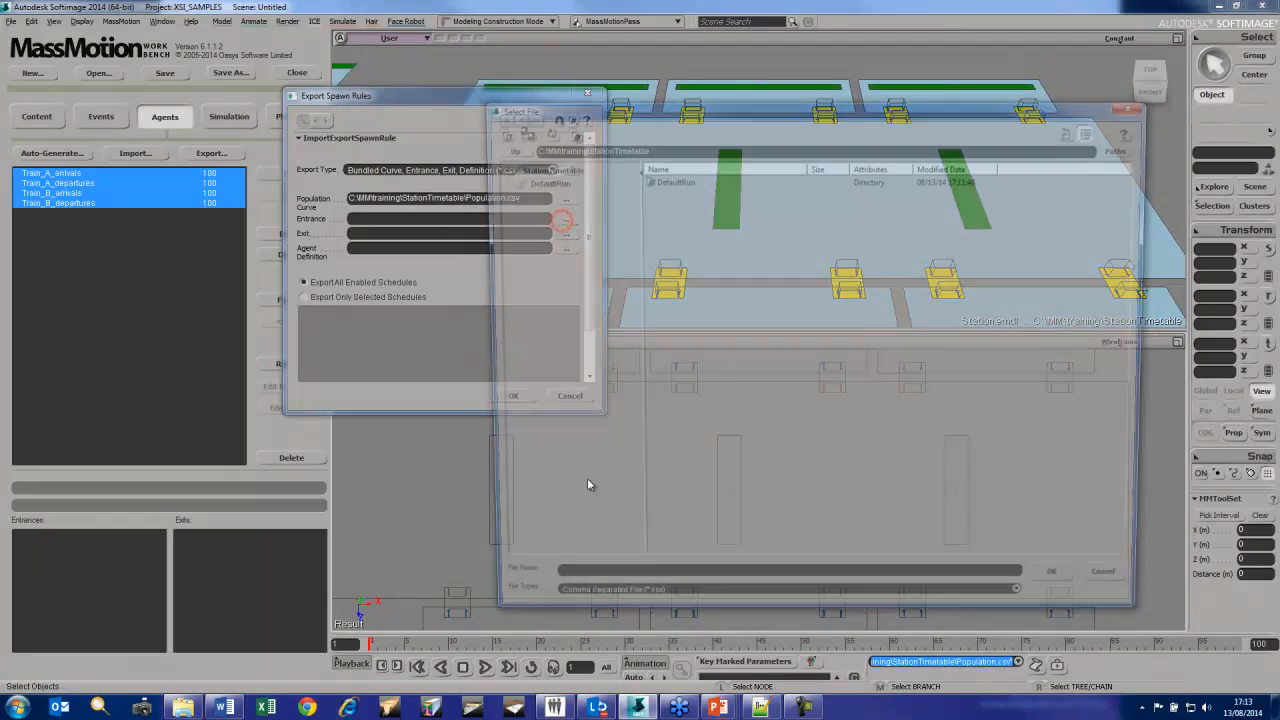
pyautogui.write('Entra')
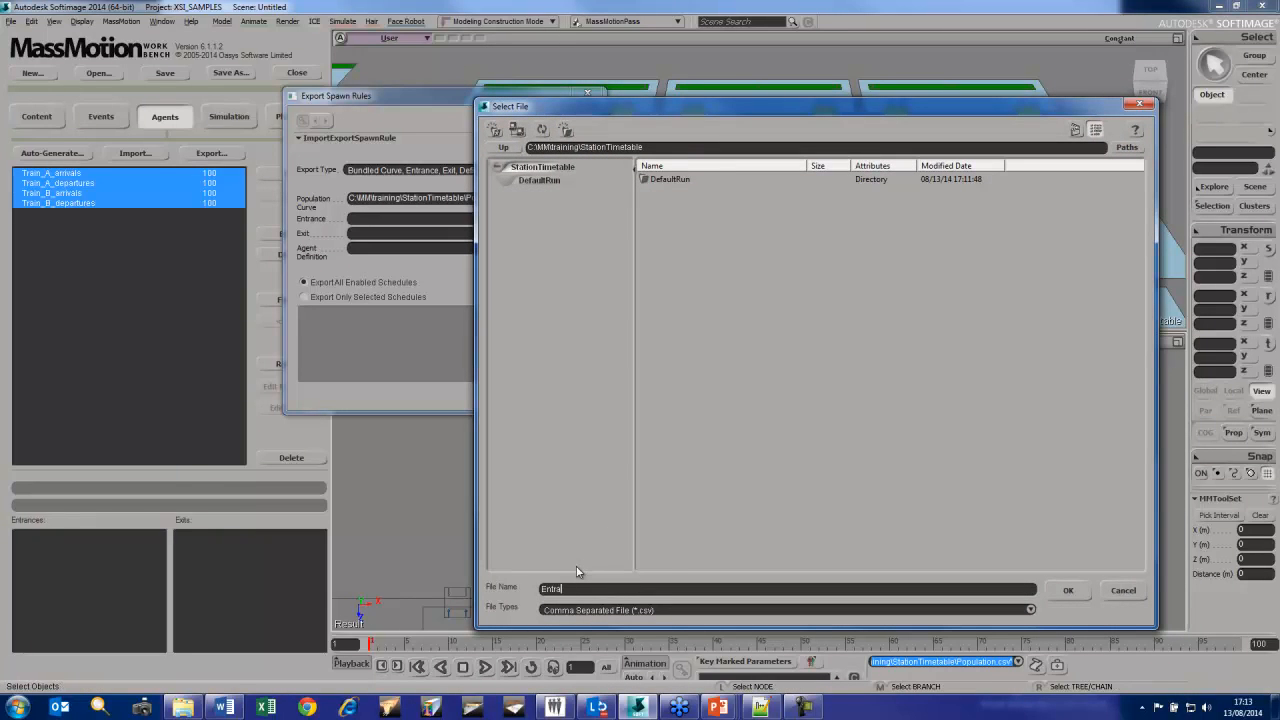
pyautogui.write('nces')
pyautogui.press('Return')
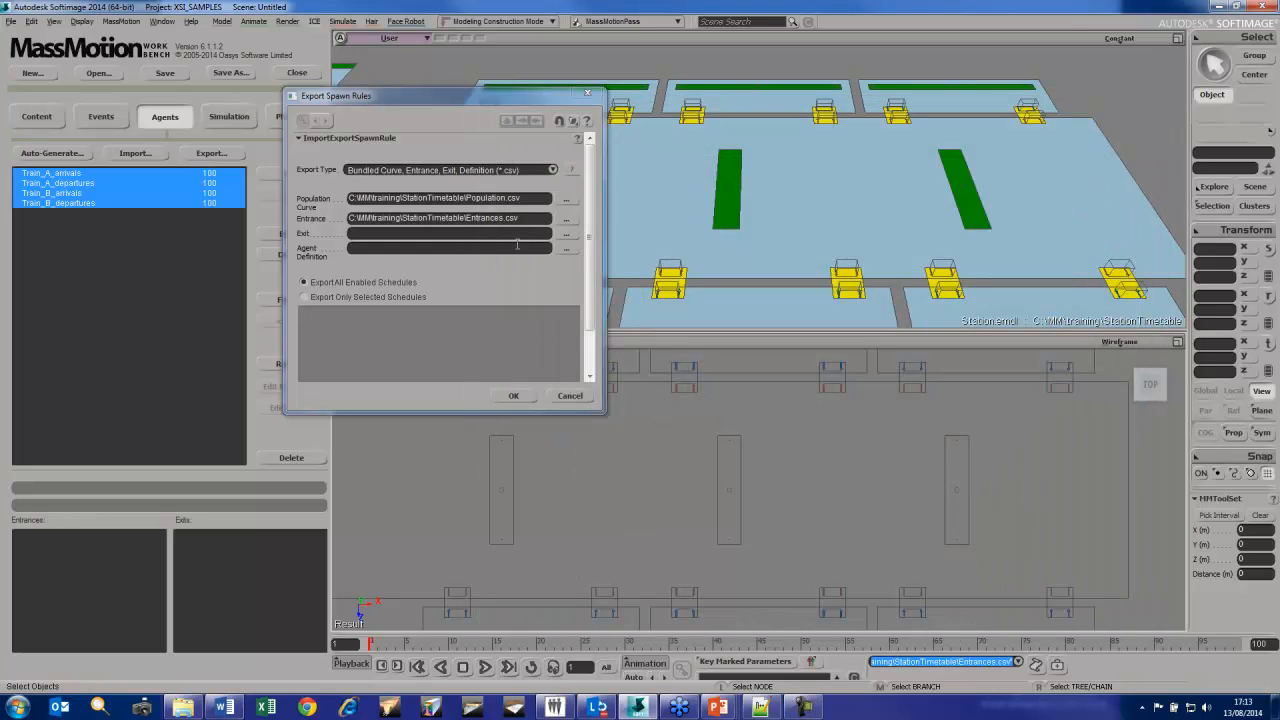
pyautogui.click(573, 239)
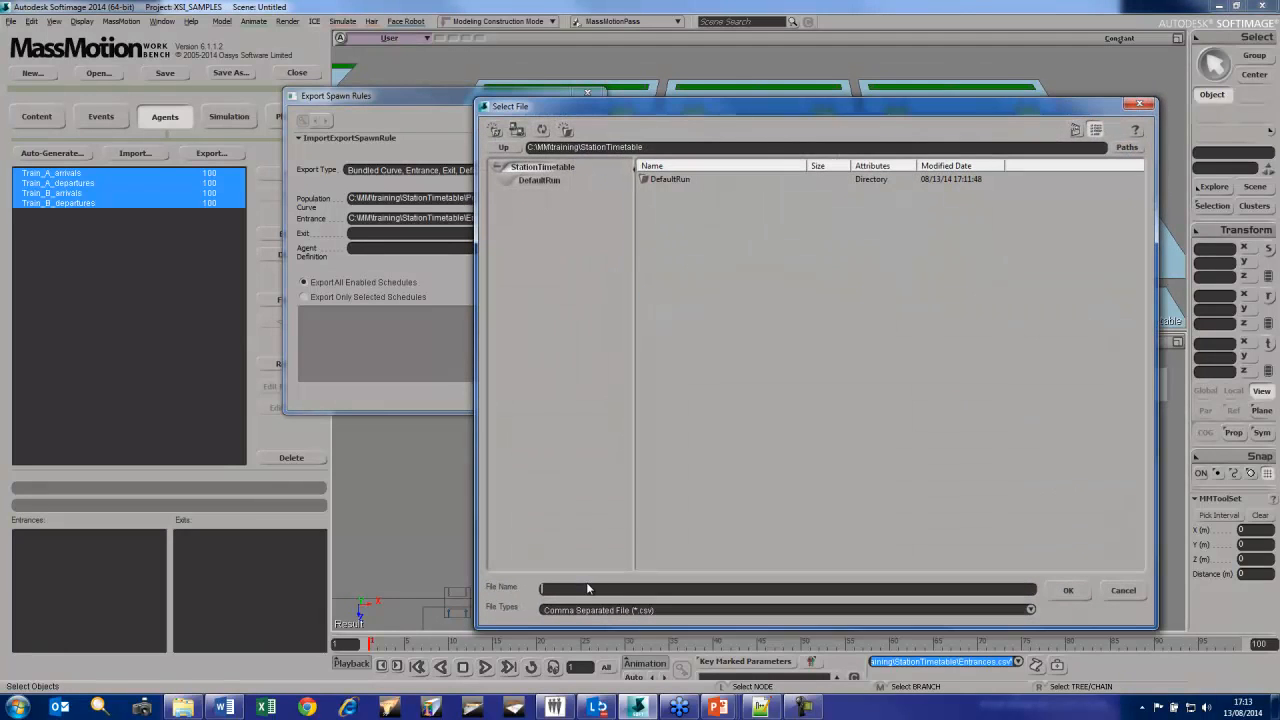
pyautogui.write('Exits')
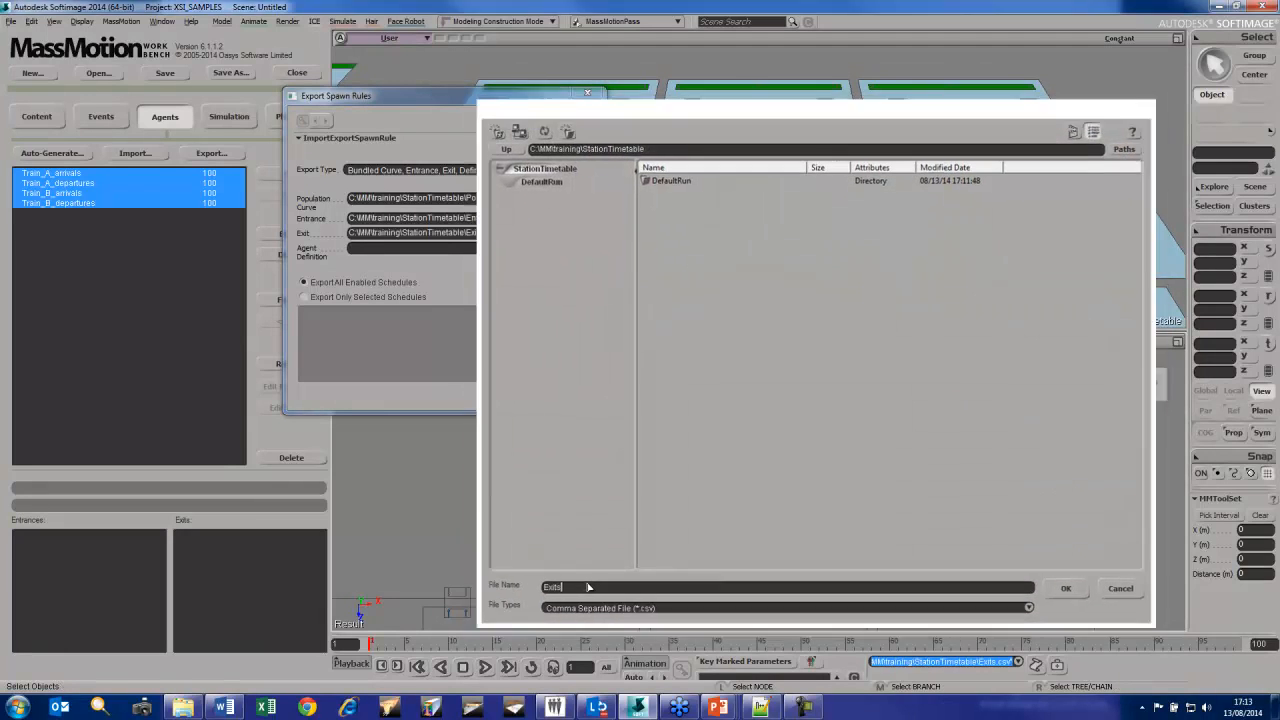
pyautogui.press('Return')
# Set the Agent Definition export file to Agents in the StationTimetable folder and run the export of all enabled schedules
pyautogui.click(566, 248)
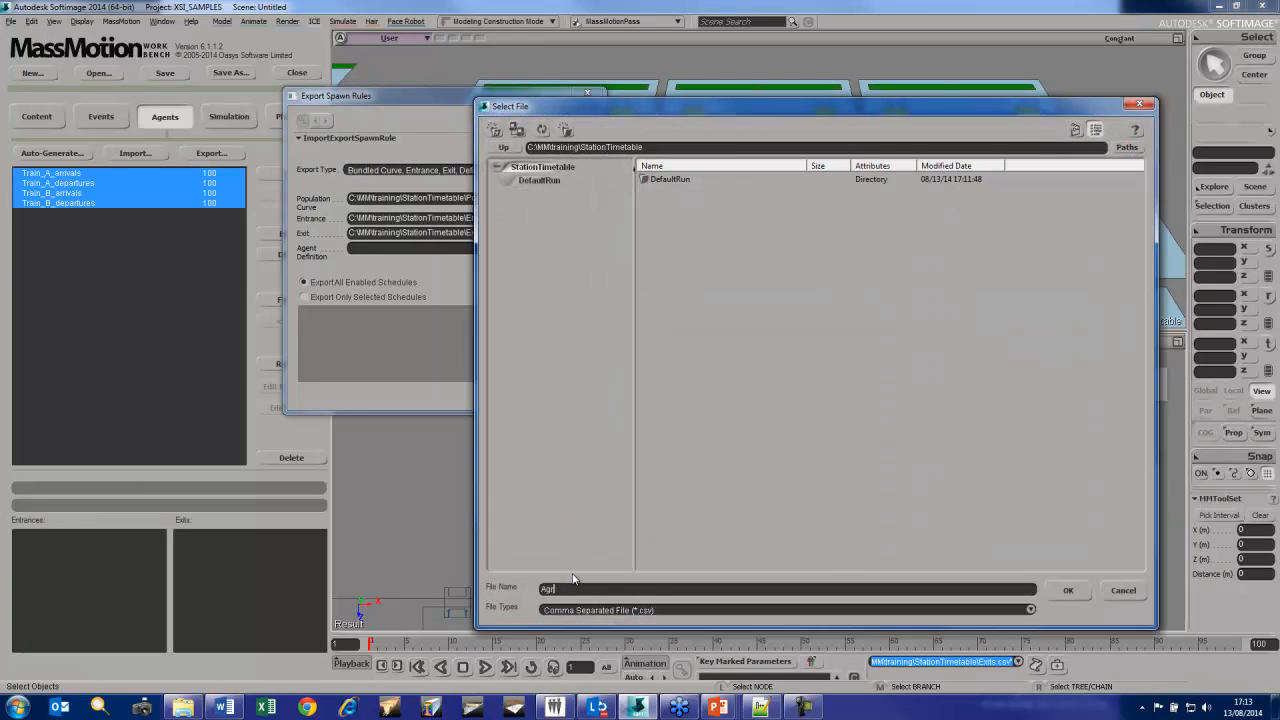
pyautogui.press('Return')
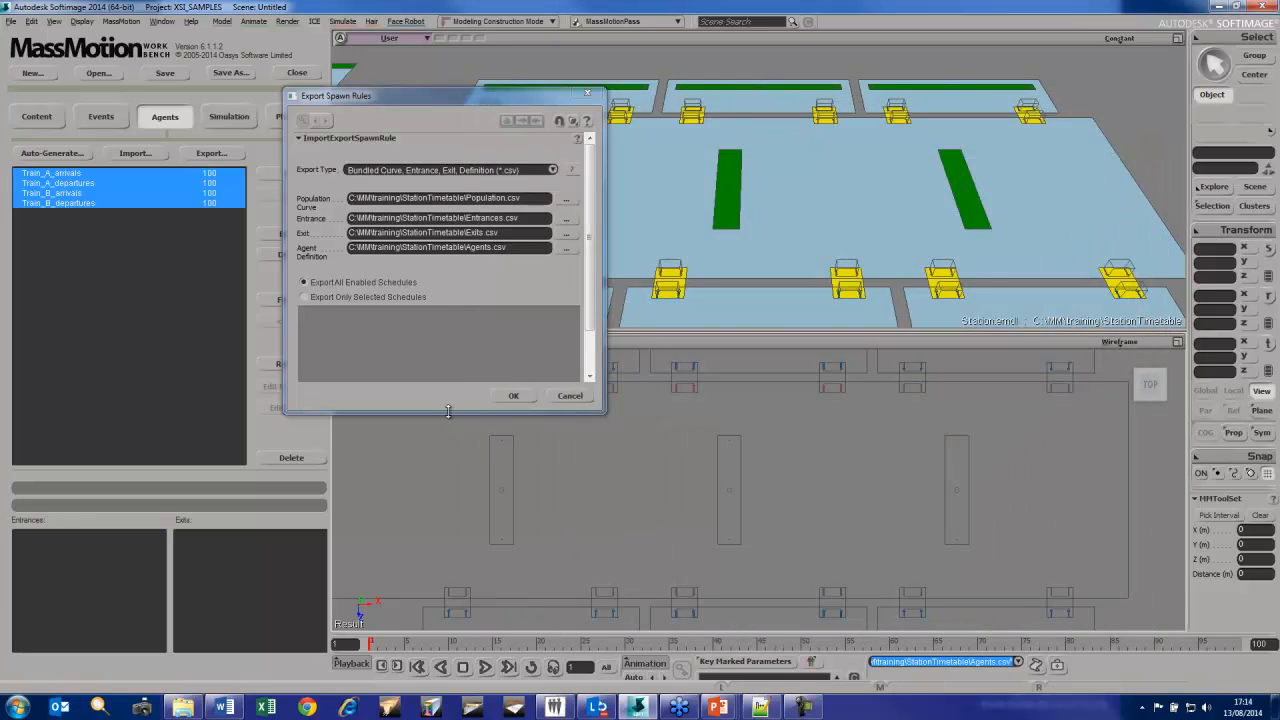
pyautogui.moveTo(448, 411); pyautogui.dragTo(448, 487)
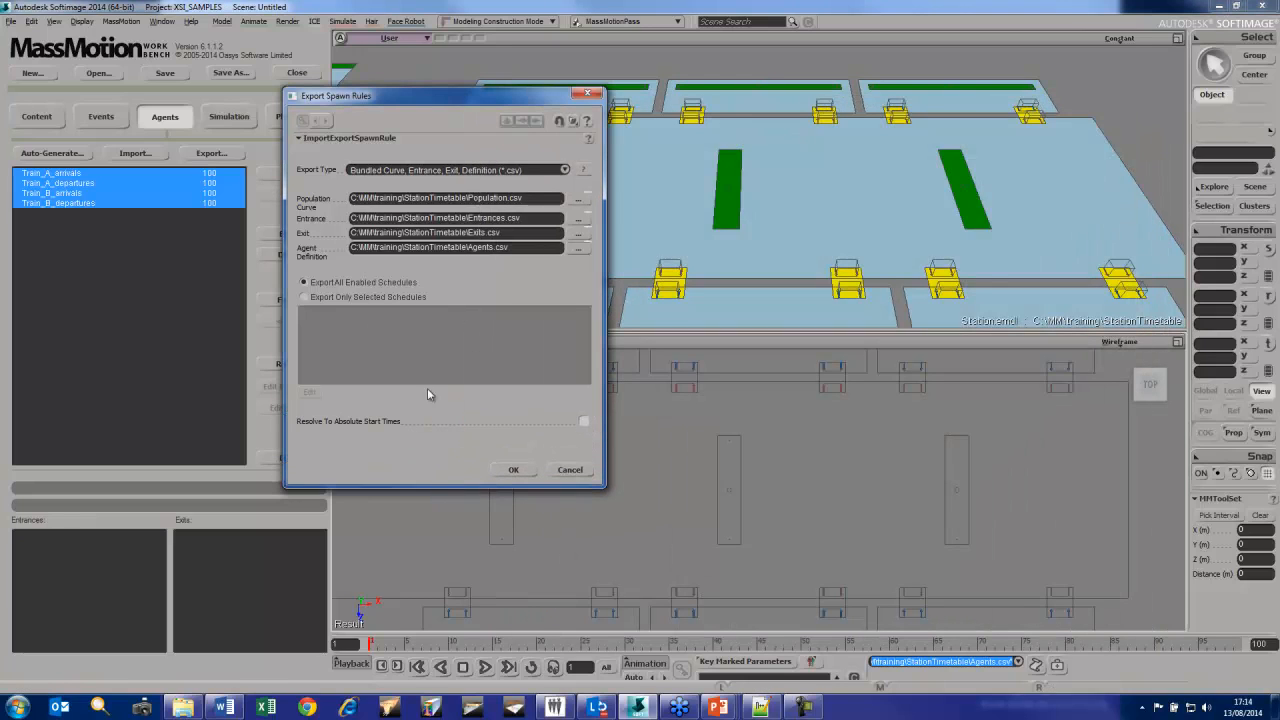
pyautogui.click(510, 470)
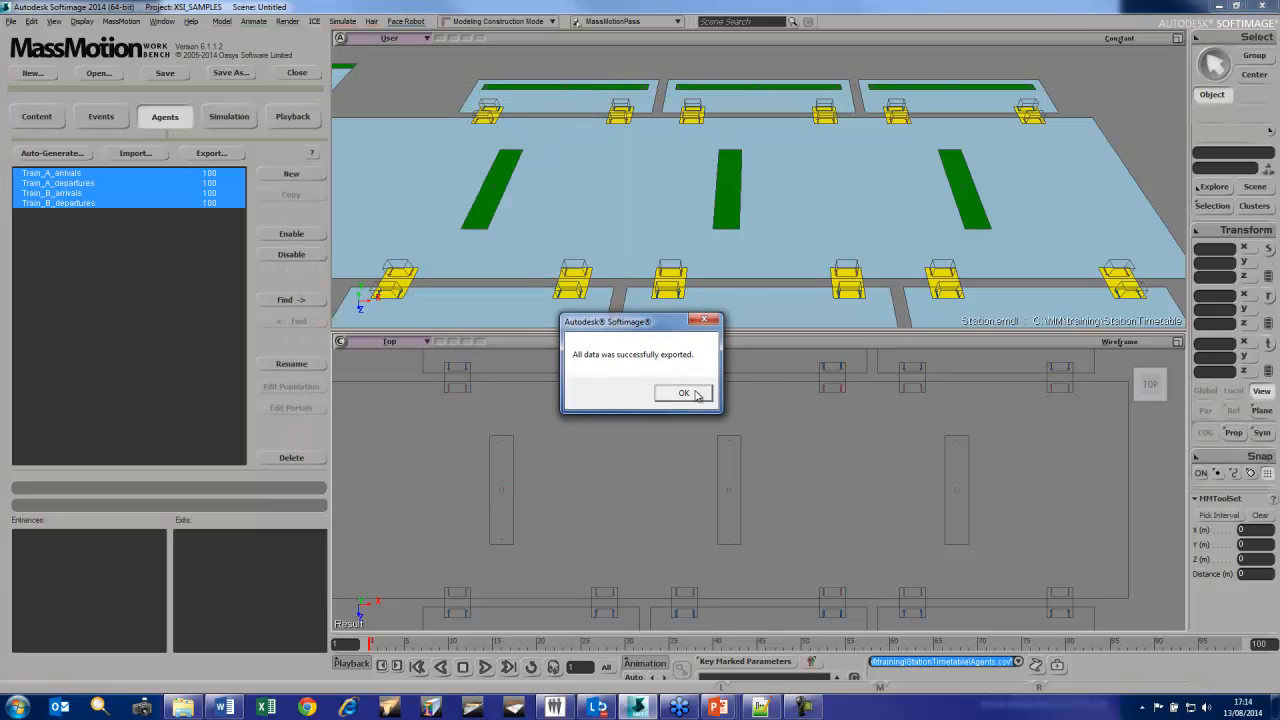
pyautogui.click(690, 393)
# Switch to the StationTimetable folder and open Agents.csv in Excel, fitting its column widths and shrinking its window around the data
pyautogui.click(183, 707)
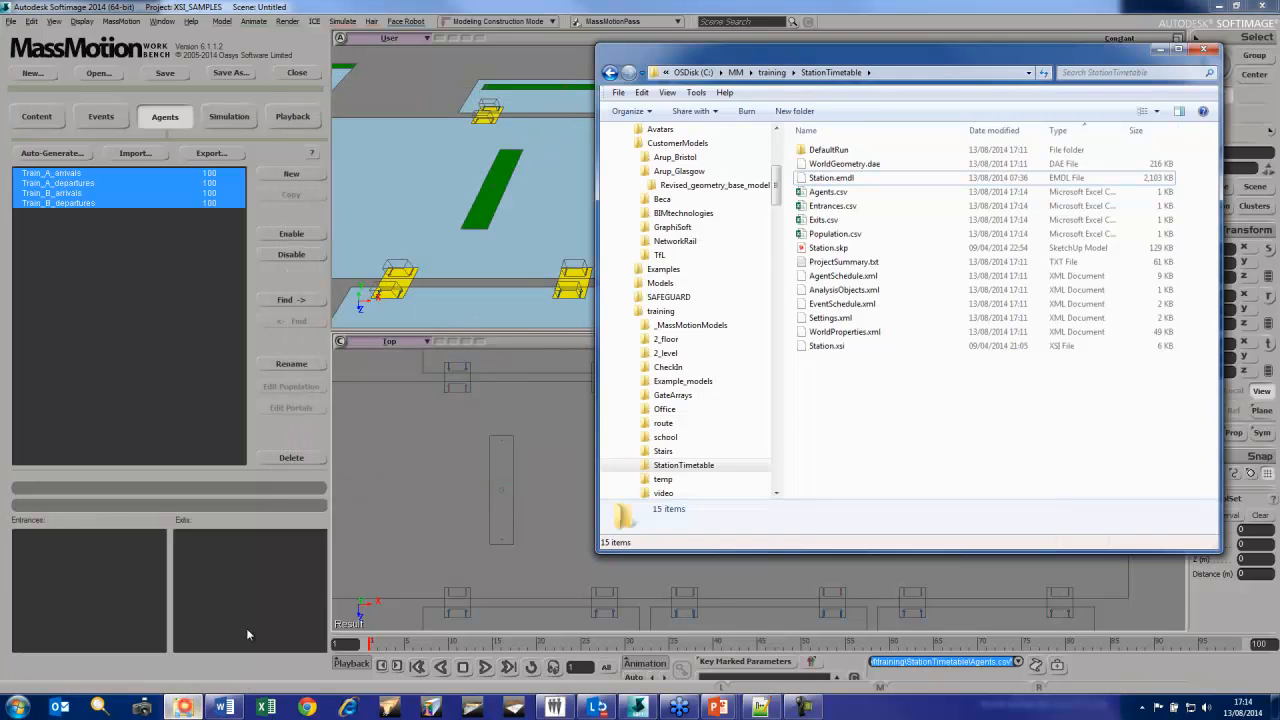
pyautogui.click(828, 191)
pyautogui.keyDown('shift'); pyautogui.click(838, 234); pyautogui.keyUp('shift')
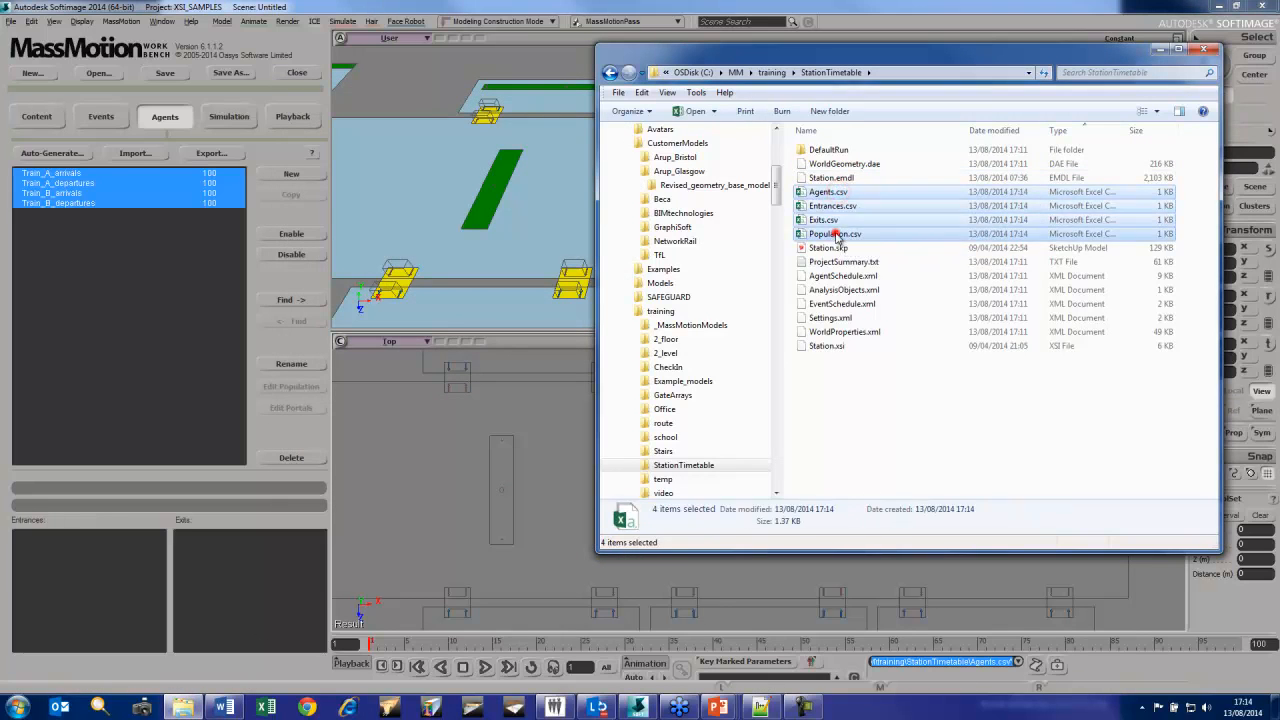
pyautogui.doubleClick(828, 191)
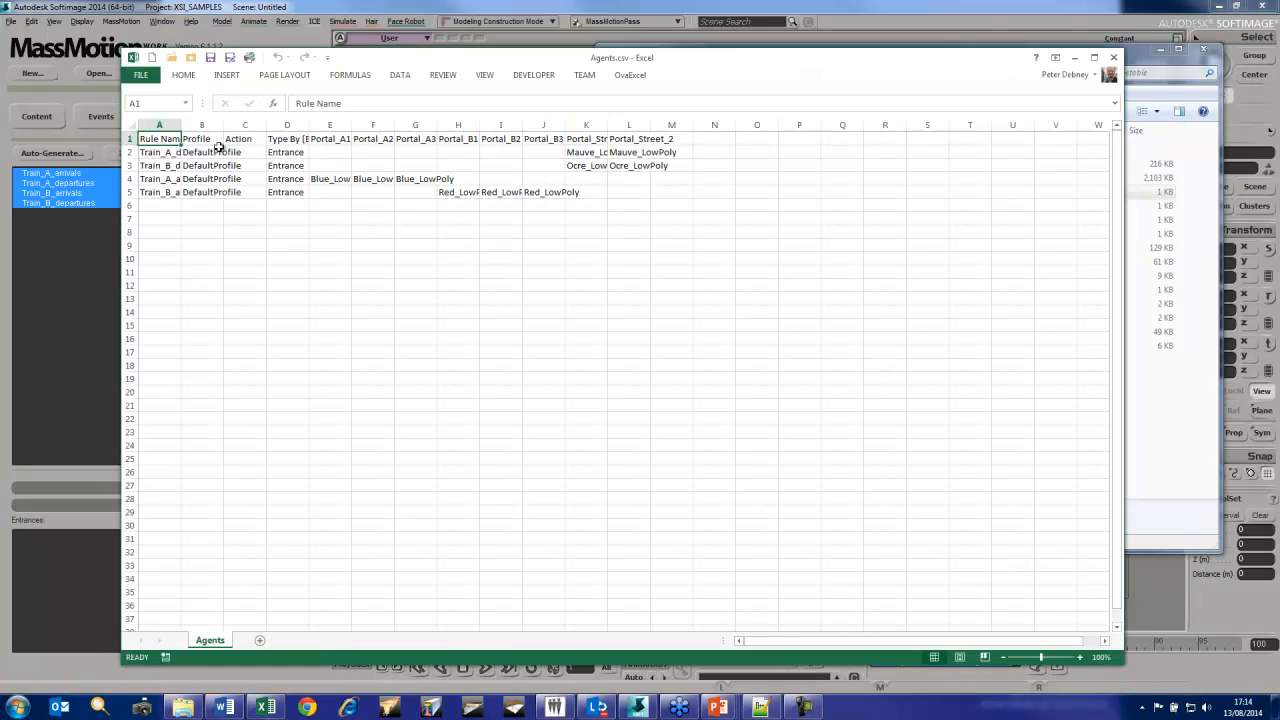
pyautogui.click(133, 124)
pyautogui.doubleClick(180, 124)
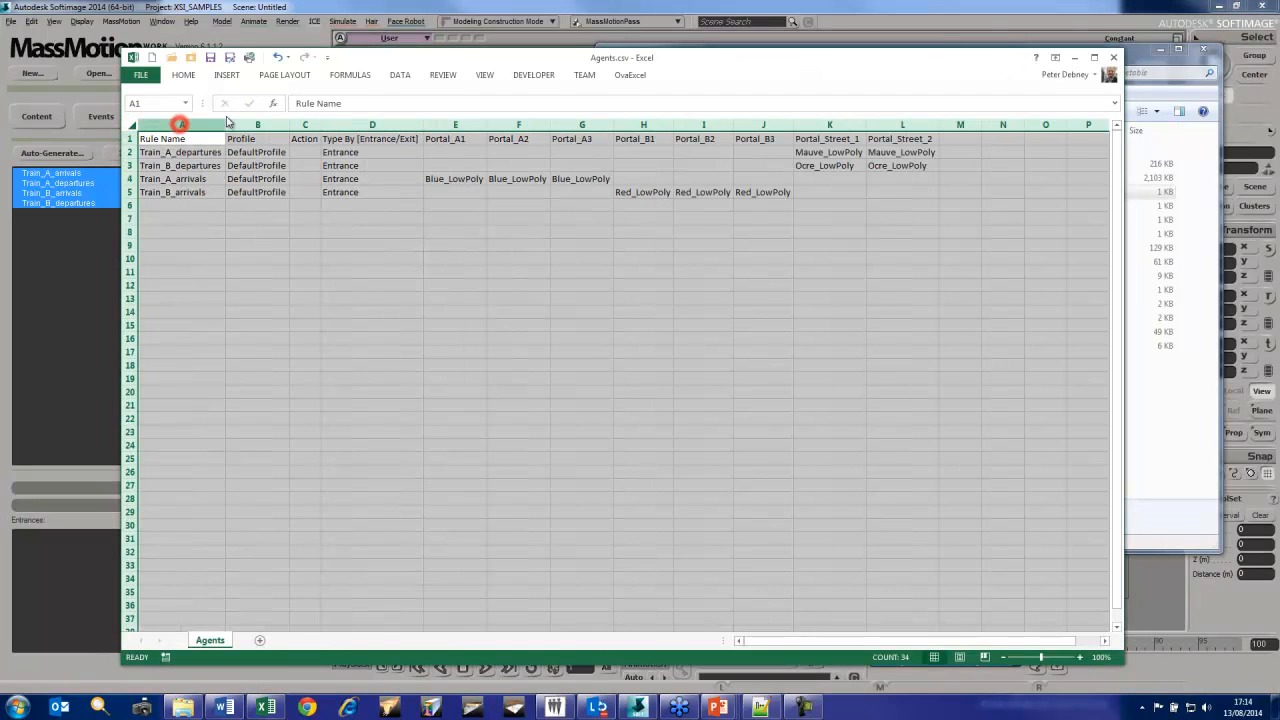
pyautogui.moveTo(1120, 660); pyautogui.dragTo(1004, 259)
pyautogui.click(192, 151)
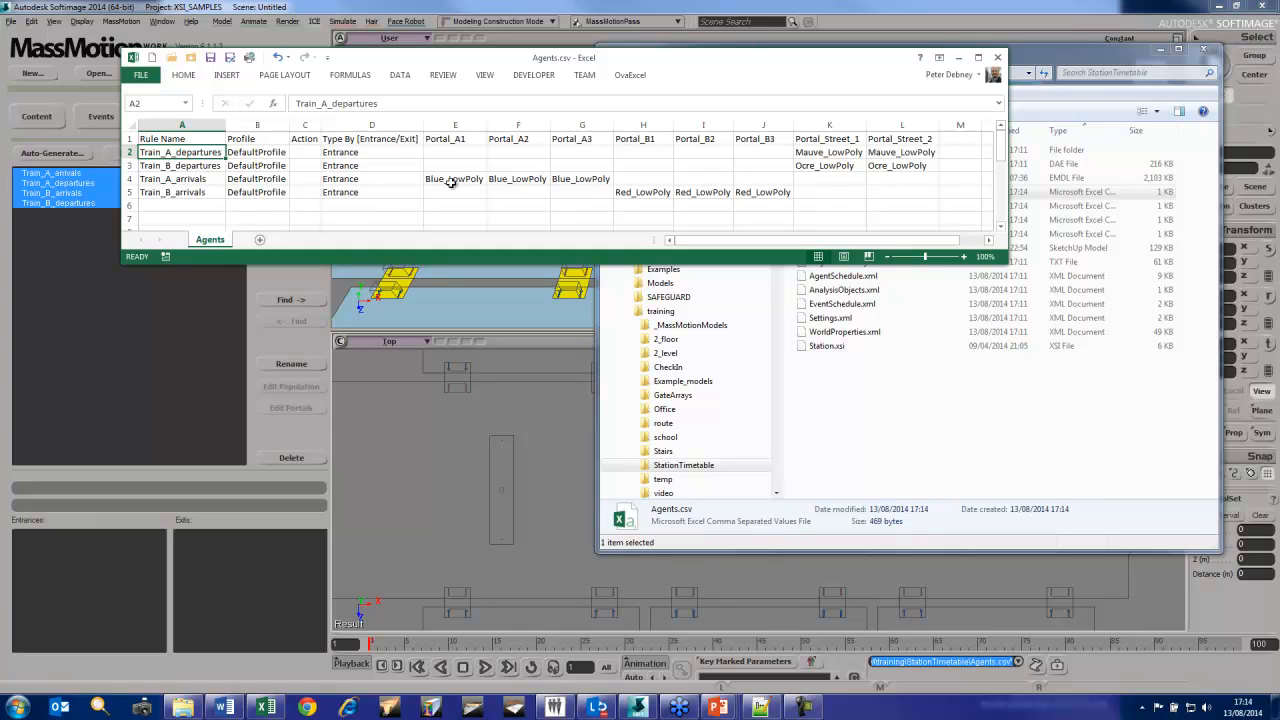
# Open Entrances.csv with fitted columns, examine the Train_A_arrivals percentages for Portal_A1 to Portal_A3, and narrow its window beside the folder
pyautogui.click(893, 370)
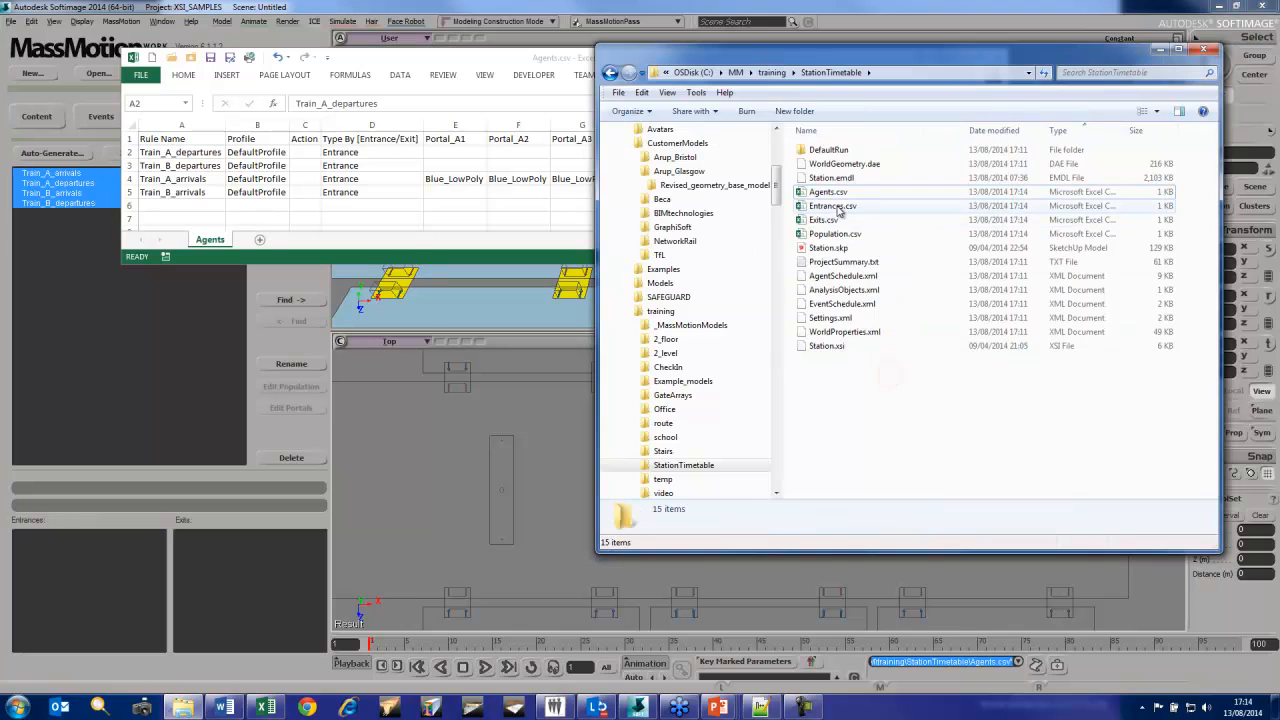
pyautogui.doubleClick(835, 207)
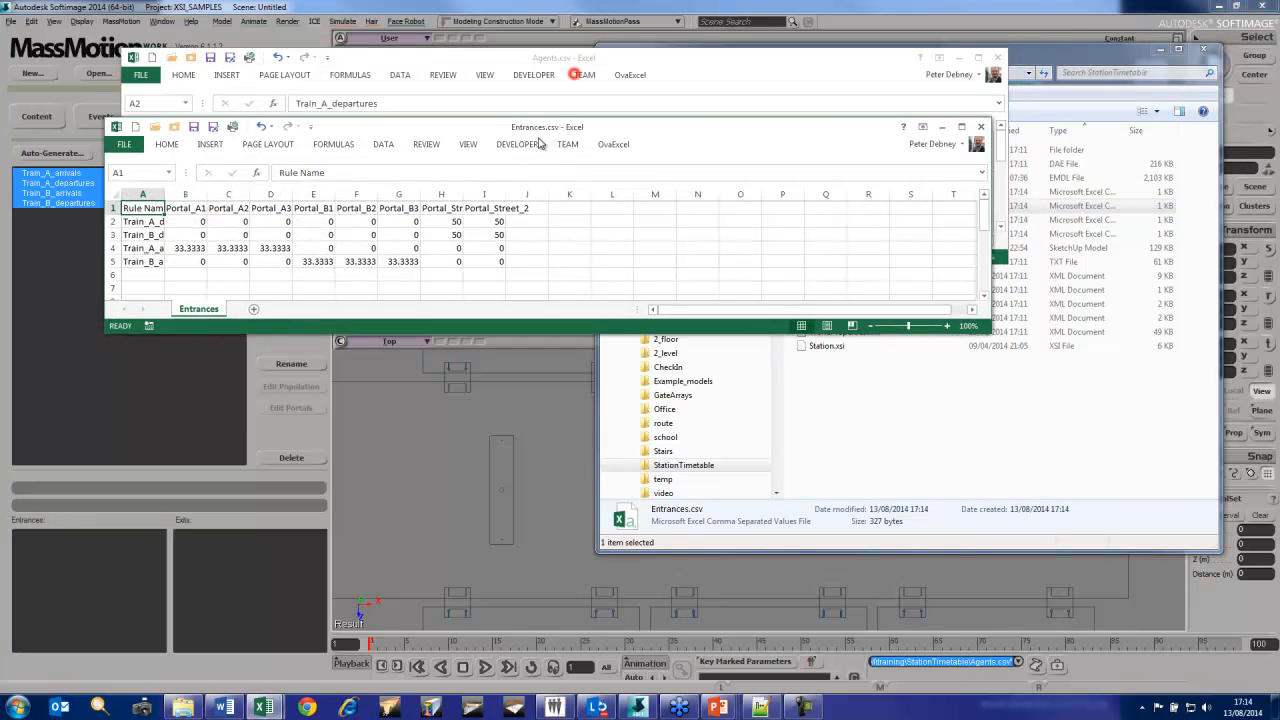
pyautogui.click(111, 202)
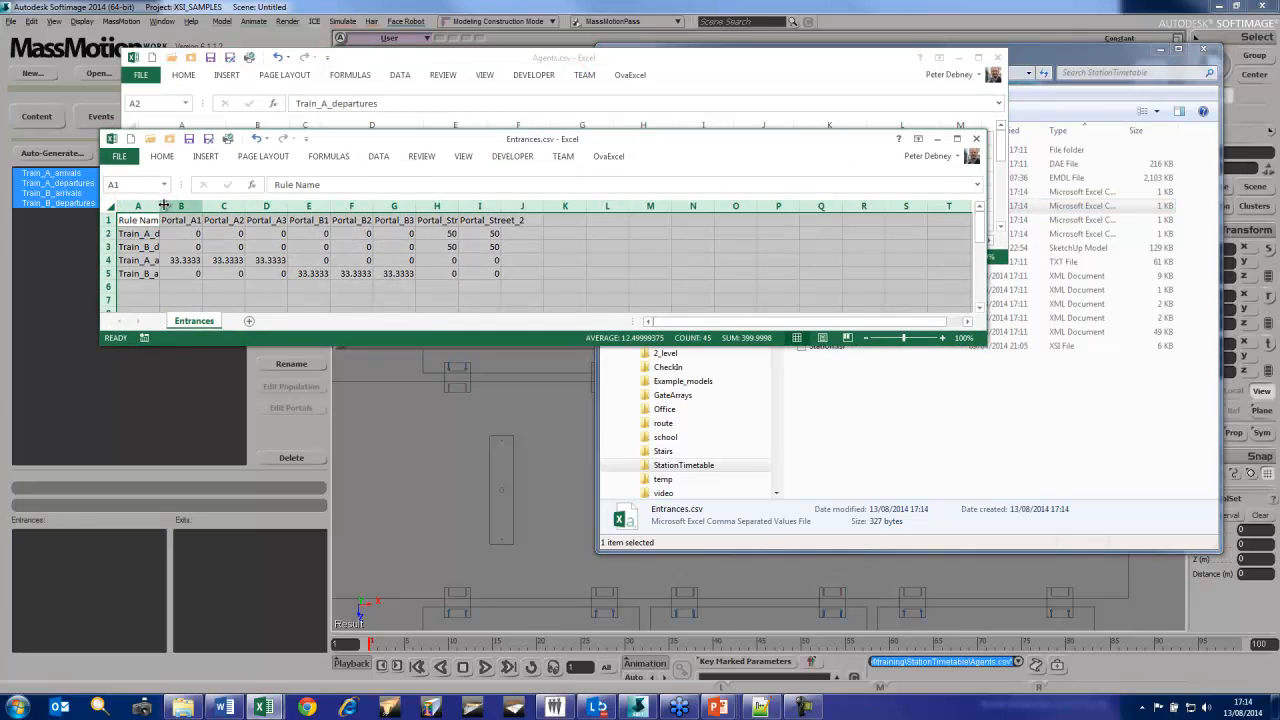
pyautogui.doubleClick(160, 206)
pyautogui.click(404, 286)
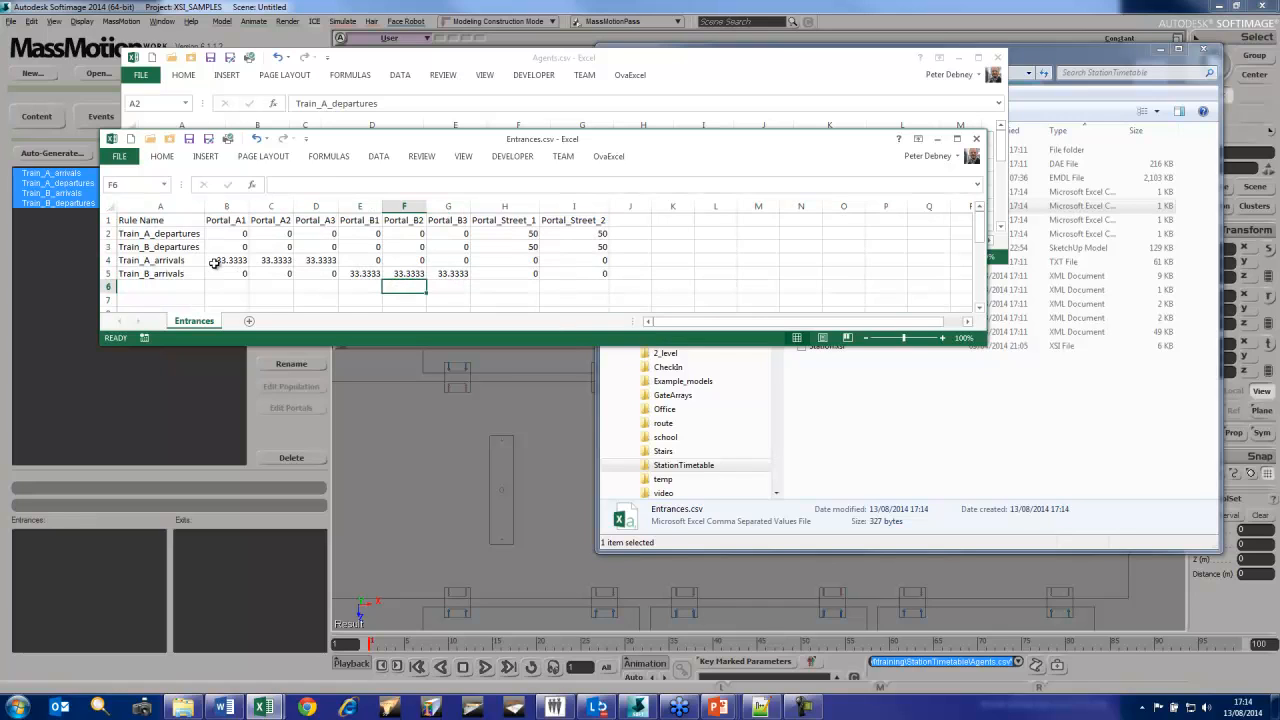
pyautogui.moveTo(214, 261); pyautogui.dragTo(306, 262)
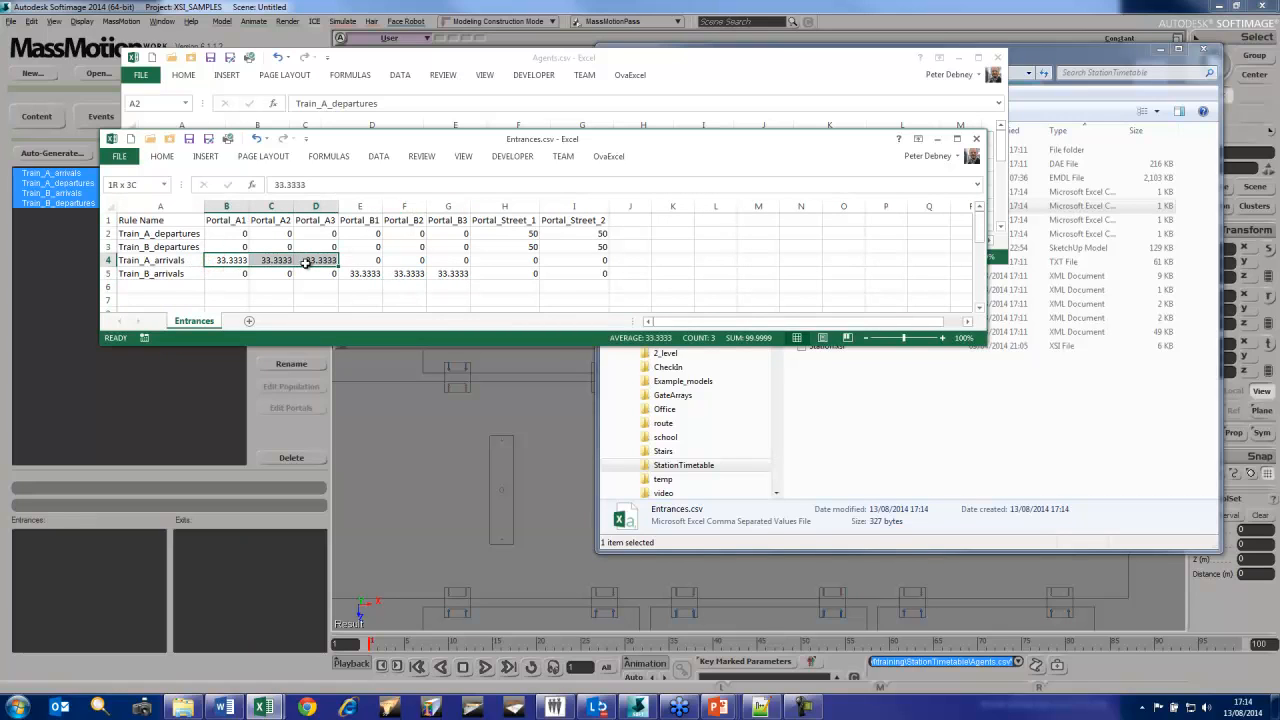
pyautogui.moveTo(478, 142); pyautogui.dragTo(402, 162)
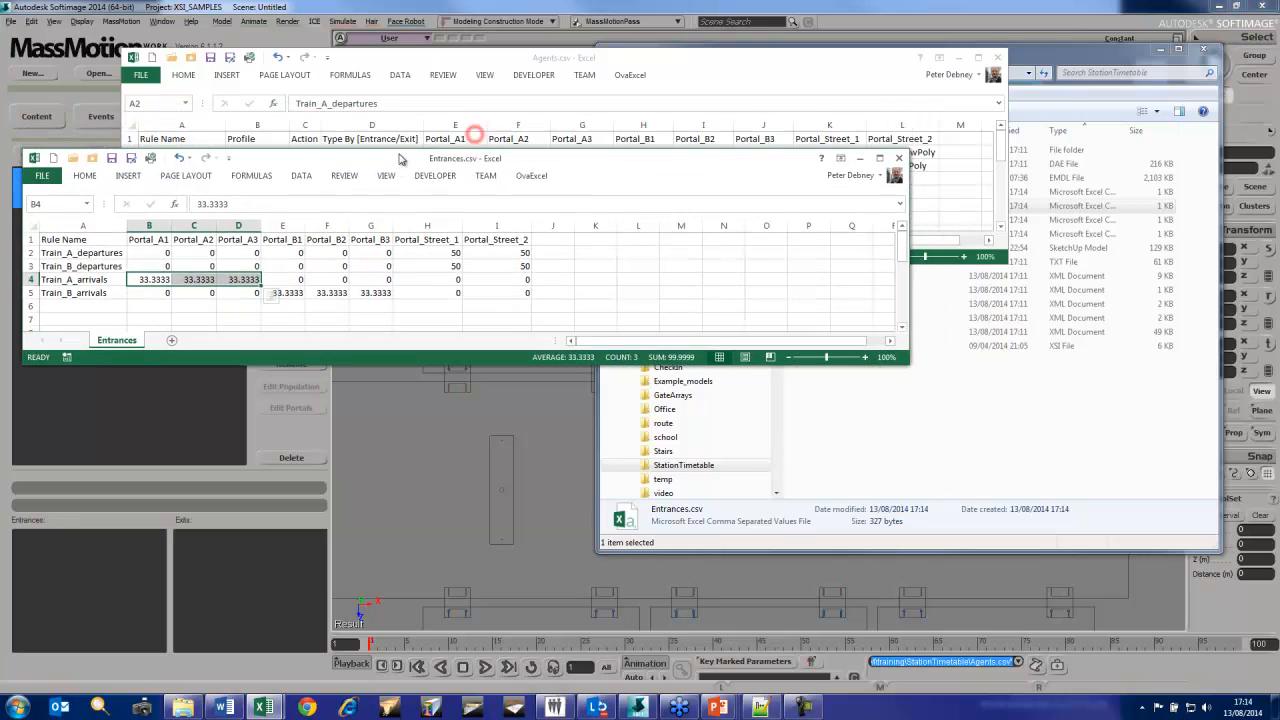
pyautogui.moveTo(911, 291); pyautogui.dragTo(611, 291)
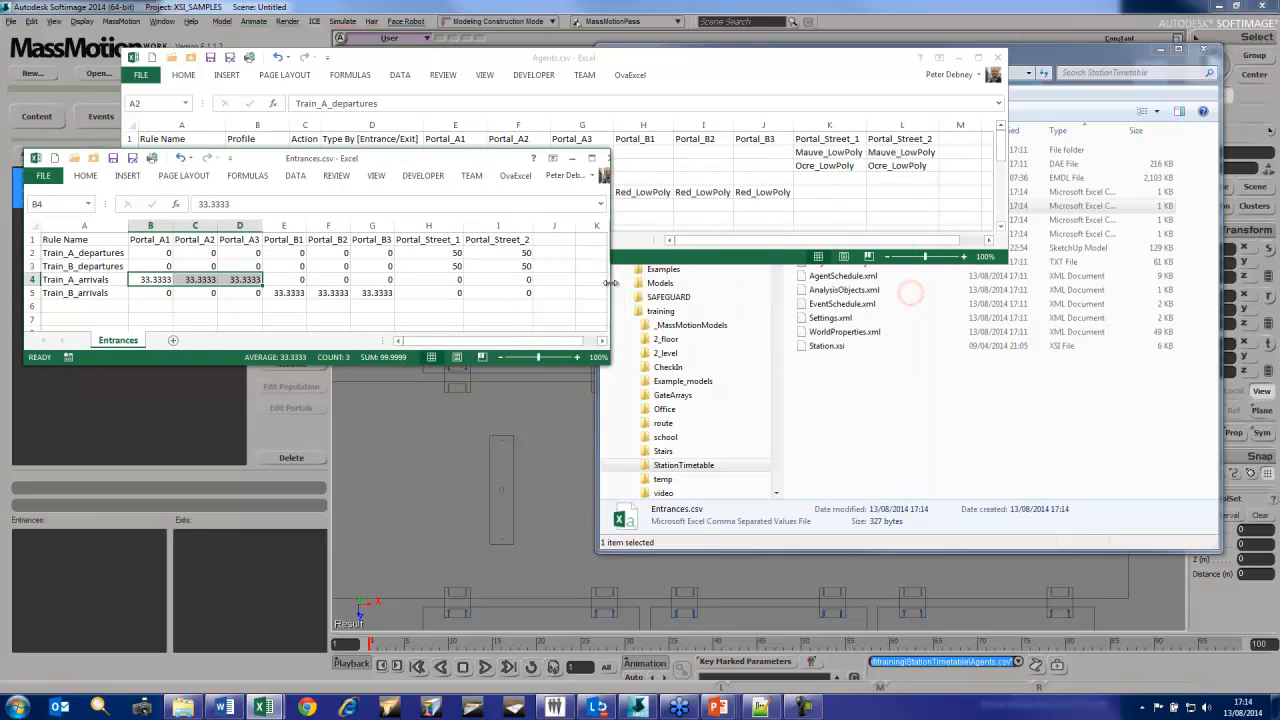
# Open Exits.csv from the StationTimetable folder, fit its column widths, and widen its window to show all the Wait columns
pyautogui.click(920, 357)
pyautogui.doubleClick(823, 219)
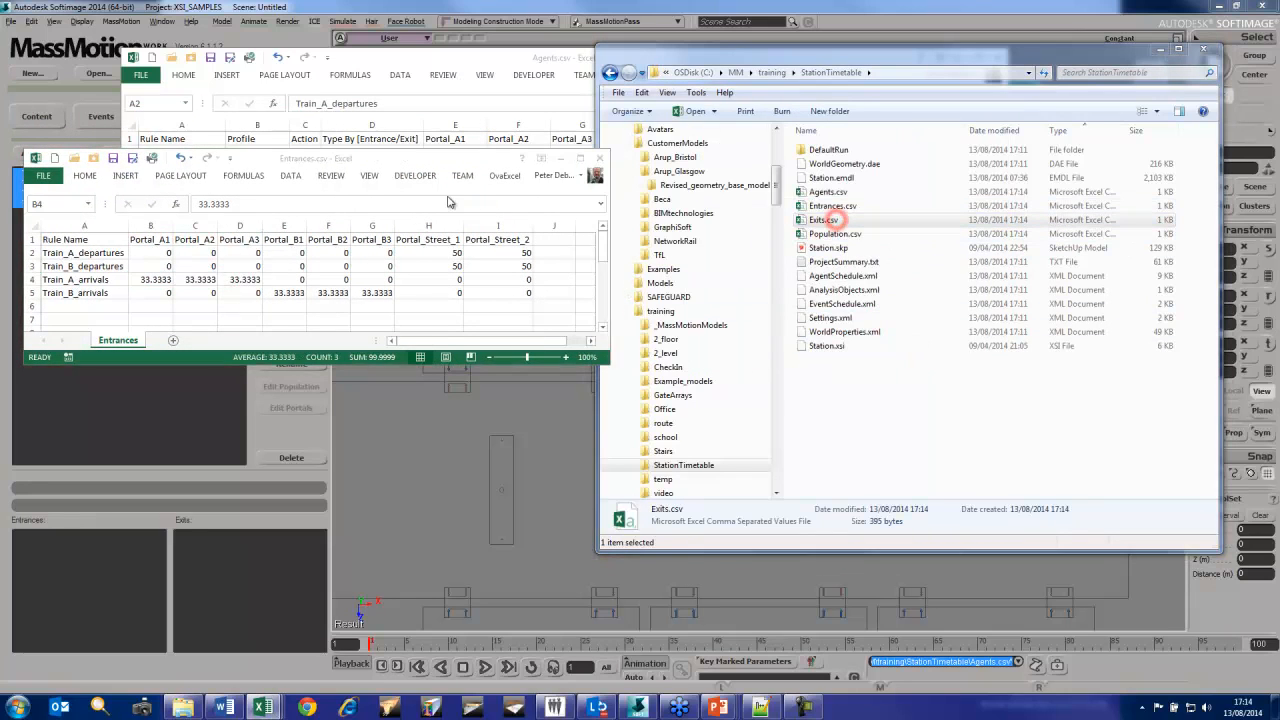
pyautogui.moveTo(432, 183); pyautogui.dragTo(435, 379)
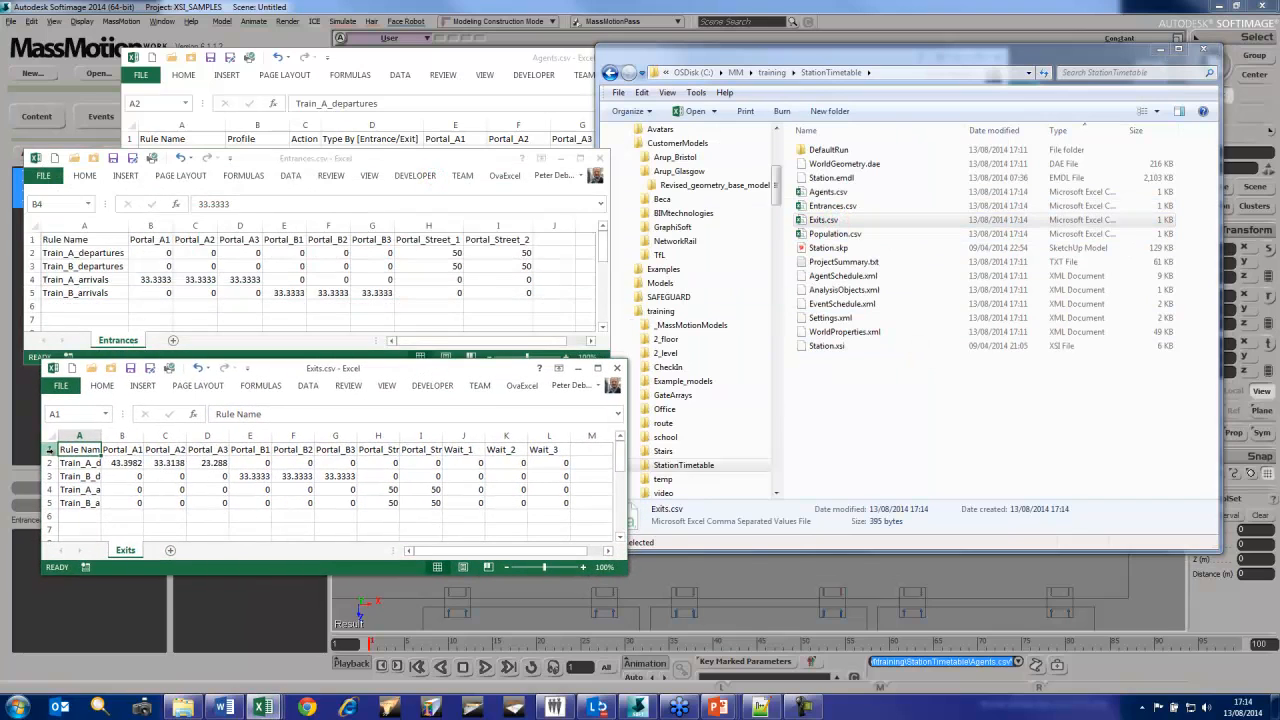
pyautogui.click(48, 436)
pyautogui.doubleClick(101, 436)
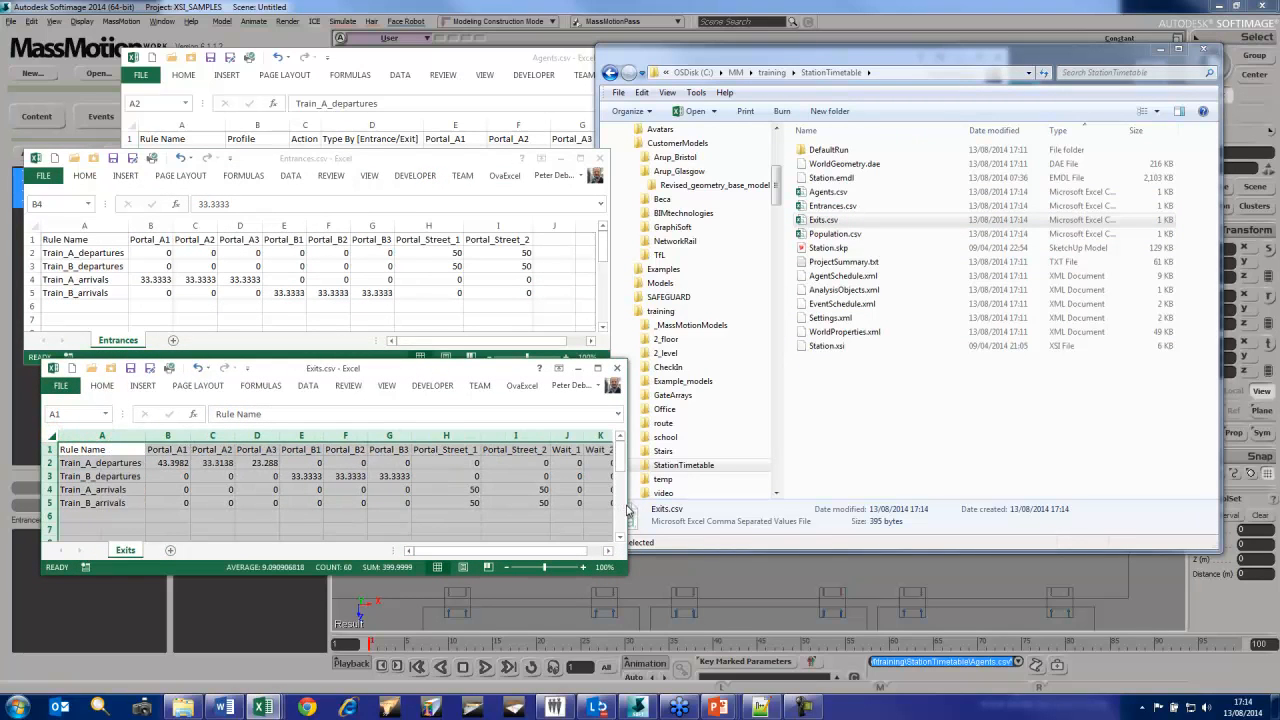
pyautogui.moveTo(628, 505); pyautogui.dragTo(686, 503)
pyautogui.click(515, 514)
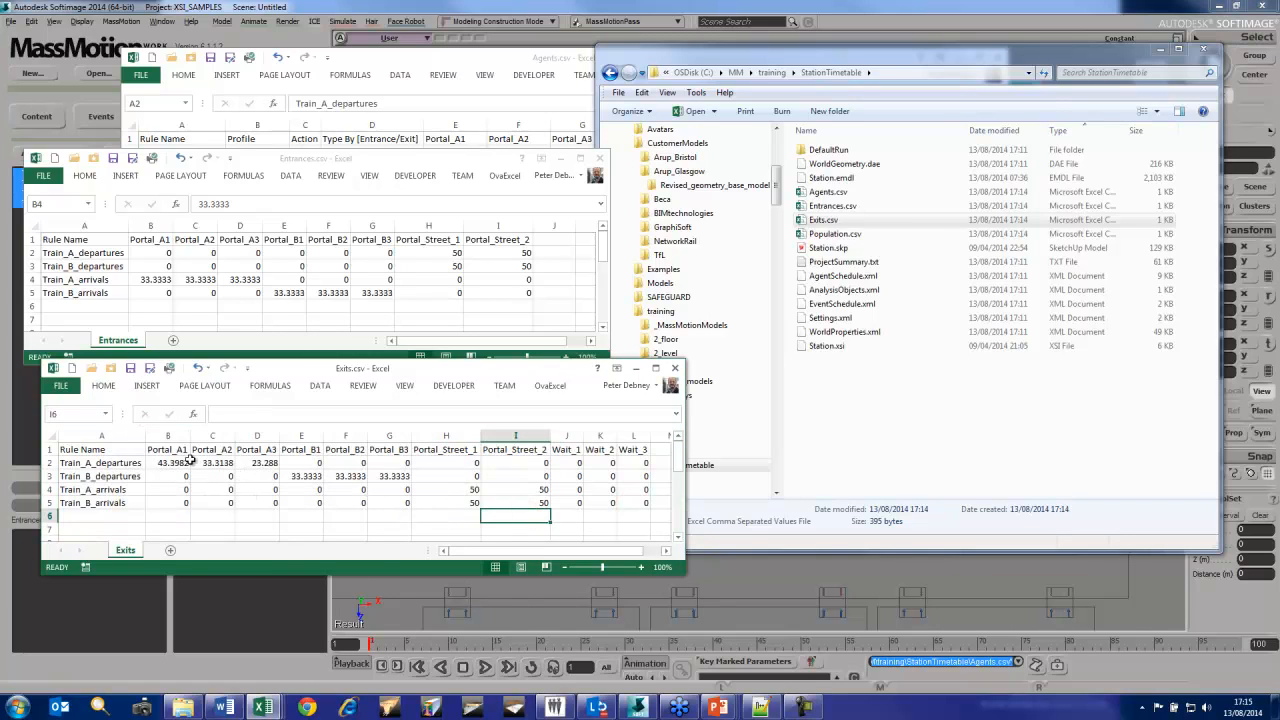
# Set the Train_A_departures exit percentages to 50 for Portal_A1, 35 for Portal_A2 and 15 for Portal_A3
pyautogui.click(164, 463)
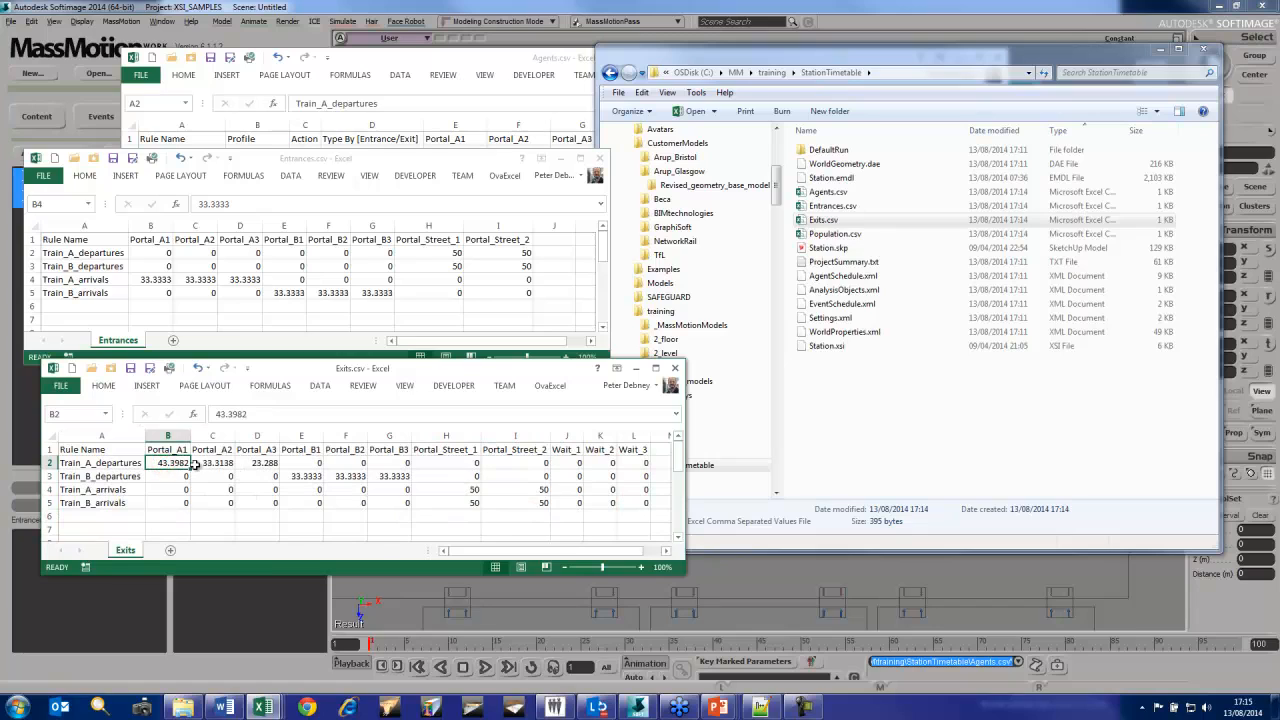
pyautogui.click(207, 463)
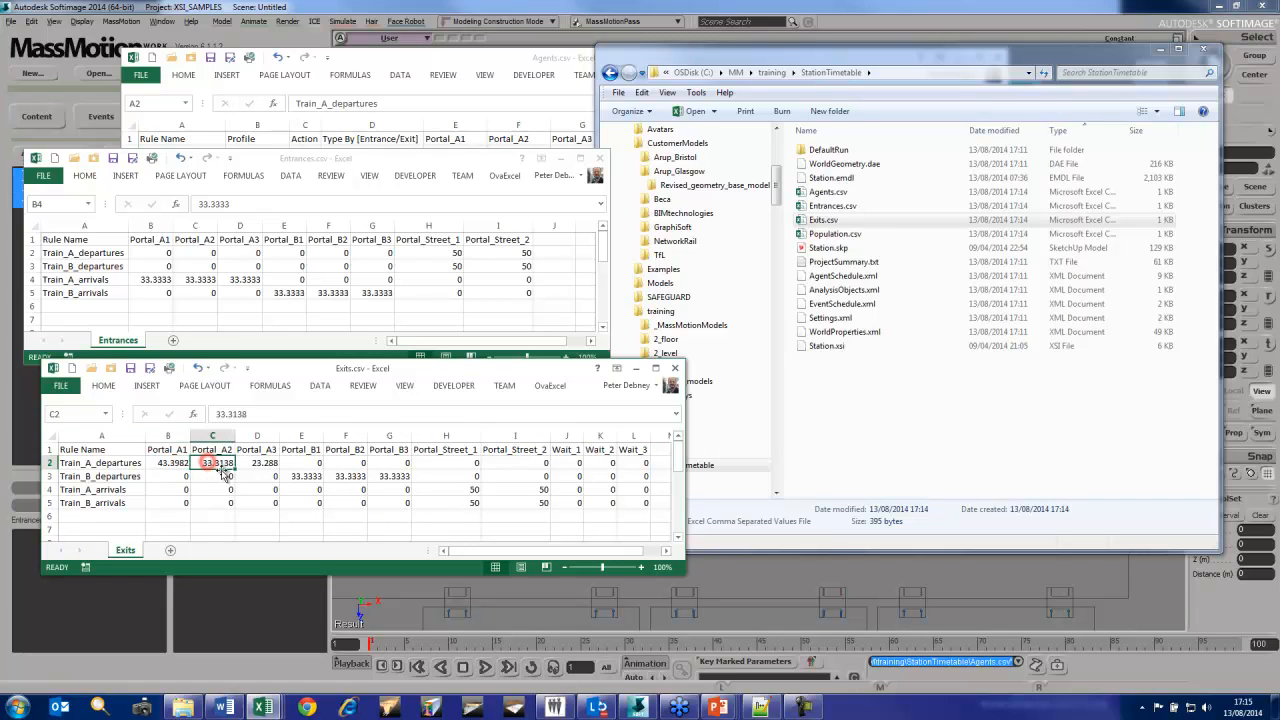
pyautogui.click(250, 463)
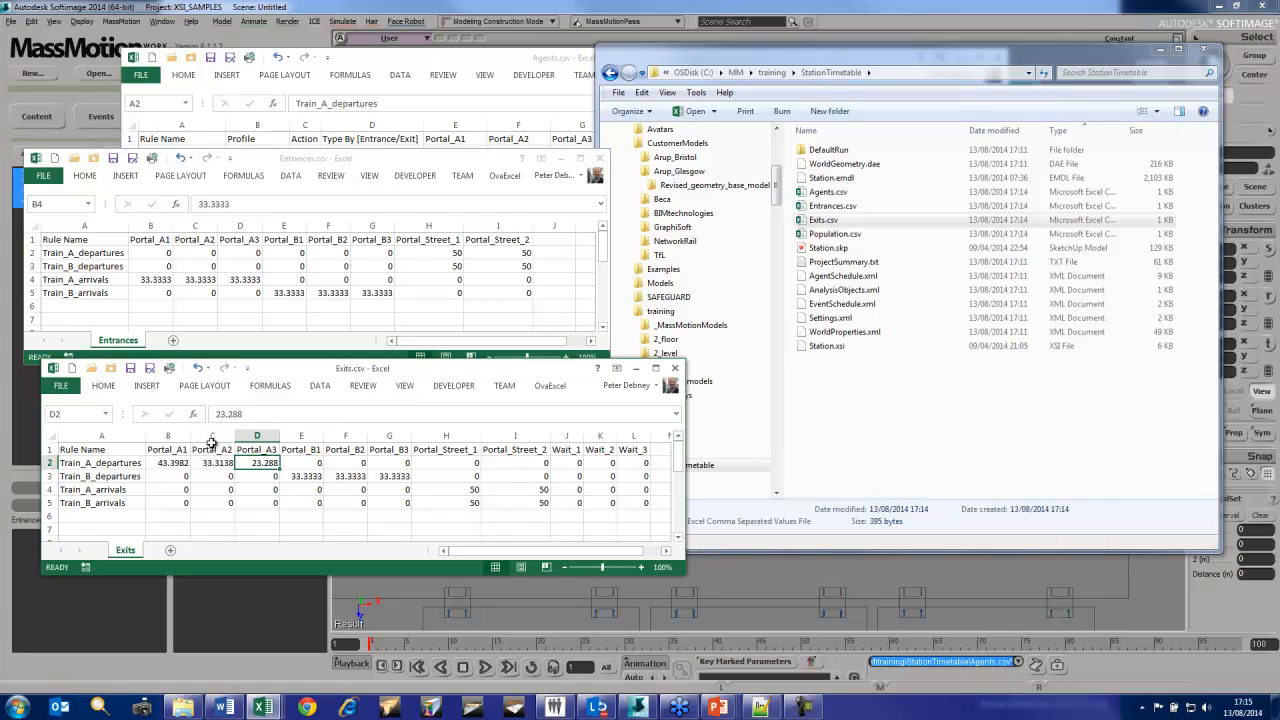
pyautogui.click(154, 463)
pyautogui.write('50')
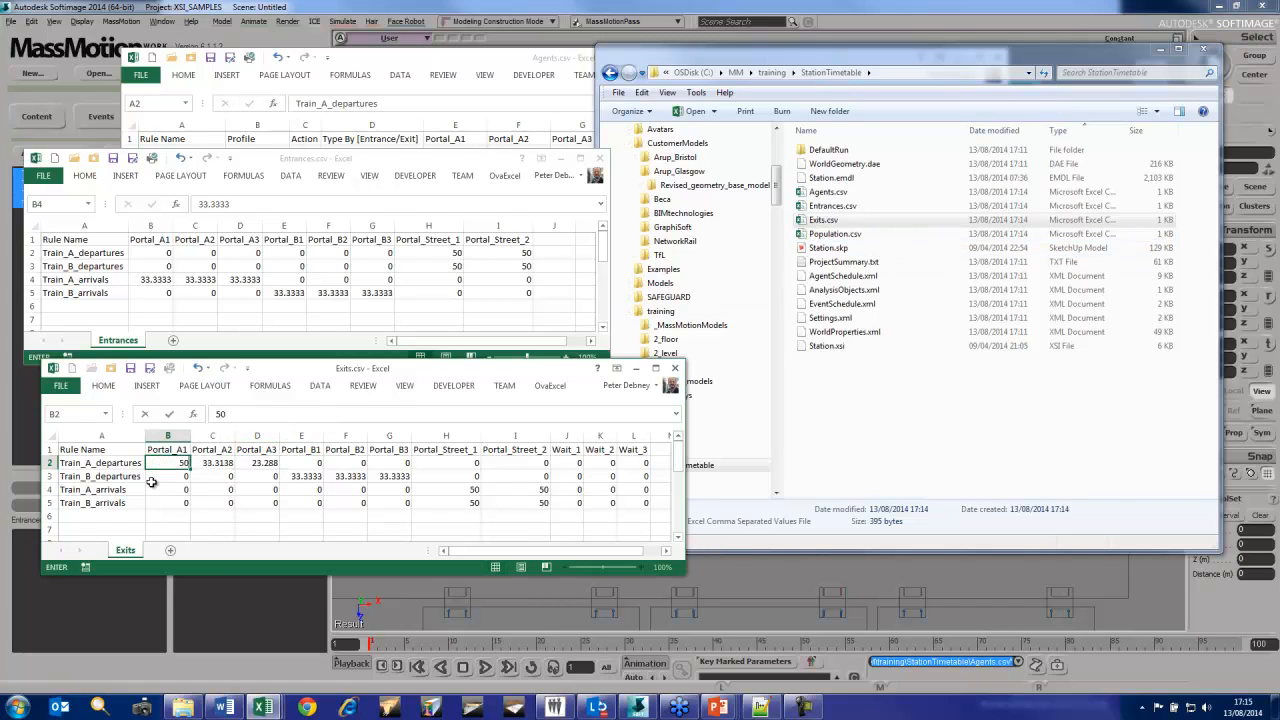
pyautogui.press('Tab')
pyautogui.write('35')
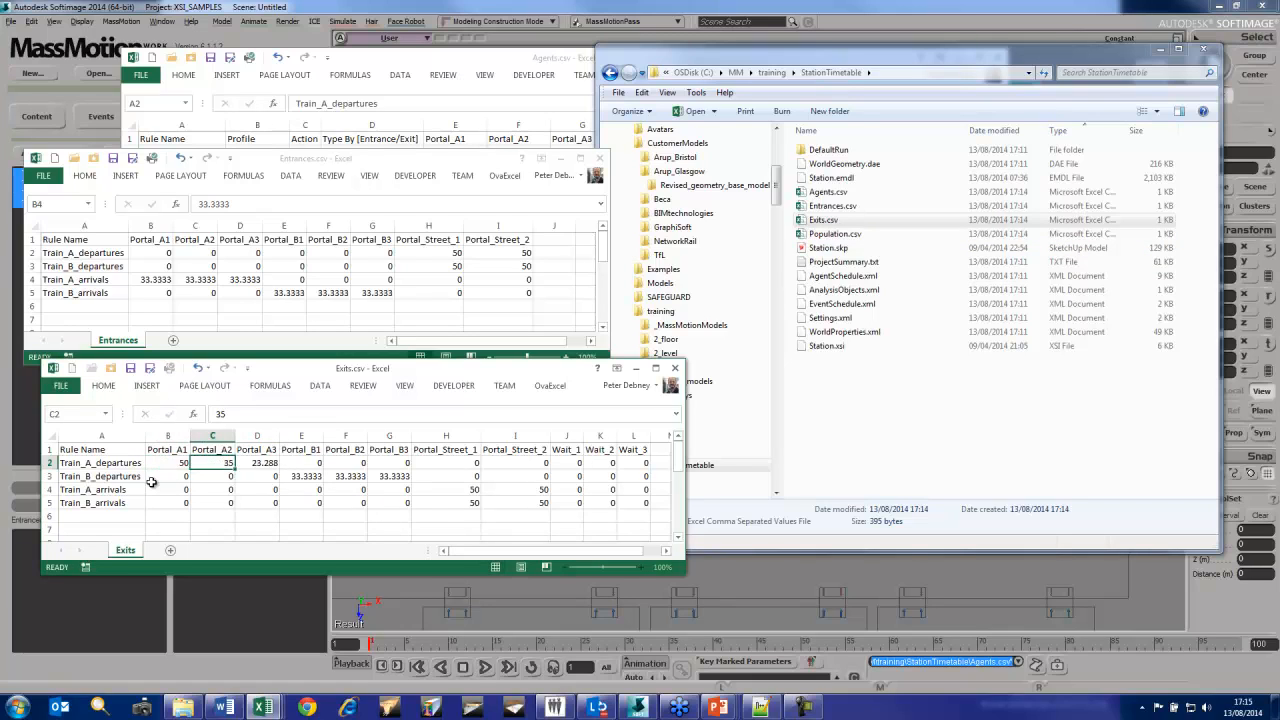
pyautogui.press('Tab')
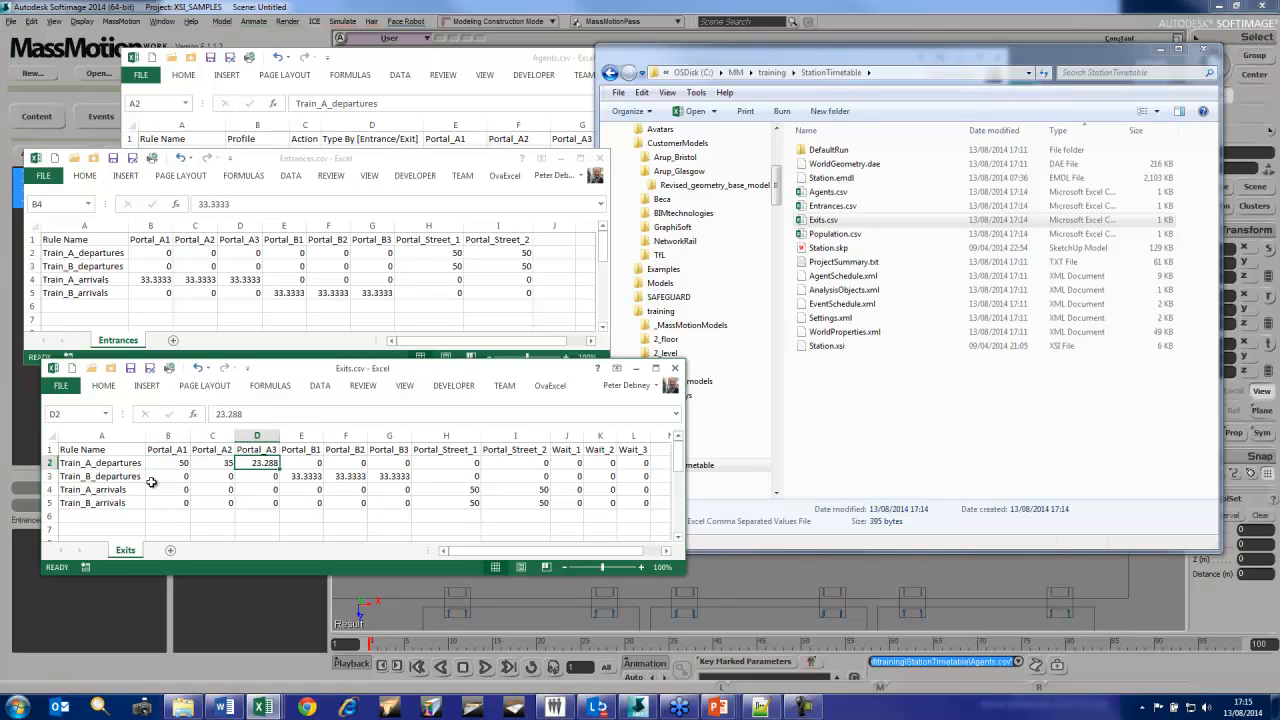
pyautogui.write('15')
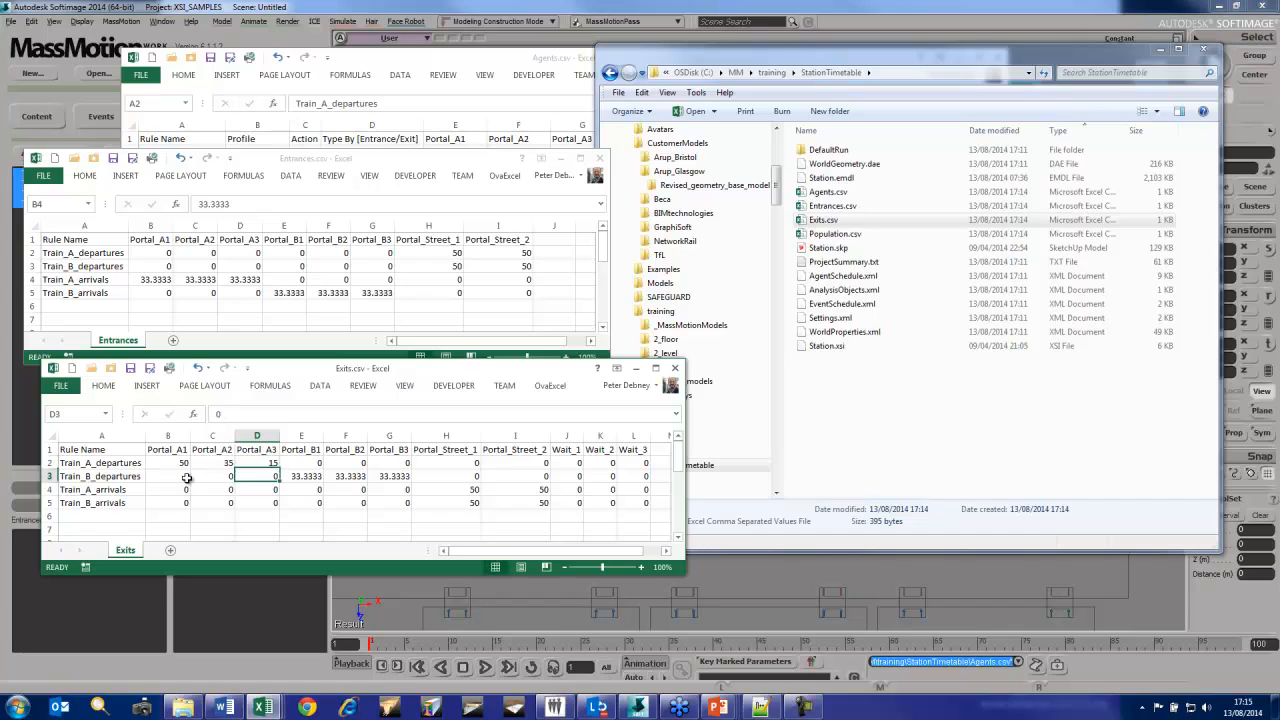
# Check the sums of the exit percentages in the Train_A_departures and Train_B_departures rows
pyautogui.moveTo(178, 463); pyautogui.dragTo(262, 464)
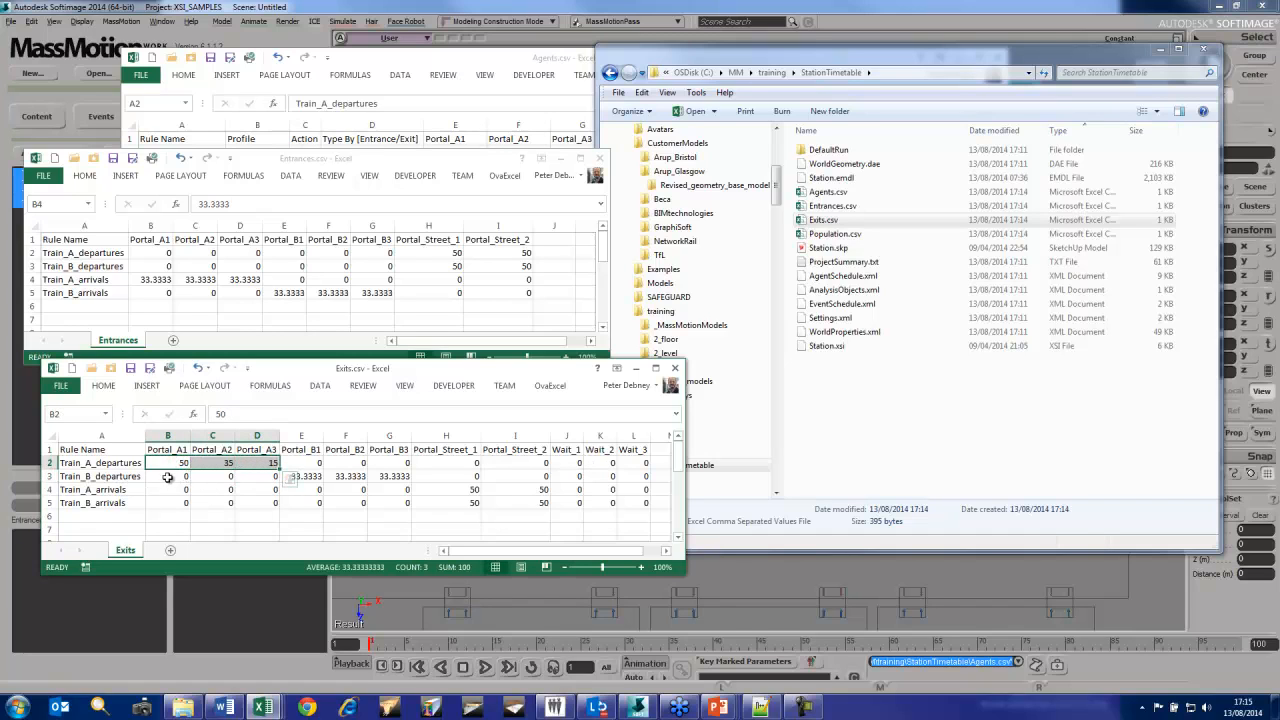
pyautogui.moveTo(170, 476); pyautogui.dragTo(628, 480)
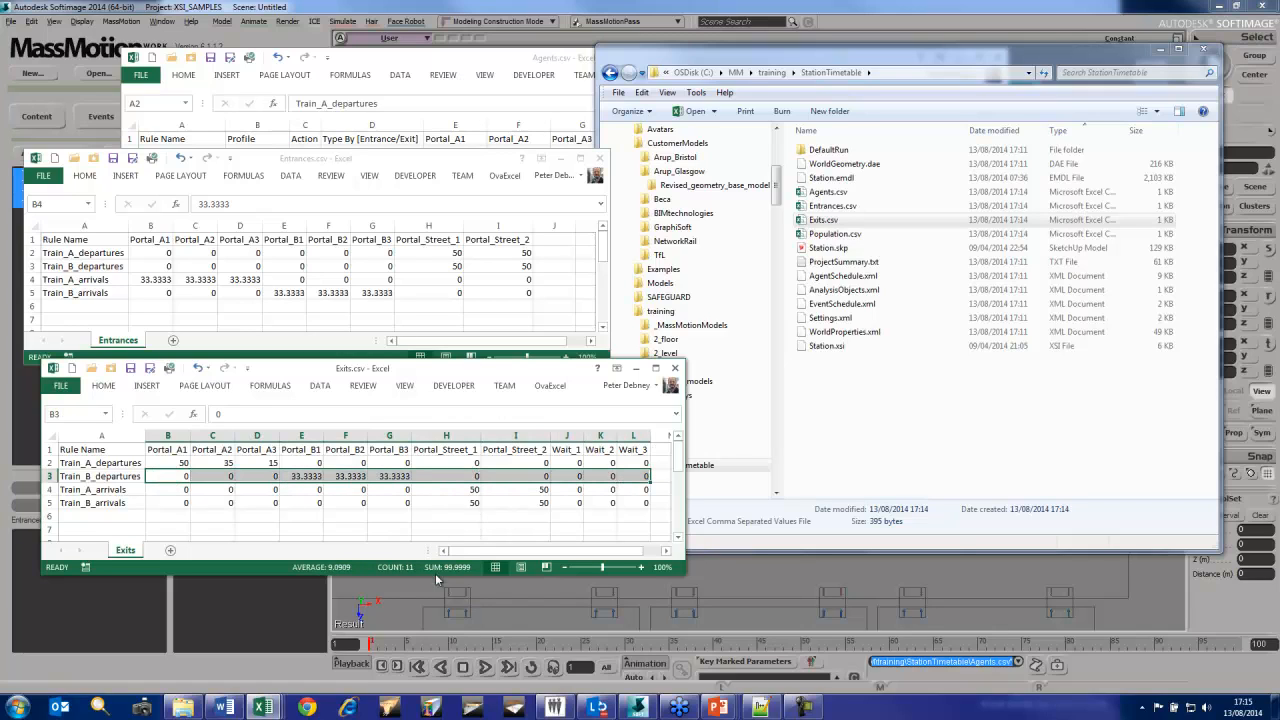
pyautogui.click(388, 490)
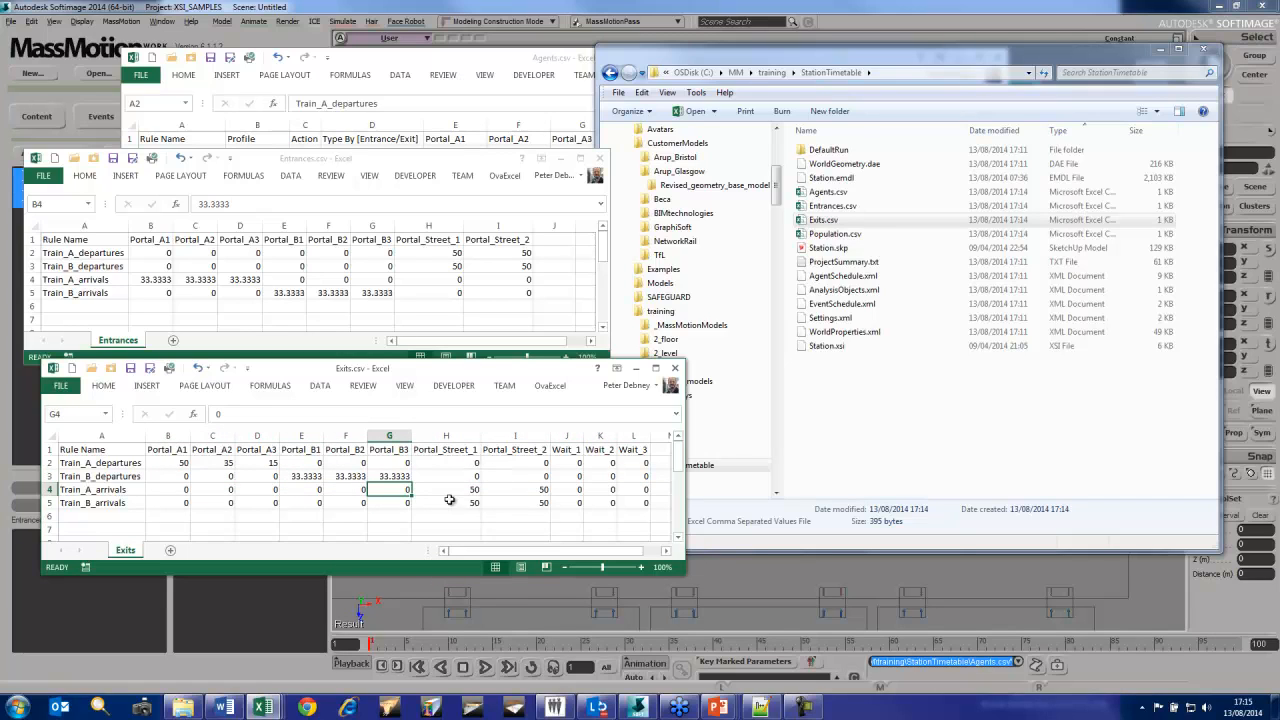
# Open Population.csv from the StationTimetable folder and fit its column widths to the contents
pyautogui.click(846, 234)
pyautogui.doubleClick(846, 234)
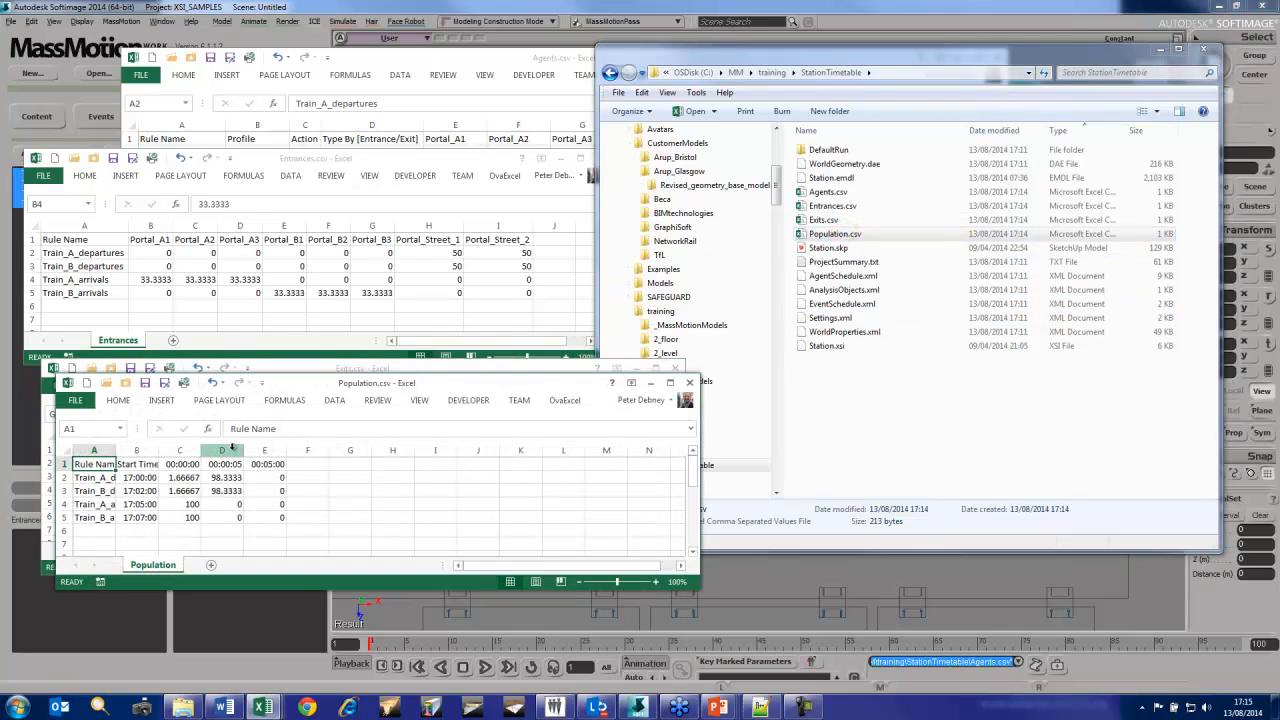
pyautogui.click(66, 452)
pyautogui.doubleClick(115, 450)
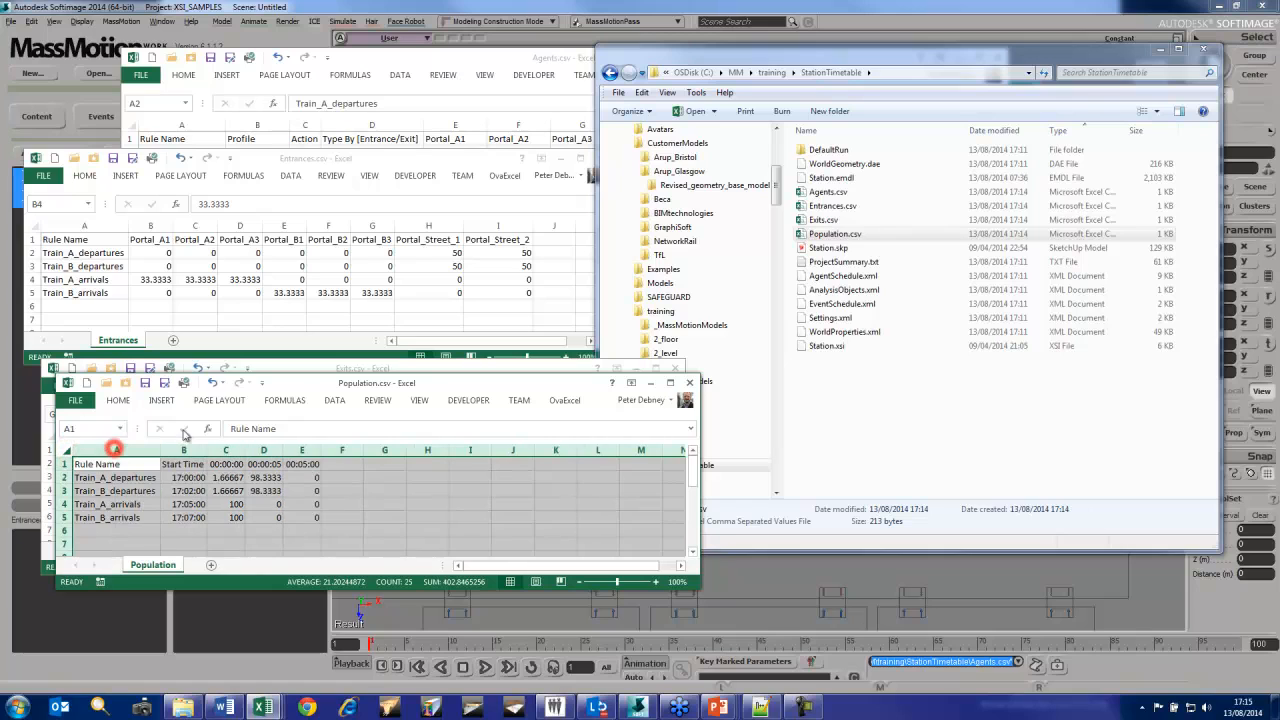
pyautogui.click(218, 533)
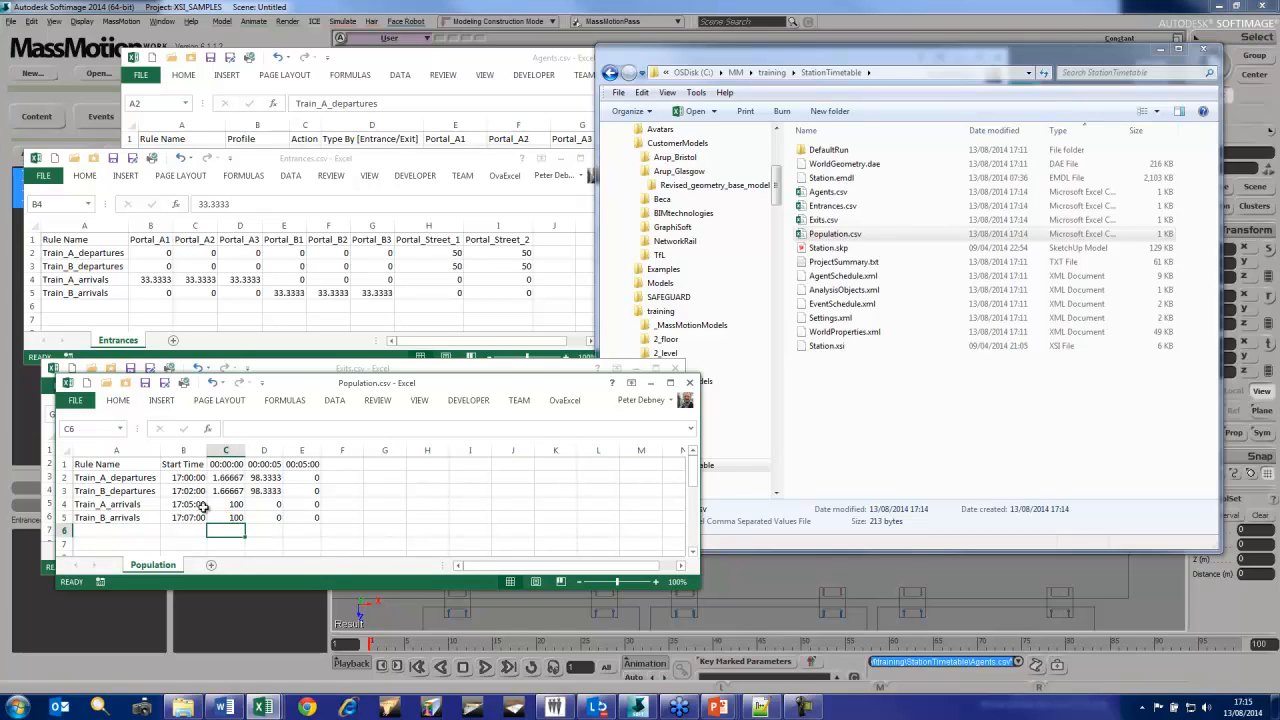
# Examine the population curve values at each time offset for the four train schedules, and close Population.csv
pyautogui.moveTo(228, 505); pyautogui.dragTo(309, 514)
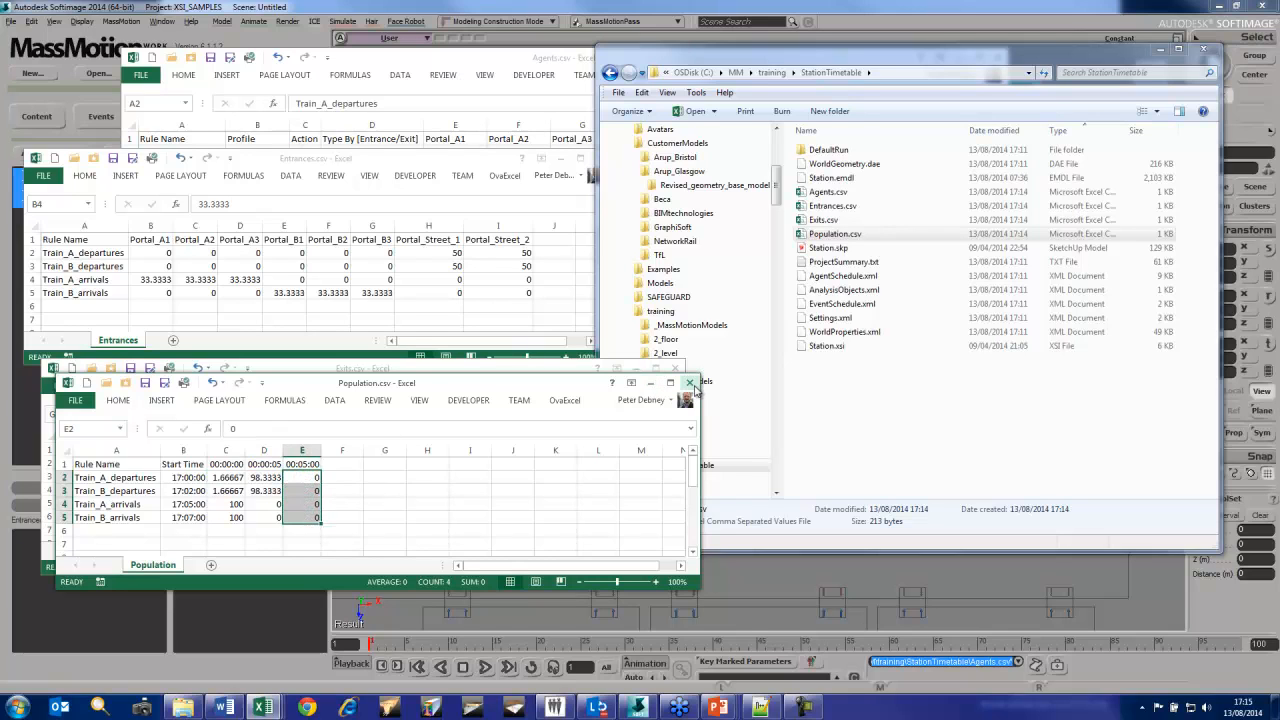
pyautogui.click(690, 385)
pyautogui.click(648, 375)
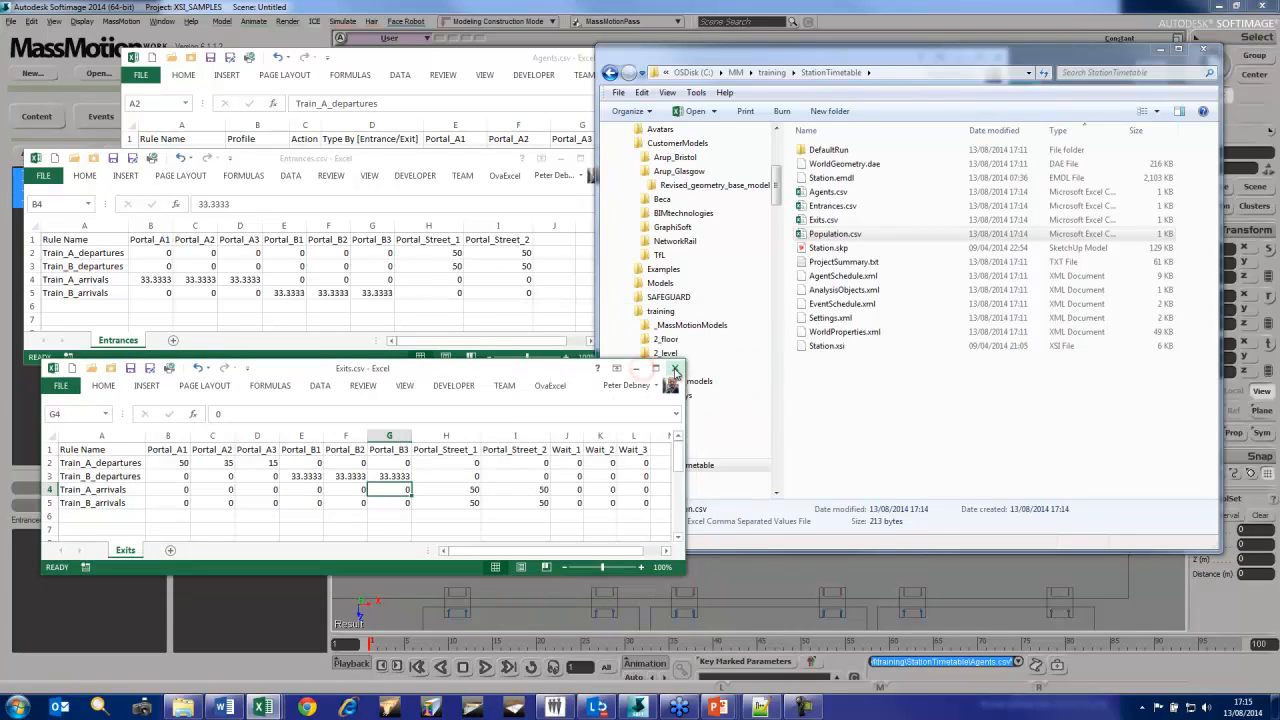
# Close Exits.csv with its changes saved, and close Entrances.csv and Agents.csv without saving
pyautogui.click(676, 369)
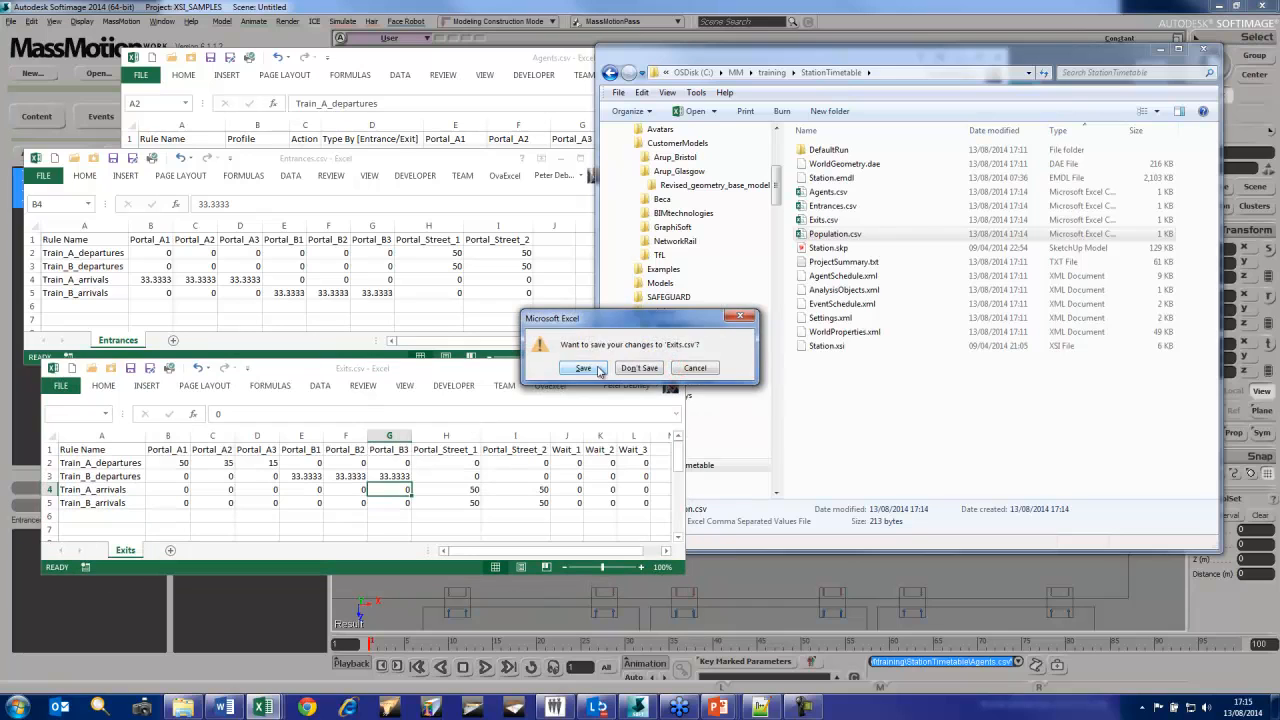
pyautogui.click(584, 375)
pyautogui.click(587, 388)
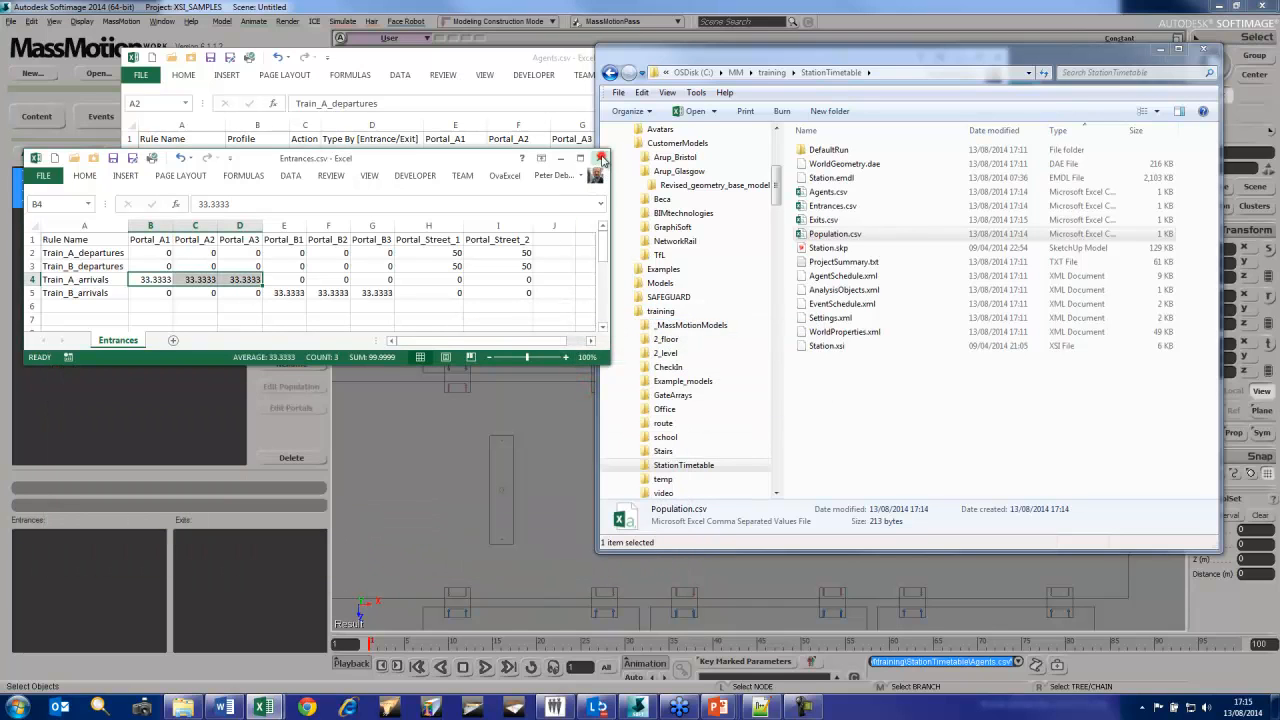
pyautogui.click(600, 158)
pyautogui.click(639, 368)
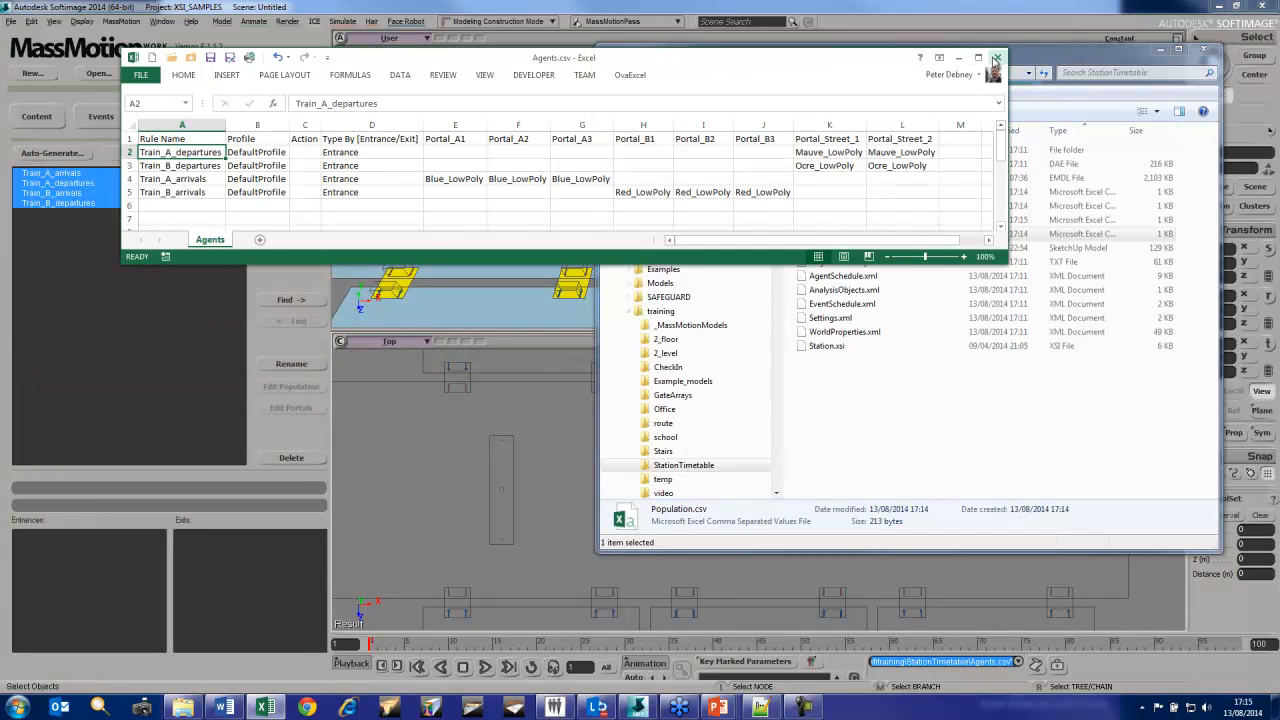
pyautogui.click(995, 56)
pyautogui.click(652, 365)
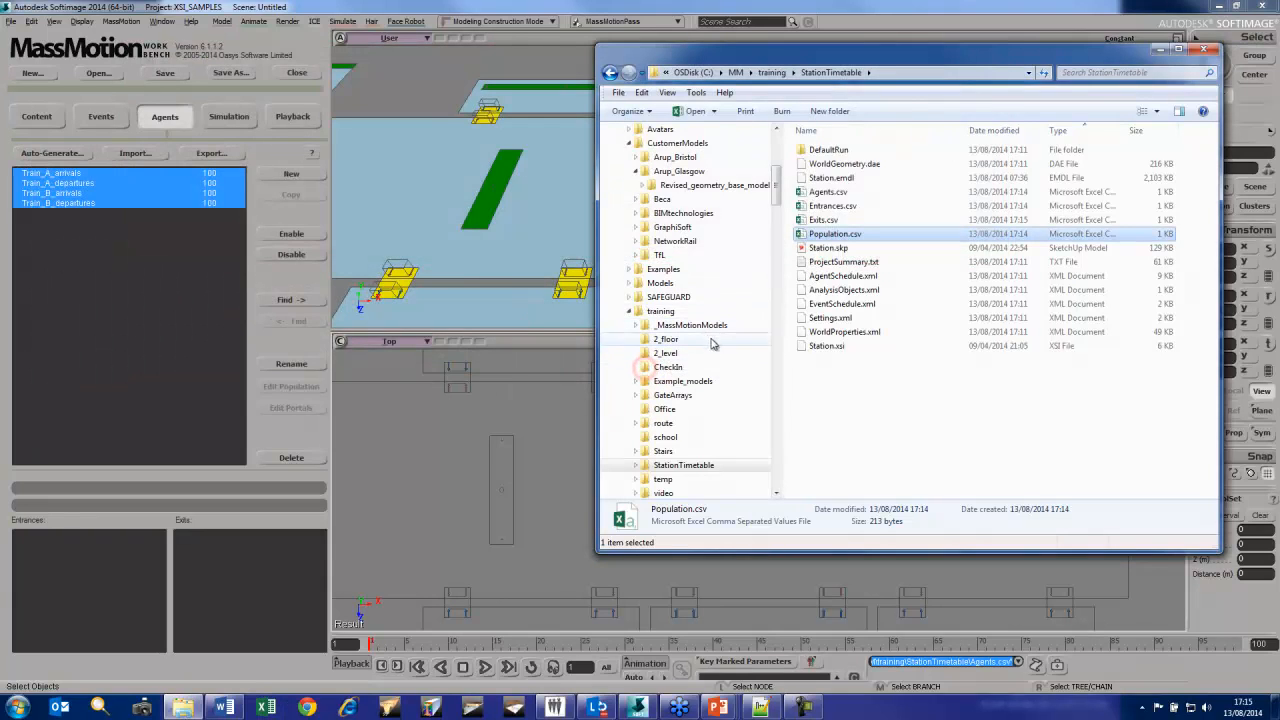
# Start importing spawn rules in MassMotion and review the import types, choosing Bundled Curve, Entrance, Exit, Definition (*.csv)
pyautogui.click(145, 162)
pyautogui.click(136, 154)
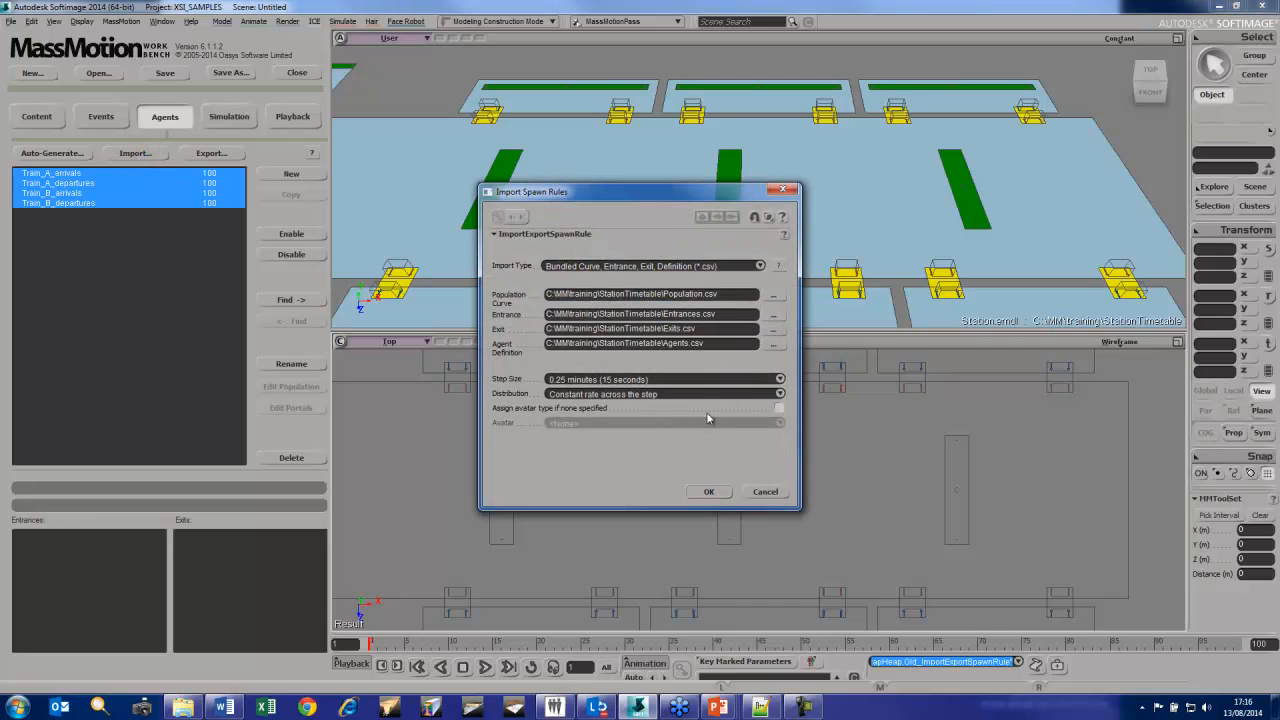
pyautogui.click(760, 267)
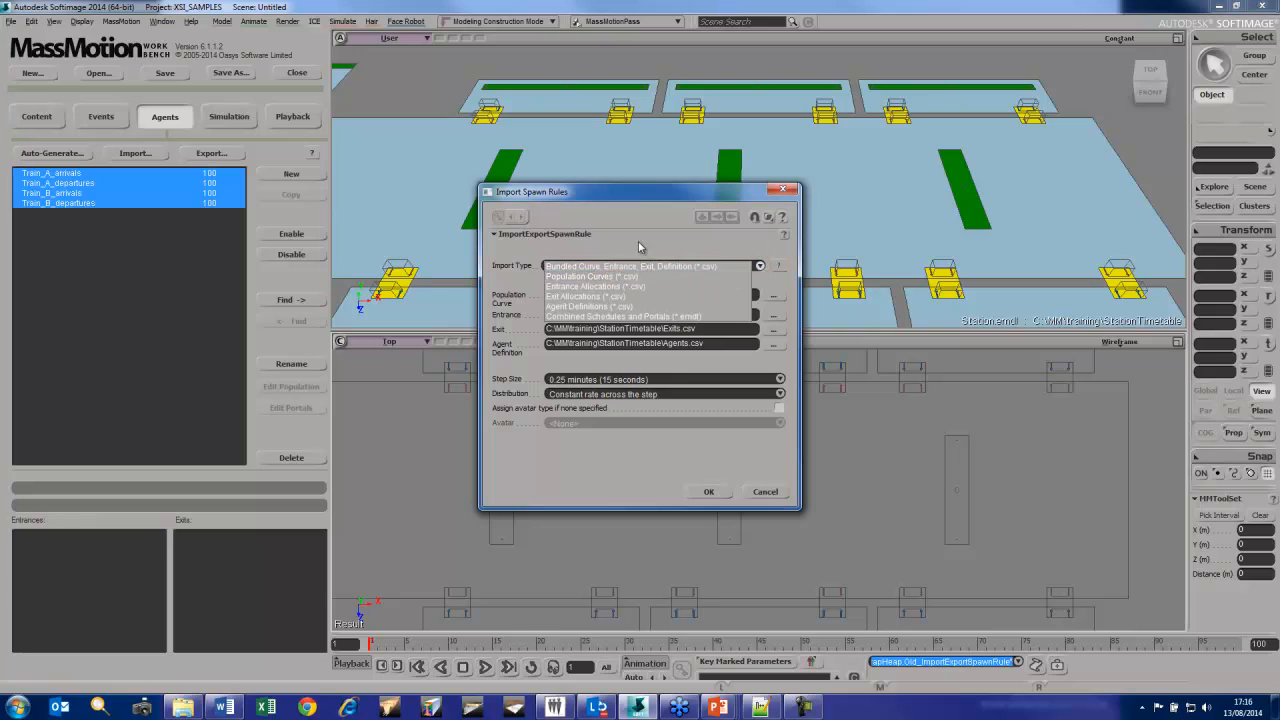
pyautogui.click(615, 267)
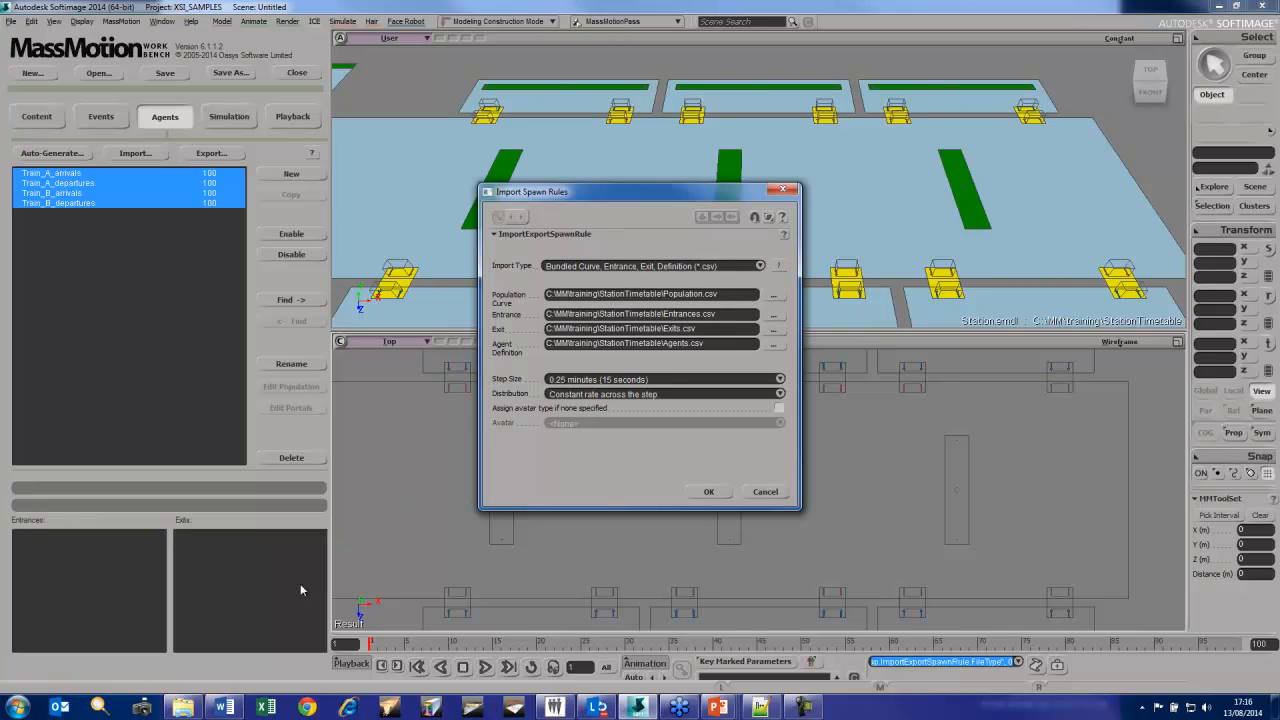
# Sort the StationTimetable folder by date modified to find the most recently edited CSV file
pyautogui.click(183, 707)
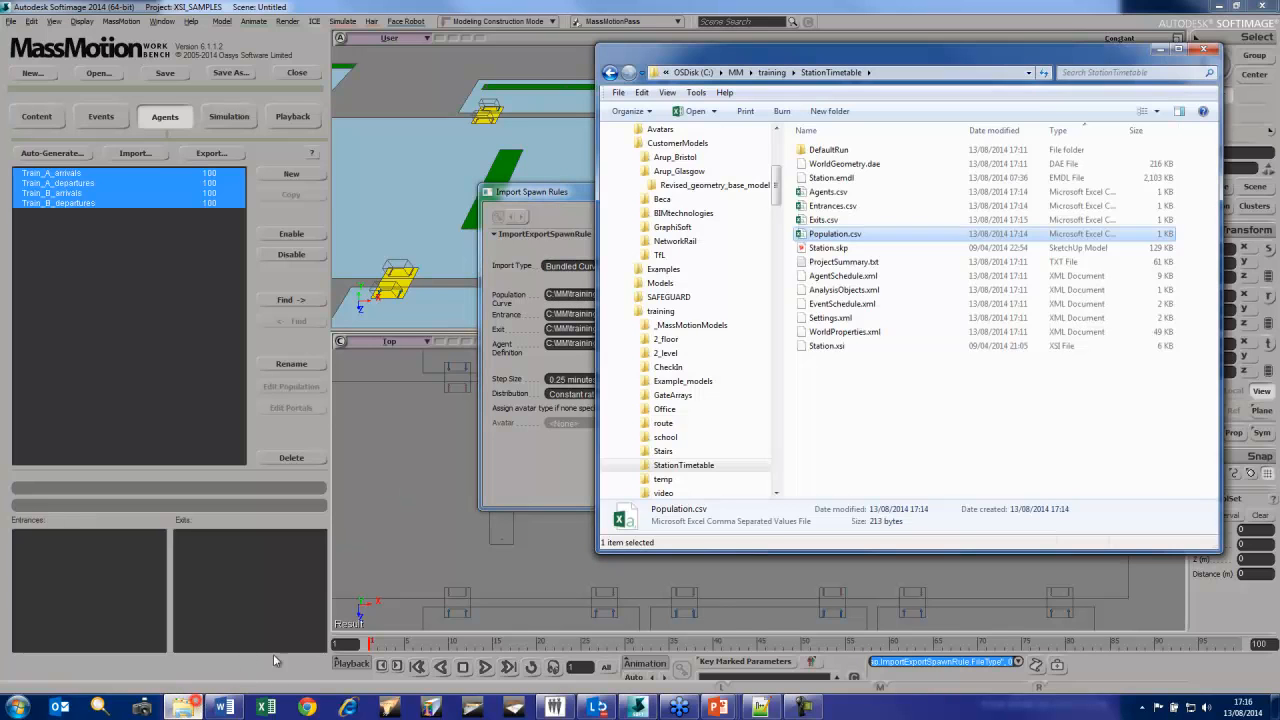
pyautogui.click(1057, 130)
pyautogui.click(993, 130)
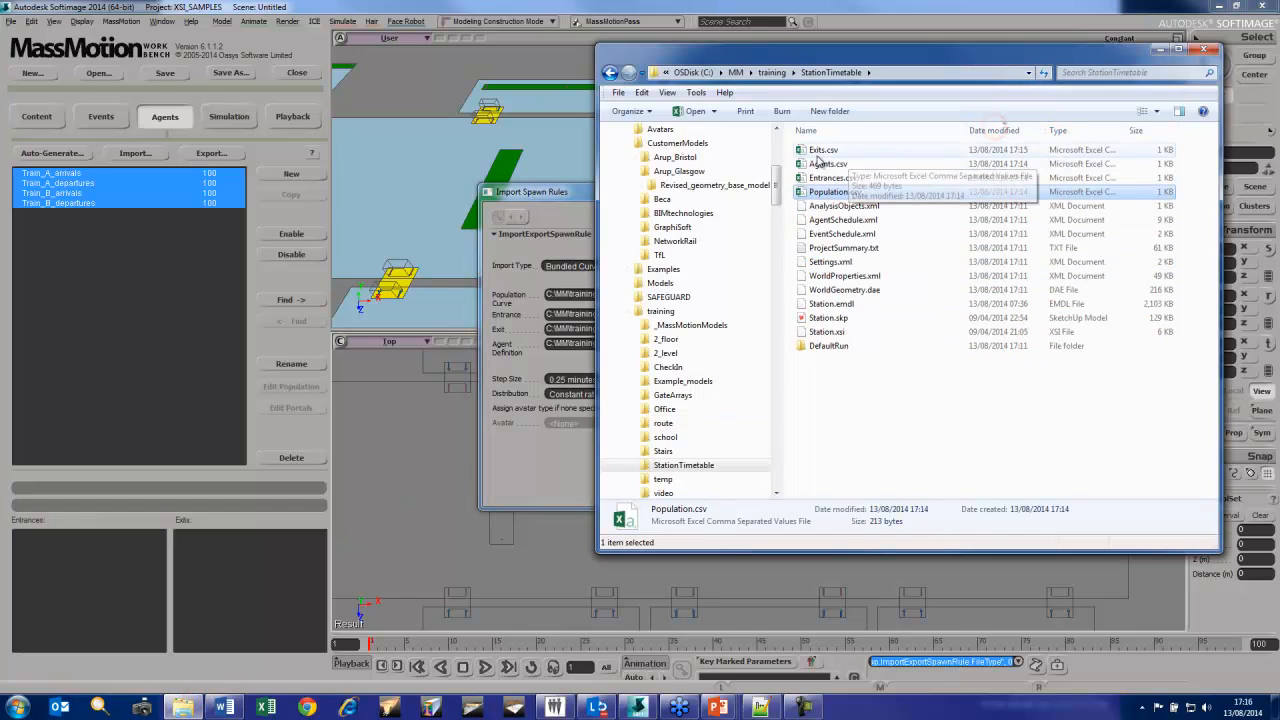
# Import only the exit allocations from Exits.csv using the Exit Allocations (*.csv) import type
pyautogui.click(575, 191)
pyautogui.click(759, 265)
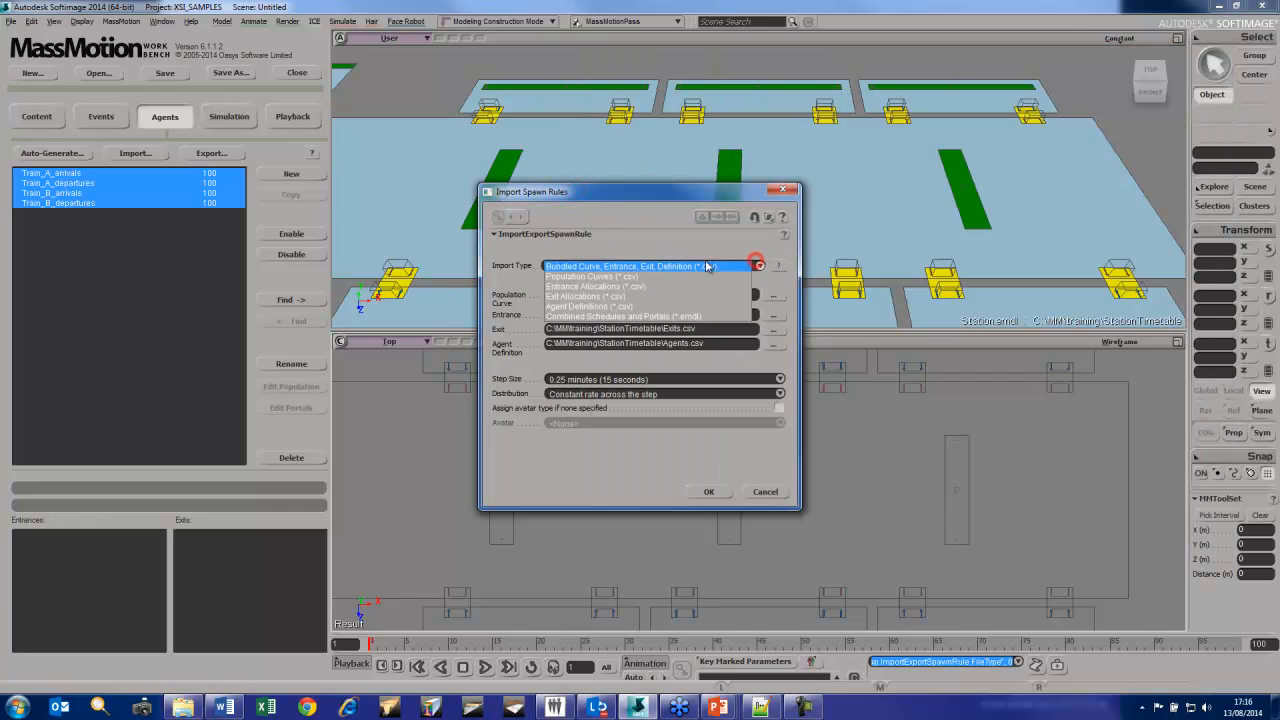
pyautogui.click(625, 296)
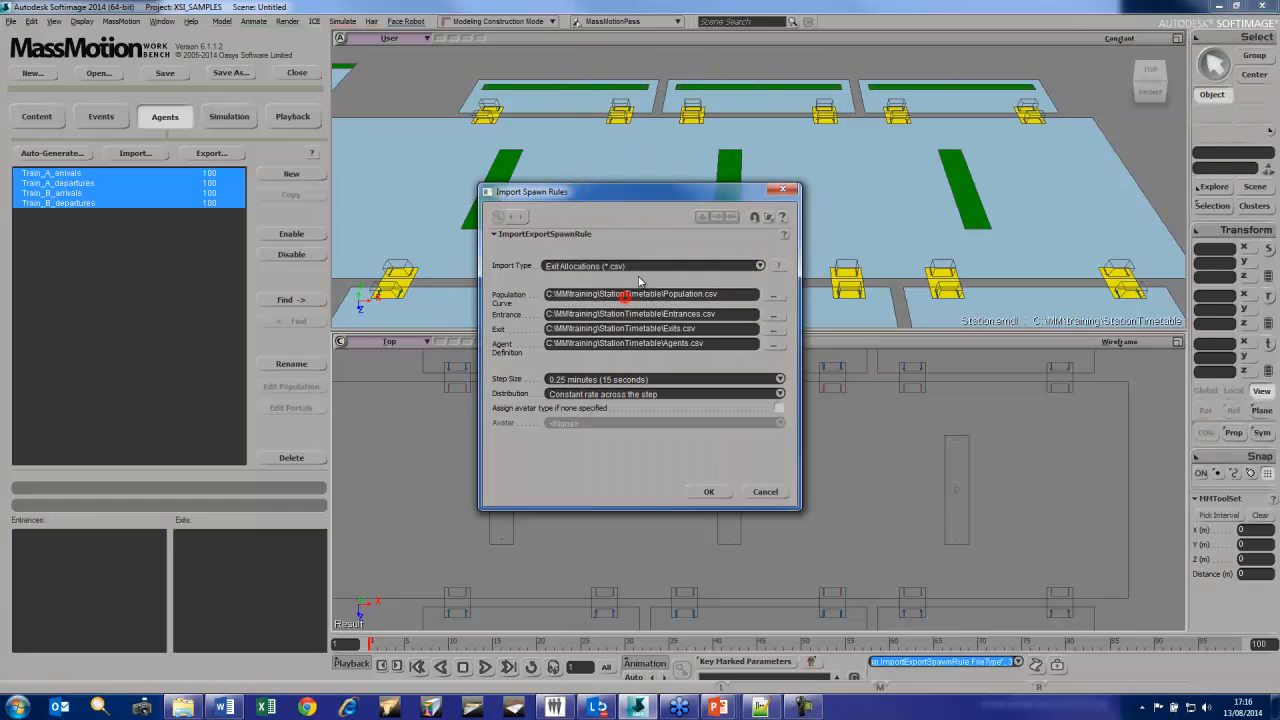
pyautogui.click(708, 490)
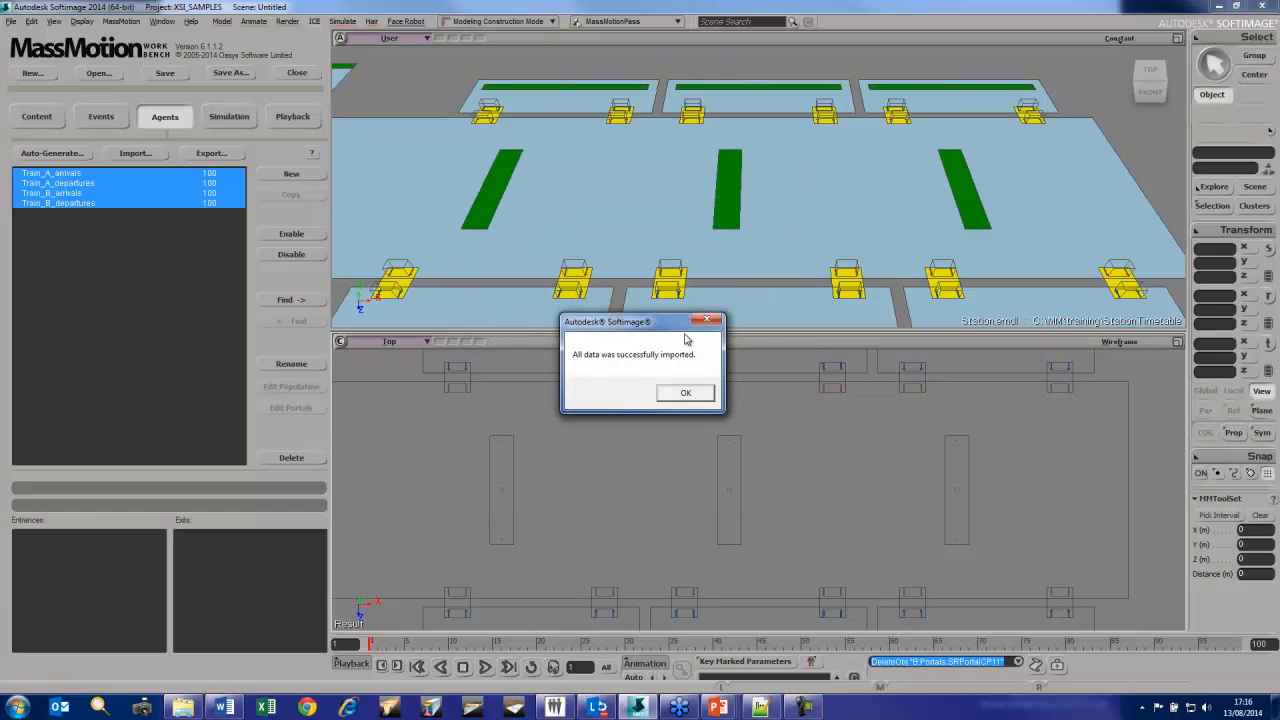
pyautogui.click(686, 392)
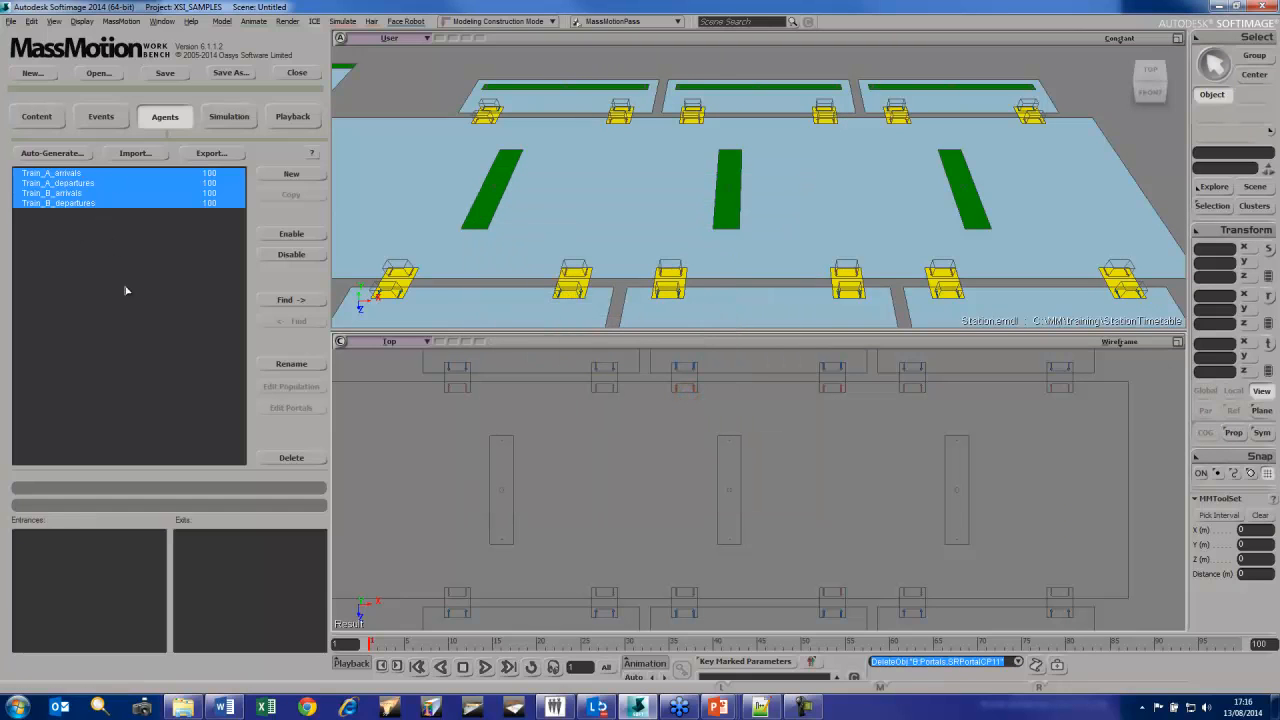
# Check the imported exit portals and their percentage distribution for the Train_A_departures schedule
pyautogui.click(76, 174)
pyautogui.click(76, 183)
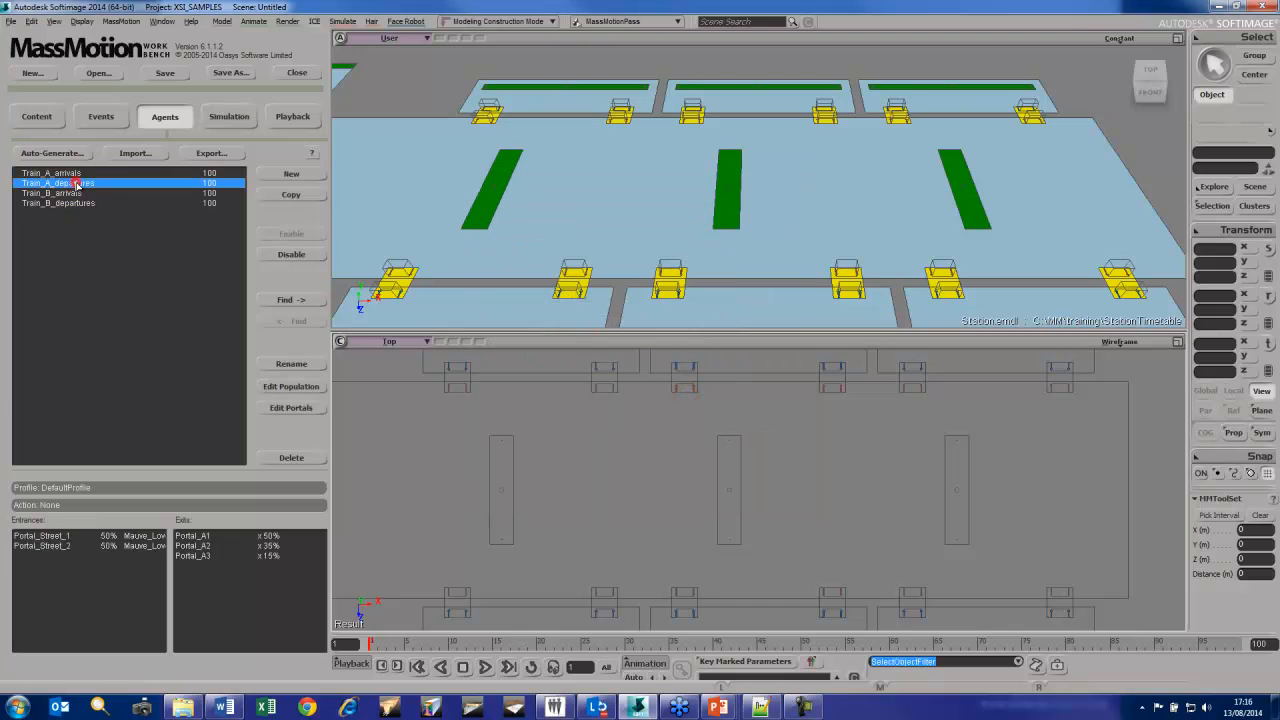
pyautogui.click(74, 193)
pyautogui.click(76, 184)
pyautogui.click(308, 407)
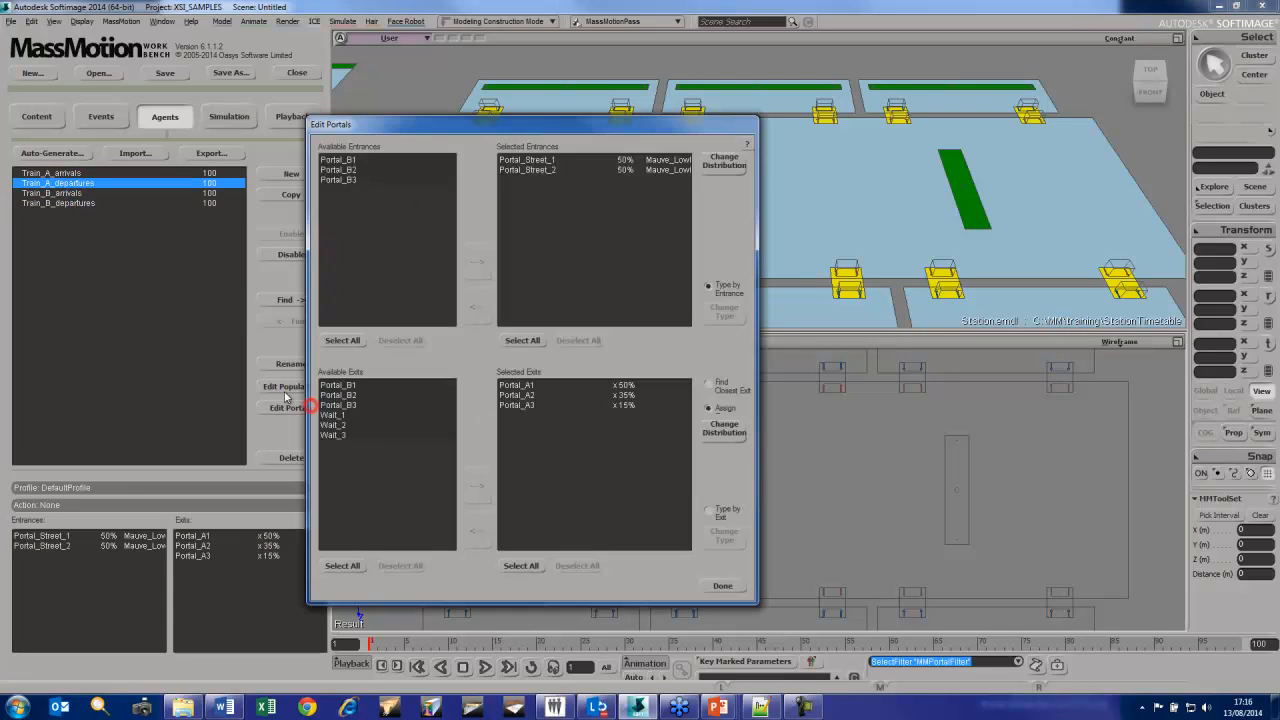
pyautogui.click(722, 429)
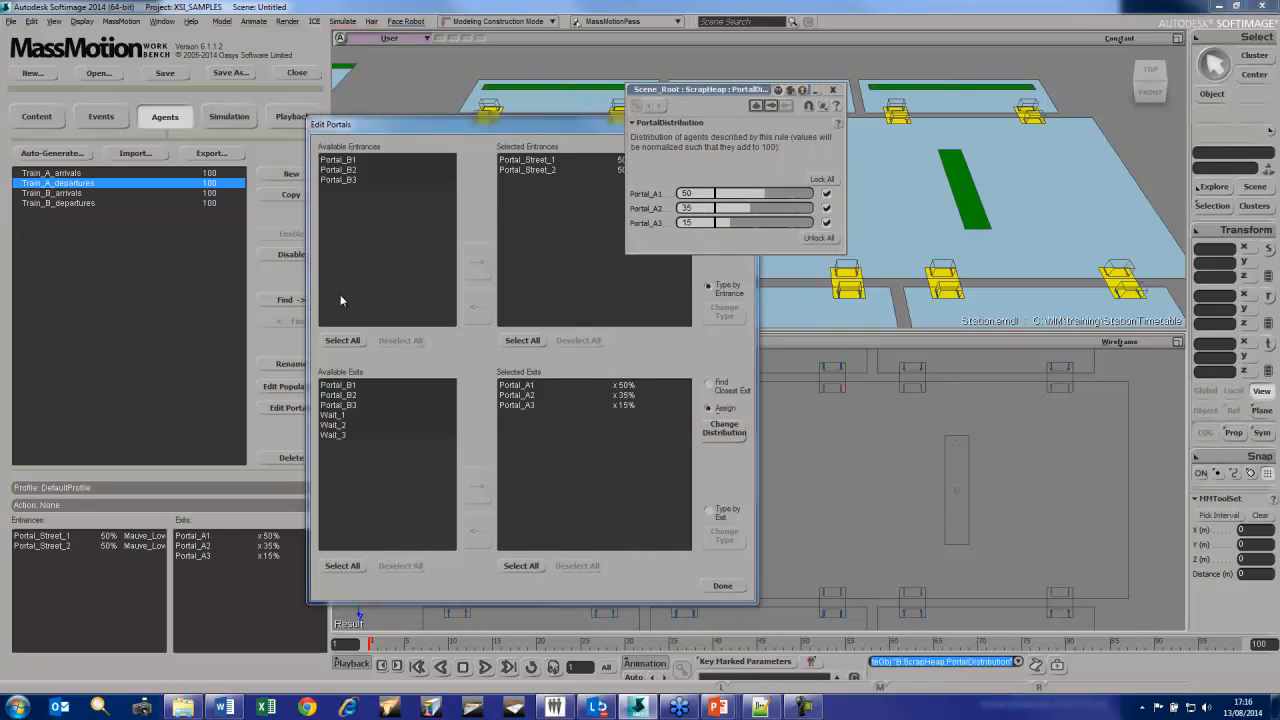
pyautogui.click(836, 91)
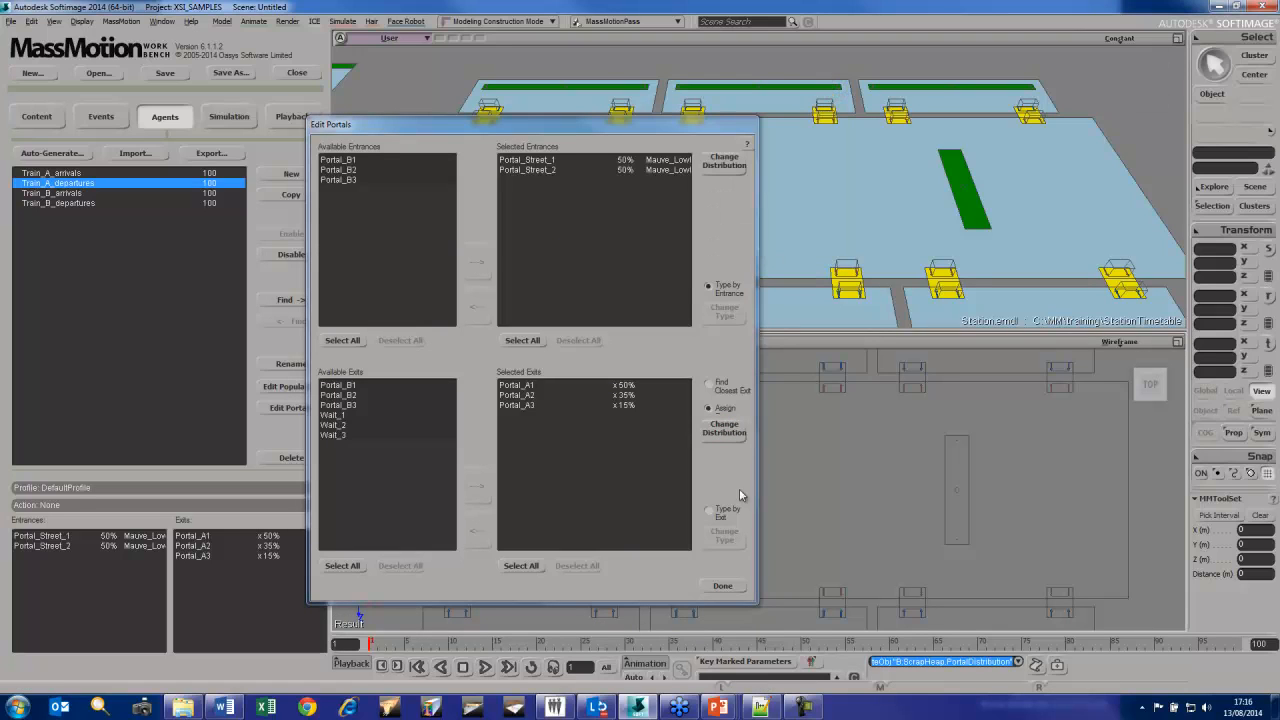
pyautogui.click(723, 587)
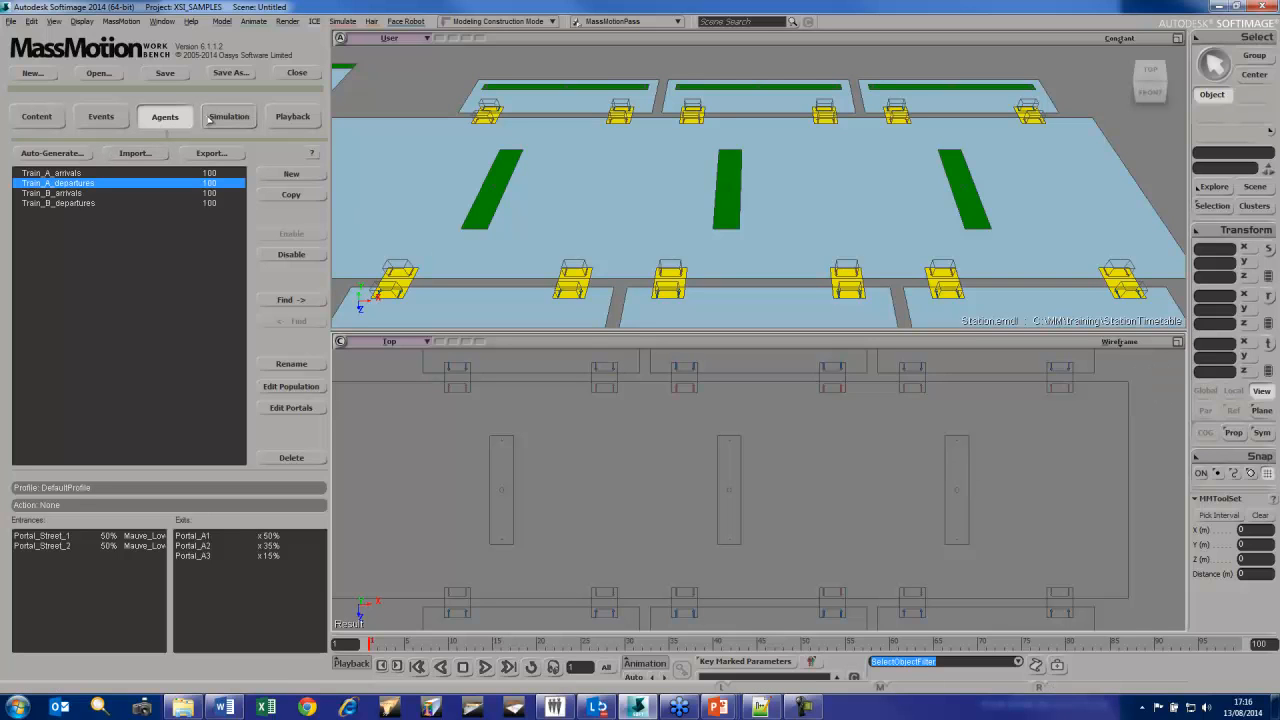
# Switch to the presentation slide show and display the "What are Timetables" slide
pyautogui.click(1218, 8)
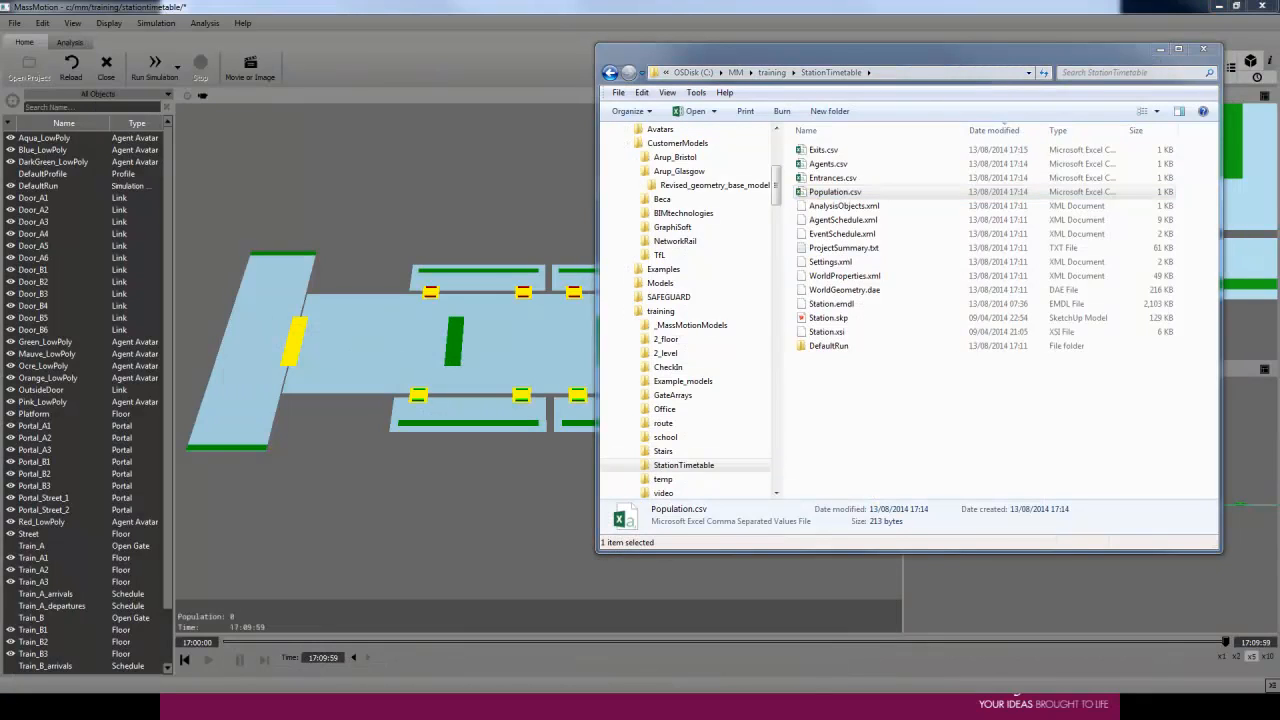
pyautogui.click(1146, 707)
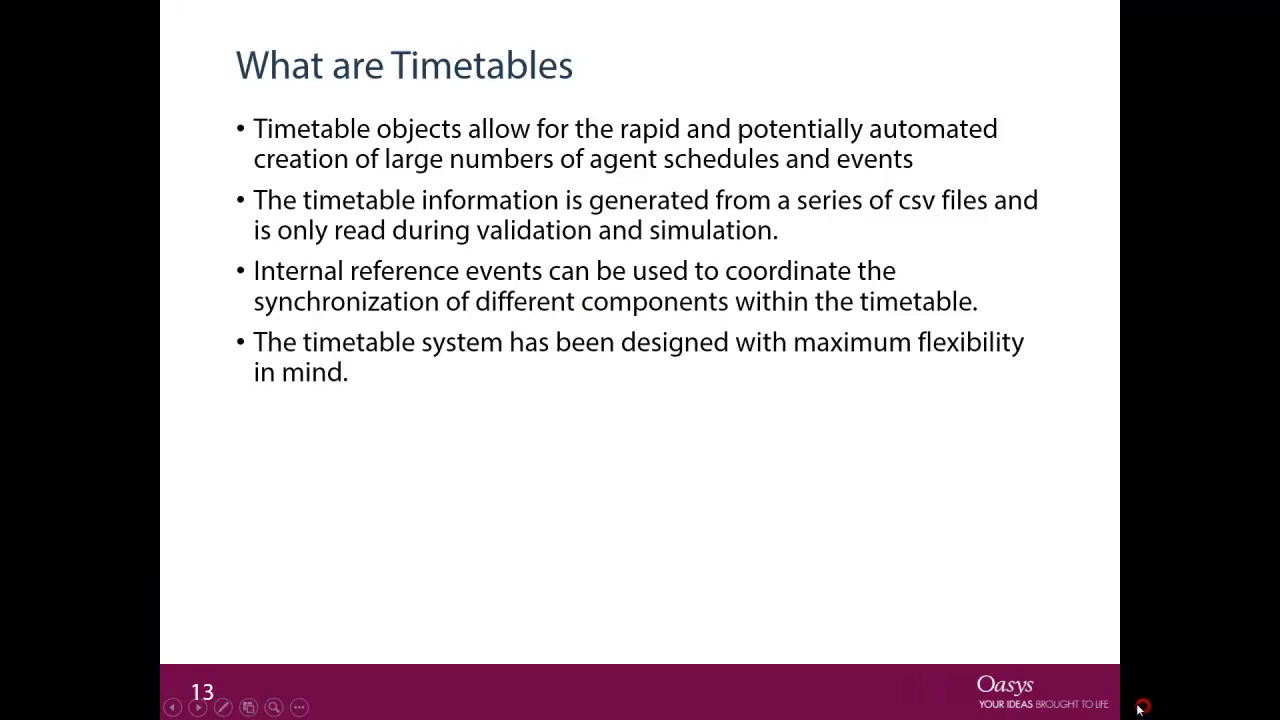
pyautogui.press('Left')
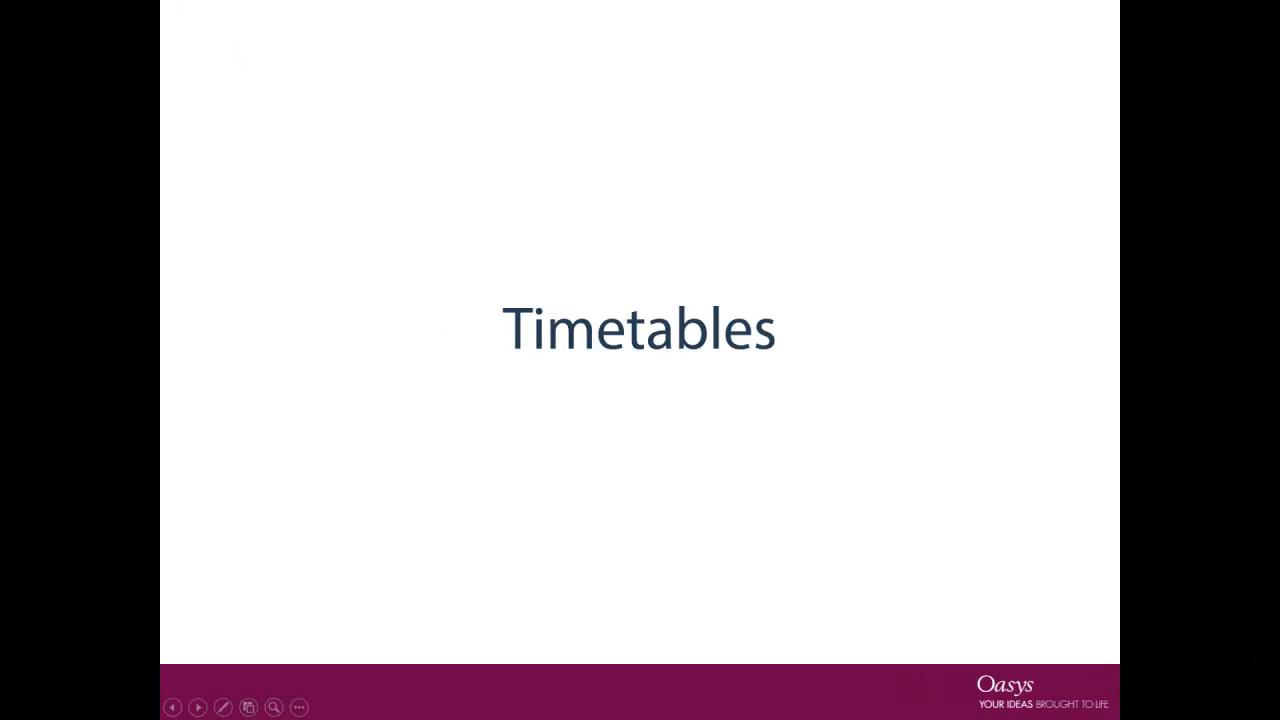
pyautogui.press('Right')
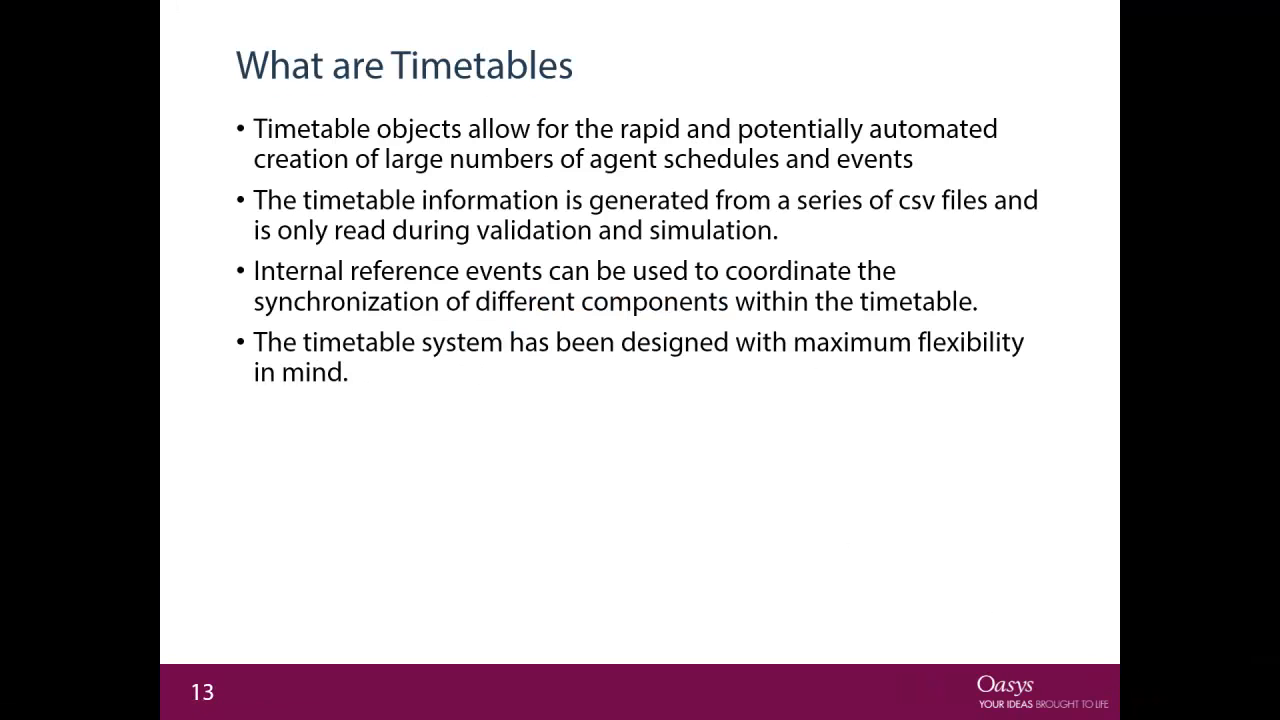
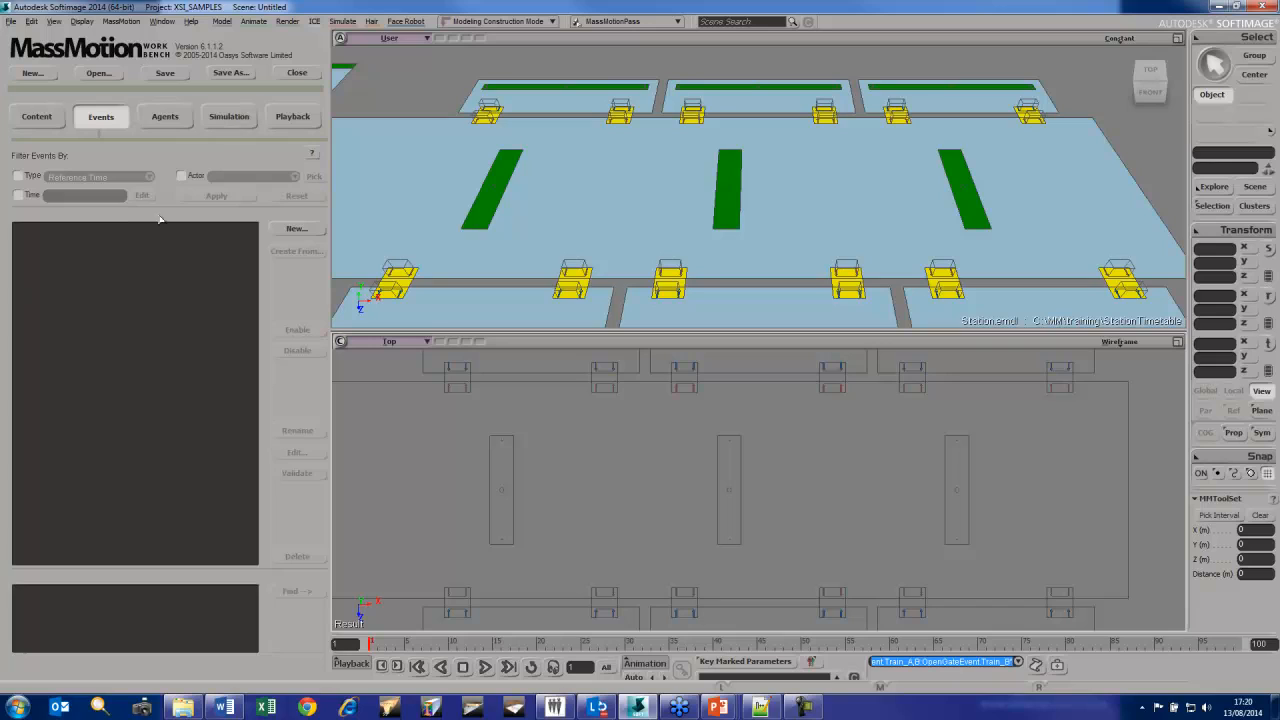
# Check the agent schedules list in the MassMotion workbench
pyautogui.click(165, 116)
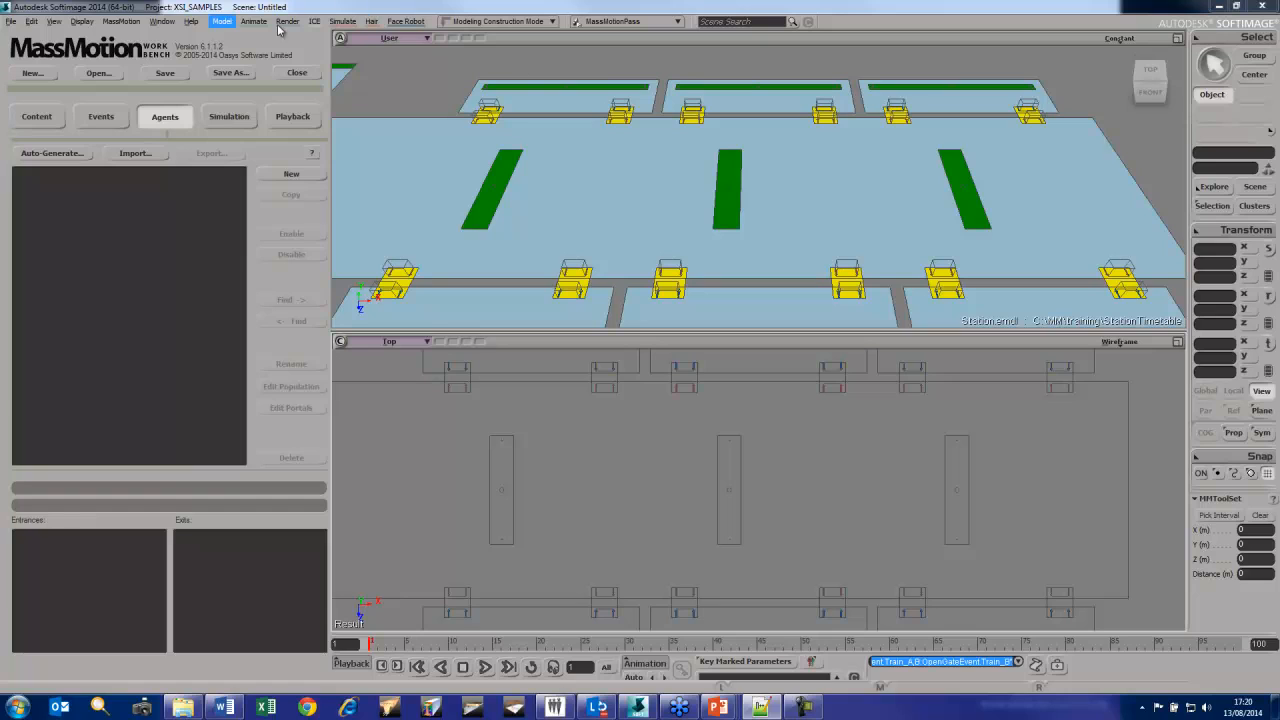
# Open the token manager and create a token named Train_A_ticket
pyautogui.click(120, 21)
pyautogui.moveTo(122, 54)
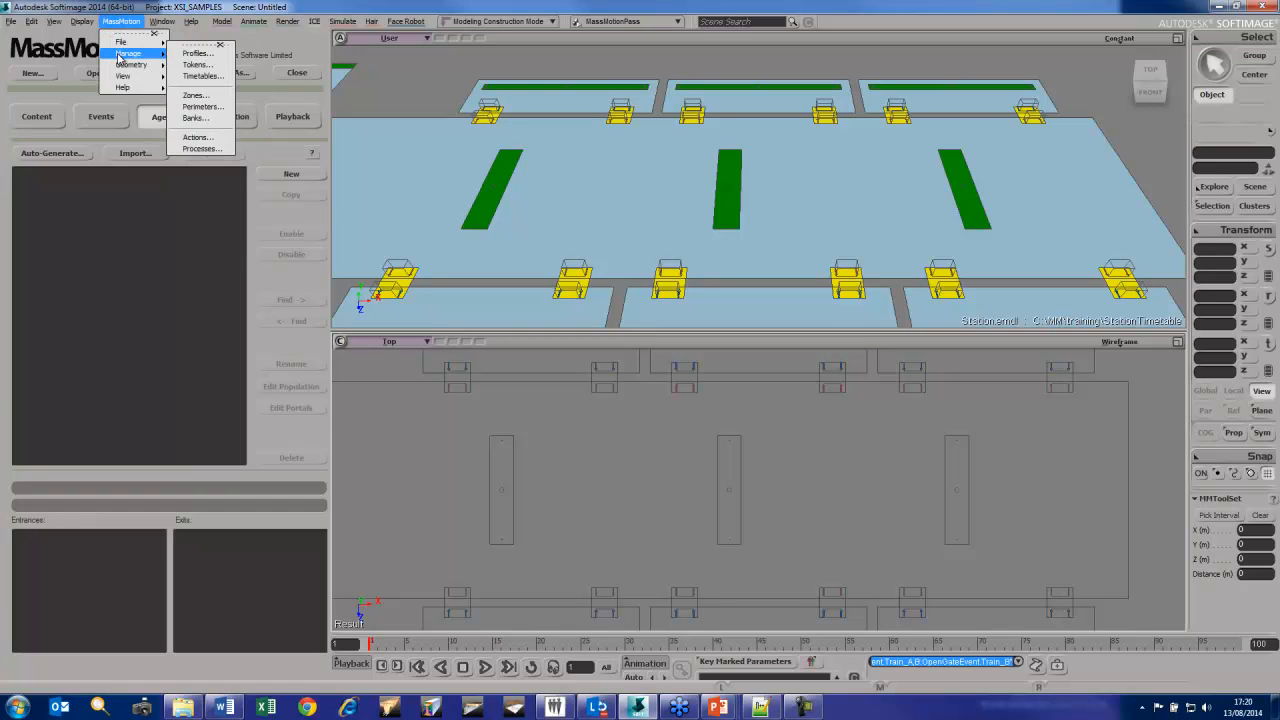
pyautogui.click(196, 64)
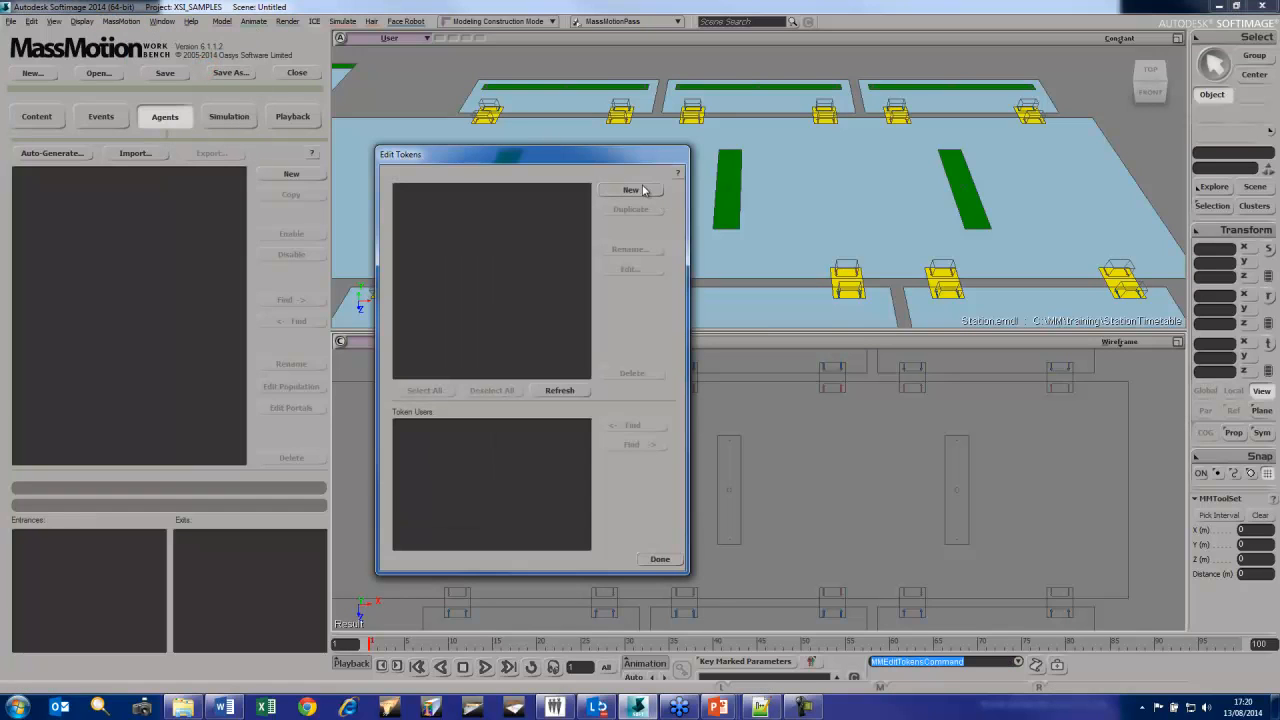
pyautogui.click(762, 706)
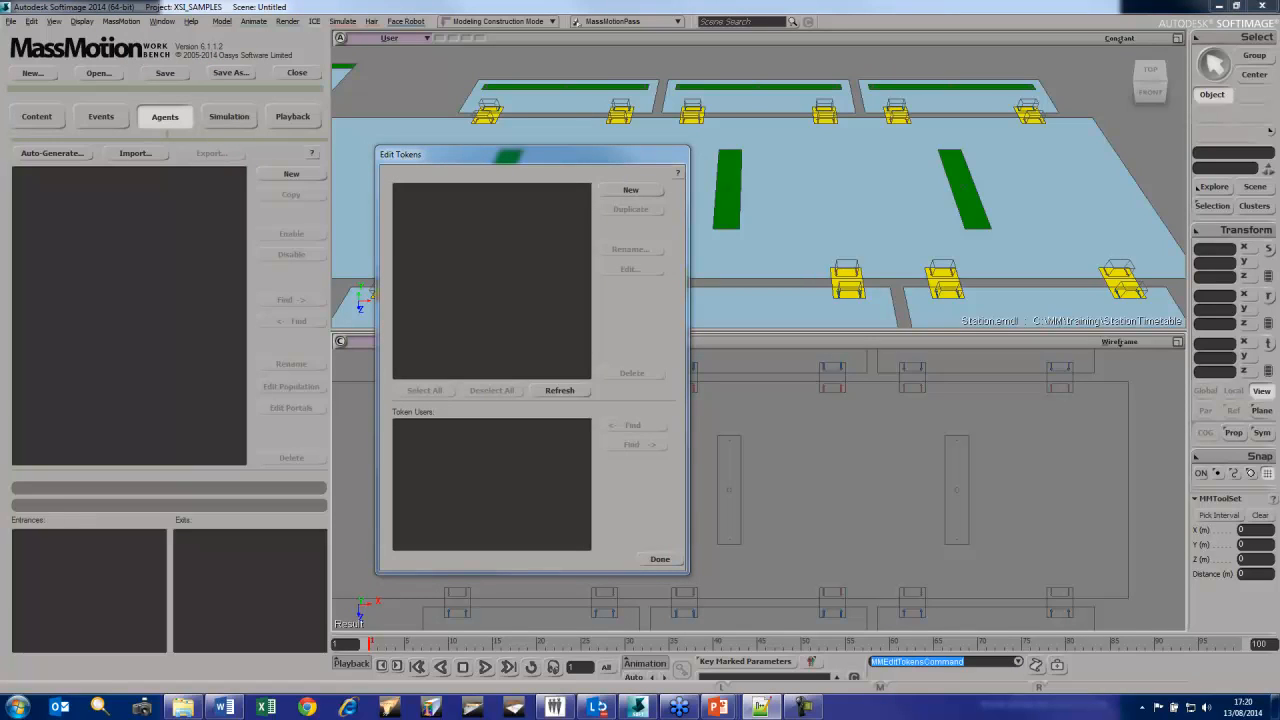
pyautogui.click(630, 190)
pyautogui.write('Train_A_ticket')
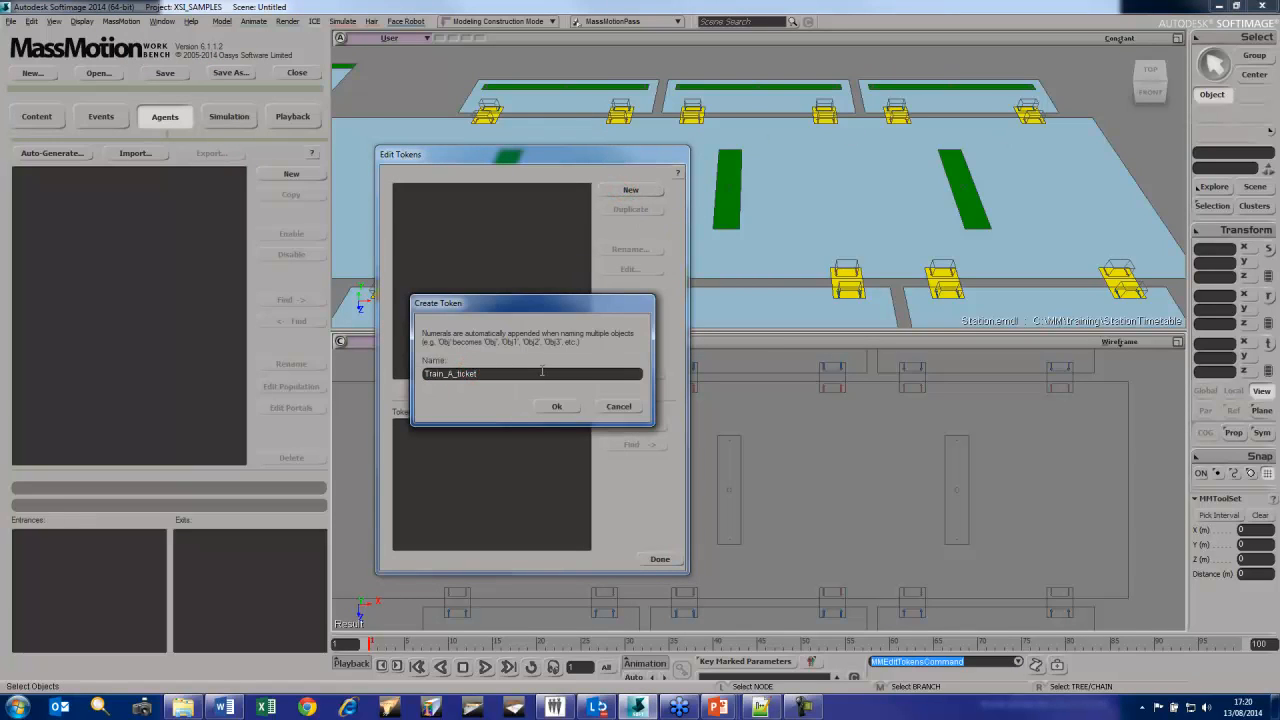
pyautogui.click(564, 411)
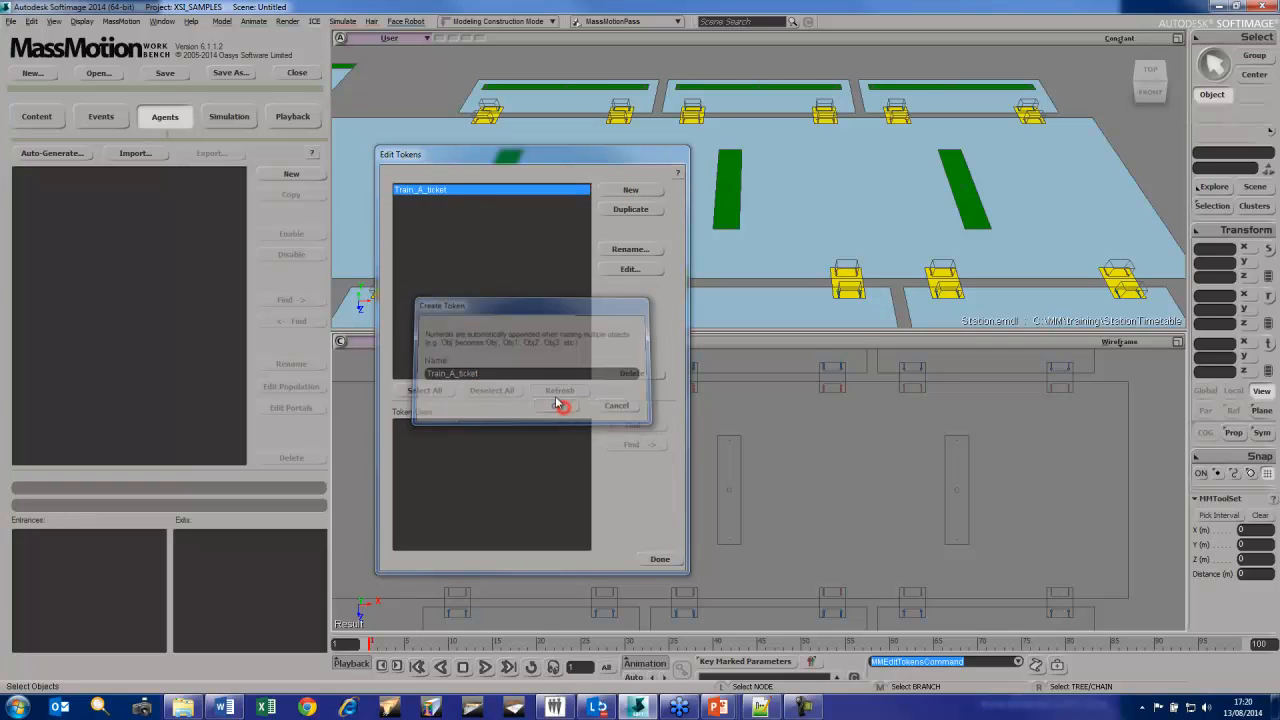
# Create a second token named Train_B_ticket
pyautogui.click(620, 194)
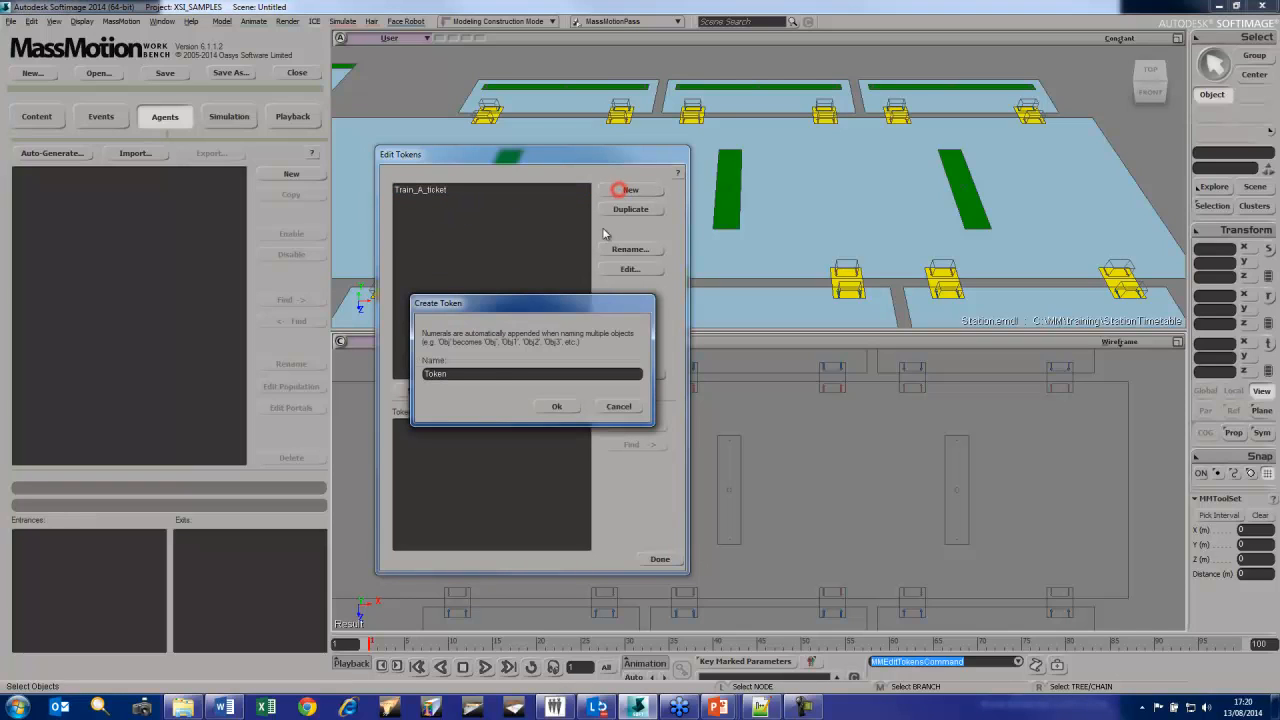
pyautogui.hotkey('ctrl', 'v')
pyautogui.moveTo(448, 373); pyautogui.dragTo(455, 408)
pyautogui.write('B')
pyautogui.click(556, 406)
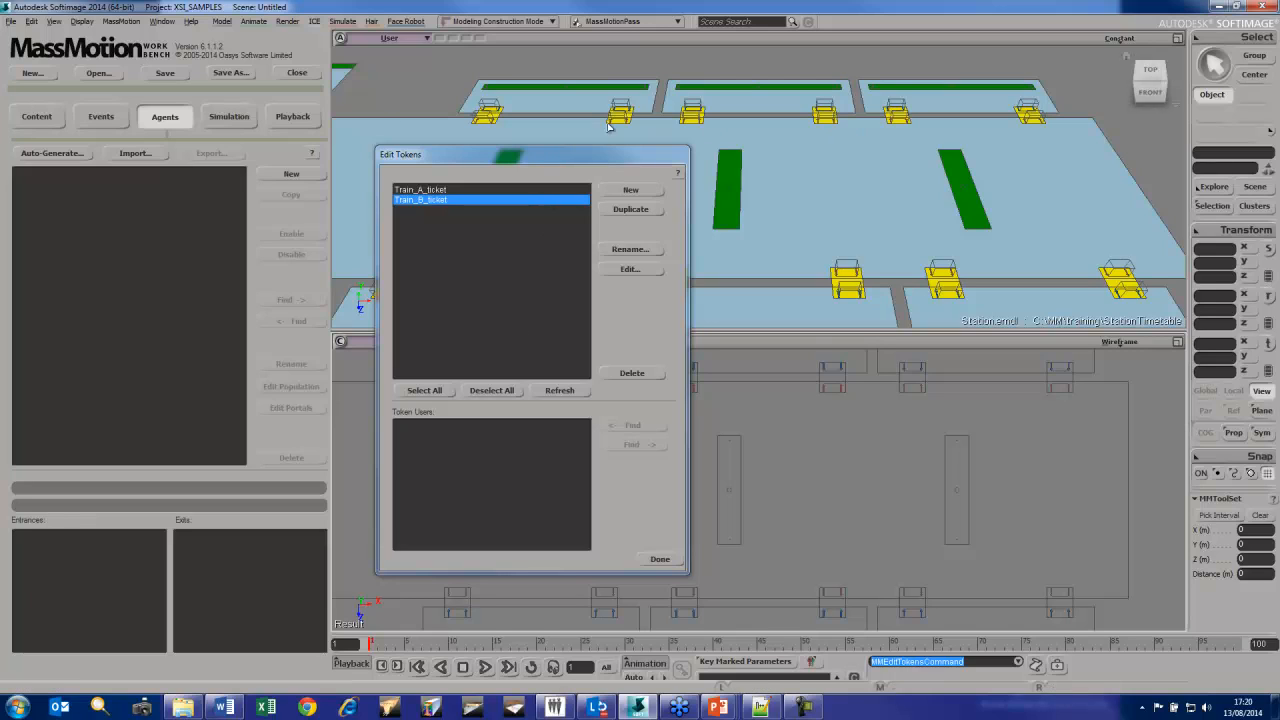
# Open the zone manager and arrange the token and zone windows one below the other, clear of the model views
pyautogui.moveTo(547, 157); pyautogui.dragTo(110, 190)
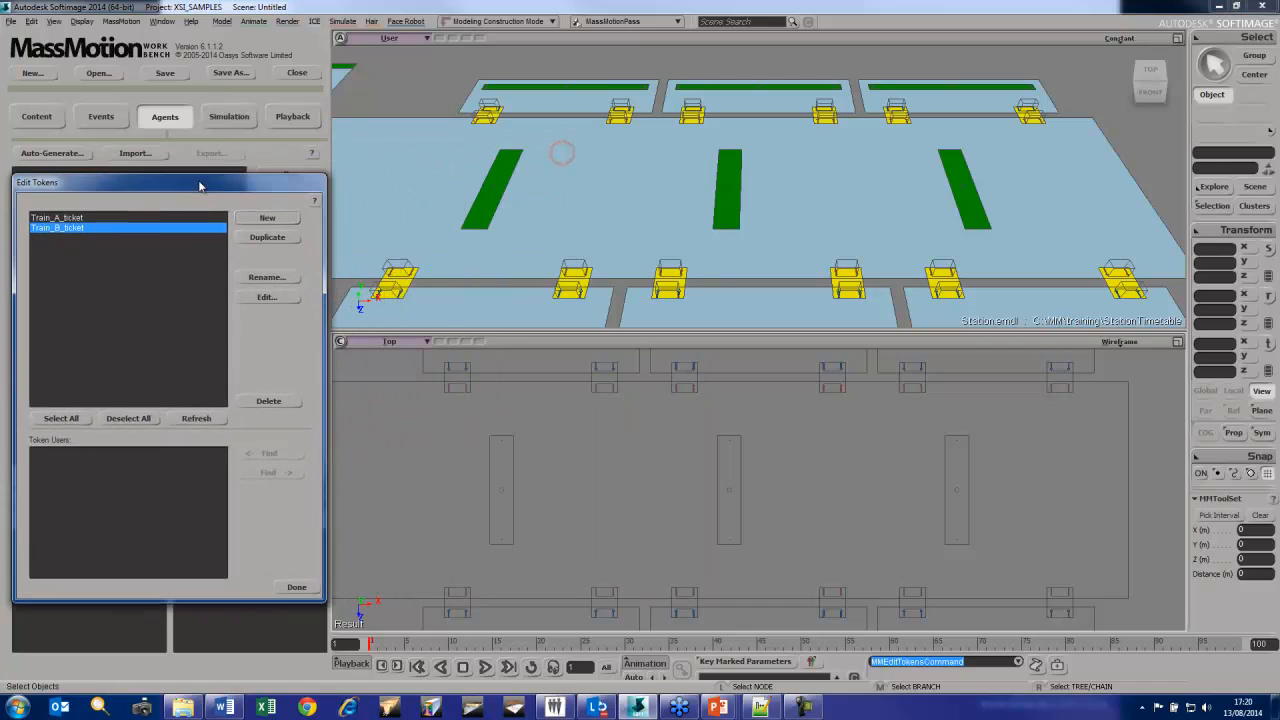
pyautogui.click(118, 21)
pyautogui.moveTo(128, 53)
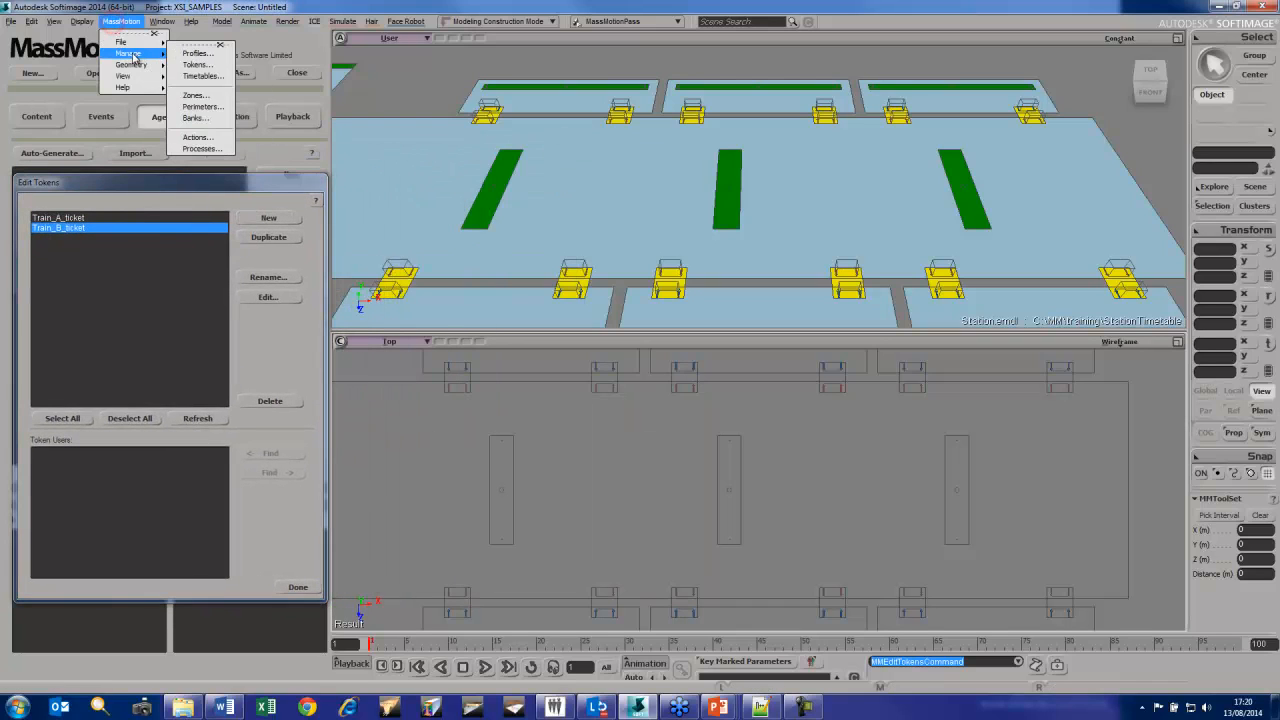
pyautogui.click(208, 96)
pyautogui.moveTo(520, 157); pyautogui.dragTo(180, 248)
pyautogui.click(194, 177)
pyautogui.moveTo(195, 178); pyautogui.dragTo(199, 73)
pyautogui.click(286, 520)
pyautogui.moveTo(214, 262); pyautogui.dragTo(197, 246)
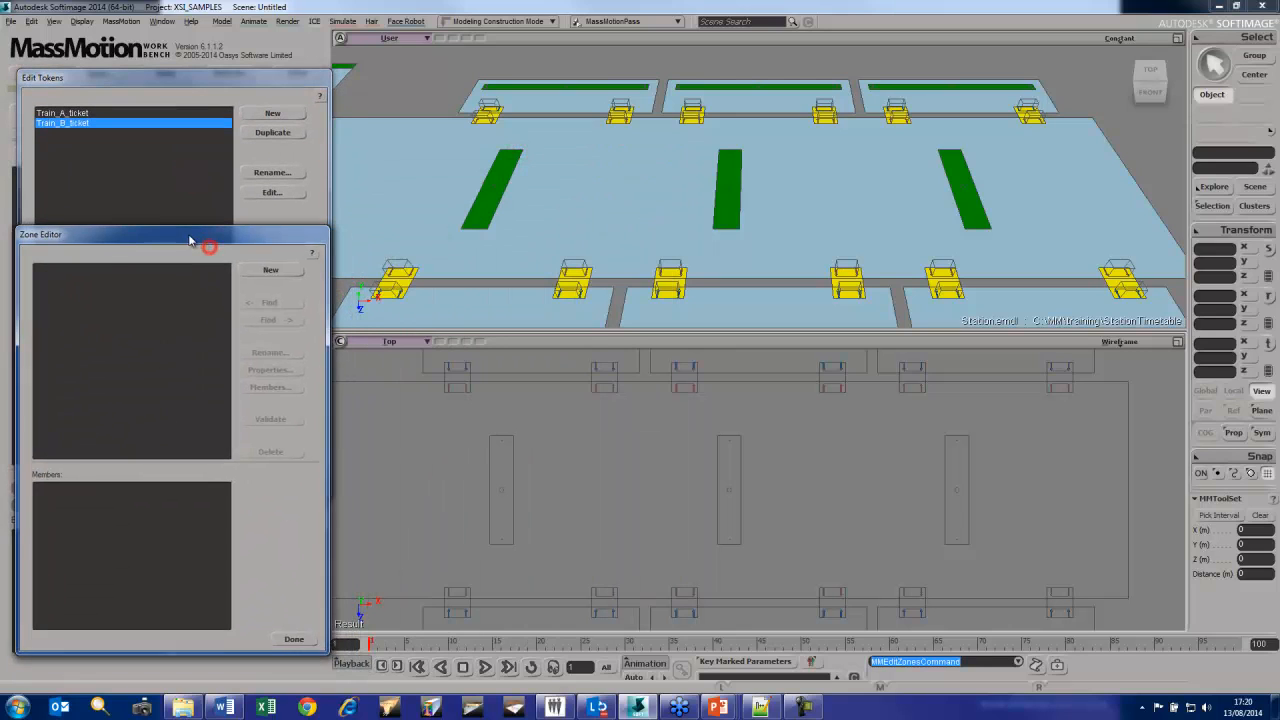
# Create a zone named PlatformZone with the Platform floor as its only member
pyautogui.click(272, 266)
pyautogui.doubleClick(470, 378)
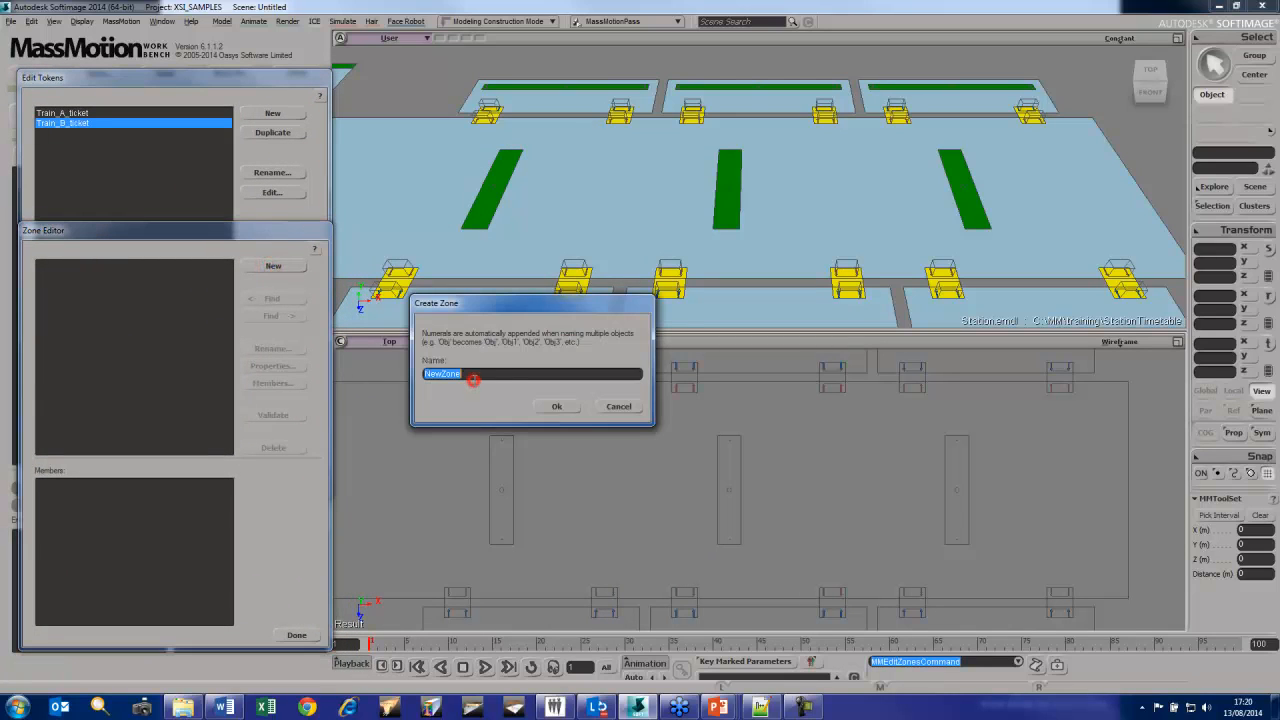
pyautogui.write('Platform')
pyautogui.click(557, 406)
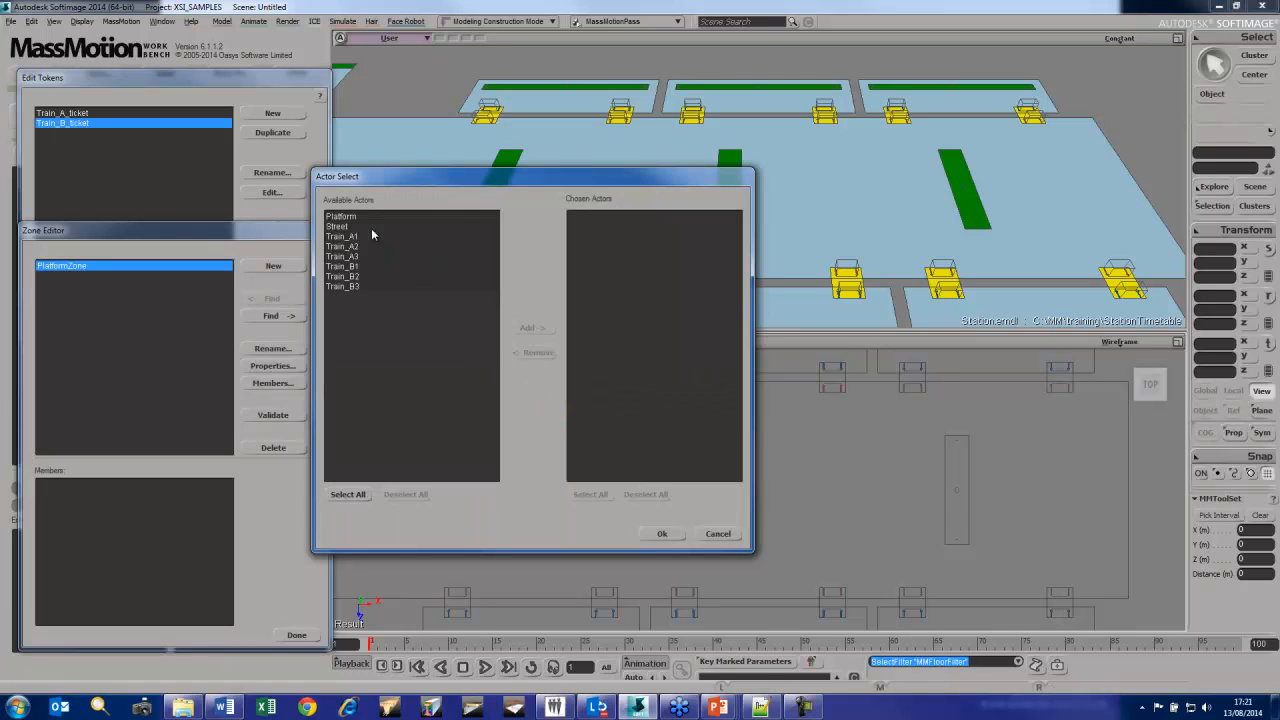
pyautogui.click(340, 216)
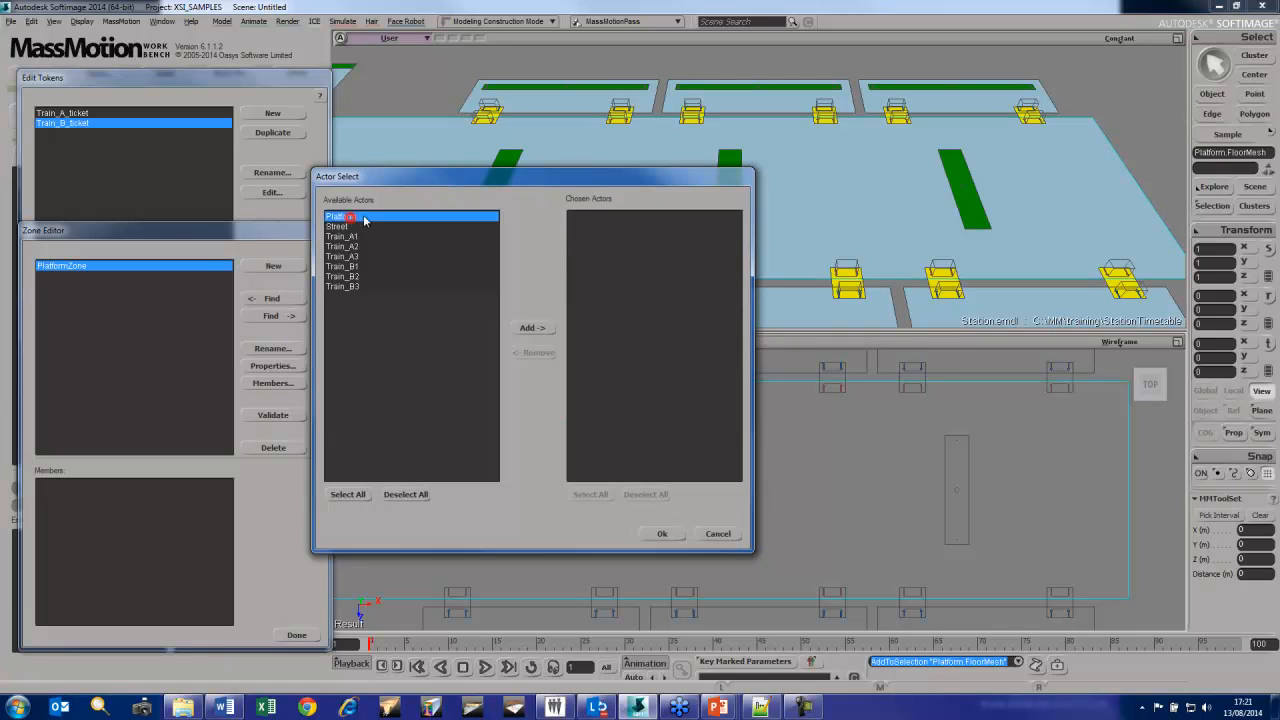
pyautogui.click(530, 327)
pyautogui.click(661, 533)
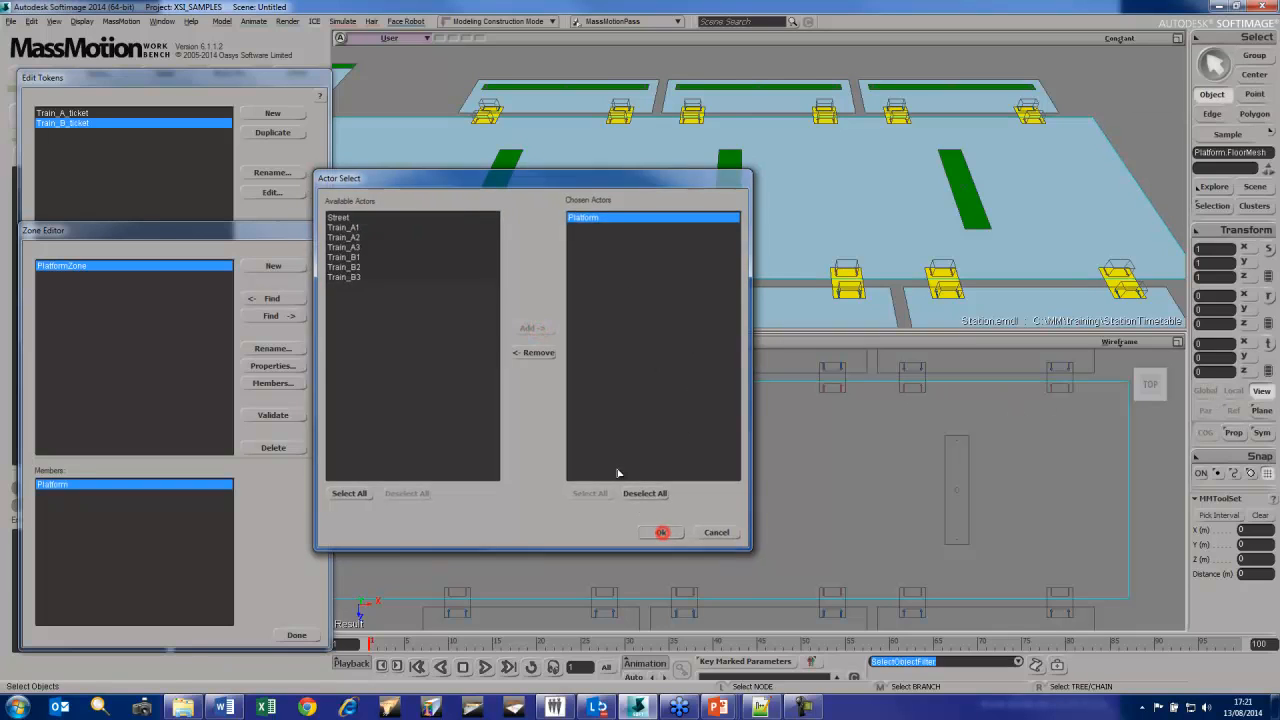
pyautogui.moveTo(318, 231); pyautogui.dragTo(315, 154)
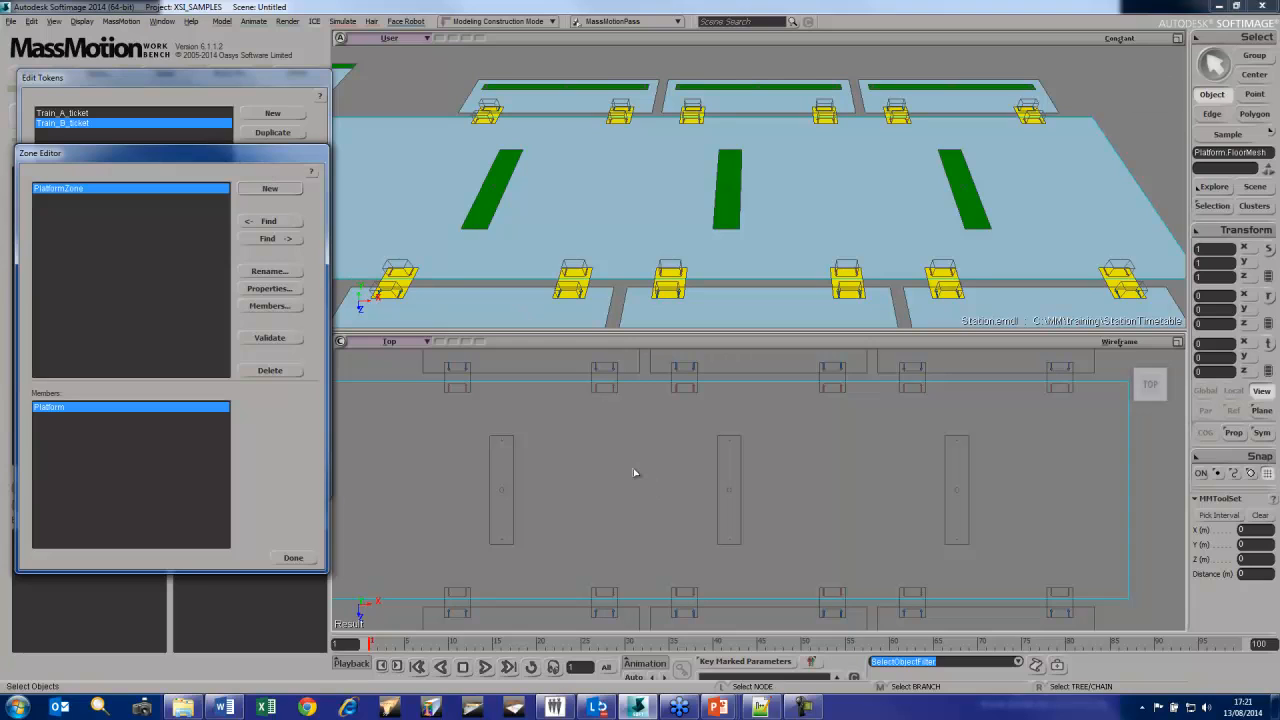
# Clear the object selection and open the actions manager, placing its window over the zone editor
pyautogui.scroll(-3, 633, 472)
pyautogui.moveTo(669, 457); pyautogui.dragTo(723, 455)
pyautogui.press('s')
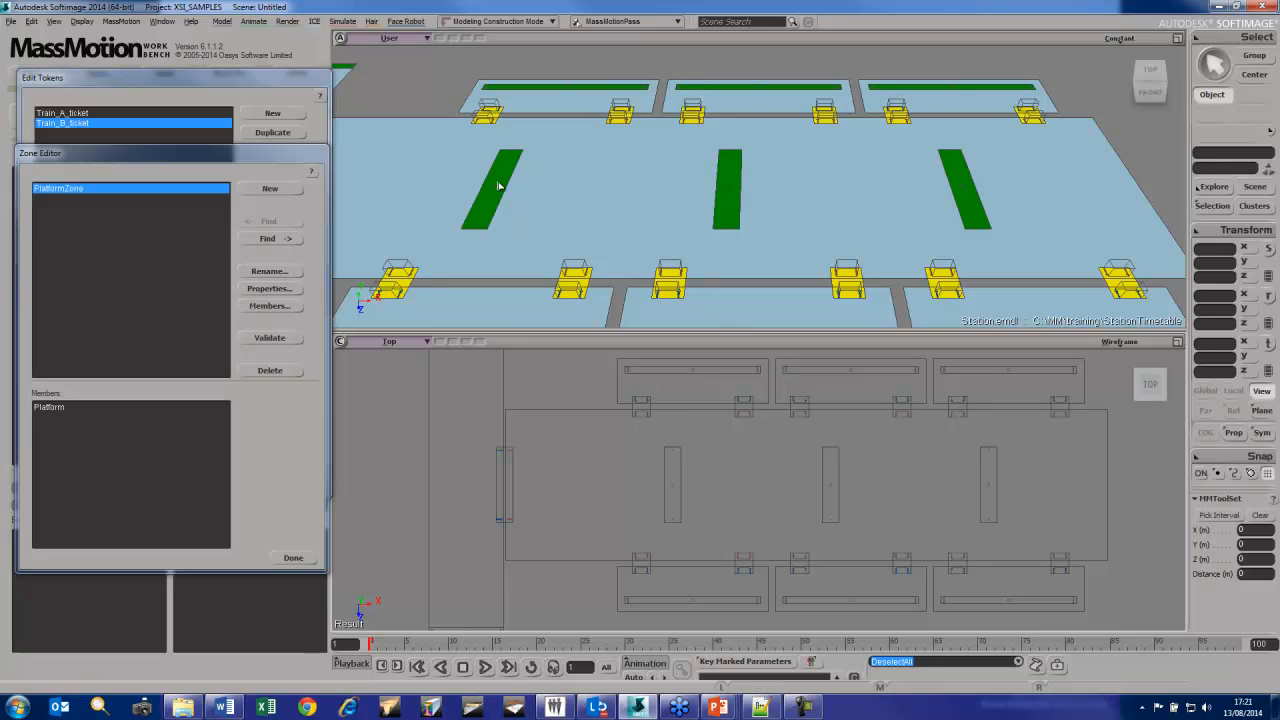
pyautogui.click(121, 21)
pyautogui.moveTo(128, 55)
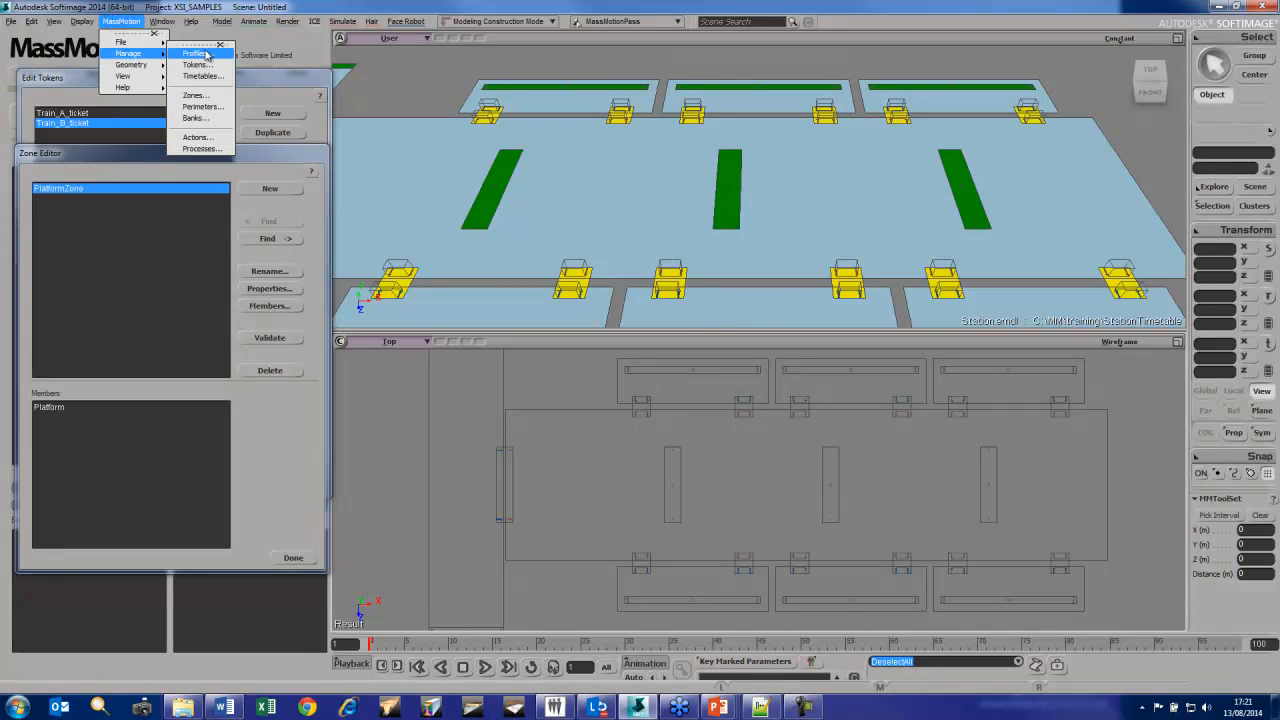
pyautogui.click(198, 137)
pyautogui.moveTo(441, 116)
pyautogui.mouseDown()
pyautogui.moveTo(358, 139)
pyautogui.moveTo(155, 159)
pyautogui.moveTo(113, 193)
pyautogui.moveTo(105, 180)
pyautogui.mouseUp()
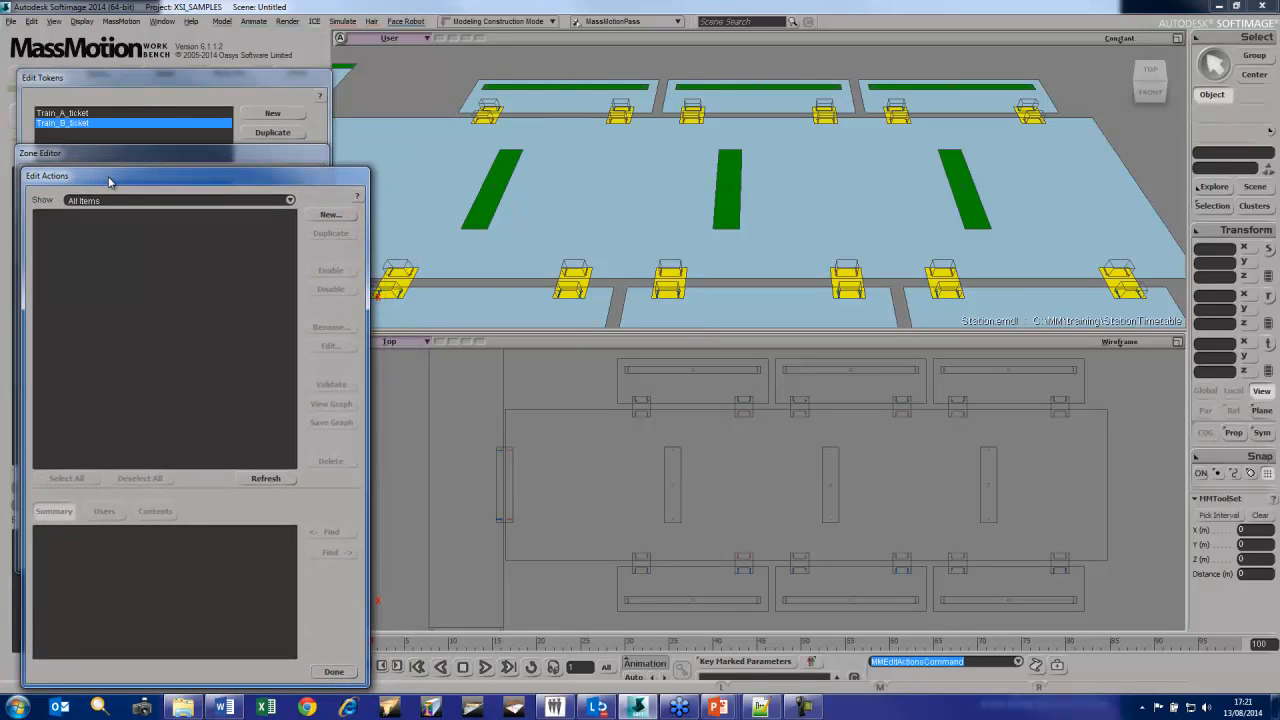
# Create an action of type Choose Action From Set named ChooseWaitingArea
pyautogui.click(329, 213)
pyautogui.click(487, 326)
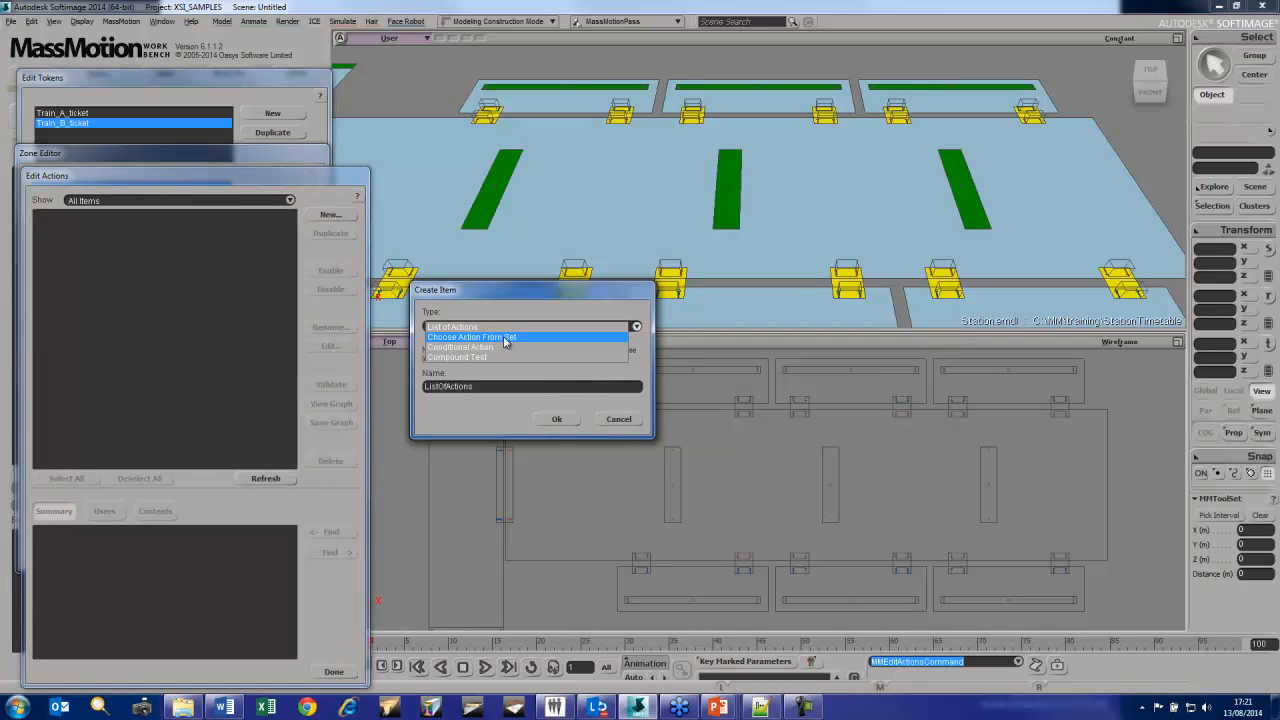
pyautogui.click(503, 336)
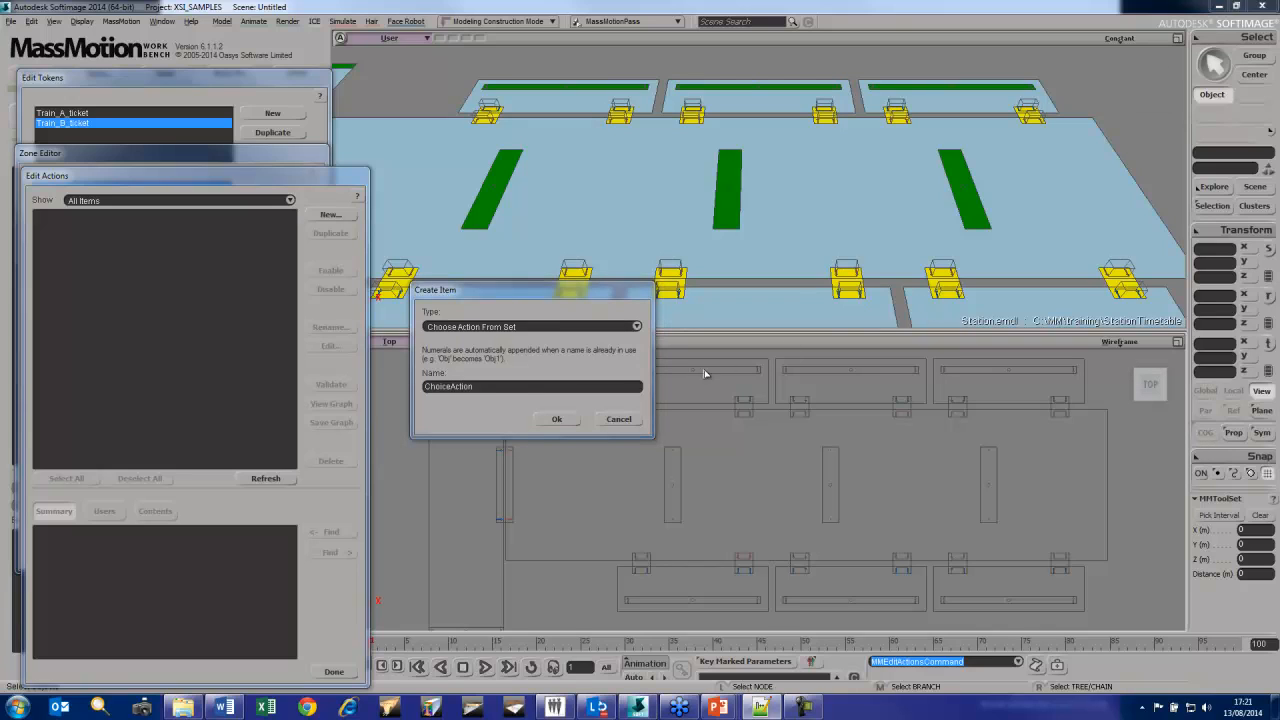
pyautogui.doubleClick(490, 386)
pyautogui.write('ChooseWaitingArea')
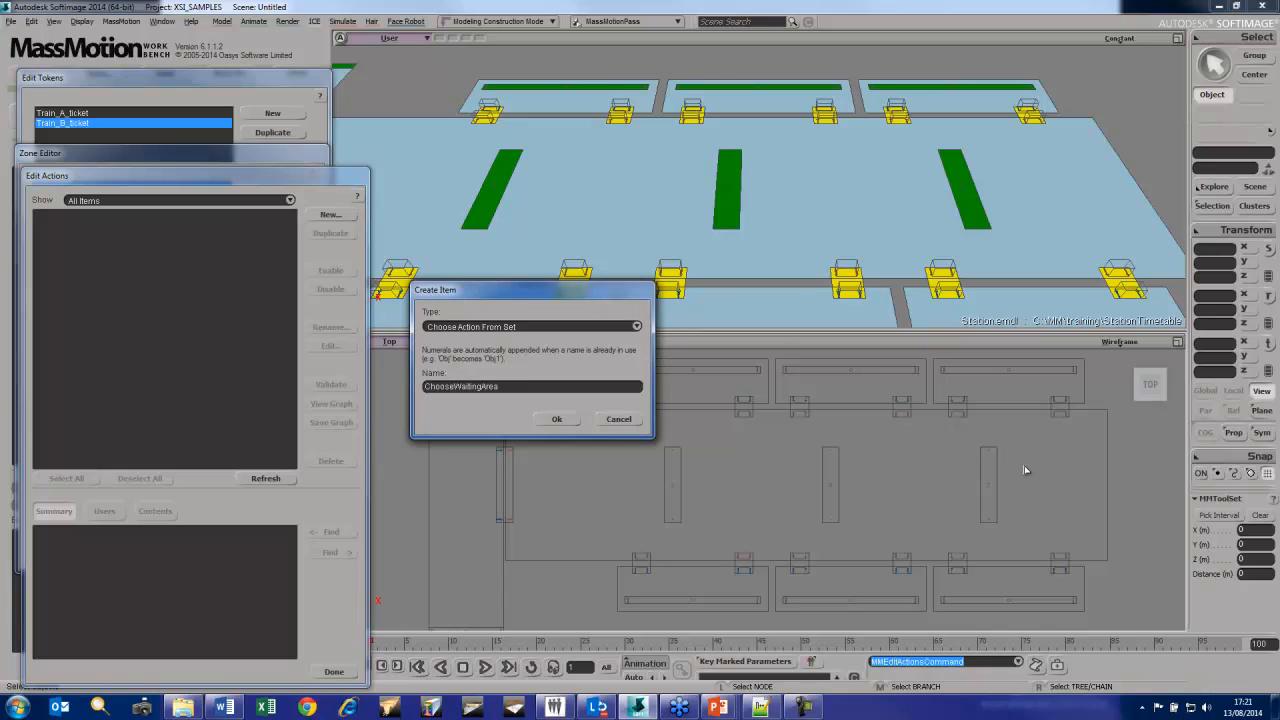
pyautogui.click(563, 420)
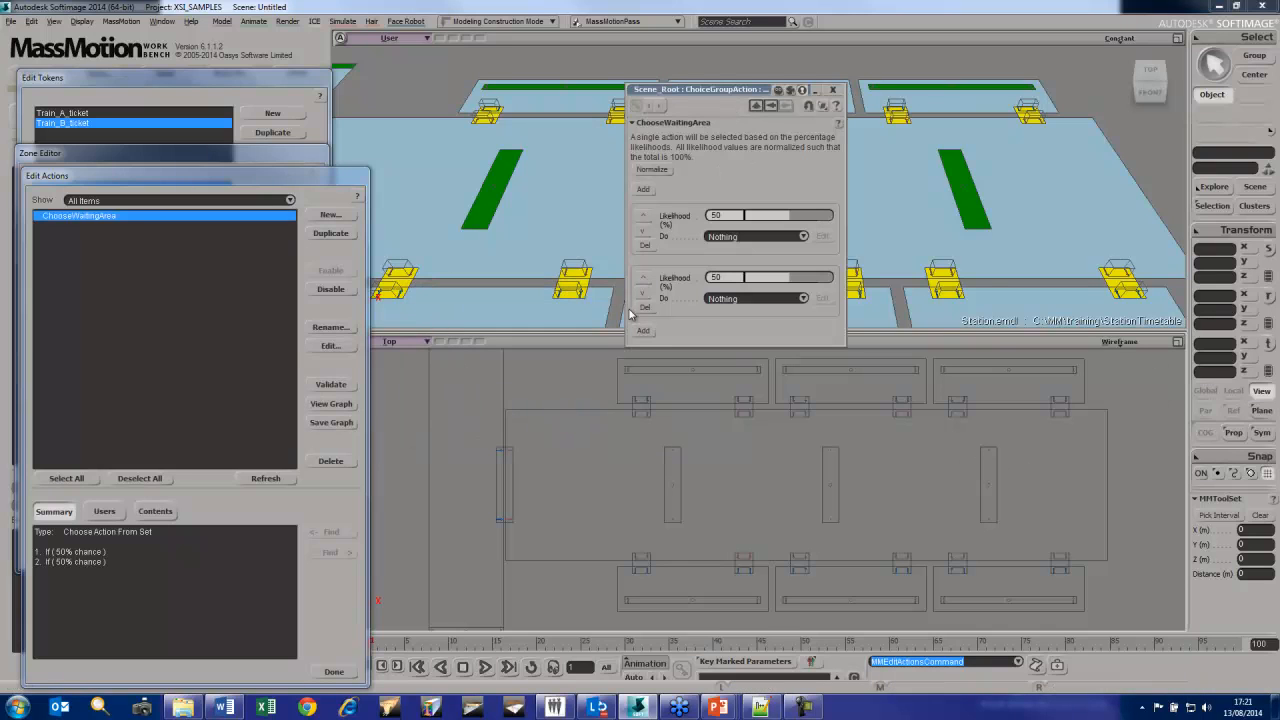
# Add a third choice to ChooseWaitingArea and set all three choices to Task: Seek Portal
pyautogui.click(643, 332)
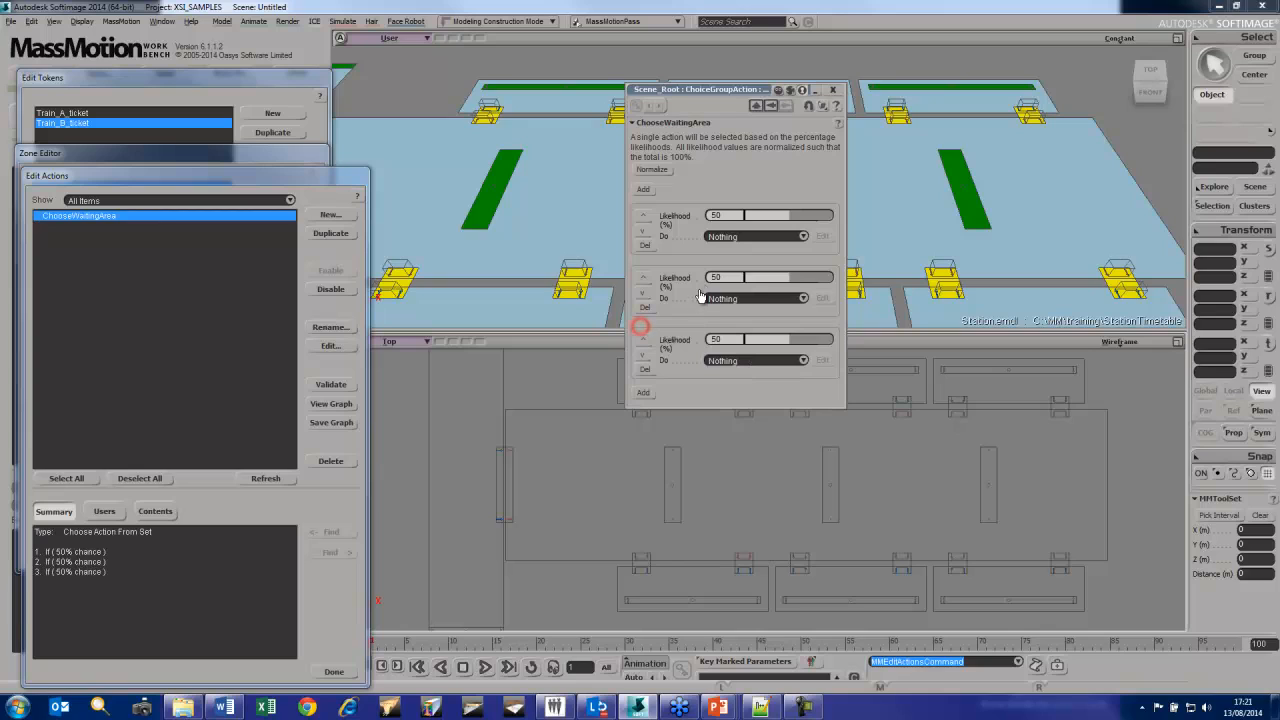
pyautogui.click(765, 236)
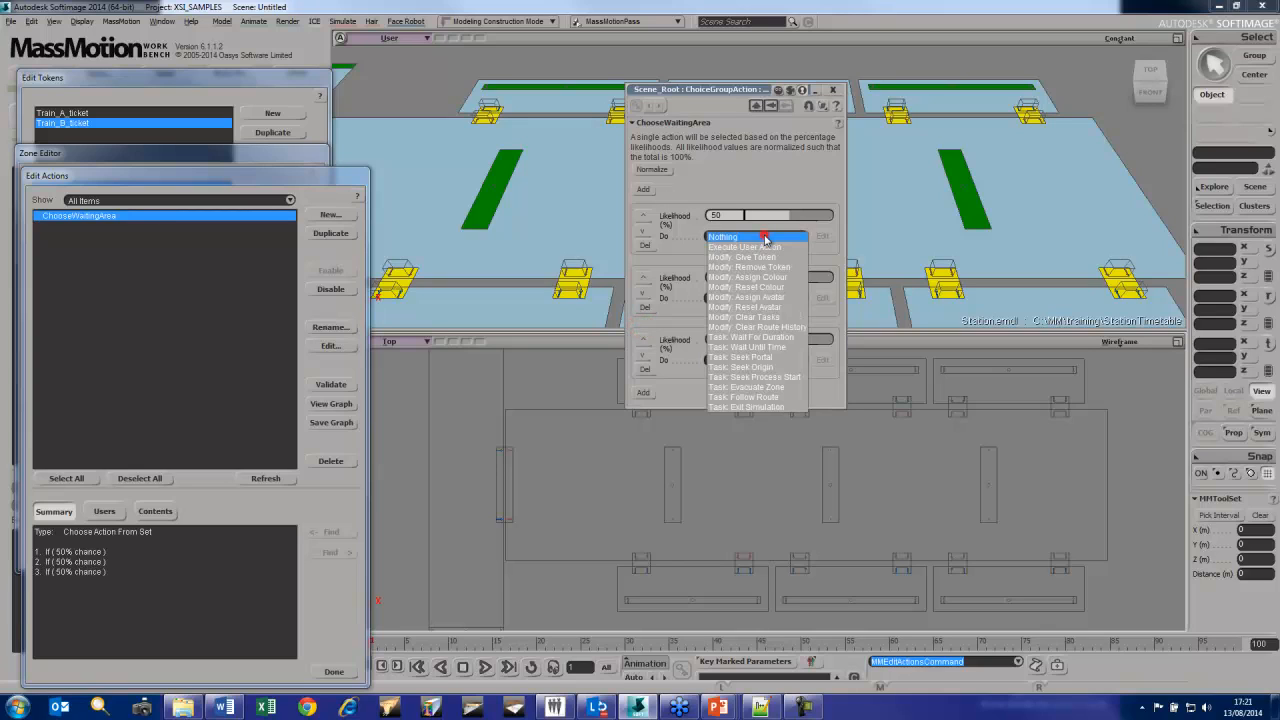
pyautogui.click(780, 357)
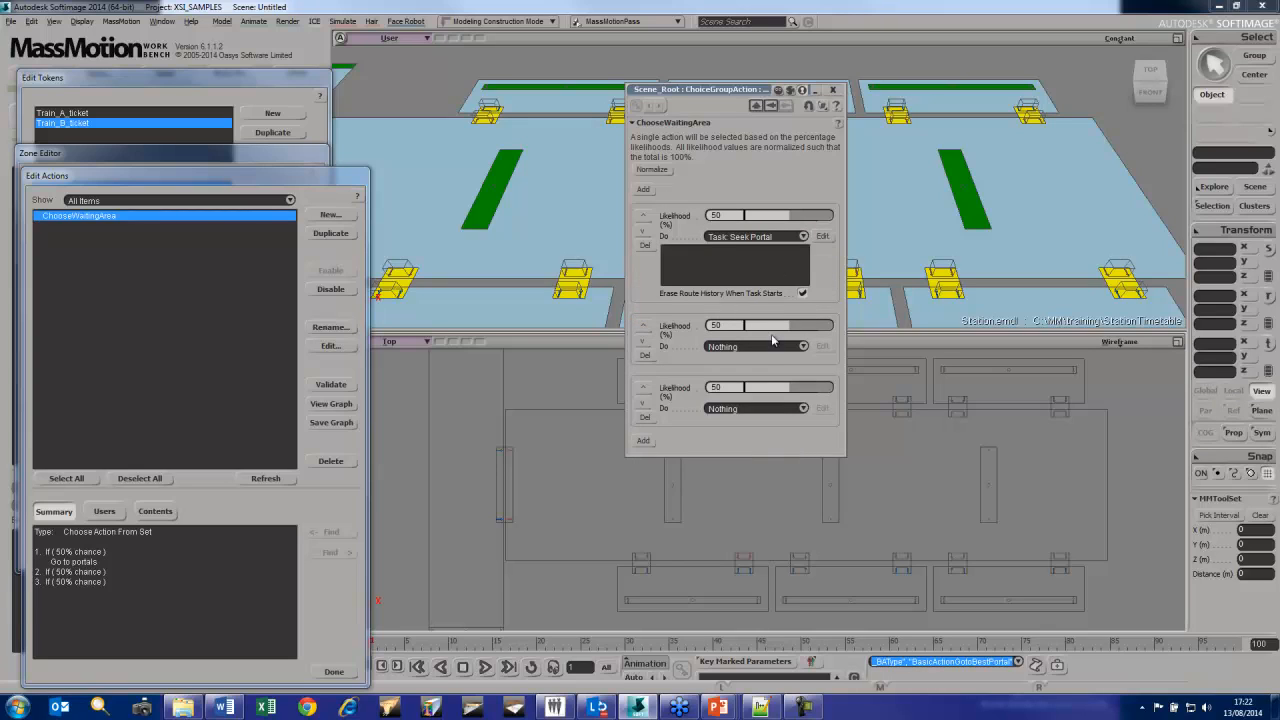
pyautogui.click(765, 347)
pyautogui.click(770, 467)
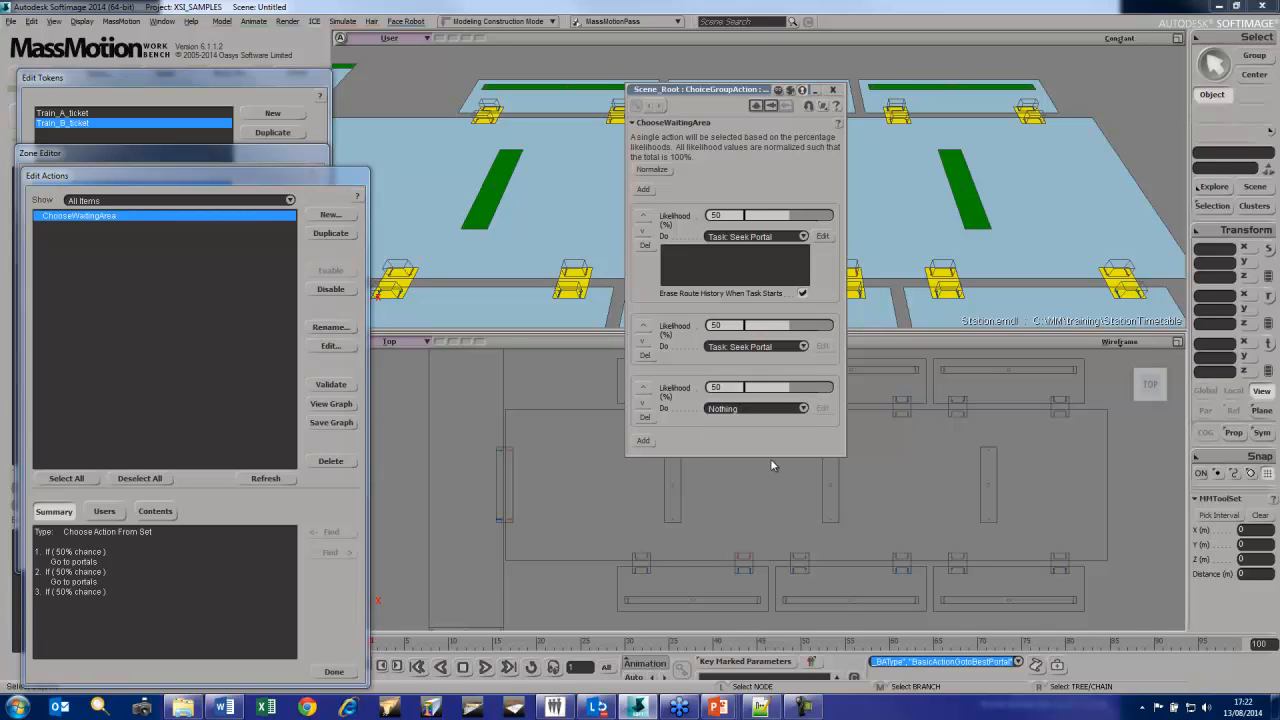
pyautogui.click(755, 456)
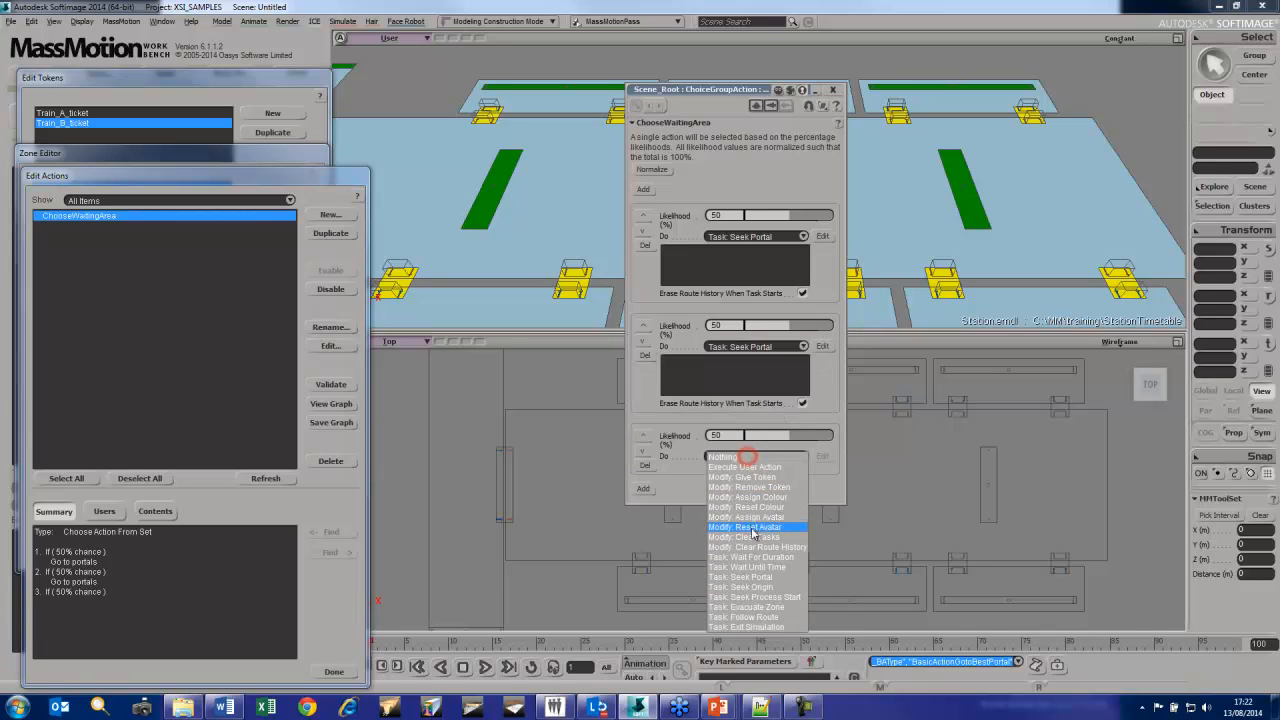
pyautogui.click(761, 577)
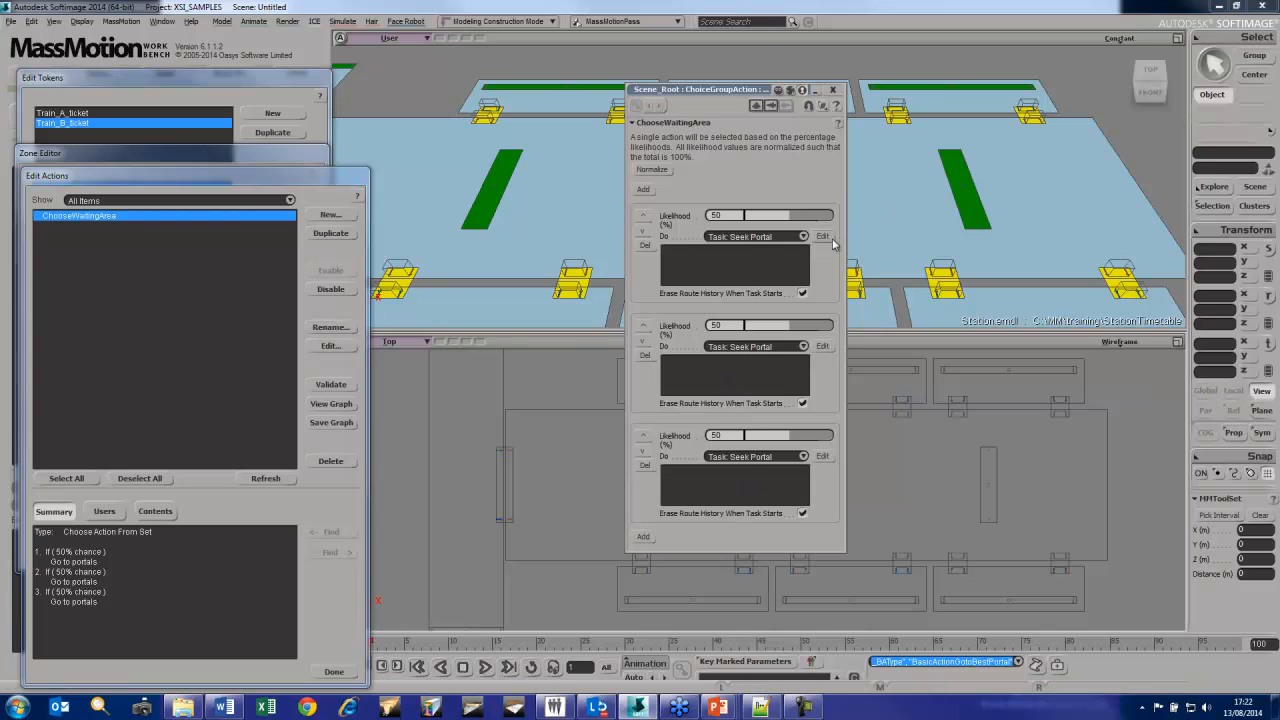
# Assign Wait_1 as the destination portal of the first choice
pyautogui.click(829, 237)
pyautogui.click(412, 297)
pyautogui.click(525, 326)
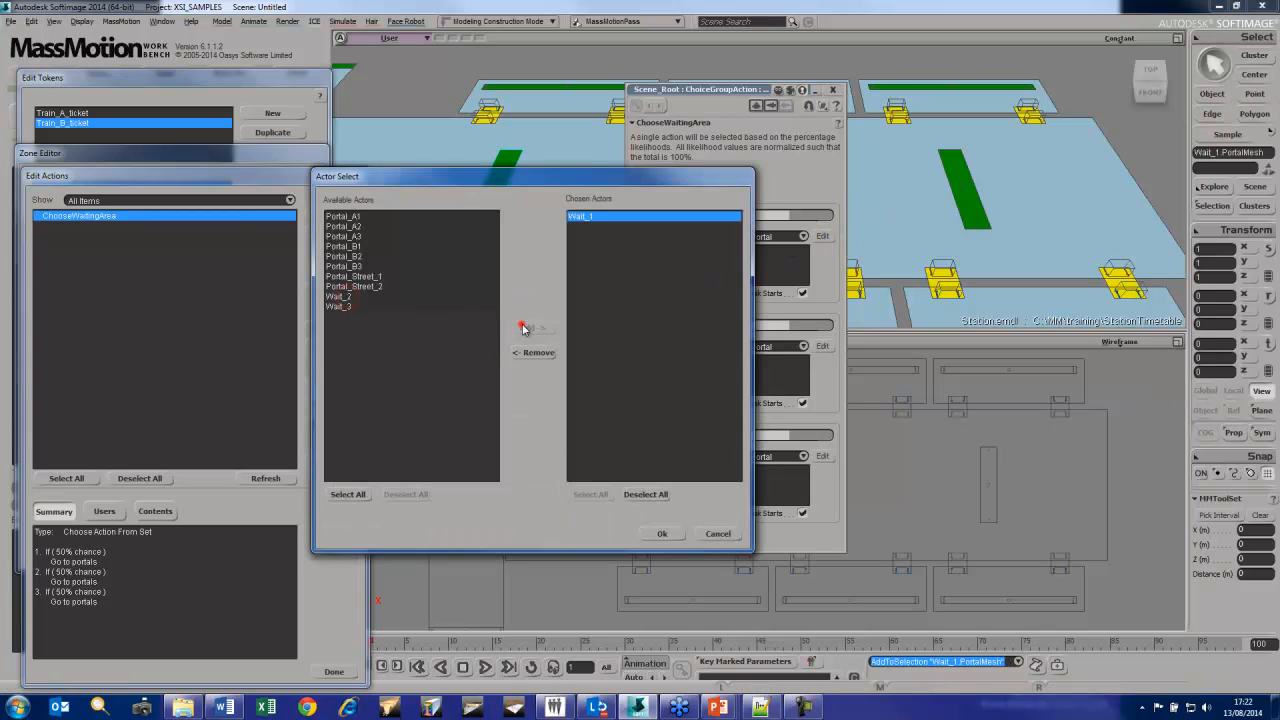
pyautogui.click(664, 533)
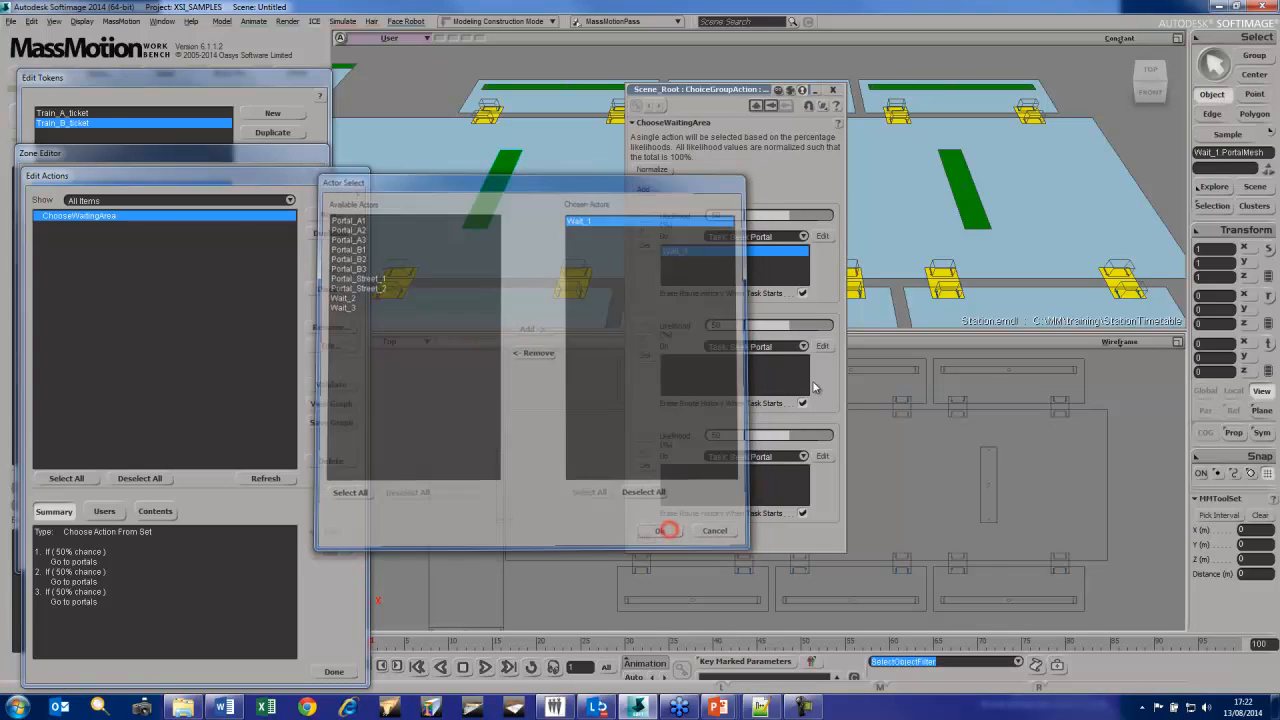
# Assign portal Wait_2 to the second choice and Wait_3 to the third
pyautogui.click(821, 346)
pyautogui.doubleClick(338, 306)
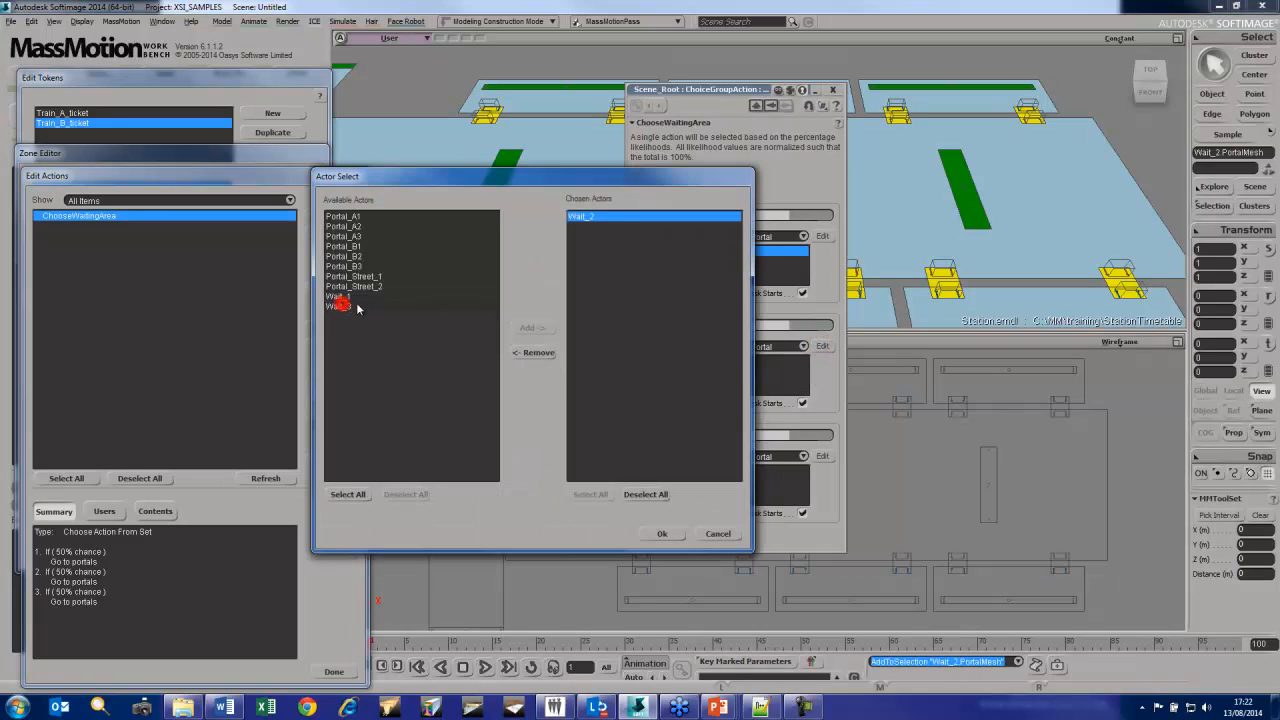
pyautogui.click(683, 537)
pyautogui.click(821, 456)
pyautogui.click(340, 316)
pyautogui.doubleClick(340, 316)
pyautogui.click(660, 533)
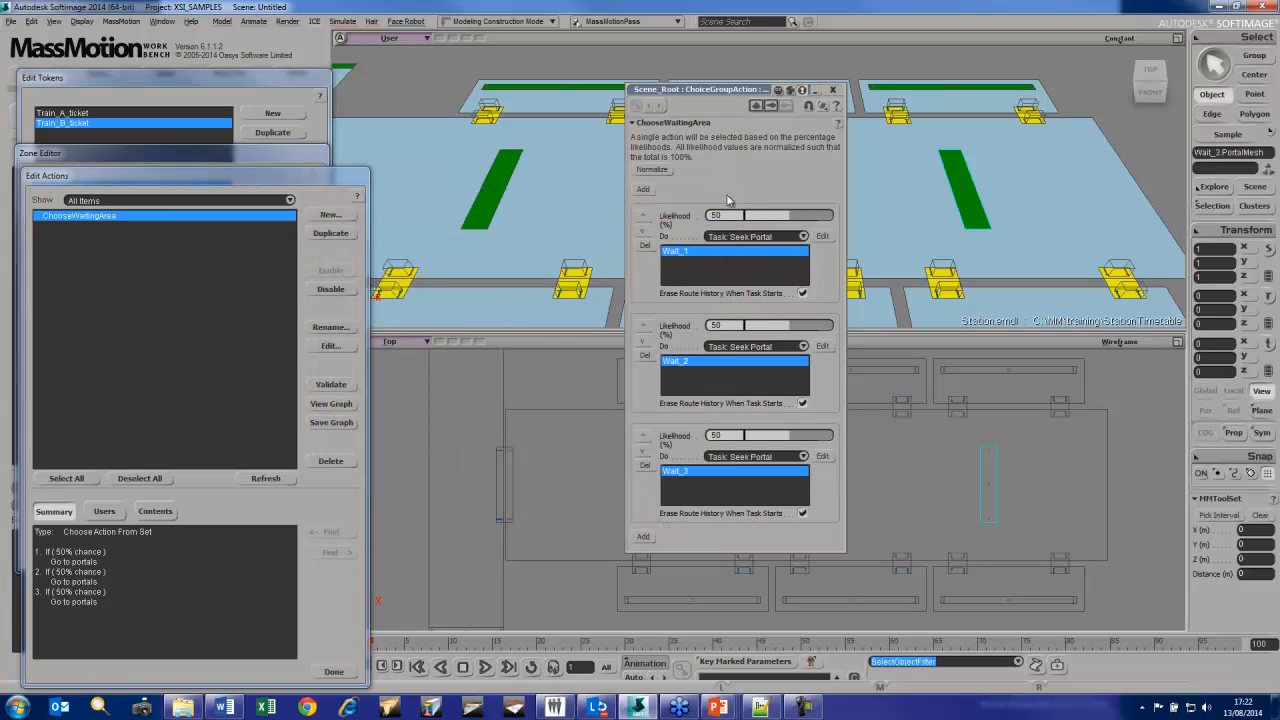
# Set the ChooseWaitingArea likelihoods to 40% for Wait_1, 35% for Wait_2 and 25% for Wait_3, and close its properties
pyautogui.moveTo(730, 94); pyautogui.dragTo(470, 81)
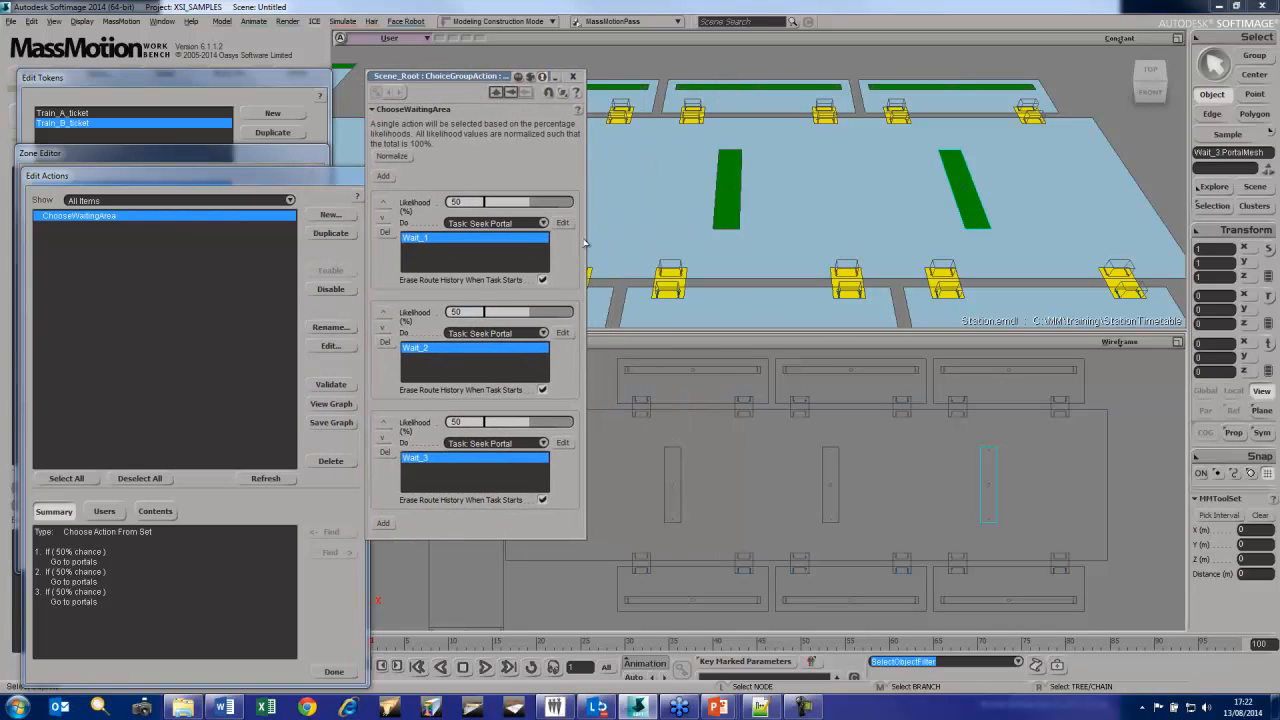
pyautogui.click(465, 202)
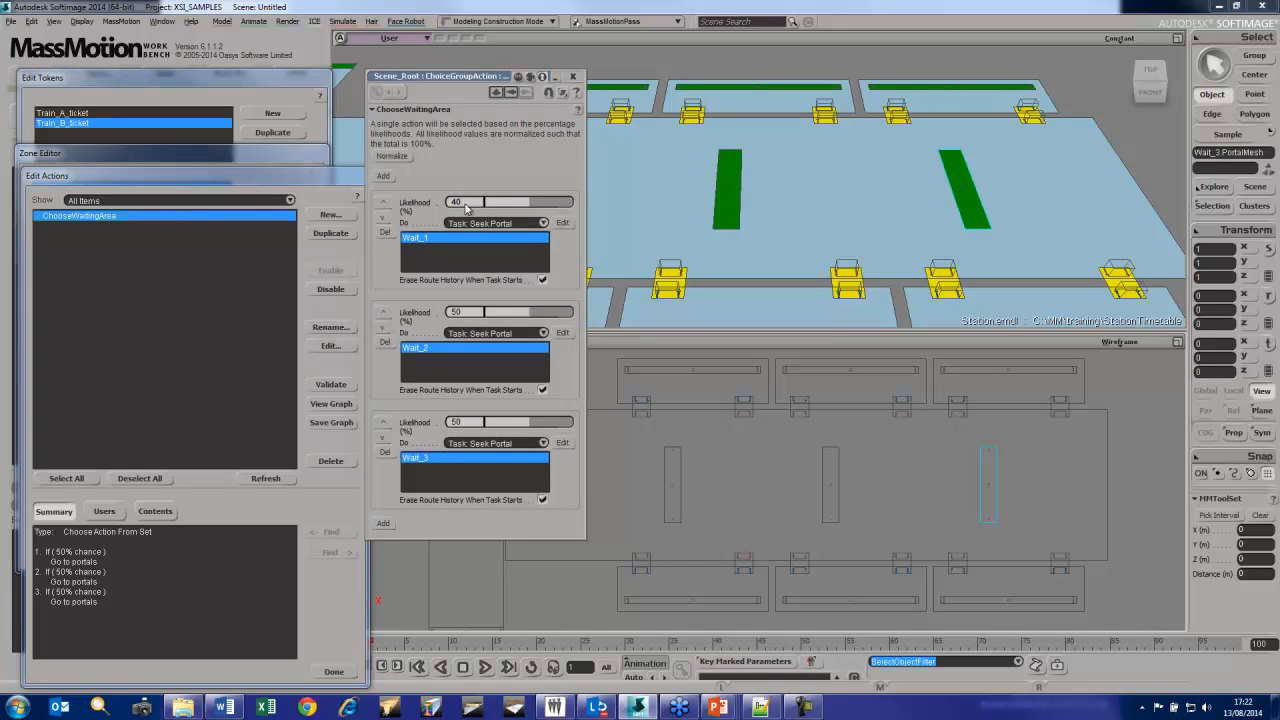
pyautogui.click(465, 312)
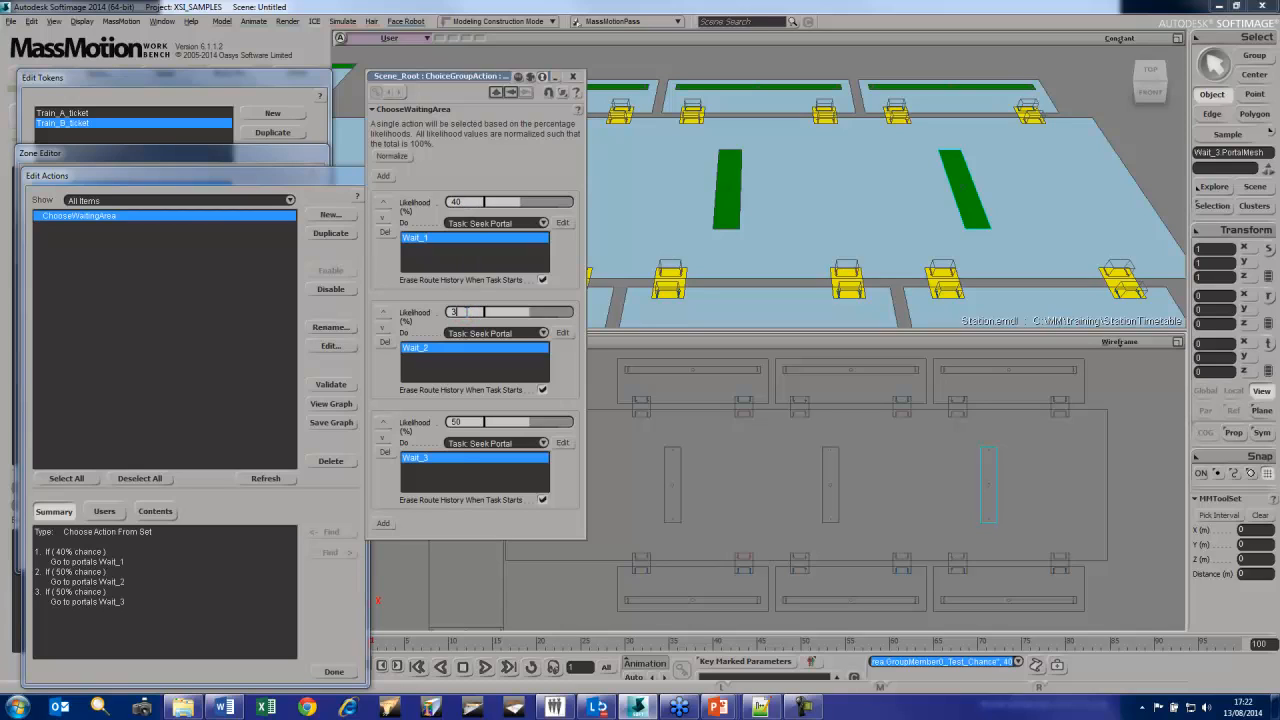
pyautogui.click(456, 423)
pyautogui.write('2')
pyautogui.click(402, 158)
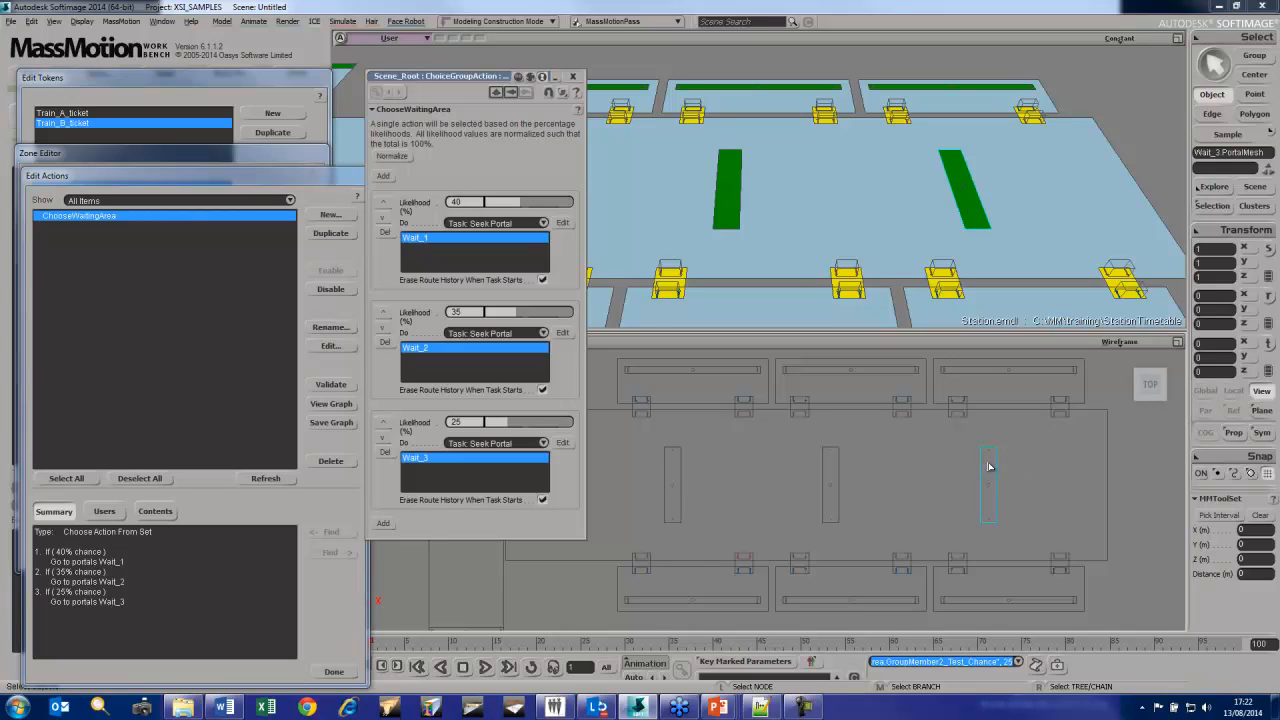
pyautogui.click(573, 77)
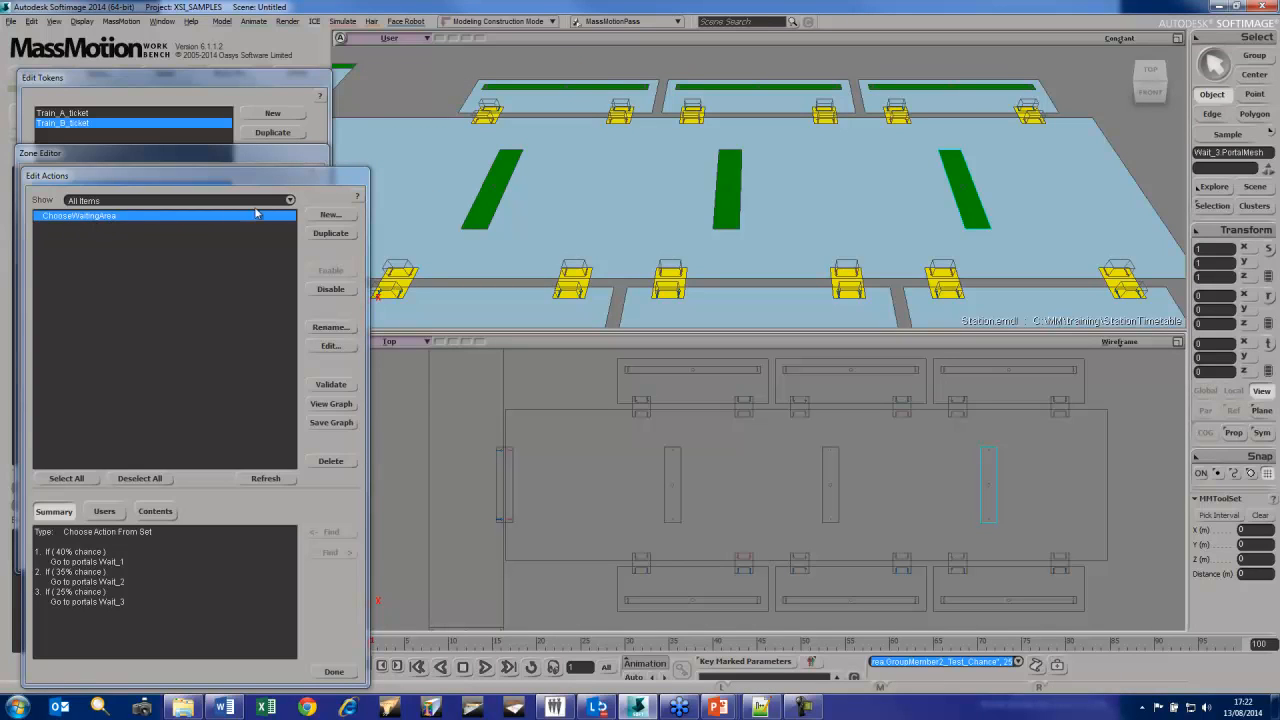
# Create an action of type List of Actions named WaitOnPlatform
pyautogui.click(326, 216)
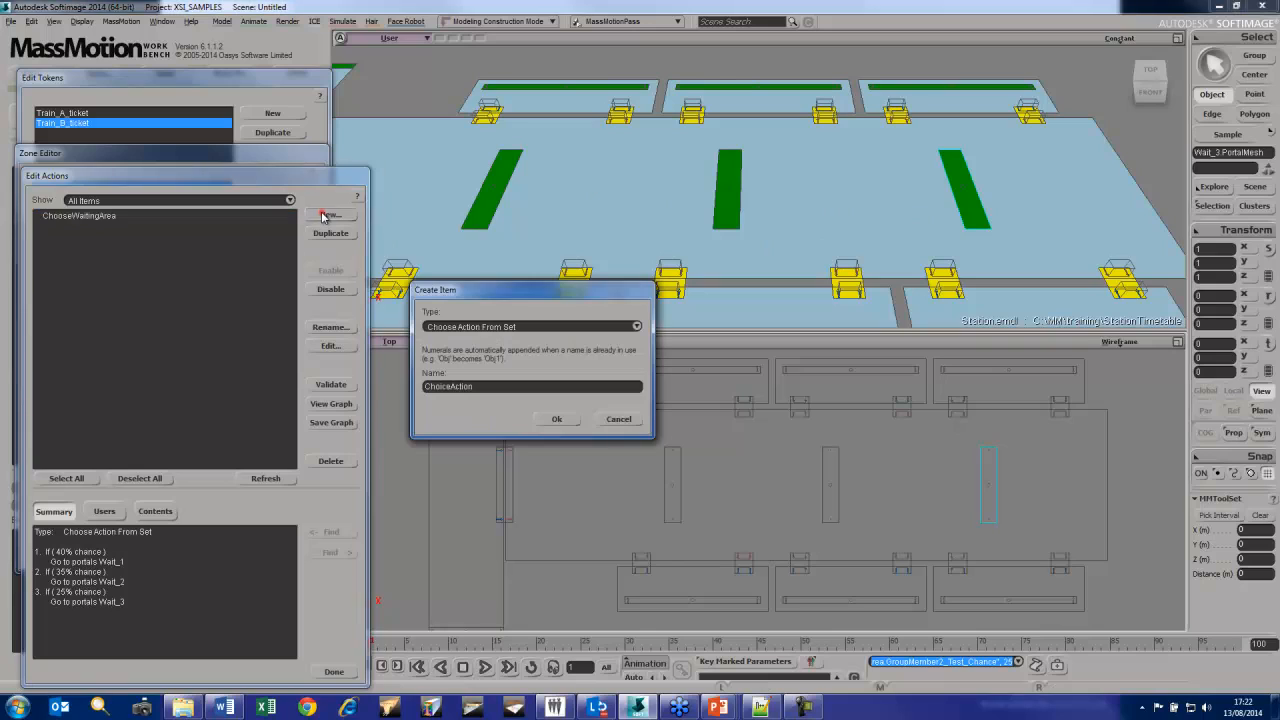
pyautogui.click(475, 326)
pyautogui.click(476, 315)
pyautogui.doubleClick(480, 385)
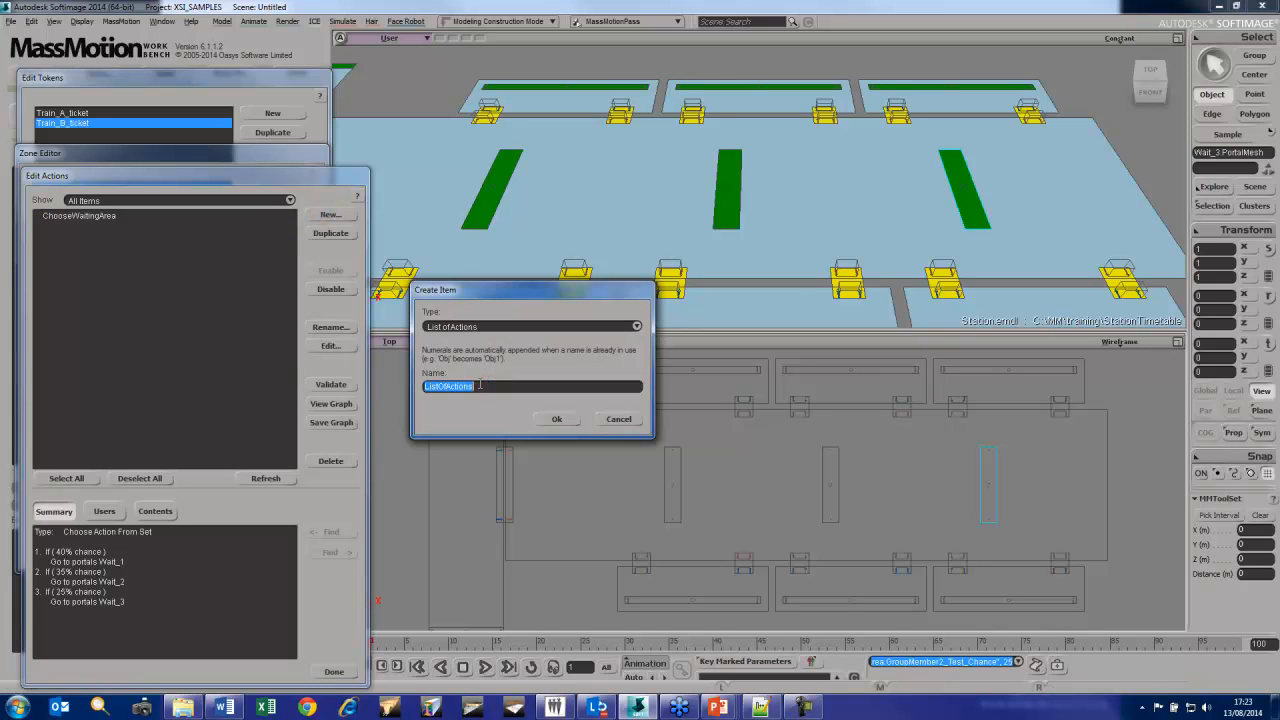
pyautogui.write('Wai')
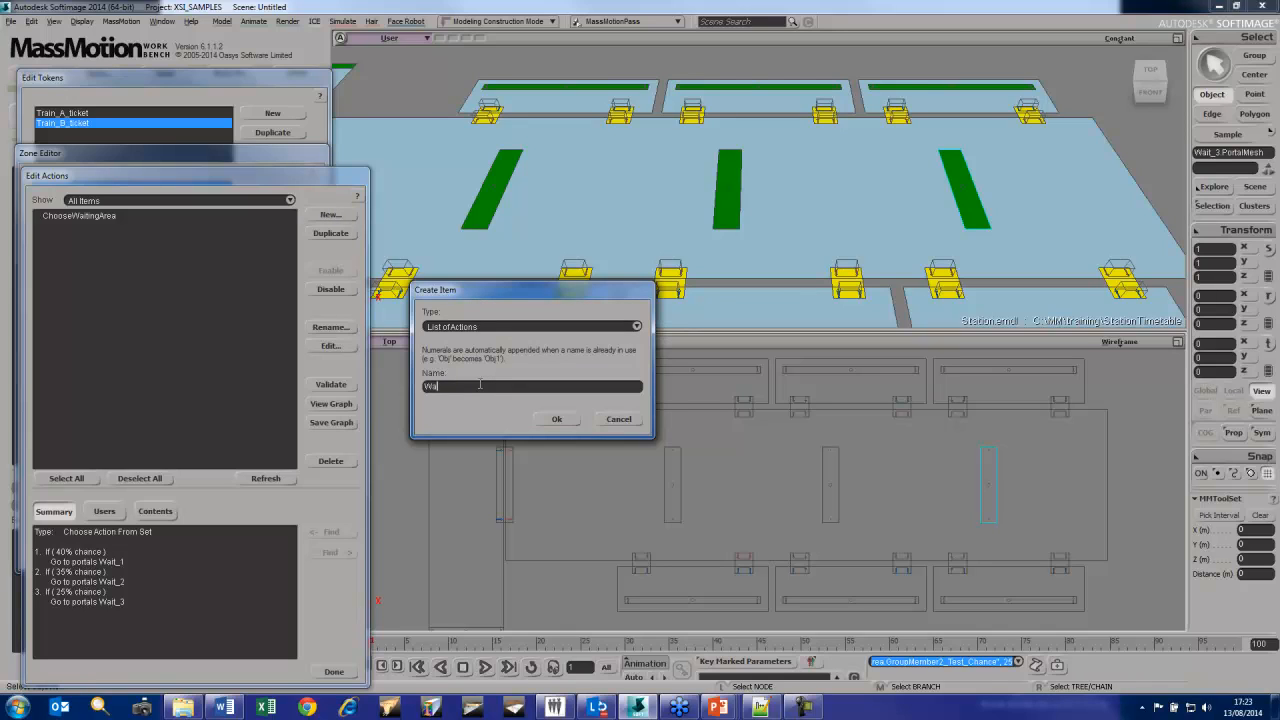
pyautogui.write('tOnPlatform')
pyautogui.click(557, 419)
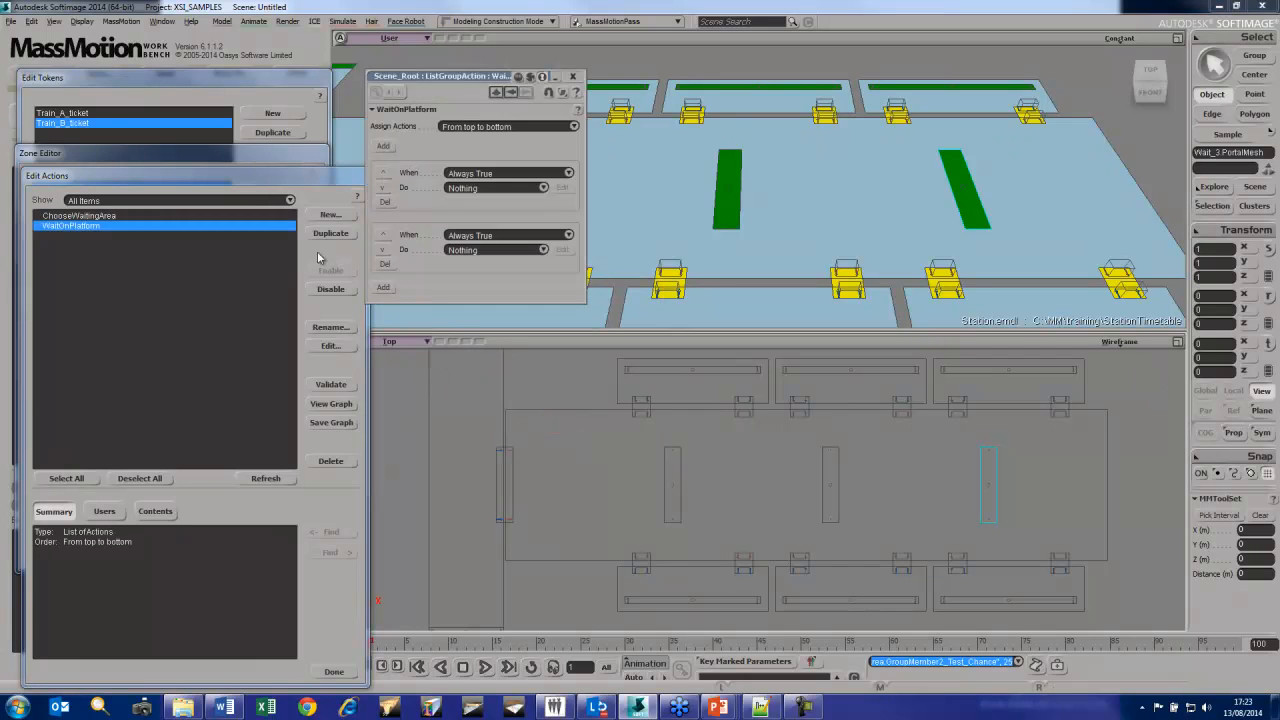
# Set the first WaitOnPlatform entry to Execute User Action with the ChooseWaitingArea action
pyautogui.click(497, 188)
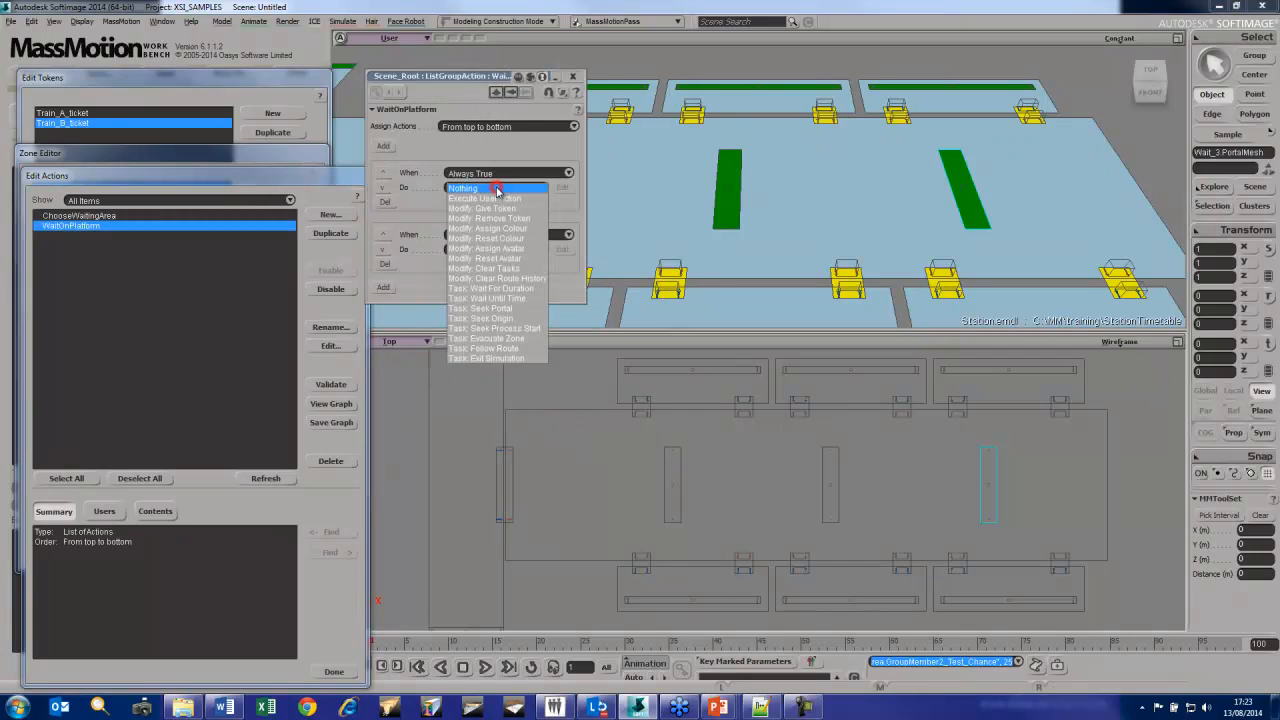
pyautogui.click(512, 199)
pyautogui.click(505, 203)
pyautogui.click(500, 214)
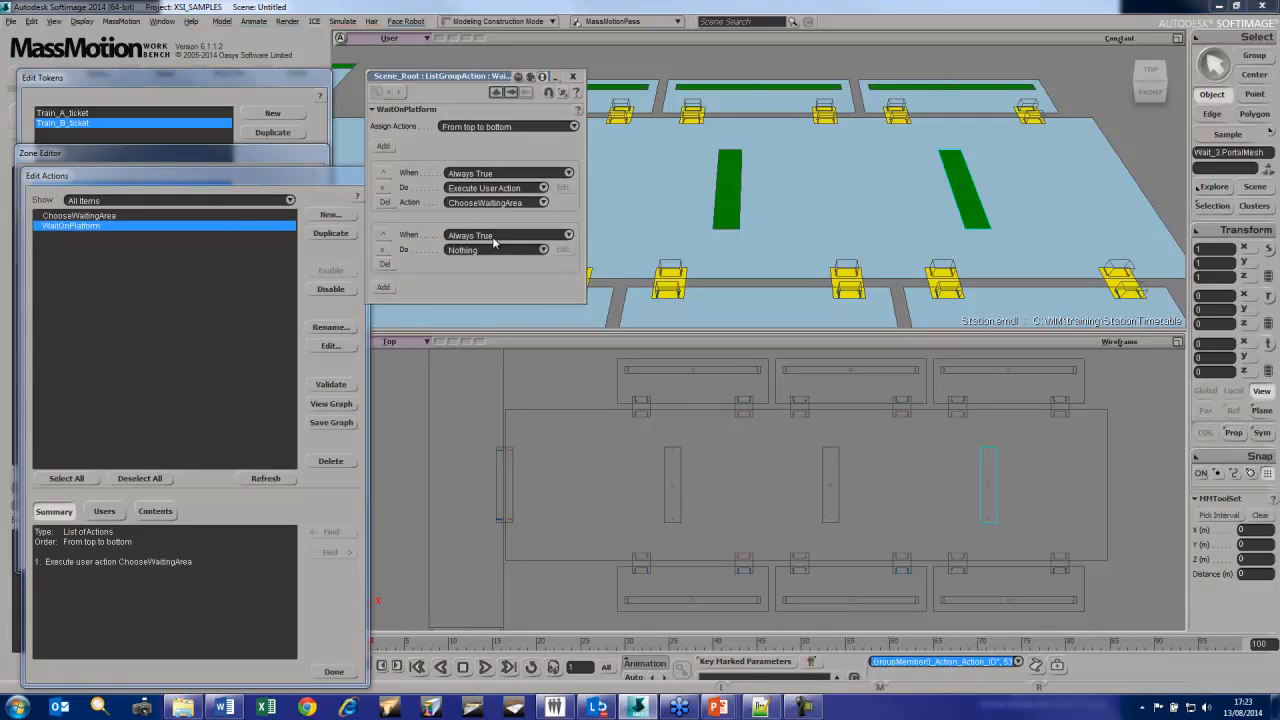
# Set the second WaitOnPlatform entry to Task: Wait For Duration with a constant duration of 10 seconds
pyautogui.click(480, 251)
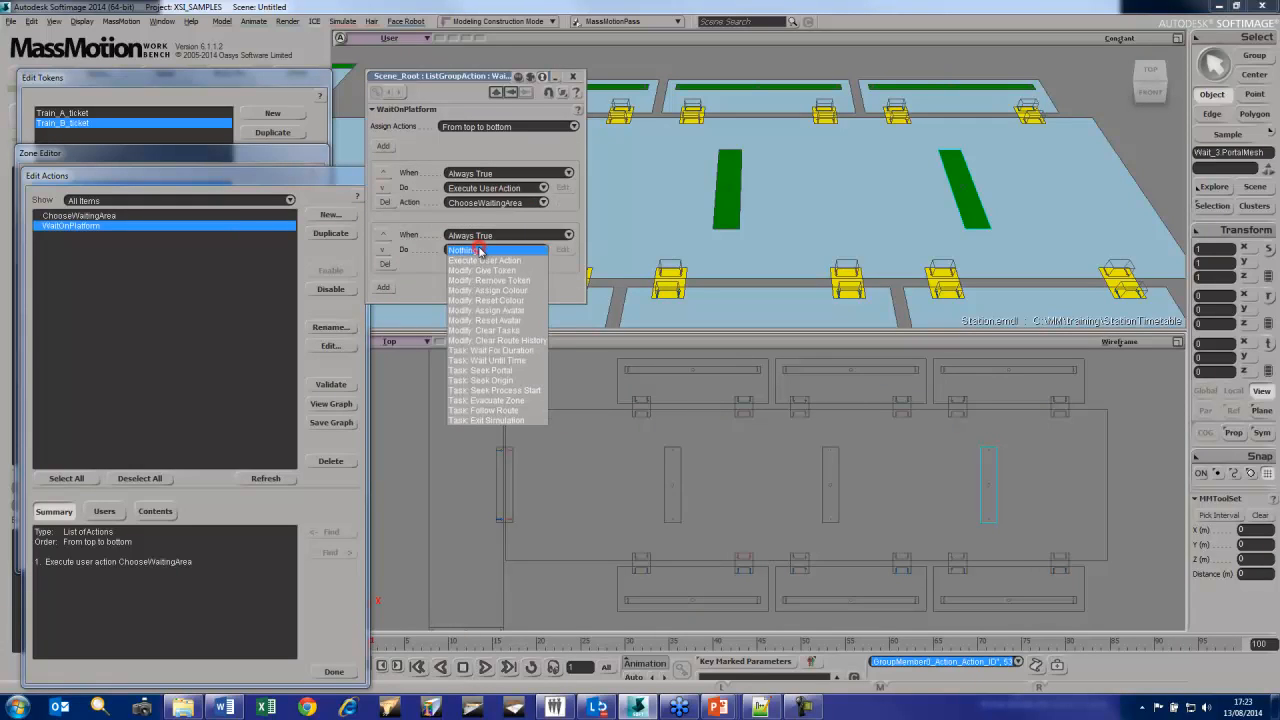
pyautogui.click(522, 356)
pyautogui.click(411, 297)
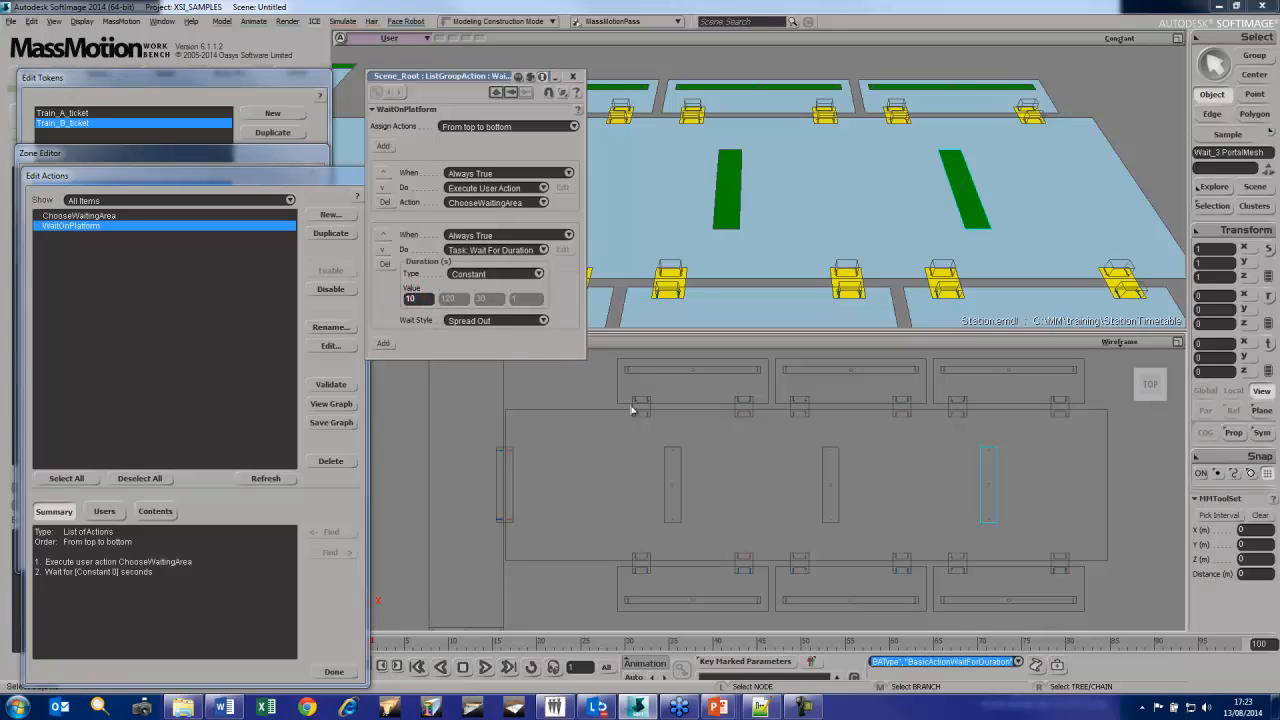
# Add a third WaitOnPlatform entry with Task: Wait For Duration, constant 1000 seconds and wait style Stand Still, and close the properties
pyautogui.click(383, 343)
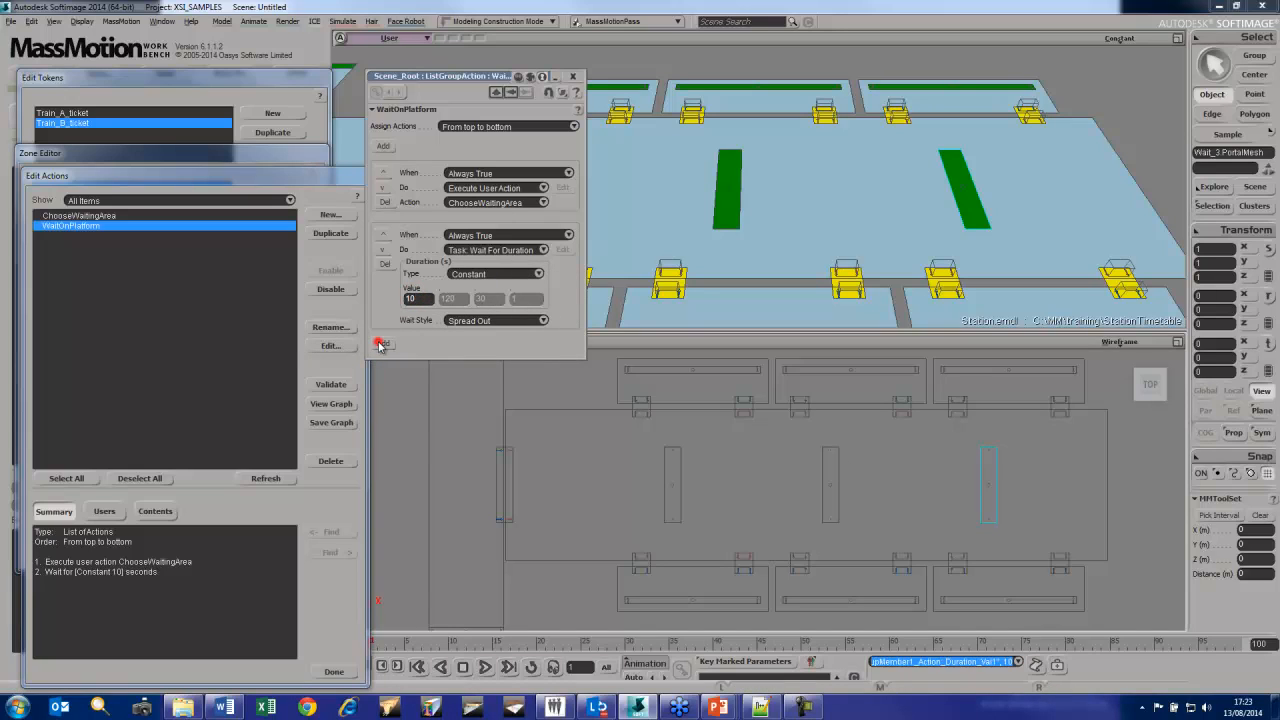
pyautogui.click(490, 367)
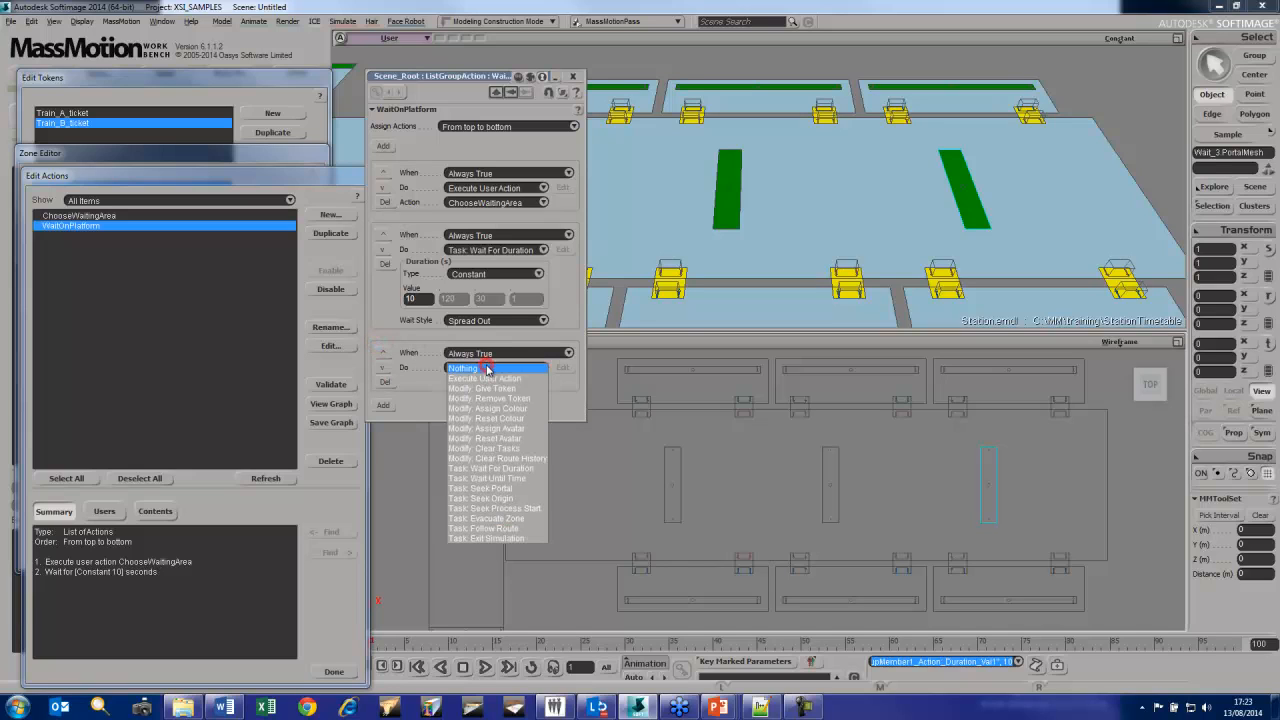
pyautogui.click(517, 470)
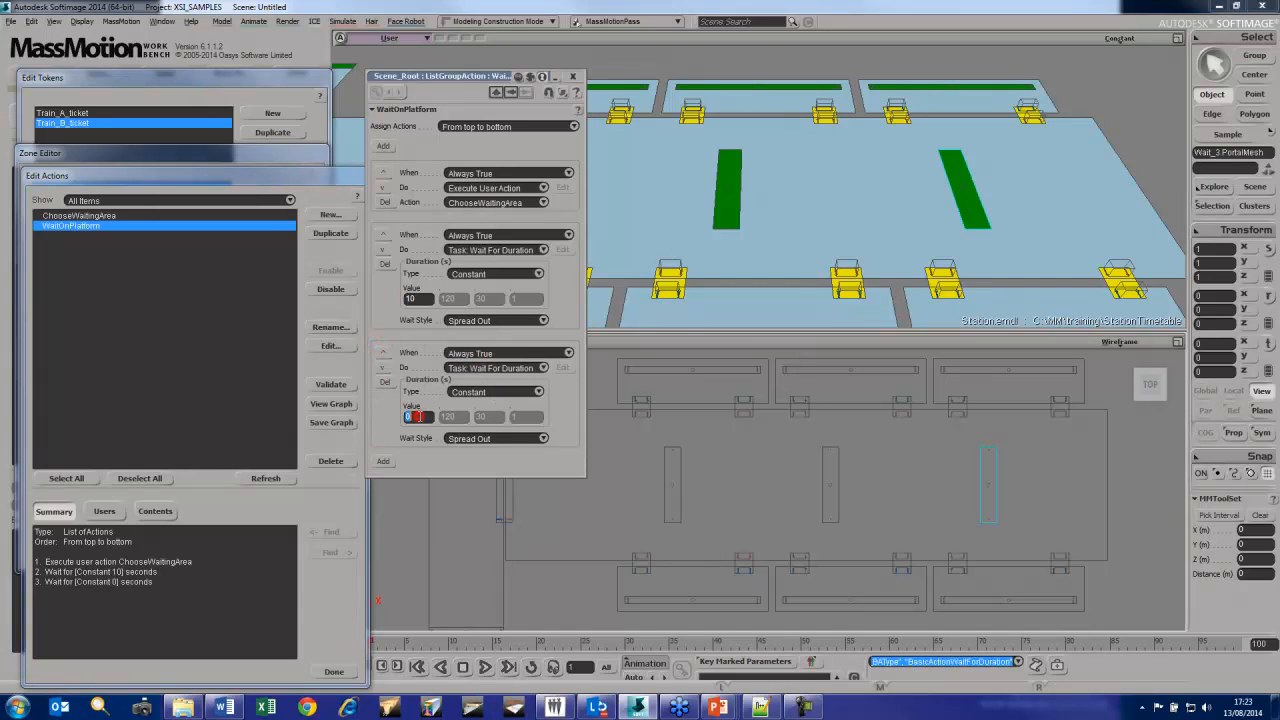
pyautogui.click(446, 437)
pyautogui.click(452, 438)
pyautogui.click(466, 437)
pyautogui.click(473, 429)
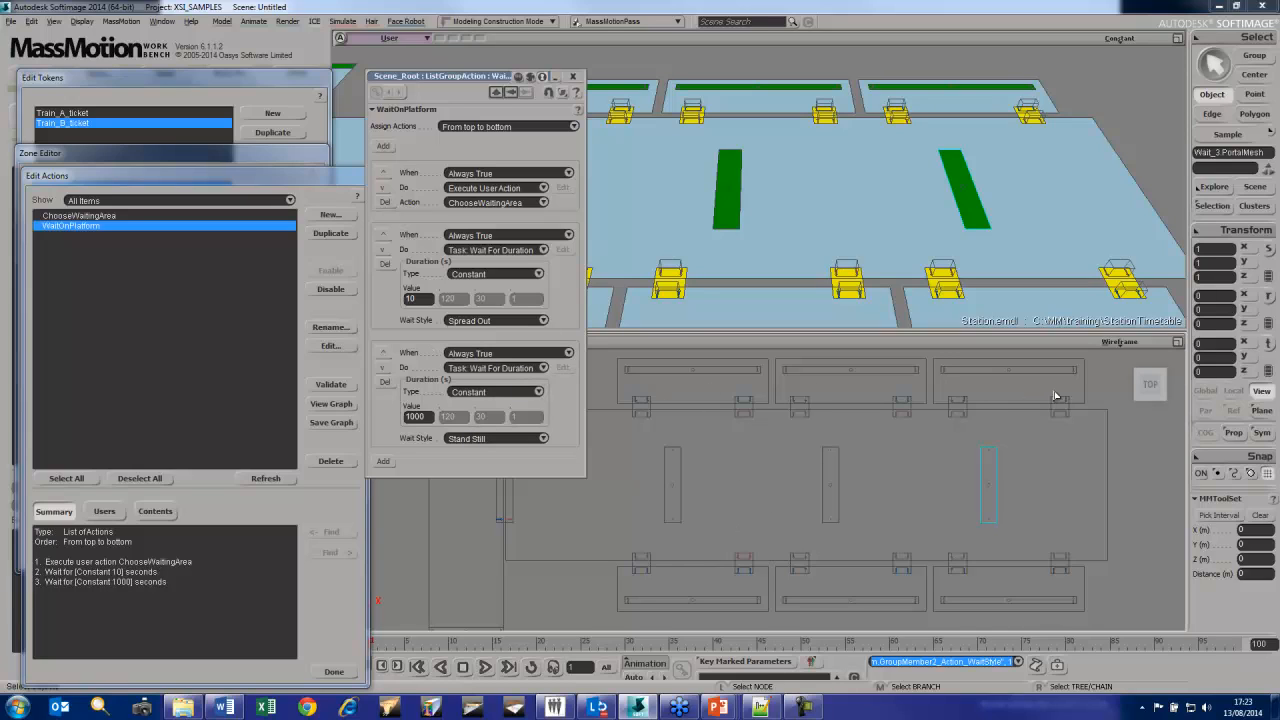
pyautogui.click(574, 78)
# View the WaitOnPlatform action graph to check its sequence of choices and waits, and close it
pyautogui.click(331, 403)
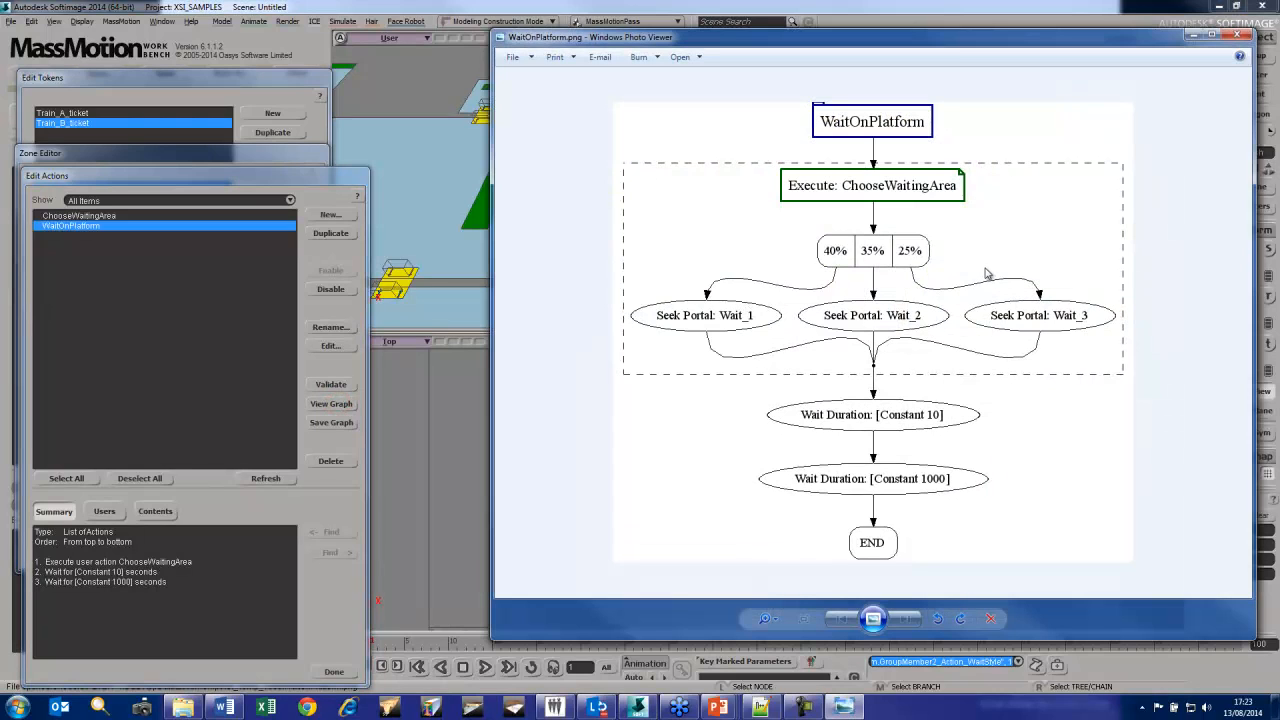
pyautogui.click(1240, 37)
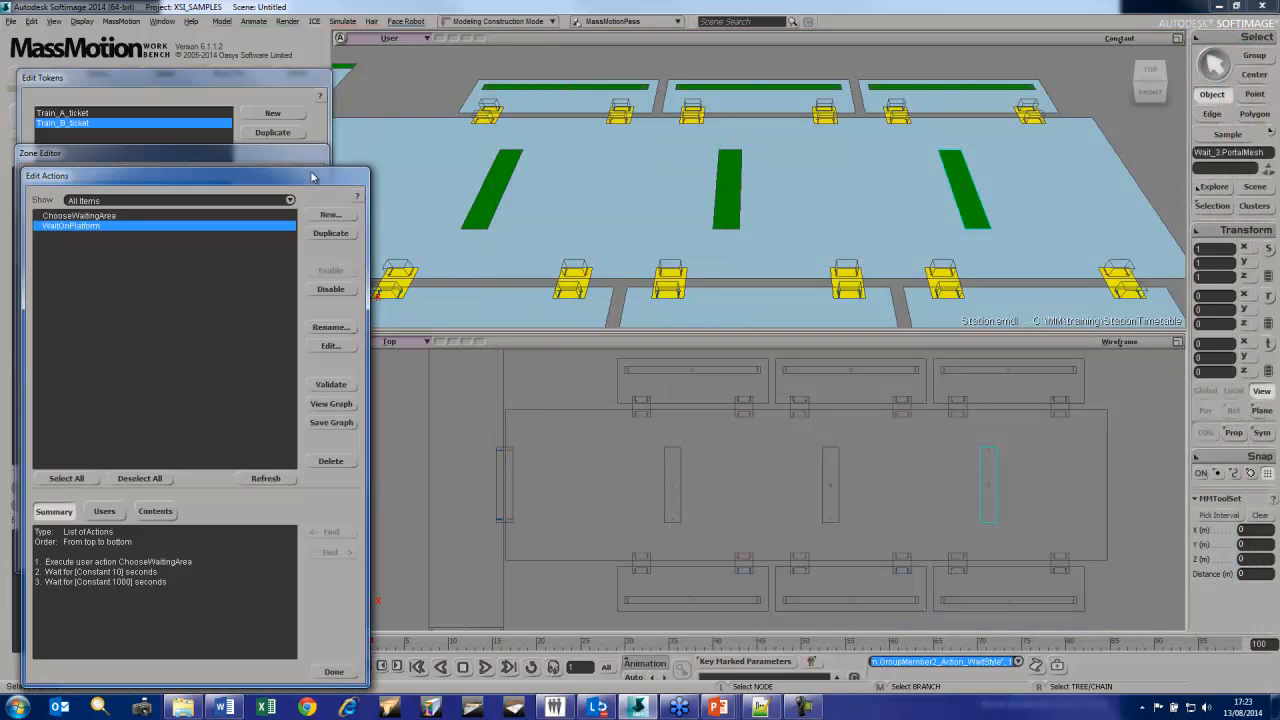
pyautogui.moveTo(293, 178); pyautogui.dragTo(285, 196)
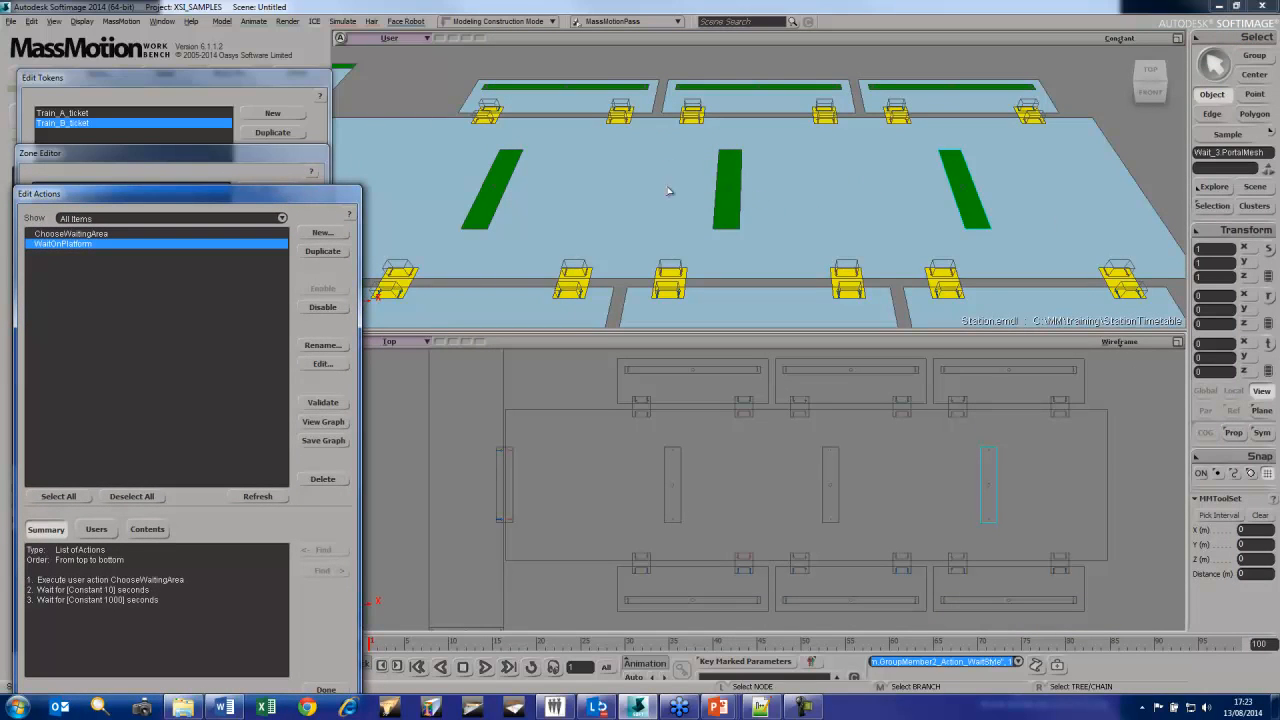
# Create a timetable named Timetable_ in the timetable manager
pyautogui.click(121, 21)
pyautogui.moveTo(131, 54)
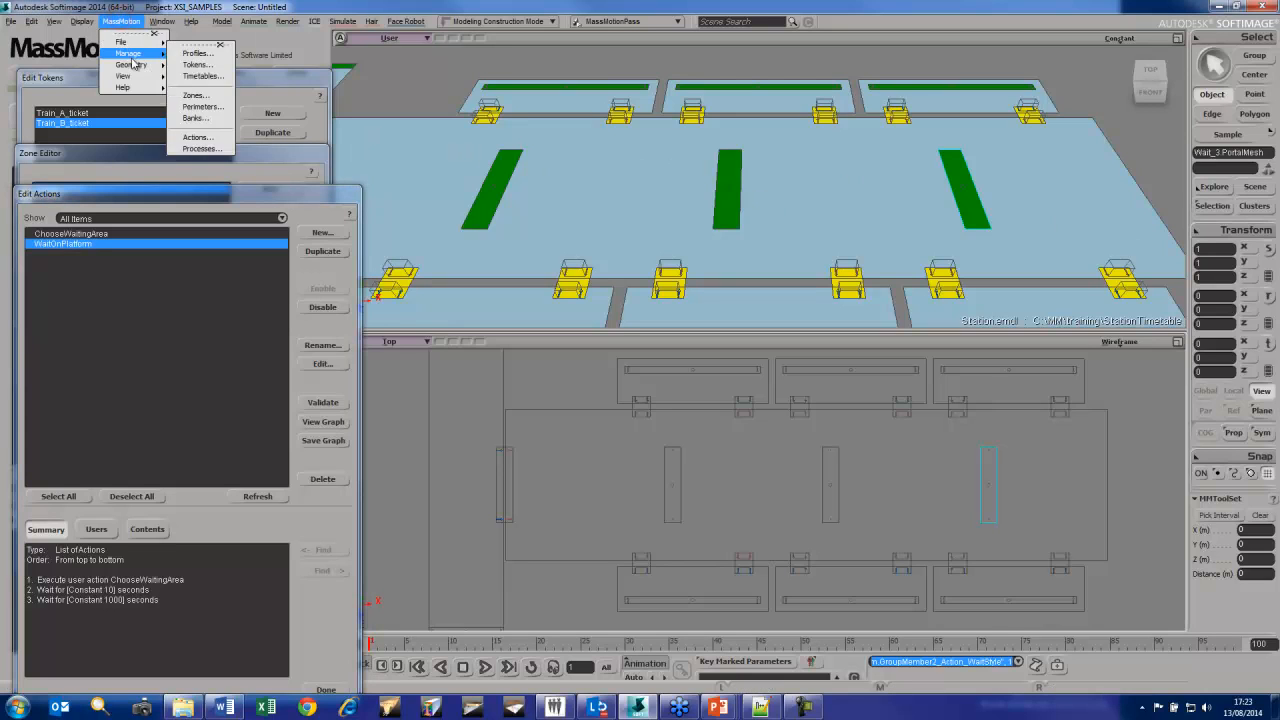
pyautogui.click(202, 76)
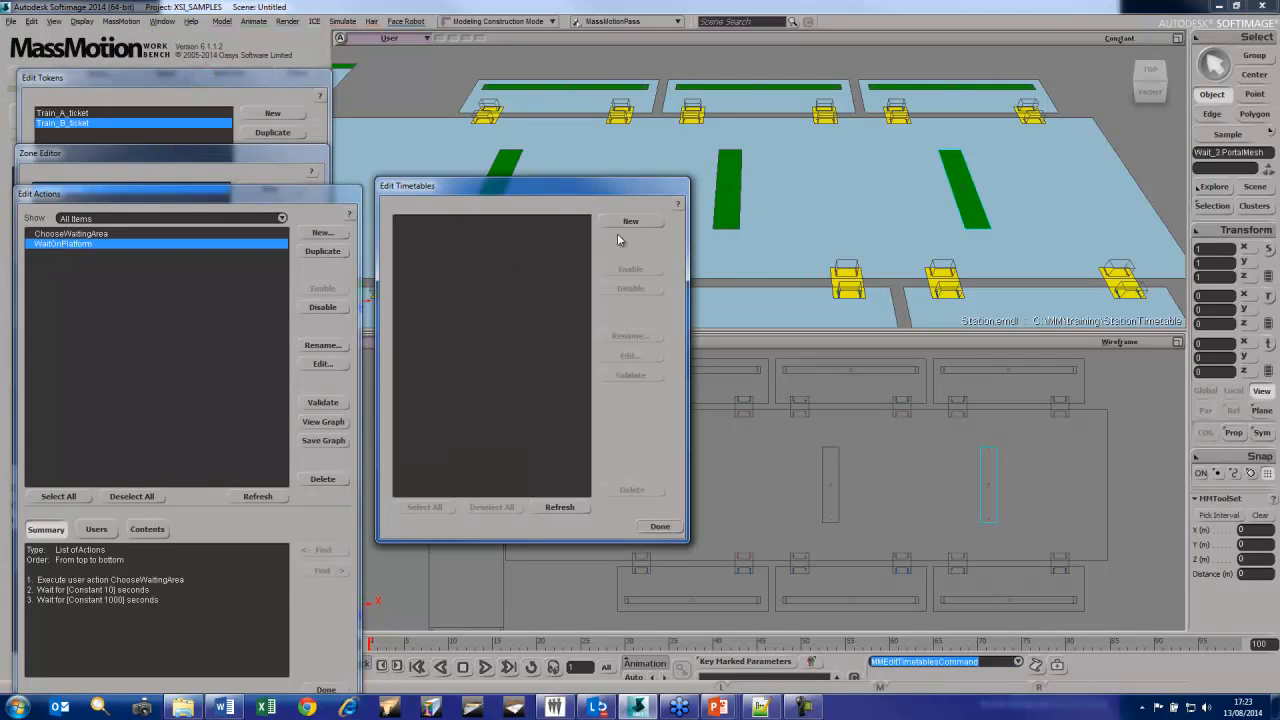
pyautogui.click(641, 223)
pyautogui.click(493, 373)
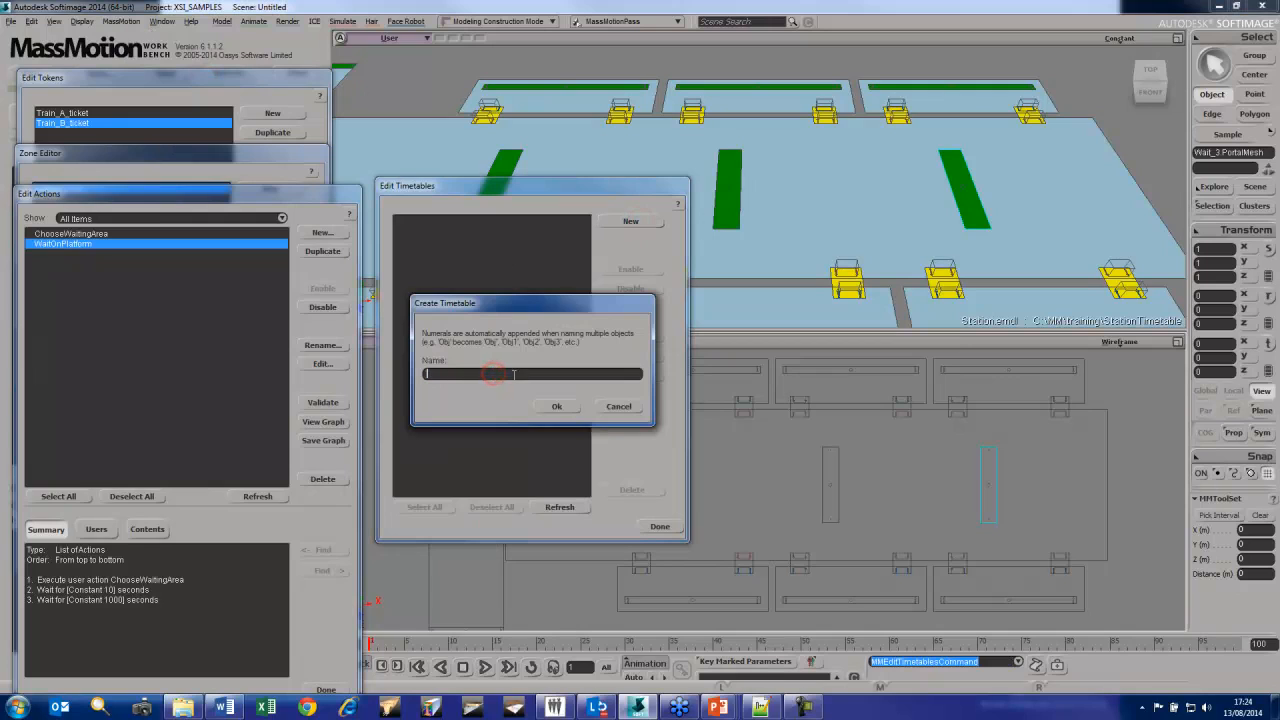
pyautogui.write('Timetable')
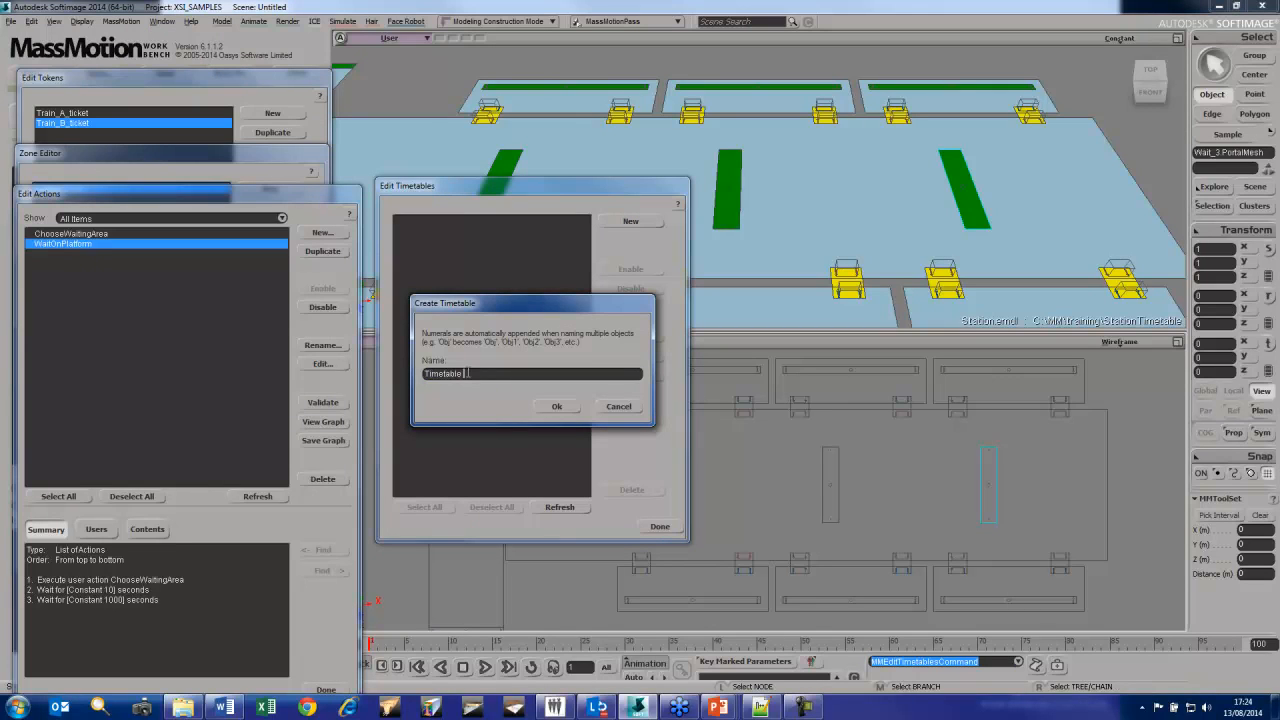
pyautogui.click(557, 407)
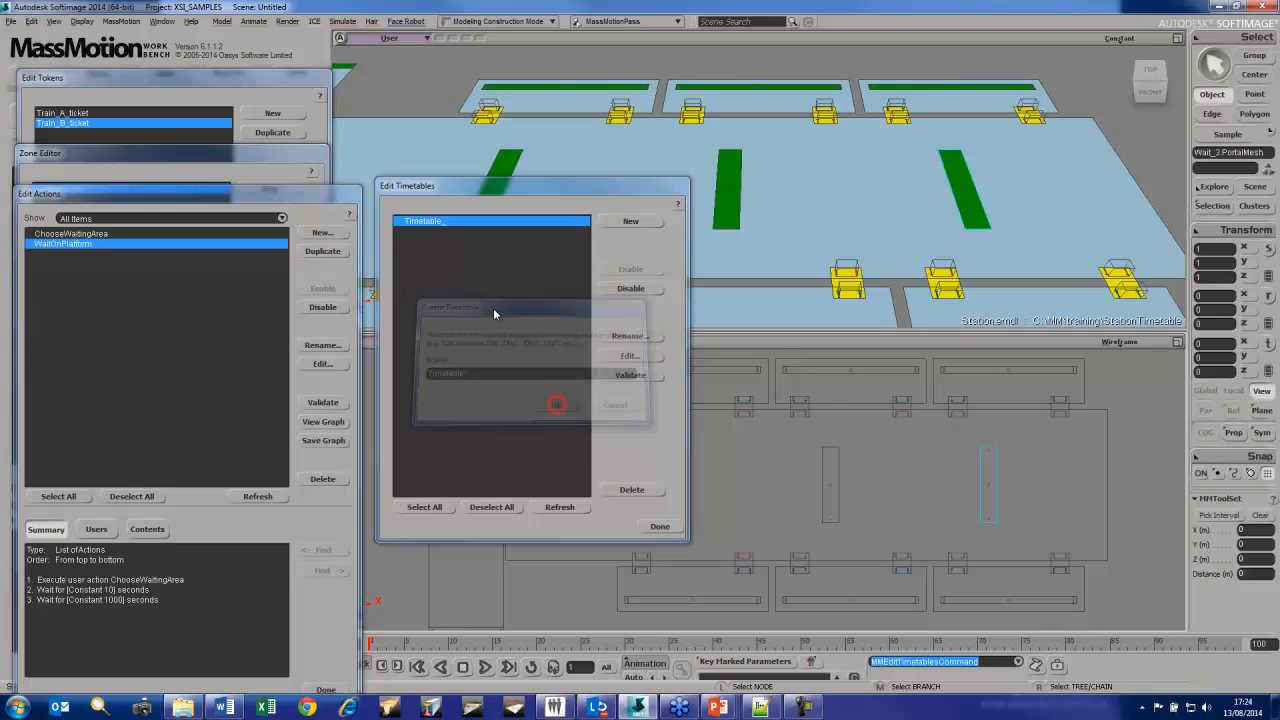
# Export the empty Timetable_ tables to the folder C:/MM/training/StationTimetable/
pyautogui.click(643, 356)
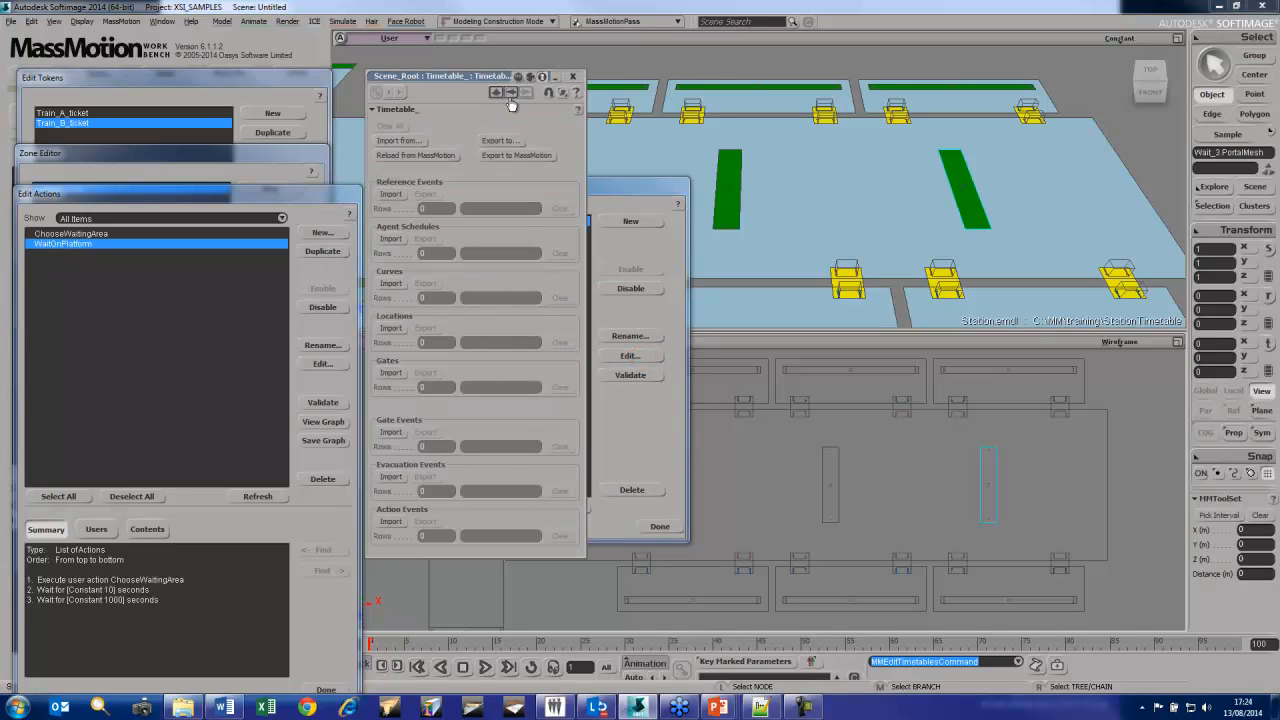
pyautogui.click(501, 141)
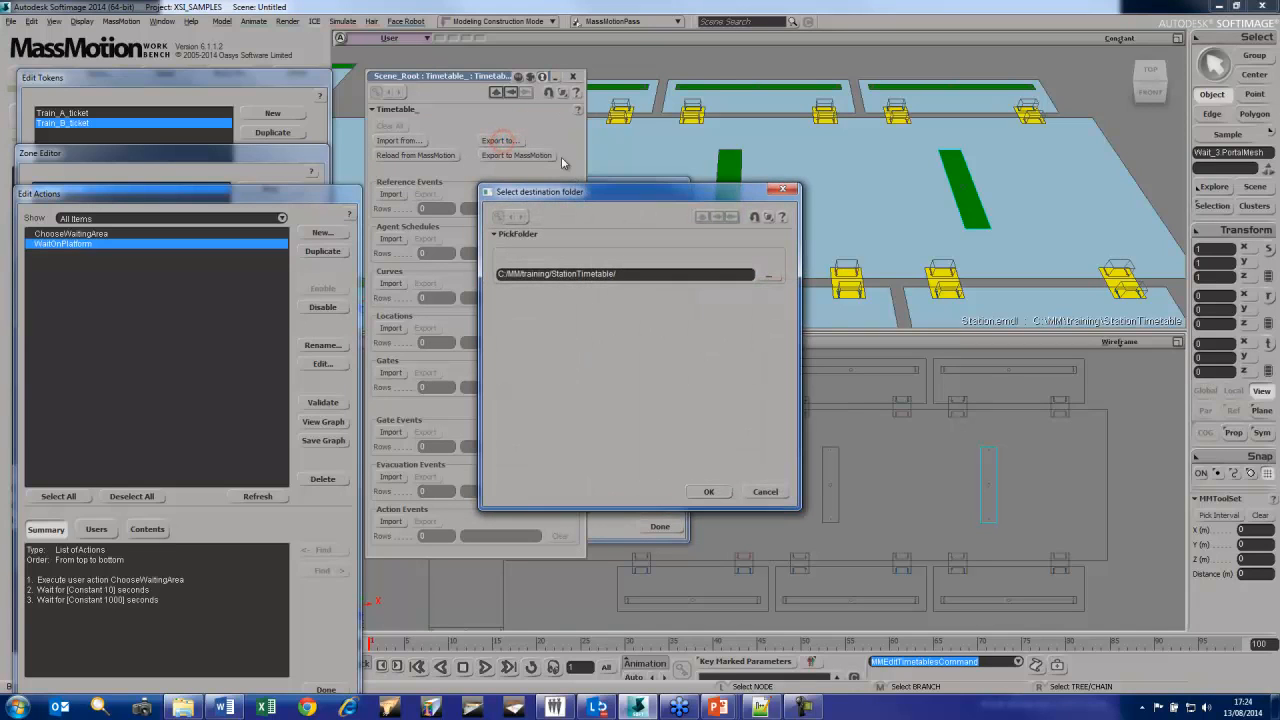
pyautogui.click(710, 494)
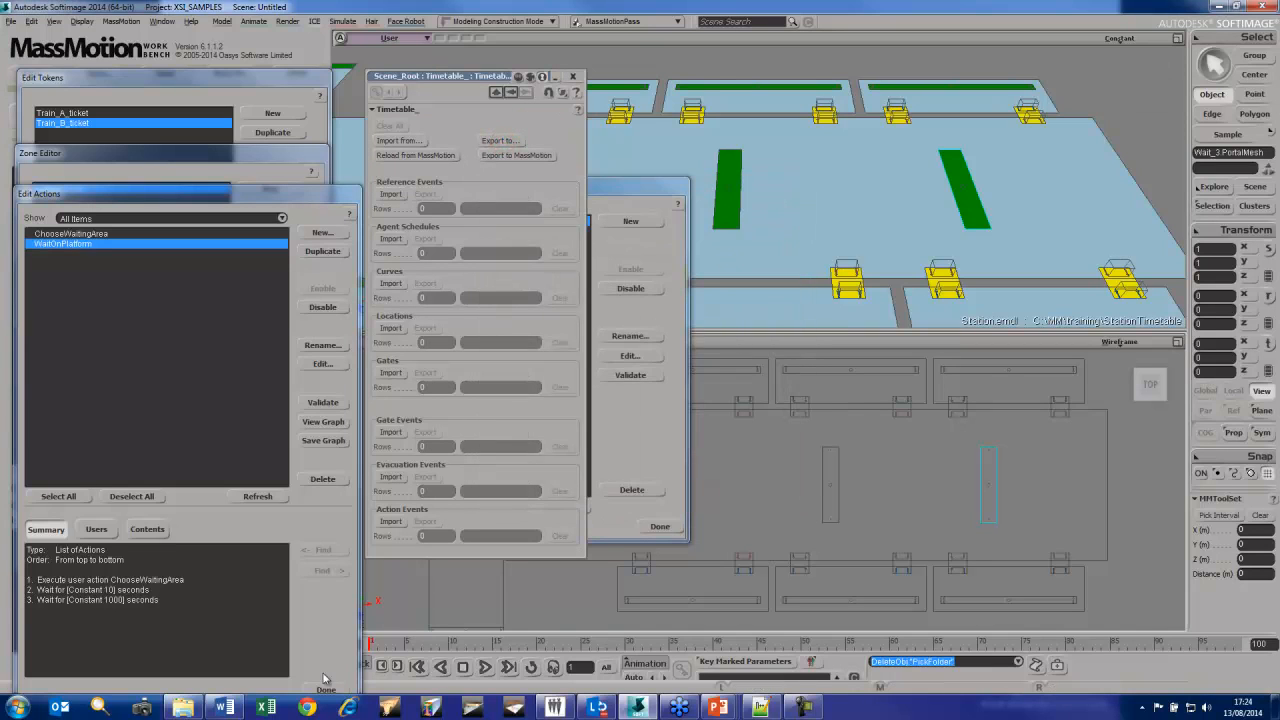
# Switch to the StationTimetable folder in Windows Explorer, review the exported timetable CSV files and open Timetable_Curve.csv in Excel
pyautogui.click(183, 707)
pyautogui.click(876, 150)
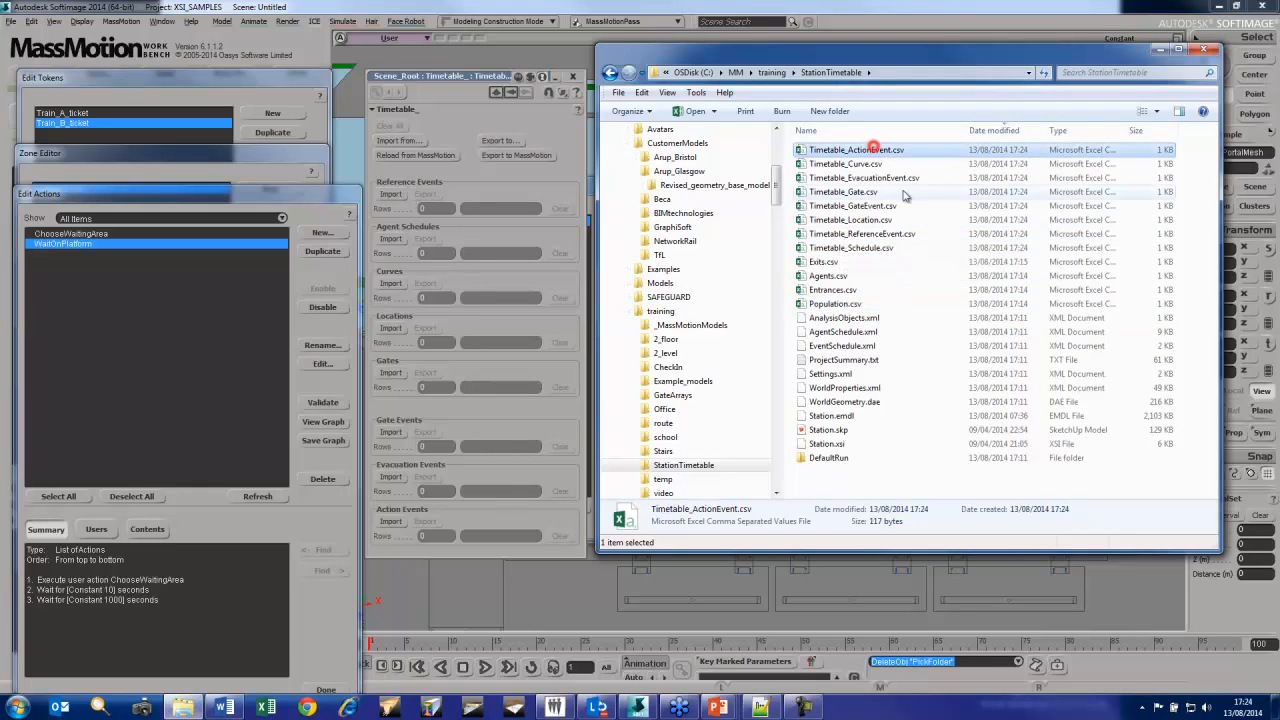
pyautogui.keyDown('shift'); pyautogui.click(870, 246); pyautogui.keyUp('shift')
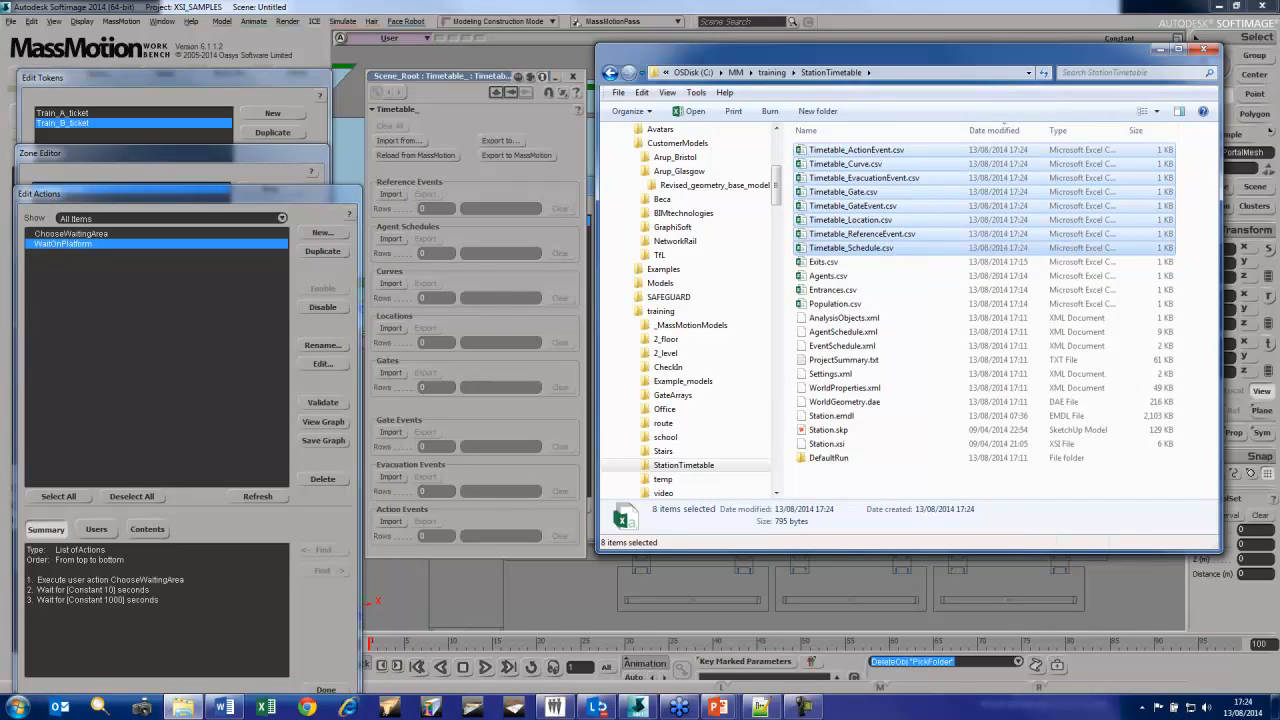
pyautogui.doubleClick(906, 165)
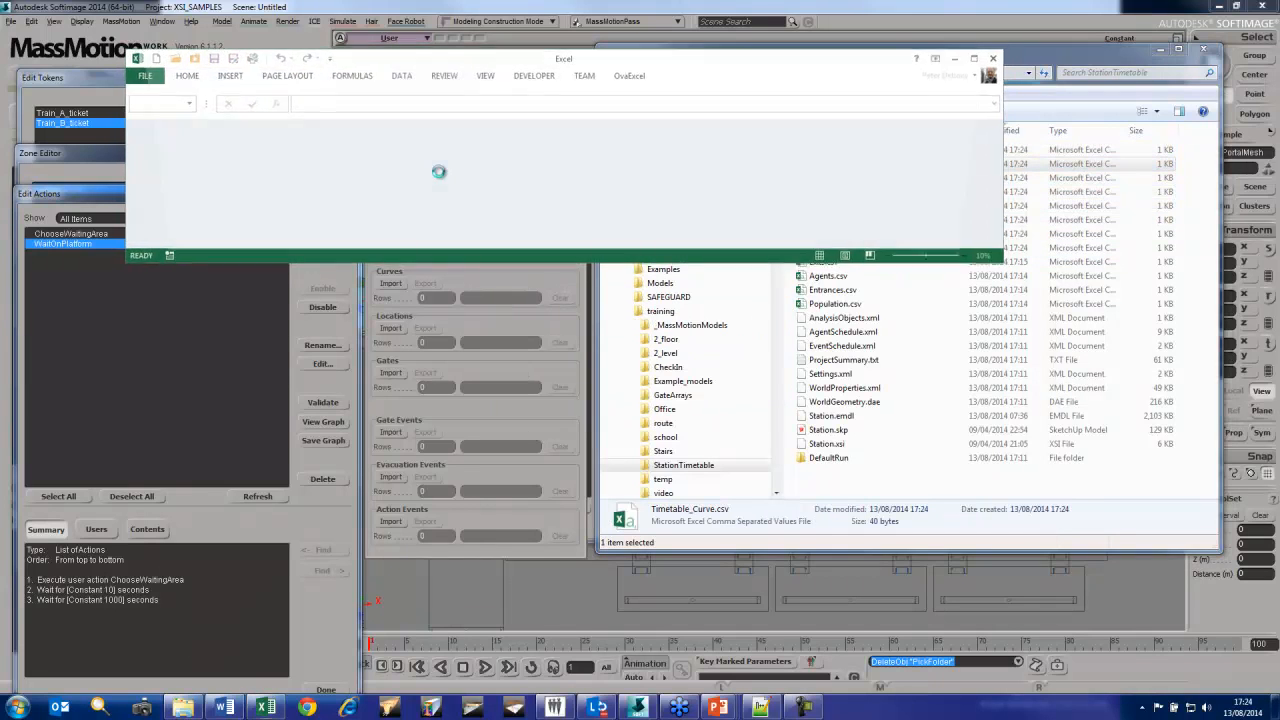
# Fit the Timetable_Curve columns to their contents and add a curve named Departures with an interval duration of 1m
pyautogui.click(133, 125)
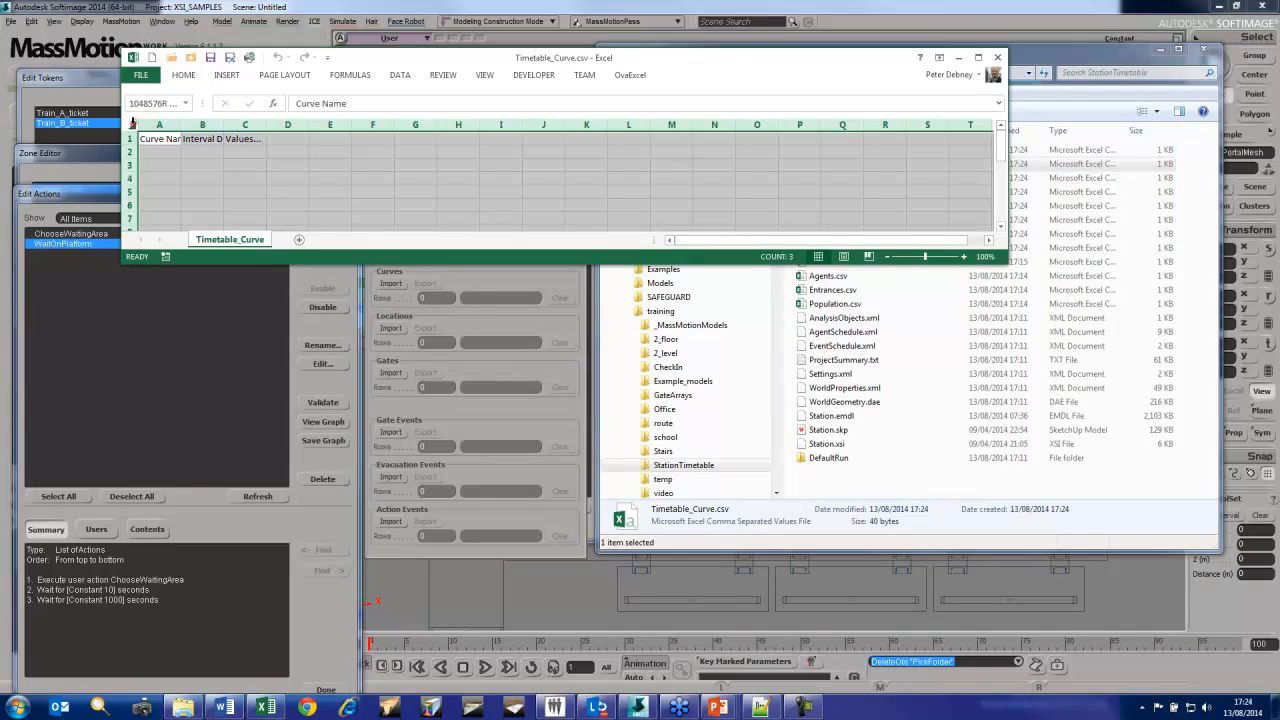
pyautogui.doubleClick(181, 124)
pyautogui.click(202, 153)
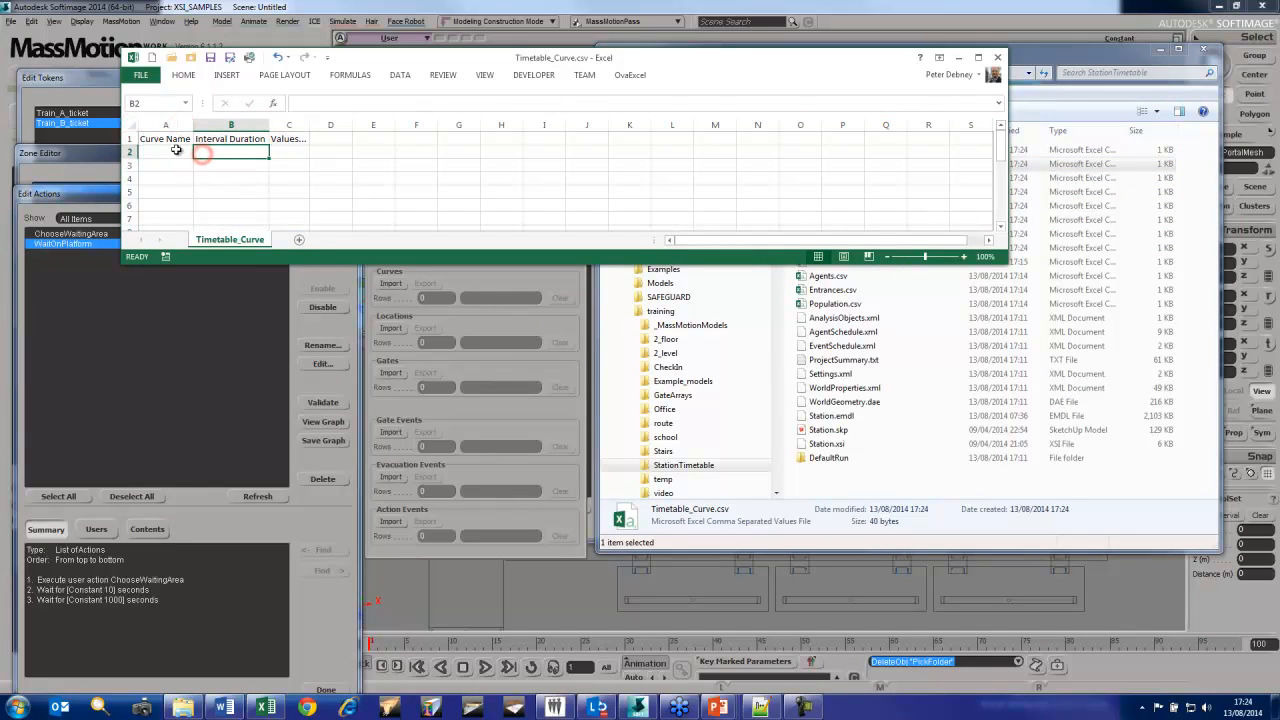
pyautogui.click(177, 151)
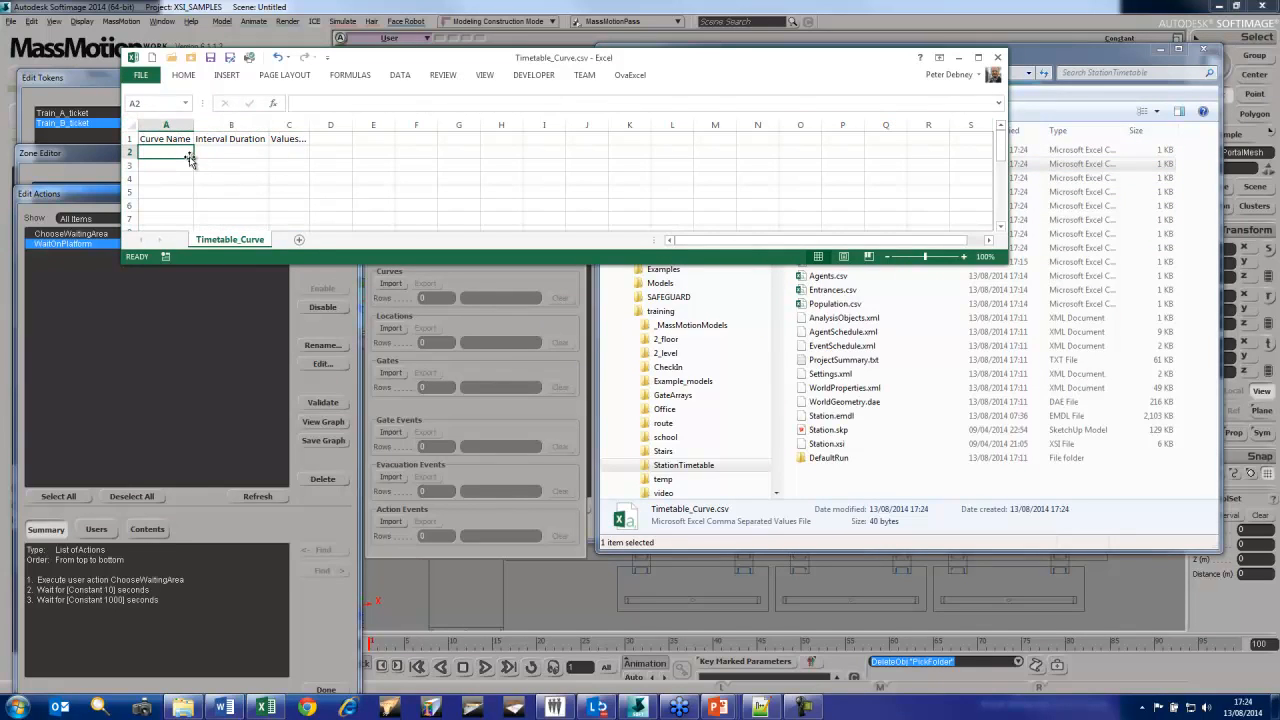
pyautogui.write('Departures')
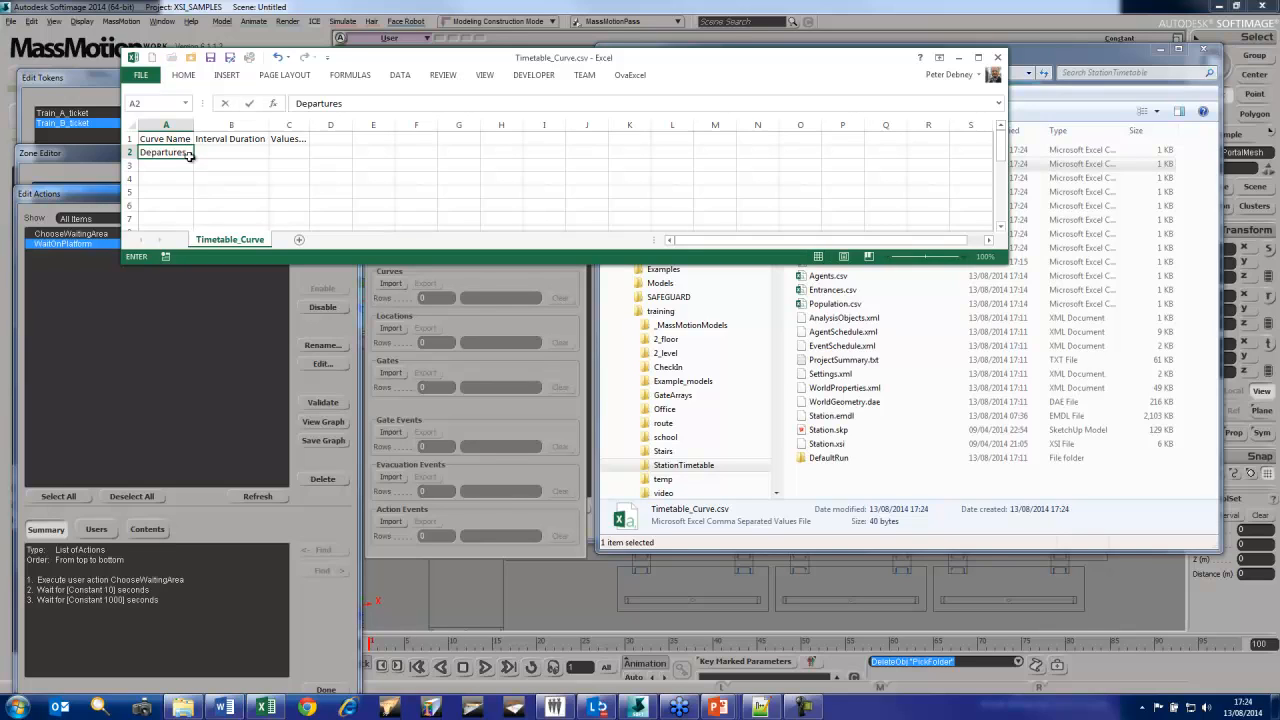
pyautogui.press('Tab')
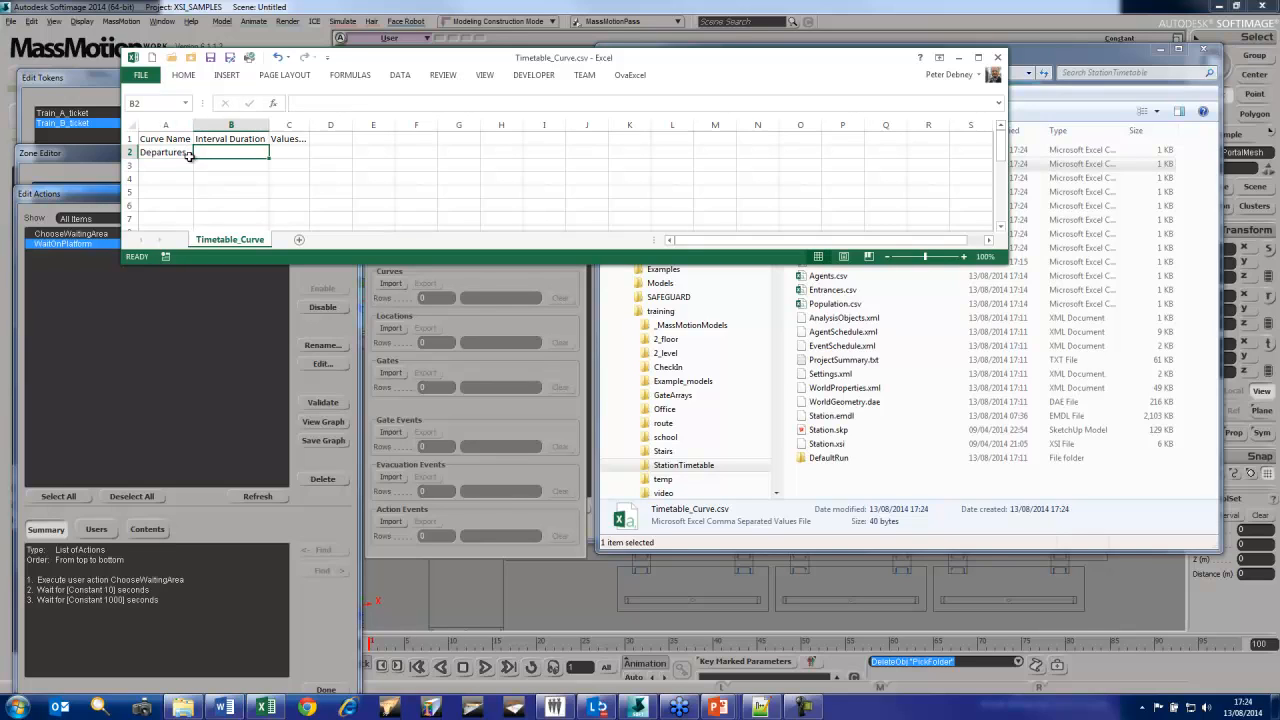
pyautogui.write('1m')
pyautogui.press('Tab')
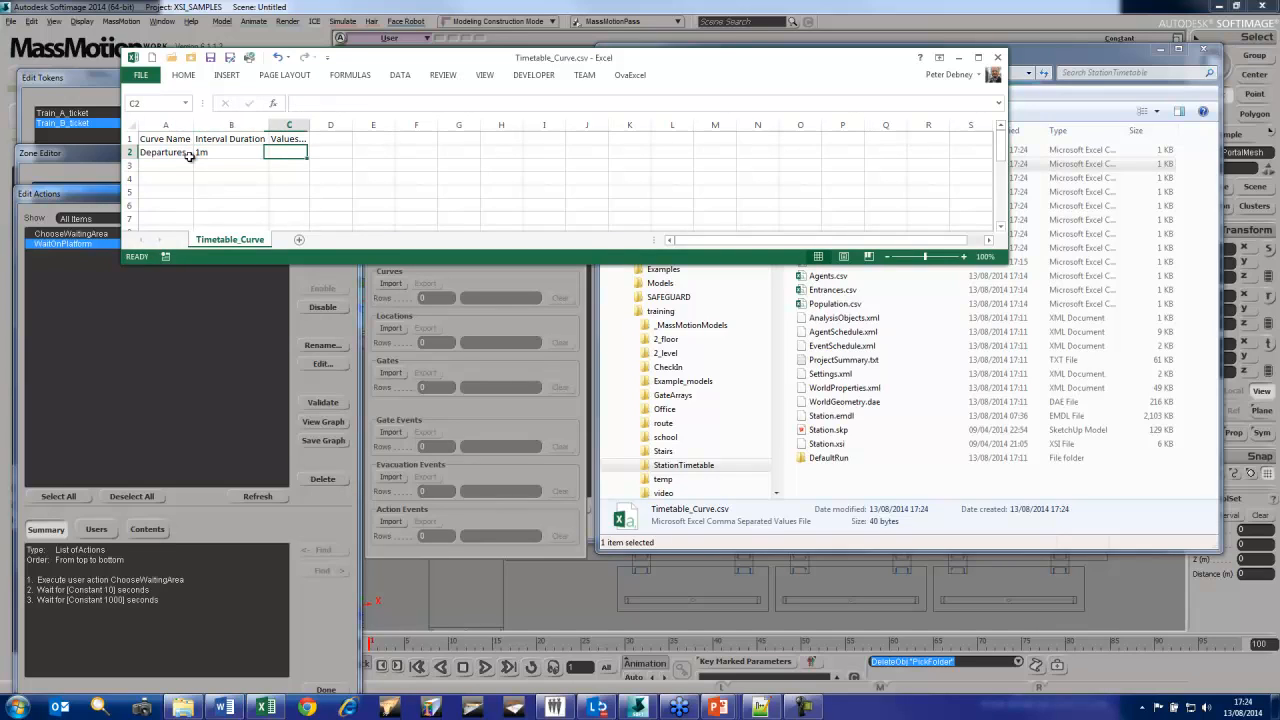
# Enter the Departures curve values 0.1, 0.2, 0.3, 0.2, 0.1 and 0.1 across the row
pyautogui.write('.1')
pyautogui.press('Tab')
pyautogui.write('.2')
pyautogui.press('Tab')
pyautogui.write('.3')
pyautogui.press('Tab')
pyautogui.write('.2')
pyautogui.press('Tab')
pyautogui.write('.41')
pyautogui.press('Tab')
pyautogui.write('.1.1')
pyautogui.press('Up')
# Plot the six Departures values as a temporary line chart to check the curve's shape, and delete the chart
pyautogui.moveTo(503, 153); pyautogui.dragTo(290, 152)
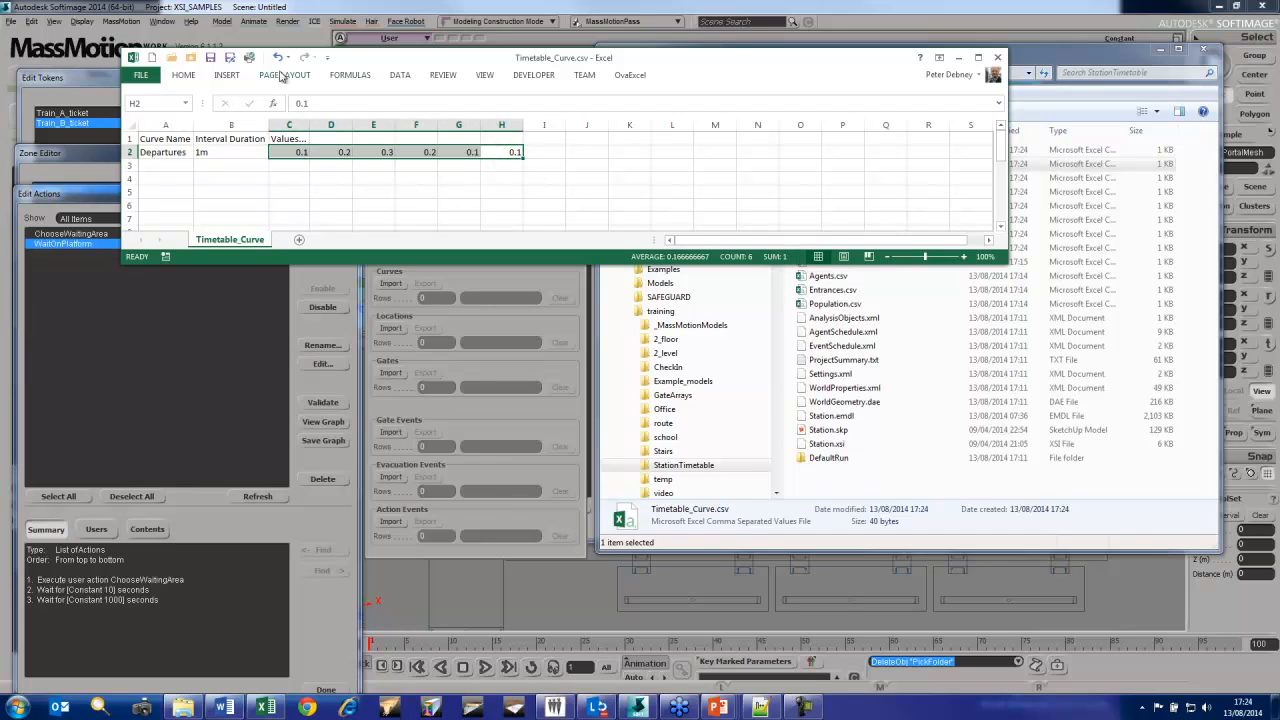
pyautogui.click(227, 75)
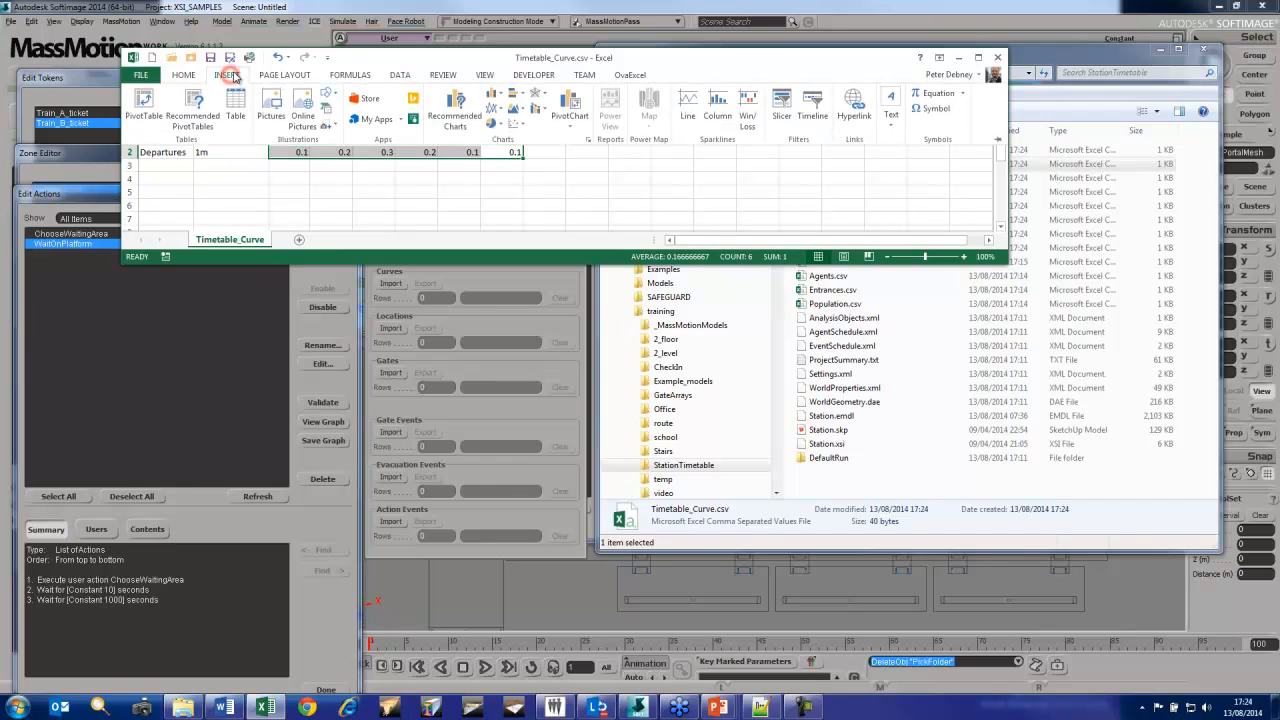
pyautogui.click(492, 108)
pyautogui.click(504, 188)
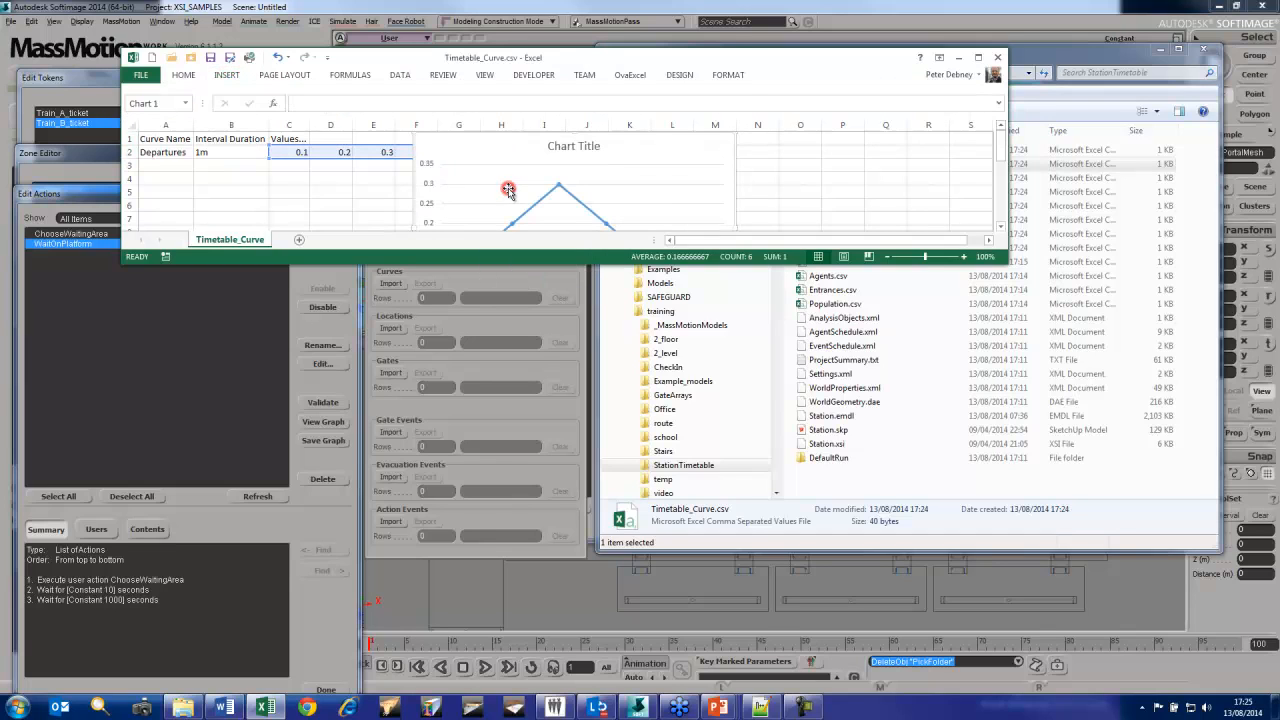
pyautogui.moveTo(1006, 263); pyautogui.dragTo(1035, 378)
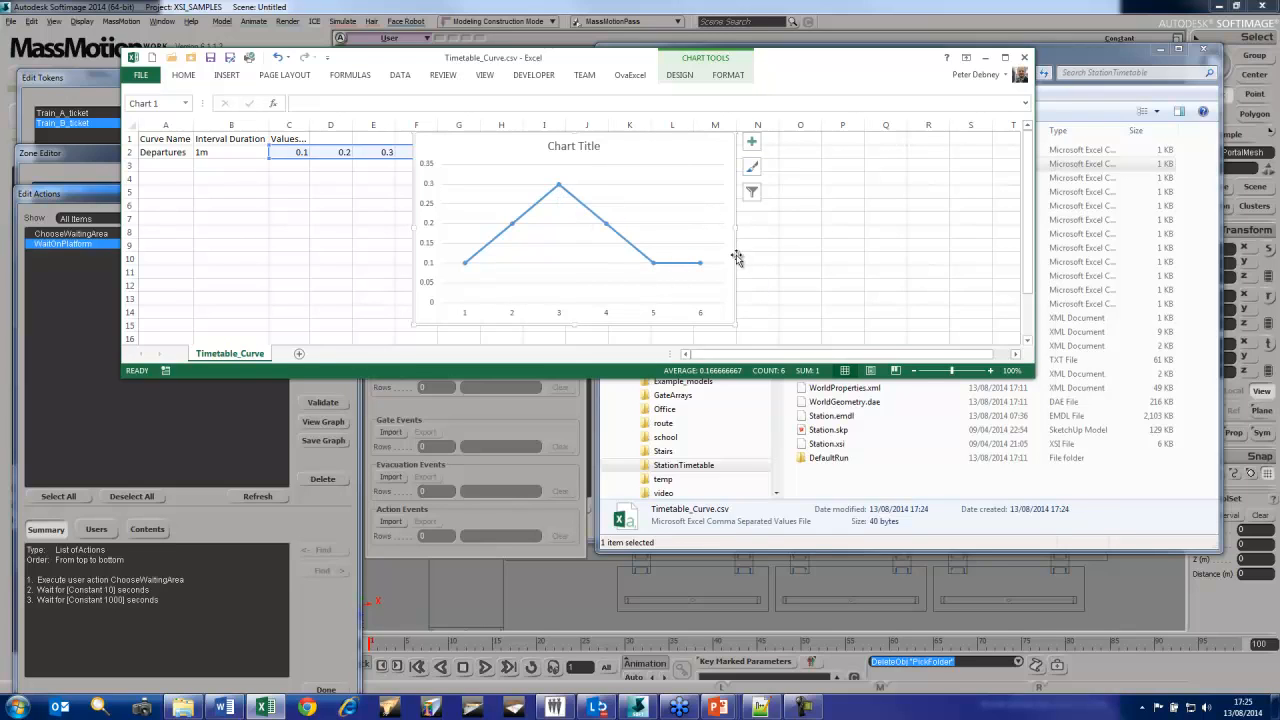
pyautogui.press('Delete')
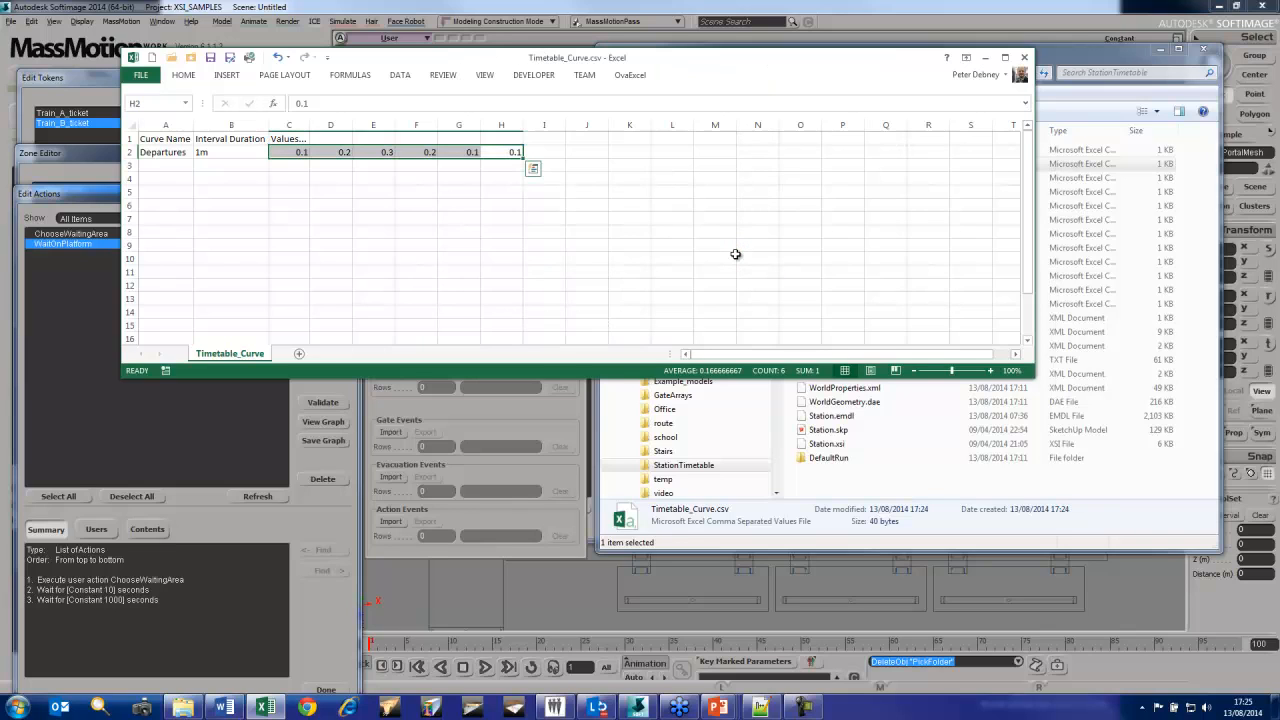
pyautogui.click(705, 244)
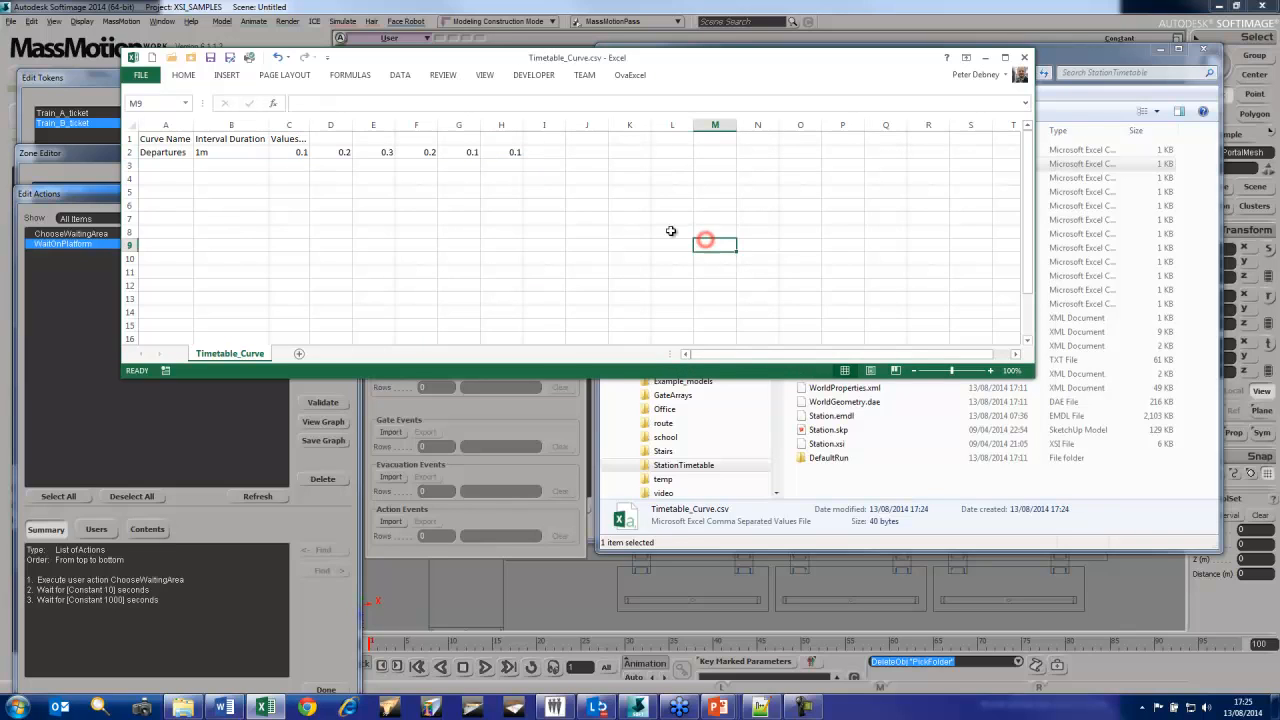
# Open Timetable_Location.csv from the StationTimetable folder, fit its columns to their contents and place its window below the curve data
pyautogui.click(1086, 66)
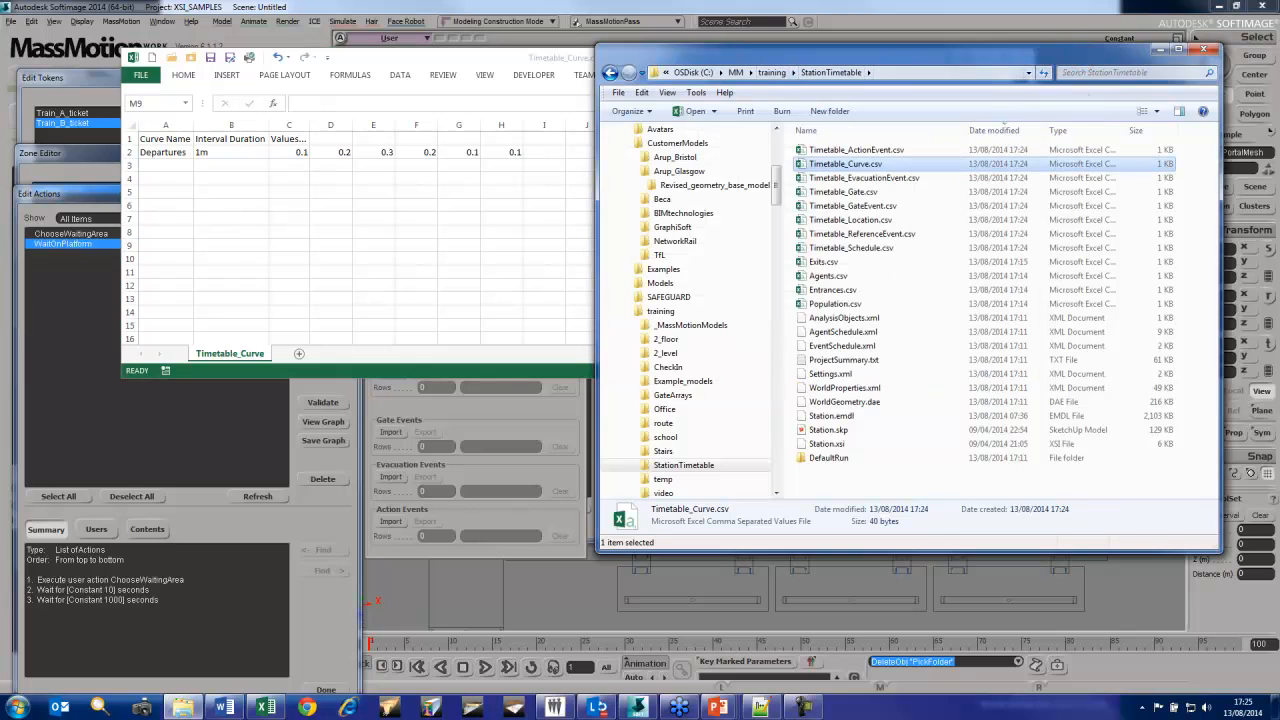
pyautogui.doubleClick(886, 220)
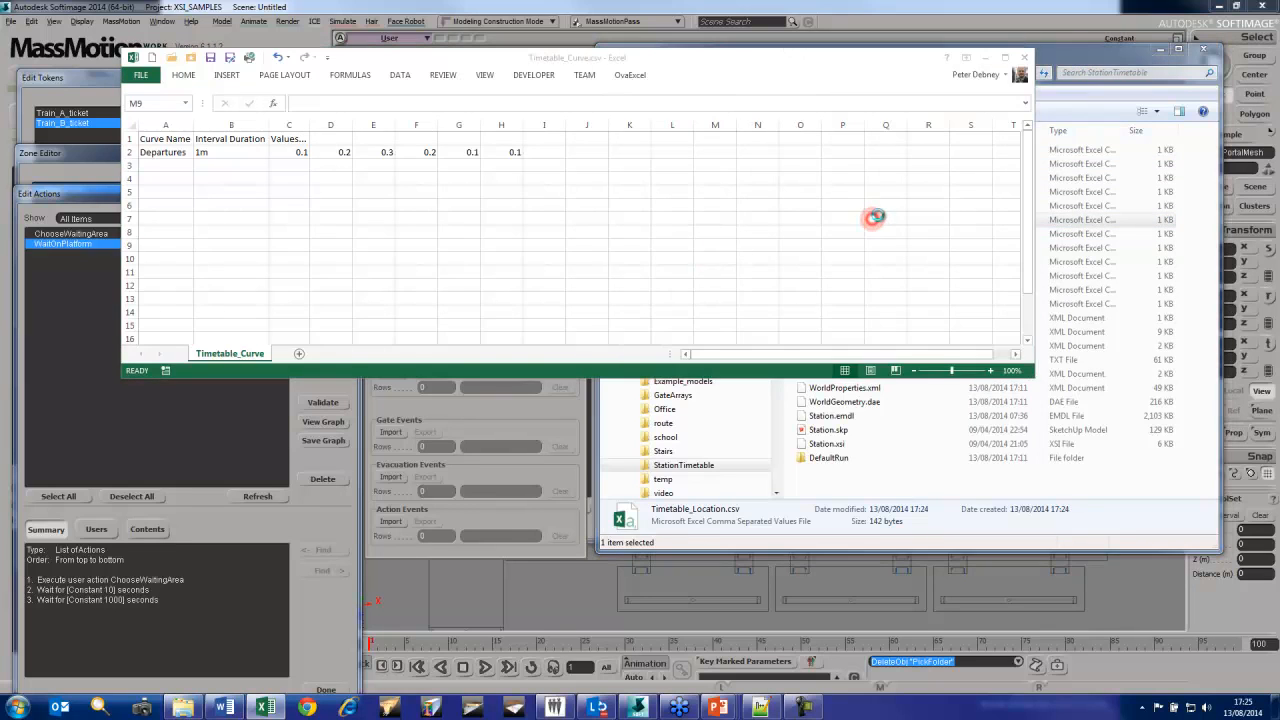
pyautogui.click(144, 139)
pyautogui.doubleClick(196, 139)
pyautogui.moveTo(300, 70); pyautogui.dragTo(248, 179)
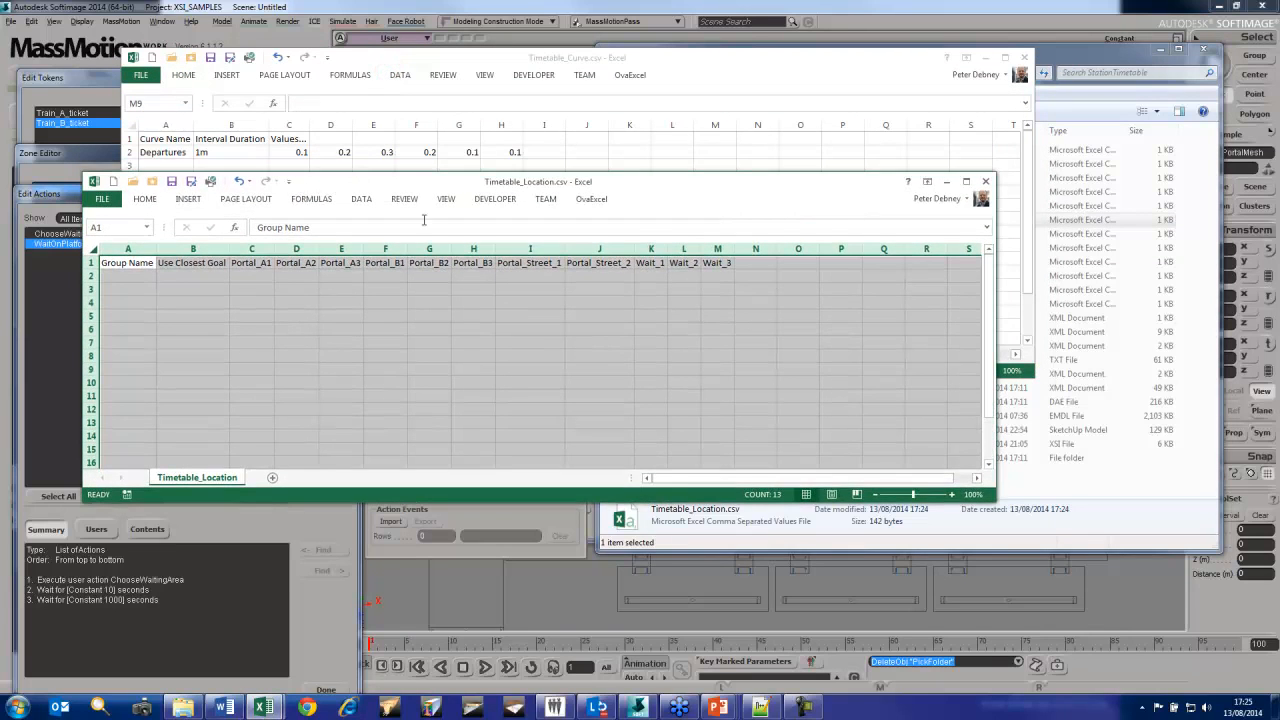
# Add a location group named StreetPortals and mark Portal_Street_1 and Portal_Street_2 with y
pyautogui.click(143, 275)
pyautogui.write('StreetPortals')
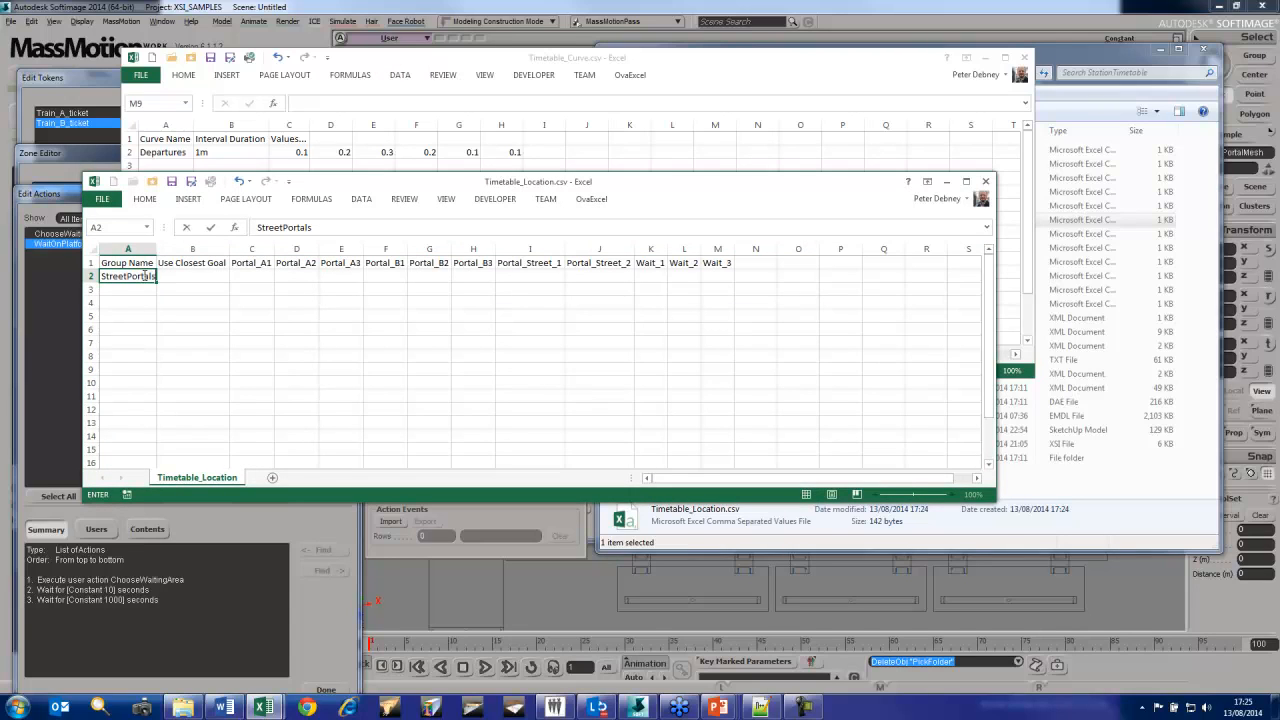
pyautogui.press('Tab')
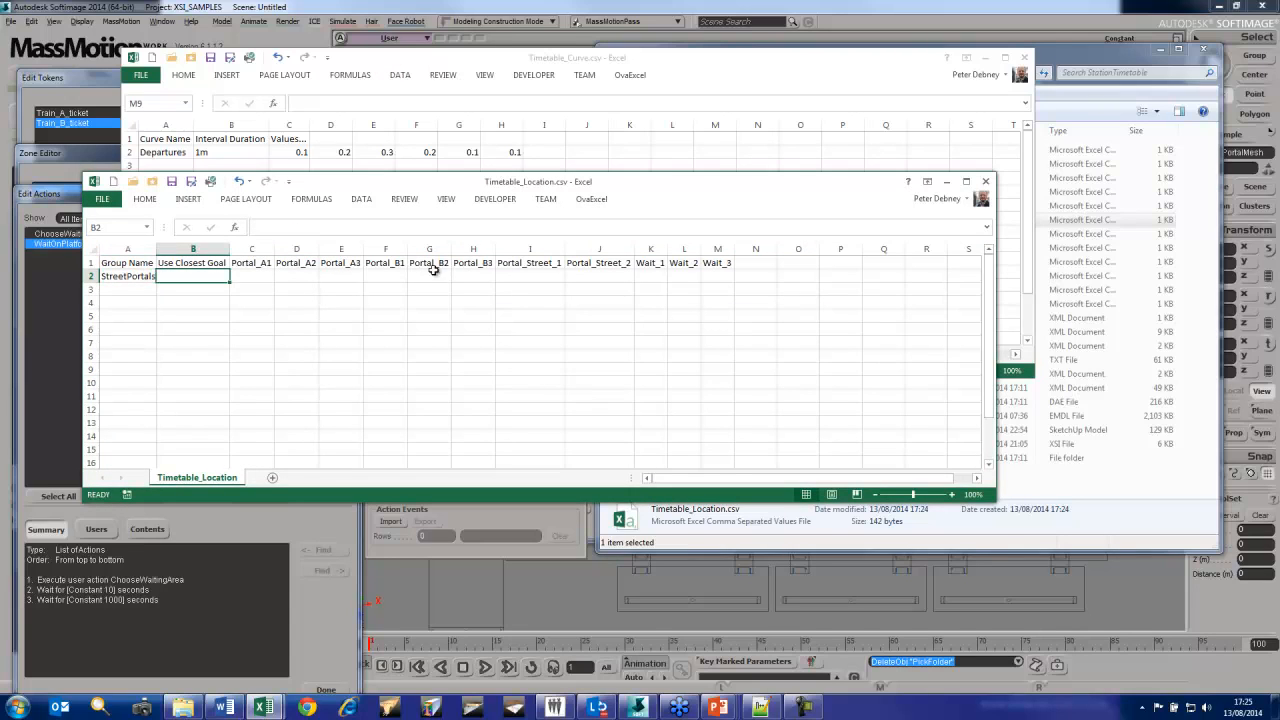
pyautogui.click(536, 275)
pyautogui.write('y')
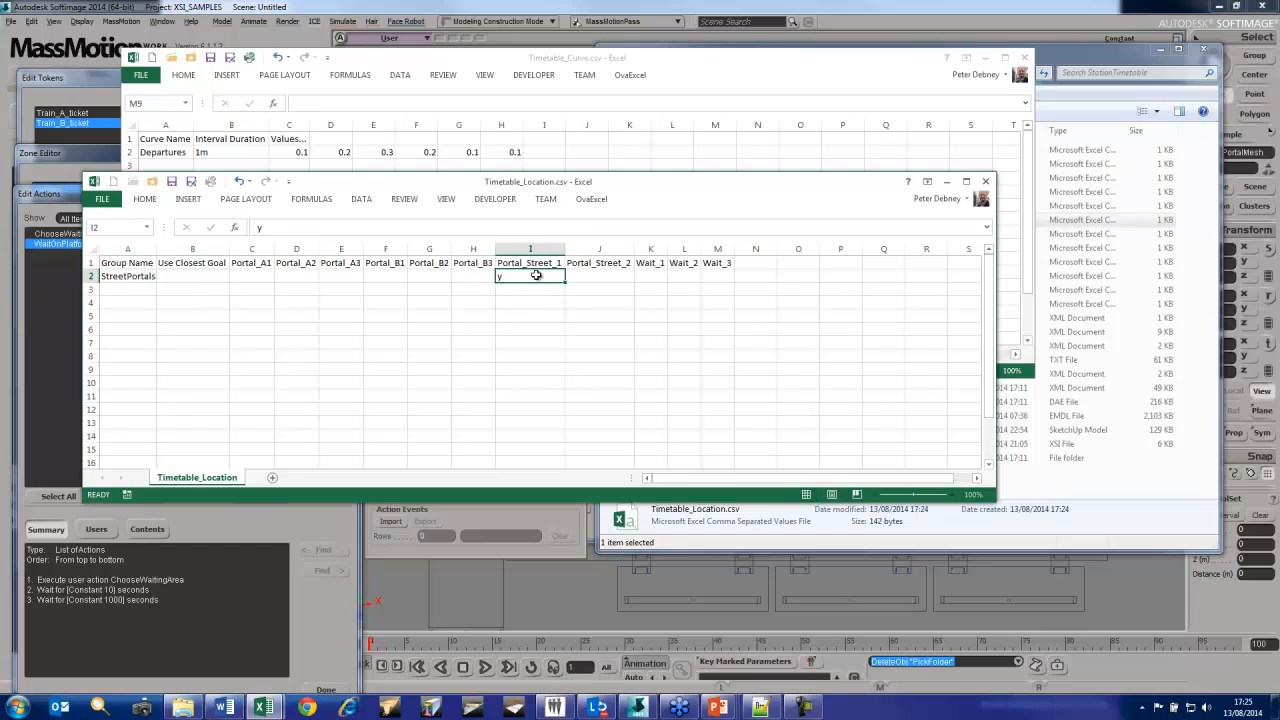
pyautogui.press('Tab')
pyautogui.write('y')
pyautogui.press('Down')
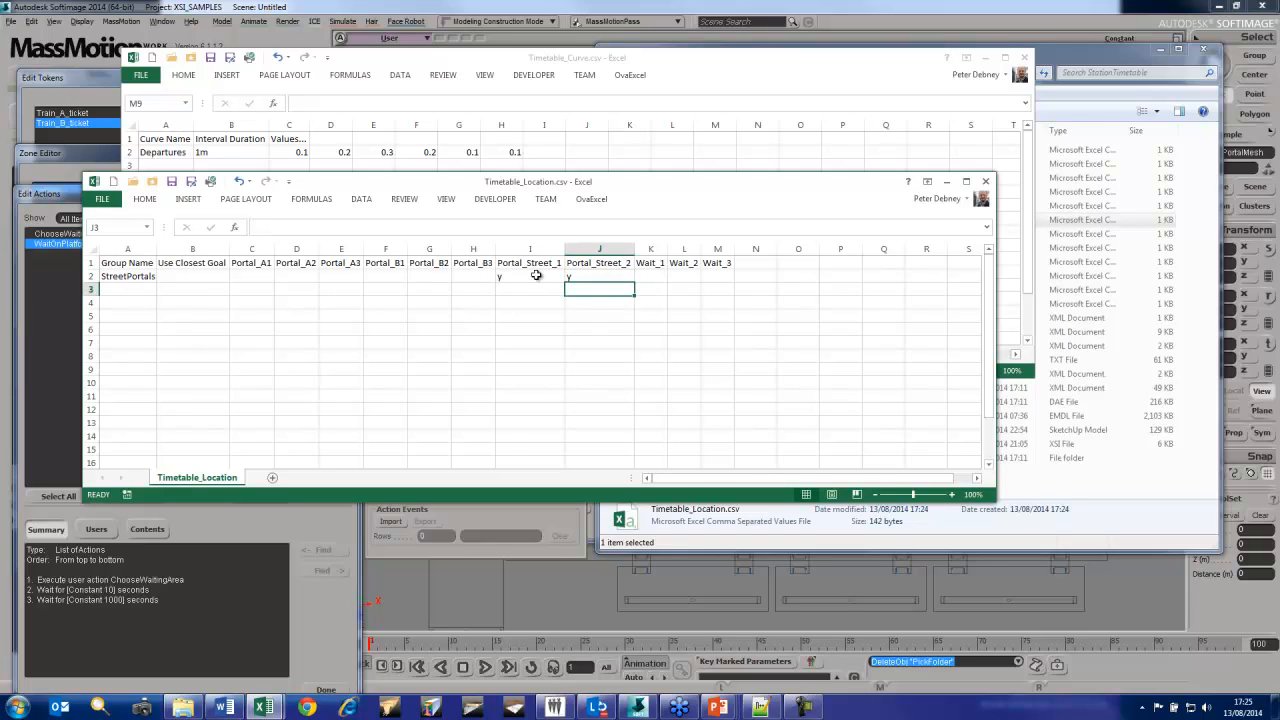
# Add a location group named TrainAportals and mark Portal_A1, Portal_A2 and Portal_A3 with y
pyautogui.click(143, 289)
pyautogui.write('TrainAportals')
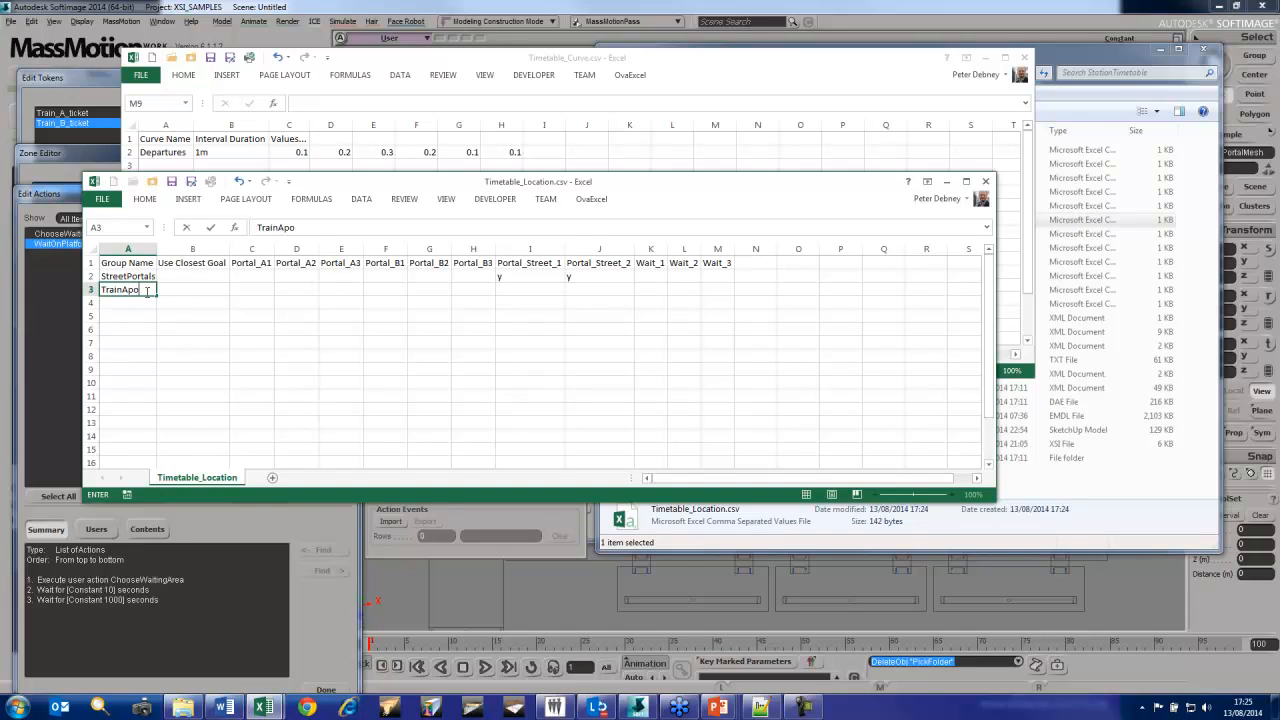
pyautogui.click(258, 288)
pyautogui.write('y')
pyautogui.press('Tab')
pyautogui.write('y')
pyautogui.press('Tab')
pyautogui.write('y')
pyautogui.press('Tab')
# Add a third location group named TrainBportals below TrainAportals
pyautogui.click(137, 300)
pyautogui.write('TrainAportals')
pyautogui.press('Return')
pyautogui.doubleClick(125, 298)
pyautogui.press('Delete')
pyautogui.write('B')
pyautogui.press('Return')
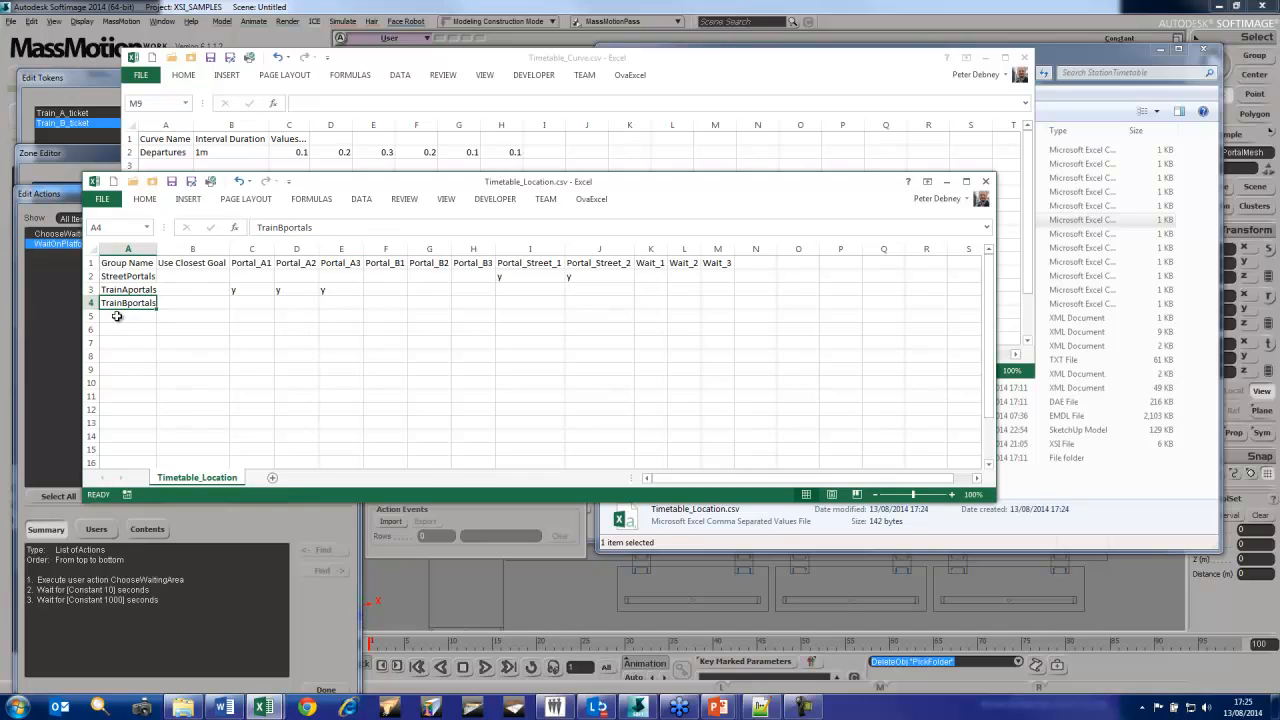
# Mark Portal_B1, Portal_B2 and Portal_B3 with y for the TrainBportals group
pyautogui.click(387, 299)
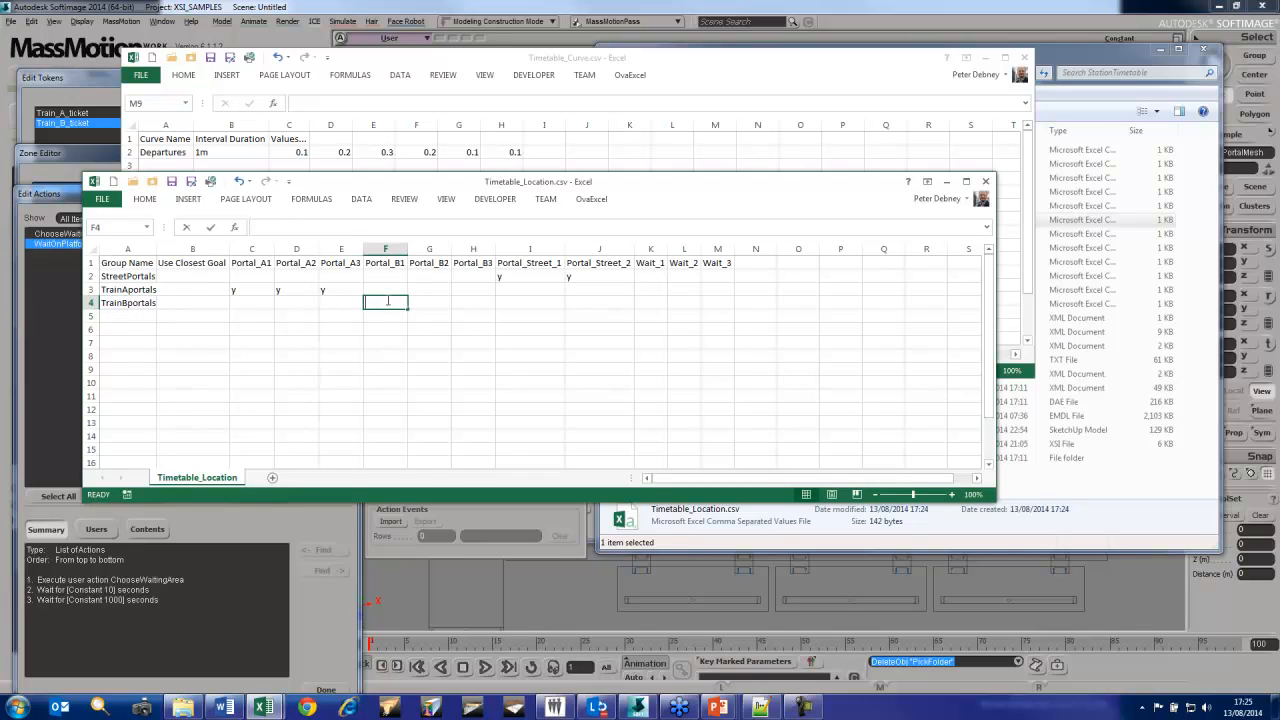
pyautogui.write('y')
pyautogui.press('Tab')
pyautogui.write('y')
pyautogui.press('Tab')
pyautogui.write('y')
pyautogui.press('Tab')
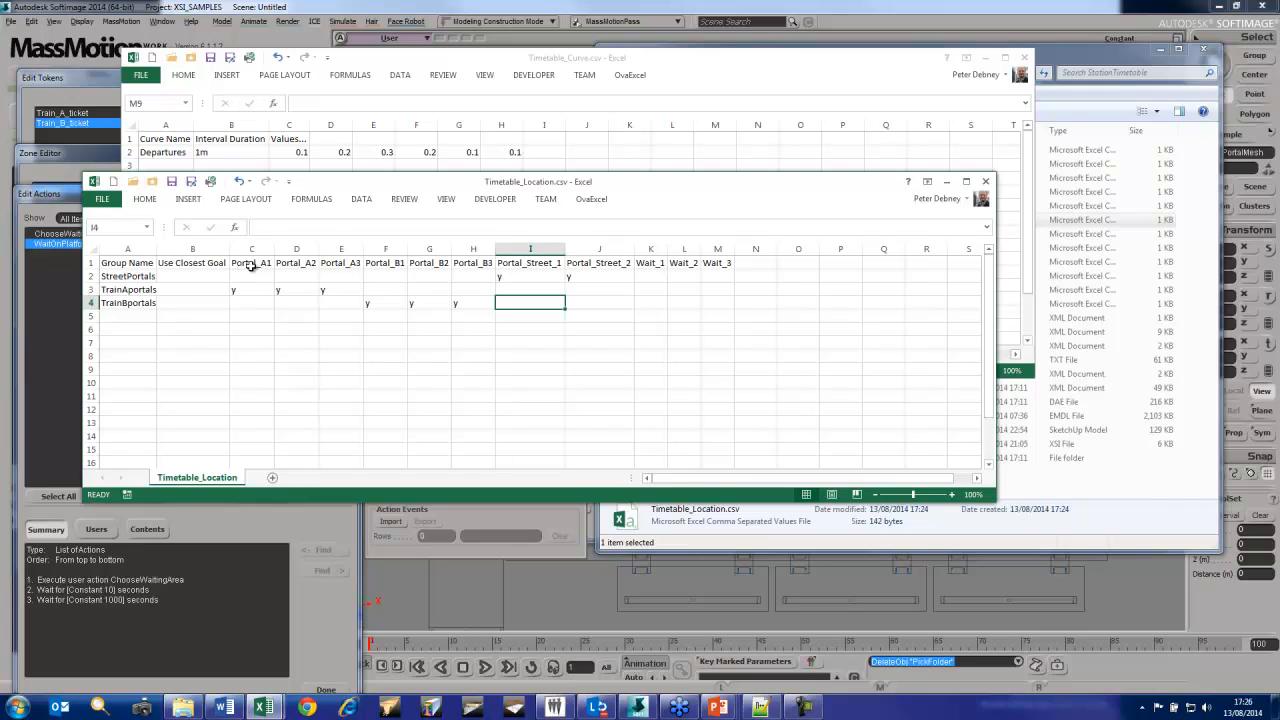
# Fit the Group Name column to its contents and shrink both workbook windows so the StationTimetable folder's file list is accessible
pyautogui.moveTo(257, 288); pyautogui.dragTo(345, 290)
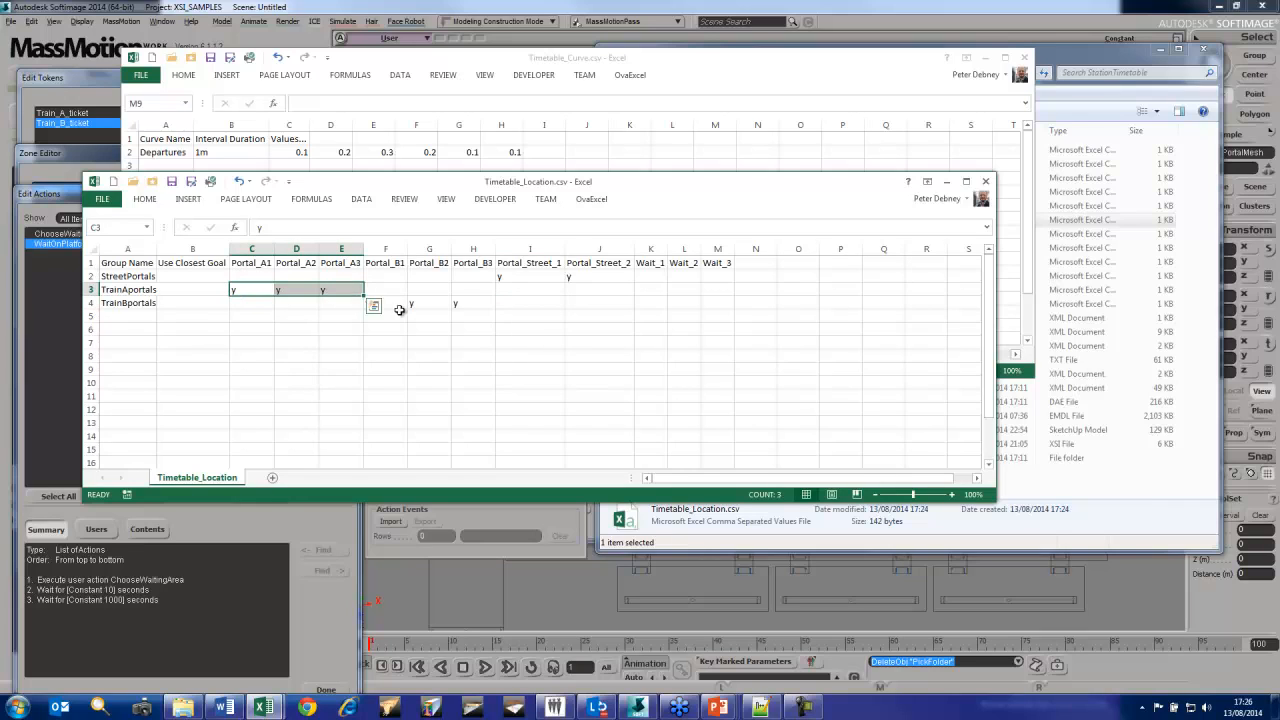
pyautogui.click(142, 287)
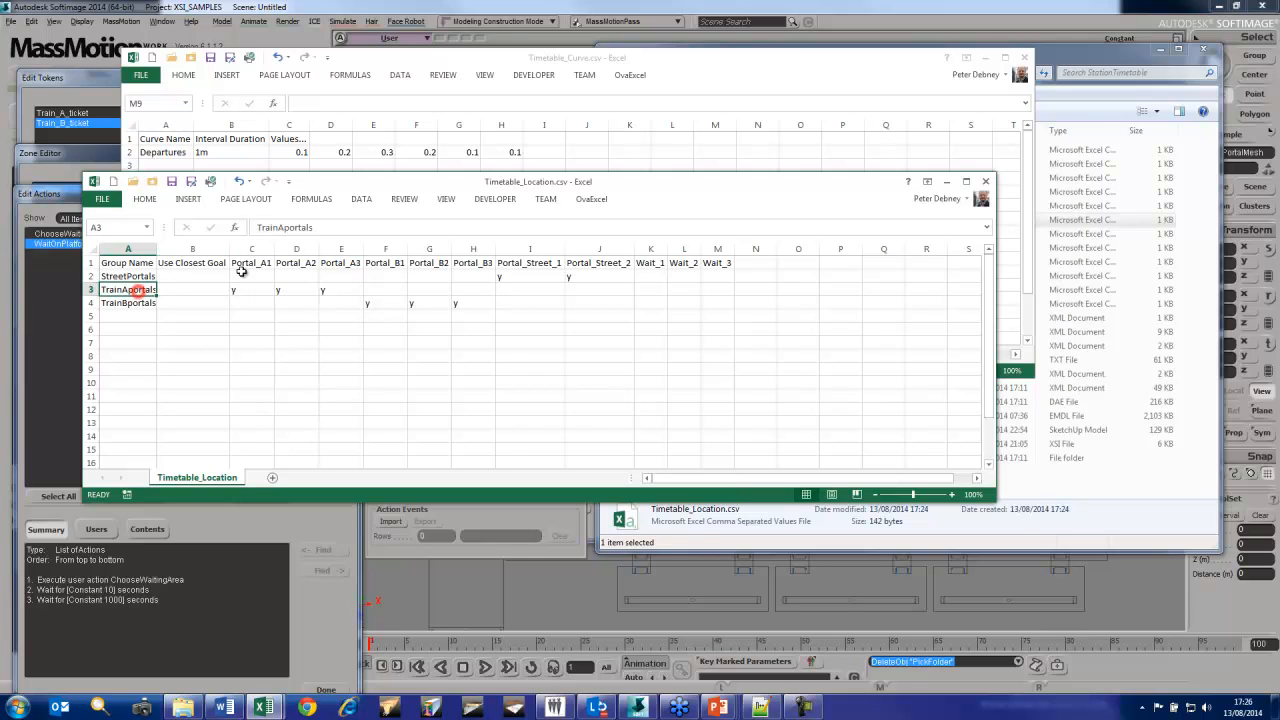
pyautogui.doubleClick(157, 245)
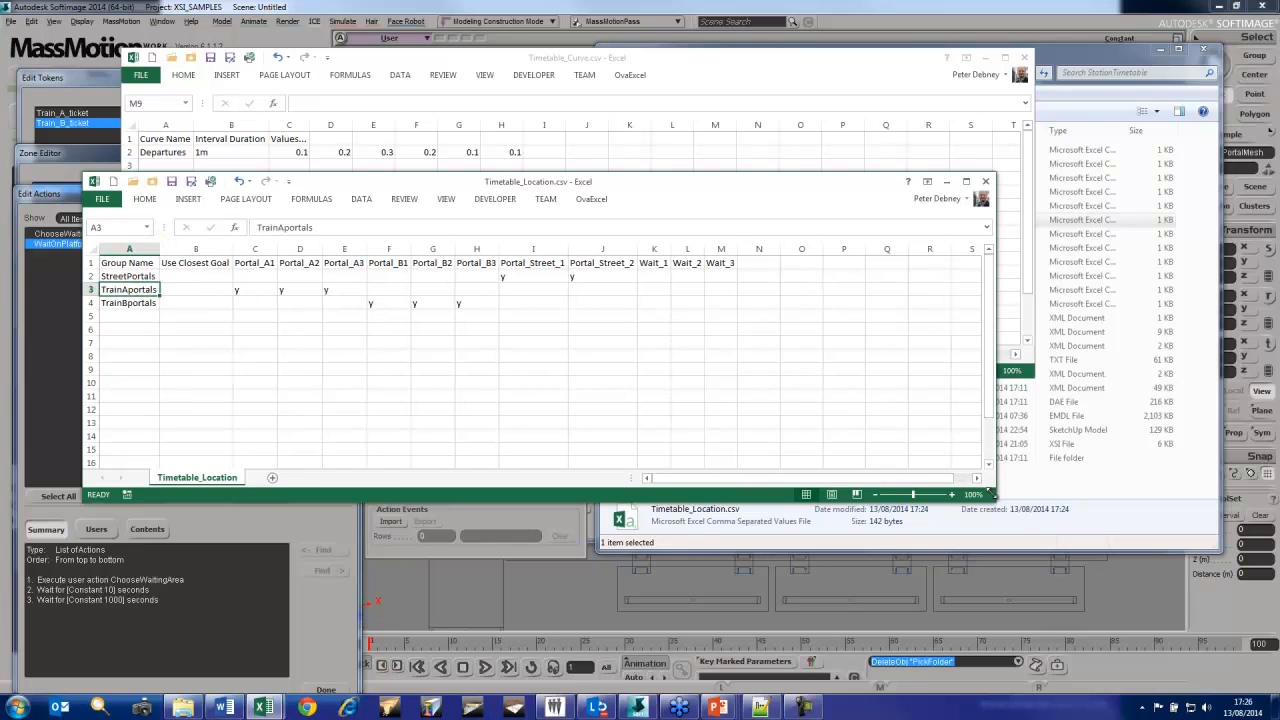
pyautogui.moveTo(993, 494); pyautogui.dragTo(768, 366)
pyautogui.moveTo(1027, 371); pyautogui.dragTo(702, 191)
pyautogui.moveTo(1010, 58); pyautogui.dragTo(1026, 72)
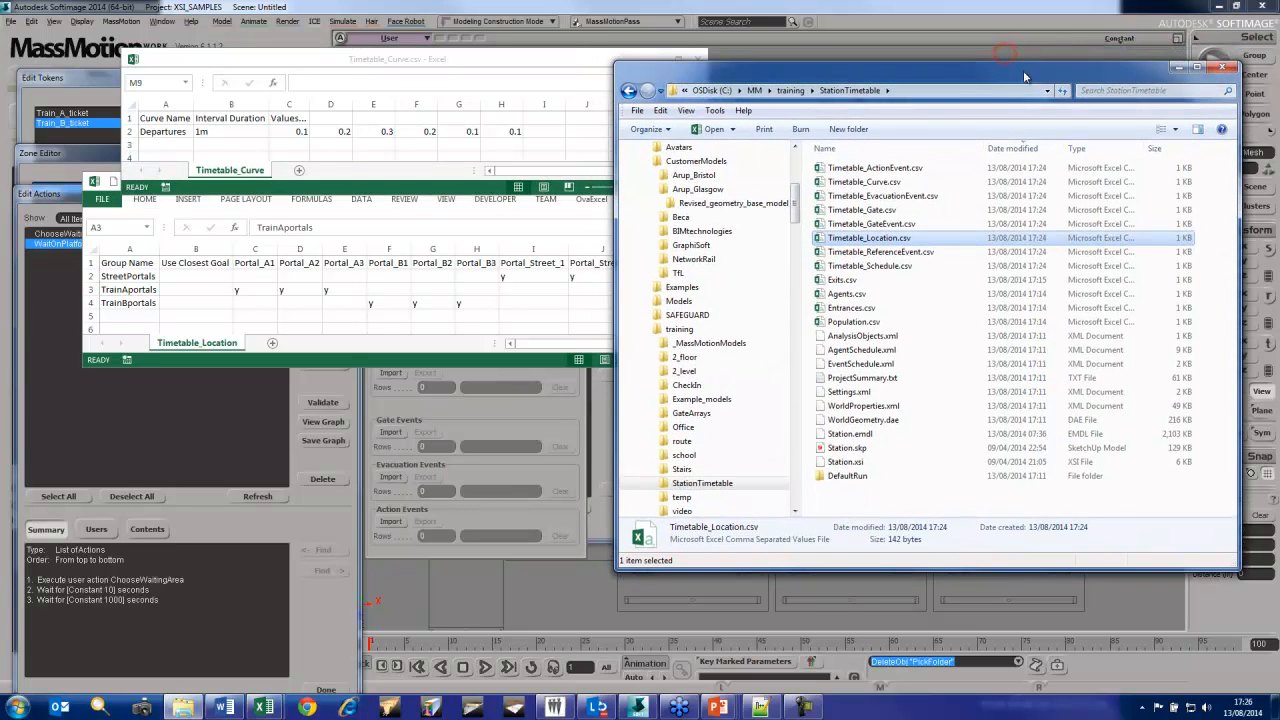
# Open Timetable_ReferenceEvent.csv, place its window below the location table and fit its columns to their contents
pyautogui.doubleClick(895, 252)
pyautogui.moveTo(453, 83); pyautogui.dragTo(417, 373)
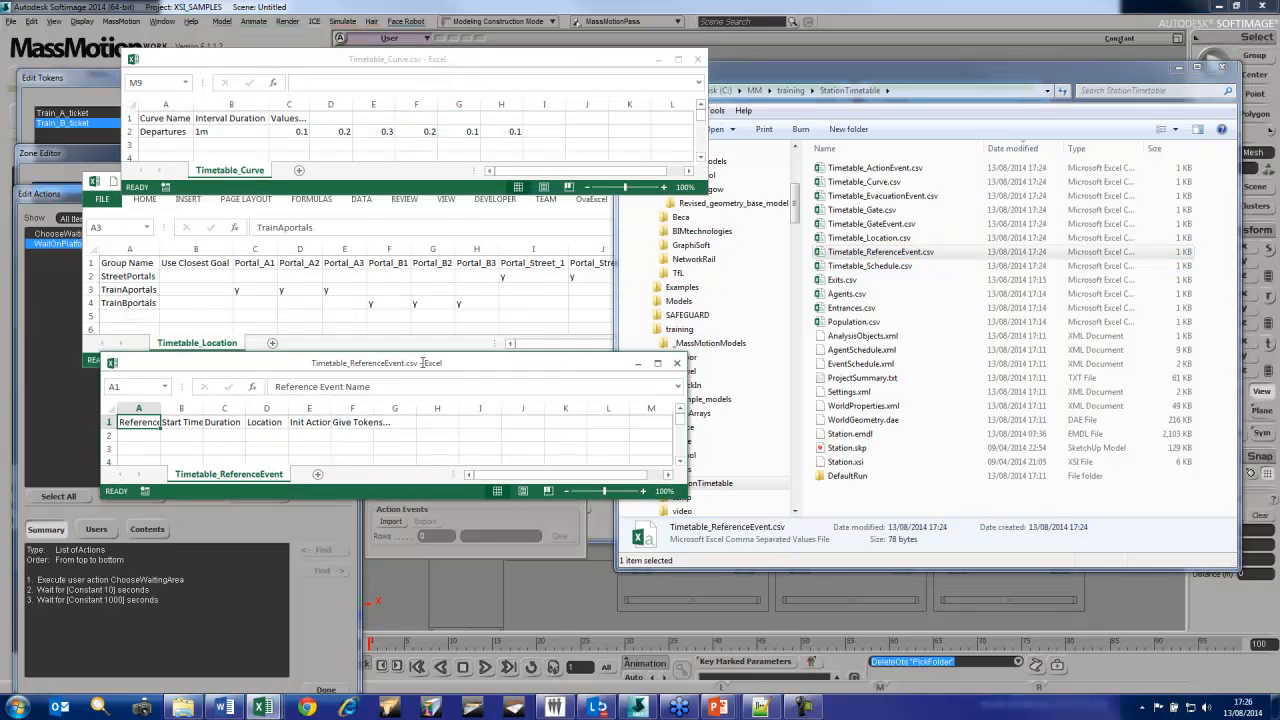
pyautogui.click(111, 408)
pyautogui.doubleClick(159, 408)
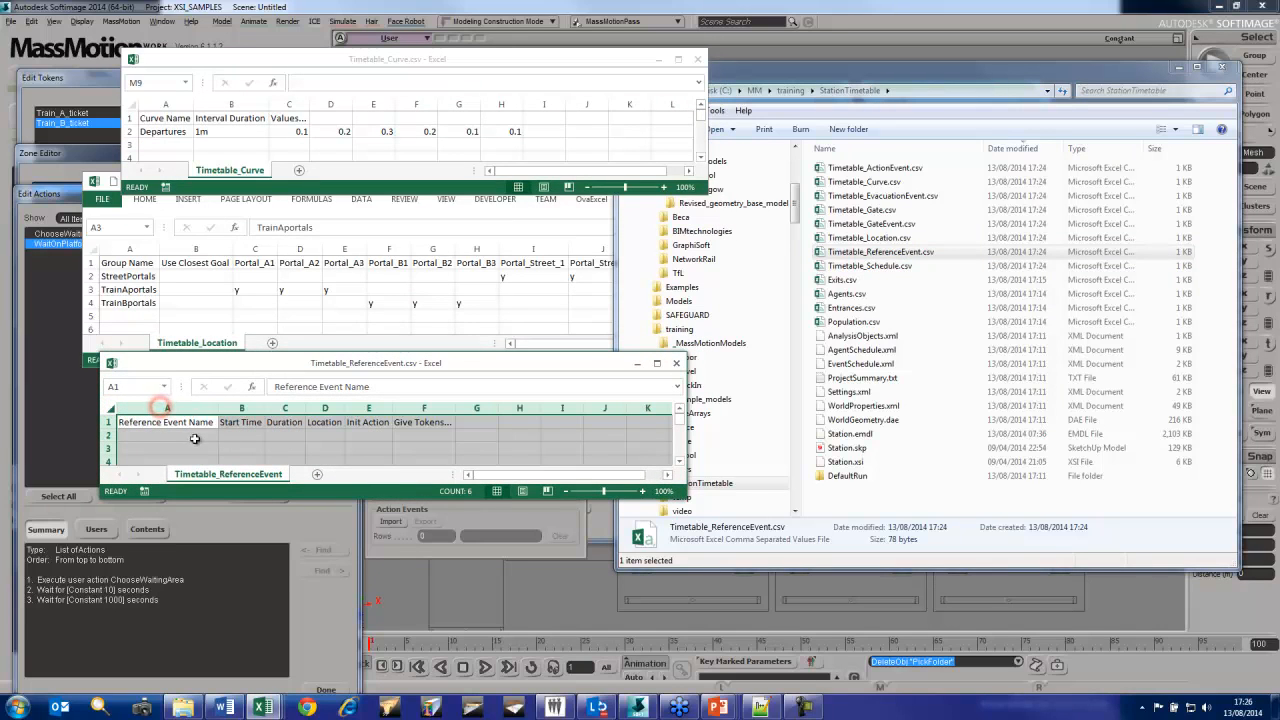
# Add two reference events named TrainA and TrainB
pyautogui.click(190, 436)
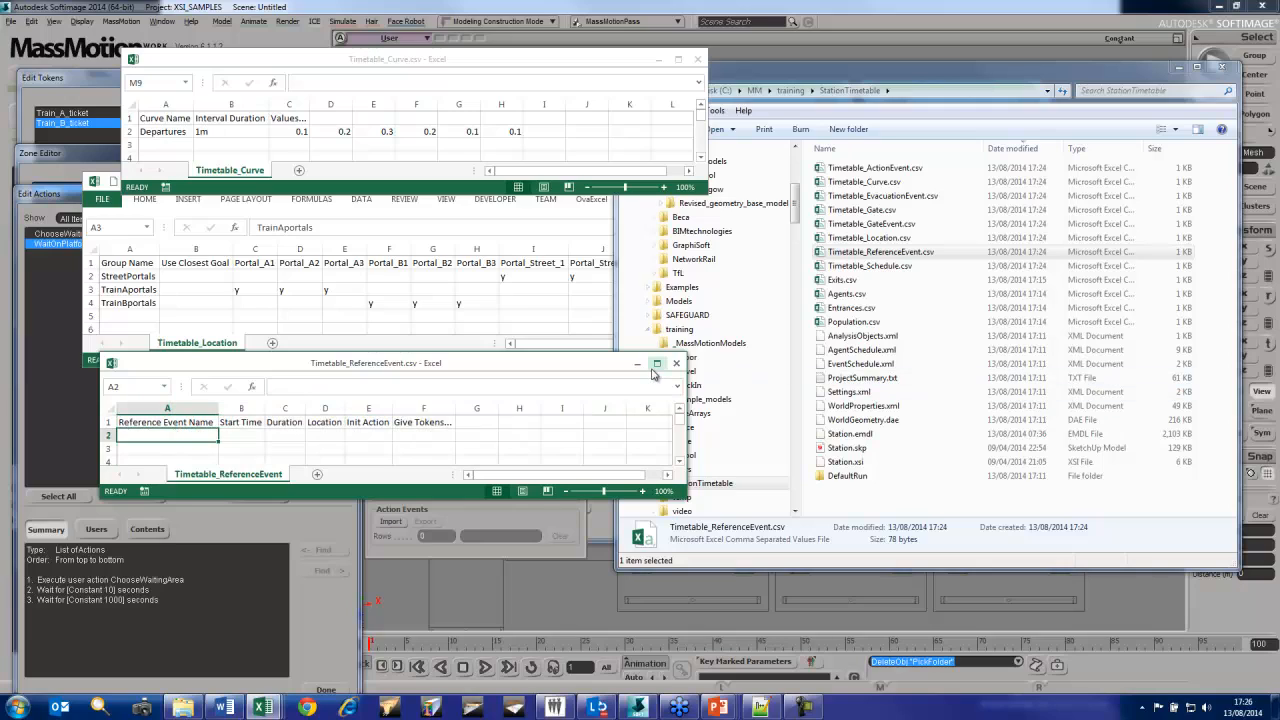
pyautogui.write('Train')
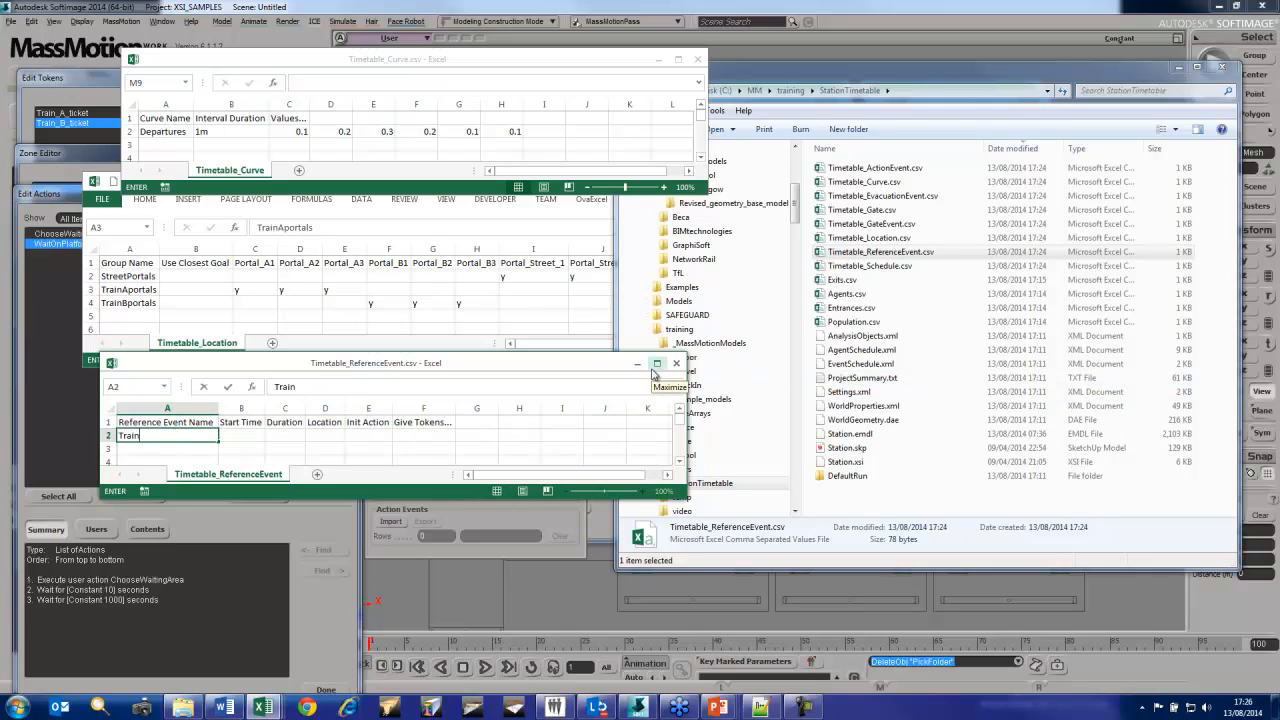
pyautogui.write('A')
pyautogui.press('Return')
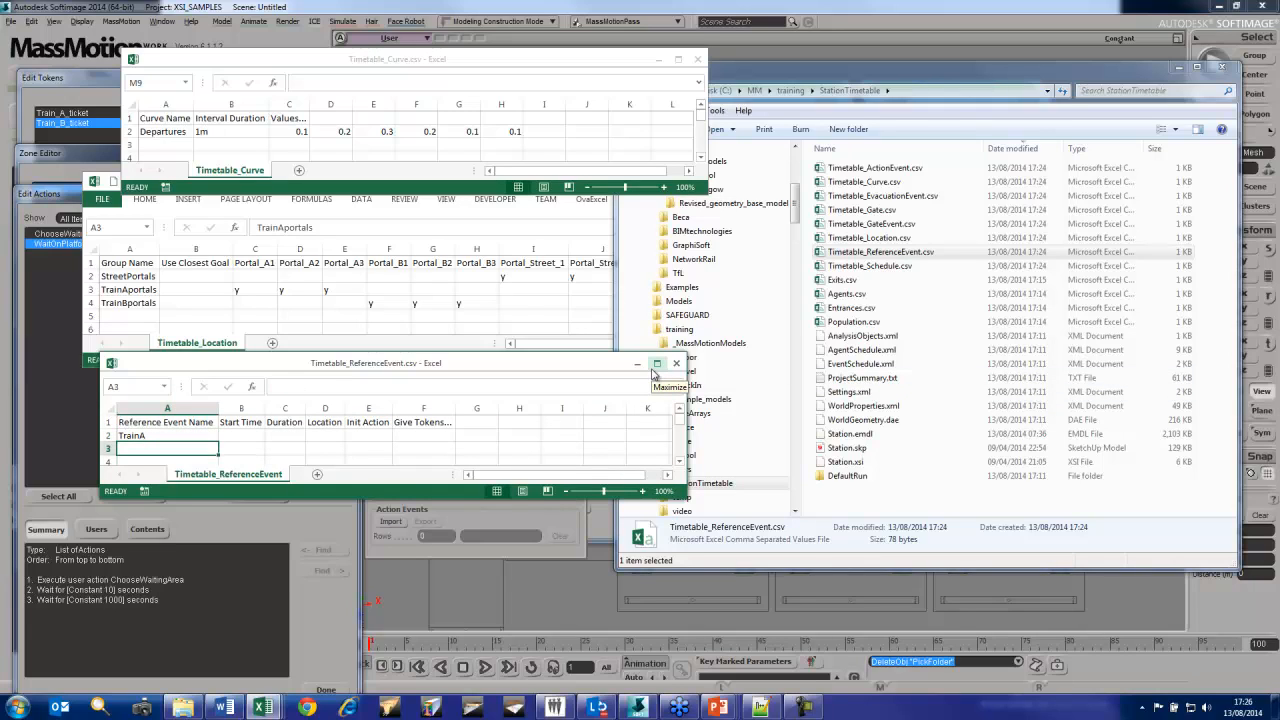
pyautogui.write('TrainB')
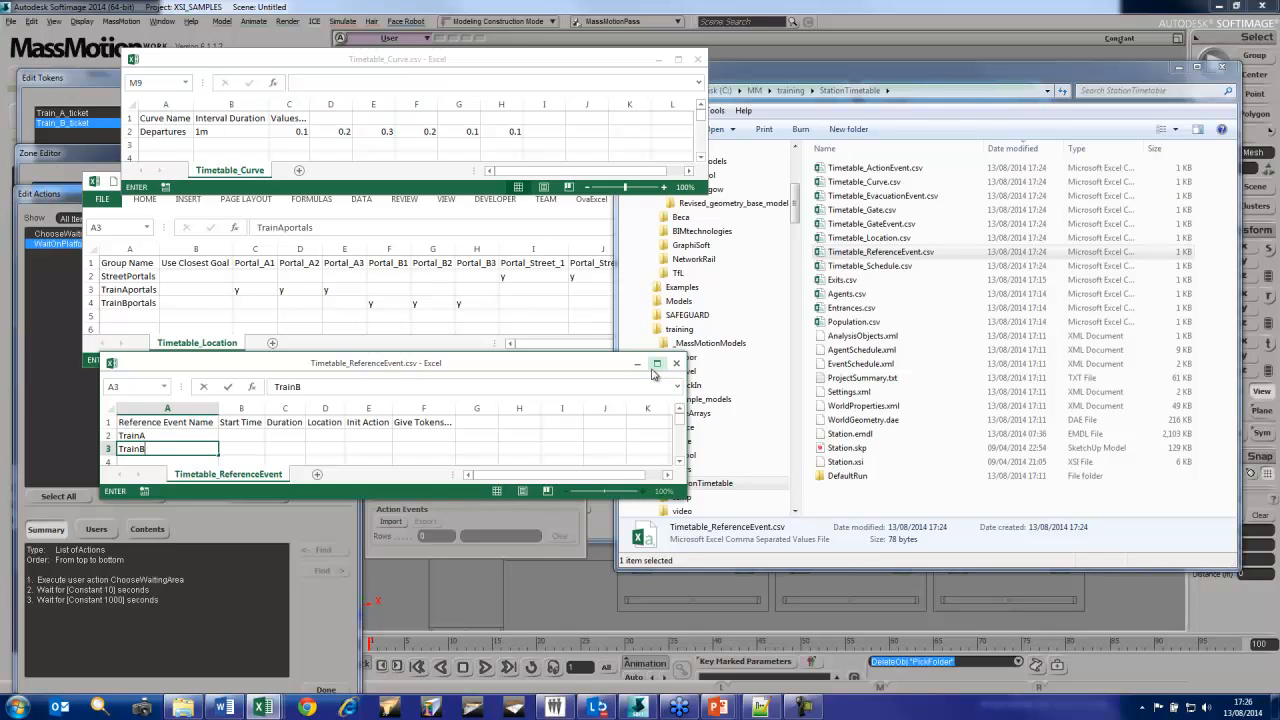
pyautogui.press('Tab')
# Set the start times to 17:05 for TrainA and 17:07 for TrainB
pyautogui.press('Up')
pyautogui.write('17')
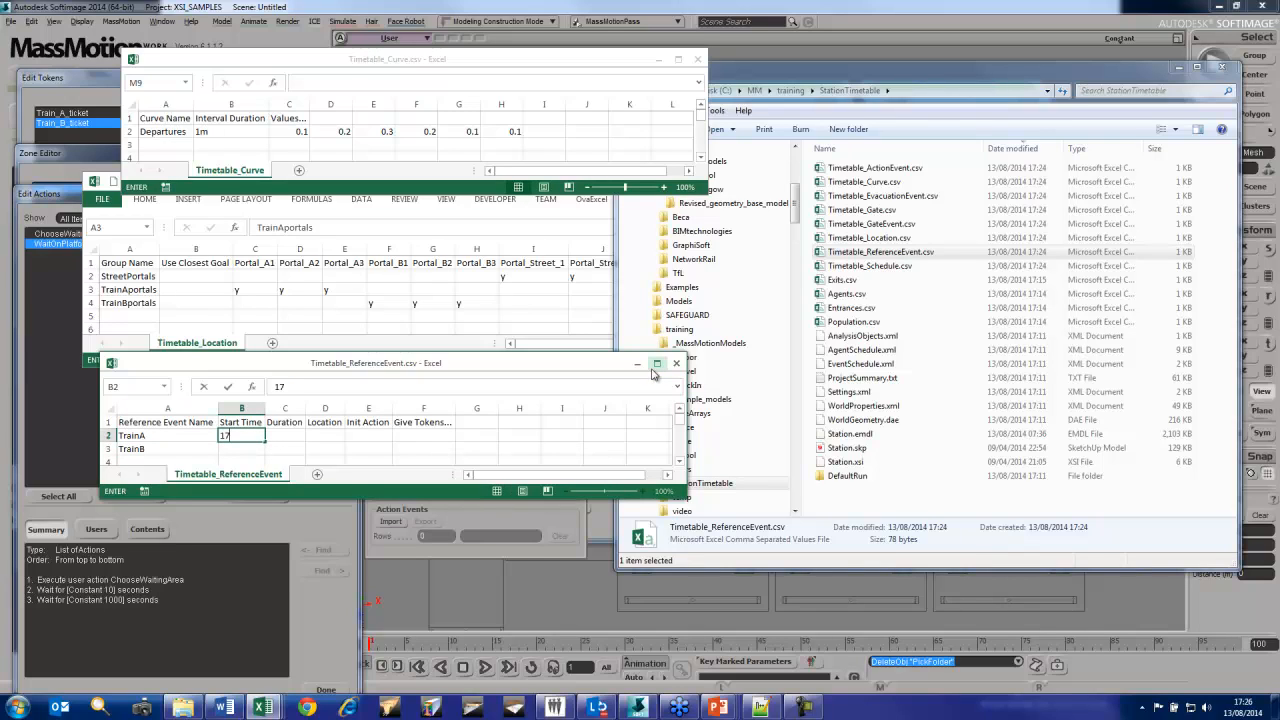
pyautogui.write(':05')
pyautogui.press('Return')
pyautogui.write('17:07')
pyautogui.press('Tab')
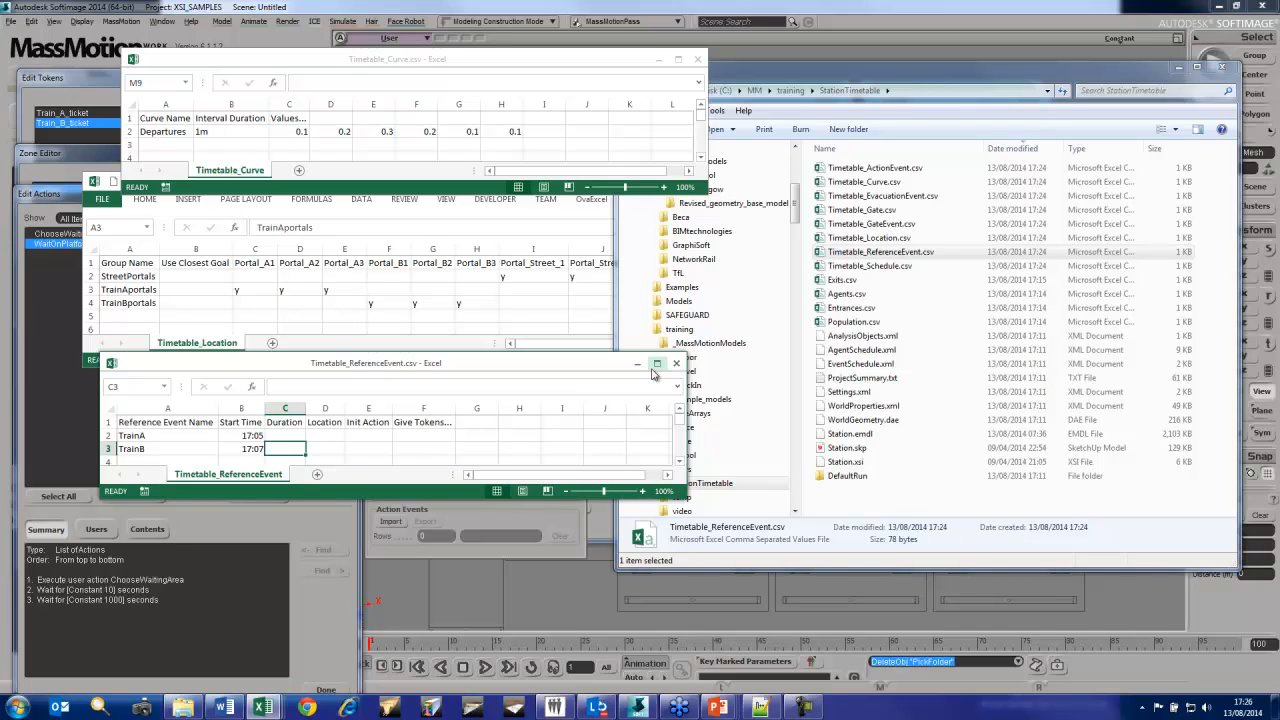
# Set the duration of both the TrainA and TrainB reference events to 0:03
pyautogui.write('0:3')
pyautogui.press('Up')
pyautogui.write('0:03')
pyautogui.press('Right')
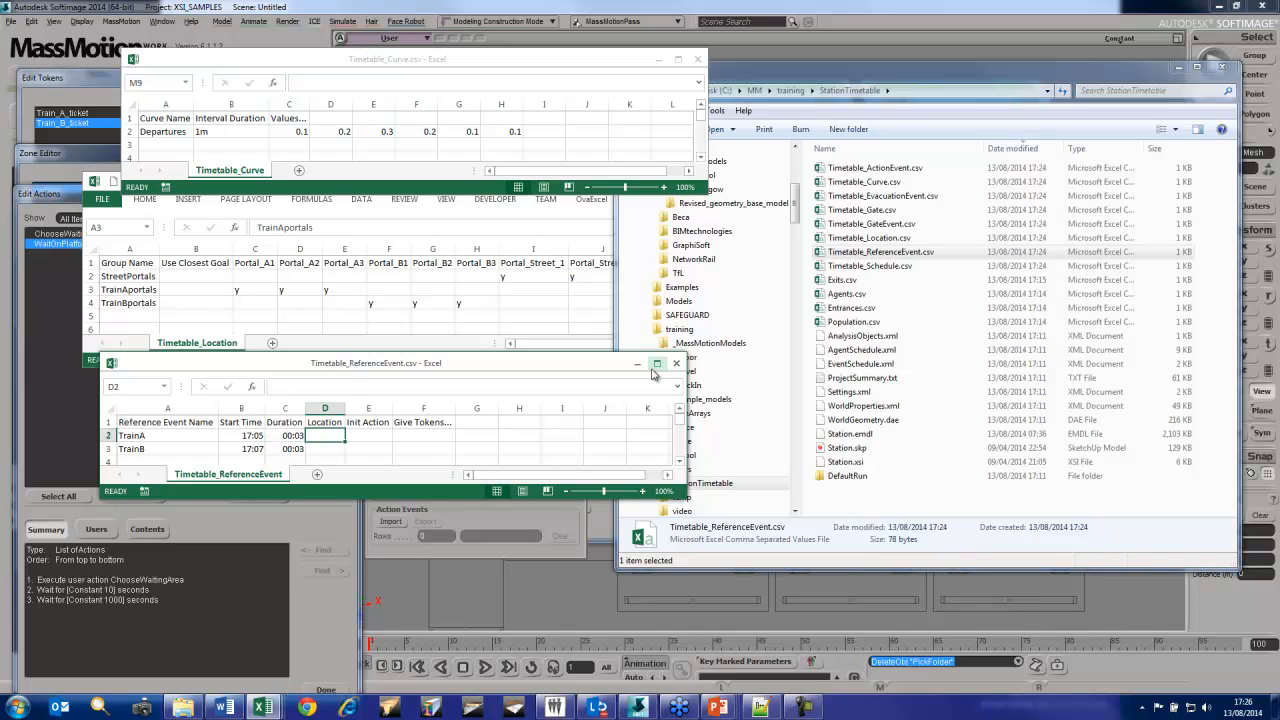
# Copy the TrainAportals and TrainBportals group names into the reference events' Location cells and widen that column to show them
pyautogui.click(142, 290)
pyautogui.moveTo(142, 290); pyautogui.dragTo(140, 303)
pyautogui.hotkey('ctrl', 'c')
pyautogui.click(333, 434)
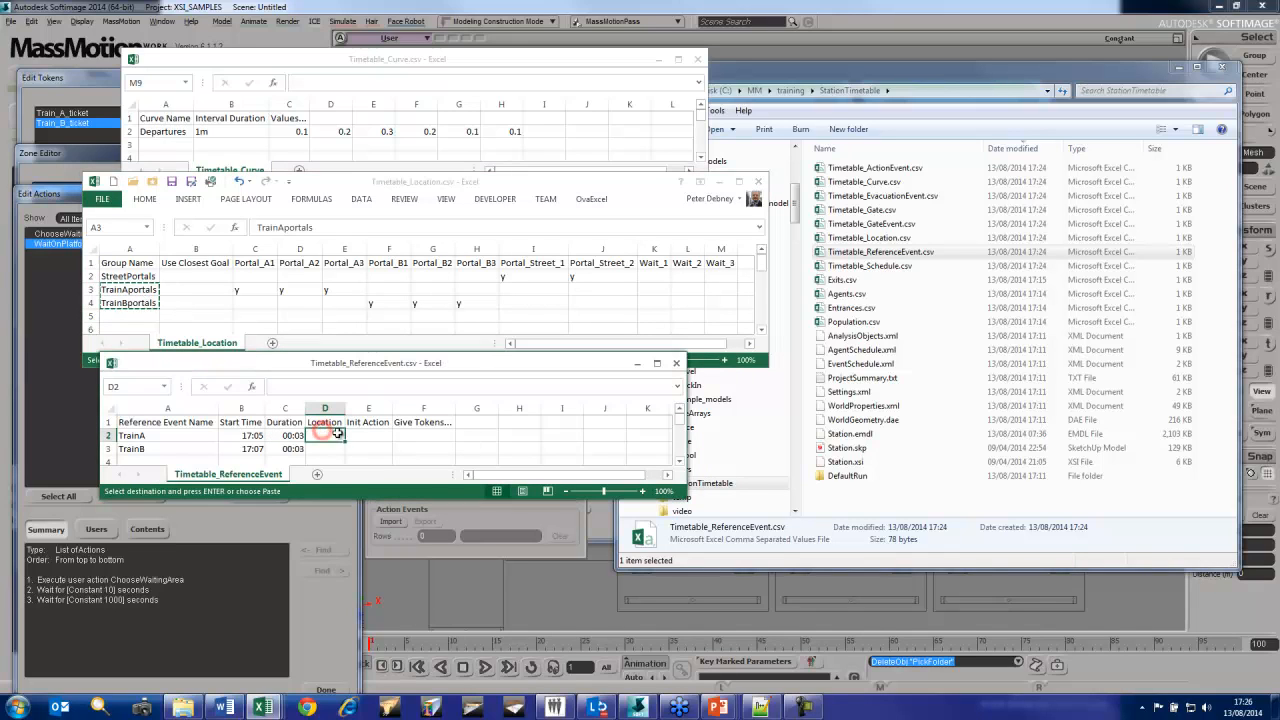
pyautogui.hotkey('ctrl', 'v')
pyautogui.moveTo(346, 407); pyautogui.dragTo(366, 407)
pyautogui.click(405, 437)
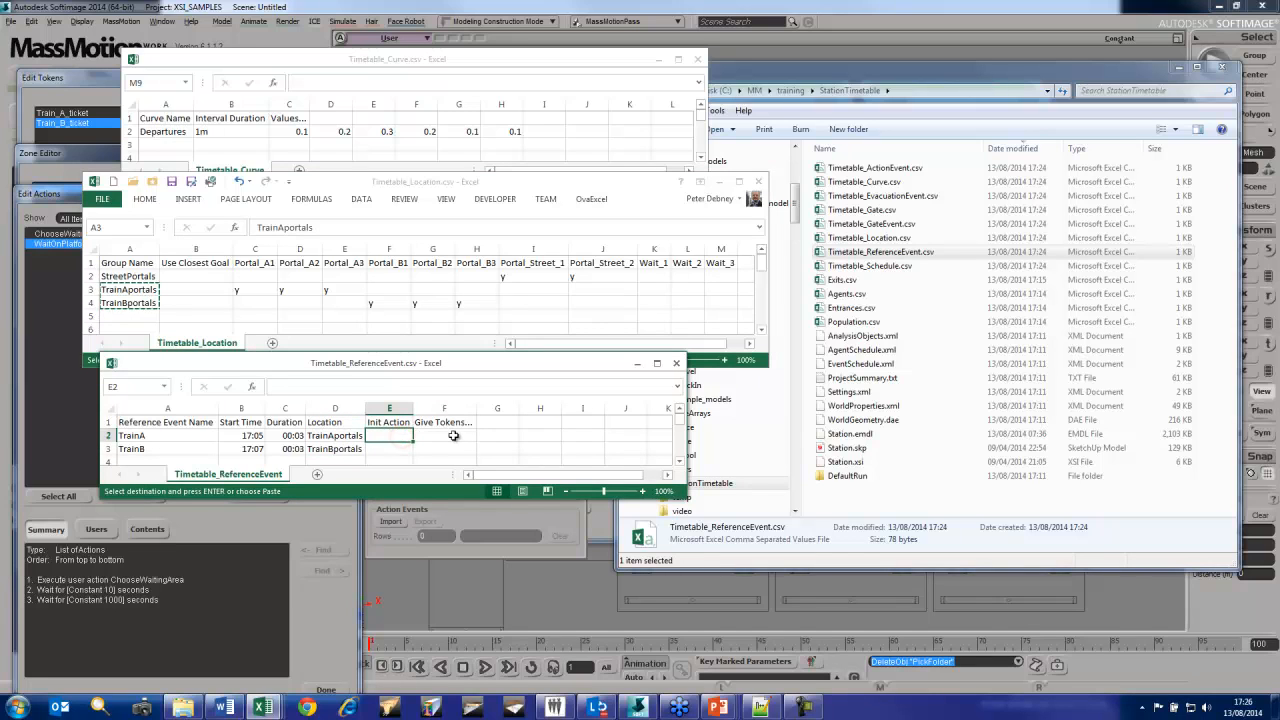
pyautogui.click(451, 435)
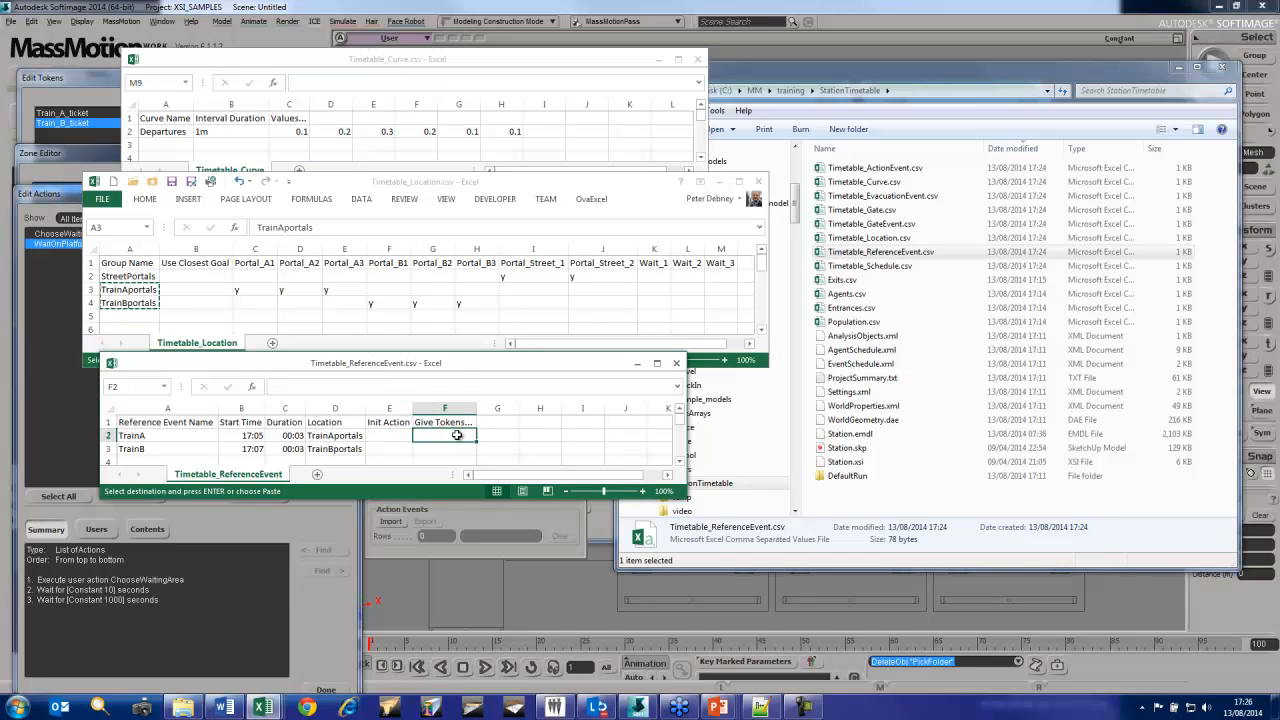
# Open Timetable_Schedule.csv, place its window below the reference event table and make it taller
pyautogui.moveTo(456, 370); pyautogui.dragTo(418, 372)
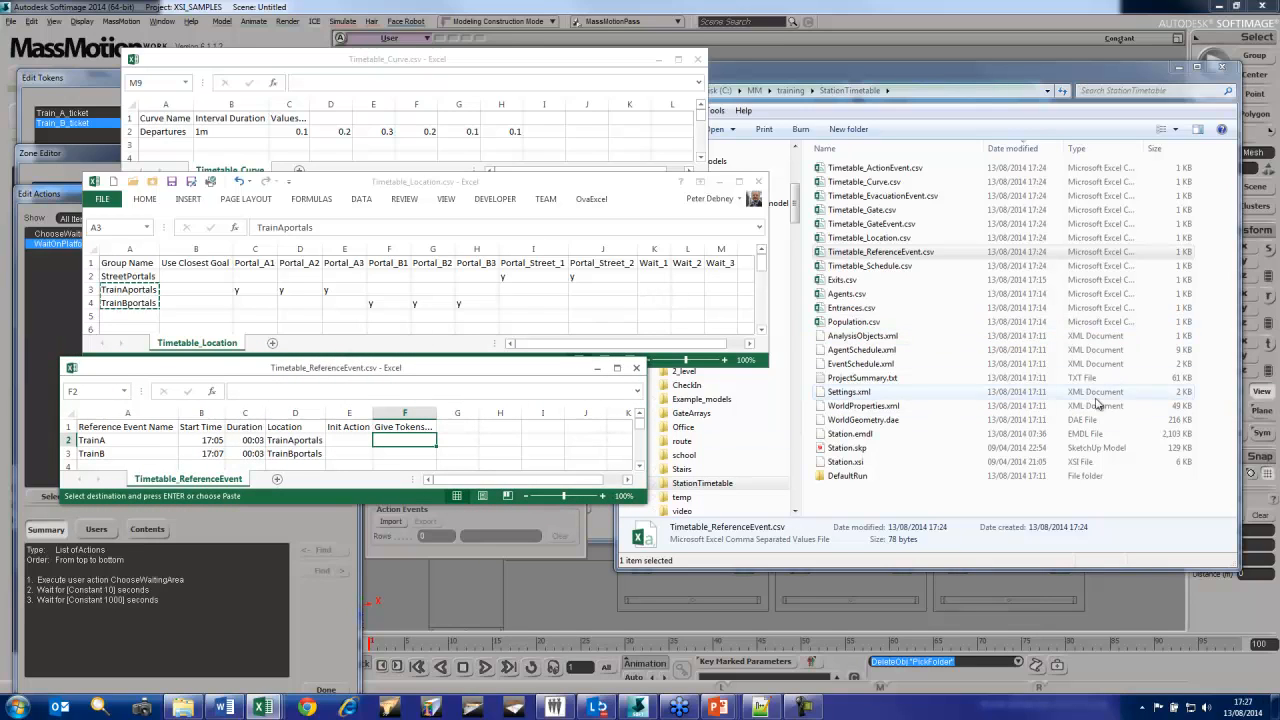
pyautogui.click(877, 267)
pyautogui.doubleClick(877, 267)
pyautogui.moveTo(390, 390); pyautogui.dragTo(373, 484)
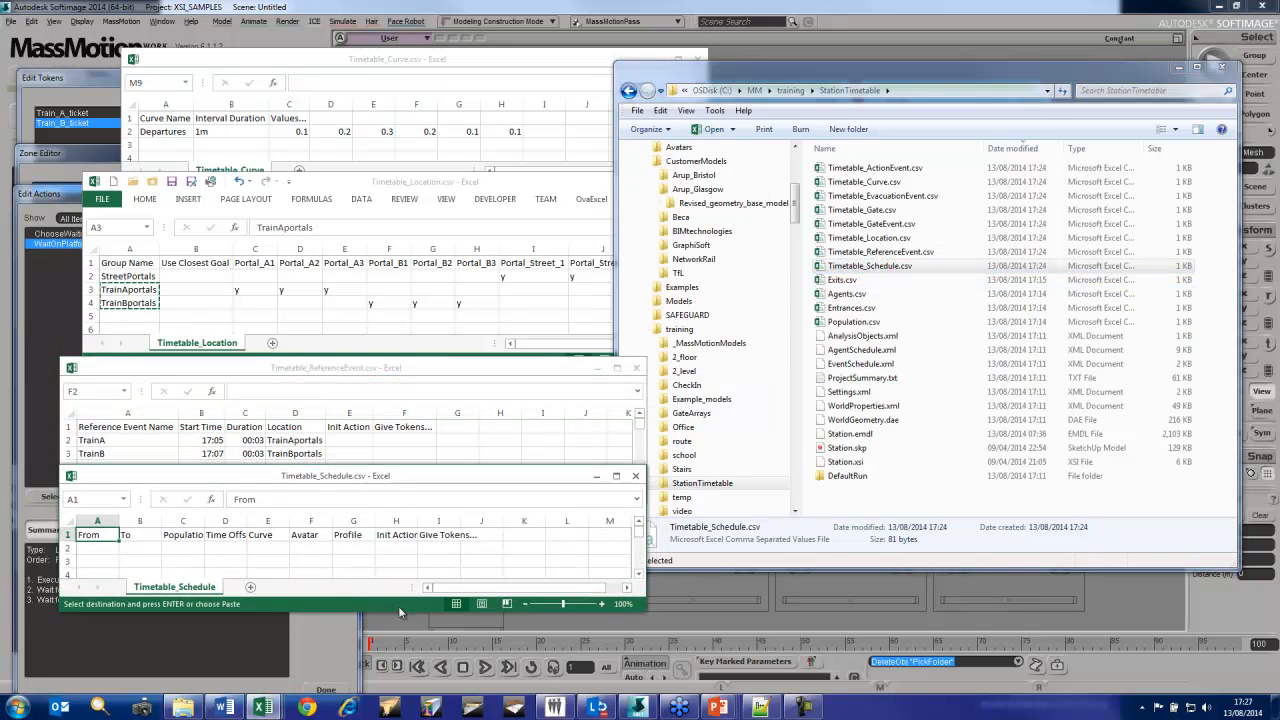
pyautogui.moveTo(399, 611); pyautogui.dragTo(398, 648)
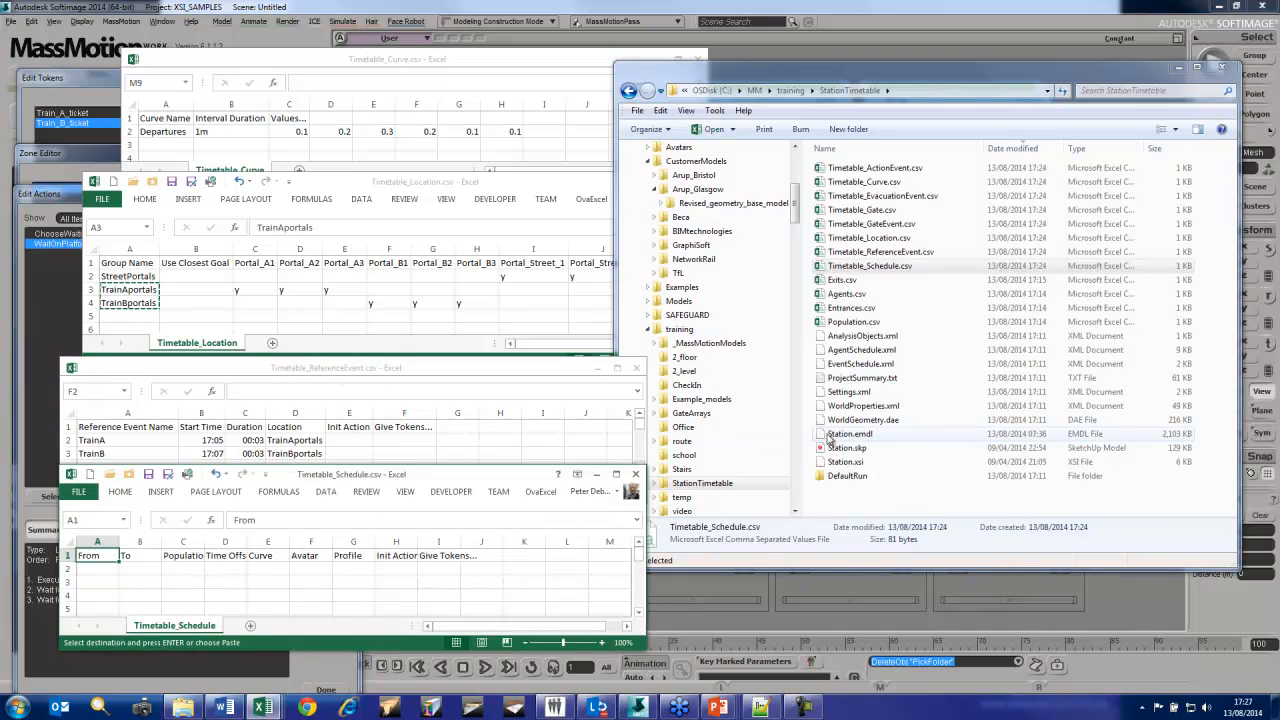
# Copy the StreetPortals group name into the From cells of the first two schedule rows
pyautogui.click(143, 297)
pyautogui.click(145, 275)
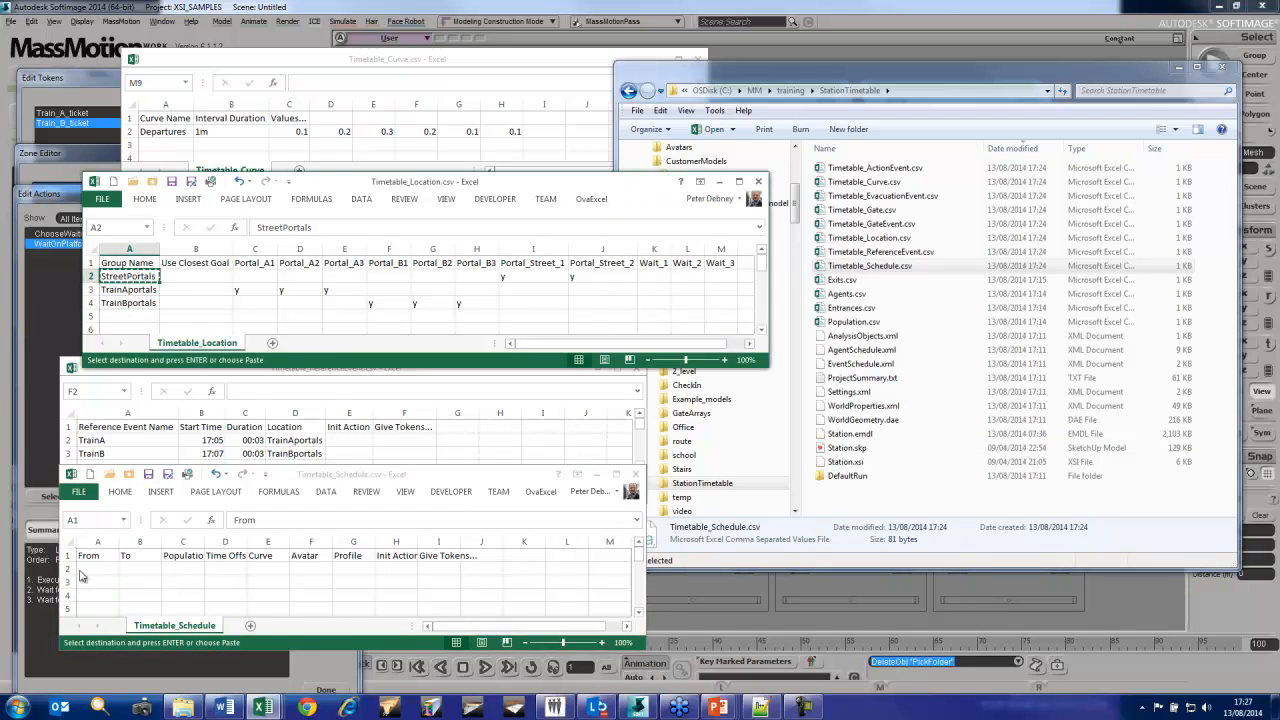
pyautogui.click(97, 542)
pyautogui.click(97, 568)
pyautogui.hotkey('ctrl', 'v')
pyautogui.click(97, 582)
pyautogui.hotkey('ctrl', 'v')
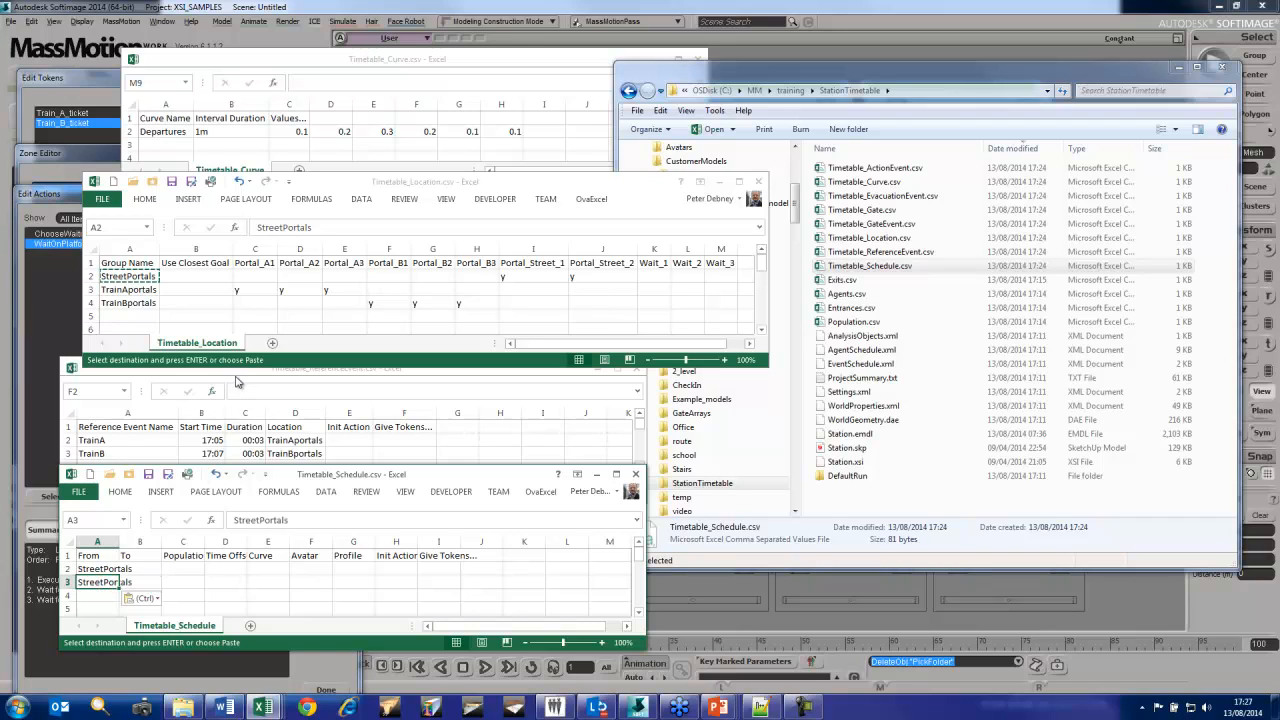
# Copy the event names TrainA and TrainB into the schedule's To cells, move the schedule window clear and fit the From column
pyautogui.click(137, 440)
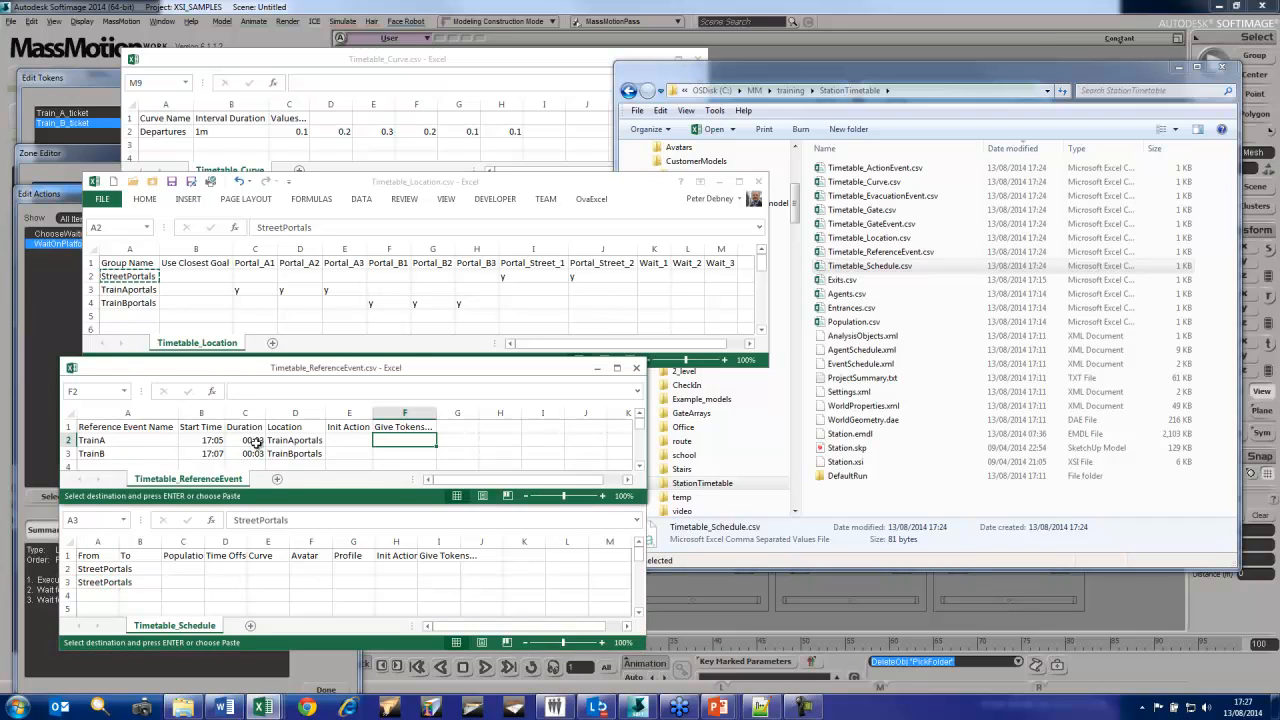
pyautogui.moveTo(125, 440); pyautogui.dragTo(125, 453)
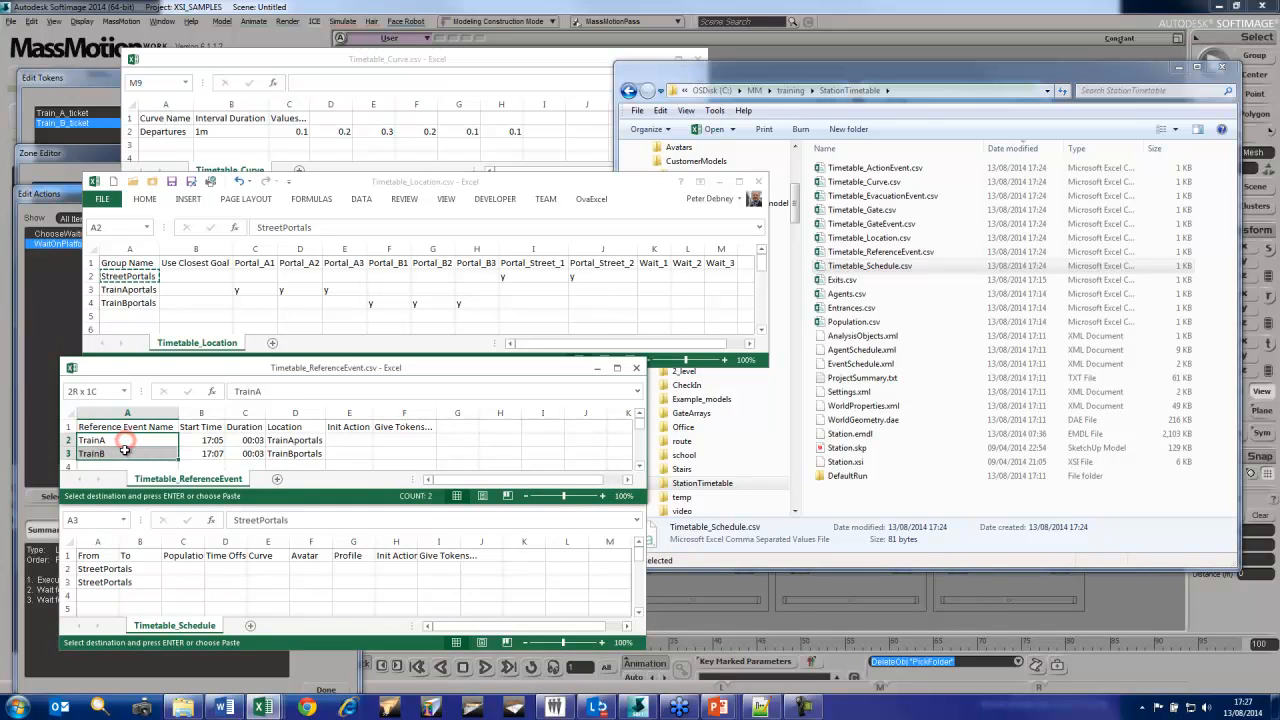
pyautogui.hotkey('ctrl', 'c')
pyautogui.click(157, 568)
pyautogui.click(157, 568)
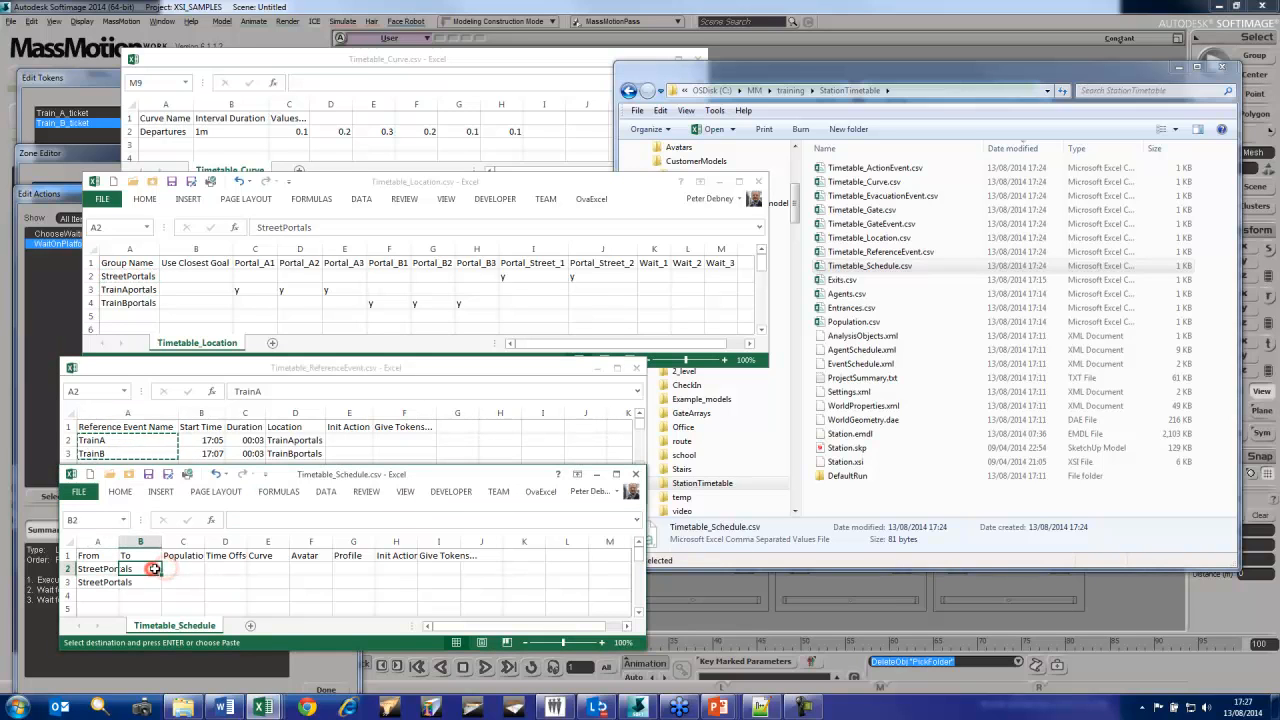
pyautogui.hotkey('ctrl', 'v')
pyautogui.moveTo(352, 475); pyautogui.dragTo(940, 386)
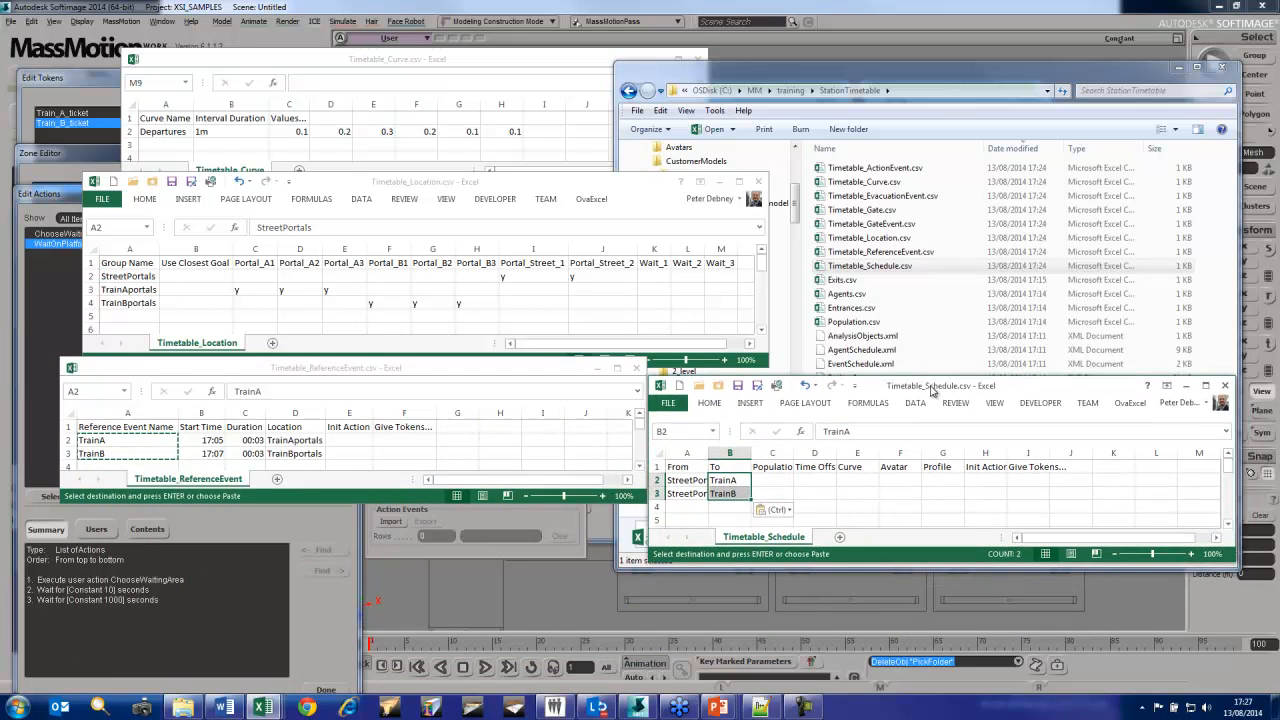
pyautogui.doubleClick(708, 453)
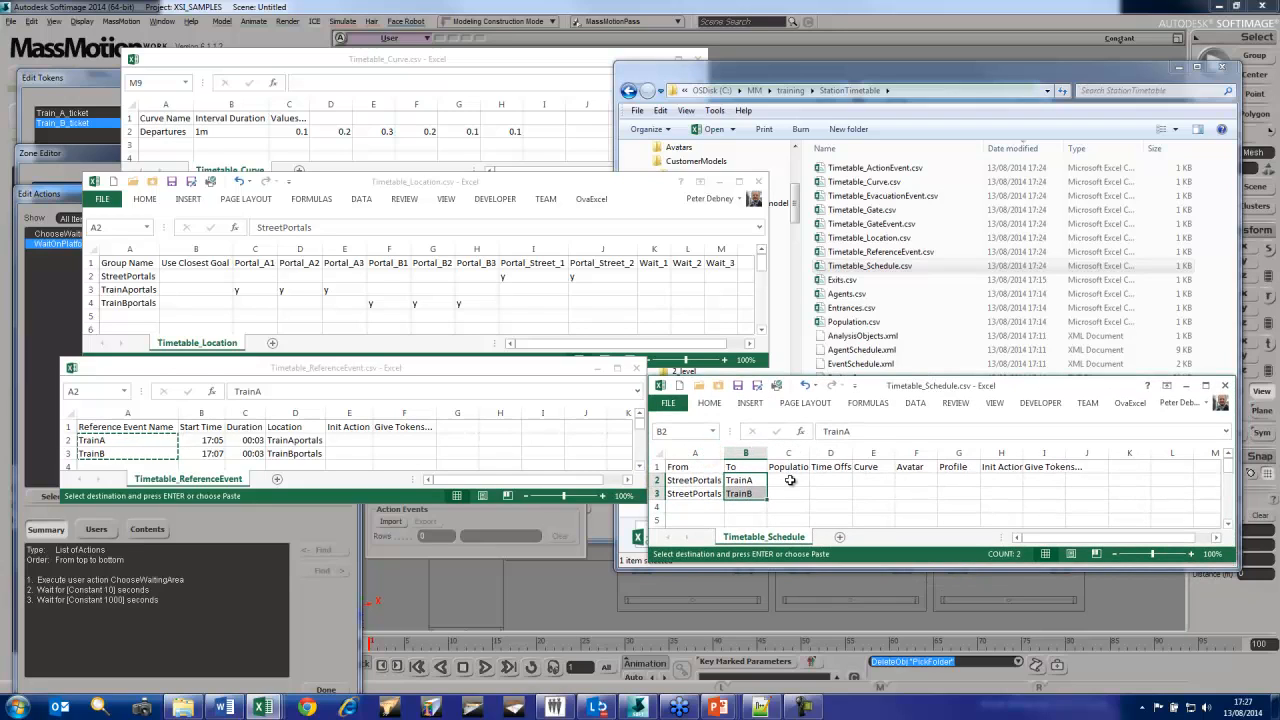
# Set the population of both schedule rows to 100
pyautogui.click(788, 480)
pyautogui.write('100')
pyautogui.press('Return')
pyautogui.write('0')
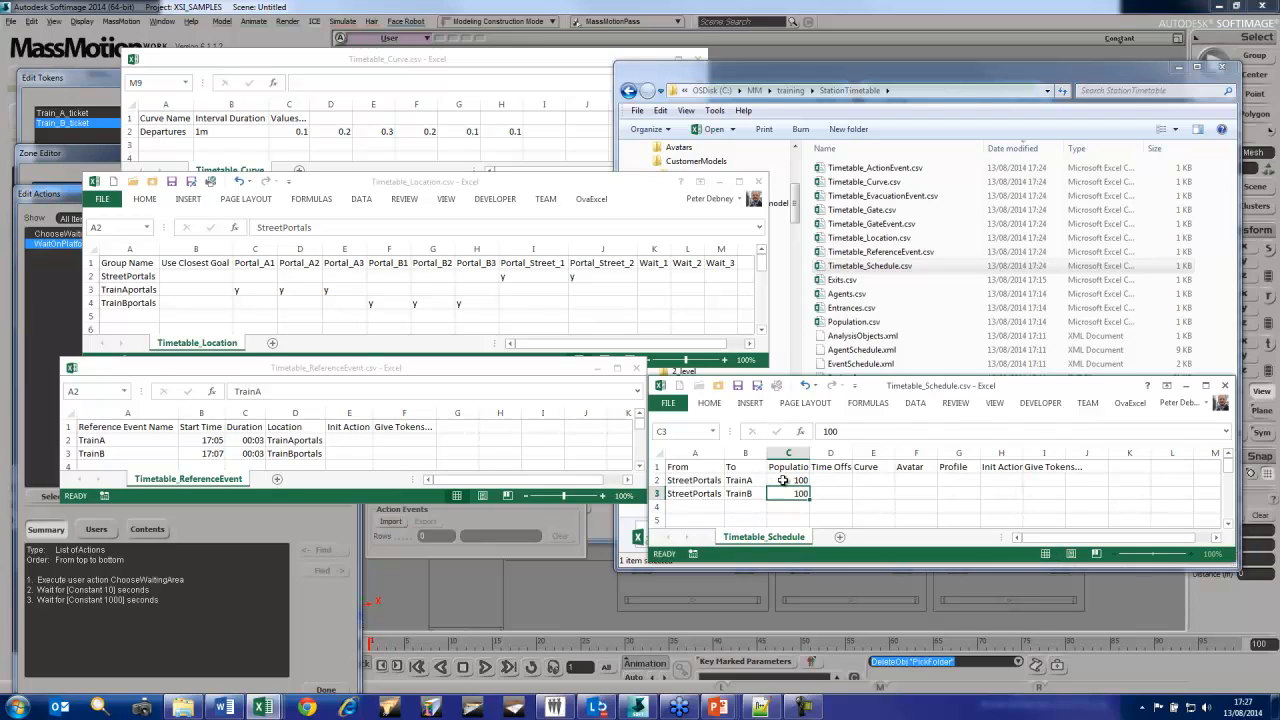
pyautogui.press('Tab')
# Enter a time offset of -00:05:00 as text in the TrainA row and copy it to the TrainB row
pyautogui.press('Up')
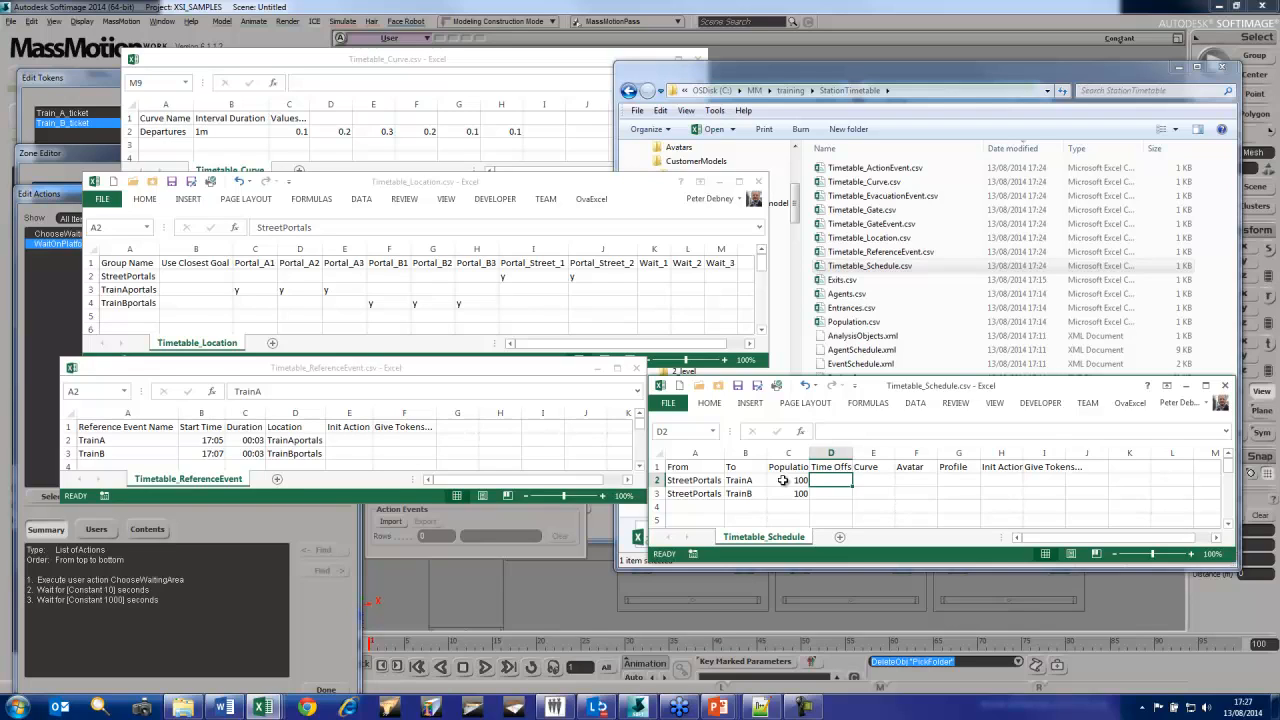
pyautogui.write('-00:05:00')
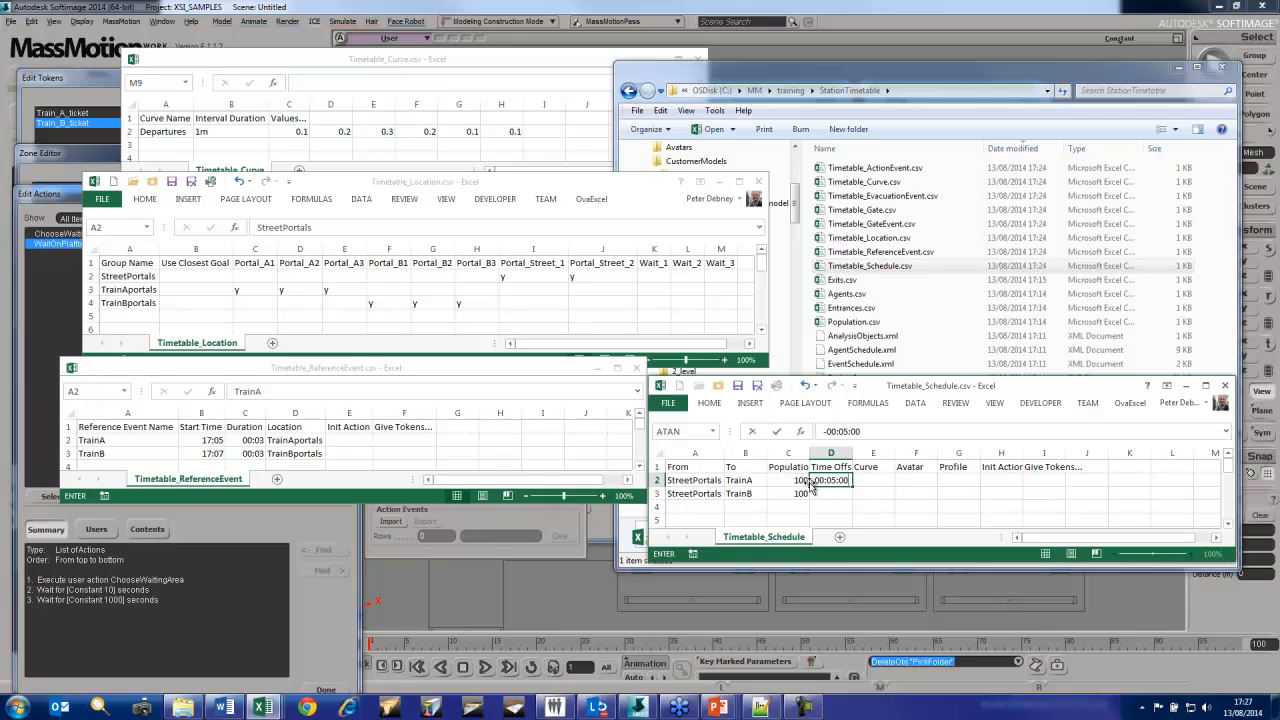
pyautogui.press('Return')
pyautogui.click(618, 418)
pyautogui.write("'")
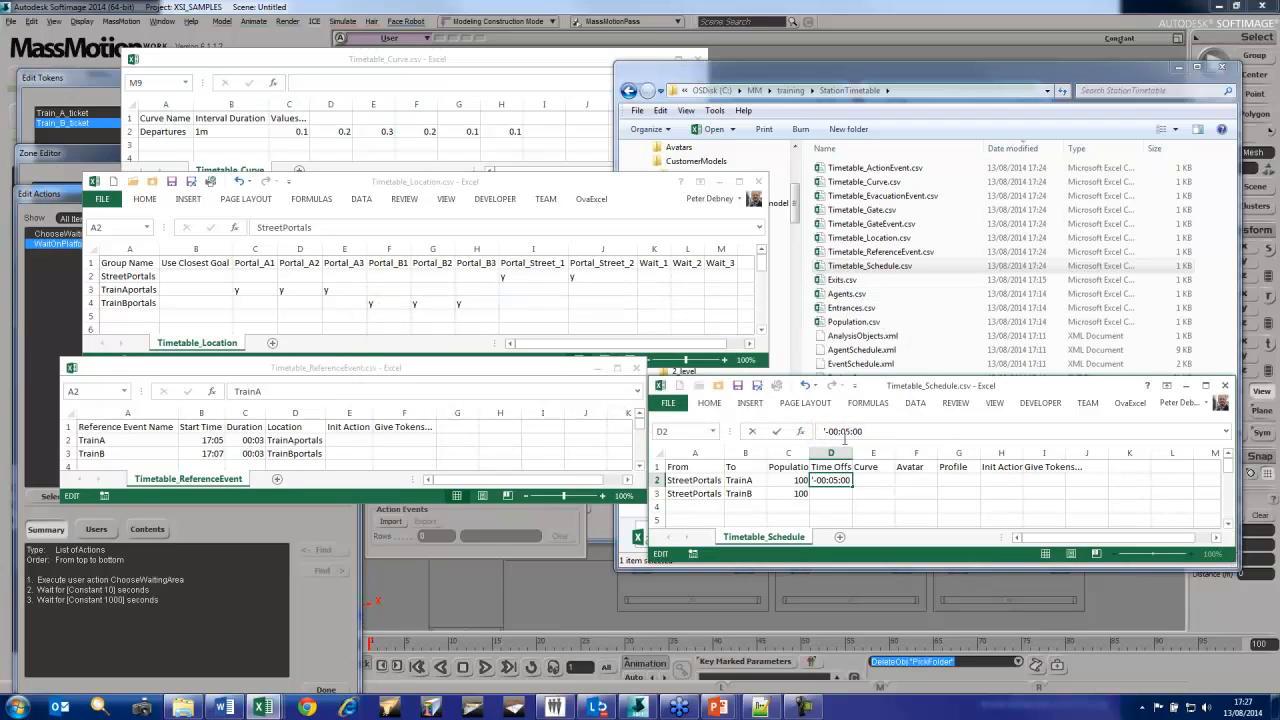
pyautogui.hotkey('ctrl', 'Return')
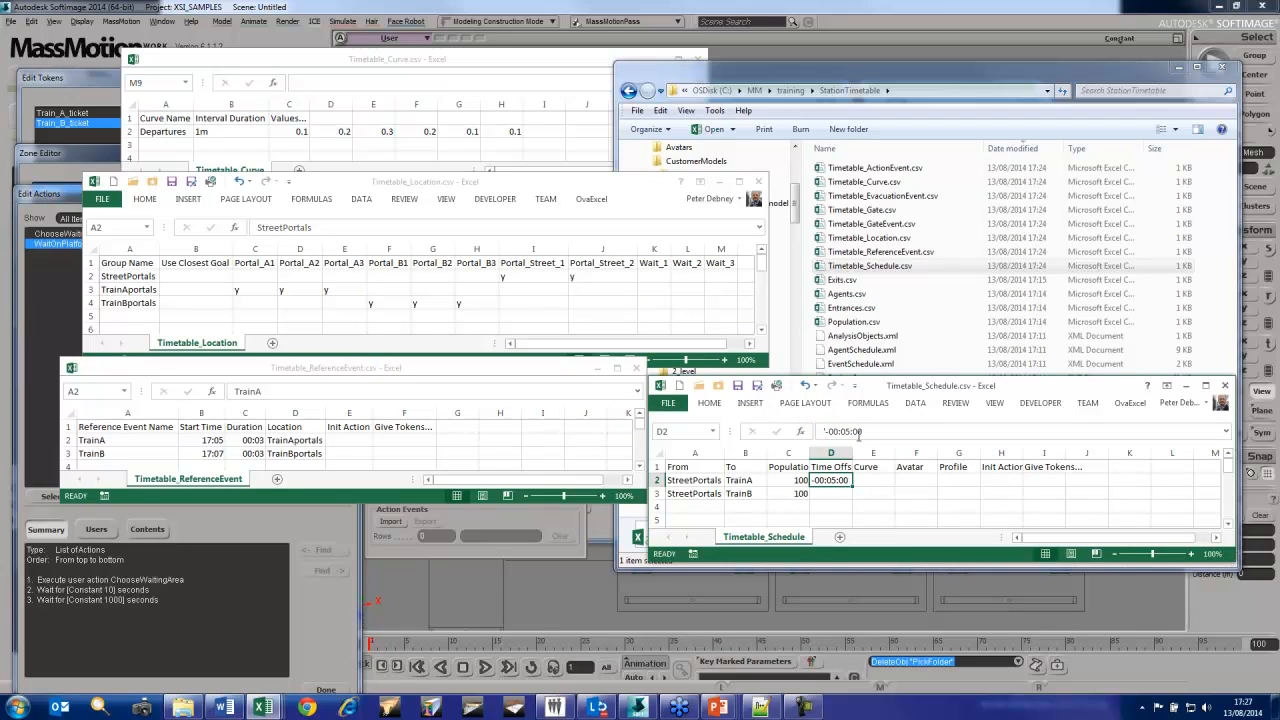
pyautogui.hotkey('ctrl', 'c')
pyautogui.press('Down')
pyautogui.hotkey('ctrl', 'v')
pyautogui.press('ctrl')
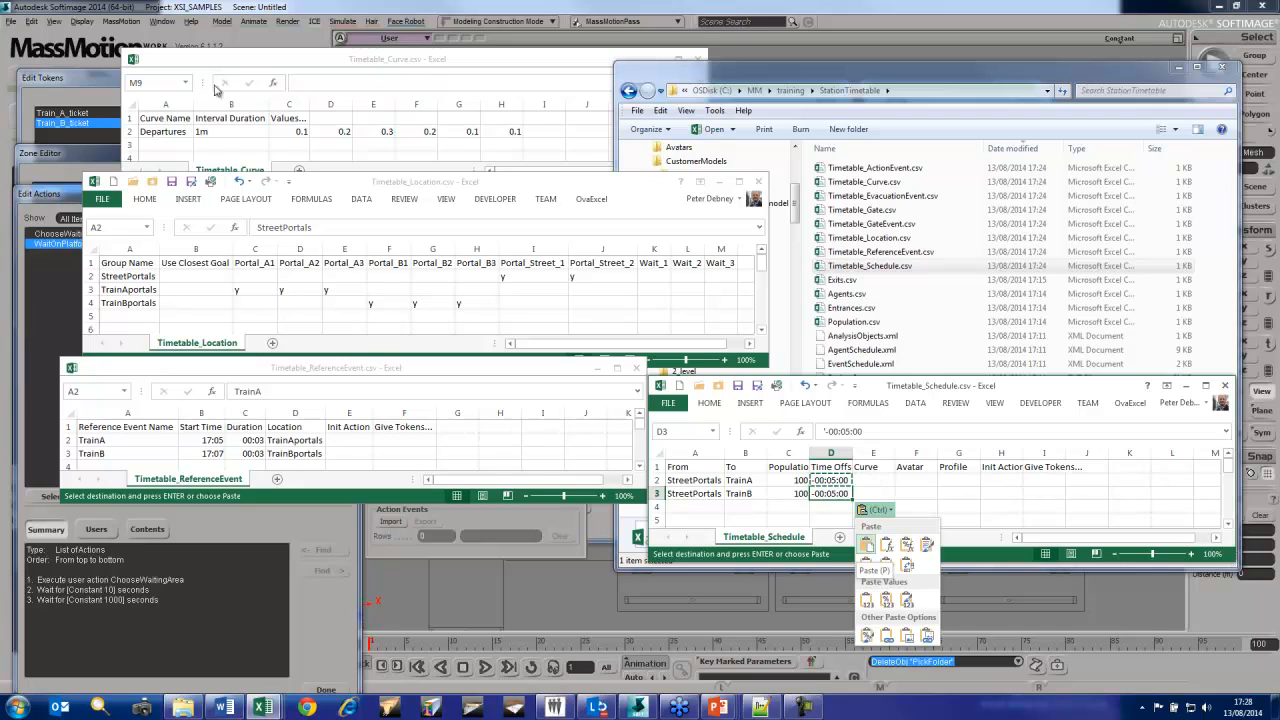
# Copy the Departures curve name from the curve table into the Curve cells of both schedule rows
pyautogui.click(168, 131)
pyautogui.hotkey('ctrl', 'c')
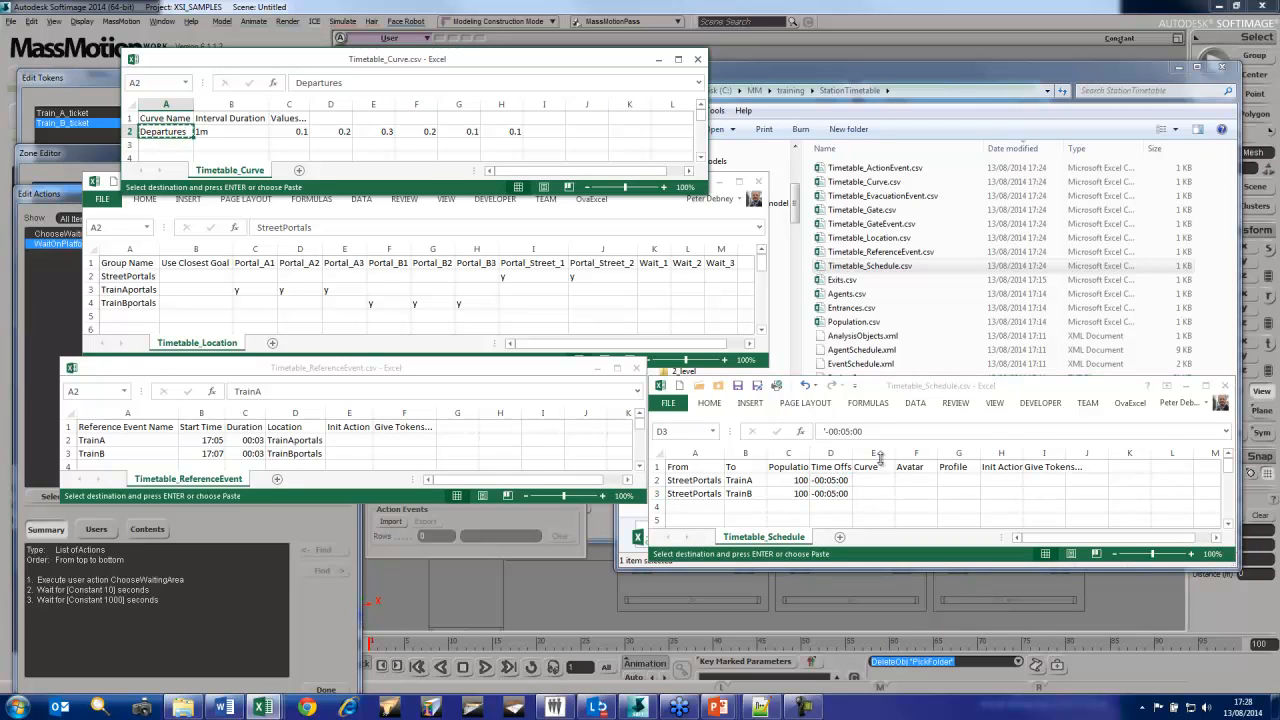
pyautogui.click(880, 480)
pyautogui.hotkey('ctrl', 'v')
pyautogui.click(875, 493)
pyautogui.hotkey('ctrl', 'v')
# Set the avatars to Orange_LowPoly for TrainA and Yellow_LowPoly for TrainB, and widen the Curve and Avatar columns to fit
pyautogui.click(915, 480)
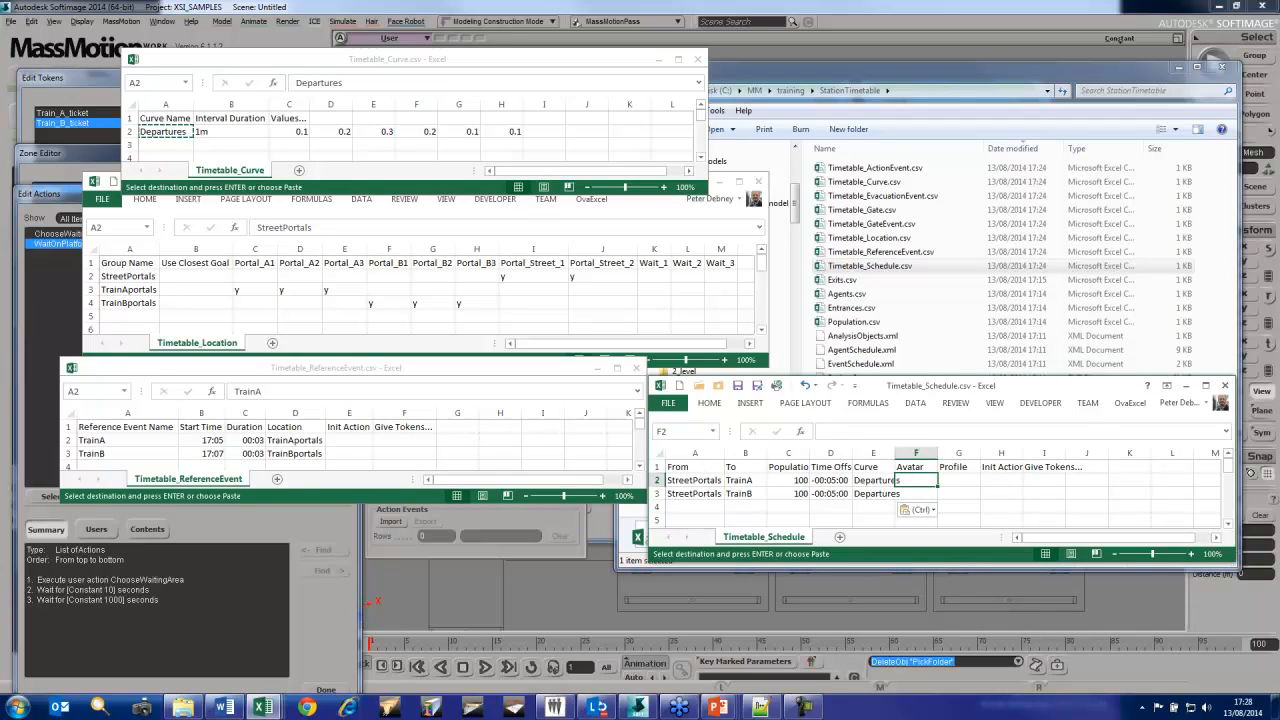
pyautogui.press('Escape')
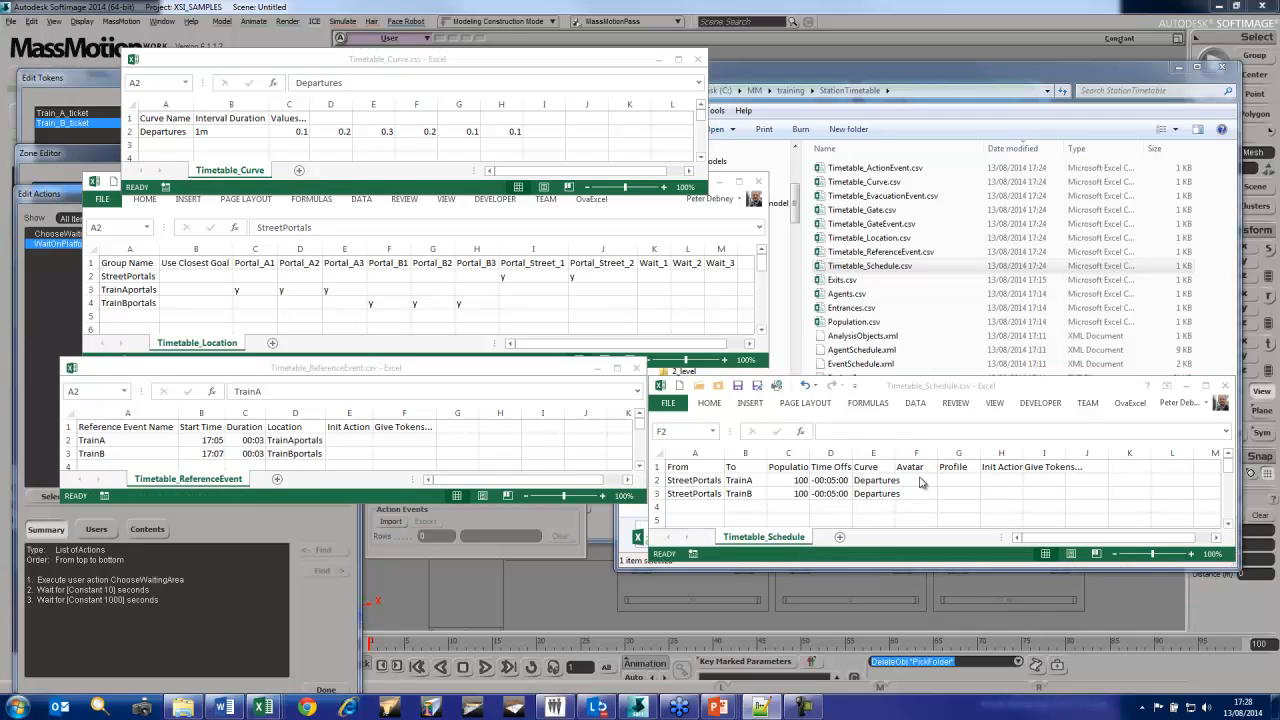
pyautogui.click(928, 478)
pyautogui.hotkey('ctrl', 'v')
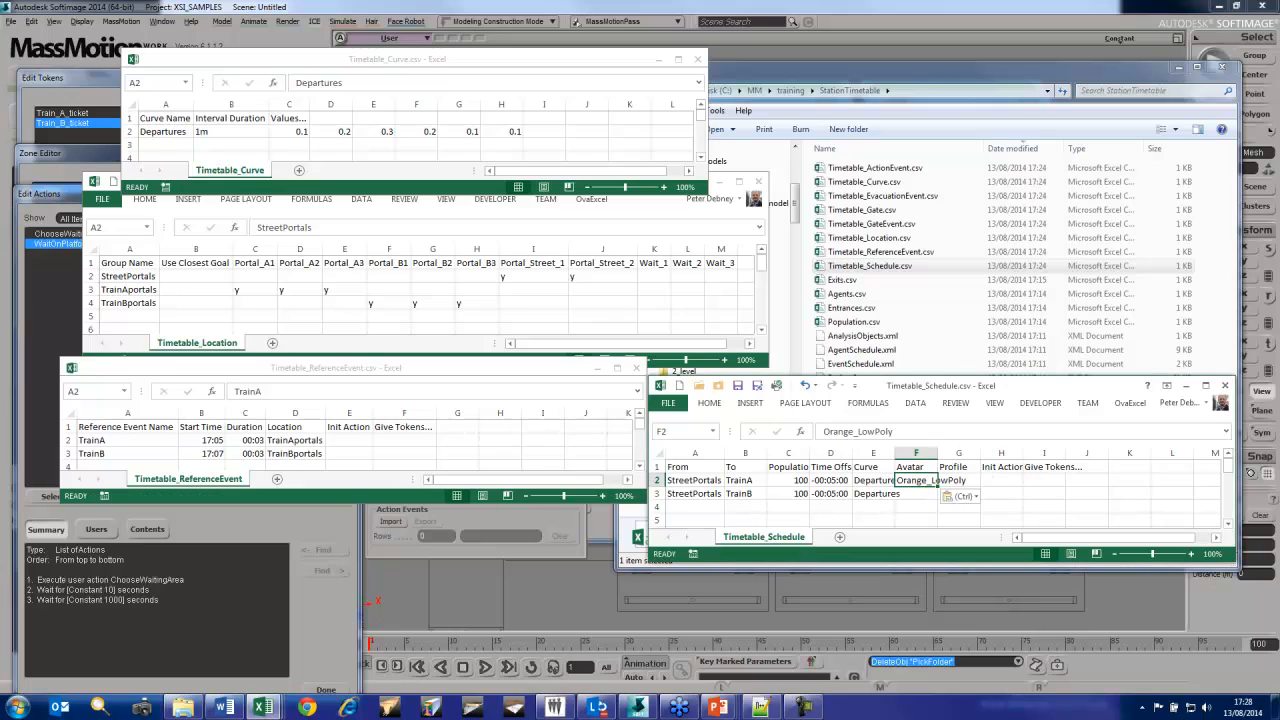
pyautogui.hotkey('alt', 'Tab')
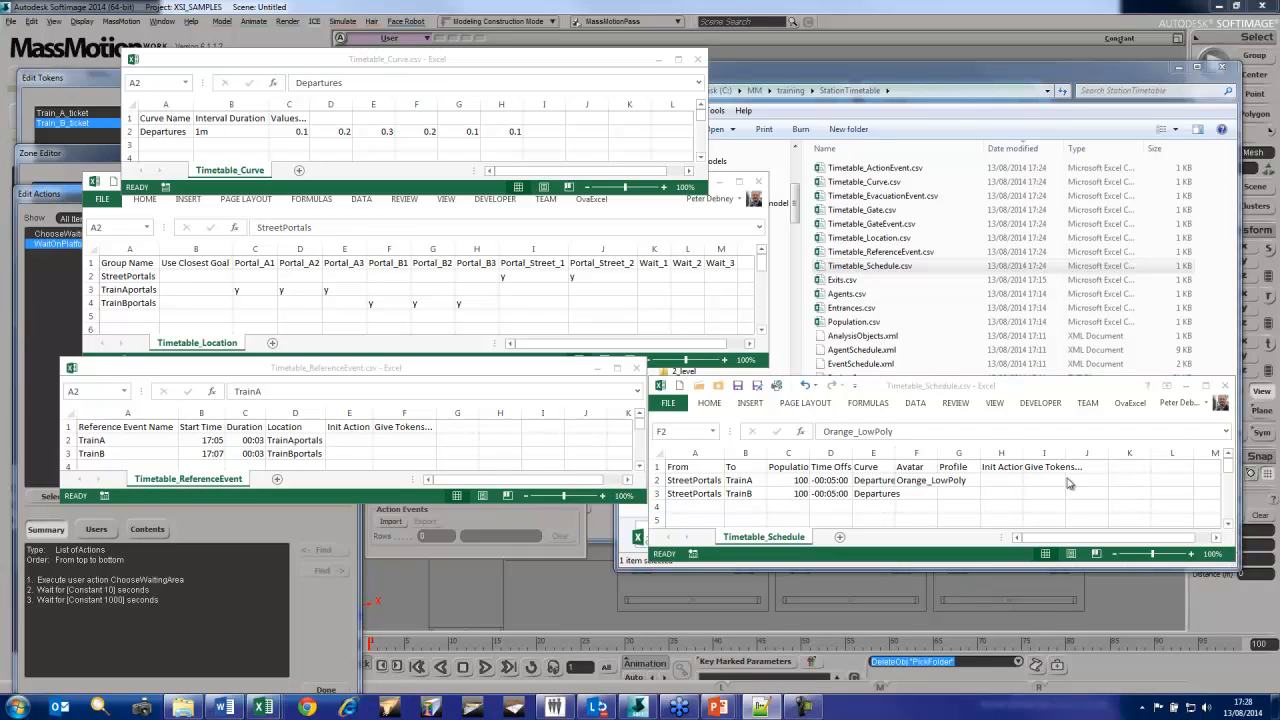
pyautogui.click(918, 494)
pyautogui.hotkey('ctrl', 'v')
pyautogui.doubleClick(940, 453)
pyautogui.moveTo(896, 453); pyautogui.dragTo(904, 453)
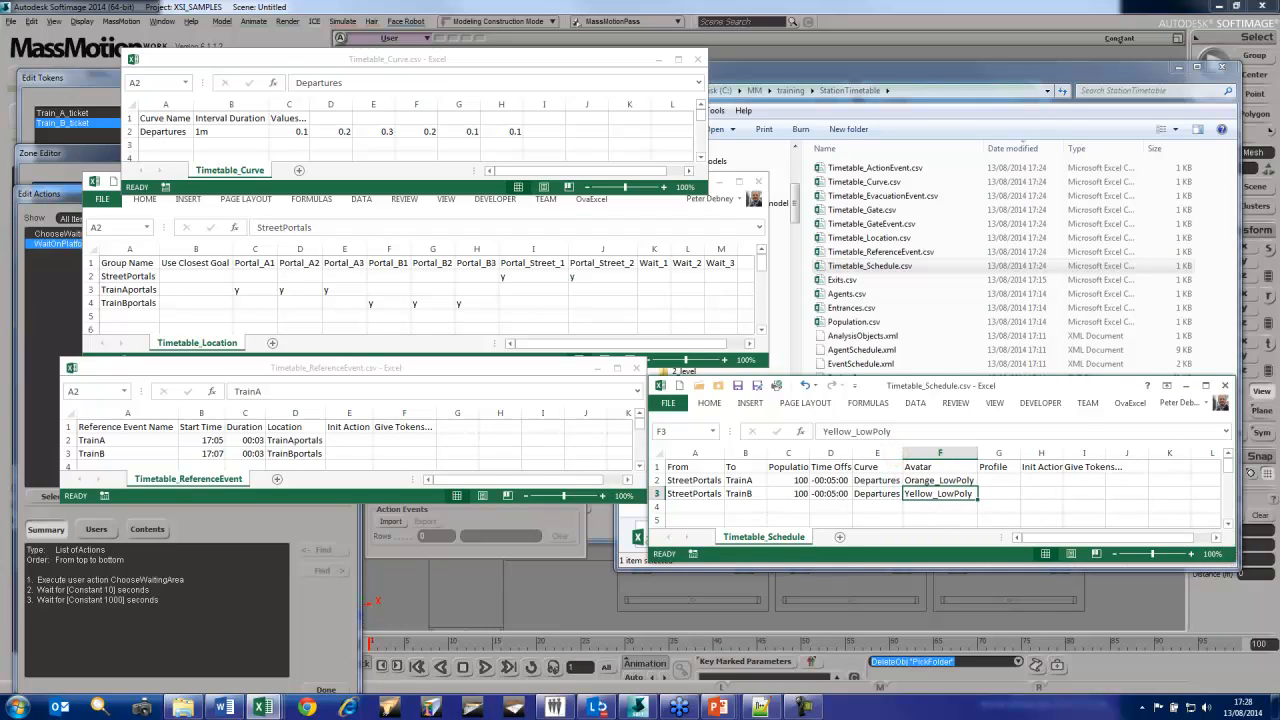
# Copy the WaitOnPlatform action name from the Softimage action list into both schedule rows' Init Action cells and fit the column
pyautogui.moveTo(1000, 480); pyautogui.dragTo(1054, 490)
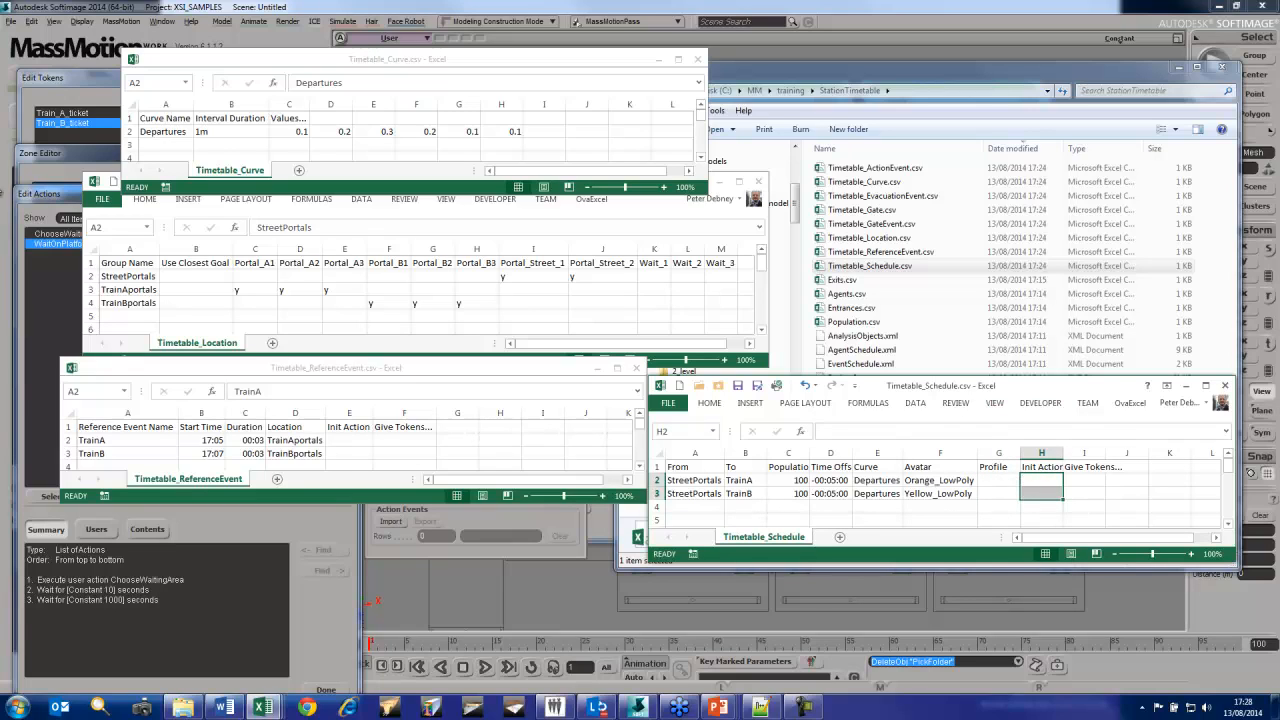
pyautogui.click(52, 201)
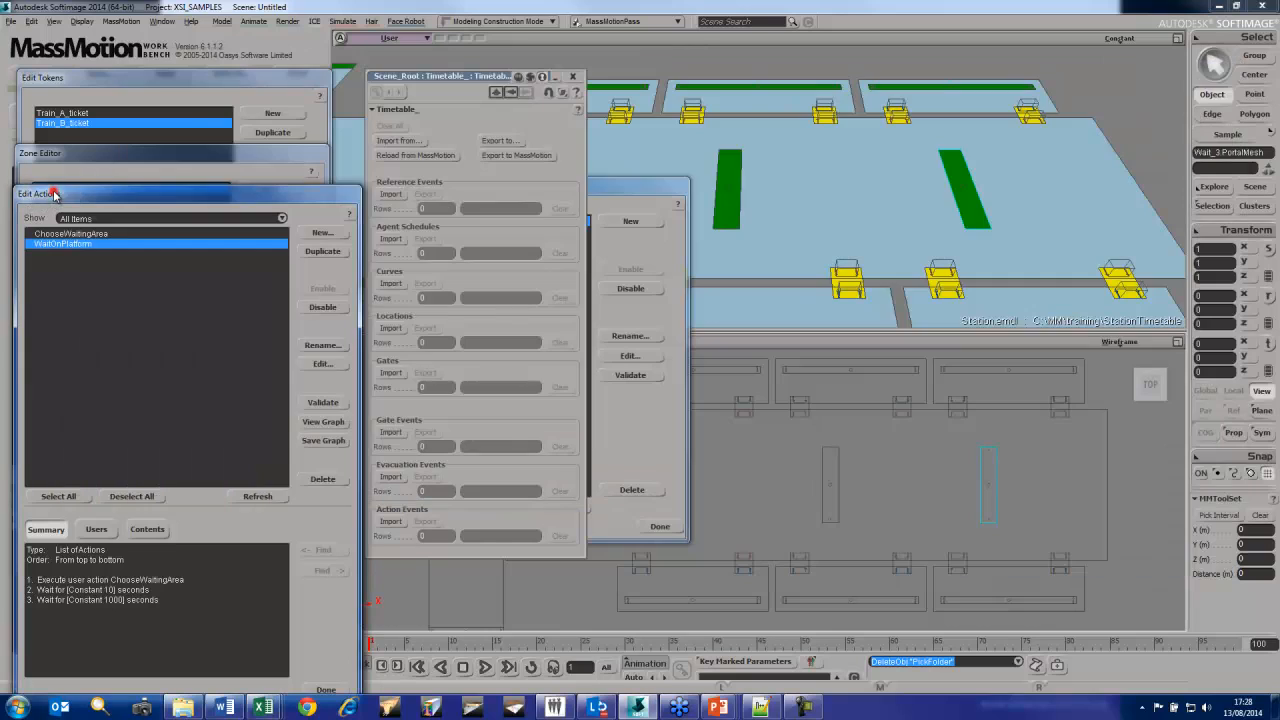
pyautogui.click(322, 345)
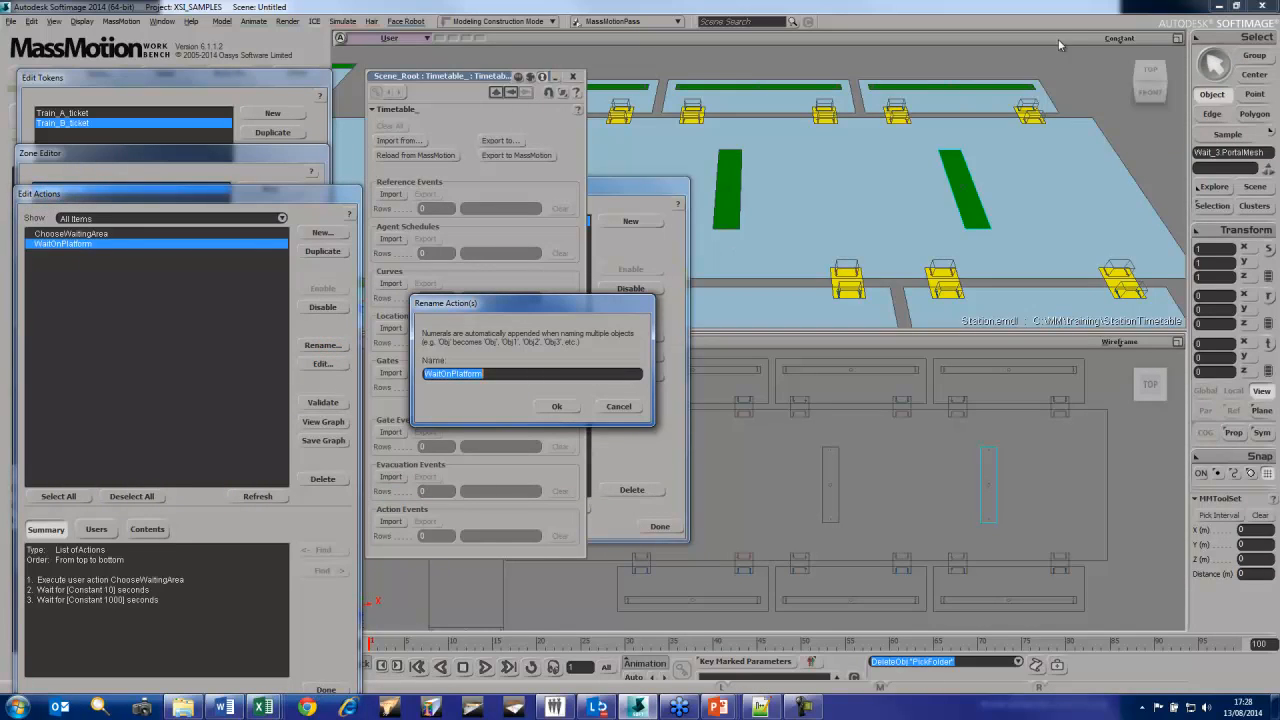
pyautogui.click(1221, 8)
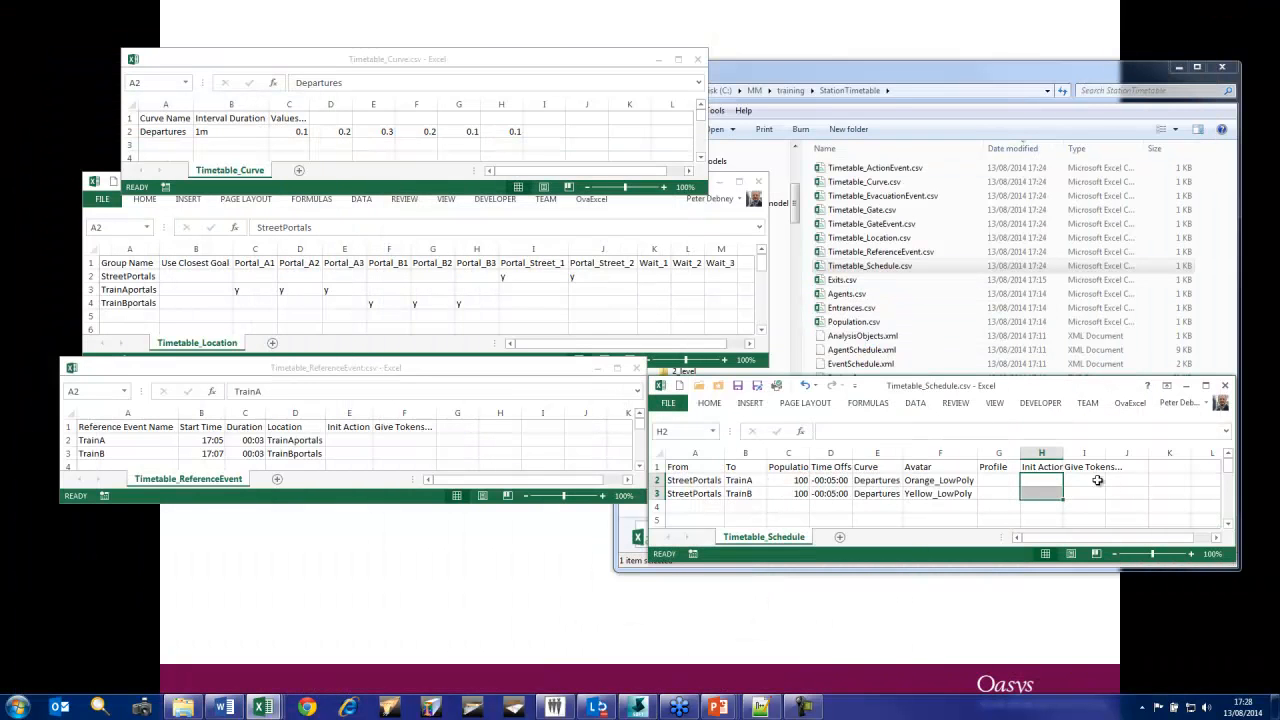
pyautogui.click(1047, 479)
pyautogui.hotkey('ctrl', 'v')
pyautogui.click(1047, 494)
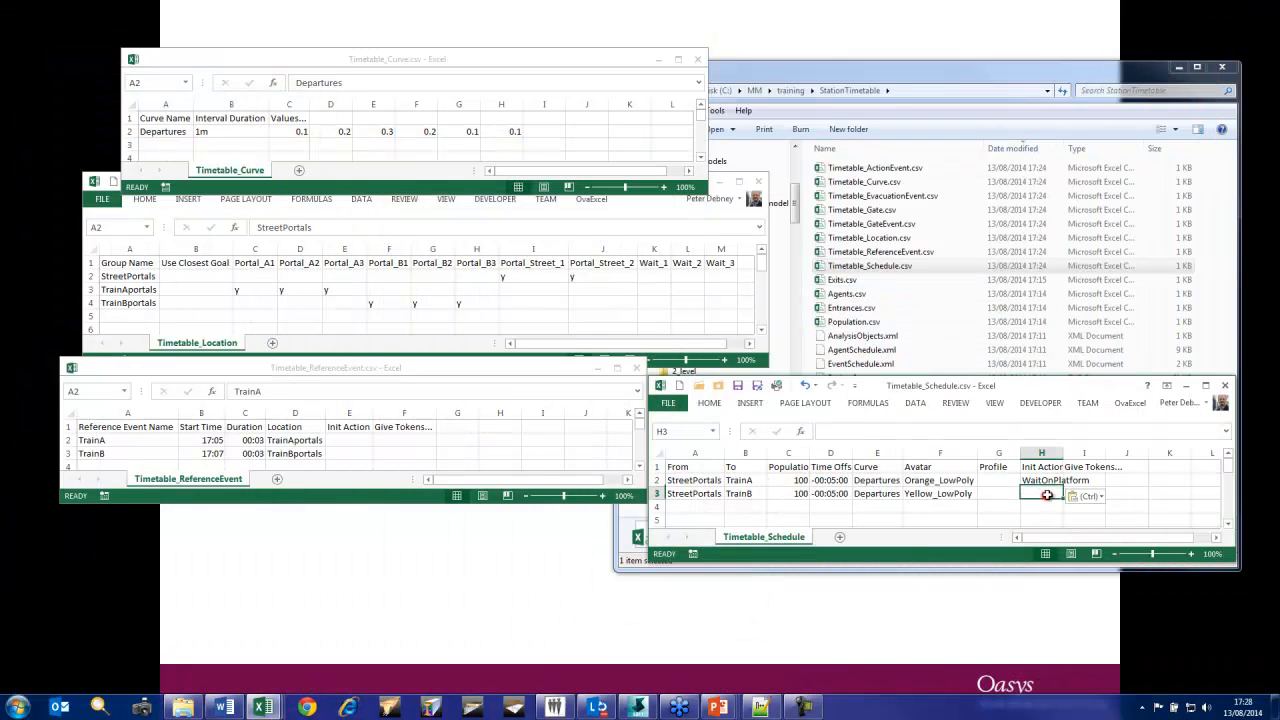
pyautogui.hotkey('ctrl', 'v')
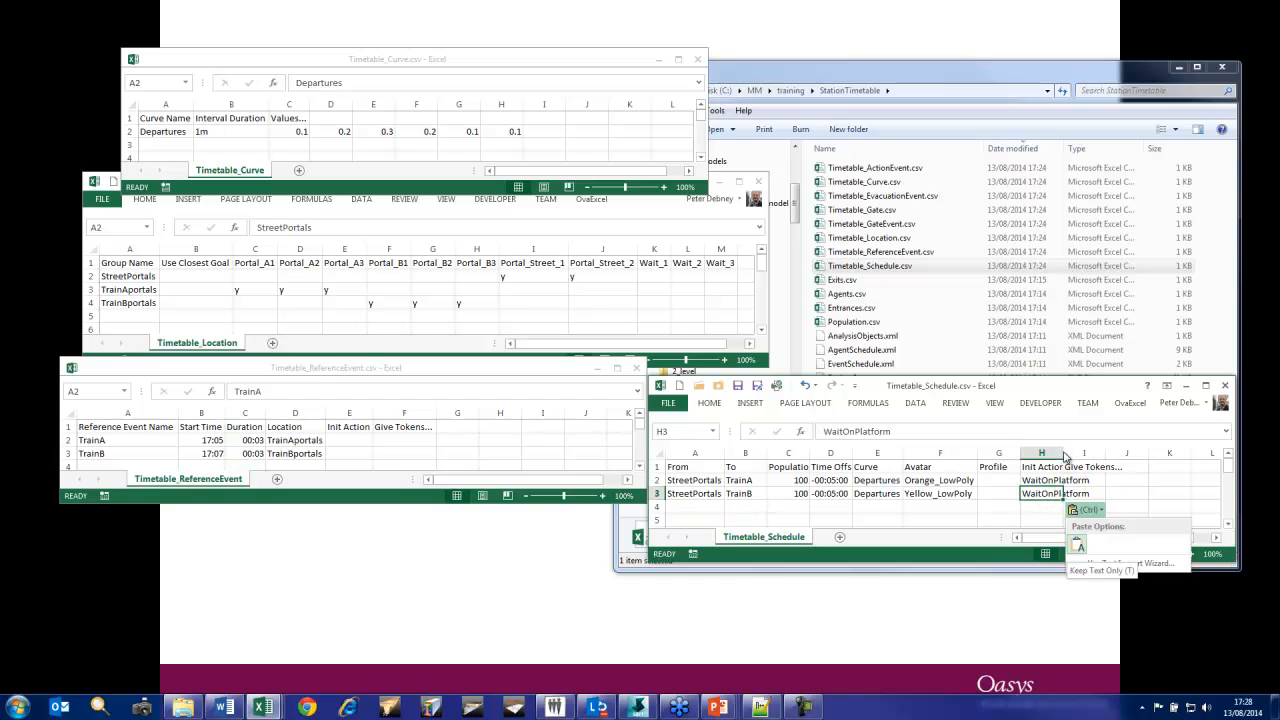
pyautogui.doubleClick(1063, 454)
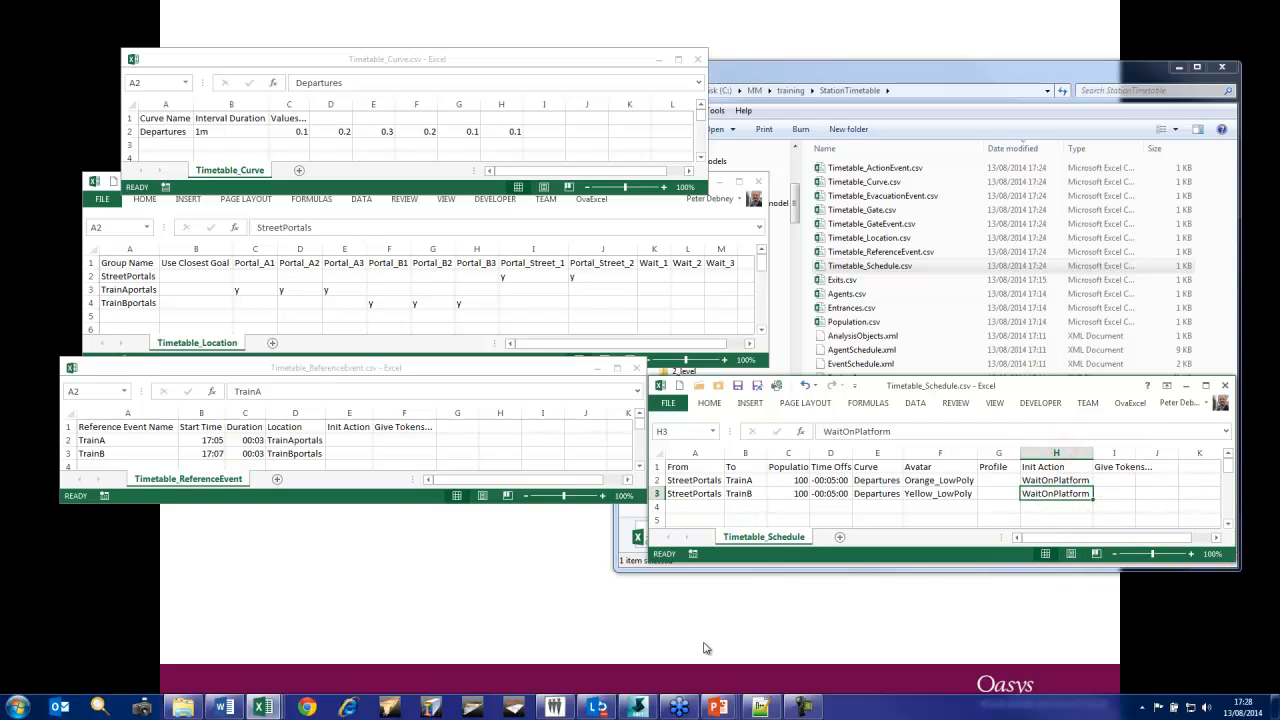
# Switch to Softimage and open the Train_B_ticket token for renaming
pyautogui.click(637, 707)
pyautogui.moveTo(532, 161); pyautogui.dragTo(622, 151)
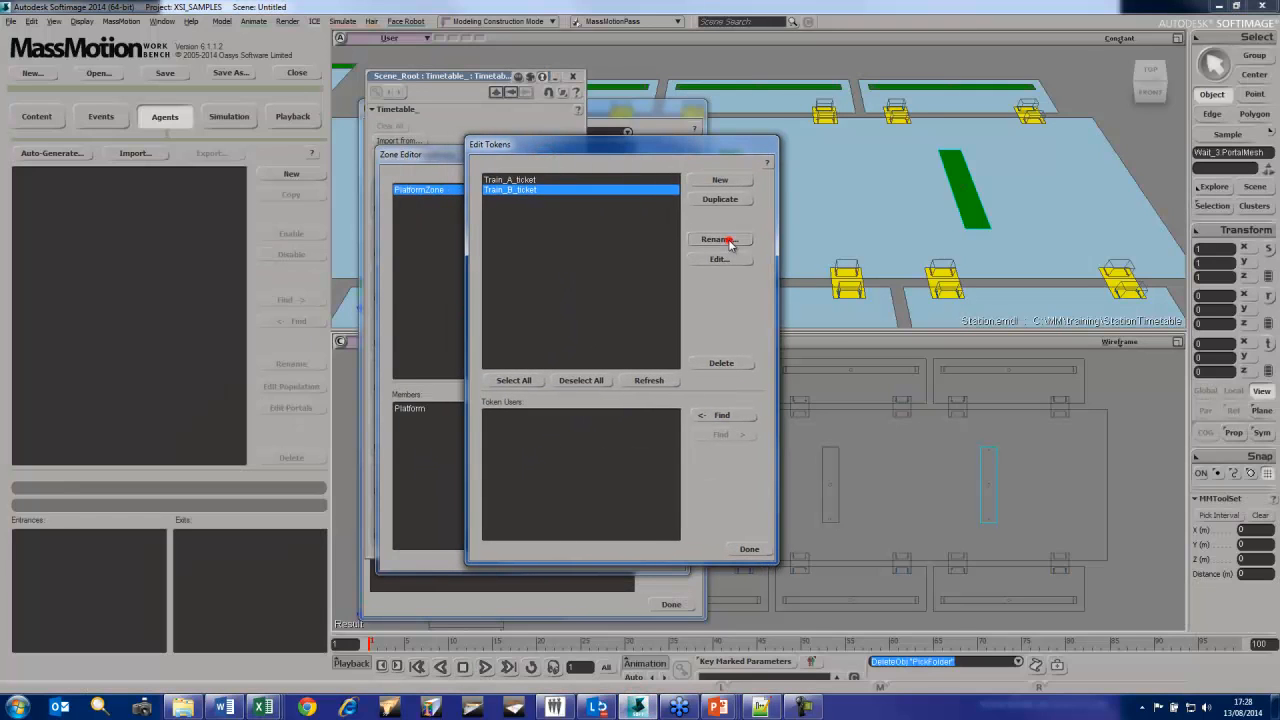
pyautogui.hotkey('alt', 'Tab')
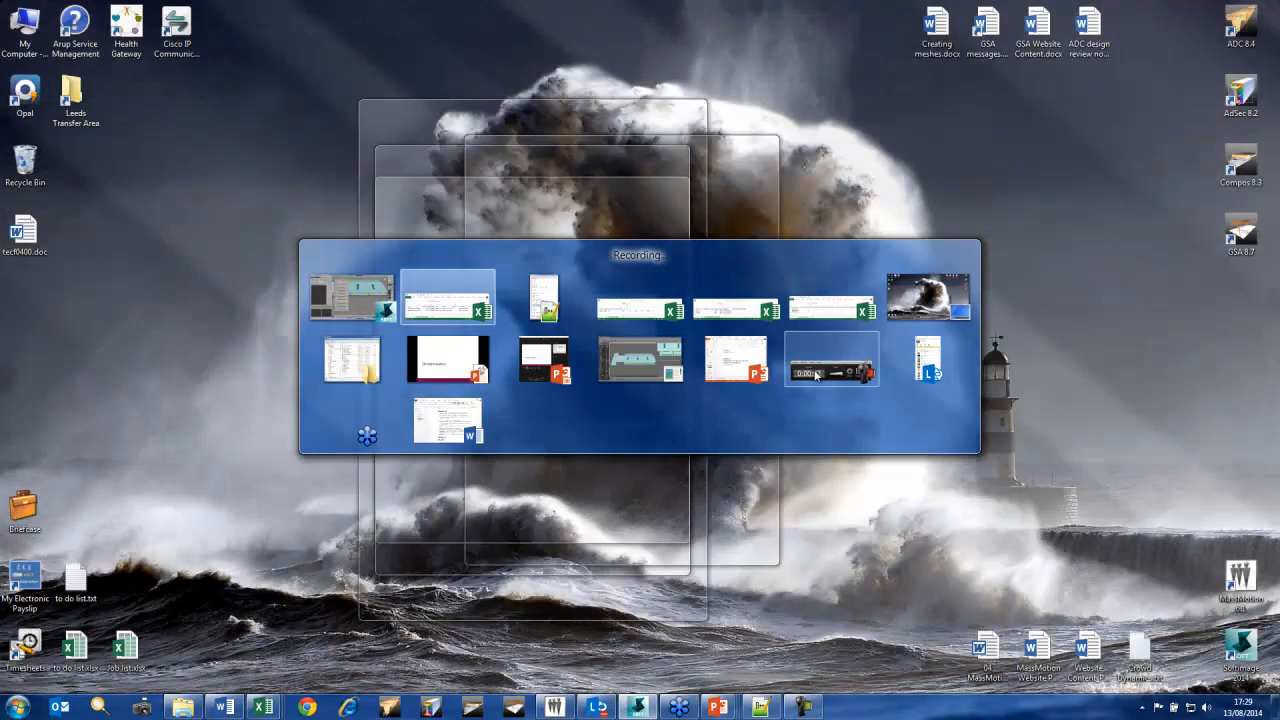
pyautogui.press('Tab')
pyautogui.press('Tab')
pyautogui.press('Tab')
pyautogui.press('Tab')
pyautogui.press('Tab')
pyautogui.press('Tab')
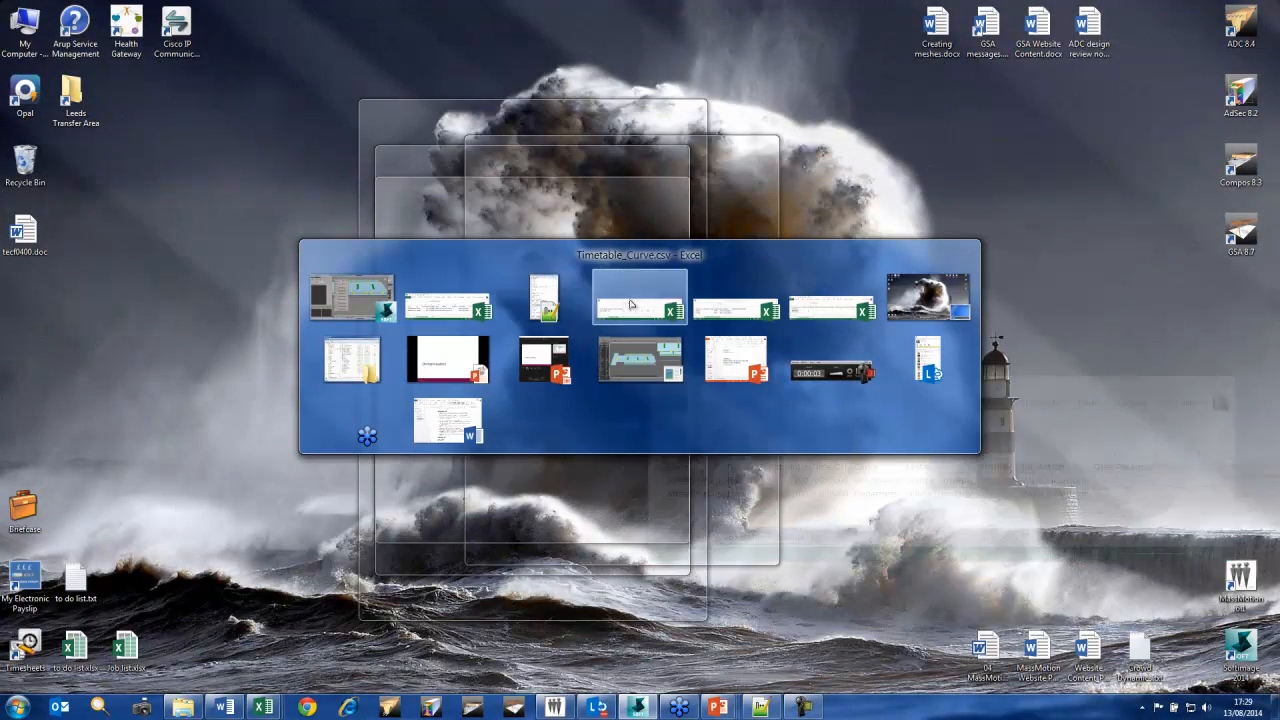
pyautogui.press('Tab')
pyautogui.press('Tab')
pyautogui.press('Tab')
pyautogui.press('Tab')
pyautogui.press('Tab')
pyautogui.press('Tab')
pyautogui.press('Tab')
pyautogui.press('Tab')
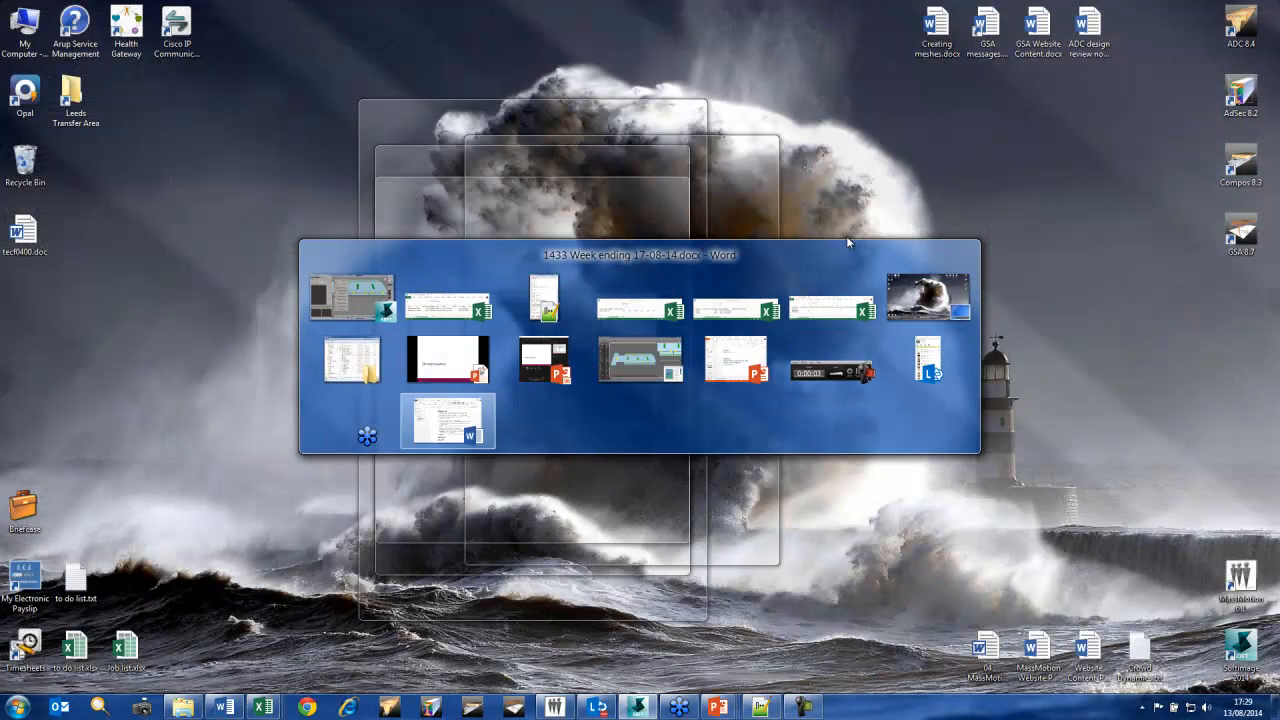
pyautogui.press('Tab')
# Move the Edit Tokens dialog aside, then close it and the other open editors, including Zone Editor and Edit Timetables
pyautogui.moveTo(626, 148); pyautogui.dragTo(365, 140)
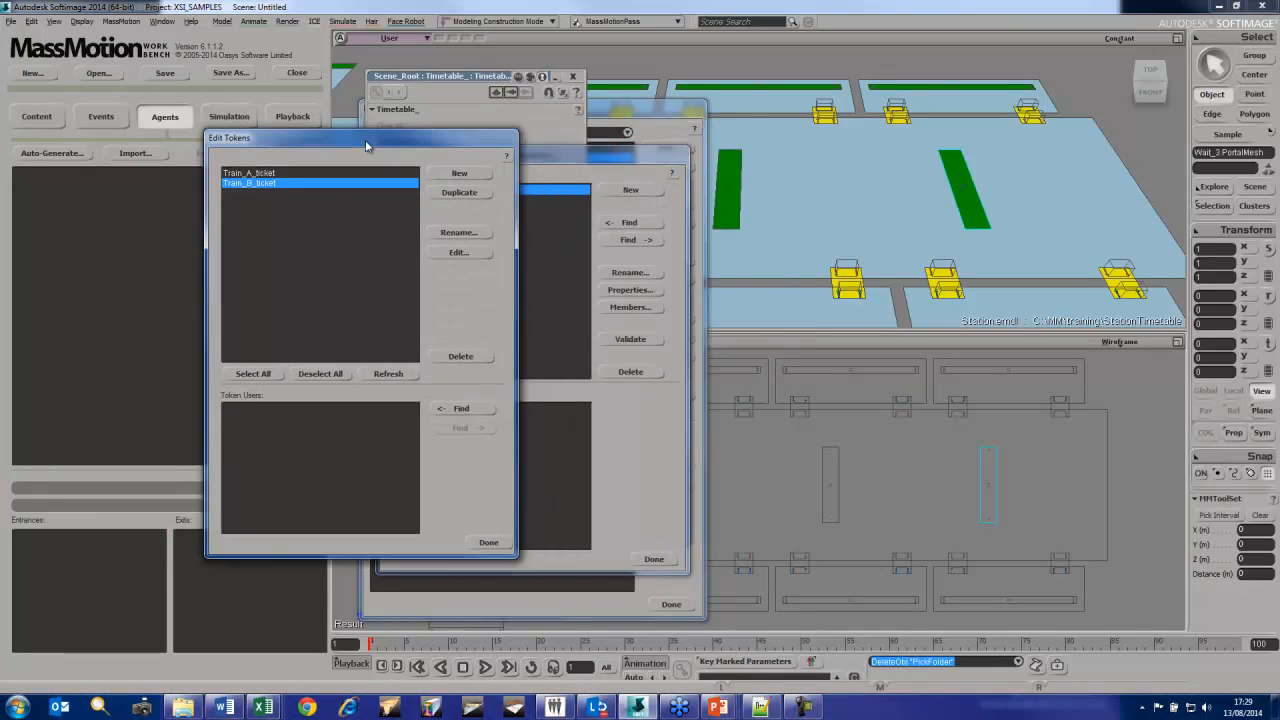
pyautogui.click(488, 542)
pyautogui.click(654, 556)
pyautogui.click(673, 604)
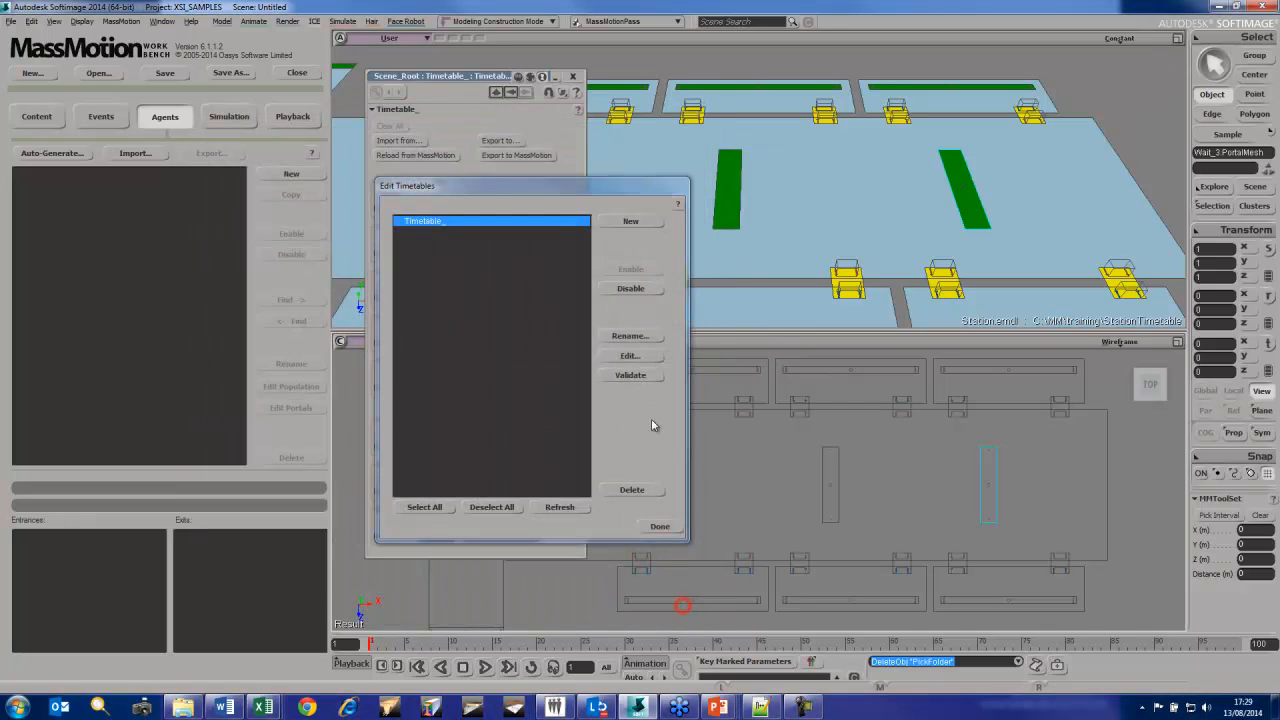
pyautogui.click(660, 526)
# Copy the Train_B_ticket name from the token's rename dialog into the Give Tokens cell of the schedule's TrainB row in Excel
pyautogui.click(619, 304)
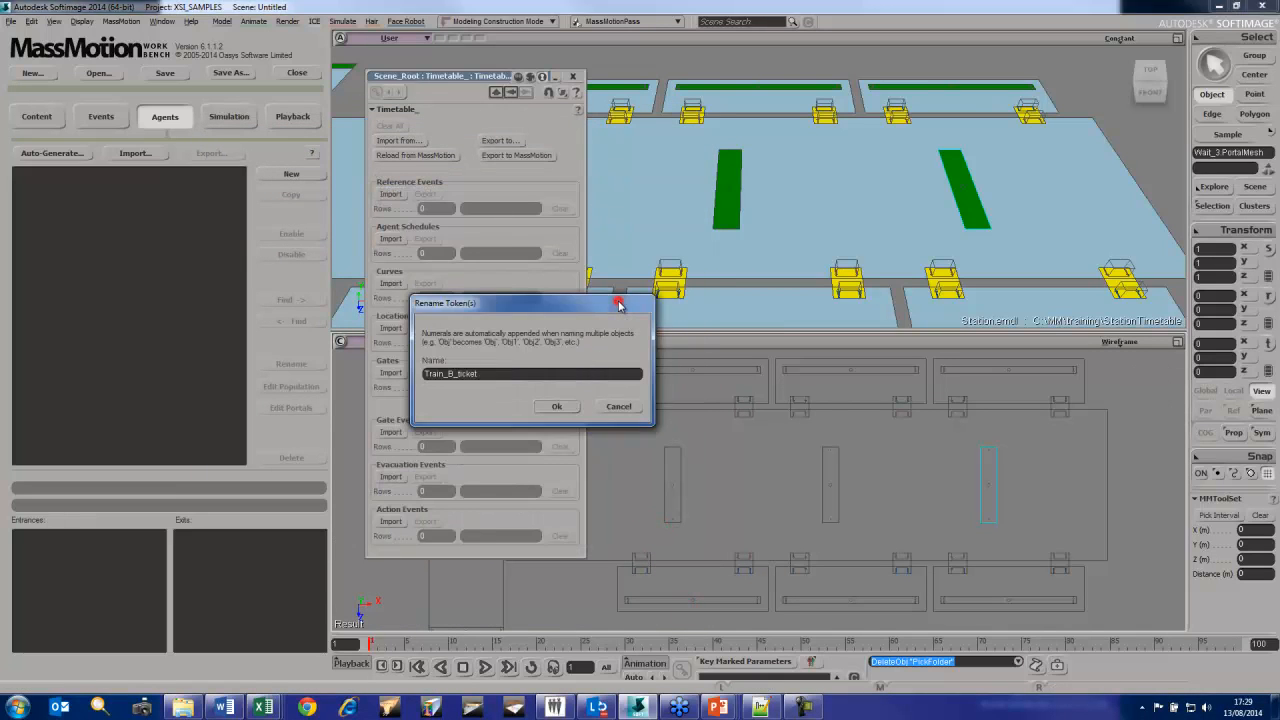
pyautogui.doubleClick(518, 374)
pyautogui.click(619, 406)
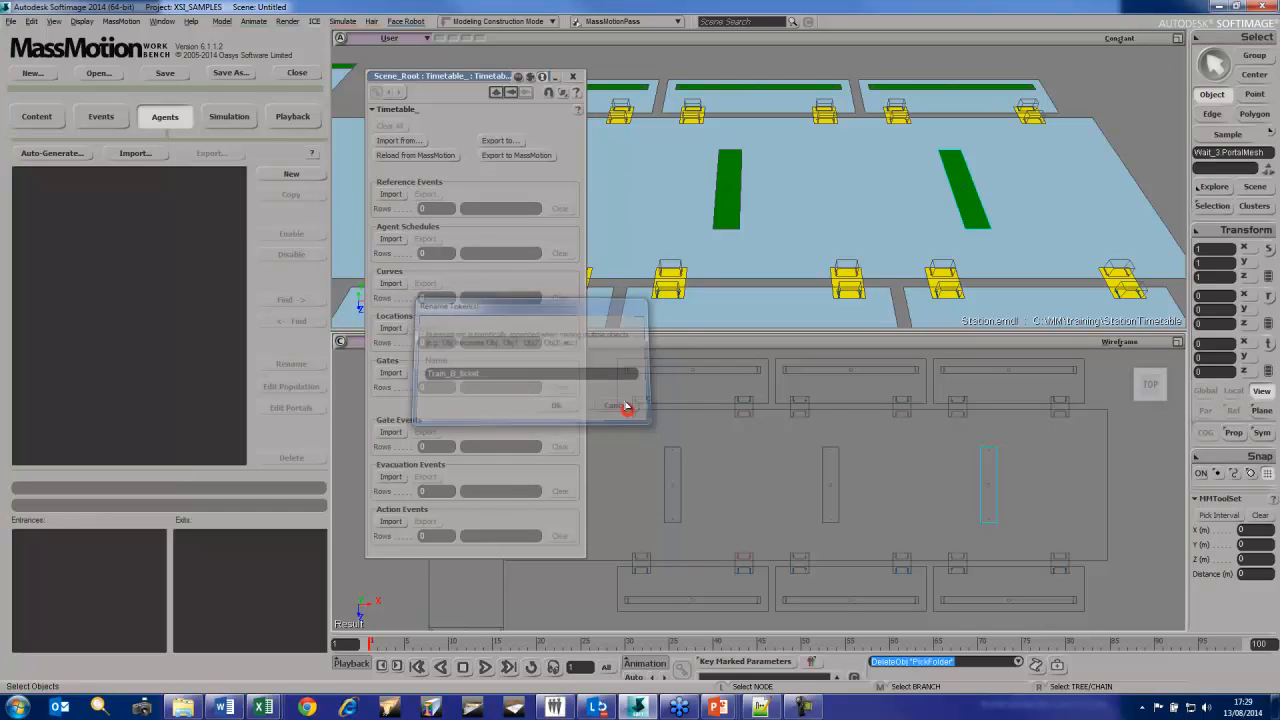
pyautogui.click(264, 707)
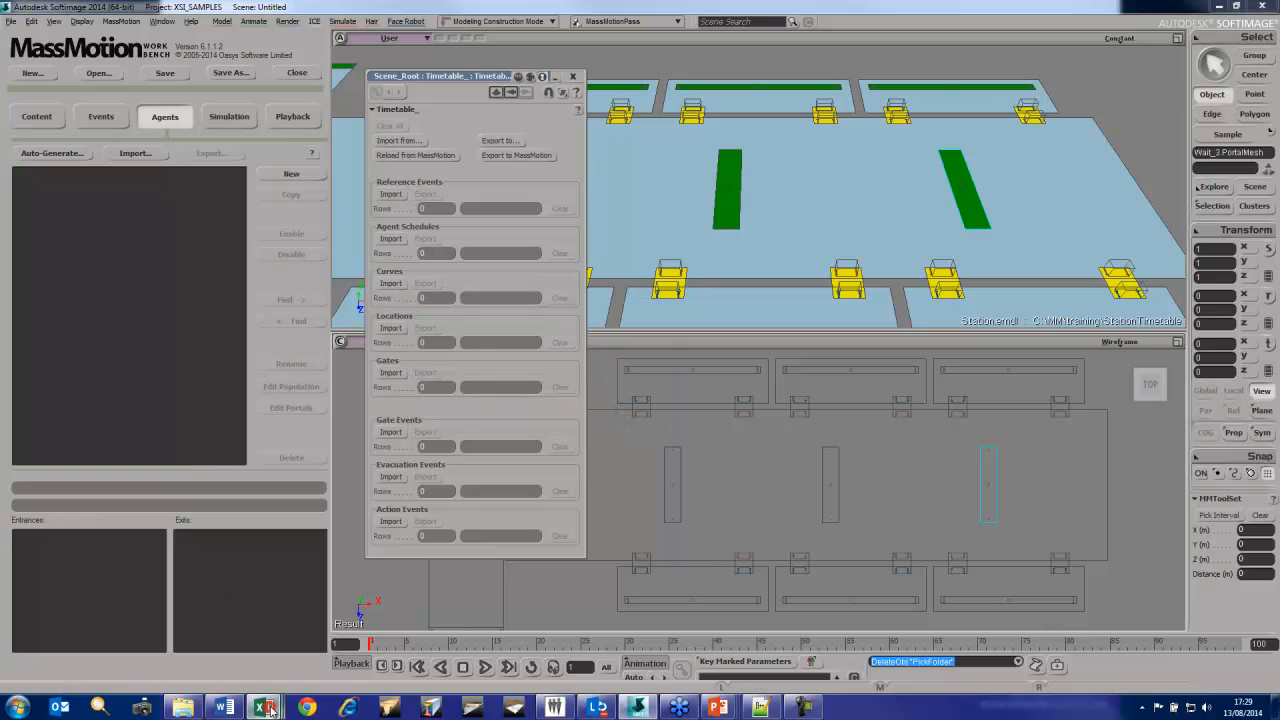
pyautogui.click(1222, 7)
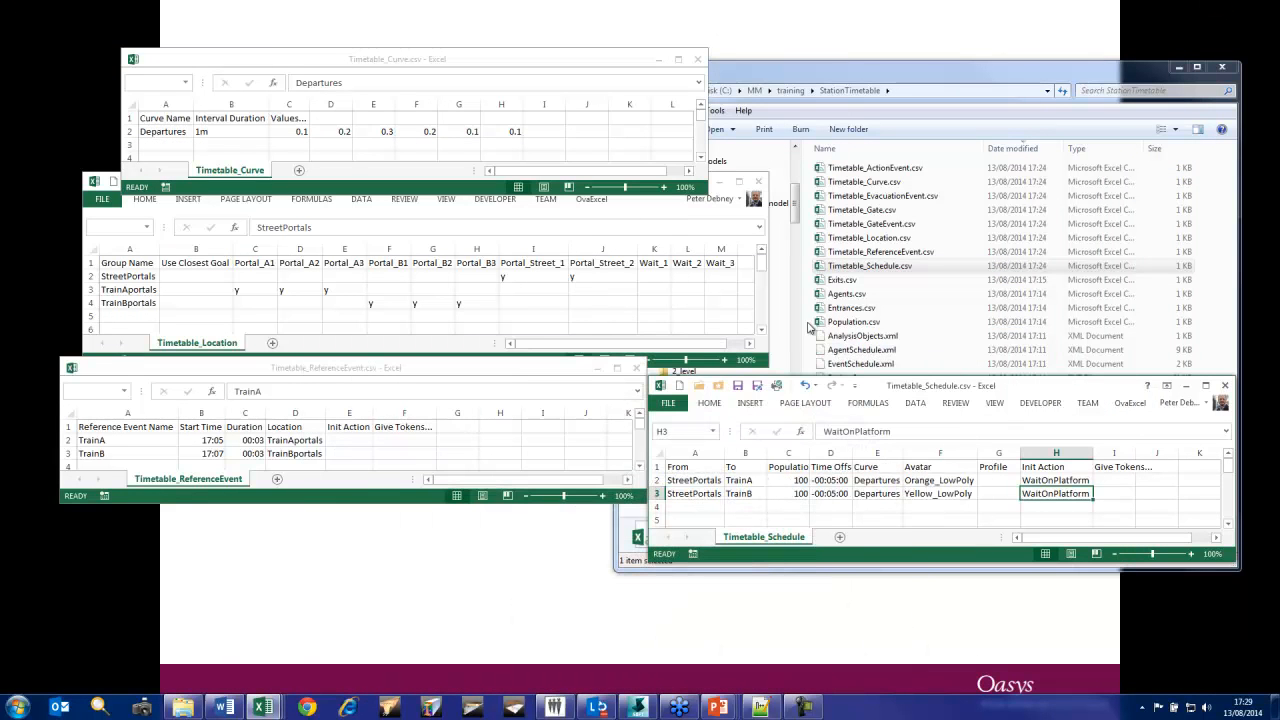
pyautogui.click(1113, 490)
pyautogui.hotkey('ctrl', 'v')
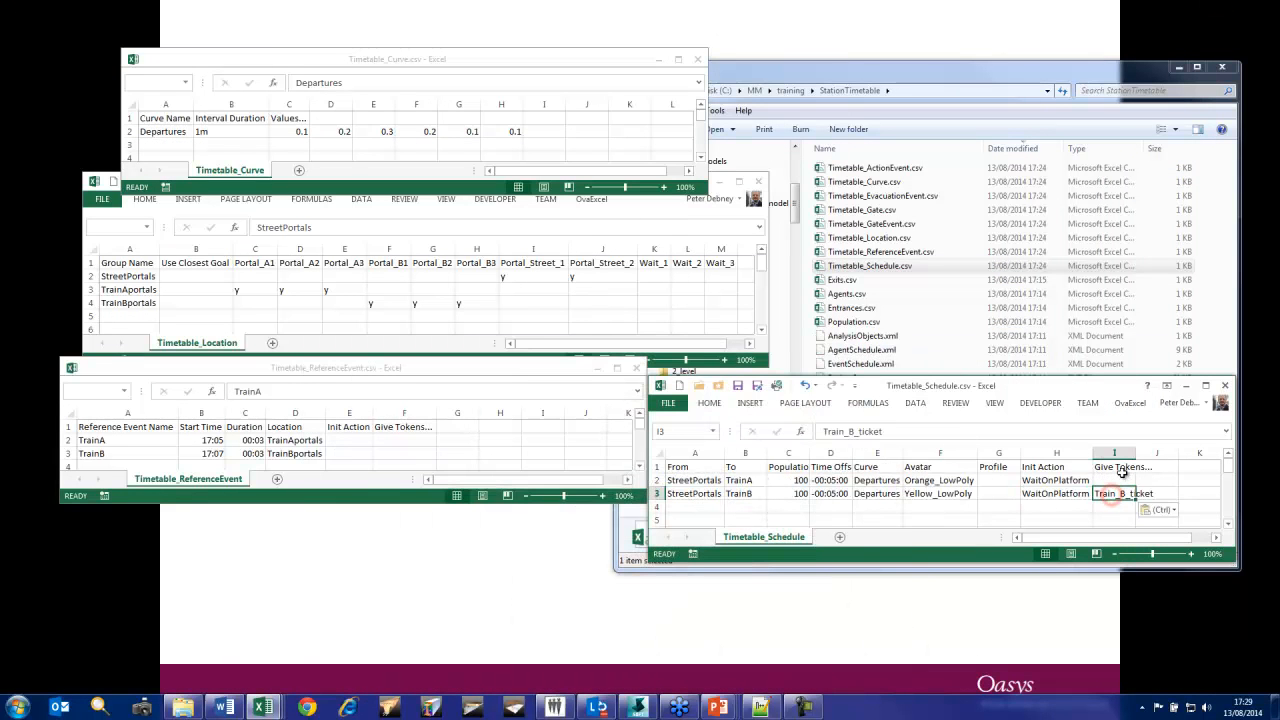
# Paste the token name into the TrainA row's Give Tokens cell and change it to Train_A_ticket
pyautogui.click(1120, 478)
pyautogui.doubleClick(1121, 480)
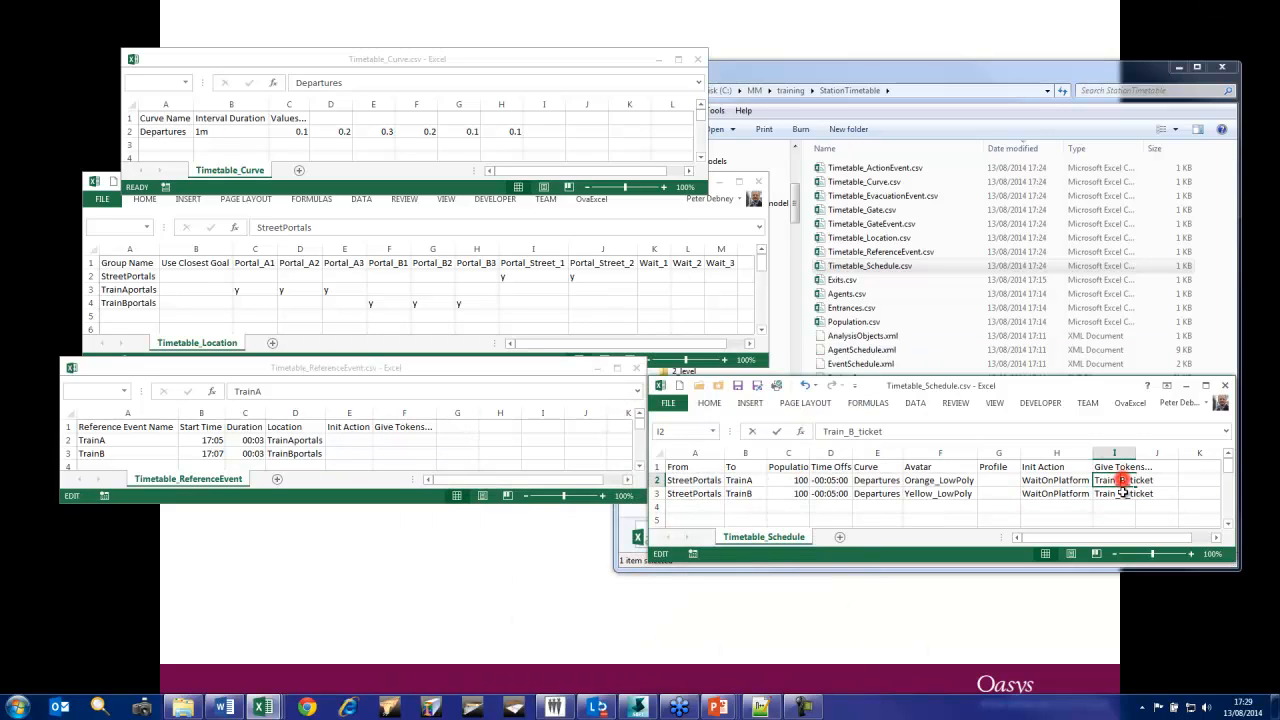
pyautogui.press('BackSpace')
pyautogui.write('A')
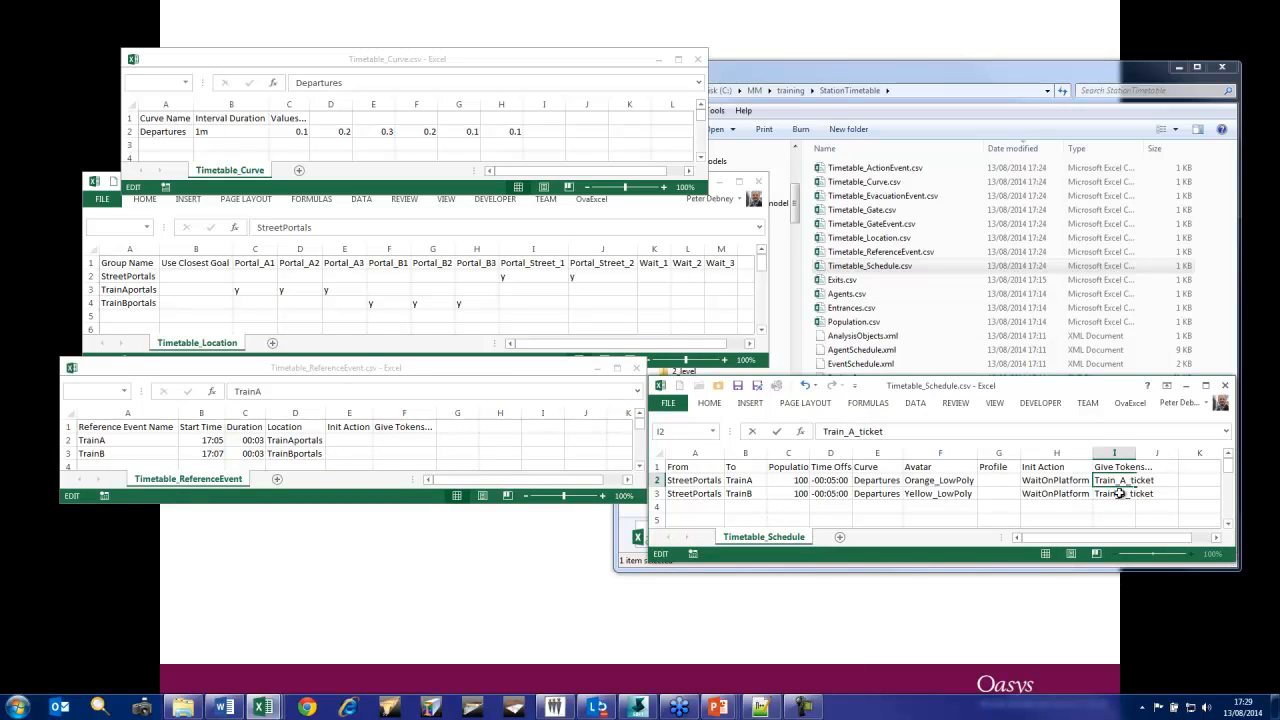
pyautogui.click(1120, 493)
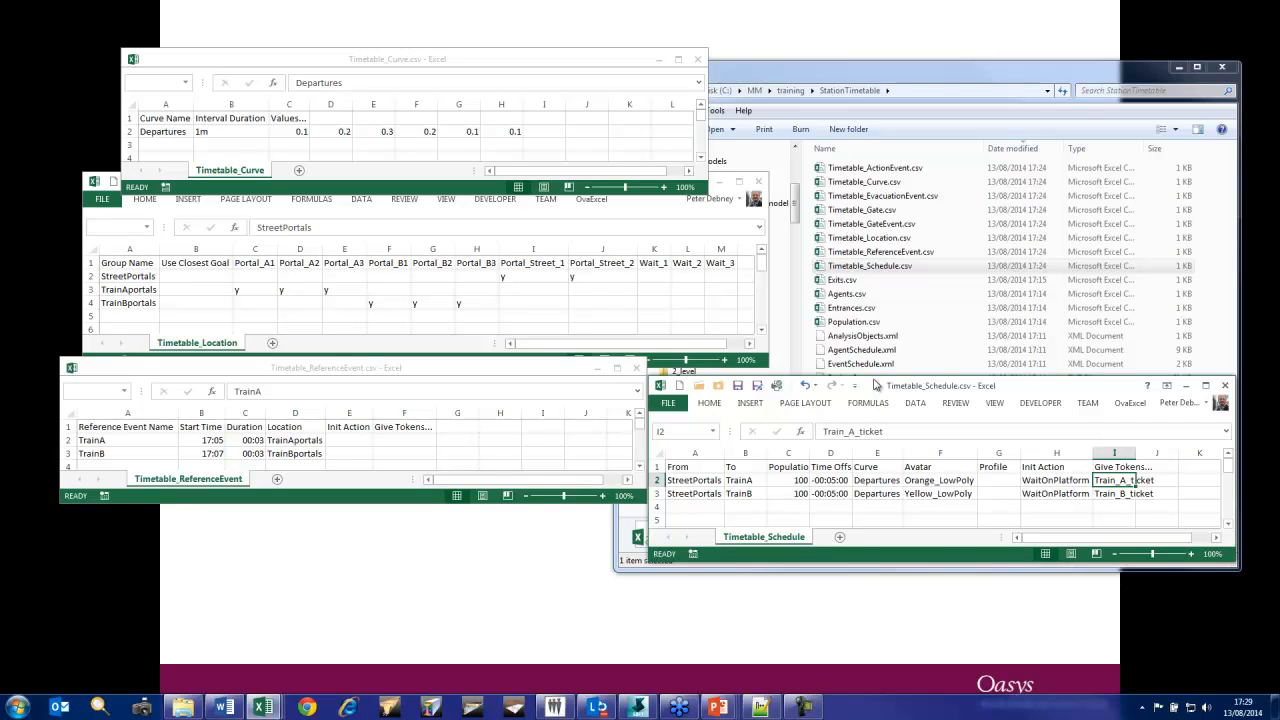
# Enlarge the schedule window and add two reverse rows, from TrainA and TrainB to StreetPortals, by copying the existing names
pyautogui.moveTo(876, 374); pyautogui.dragTo(876, 308)
pyautogui.click(754, 414)
pyautogui.moveTo(755, 421); pyautogui.dragTo(709, 427)
pyautogui.hotkey('ctrl', 'c')
pyautogui.click(709, 439)
pyautogui.hotkey('ctrl', 'v')
pyautogui.hotkey('ctrl', 'c')
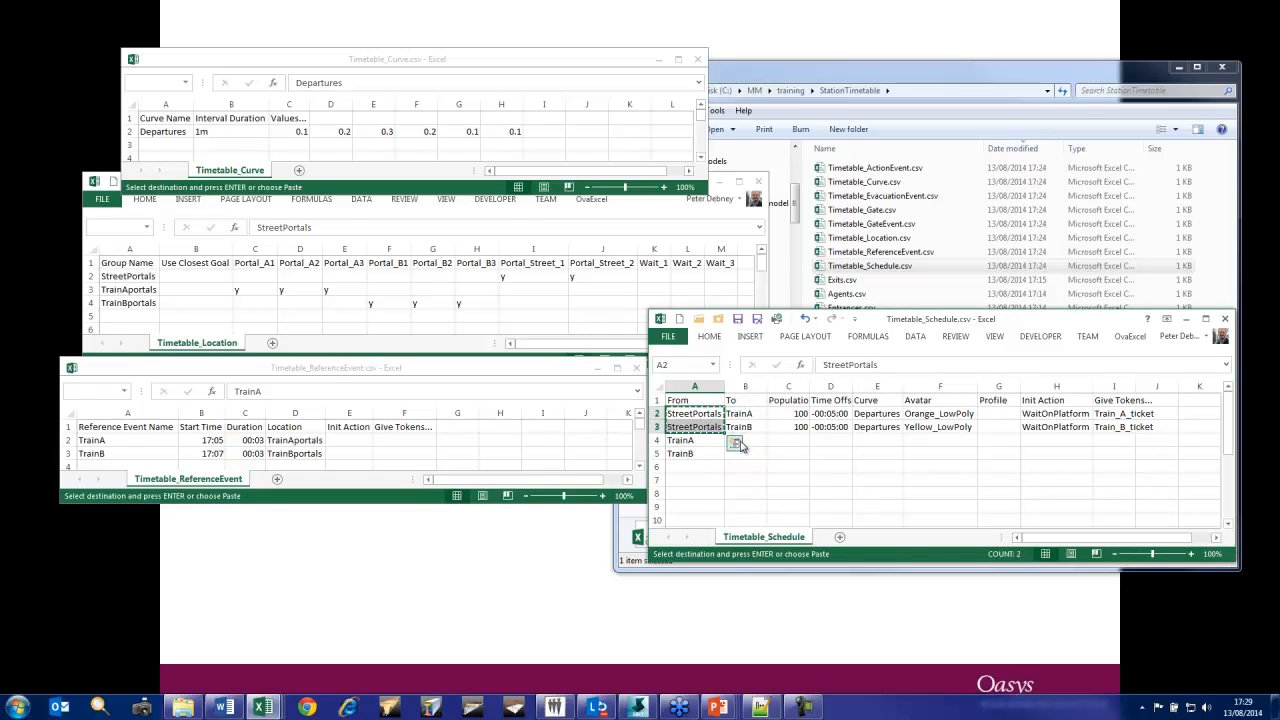
pyautogui.click(752, 440)
pyautogui.hotkey('ctrl', 'v')
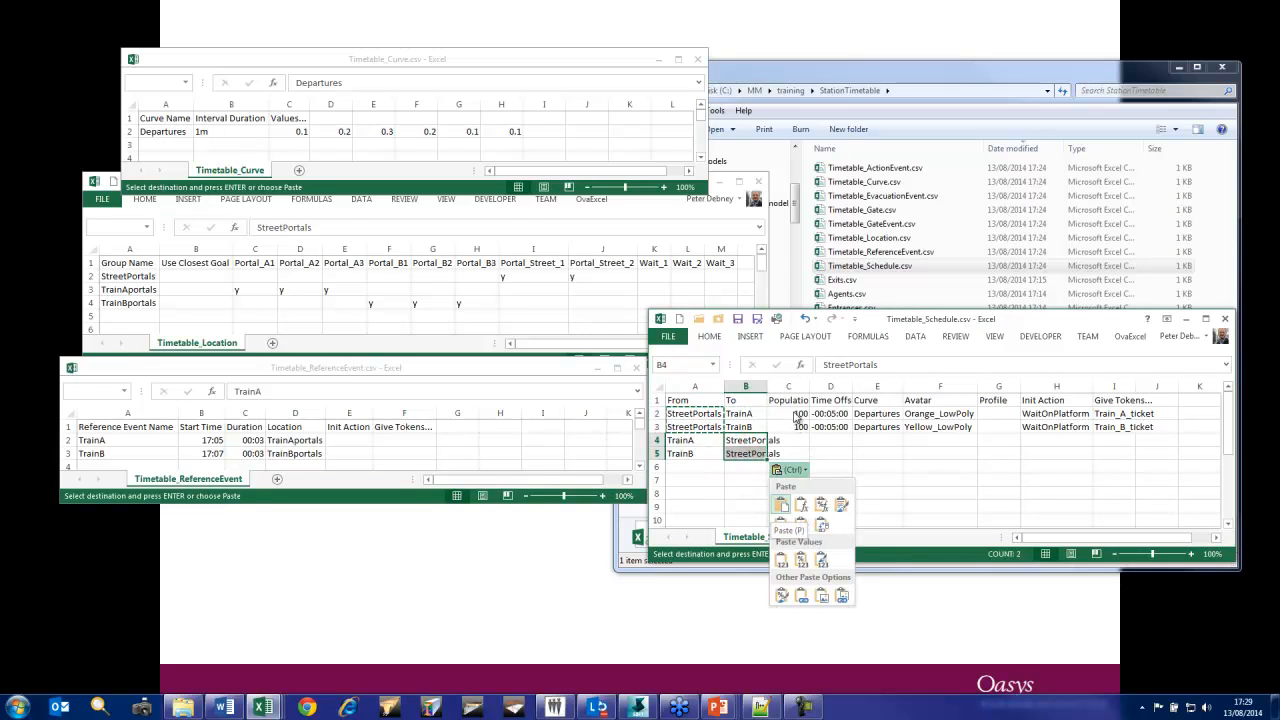
# Set the population to 100 for both new arrival rows and fit the To column to its contents
pyautogui.click(794, 412)
pyautogui.click(789, 440)
pyautogui.write('100')
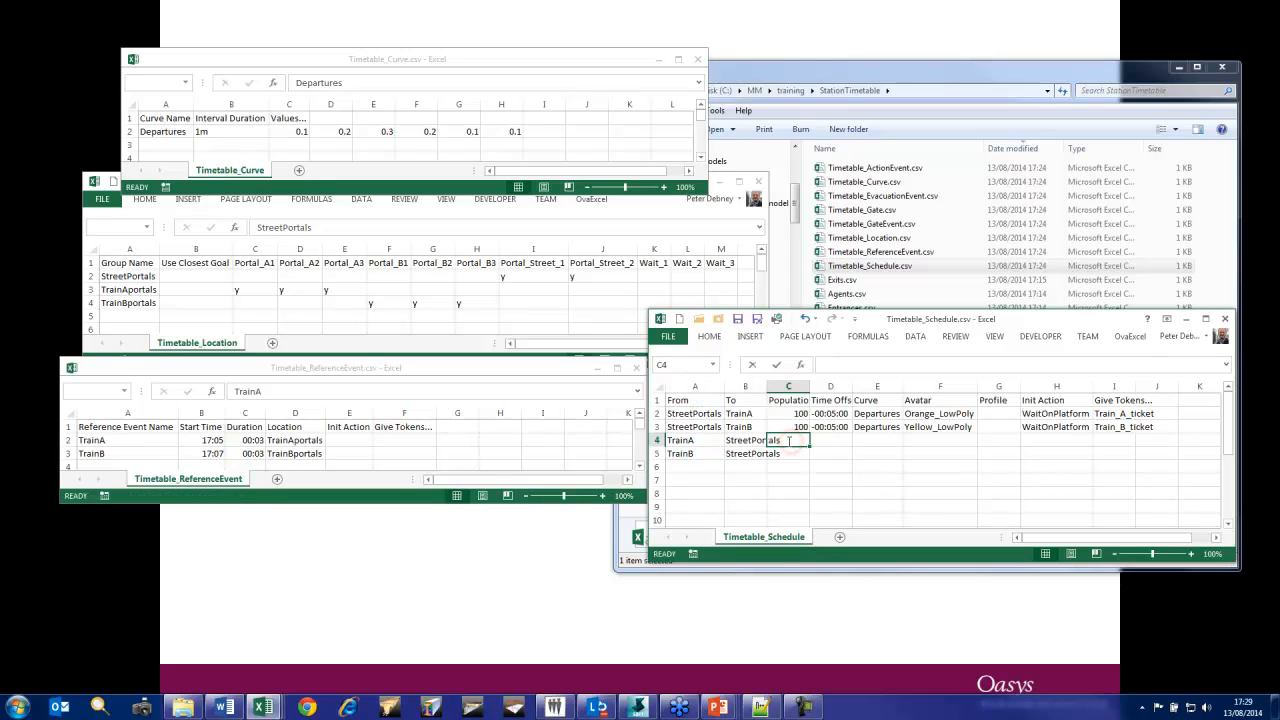
pyautogui.press('Return')
pyautogui.write('100')
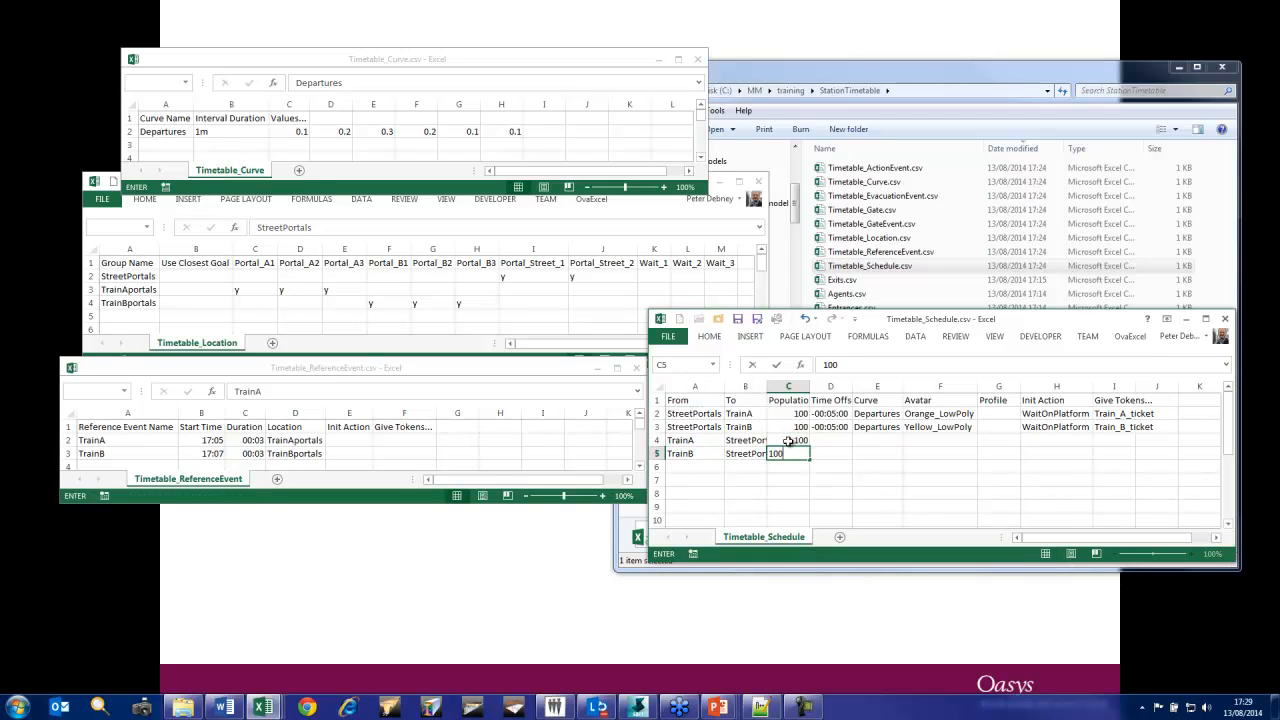
pyautogui.click(769, 386)
pyautogui.doubleClick(768, 386)
# Leave offset and curve blank, set the new rows' avatars to DarkGreen_LowPoly for TrainA and Green_LowPoly for TrainB, and fit the Avatar column
pyautogui.click(852, 440)
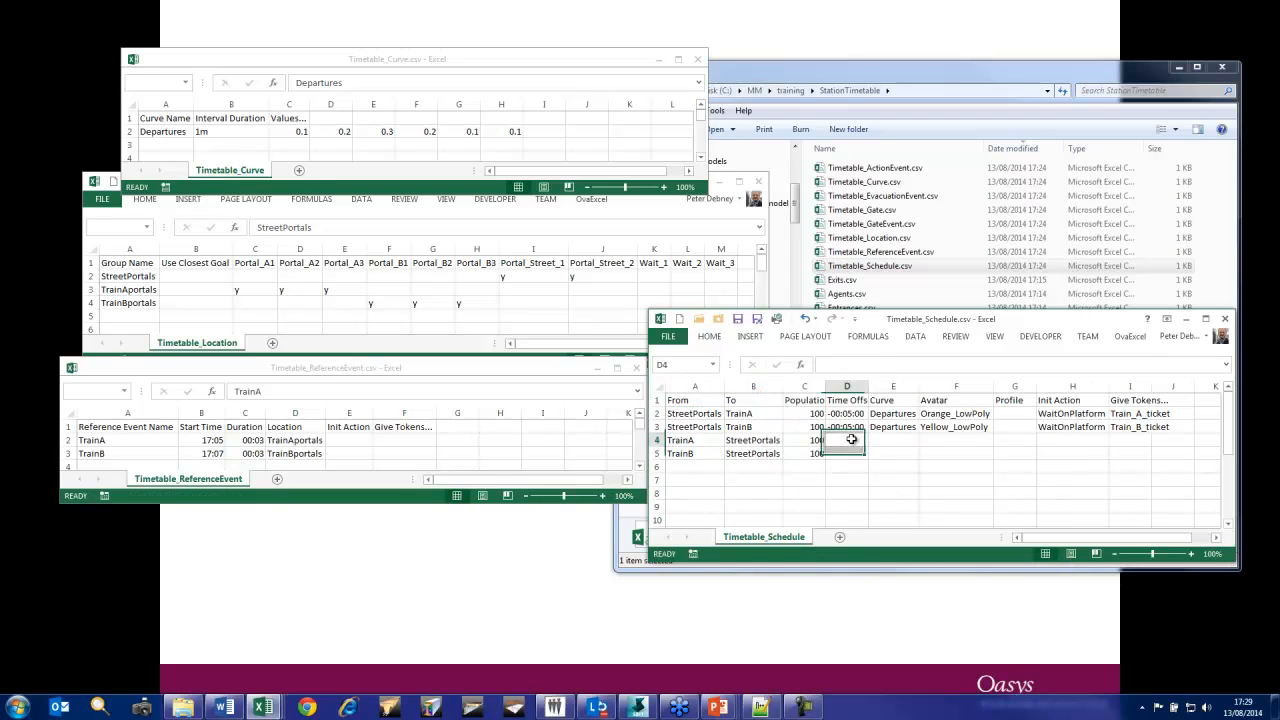
pyautogui.press('Tab')
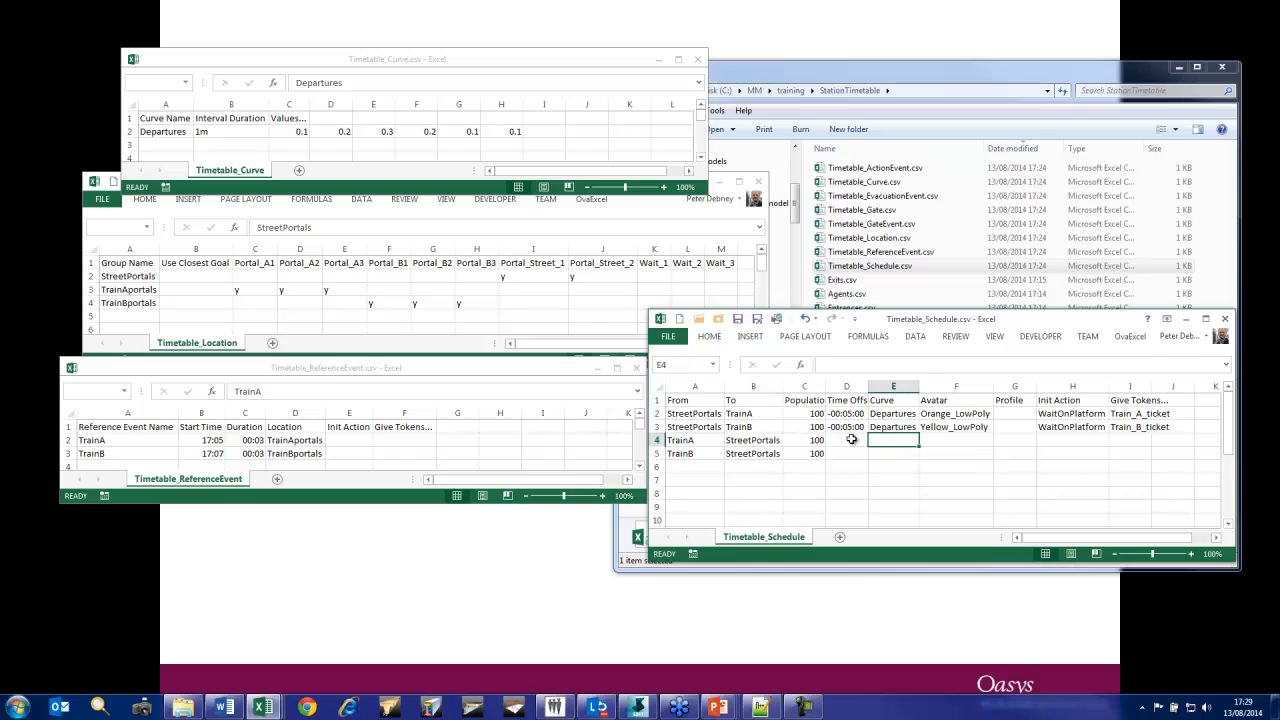
pyautogui.press('Tab')
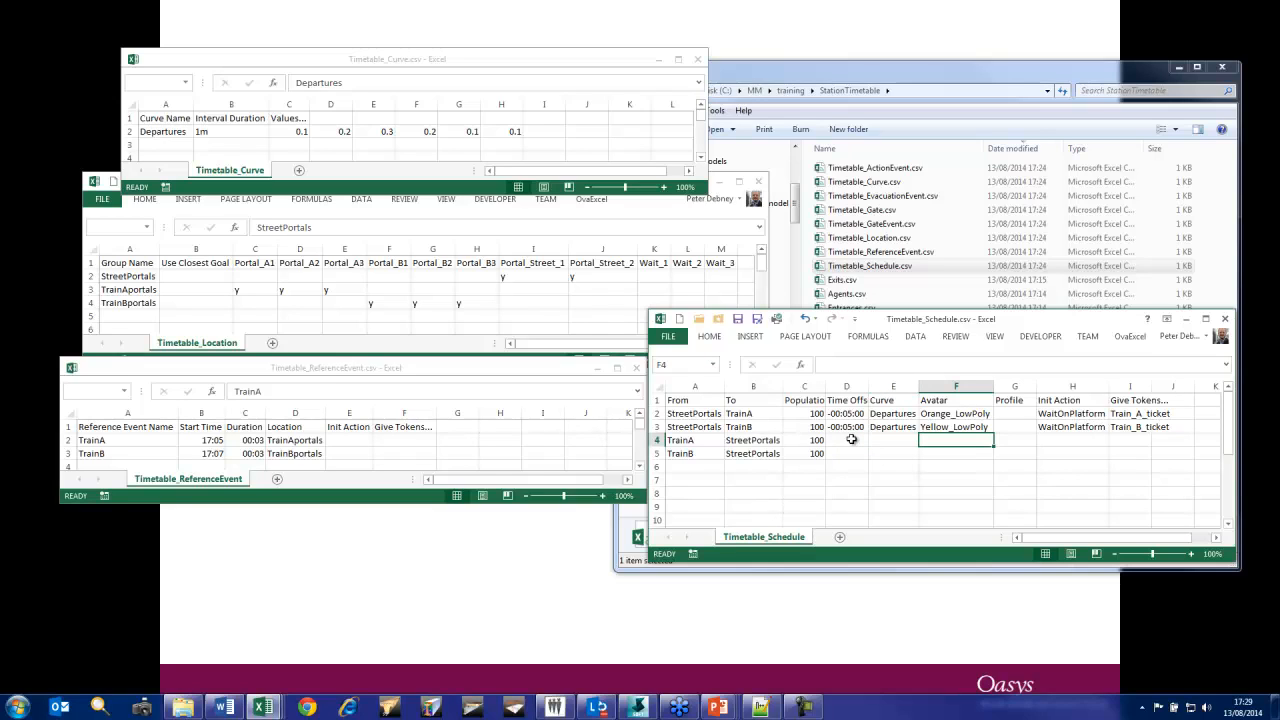
pyautogui.hotkey('alt', 'Tab')
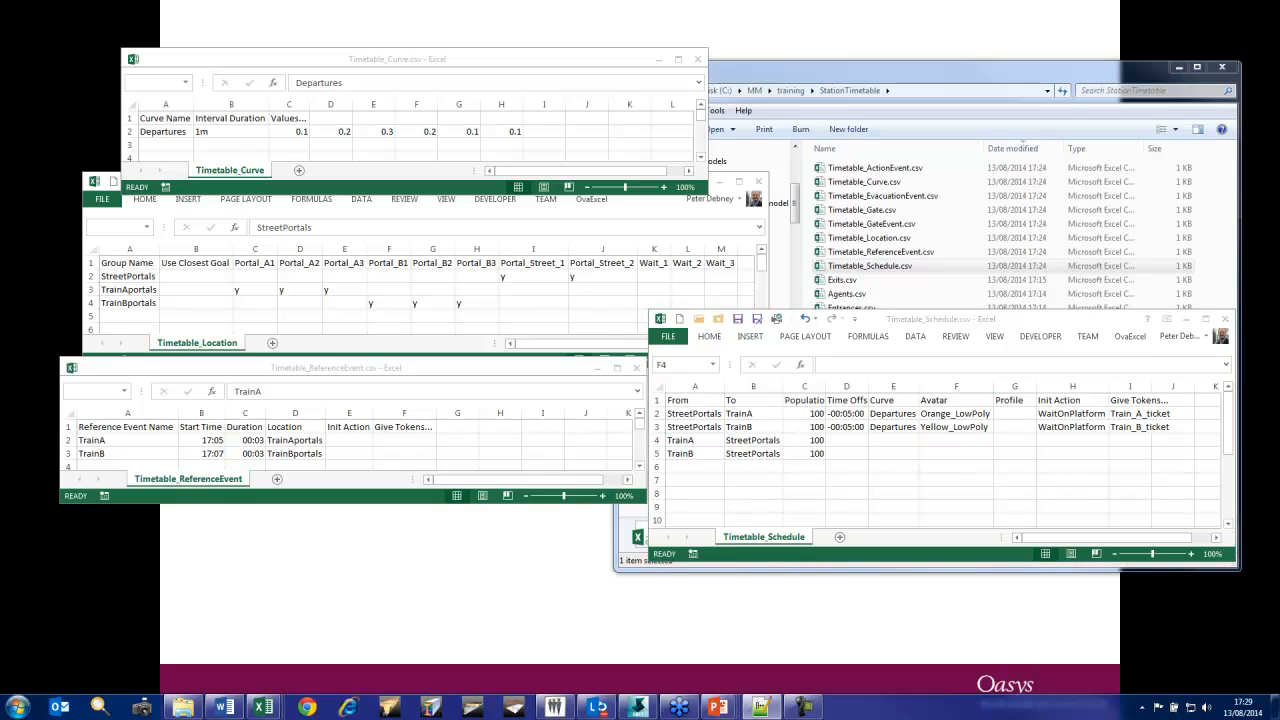
pyautogui.click(978, 441)
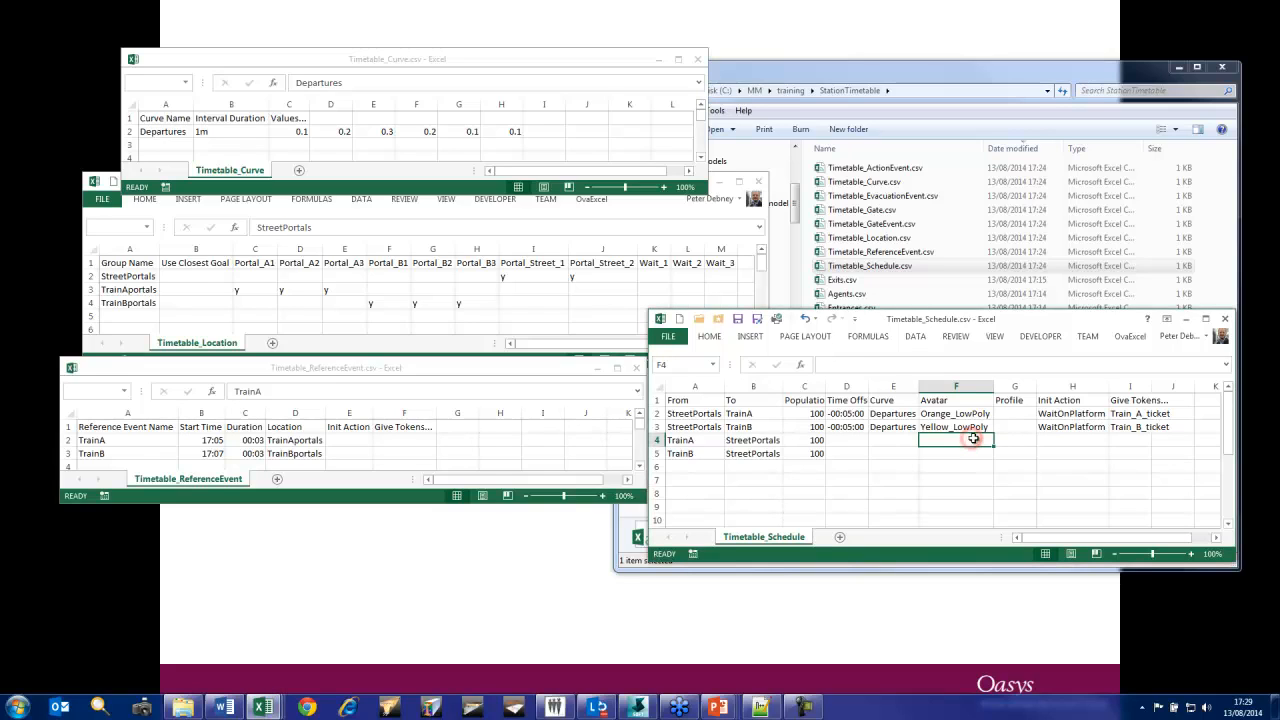
pyautogui.hotkey('ctrl', 'v')
pyautogui.click(960, 456)
pyautogui.hotkey('ctrl', 'v')
pyautogui.doubleClick(940, 453)
pyautogui.press('BackSpace')
pyautogui.press('BackSpace')
pyautogui.press('BackSpace')
pyautogui.press('BackSpace')
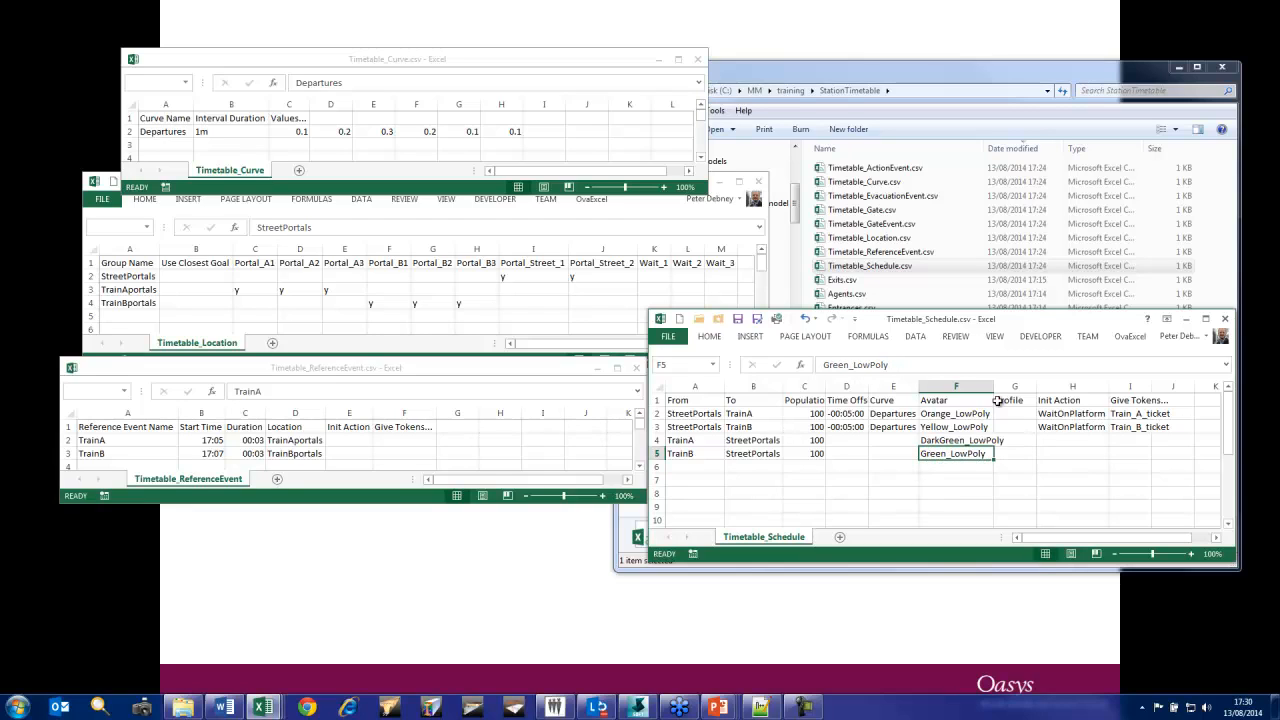
pyautogui.doubleClick(993, 386)
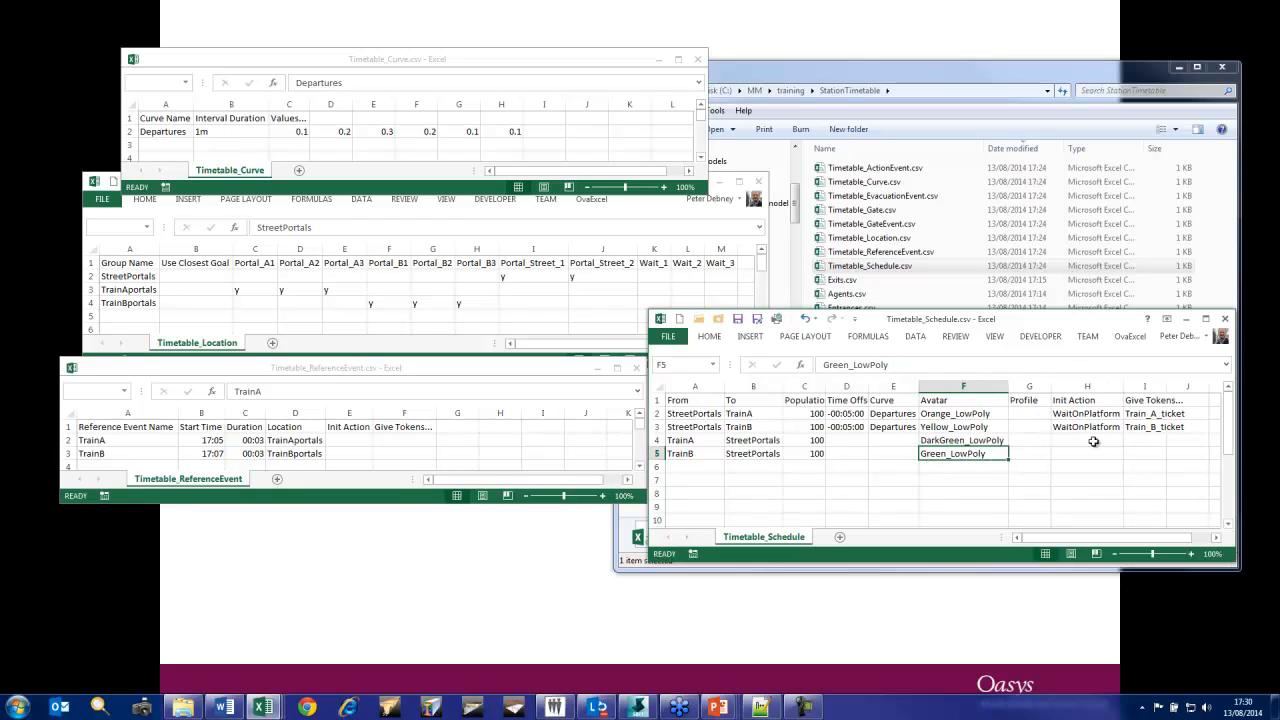
# Move the schedule window off the file list, open Timetable_Gate.csv and fit all its columns to their contents
pyautogui.moveTo(1106, 321); pyautogui.dragTo(557, 386)
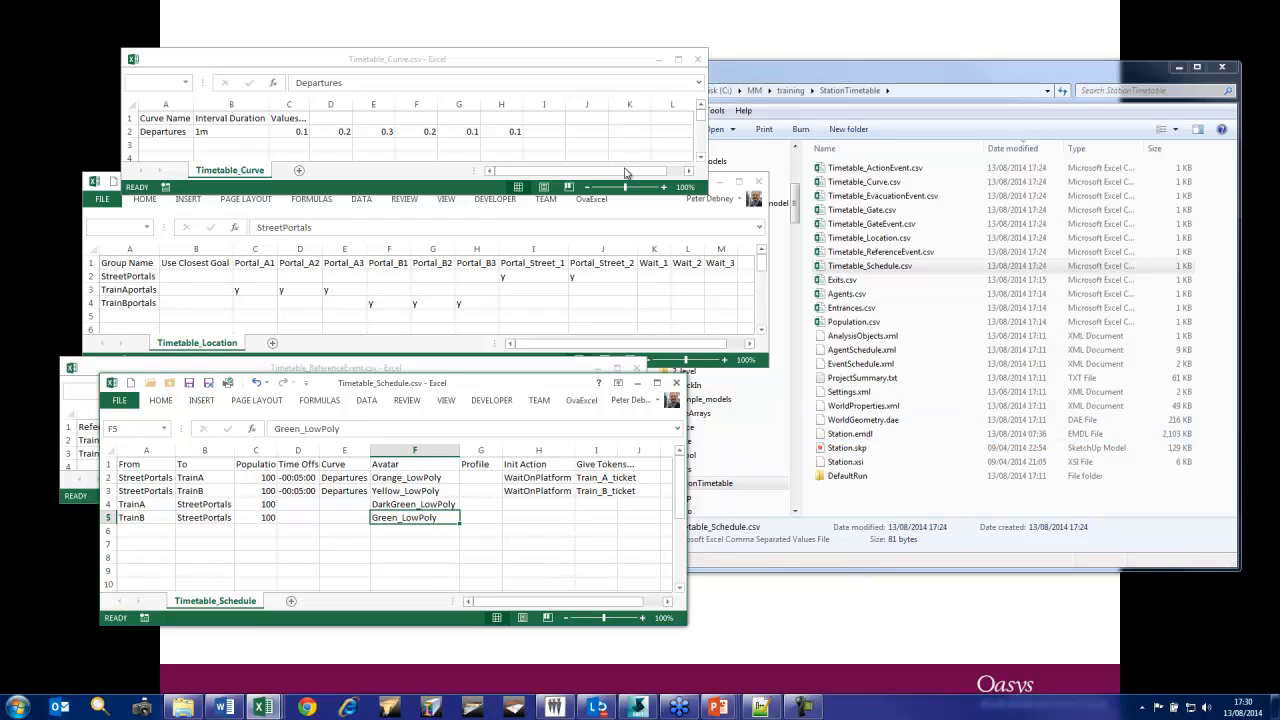
pyautogui.doubleClick(878, 210)
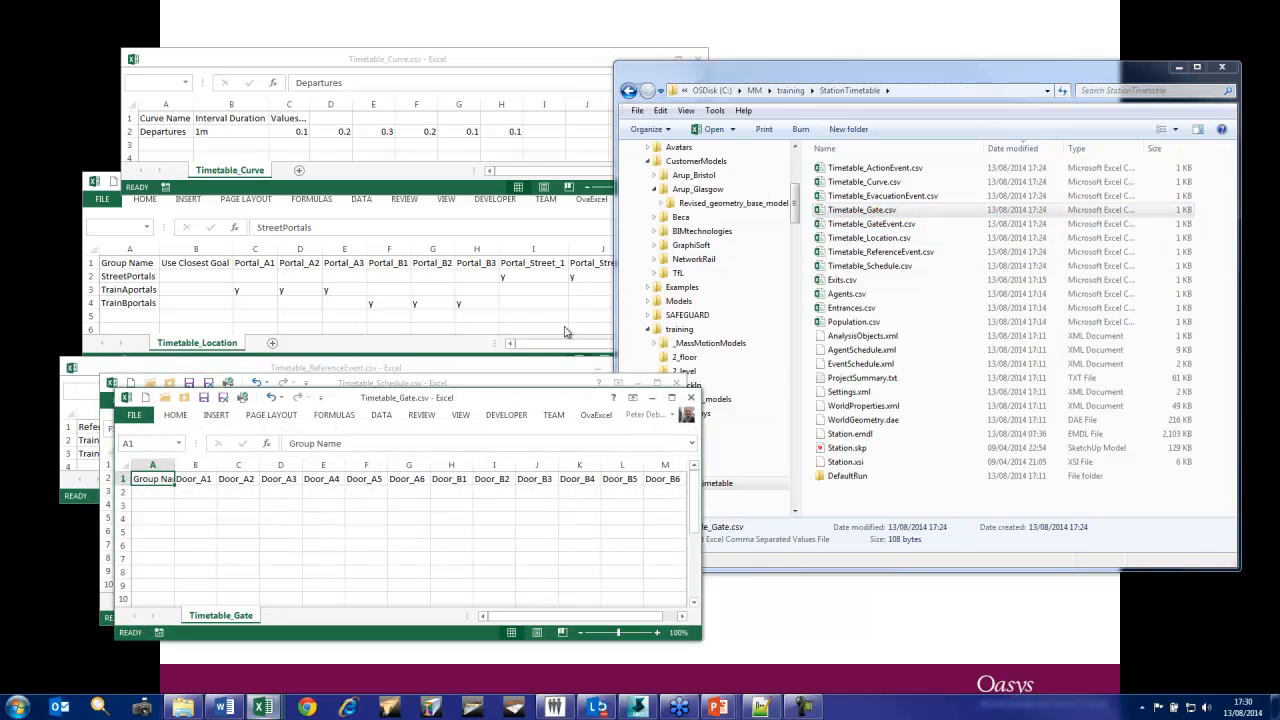
pyautogui.click(125, 466)
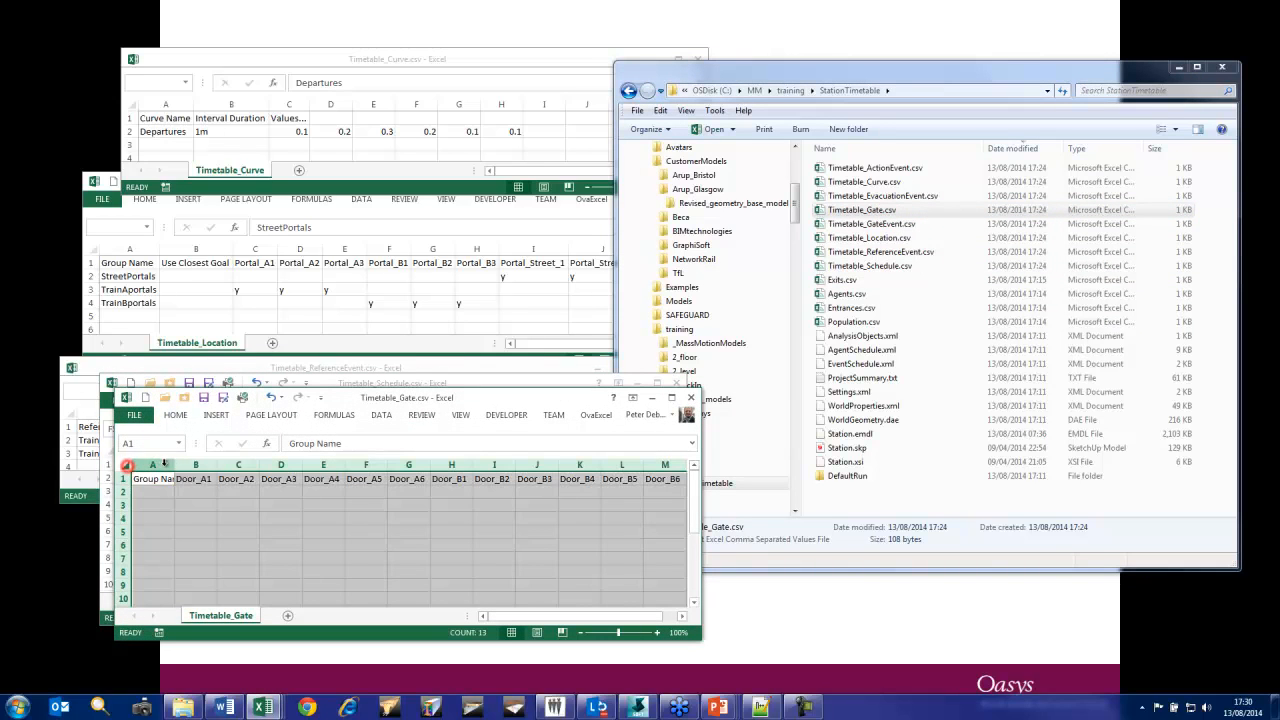
pyautogui.doubleClick(175, 465)
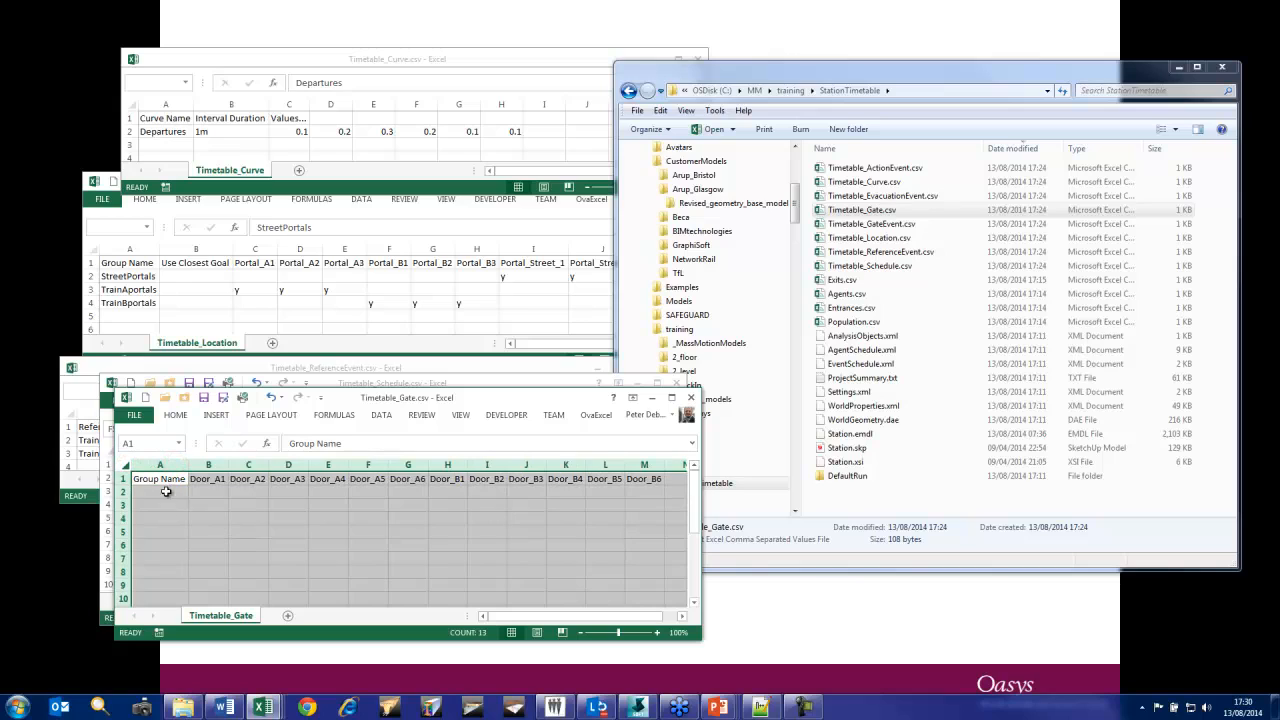
# Add a gate group named TrainAdoors and mark Door_A1 to Door_A6 with y
pyautogui.click(167, 491)
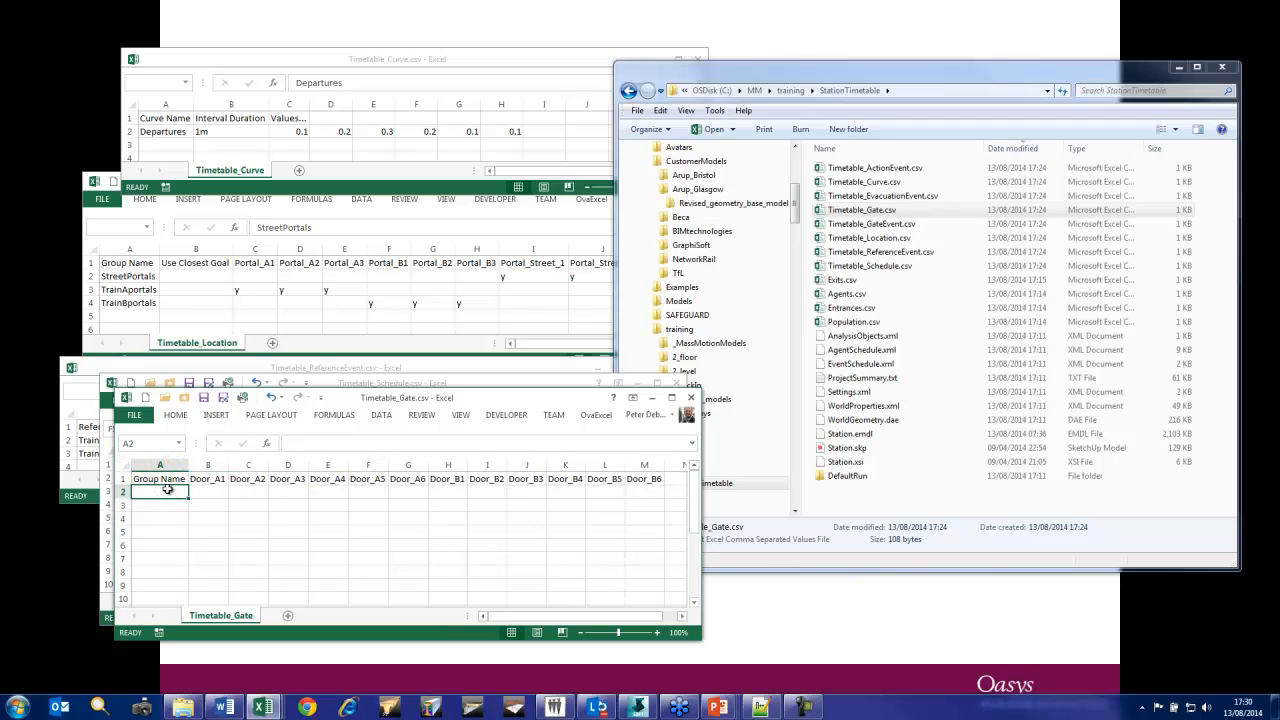
pyautogui.write('TrainAdoors')
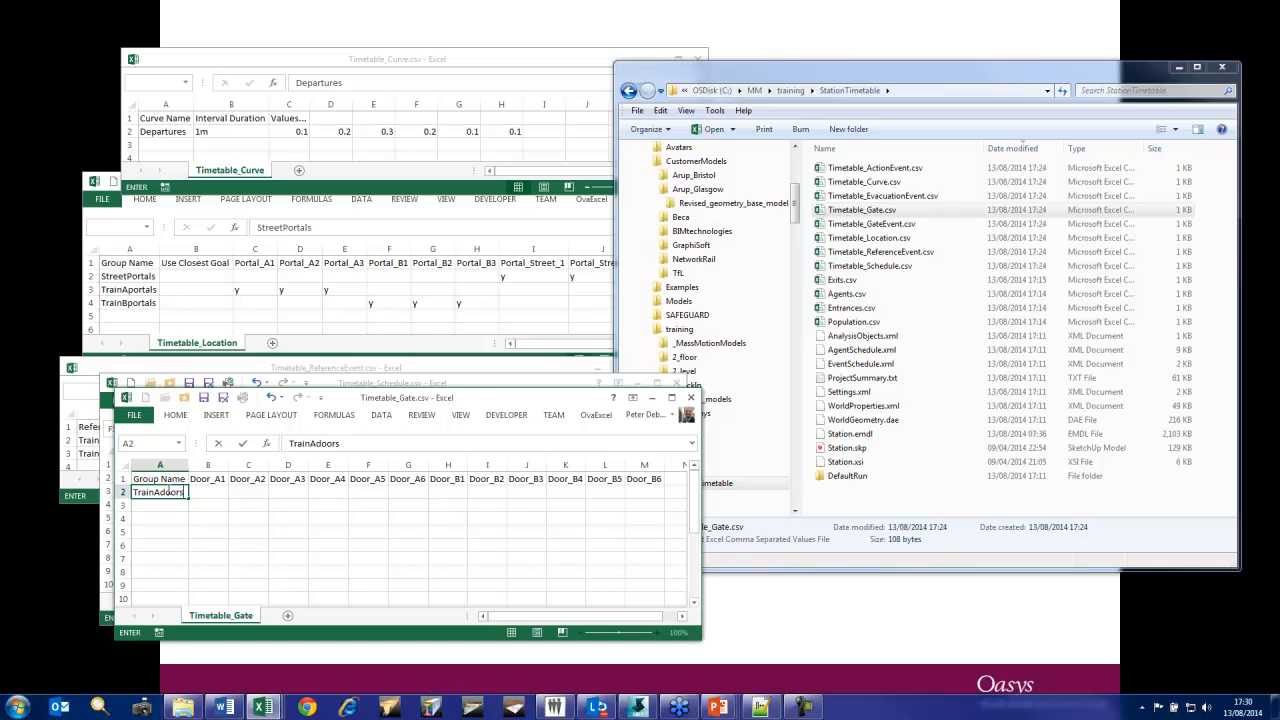
pyautogui.press('Tab')
pyautogui.write('y\ty\ty\ty\ty\ty')
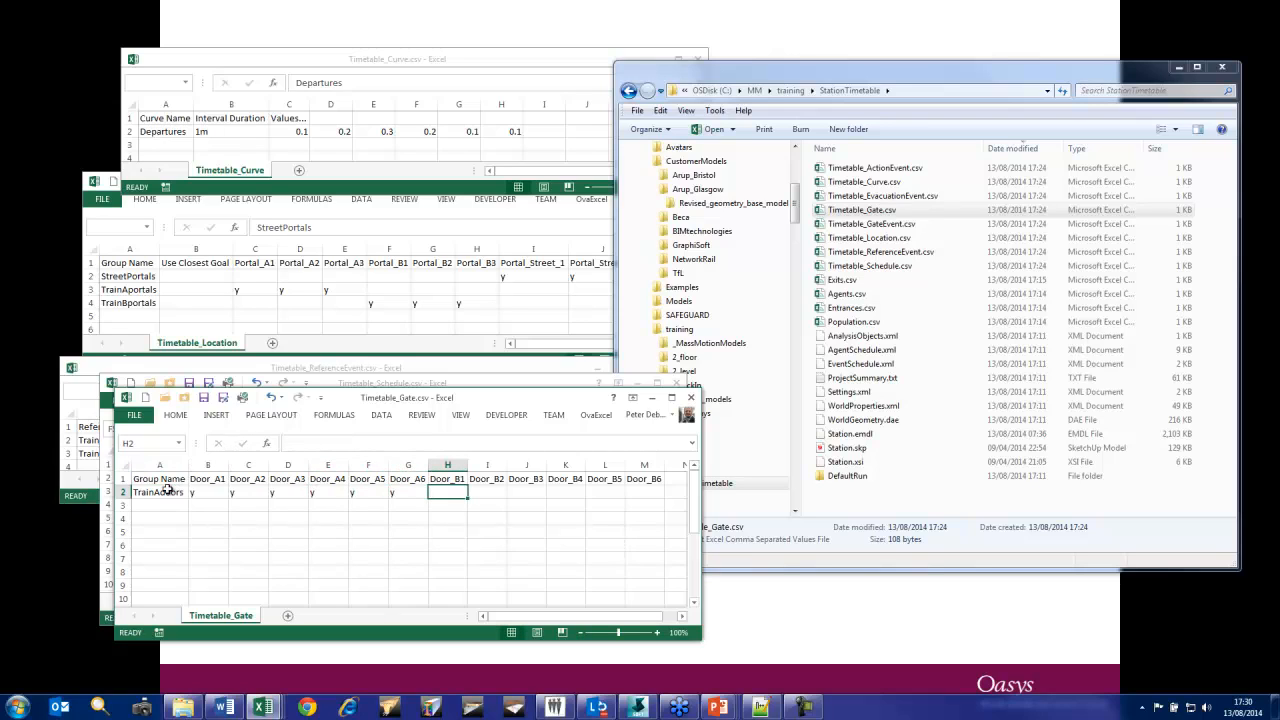
# Enter a second gate group named TrainBdoors in the row below TrainAdoors
pyautogui.click(172, 502)
pyautogui.write('TrainAdoors')
pyautogui.press('Return')
pyautogui.doubleClick(172, 505)
pyautogui.press('BackSpace')
pyautogui.write('B')
# Mark Door_B1 to Door_B6 with y in the TrainBdoors row and move the gate table window clear of the schedule table
pyautogui.press('Tab')
pyautogui.press('Tab')
pyautogui.press('Tab')
pyautogui.press('Tab')
pyautogui.press('Tab')
pyautogui.press('Tab')
pyautogui.press('Tab')
pyautogui.write('y\ty\ty\ty\ty\ty')
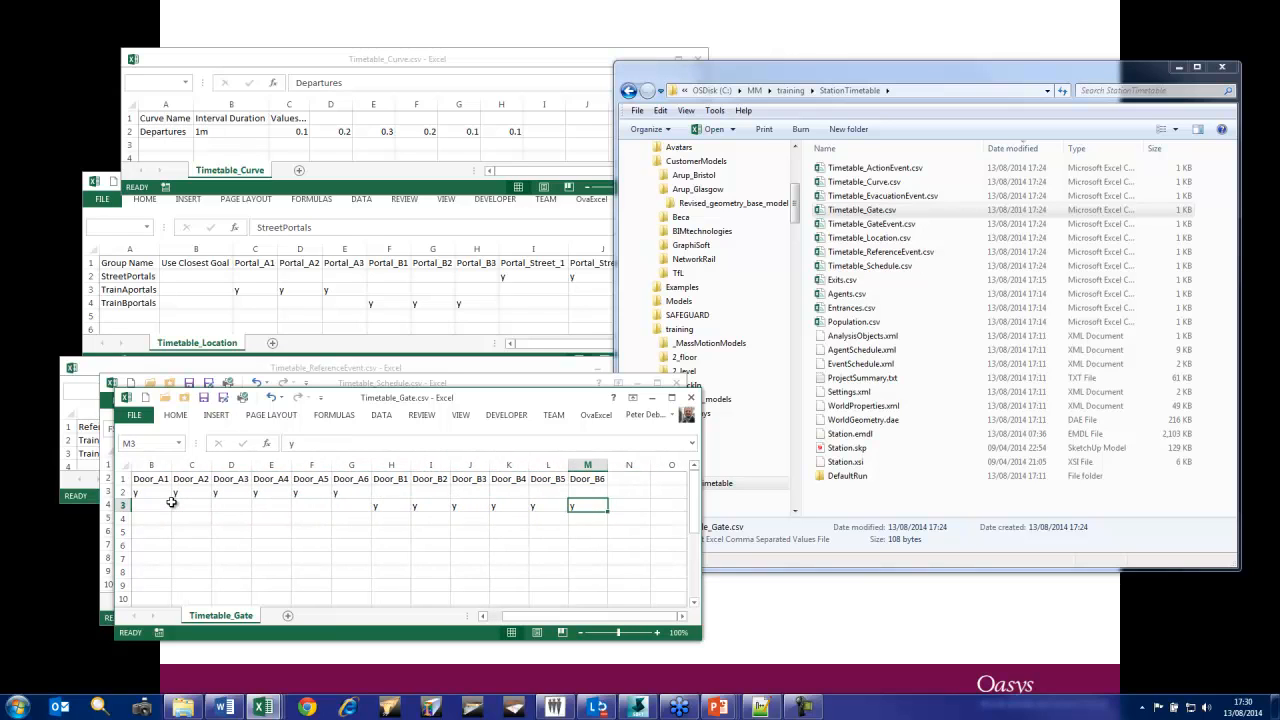
pyautogui.press('Home')
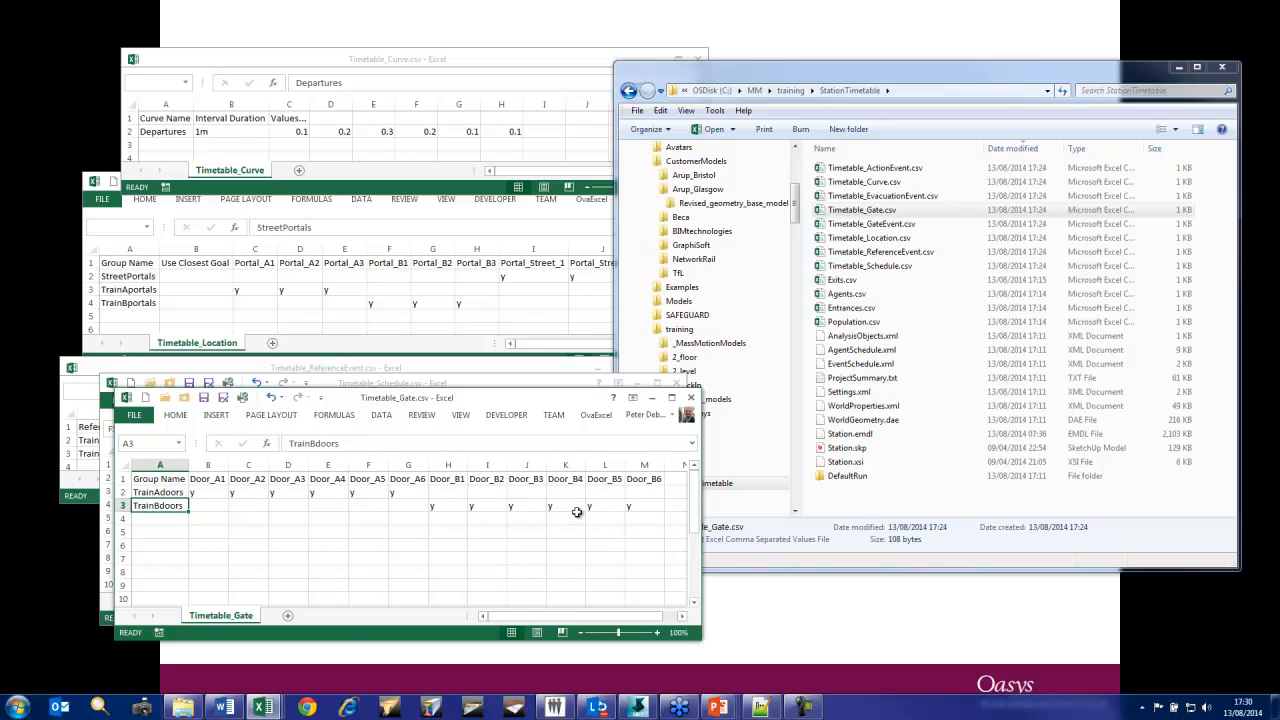
pyautogui.moveTo(470, 401); pyautogui.dragTo(439, 67)
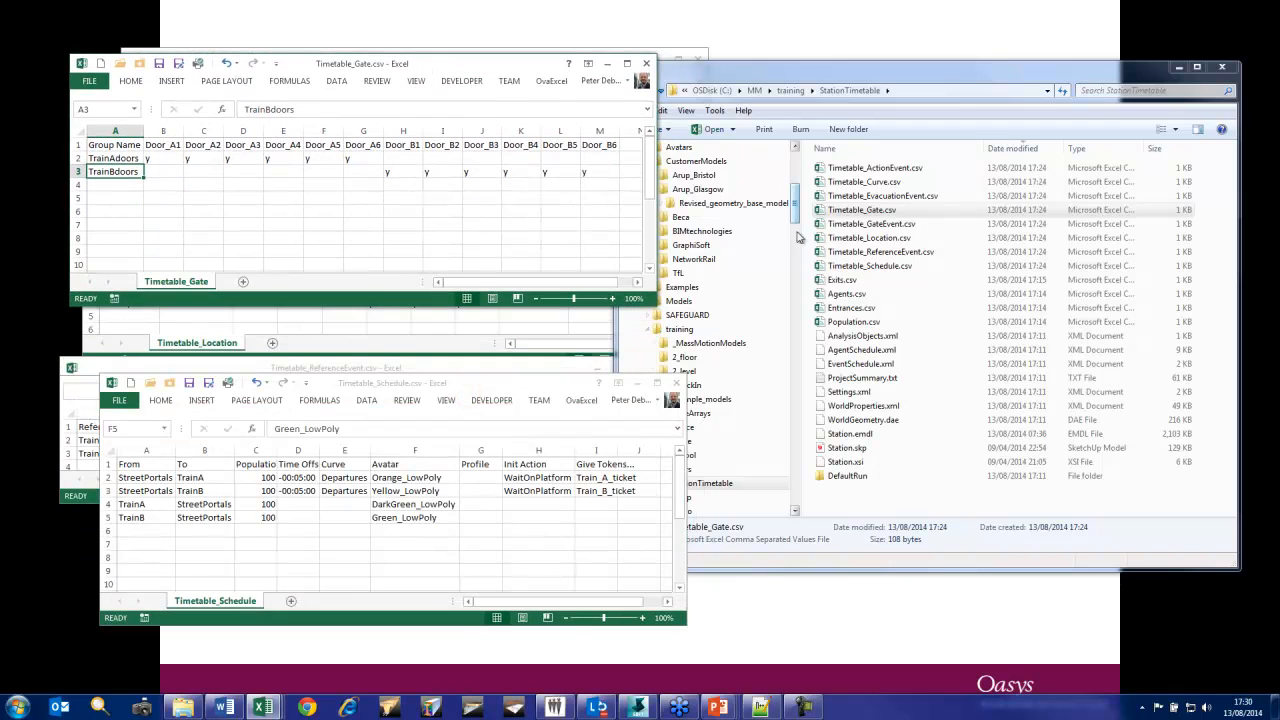
# Open Timetable_GateEvent.csv, fit all its columns to their contents and move its window clear of the schedule and reference event tables
pyautogui.doubleClick(888, 224)
pyautogui.moveTo(337, 83); pyautogui.dragTo(369, 360)
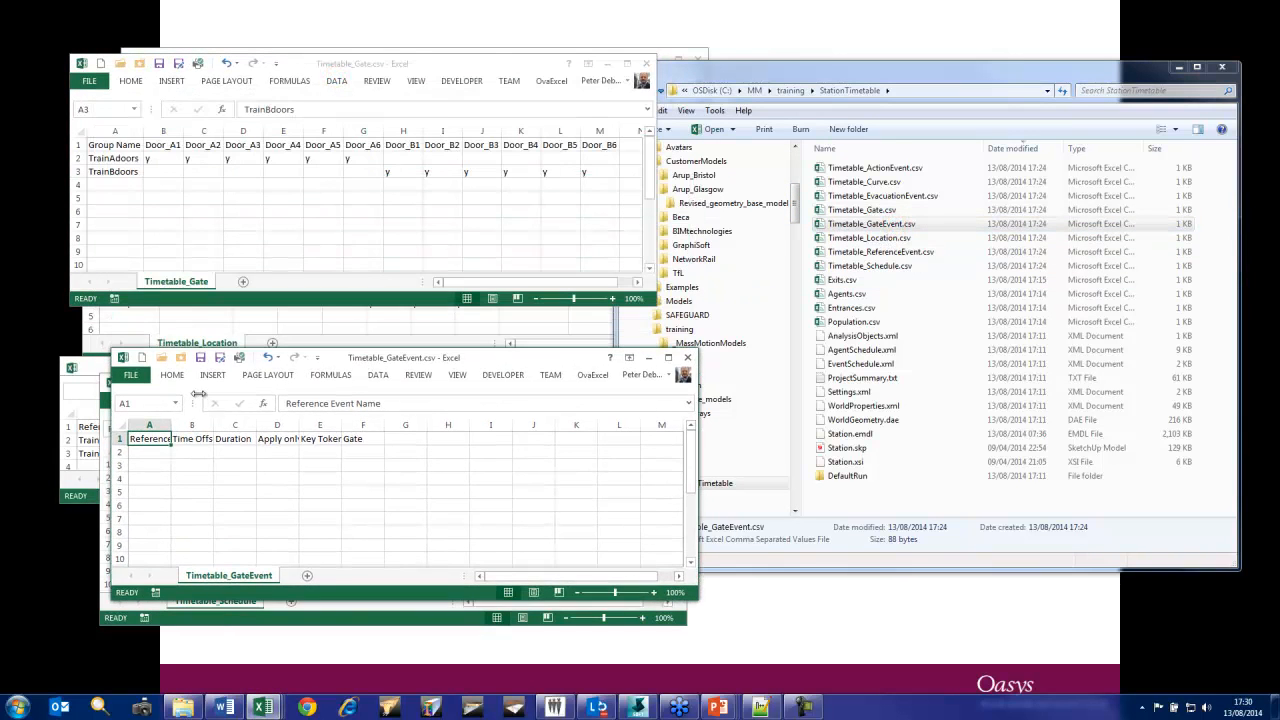
pyautogui.click(118, 425)
pyautogui.doubleClick(171, 425)
pyautogui.click(242, 457)
pyautogui.moveTo(345, 360); pyautogui.dragTo(738, 362)
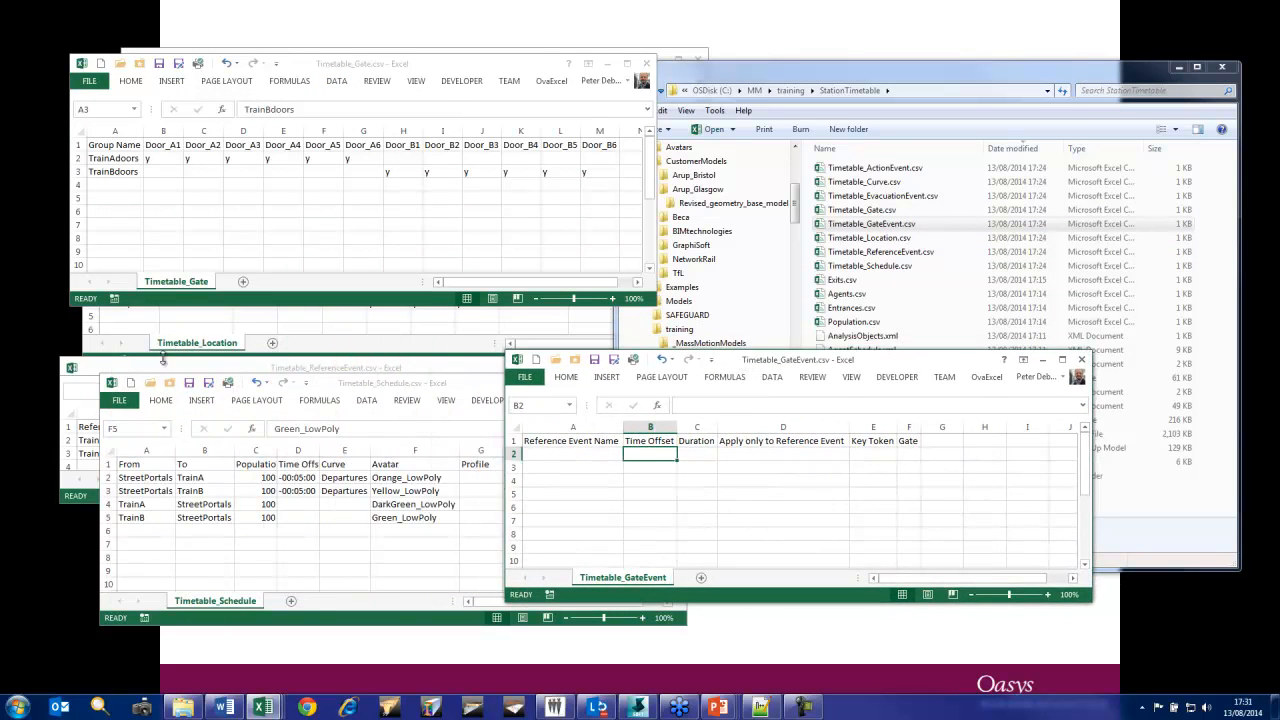
# Copy the TrainA and TrainB names from the reference event table into the gate event table's Reference Event Name column
pyautogui.click(236, 371)
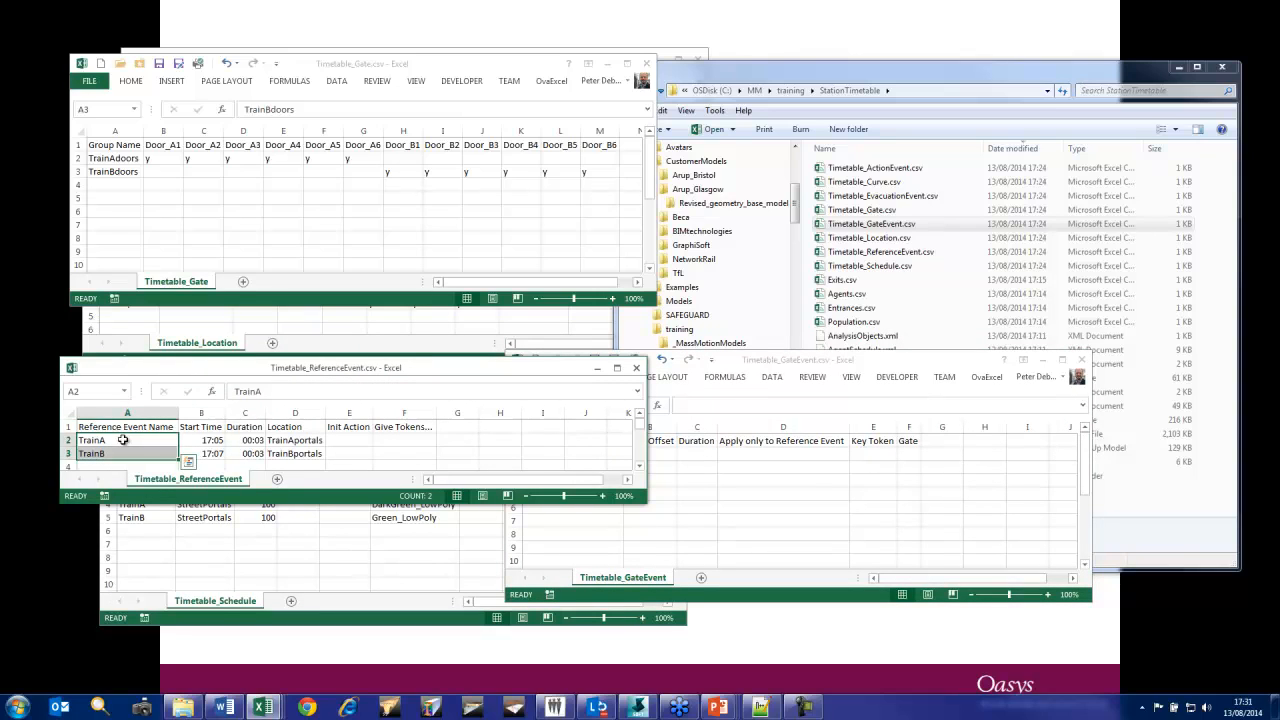
pyautogui.hotkey('ctrl', 'c')
pyautogui.click(628, 460)
pyautogui.click(563, 451)
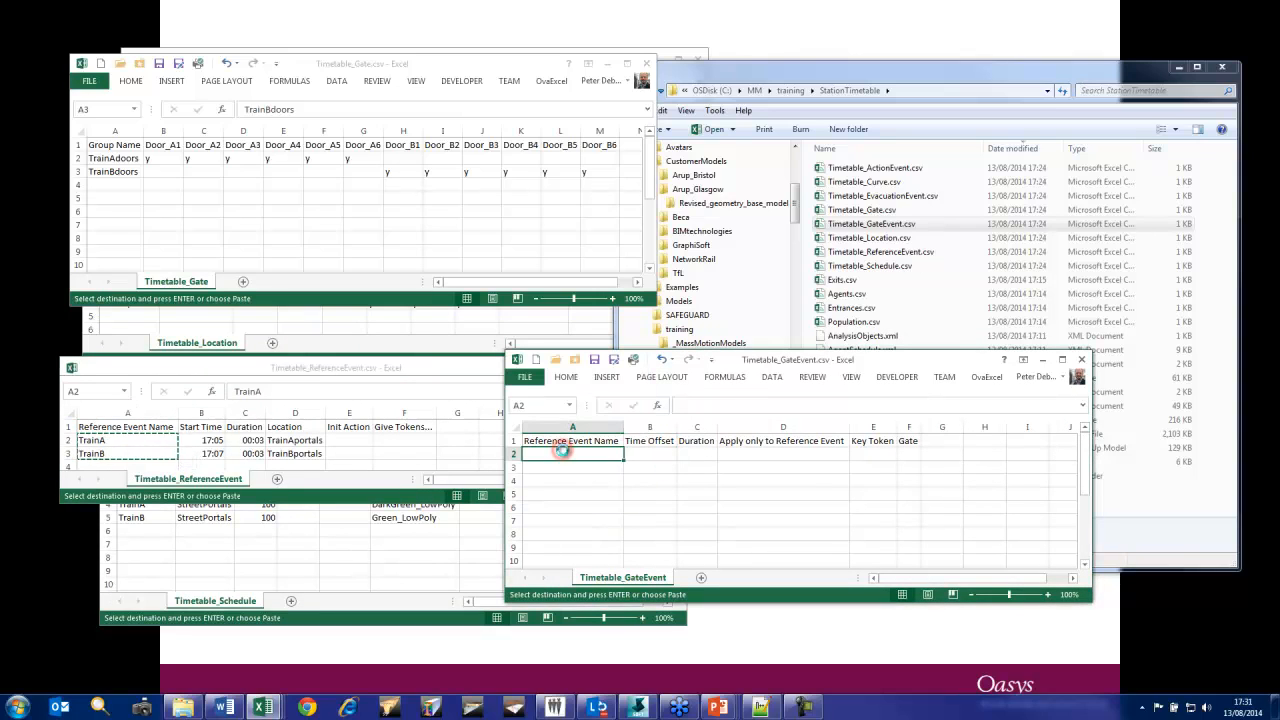
pyautogui.hotkey('ctrl', 'v')
pyautogui.press('Escape')
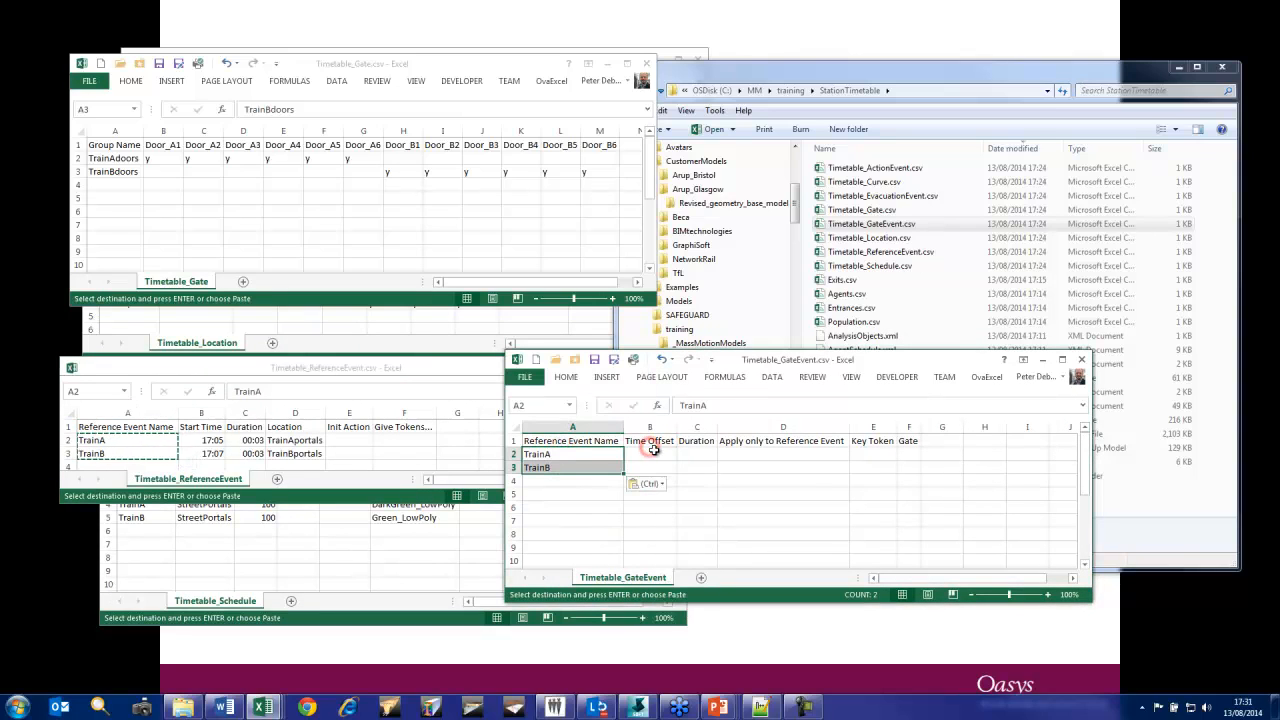
# Copy TrainAdoors and TrainBdoors from the gate table into the gate event table's Gate column and fit that column's width
pyautogui.click(700, 455)
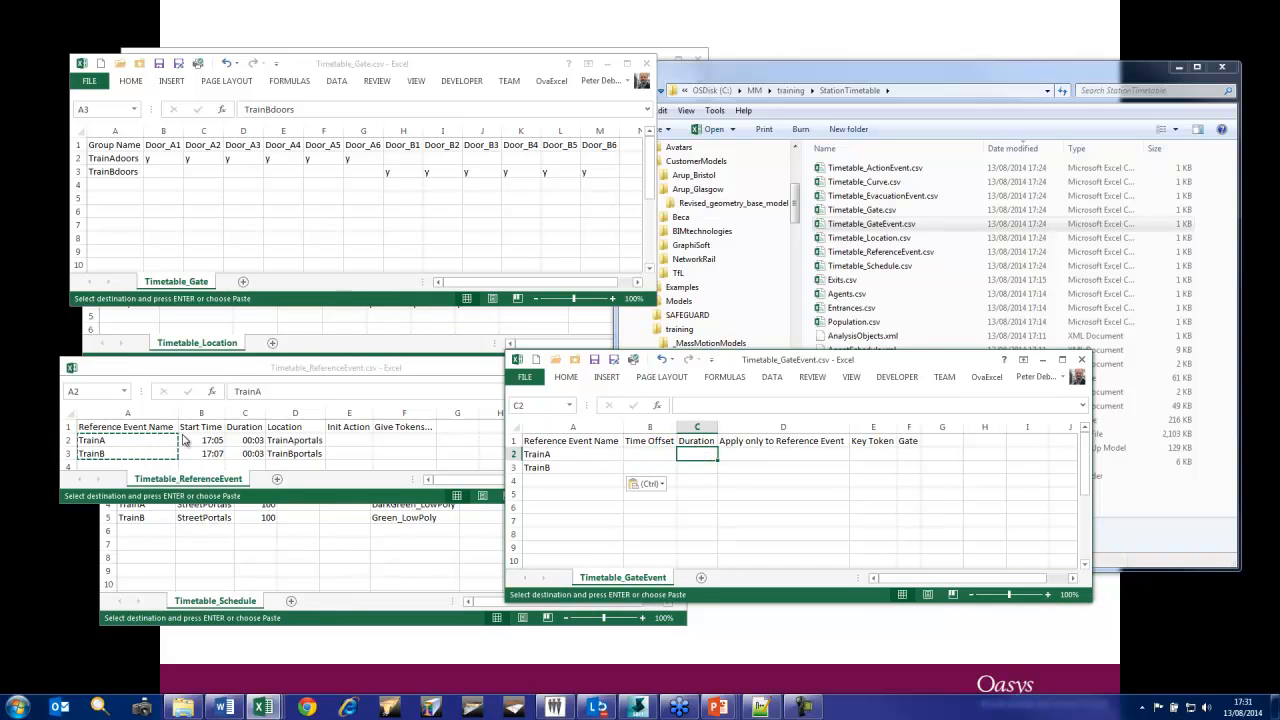
pyautogui.click(752, 456)
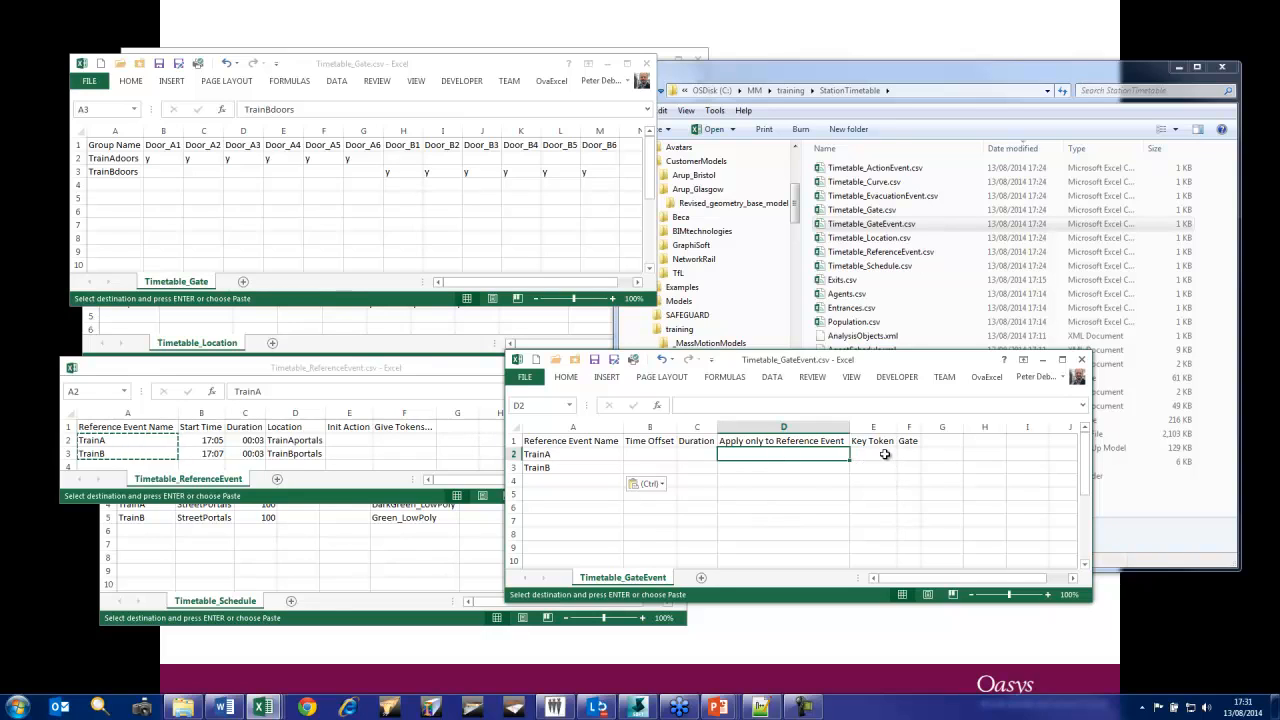
pyautogui.moveTo(880, 453); pyautogui.dragTo(879, 468)
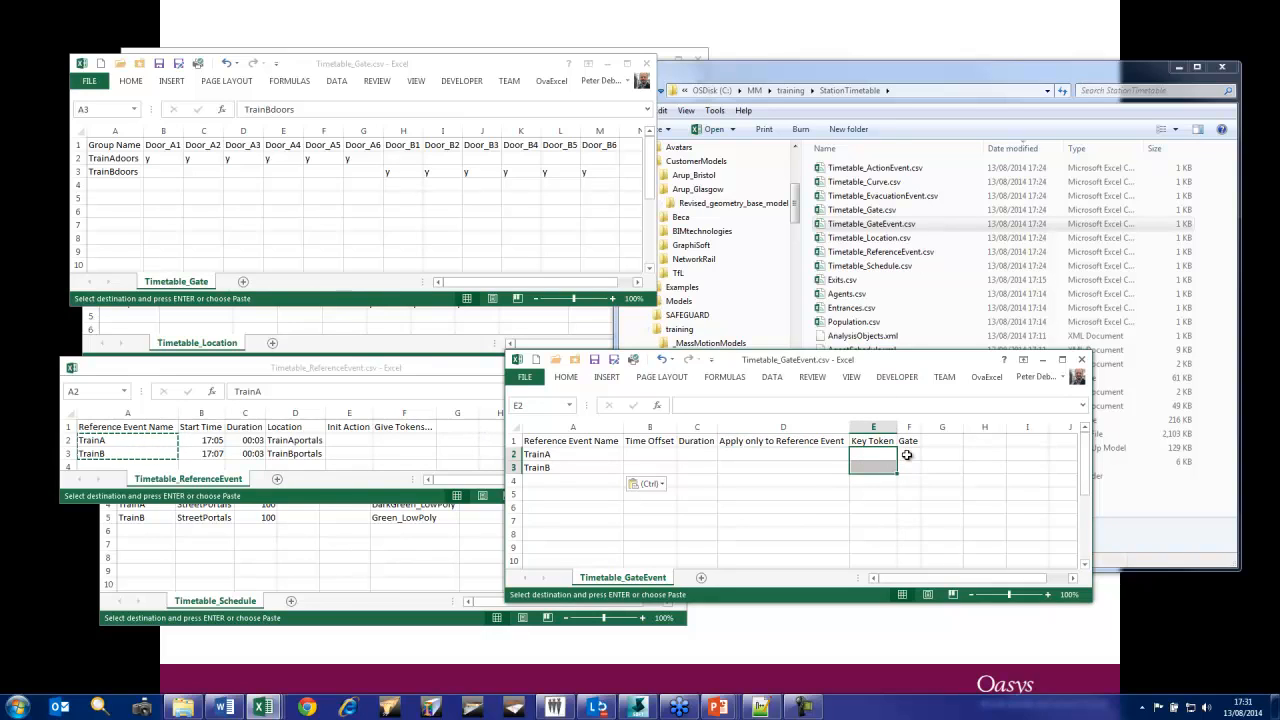
pyautogui.click(906, 454)
pyautogui.click(115, 158)
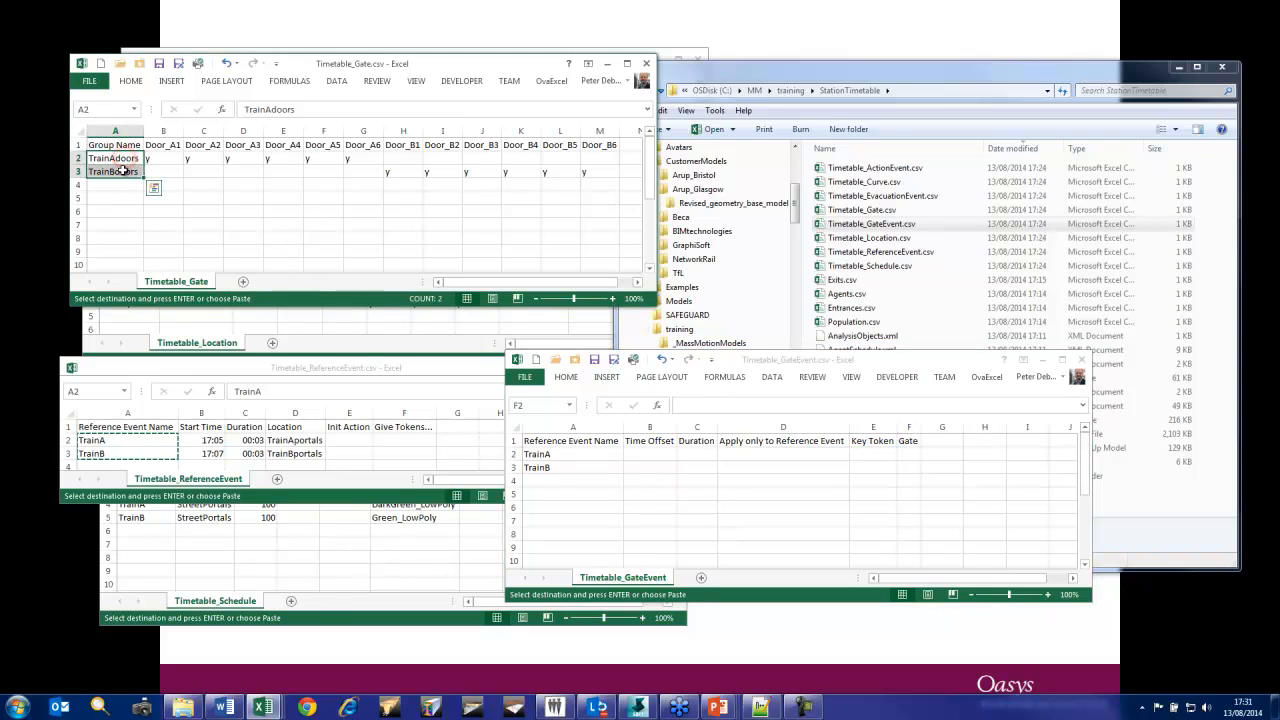
pyautogui.click(909, 453)
pyautogui.hotkey('ctrl', 'v')
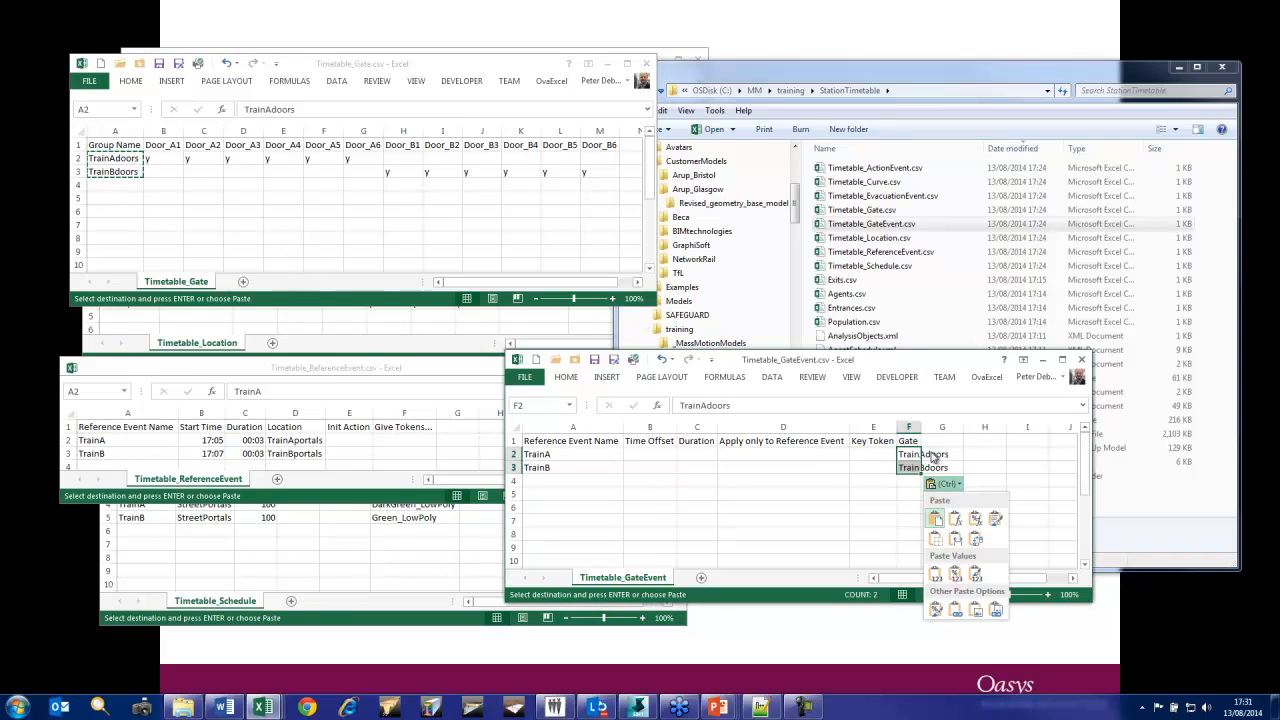
pyautogui.click(922, 427)
pyautogui.doubleClick(922, 427)
# Move the gate event window off the file list, open Timetable_EvacuationEvent.csv and fit all its columns to their contents
pyautogui.moveTo(912, 358); pyautogui.dragTo(772, 380)
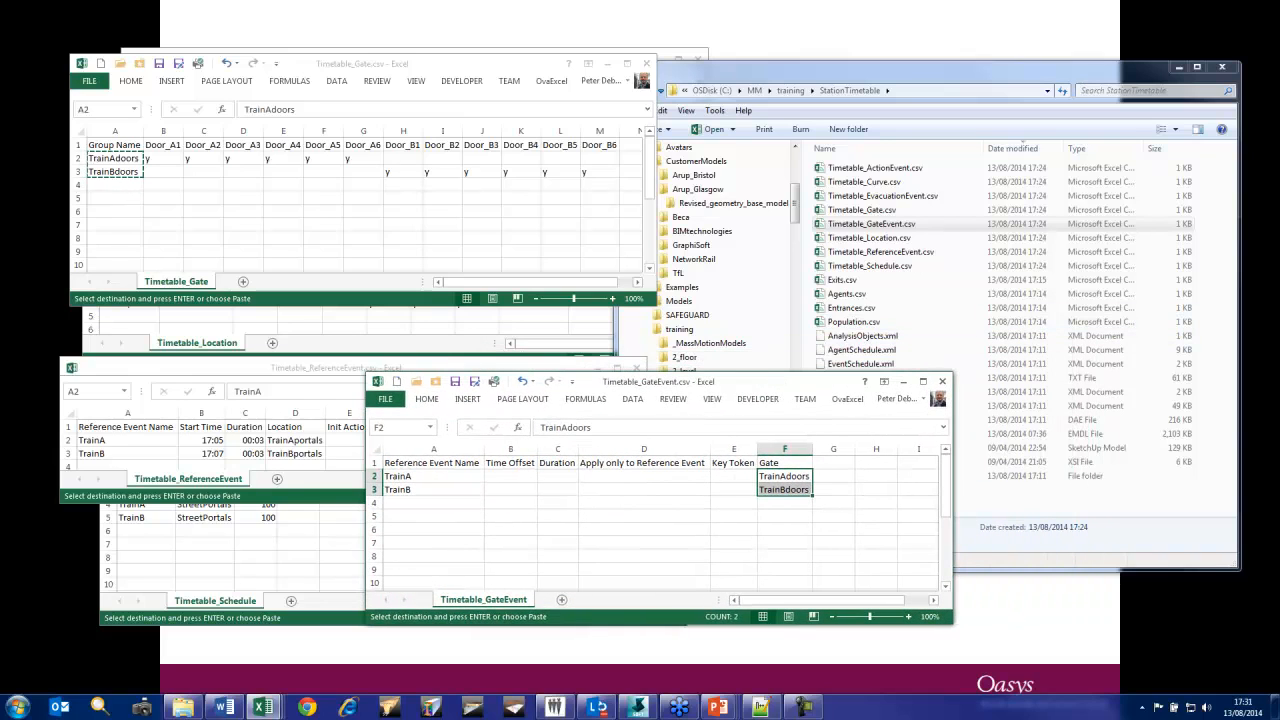
pyautogui.scroll(-1, 660, 520)
pyautogui.click(762, 707)
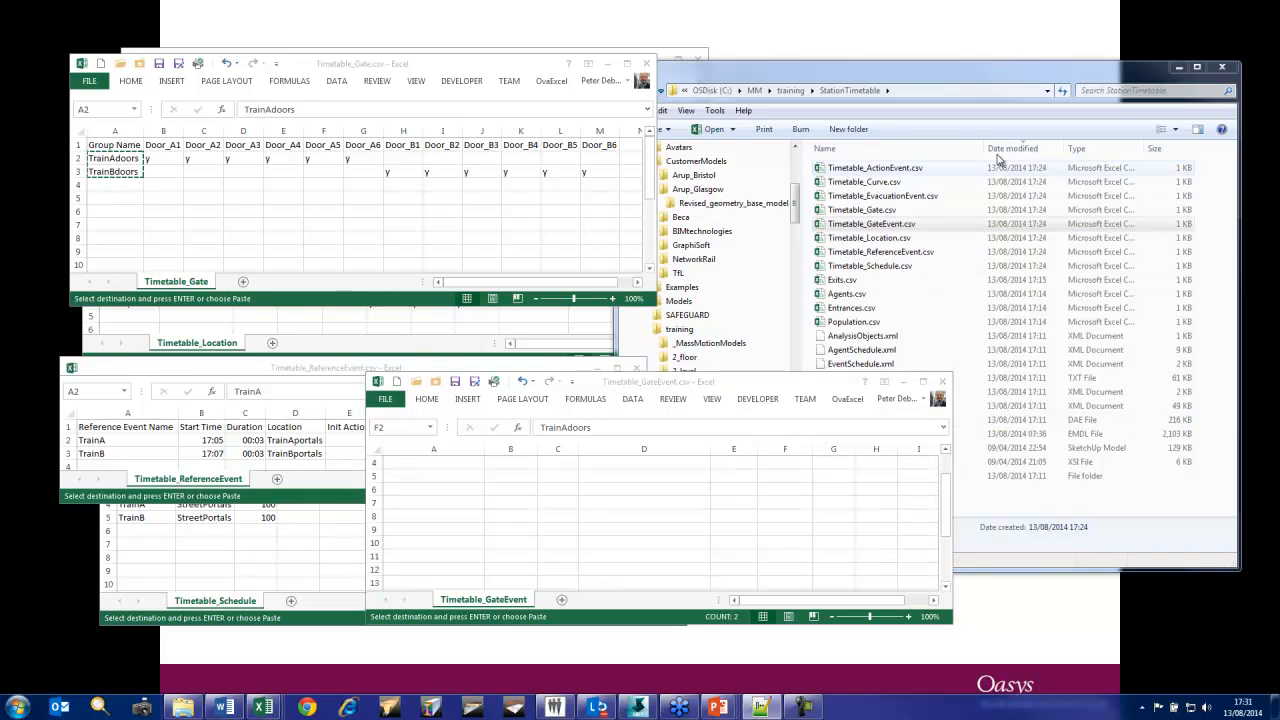
pyautogui.click(883, 229)
pyautogui.doubleClick(888, 197)
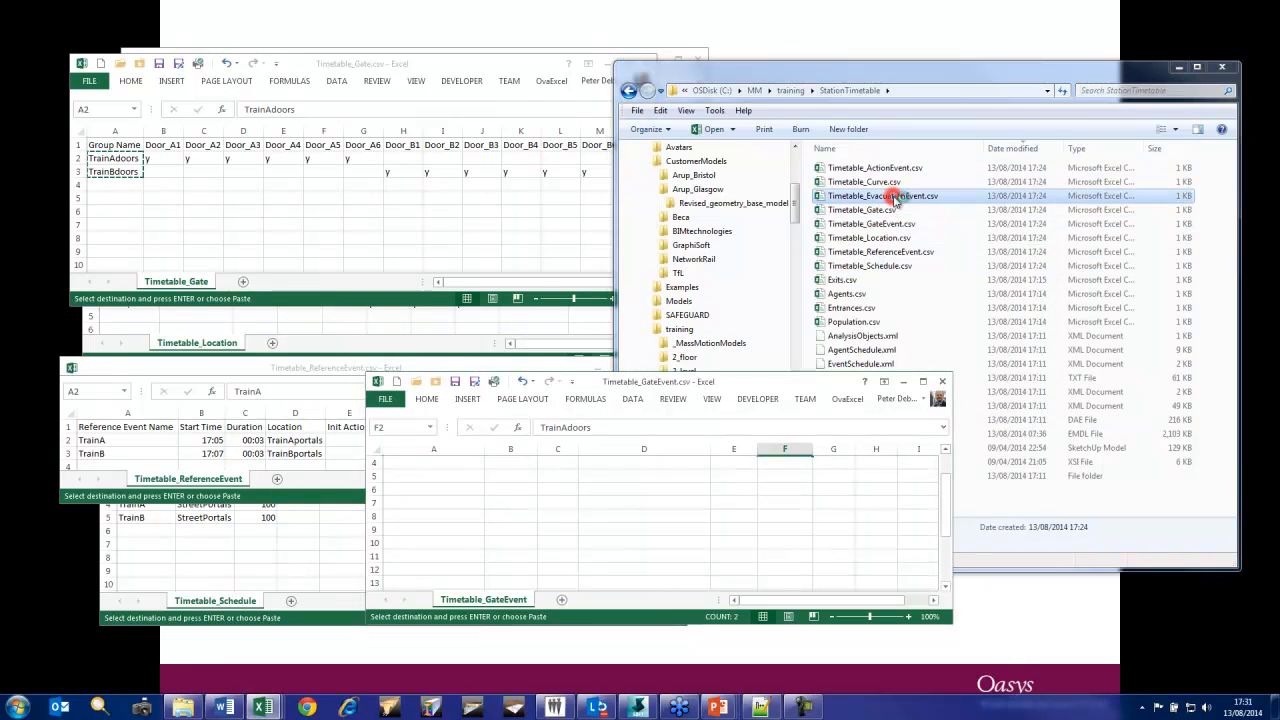
pyautogui.moveTo(752, 400); pyautogui.dragTo(922, 104)
pyautogui.click(562, 165)
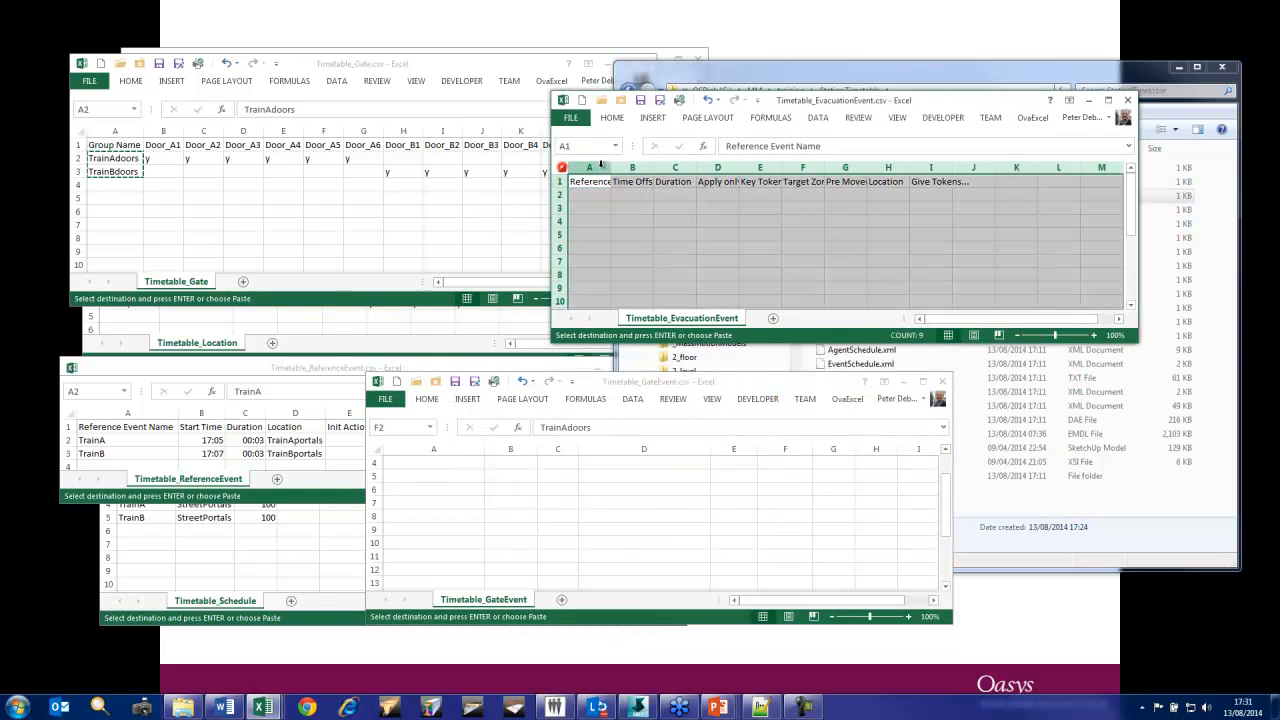
pyautogui.doubleClick(611, 167)
pyautogui.click(637, 203)
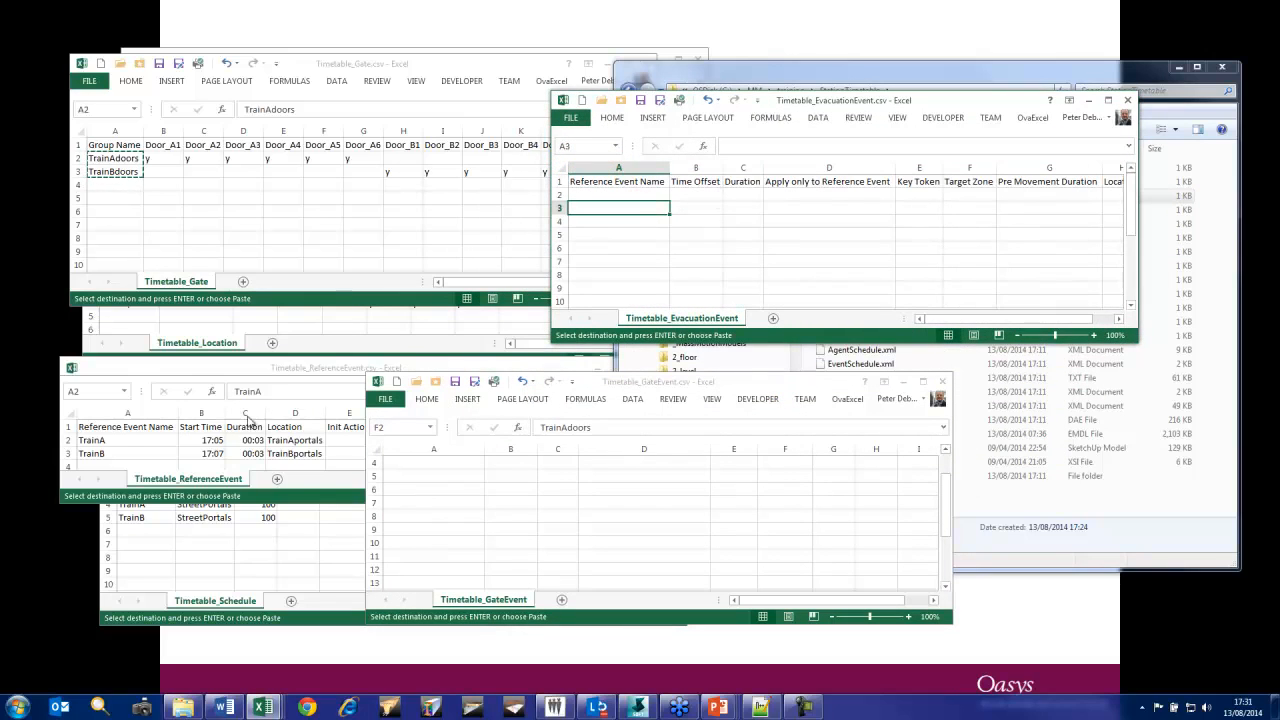
# Copy TrainA and TrainB from the reference event table into the evacuation event table's Reference Event Name column
pyautogui.click(114, 438)
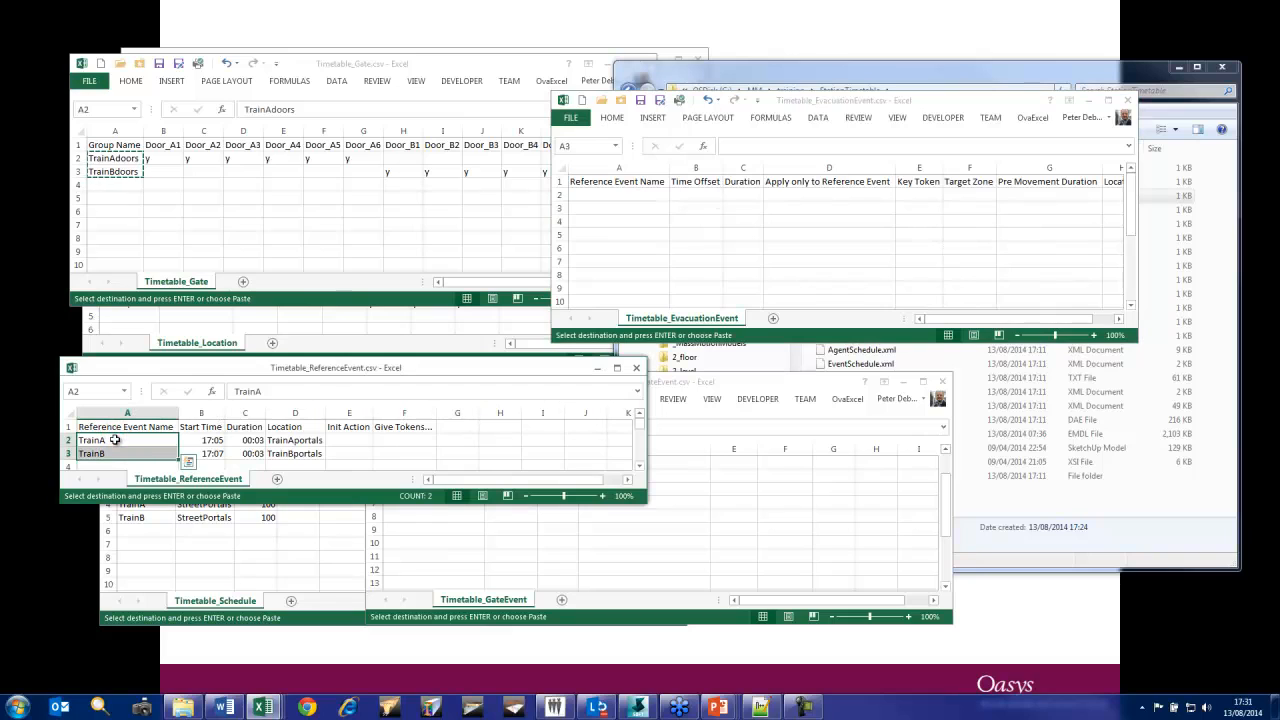
pyautogui.click(617, 195)
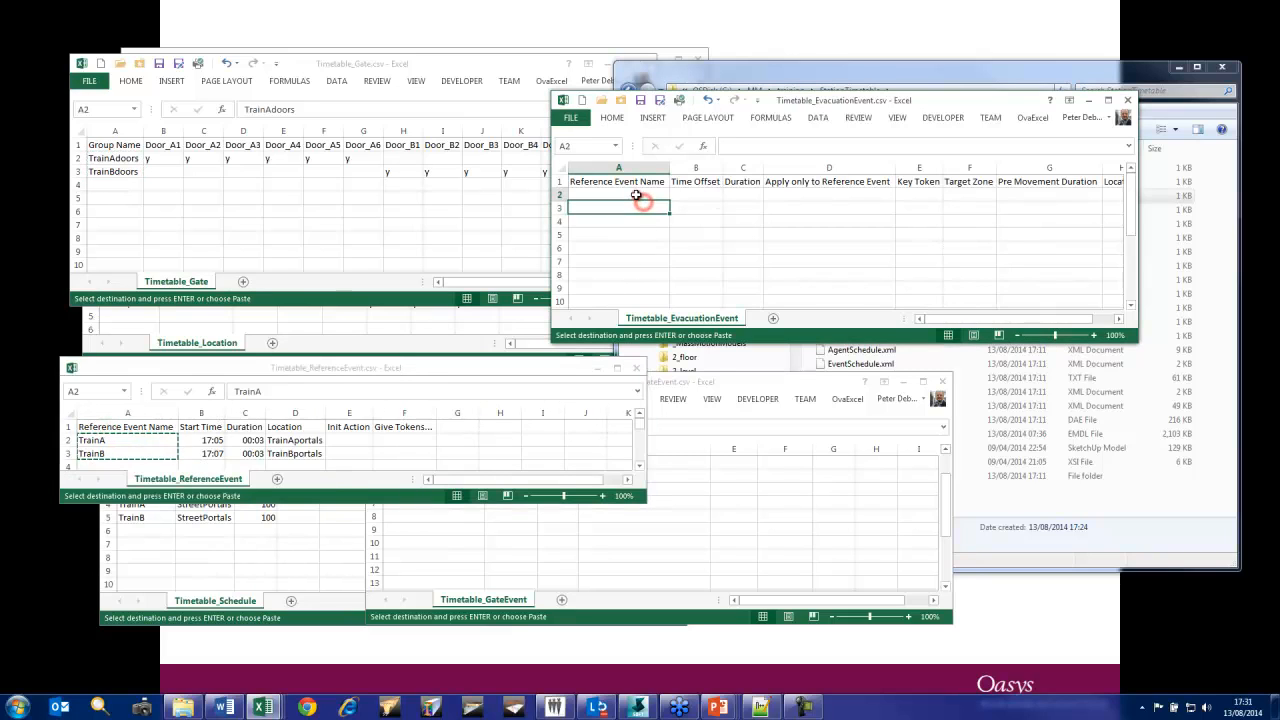
pyautogui.hotkey('ctrl', 'v')
# Copy Train_A_ticket and Train_B_ticket from the schedule table into the evacuation event table's Key Token column and fit that column's width
pyautogui.click(705, 193)
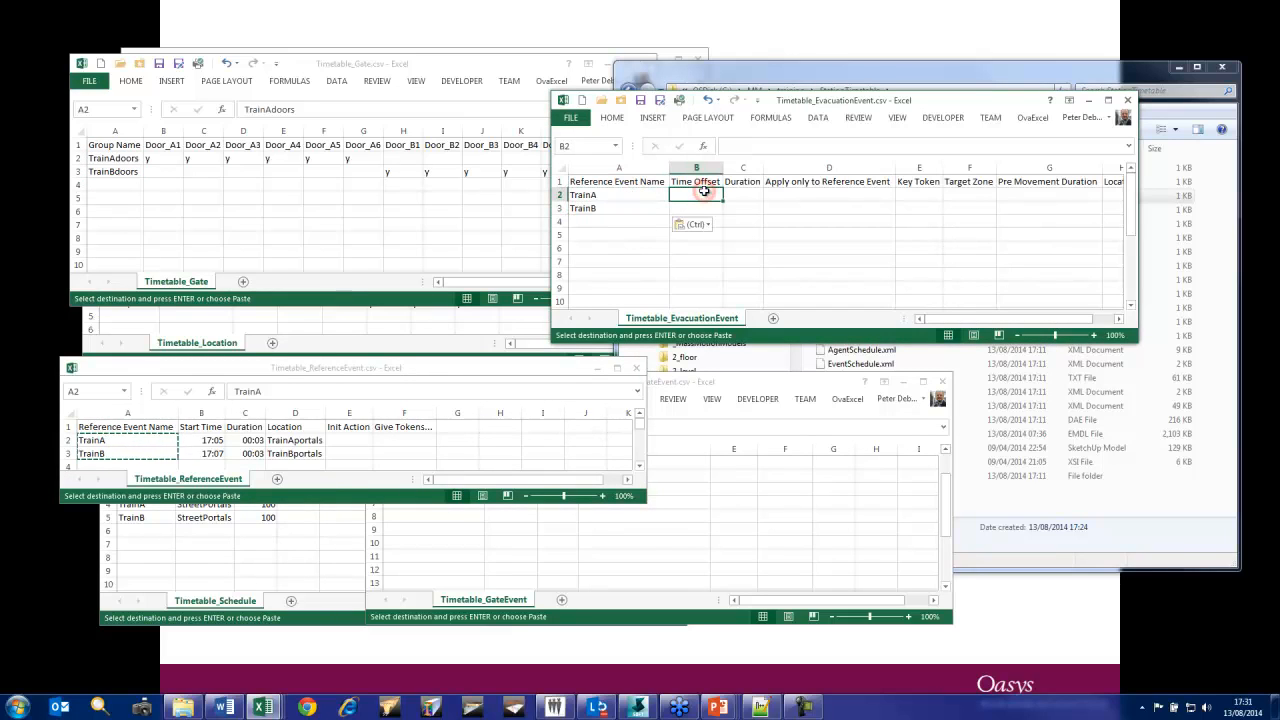
pyautogui.click(748, 193)
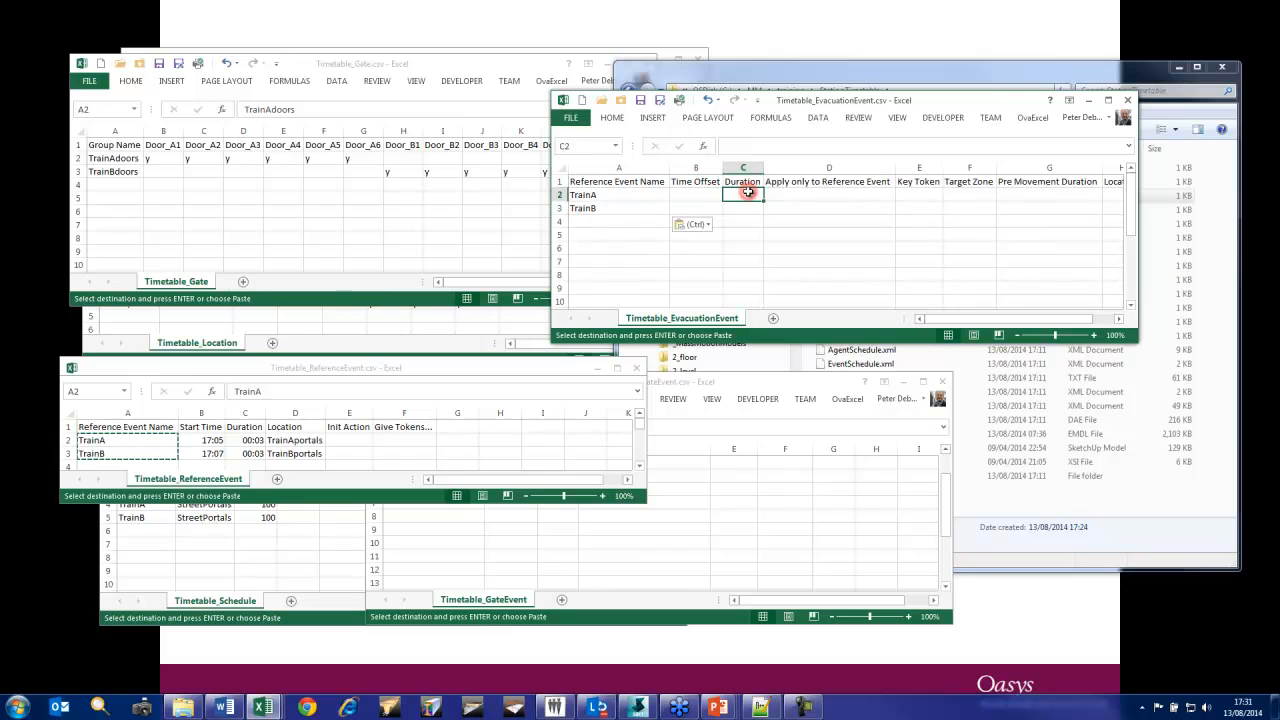
pyautogui.click(806, 196)
pyautogui.click(918, 193)
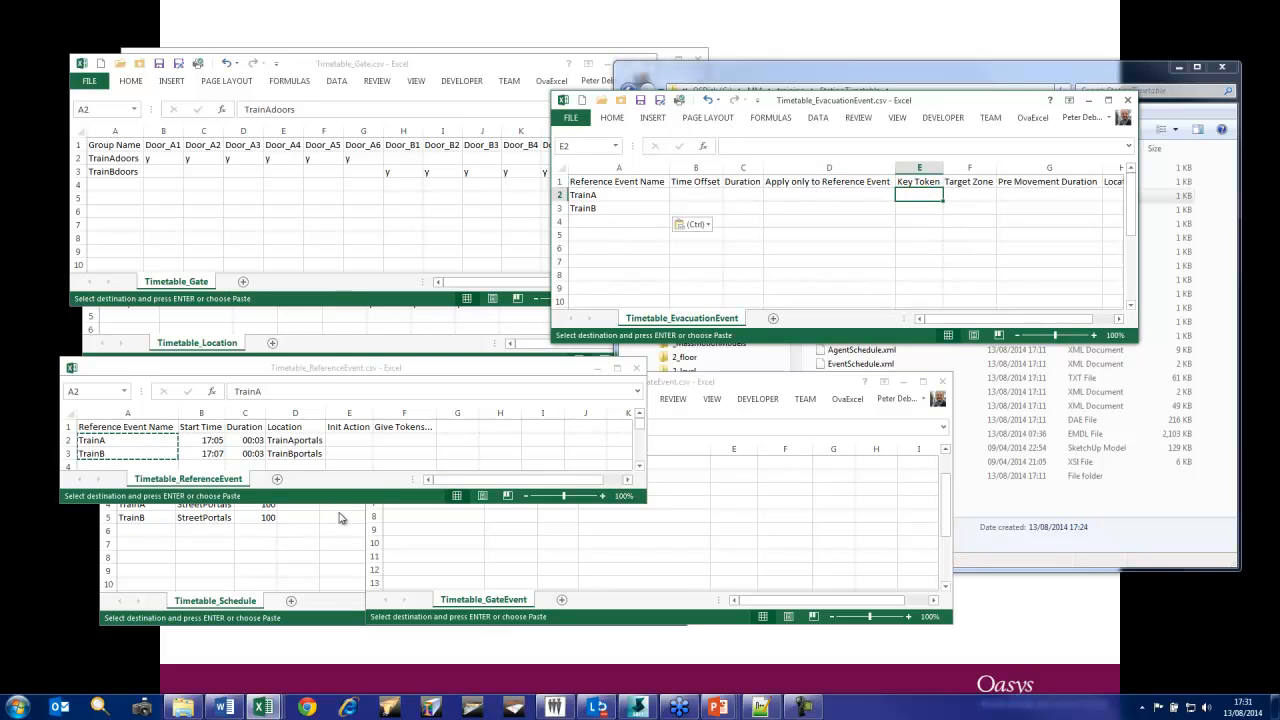
pyautogui.click(262, 707)
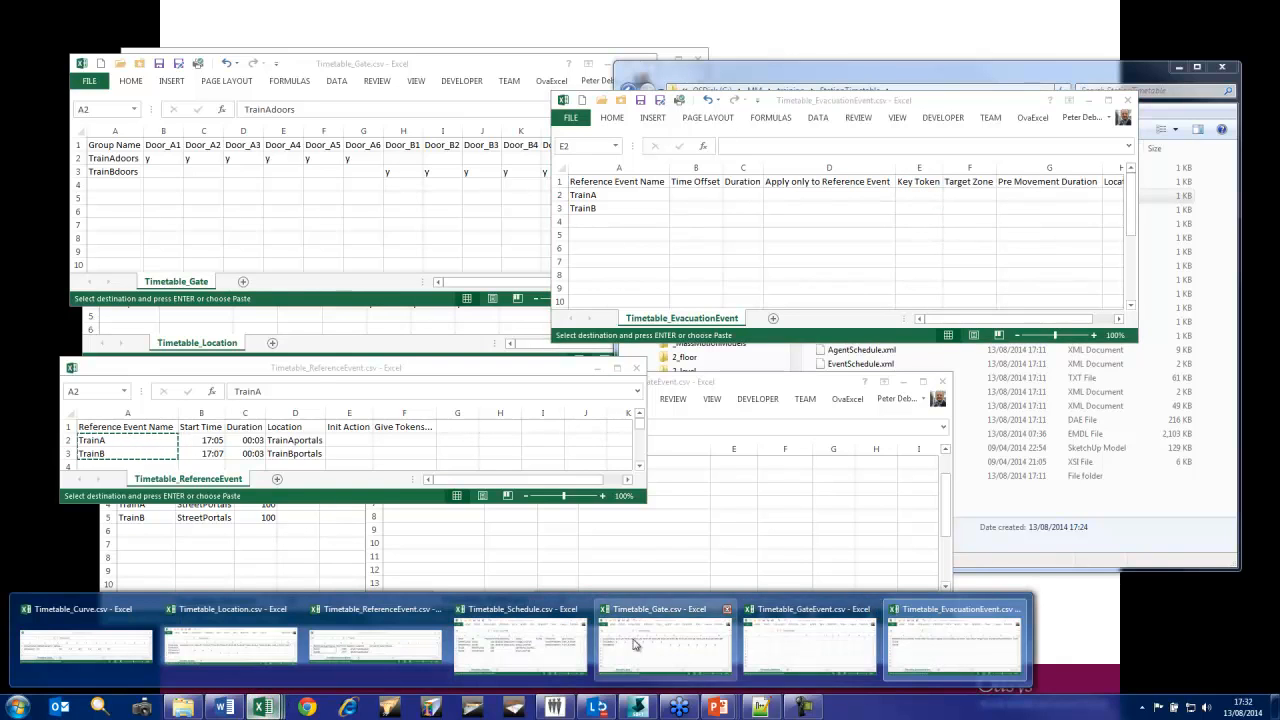
pyautogui.click(545, 640)
pyautogui.click(601, 480)
pyautogui.moveTo(603, 487); pyautogui.dragTo(603, 491)
pyautogui.hotkey('ctrl', 'c')
pyautogui.click(739, 217)
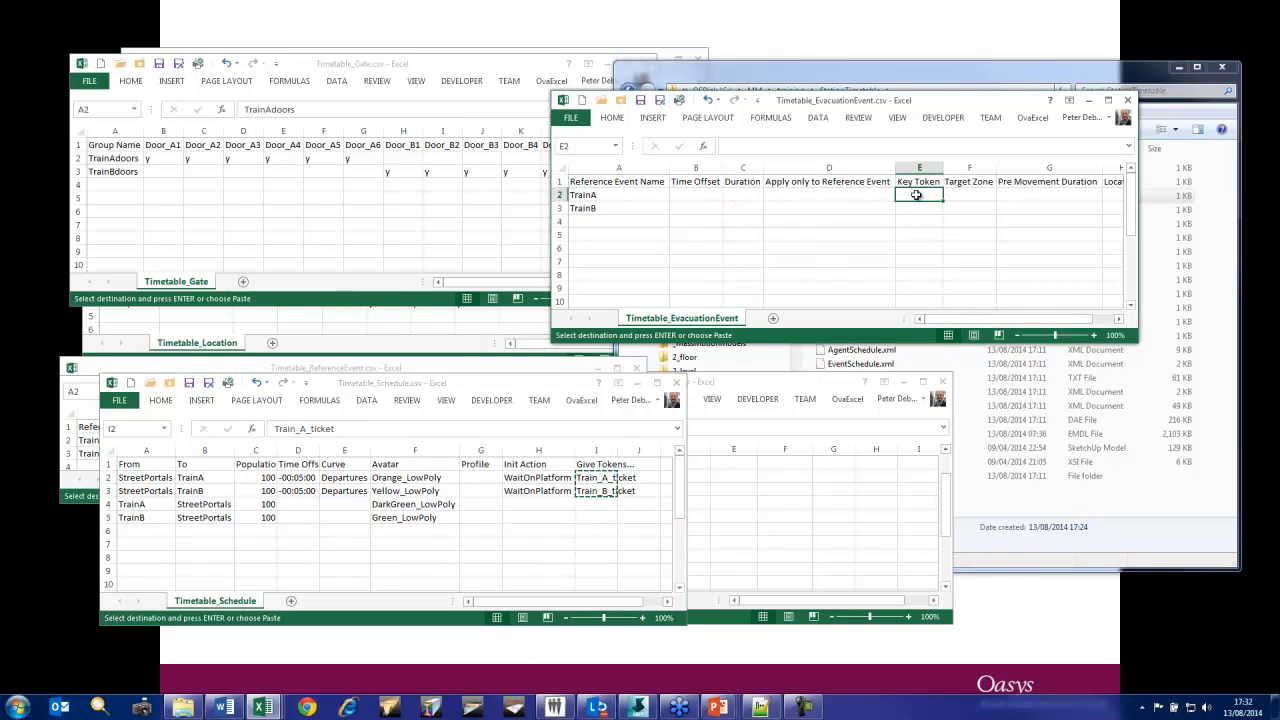
pyautogui.hotkey('ctrl', 'v')
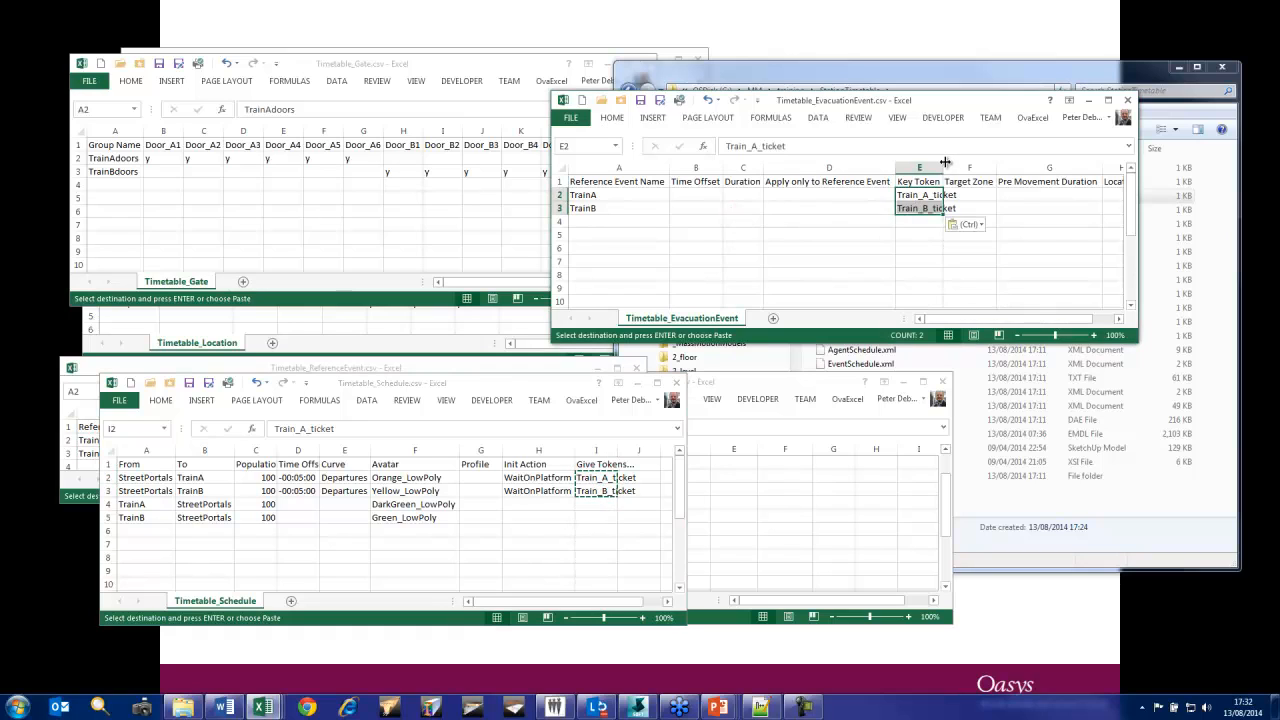
pyautogui.doubleClick(943, 168)
# Enter PlatformZone as the Target Zone for both the TrainA and TrainB evacuation events
pyautogui.click(985, 195)
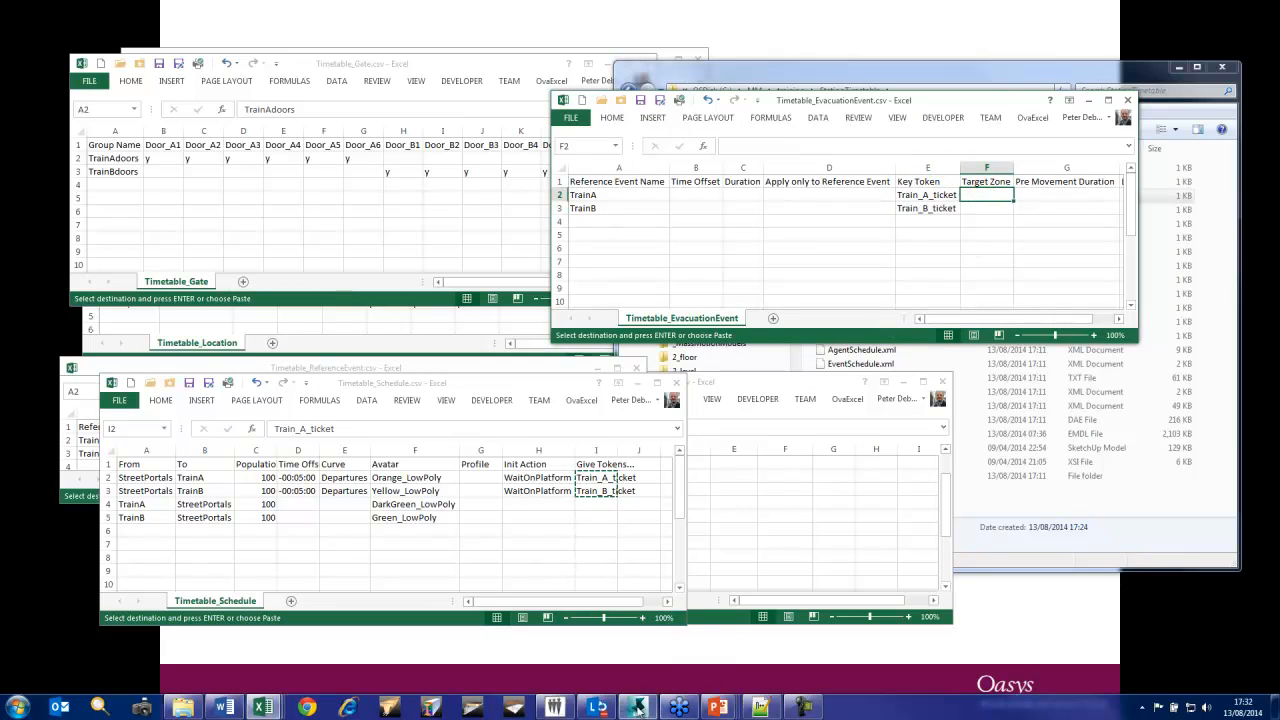
pyautogui.write('PlatformZo')
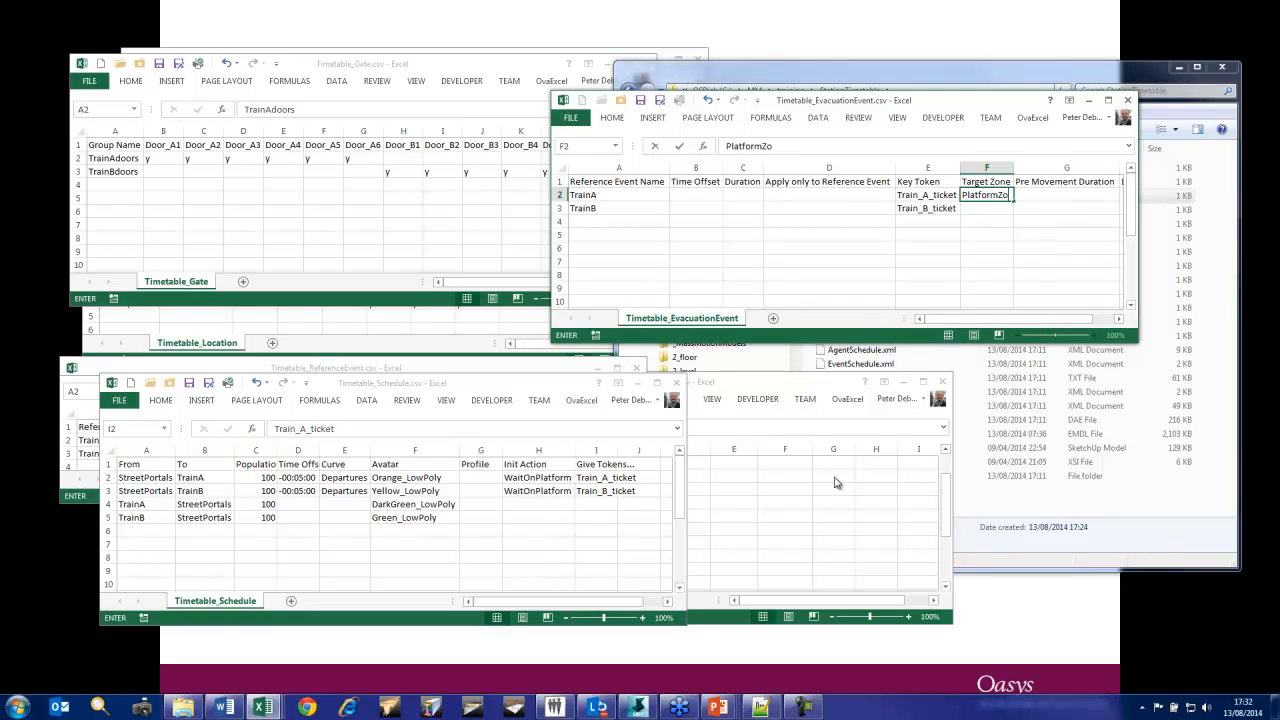
pyautogui.write('ne')
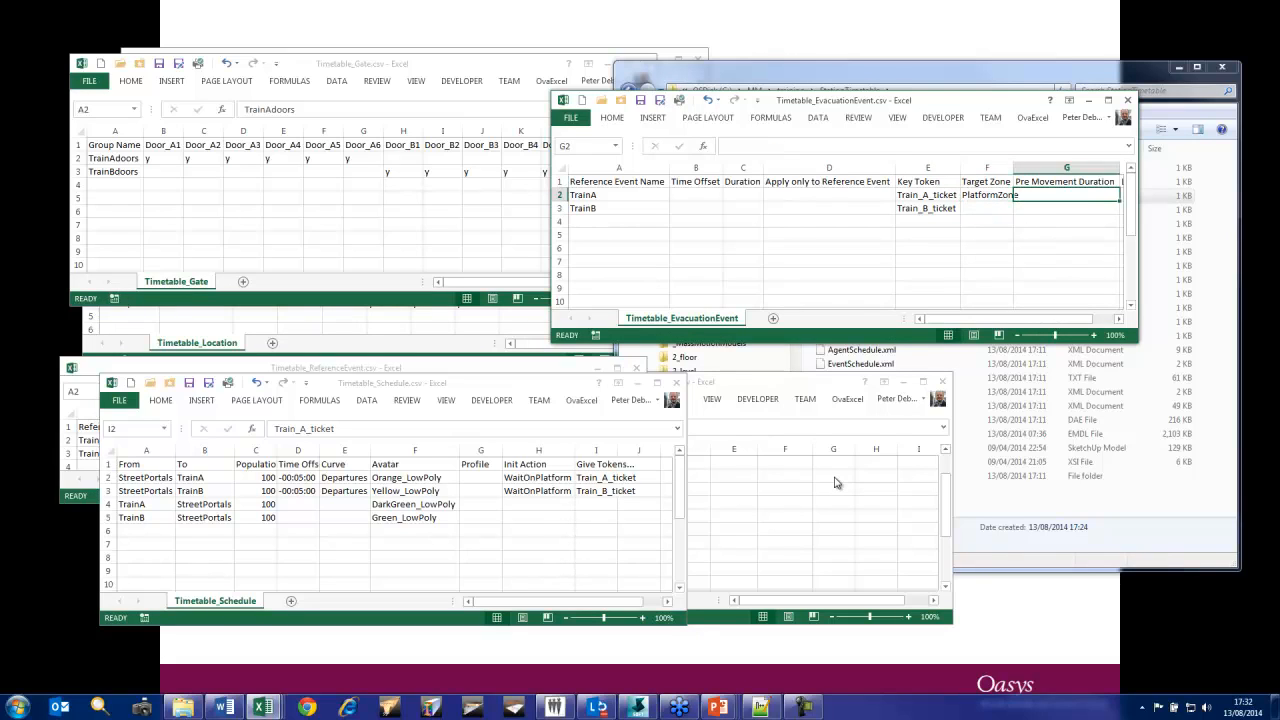
pyautogui.press('Return')
pyautogui.write('PlatformZone')
pyautogui.press('Tab')
pyautogui.press('Tab')
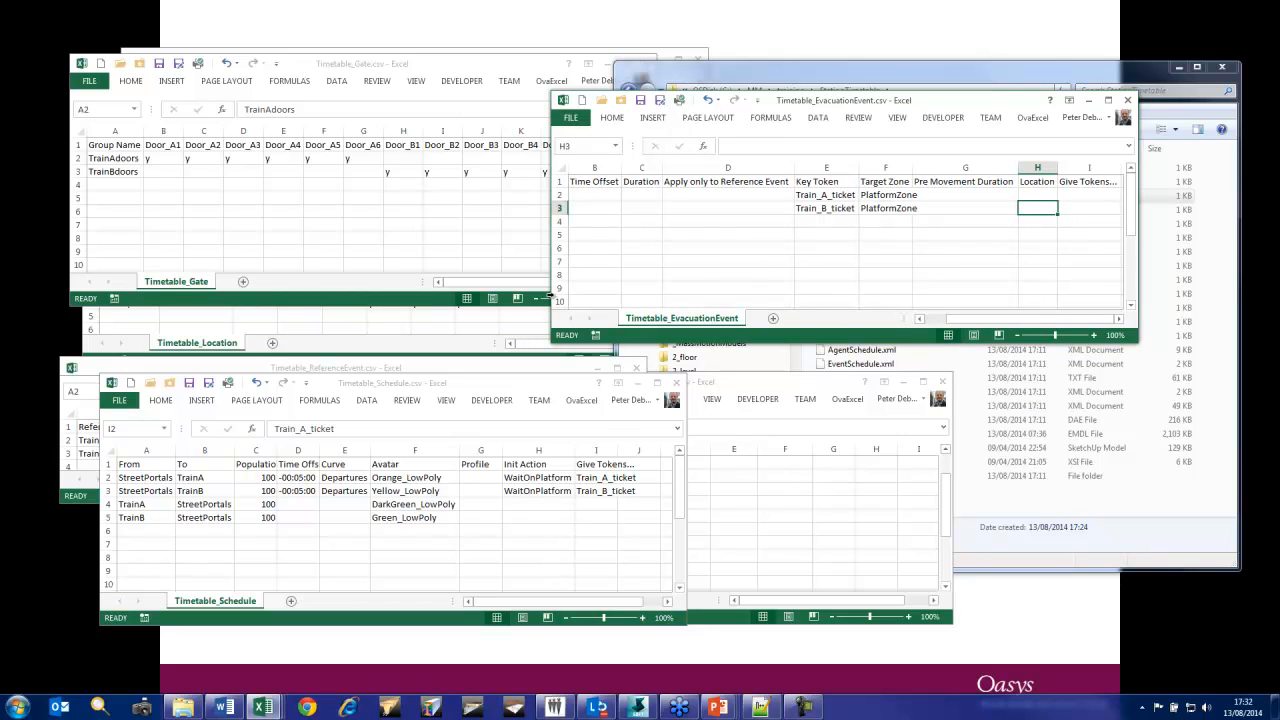
# Widen the evacuation event window and copy TrainAportals and TrainBportals from the location table into its Location column
pyautogui.moveTo(549, 284); pyautogui.dragTo(432, 269)
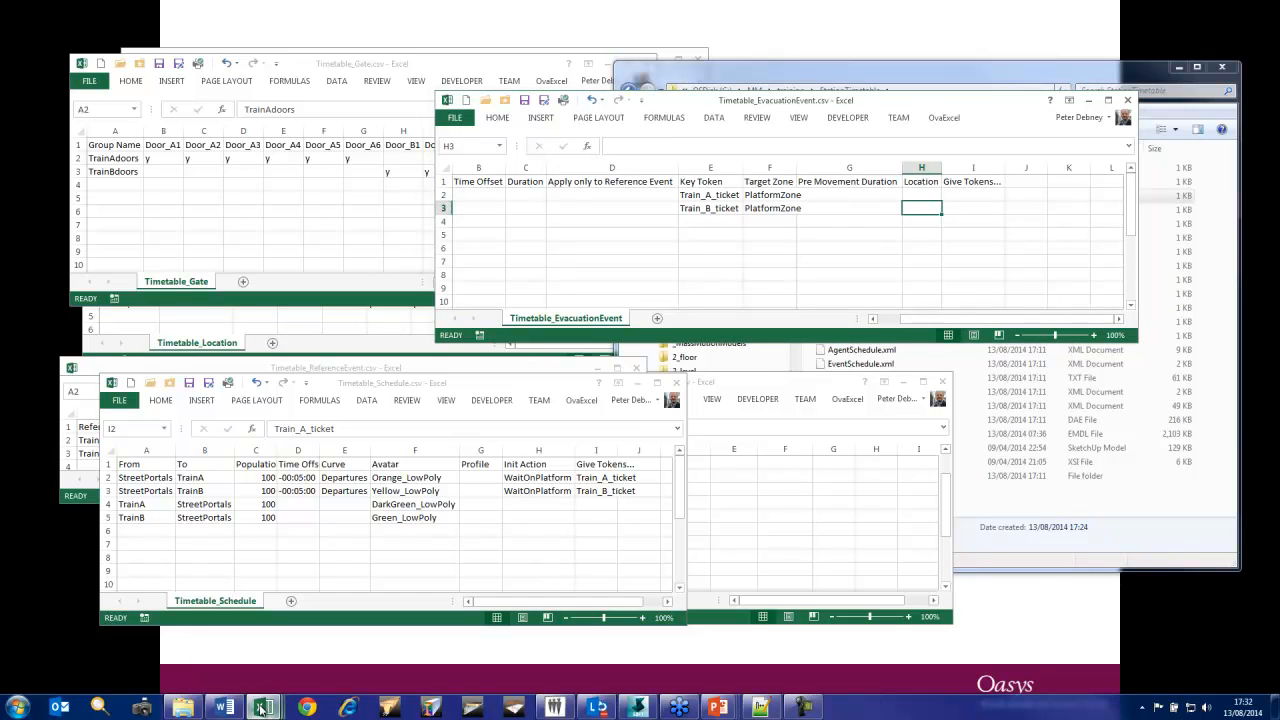
pyautogui.moveTo(263, 706)
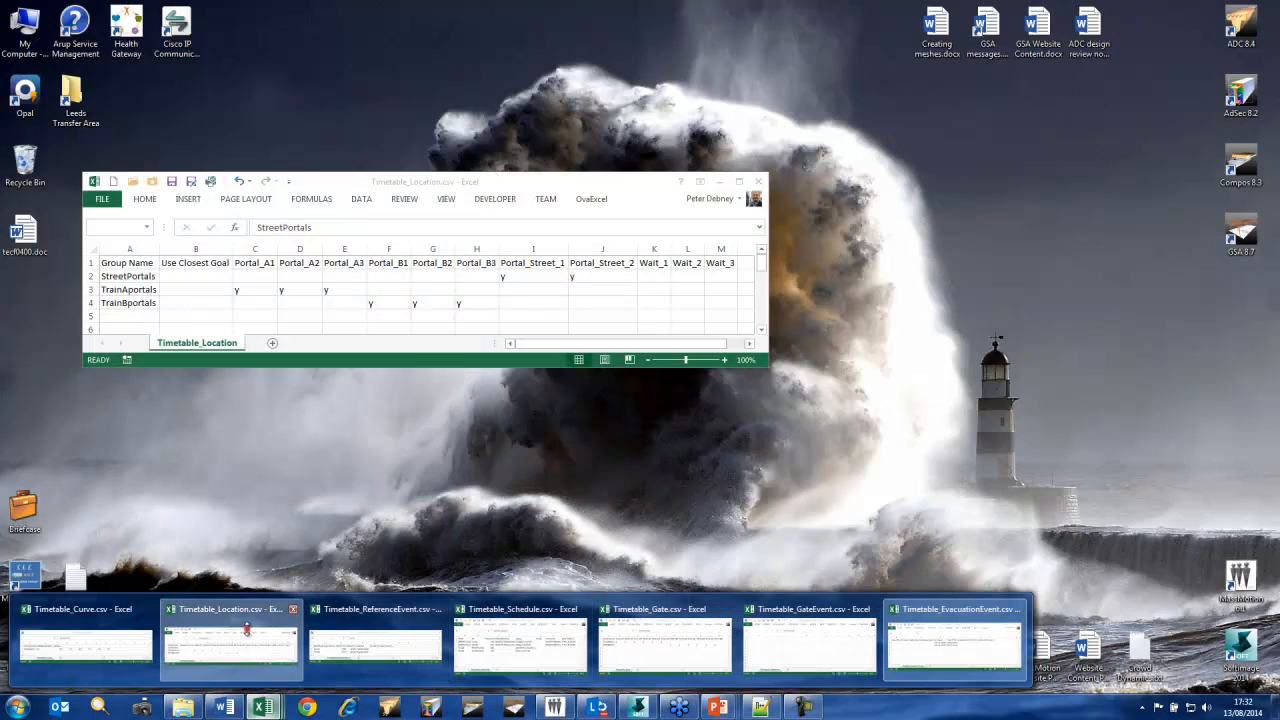
pyautogui.click(247, 630)
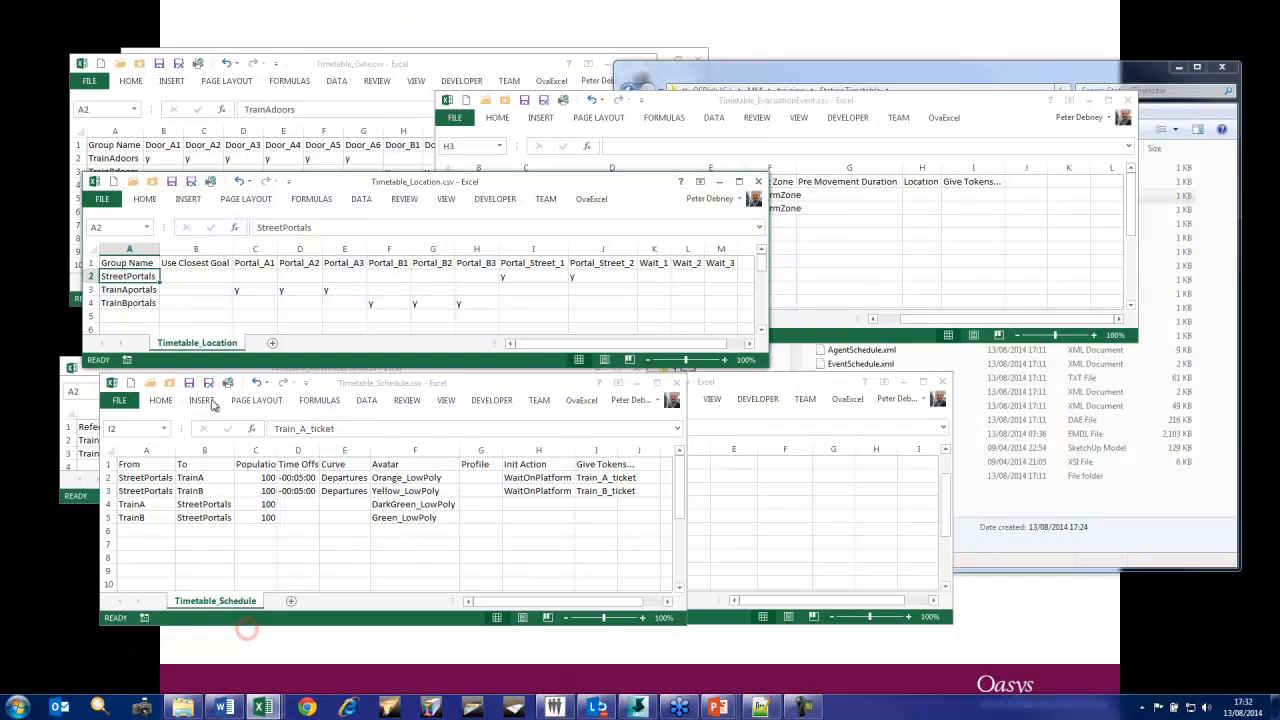
pyautogui.moveTo(143, 289); pyautogui.dragTo(146, 302)
pyautogui.hotkey('ctrl', 'c')
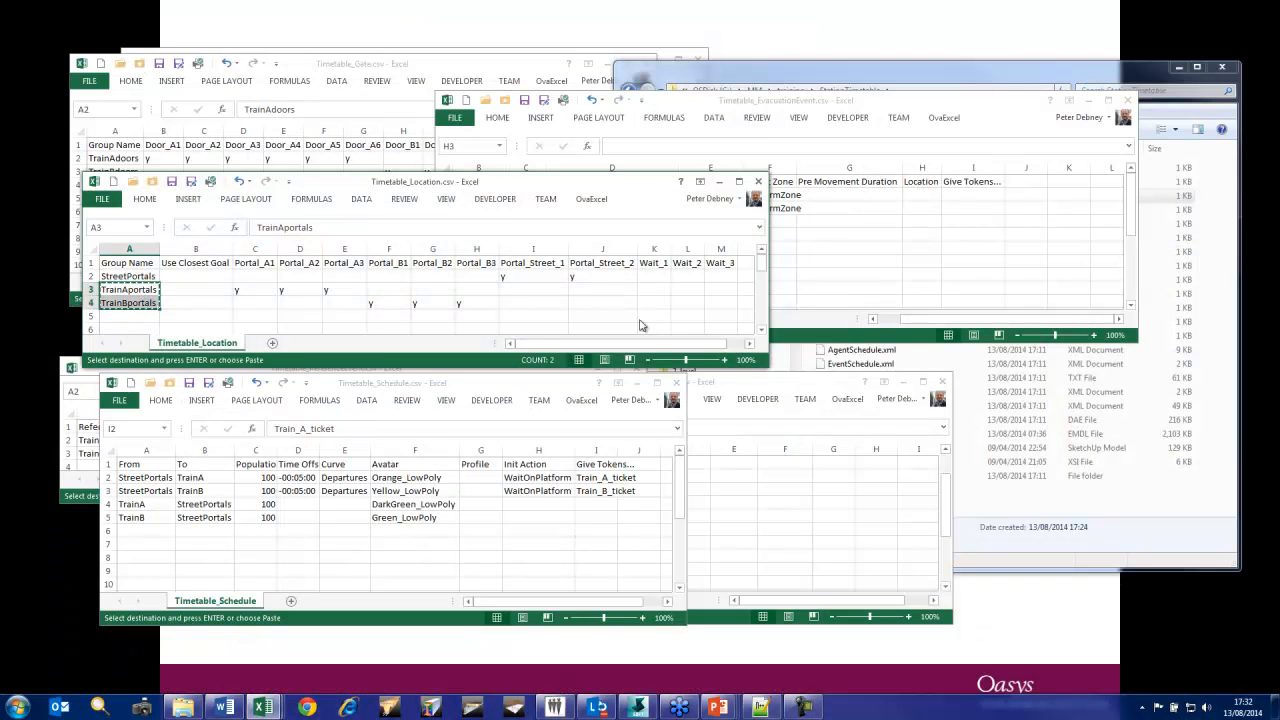
pyautogui.click(921, 195)
pyautogui.hotkey('ctrl', 'v')
pyautogui.press('ctrl')
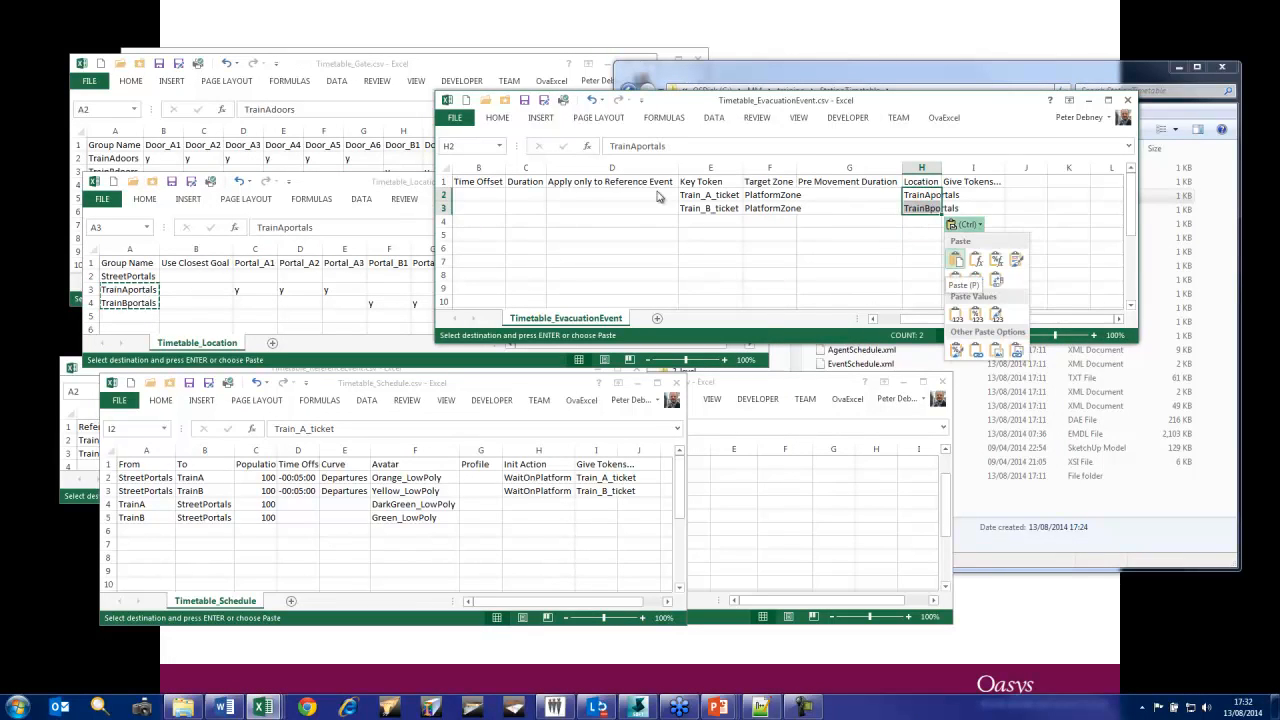
pyautogui.press('Escape')
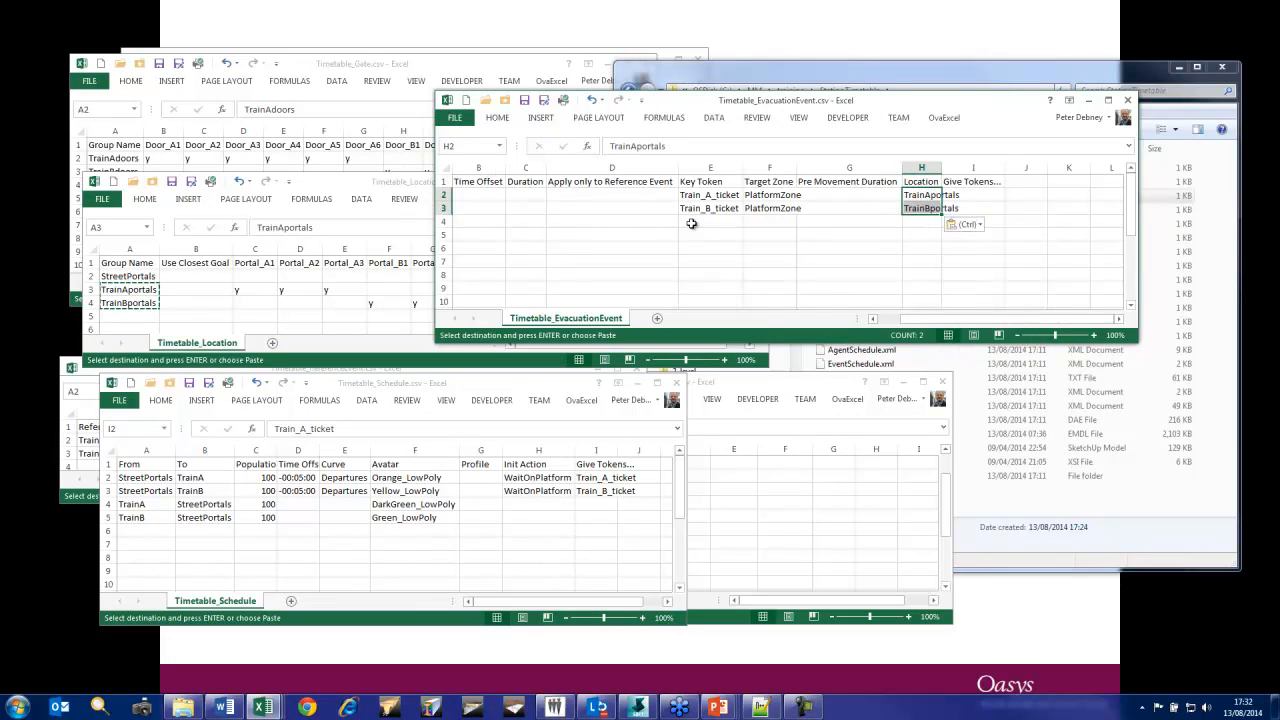
# Fit all columns of the evacuation event table to their contents and bring its first column back into view
pyautogui.click(446, 168)
pyautogui.doubleClick(507, 165)
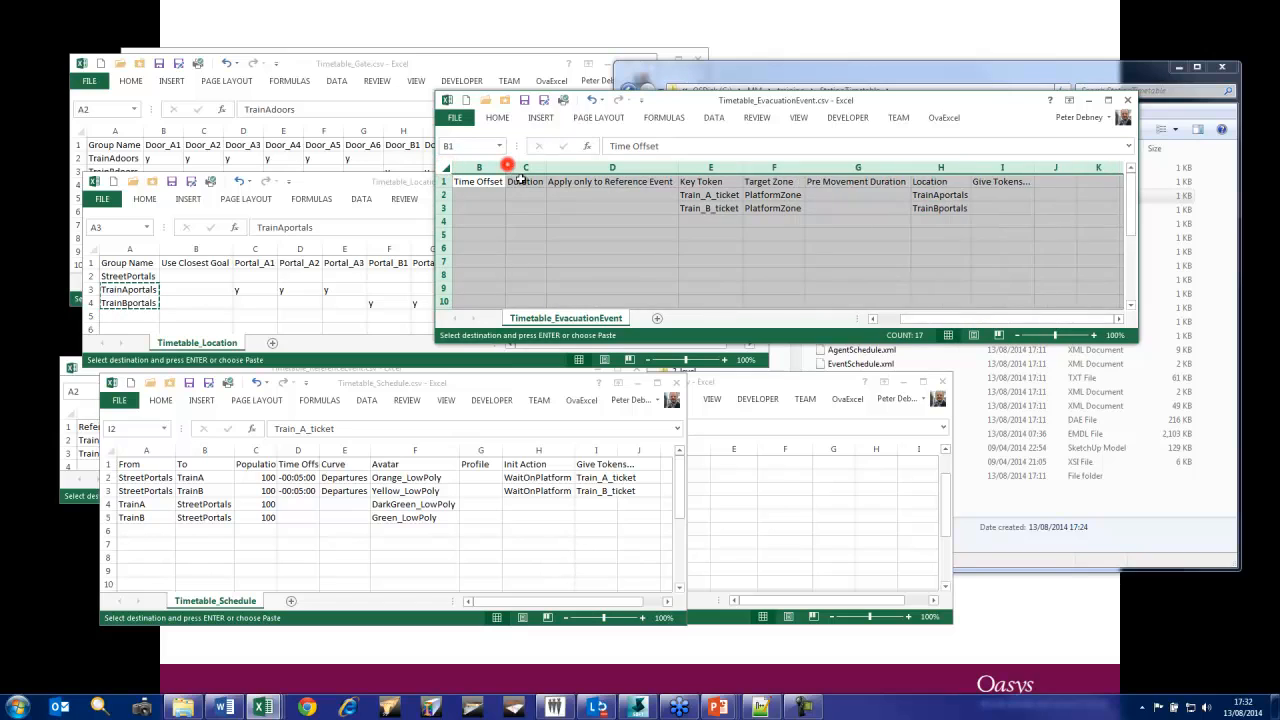
pyautogui.click(571, 220)
pyautogui.moveTo(914, 322); pyautogui.dragTo(900, 322)
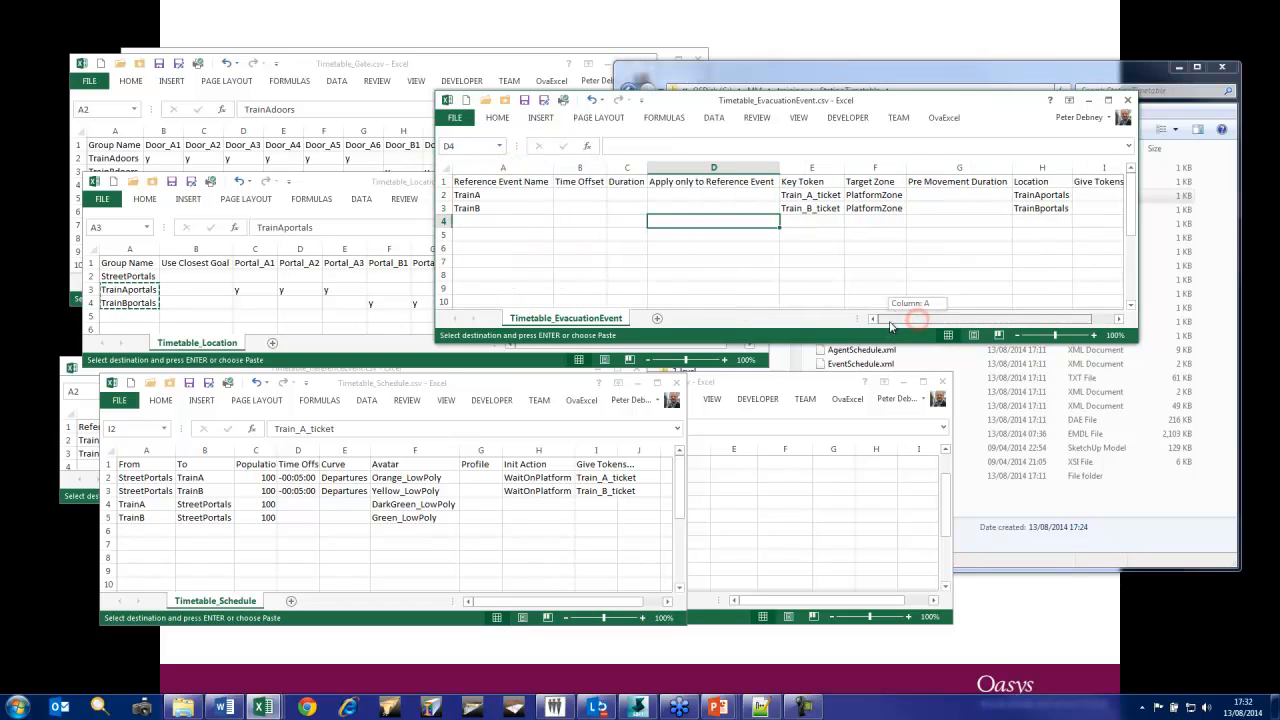
# Widen the evacuation event window and review TrainA's reference event name, key token, target zone and location entries
pyautogui.moveTo(1138, 262); pyautogui.dragTo(1170, 262)
pyautogui.click(522, 194)
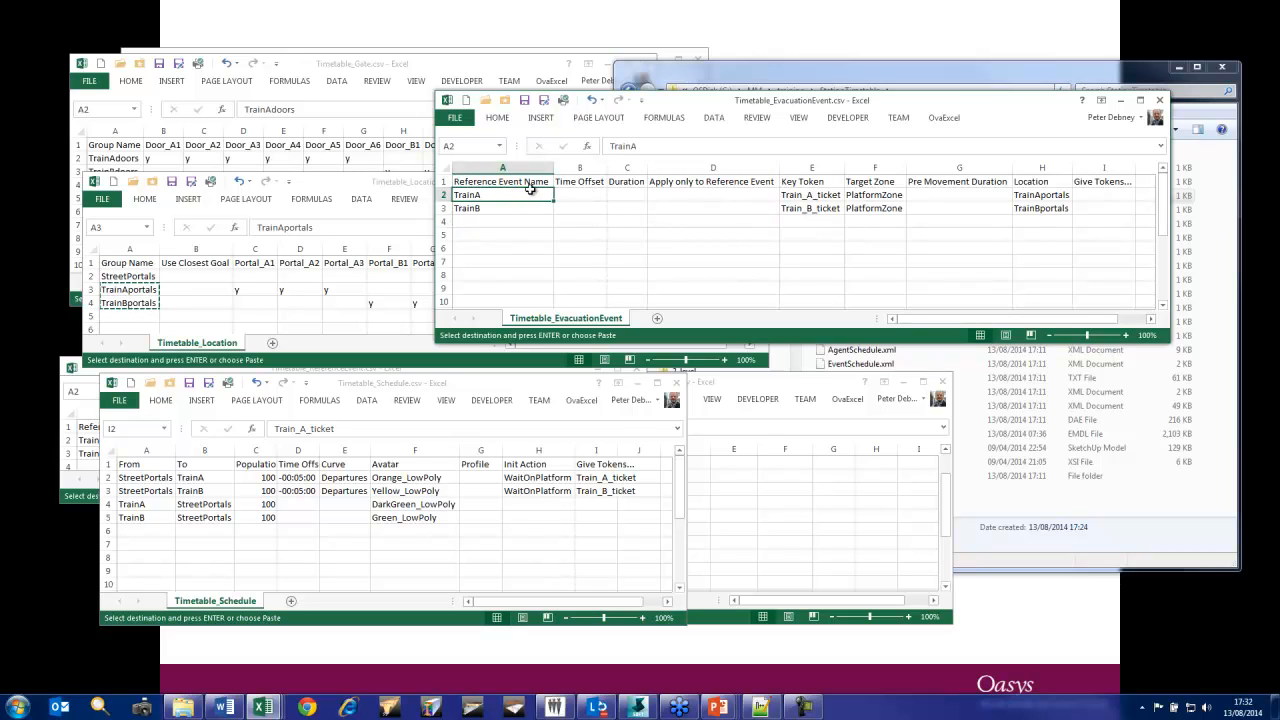
pyautogui.click(812, 194)
pyautogui.click(888, 196)
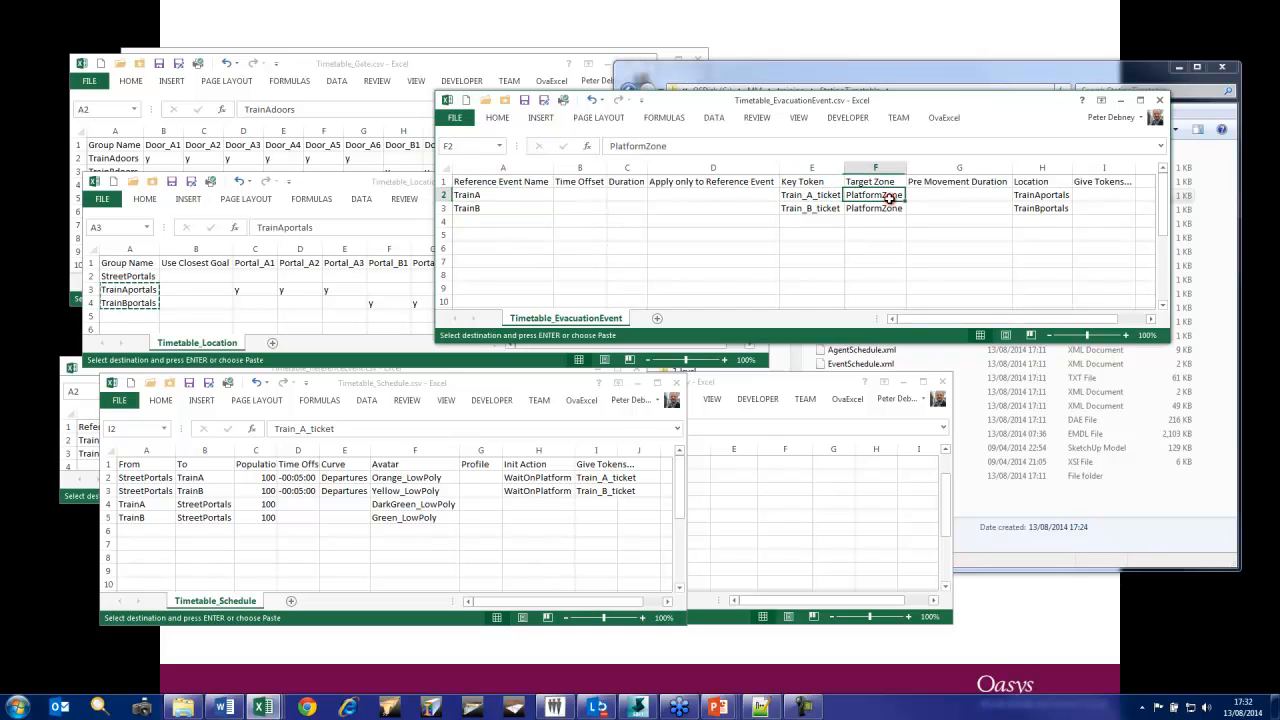
pyautogui.click(1042, 194)
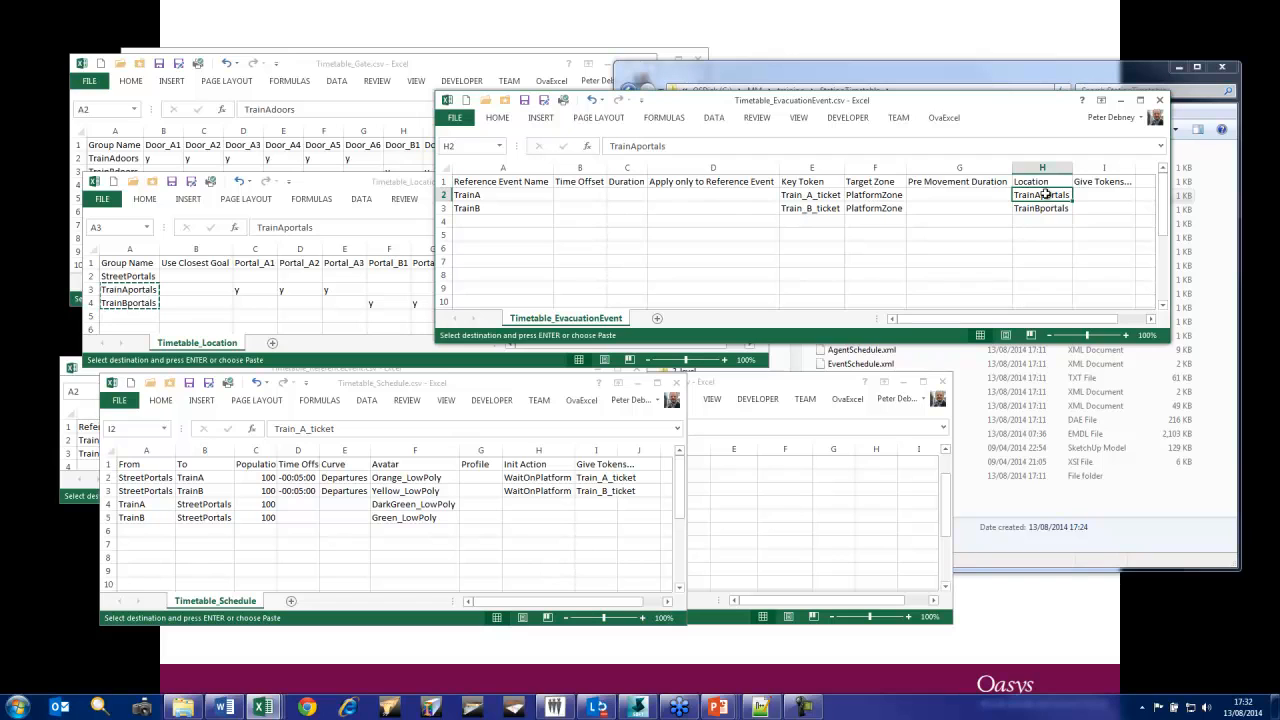
# Move the schedule window aside and review the gate event table from its first row and TrainB's start time in the reference event table
pyautogui.moveTo(545, 382); pyautogui.dragTo(1045, 414)
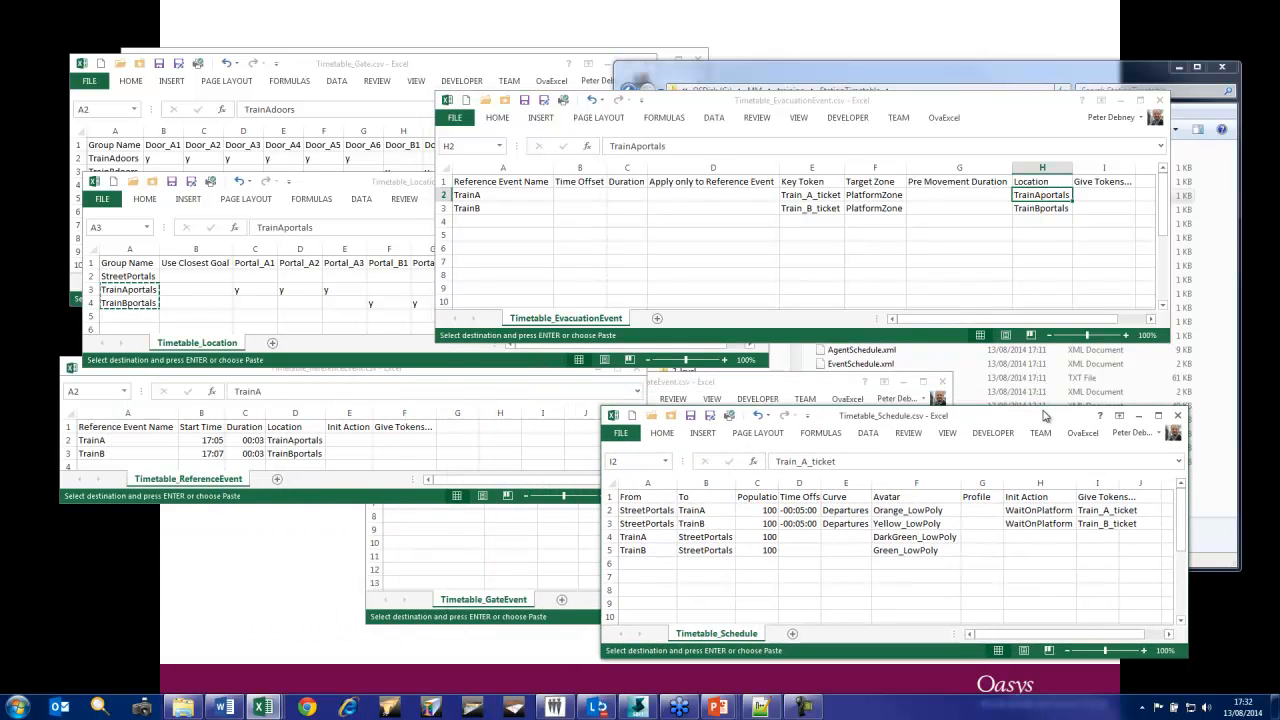
pyautogui.click(525, 535)
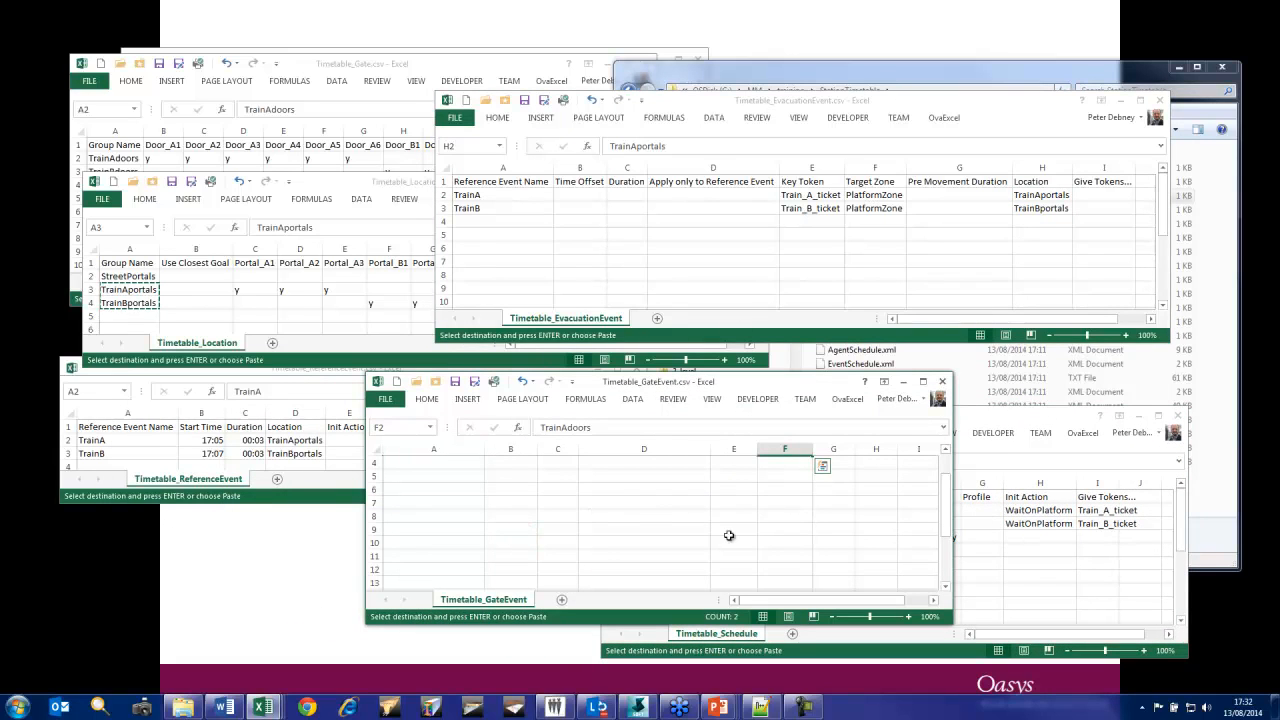
pyautogui.hotkey('ctrl', 'Home')
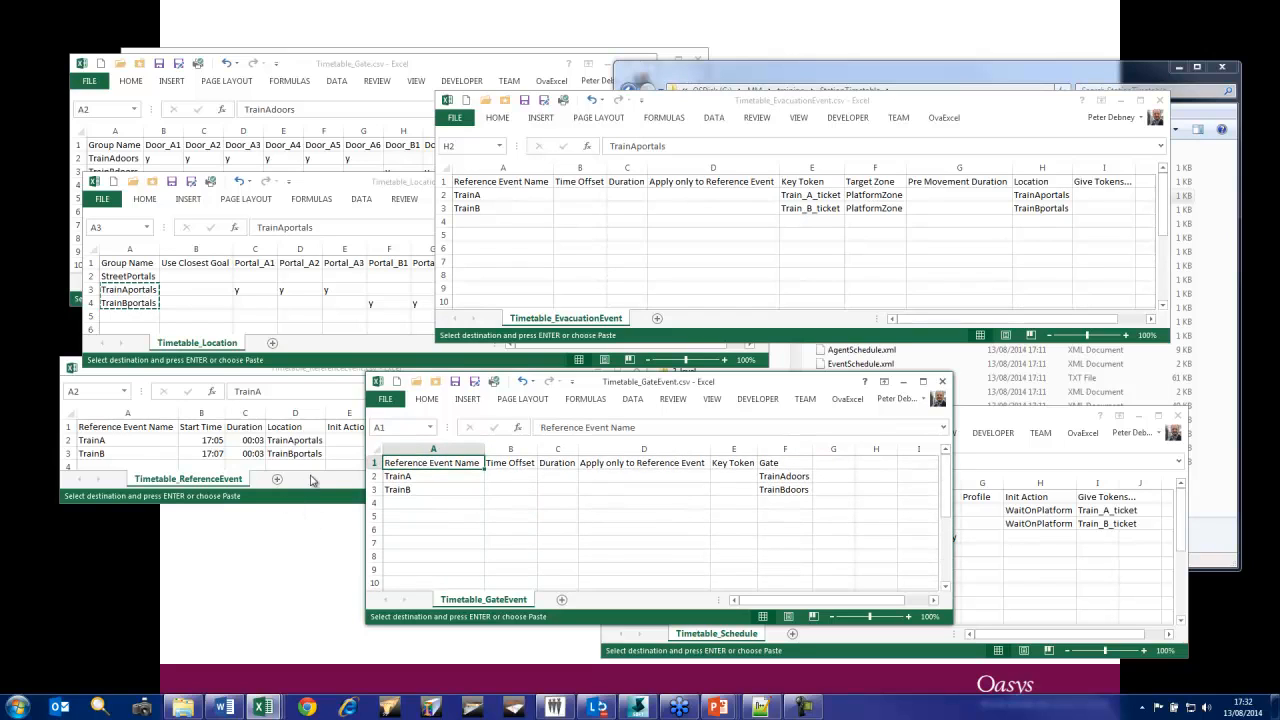
pyautogui.click(205, 453)
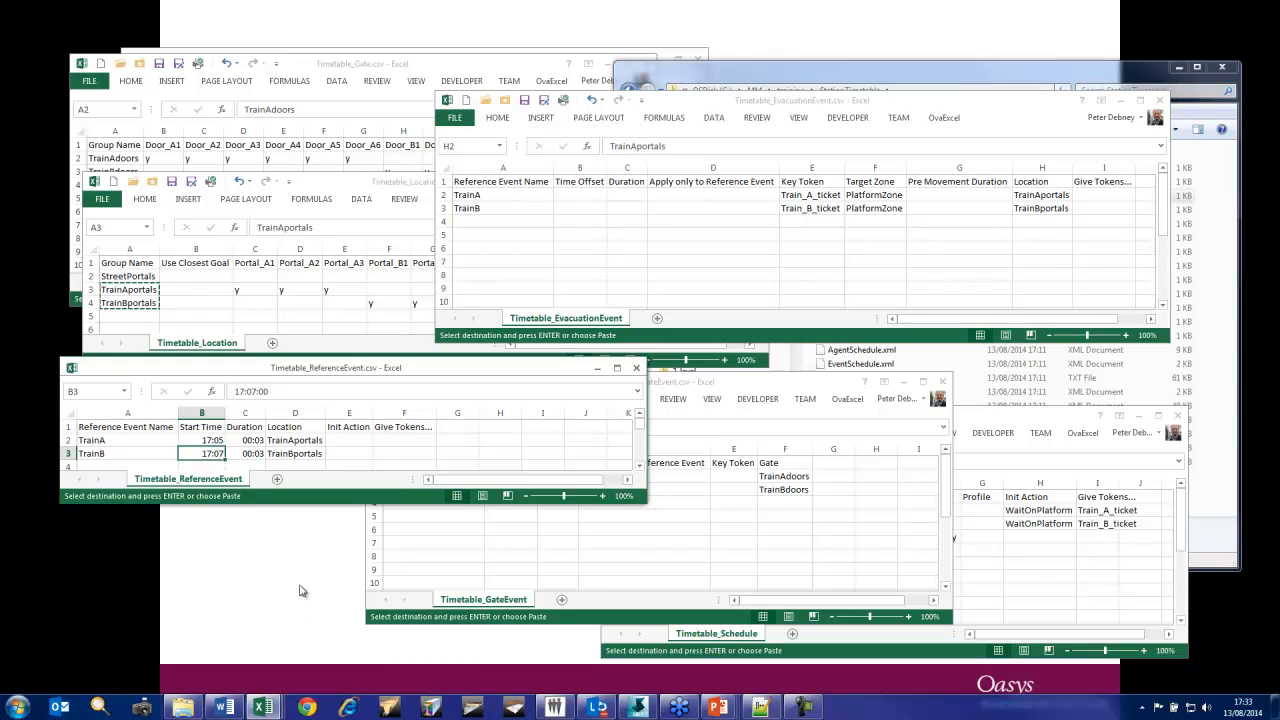
# Start closing all Excel windows, saving the curve, location, reference event and schedule tables in CSV format
pyautogui.rightClick(265, 700)
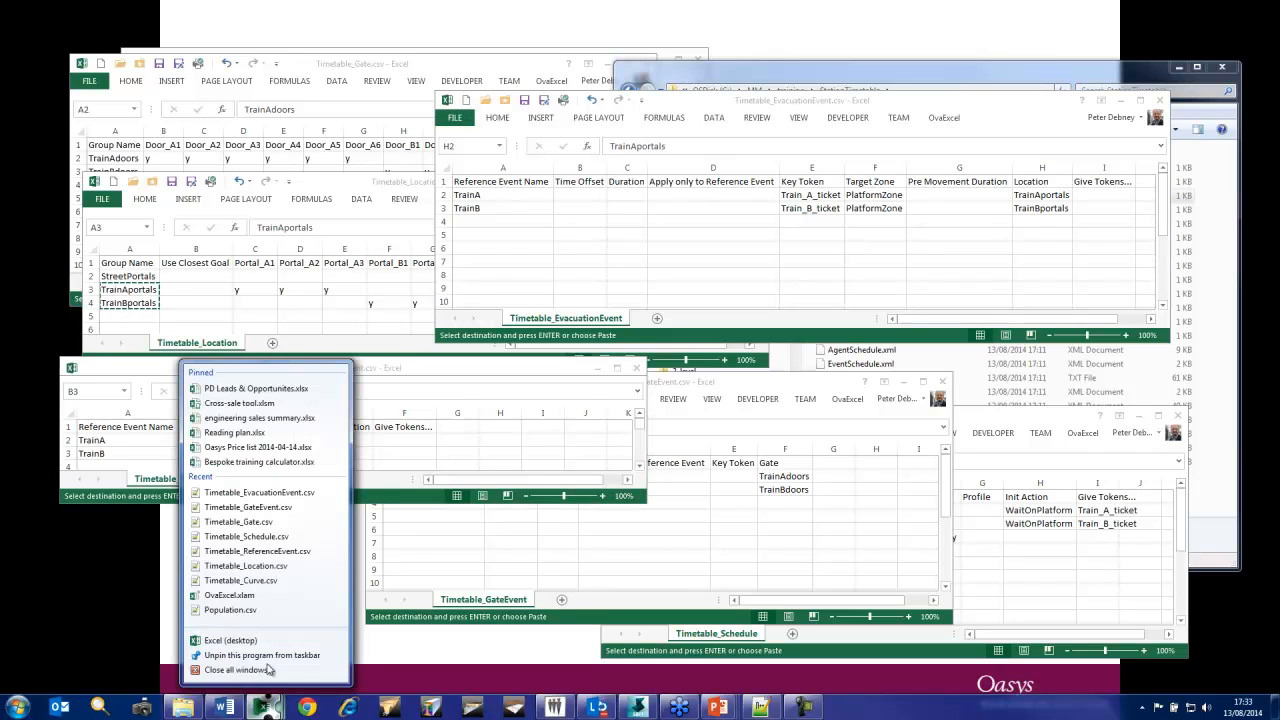
pyautogui.click(261, 675)
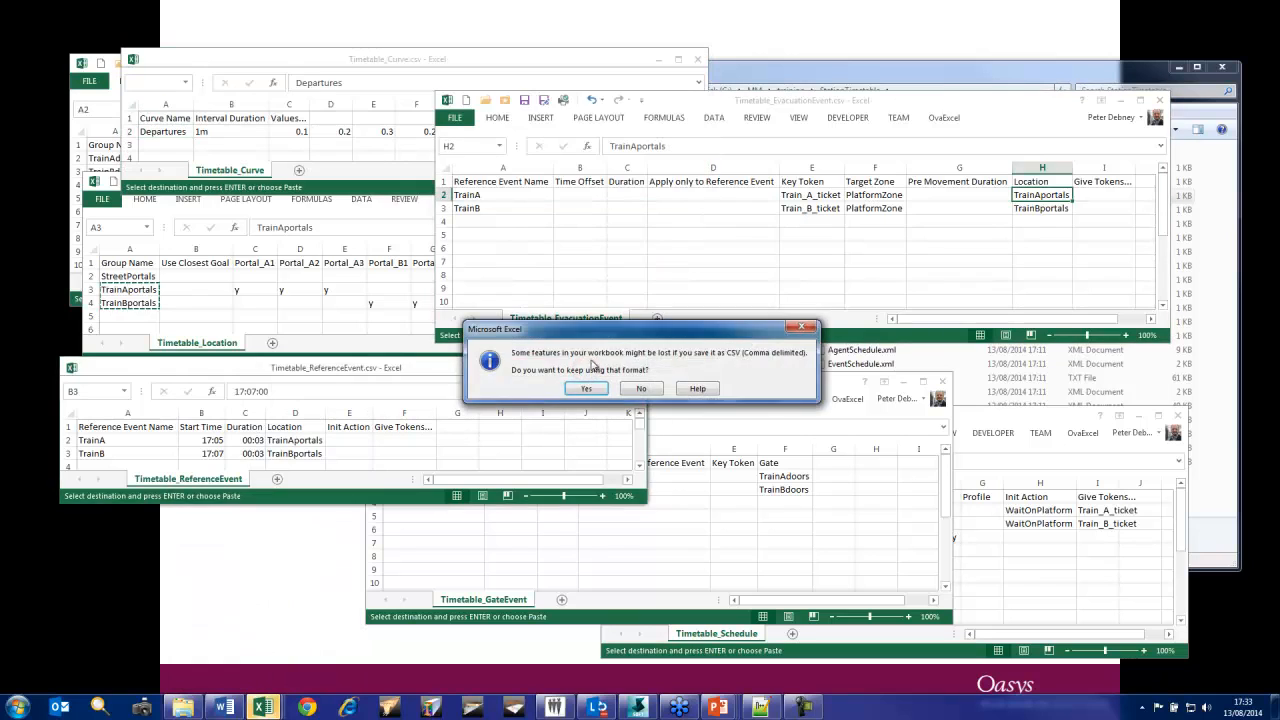
pyautogui.click(586, 390)
pyautogui.click(585, 372)
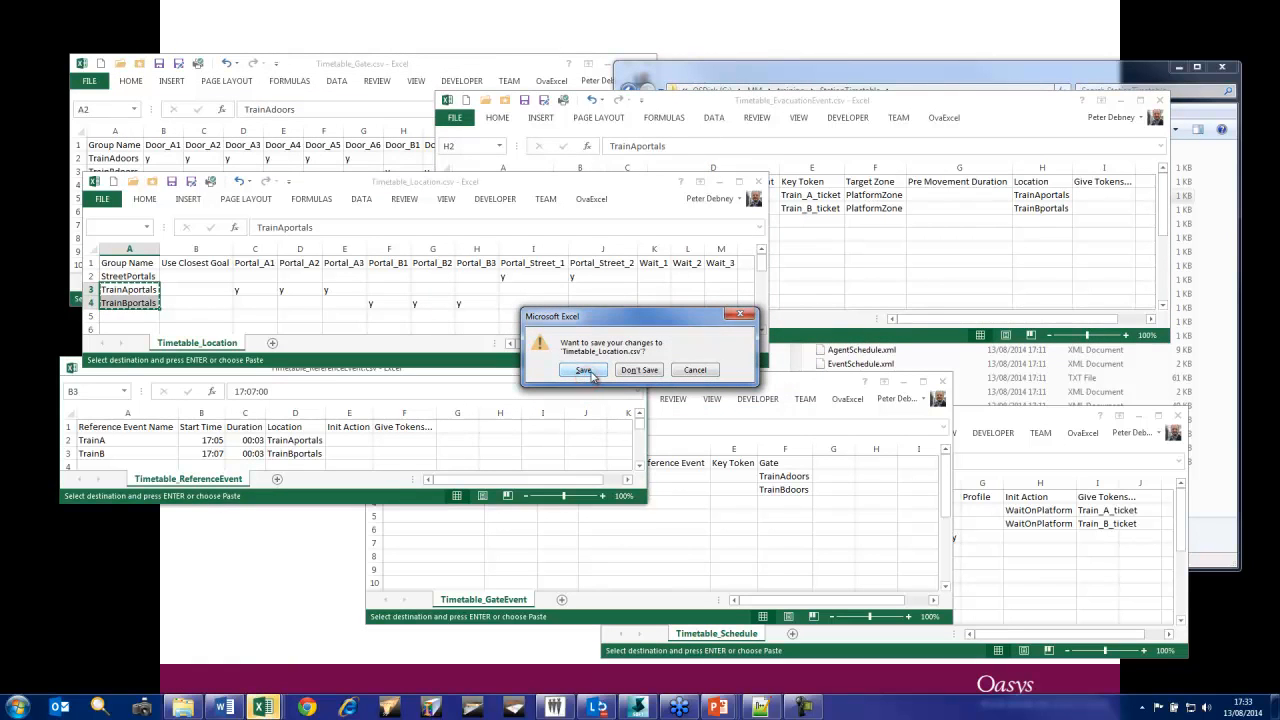
pyautogui.click(587, 388)
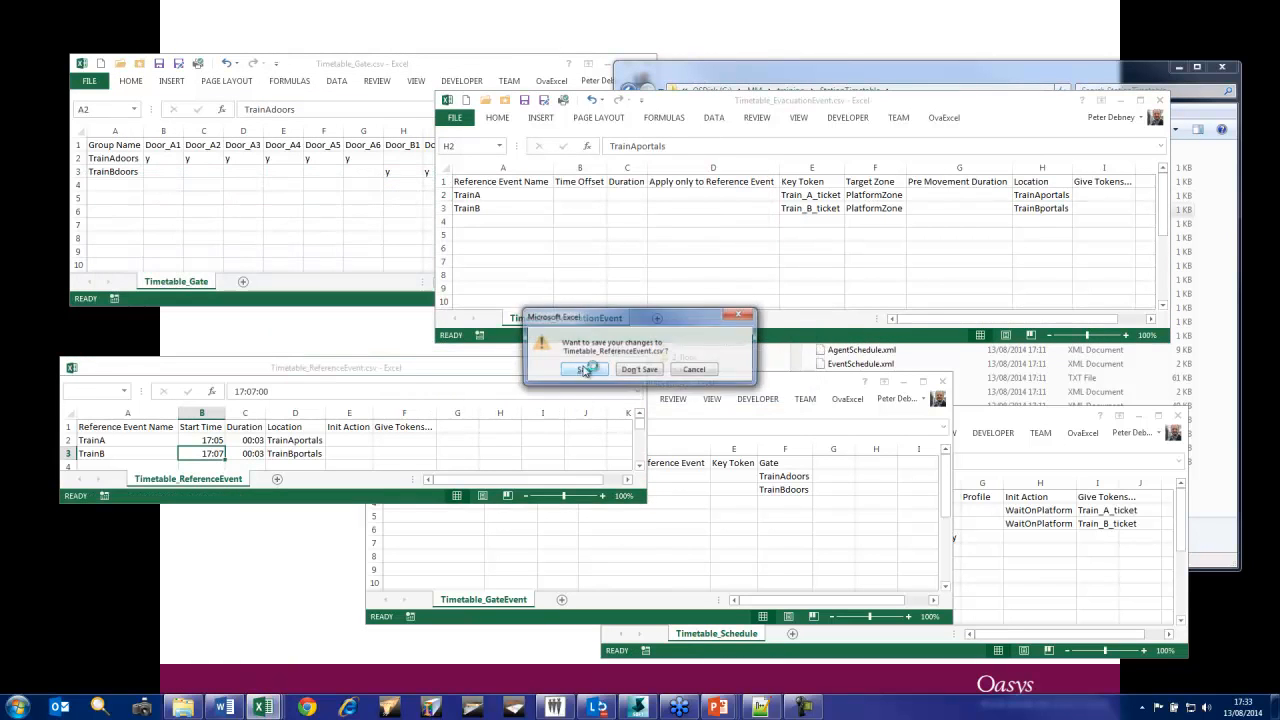
pyautogui.click(640, 380)
pyautogui.click(590, 390)
pyautogui.click(586, 370)
pyautogui.click(583, 387)
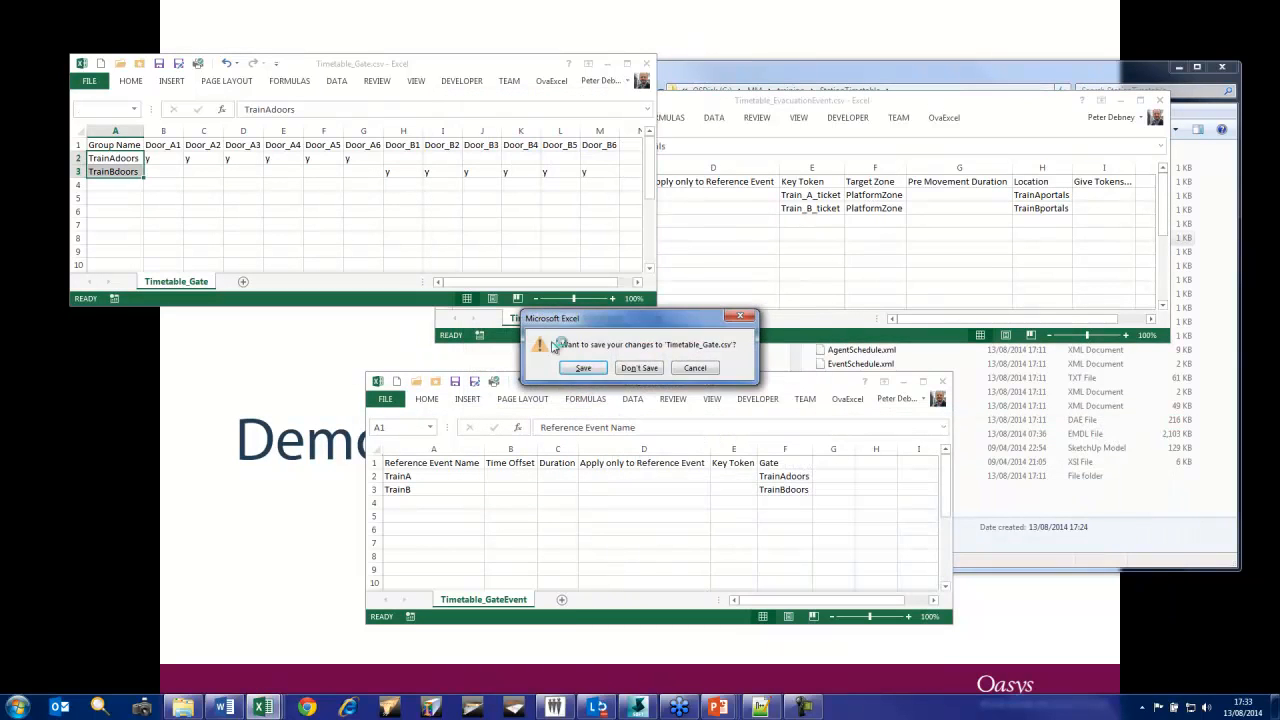
# Save the gate, gate event and evacuation event tables in CSV format while closing the remaining workbooks
pyautogui.click(586, 375)
pyautogui.click(587, 388)
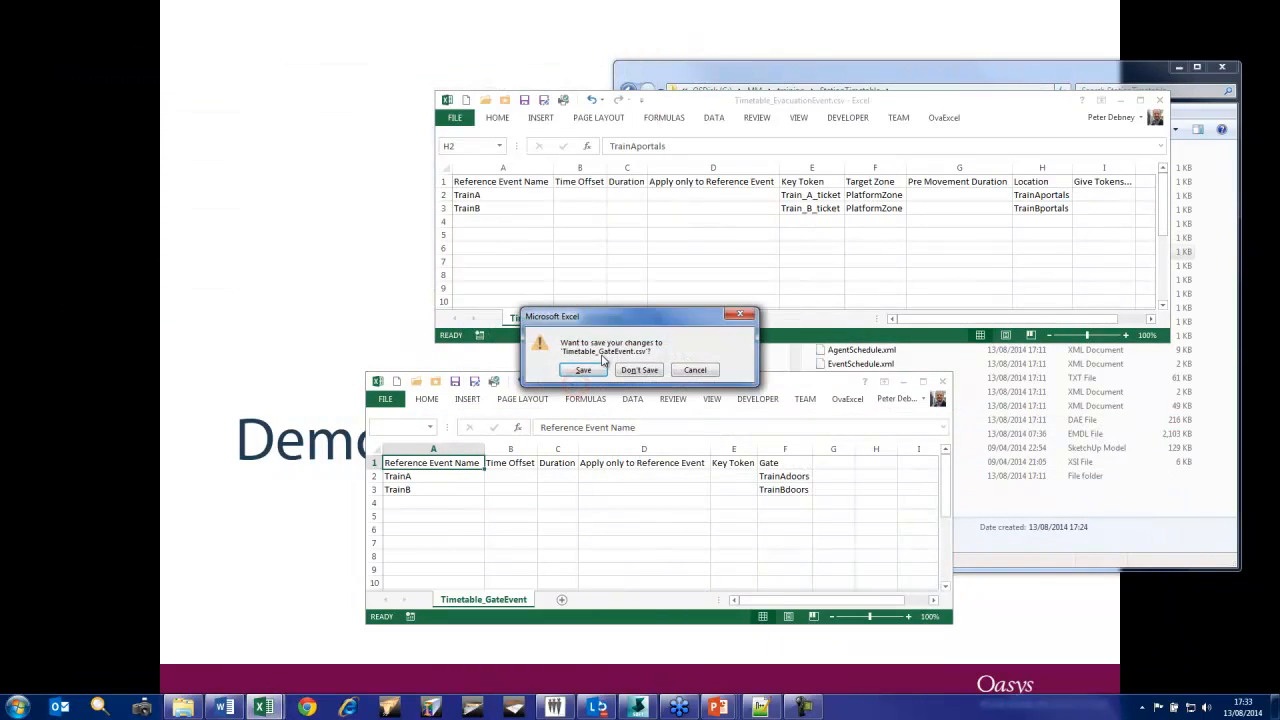
pyautogui.click(586, 375)
pyautogui.click(587, 388)
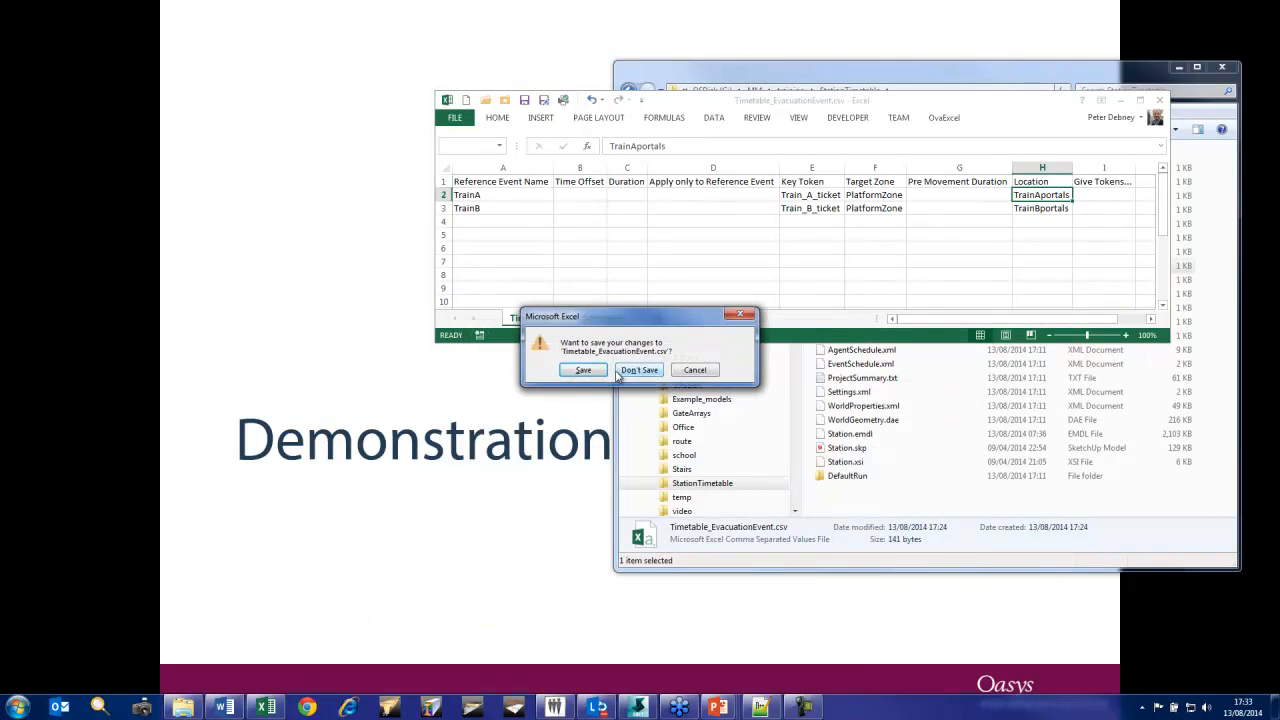
pyautogui.click(586, 375)
pyautogui.click(587, 388)
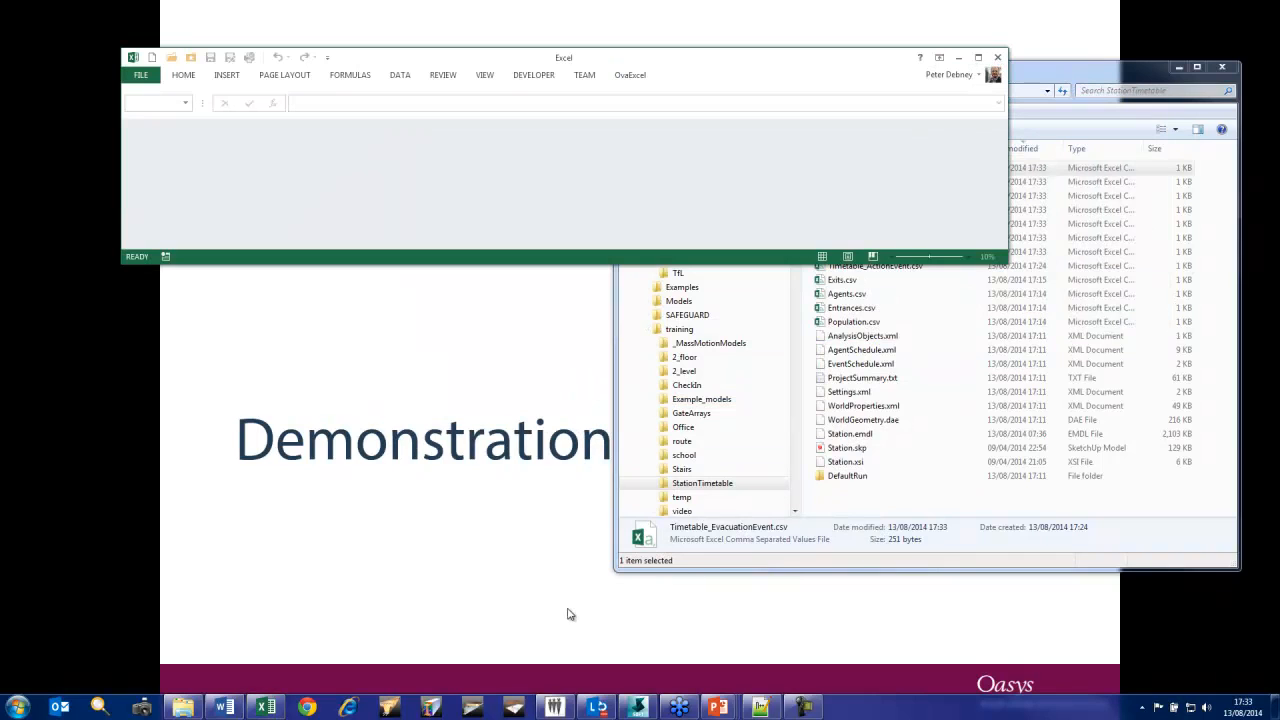
# Switch to Softimage, import all timetable files from C:/MM/training/StationTimetable/ and close the timetable properties
pyautogui.click(638, 707)
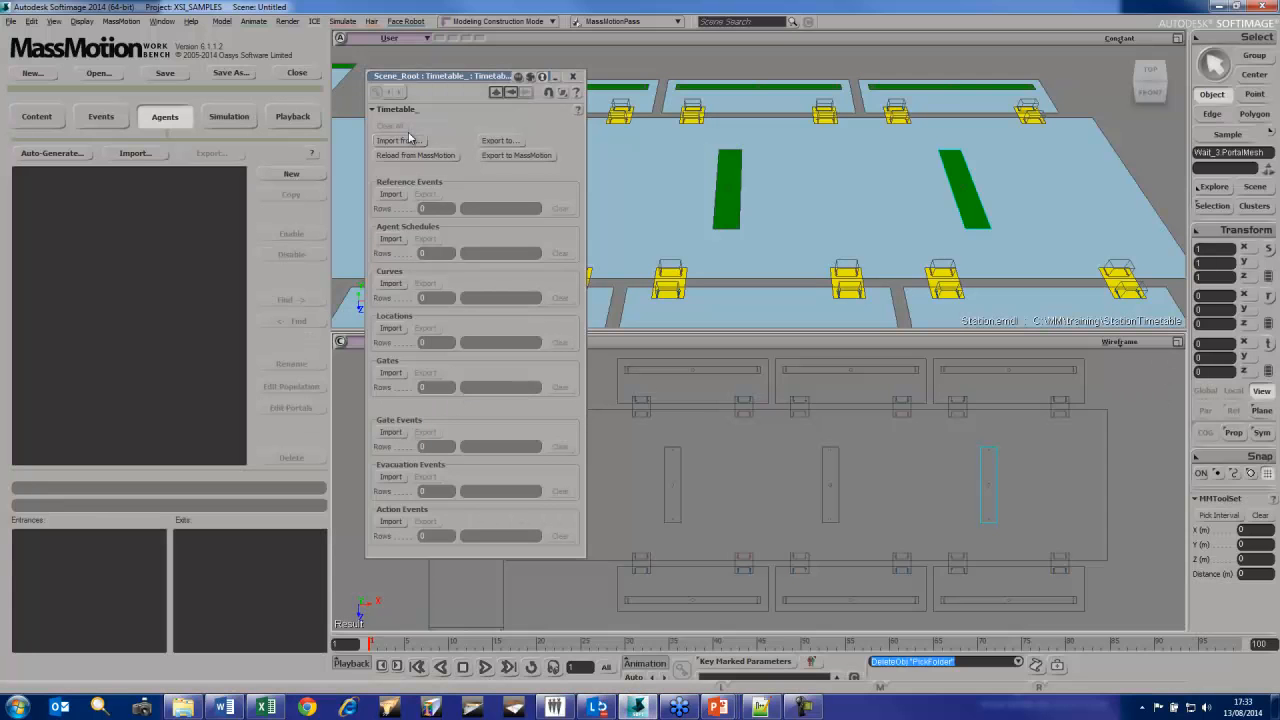
pyautogui.click(413, 140)
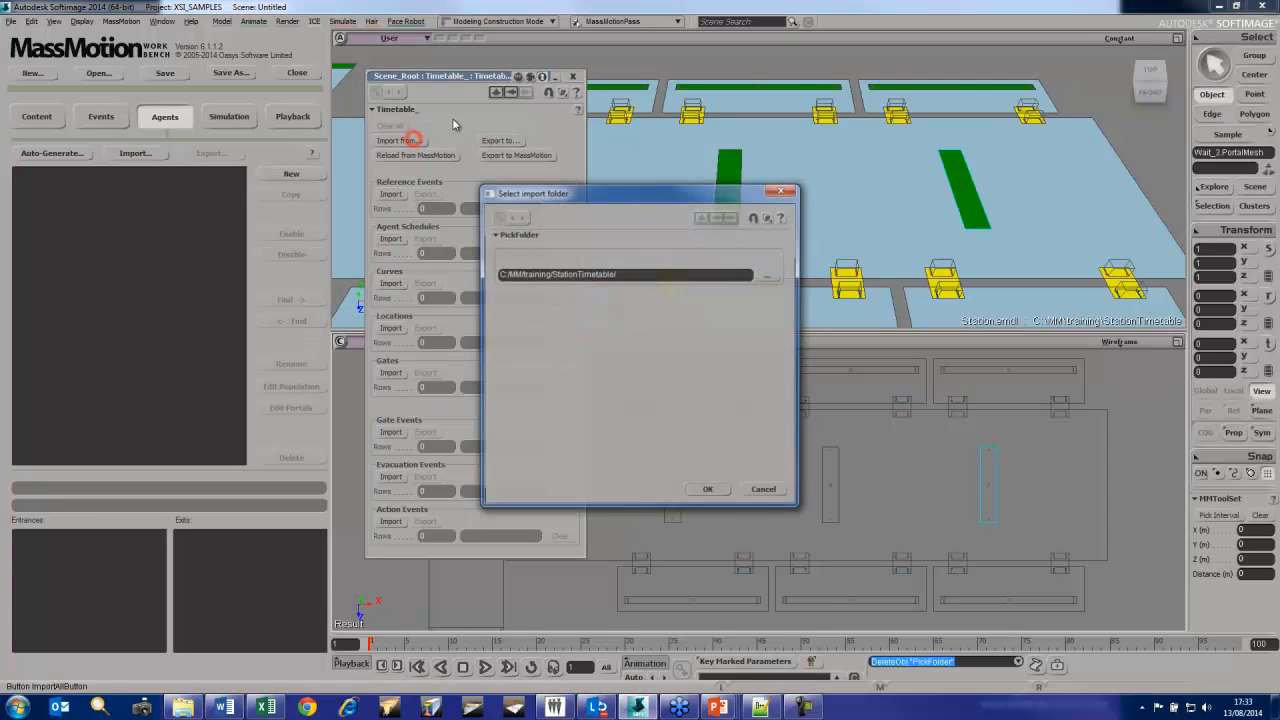
pyautogui.click(711, 492)
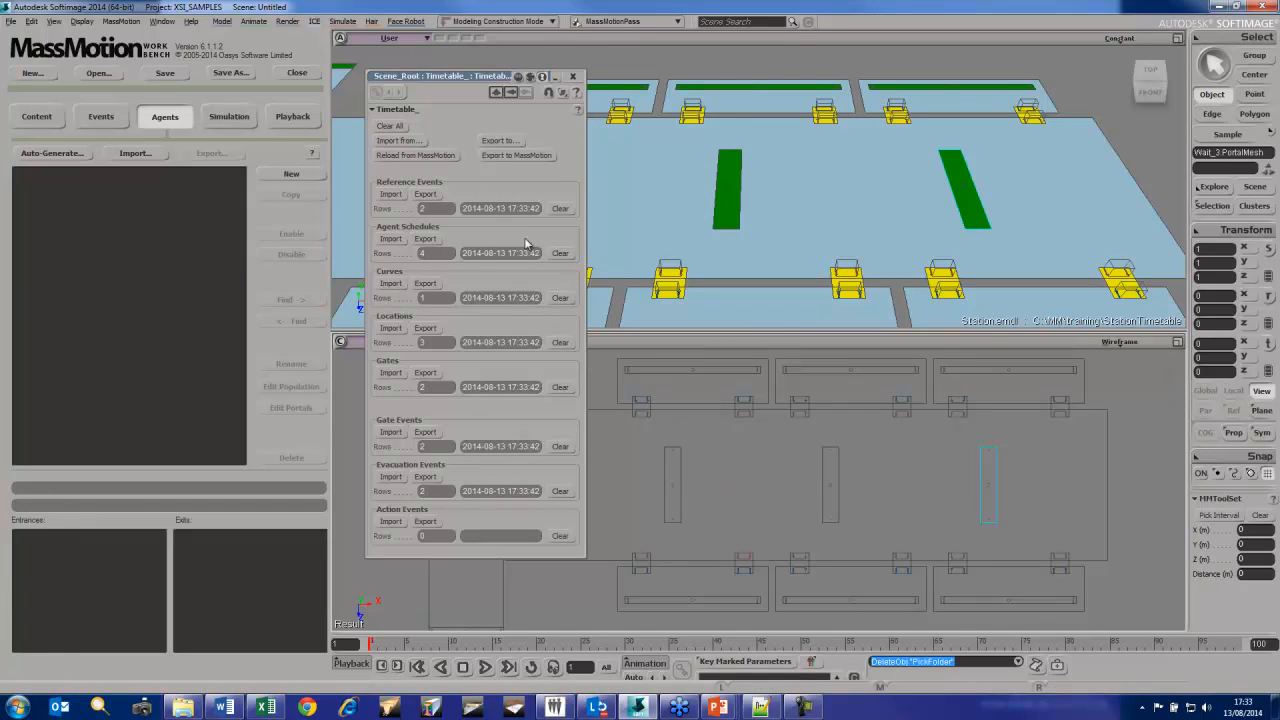
pyautogui.click(573, 76)
# Validate and export all data of the StationTimetable project for simulation
pyautogui.click(229, 116)
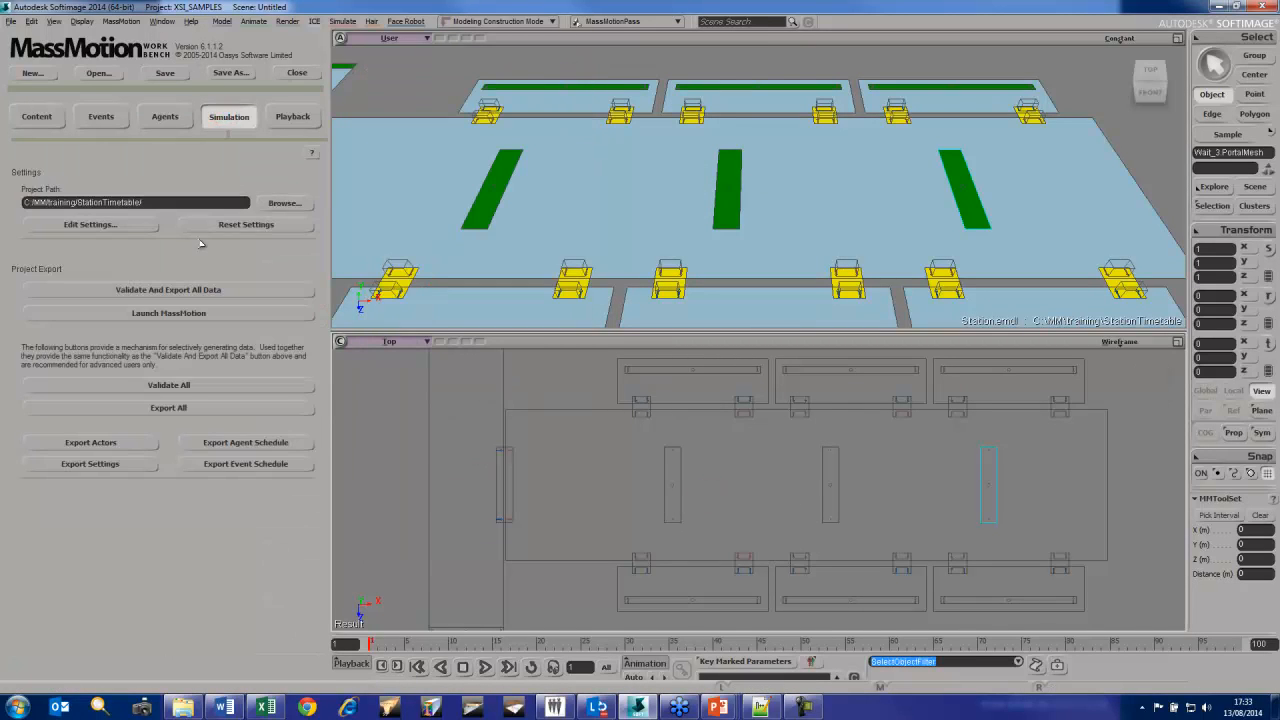
pyautogui.click(167, 296)
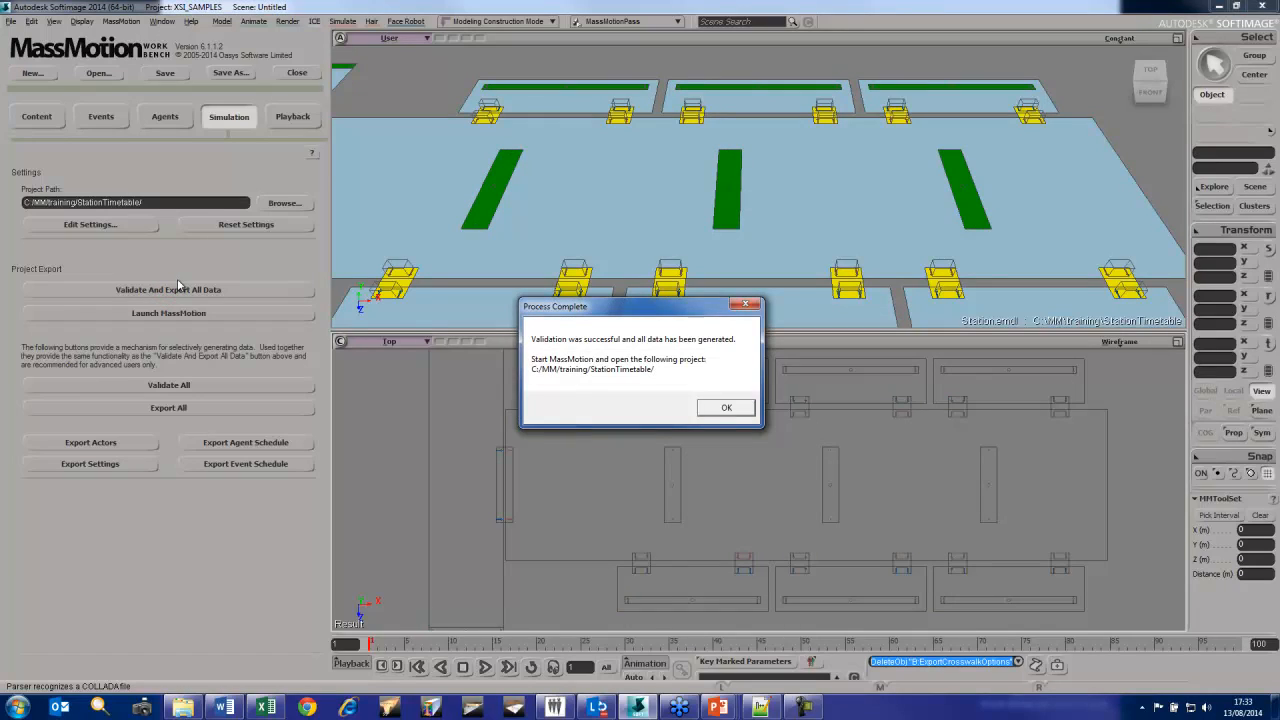
pyautogui.click(722, 414)
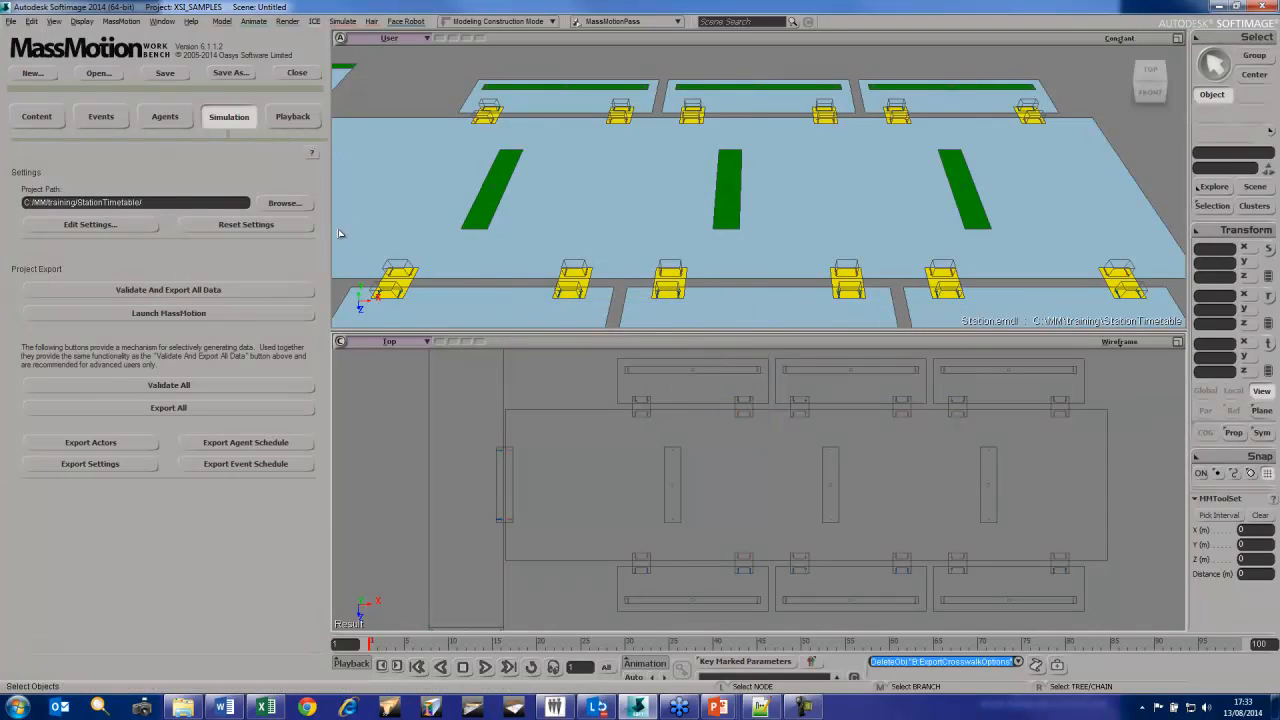
# Switch to MassMotion and reload the station timetable project from the changed source files
pyautogui.click(557, 710)
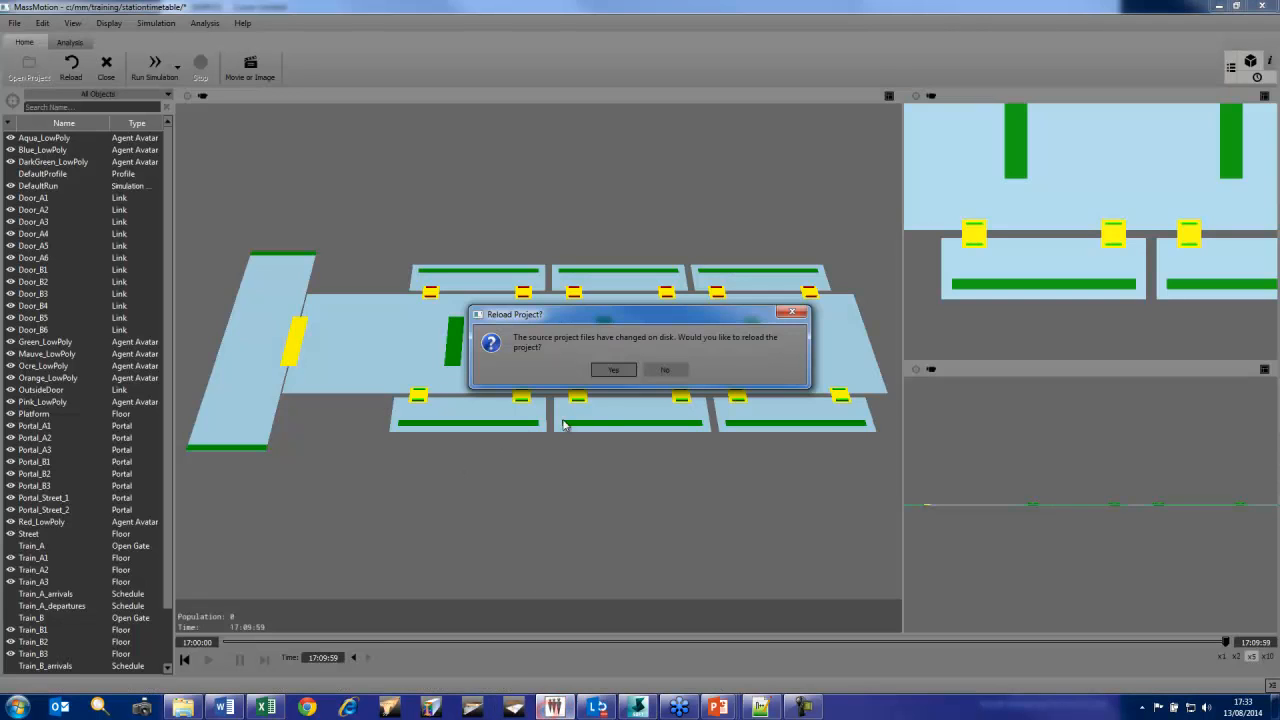
pyautogui.click(612, 371)
pyautogui.click(588, 369)
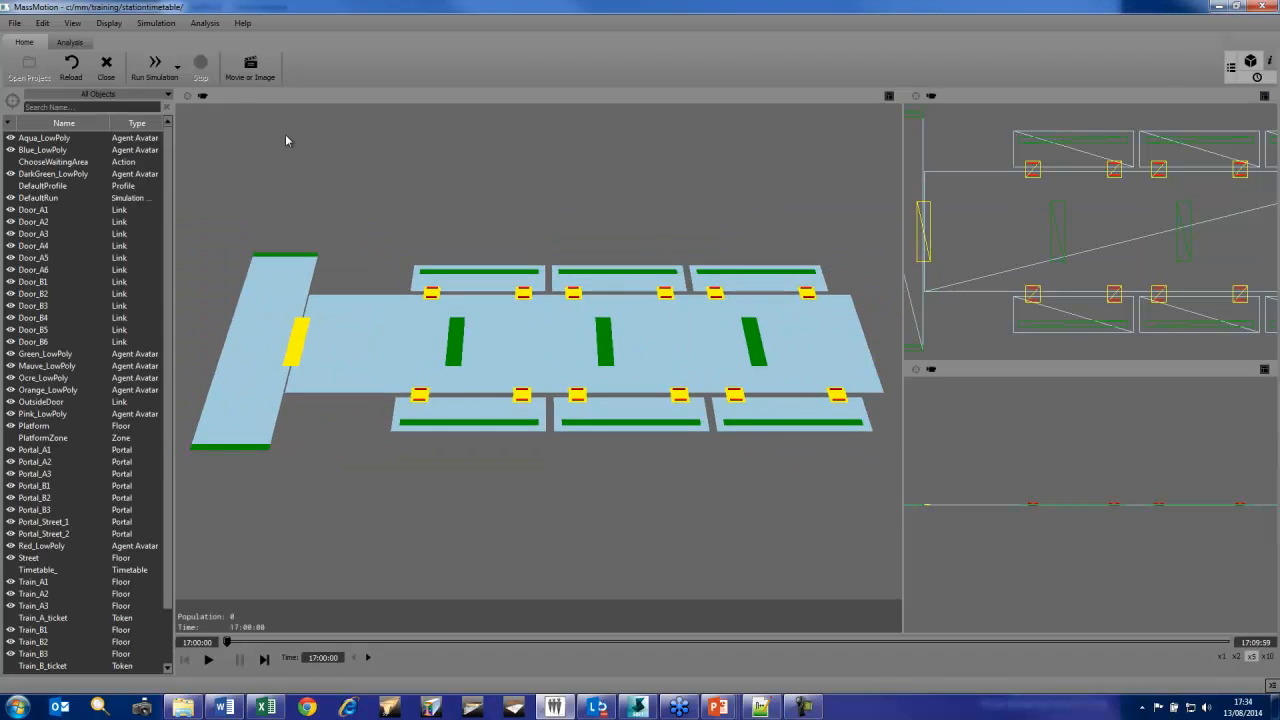
# Run the DefaultRun simulation, close its run window and play back the agents' movement at x10 speed
pyautogui.click(153, 68)
pyautogui.click(583, 370)
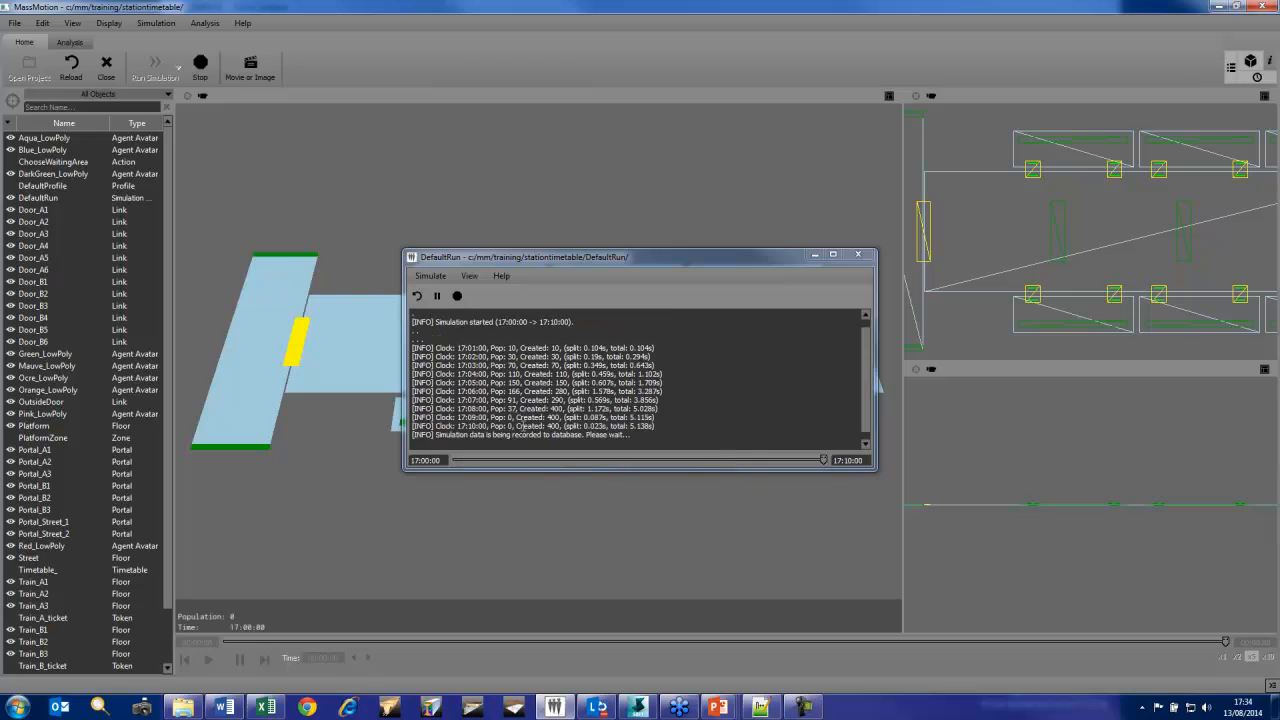
pyautogui.click(858, 255)
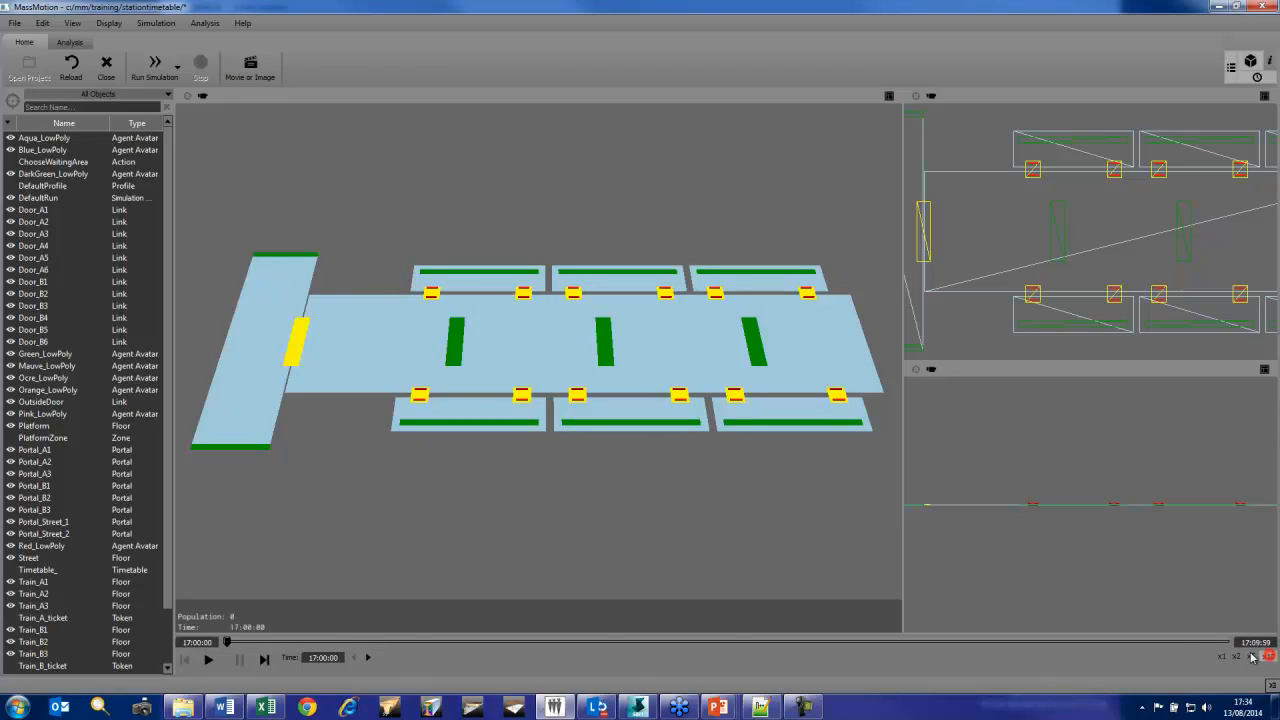
pyautogui.click(208, 660)
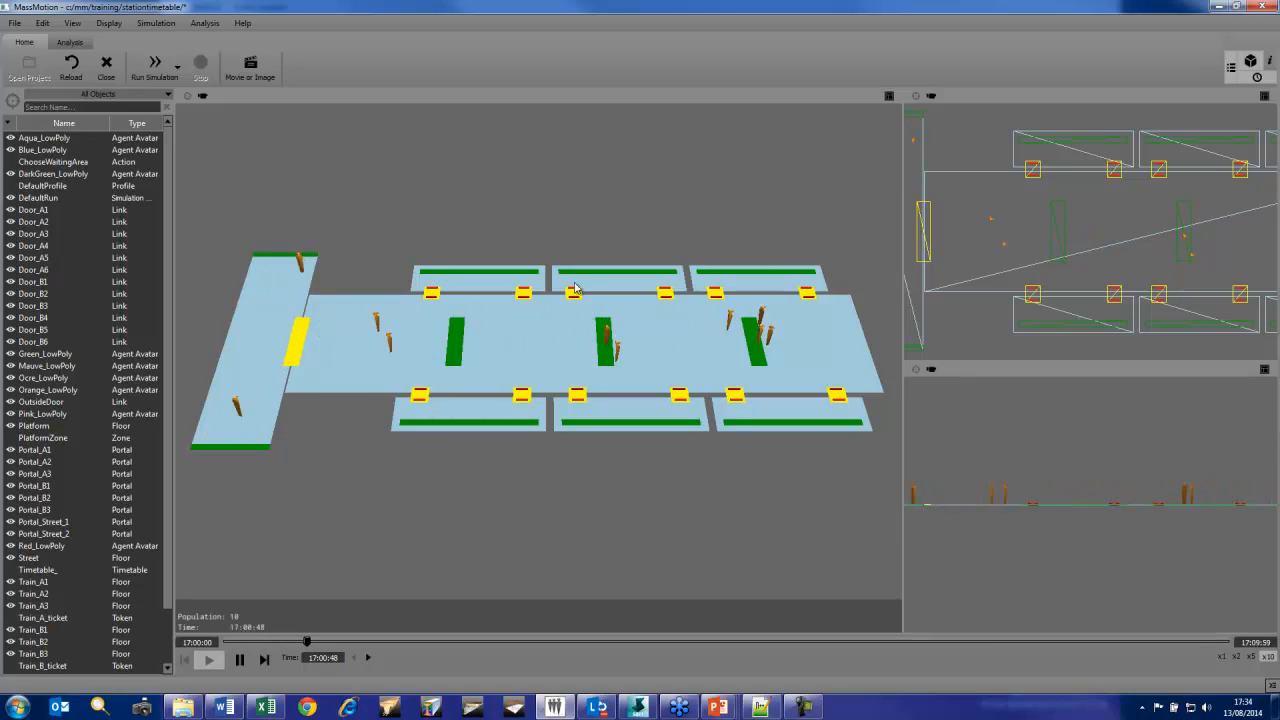
pyautogui.scroll(-2, 1050, 240)
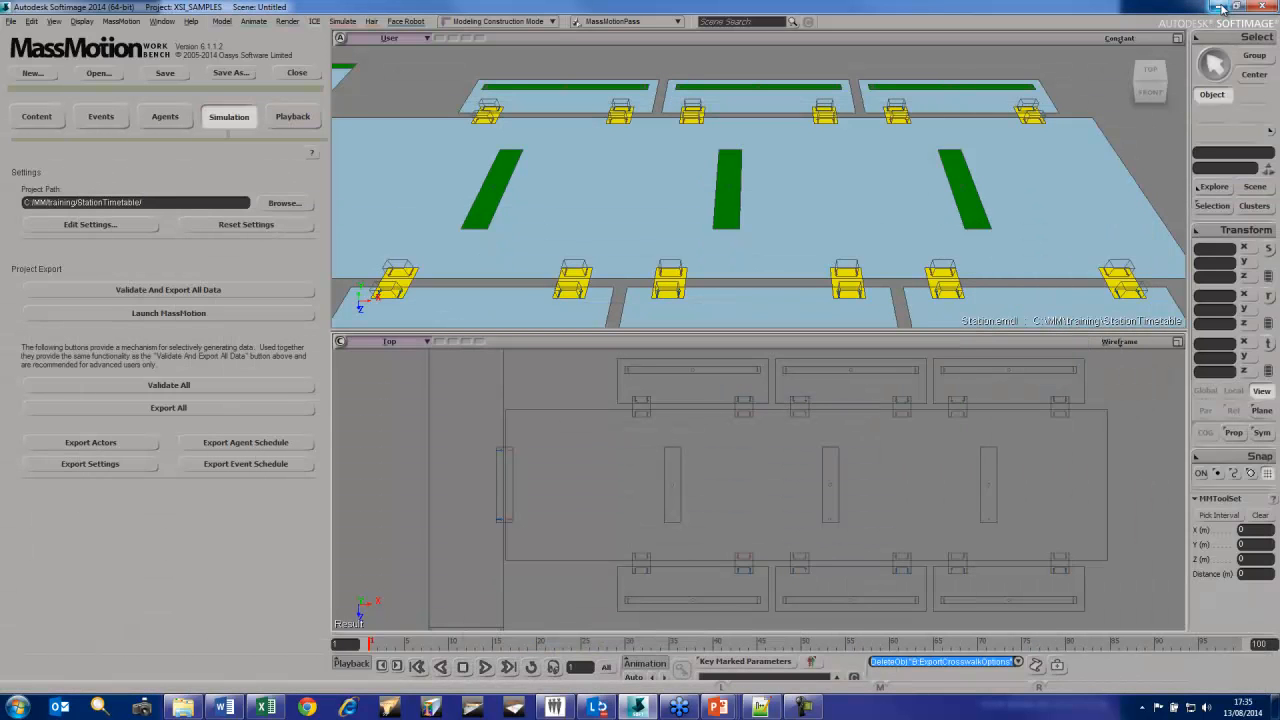
# Minimise Softimage and advance the presentation to the Other examples slide
pyautogui.click(1218, 9)
pyautogui.click(1067, 25)
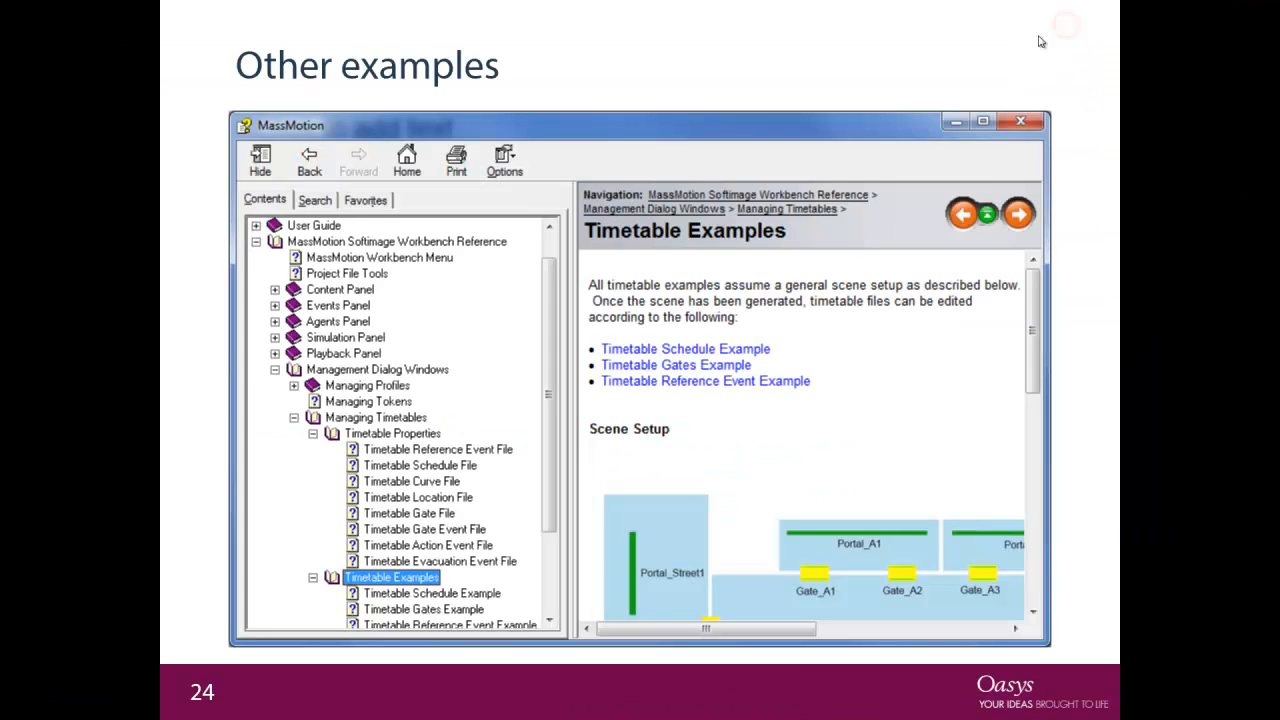